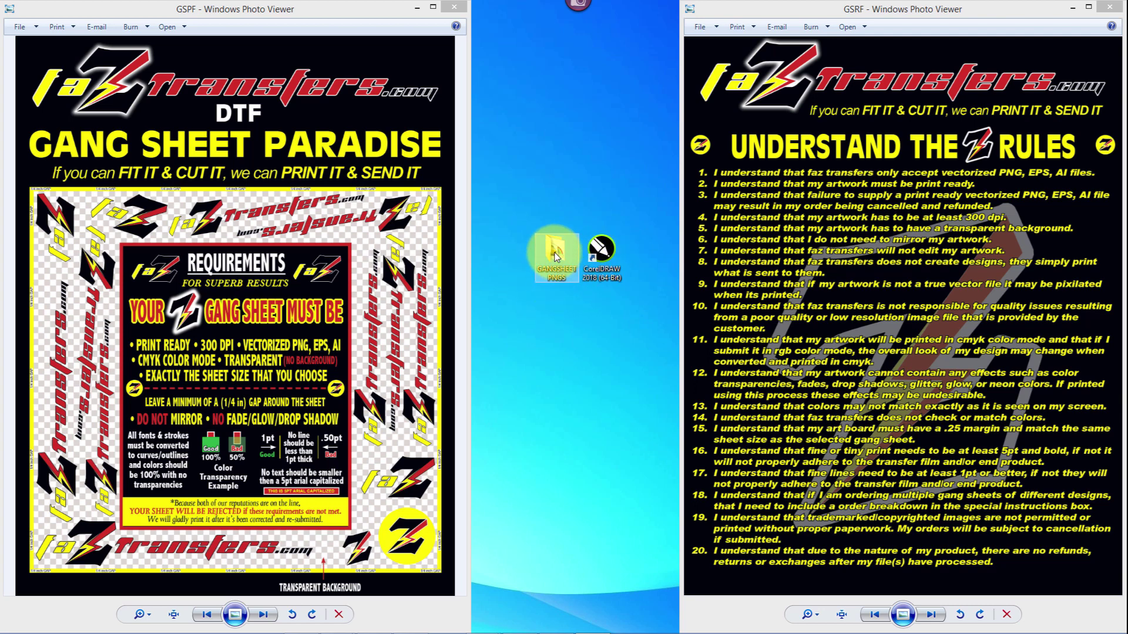
Look through the artwork files in the GANGSHEET PNGS folder and close it
double_click(555, 257)
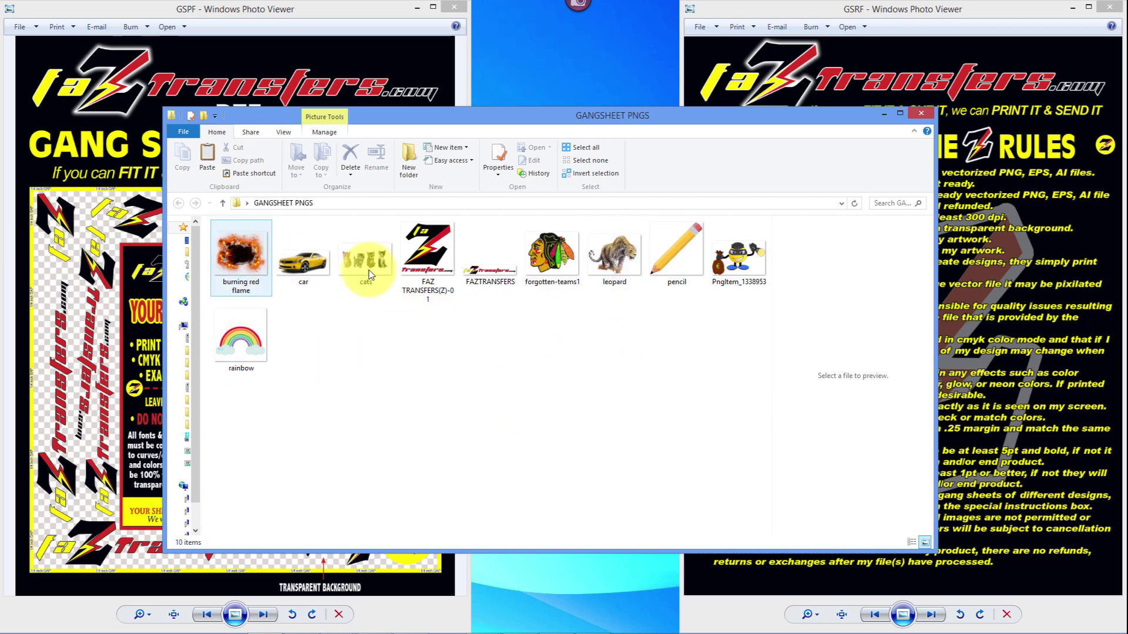
click(919, 114)
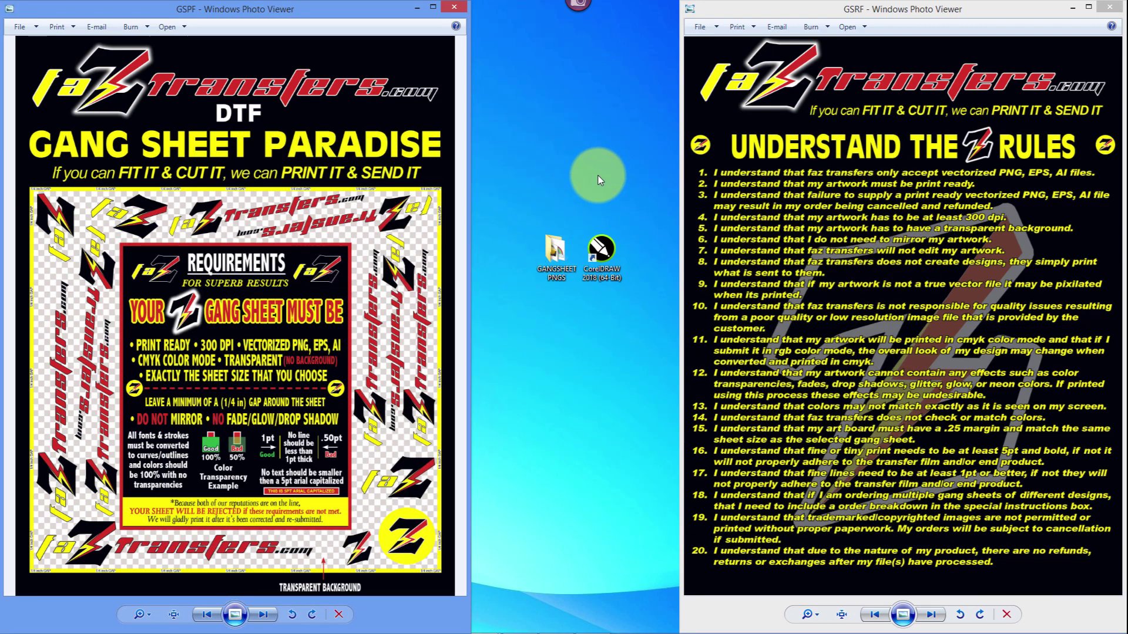
Switch to CorelDRAW 2018 and start a new document, naming it 22X24GS followed by the customer's name
click(607, 252)
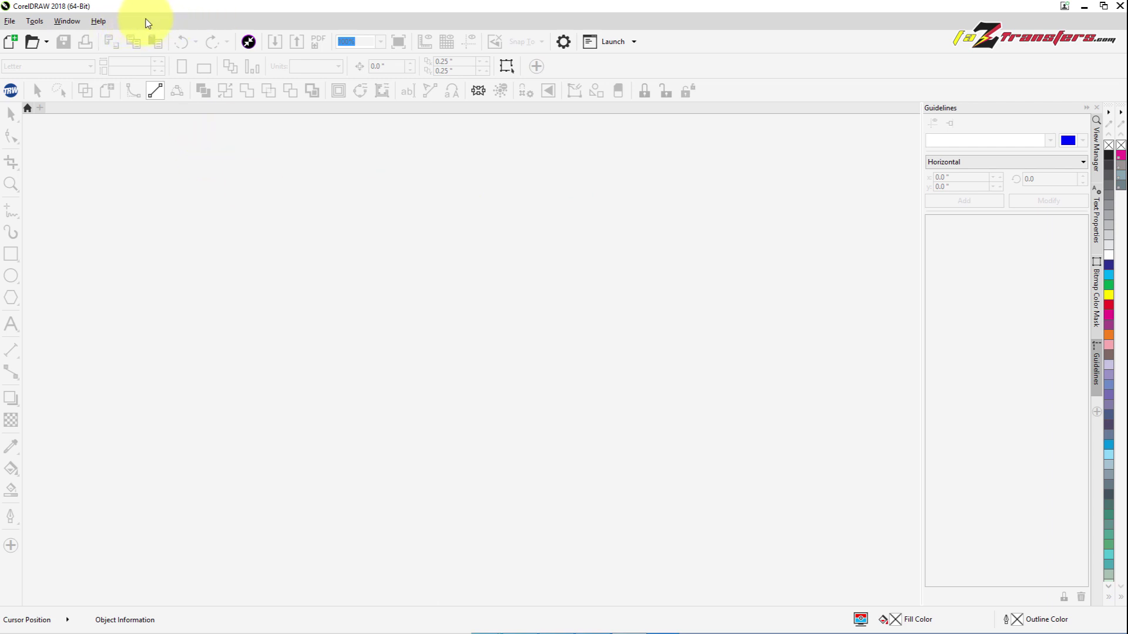
click(10, 21)
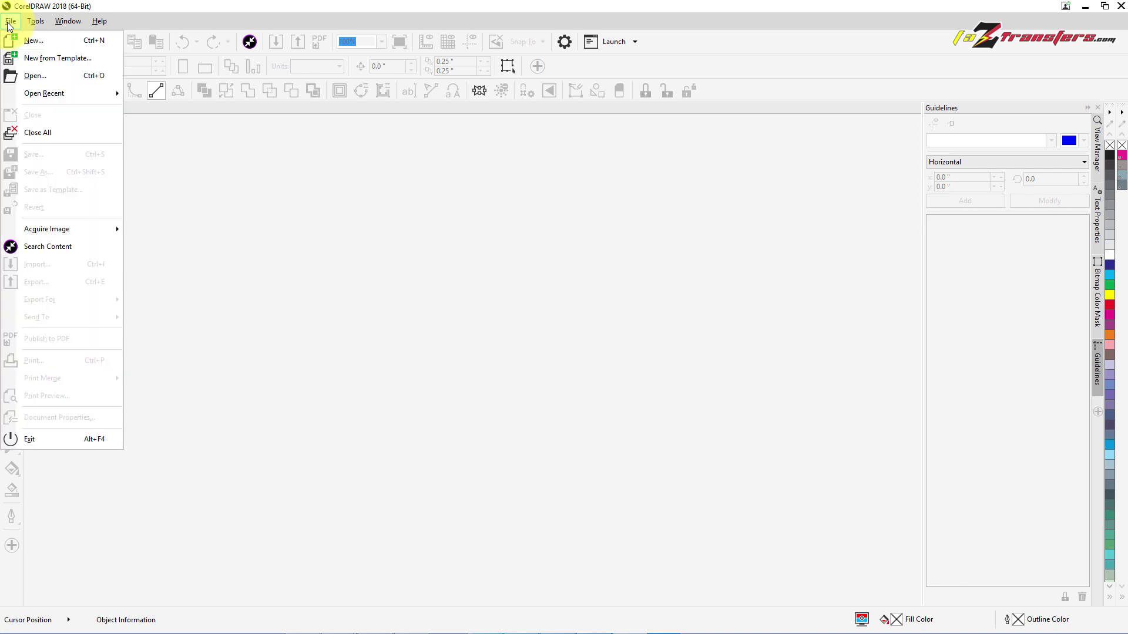
click(27, 38)
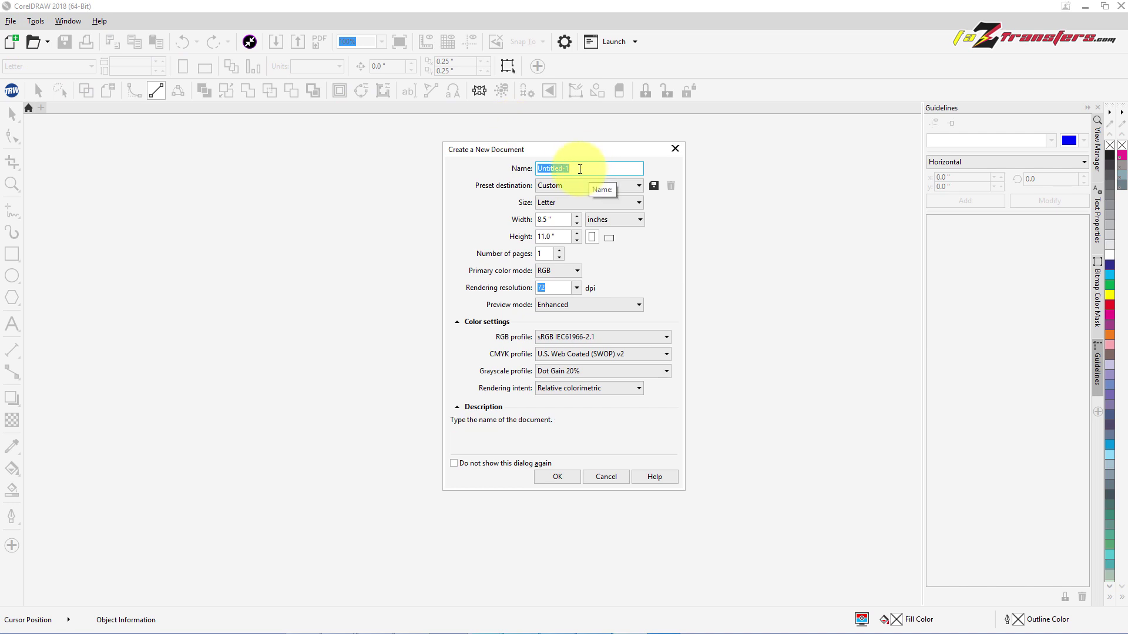
text(22)
text(X24GSMIKEL)
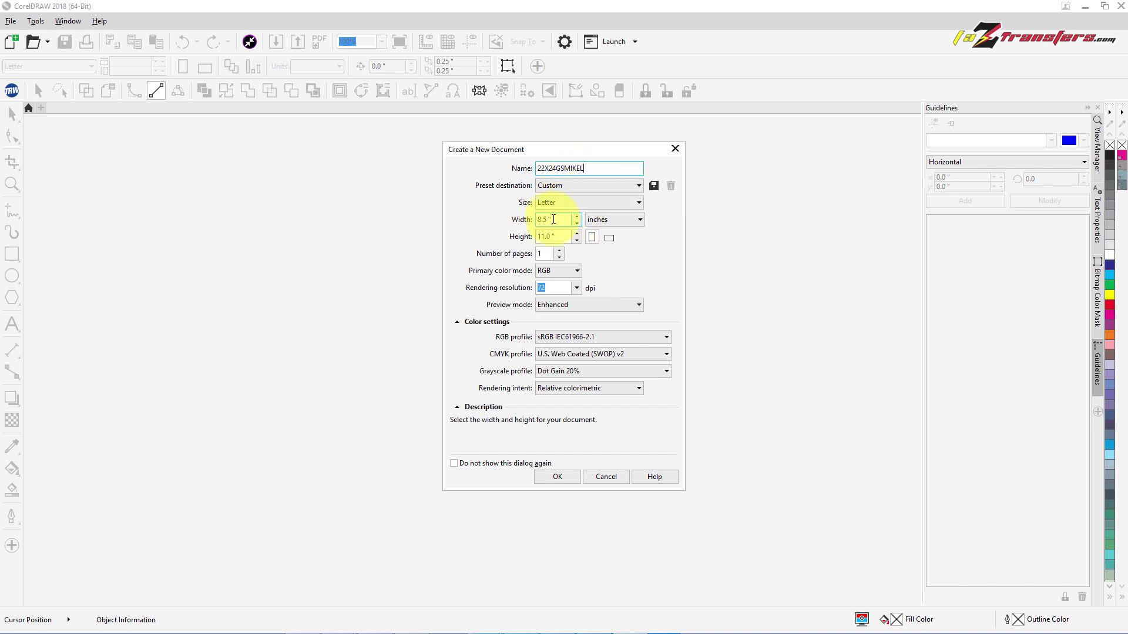
Set the new document's size to 22 inches wide by 24 inches high
drag(552, 219, 532, 219)
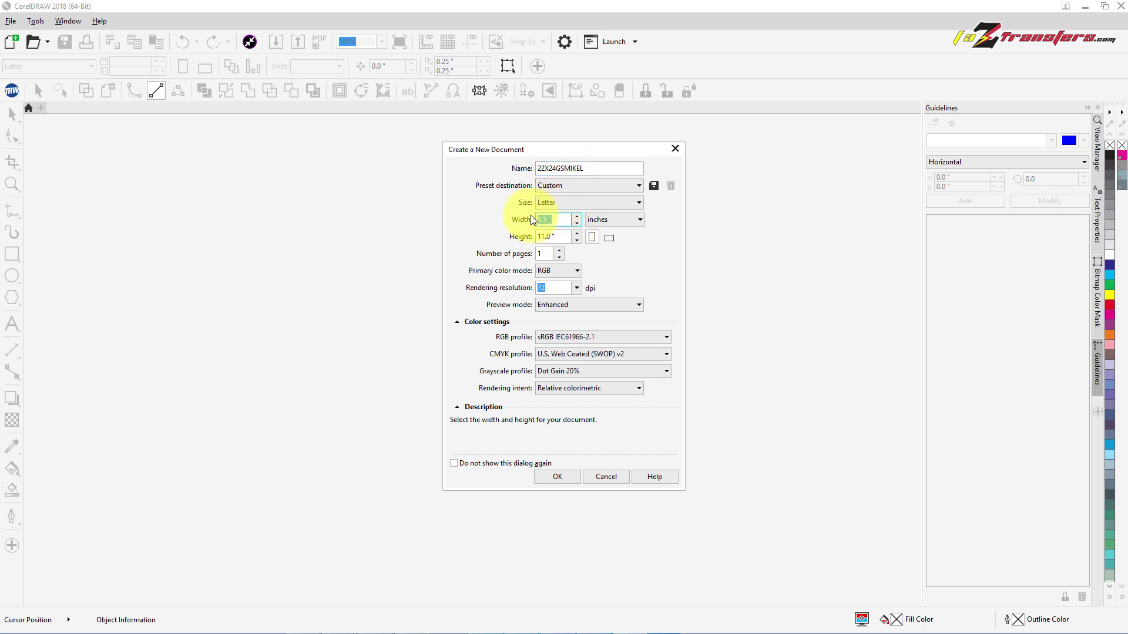
text(22)
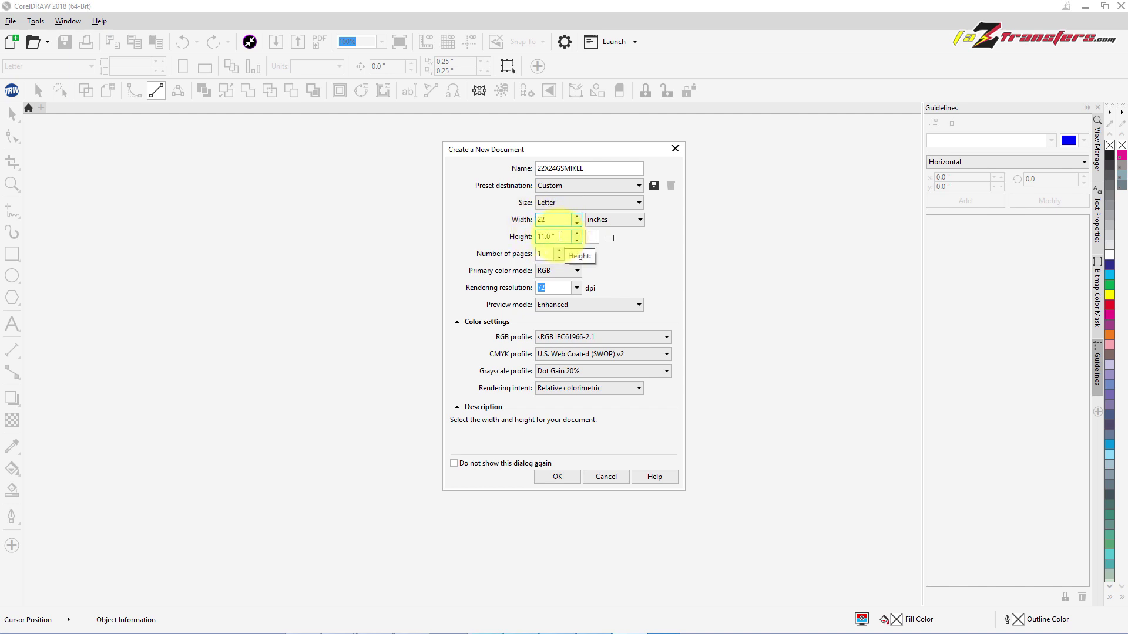
drag(558, 237, 501, 241)
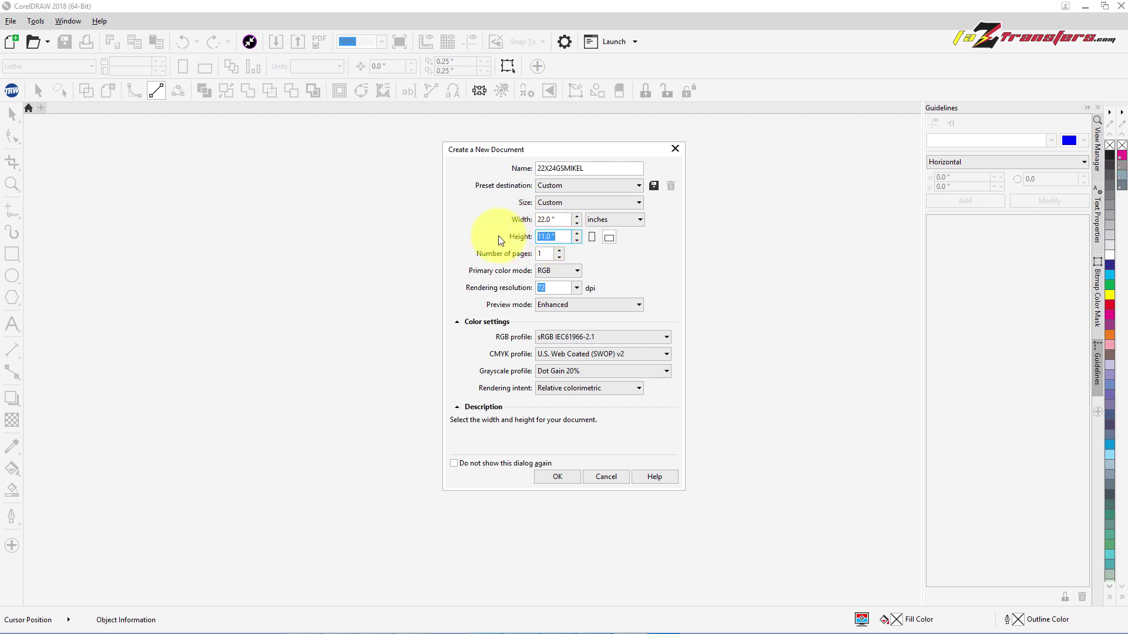
text(24)
click(642, 220)
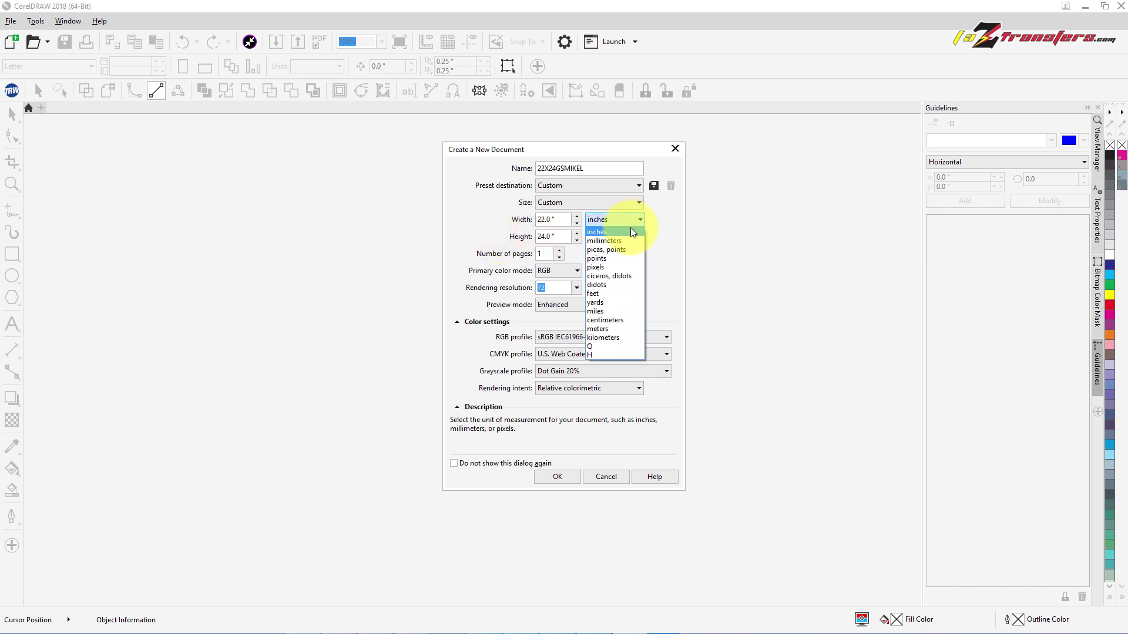
click(597, 231)
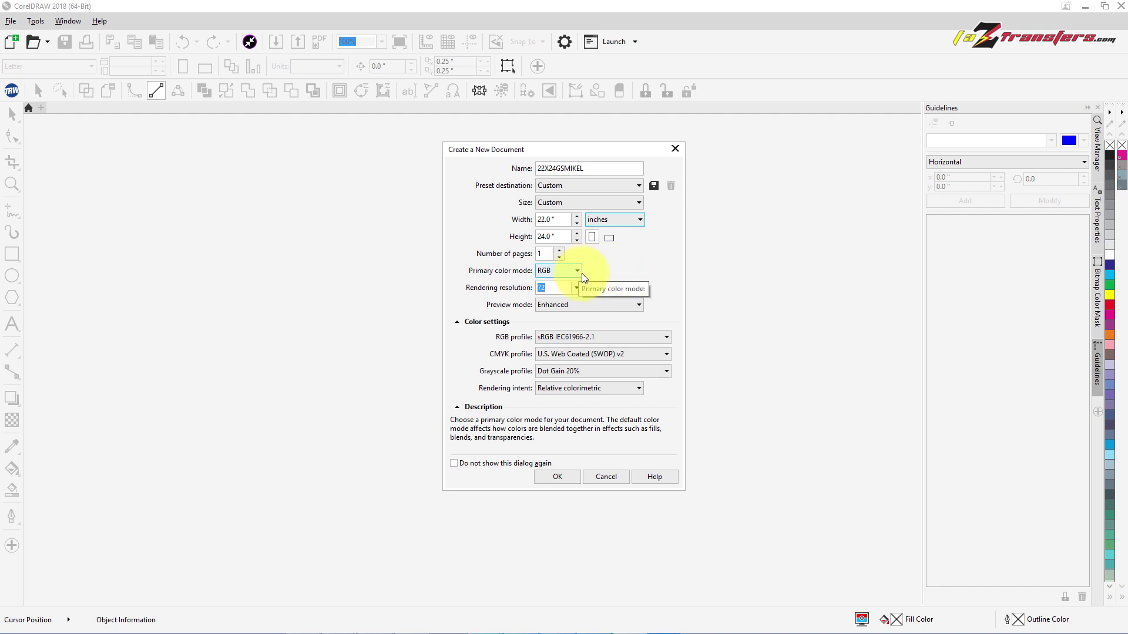
Set the rendering resolution to 300 dpi and create the document
mouse_move(581, 287)
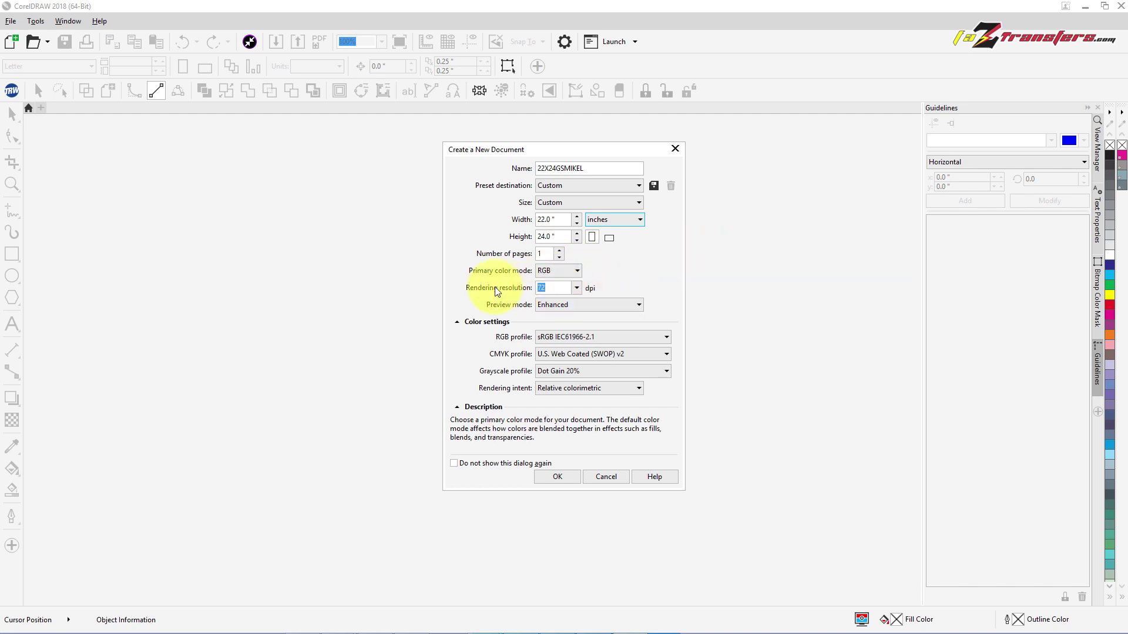
click(577, 288)
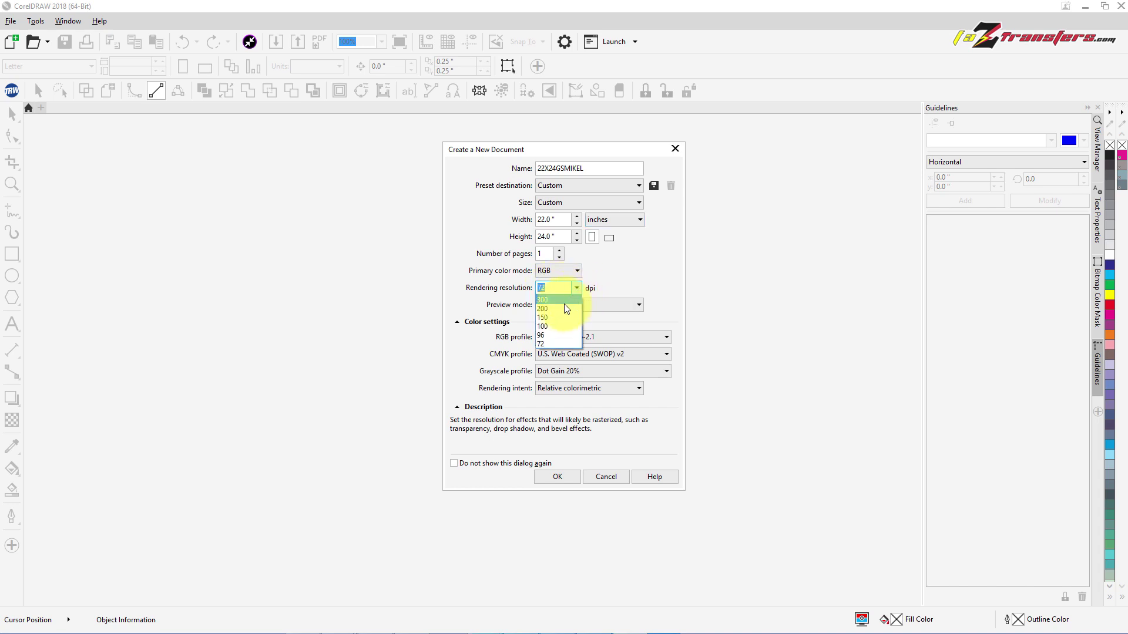
click(549, 300)
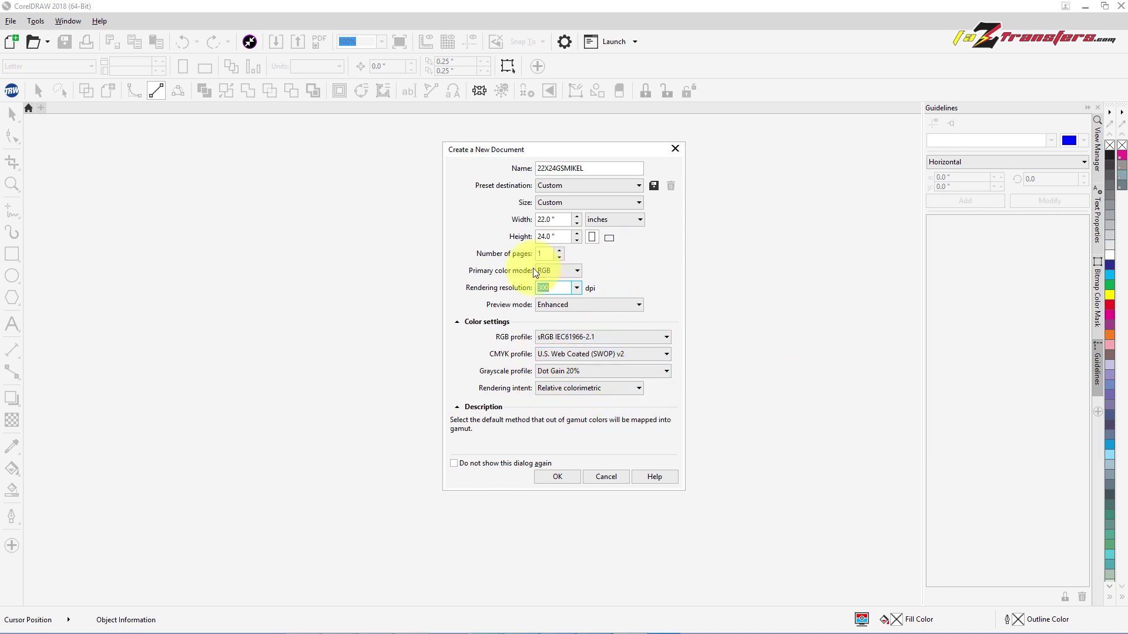
click(555, 477)
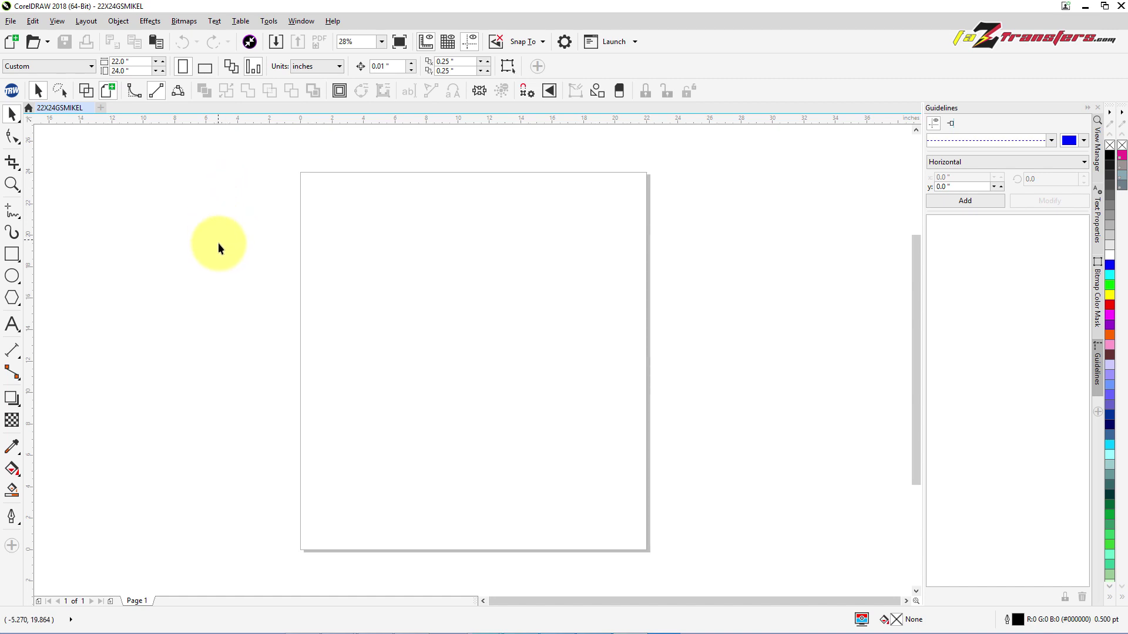
Review the ruler, guideline and alignment guide settings, the align and distribute options, and the enabled toolbars
click(57, 22)
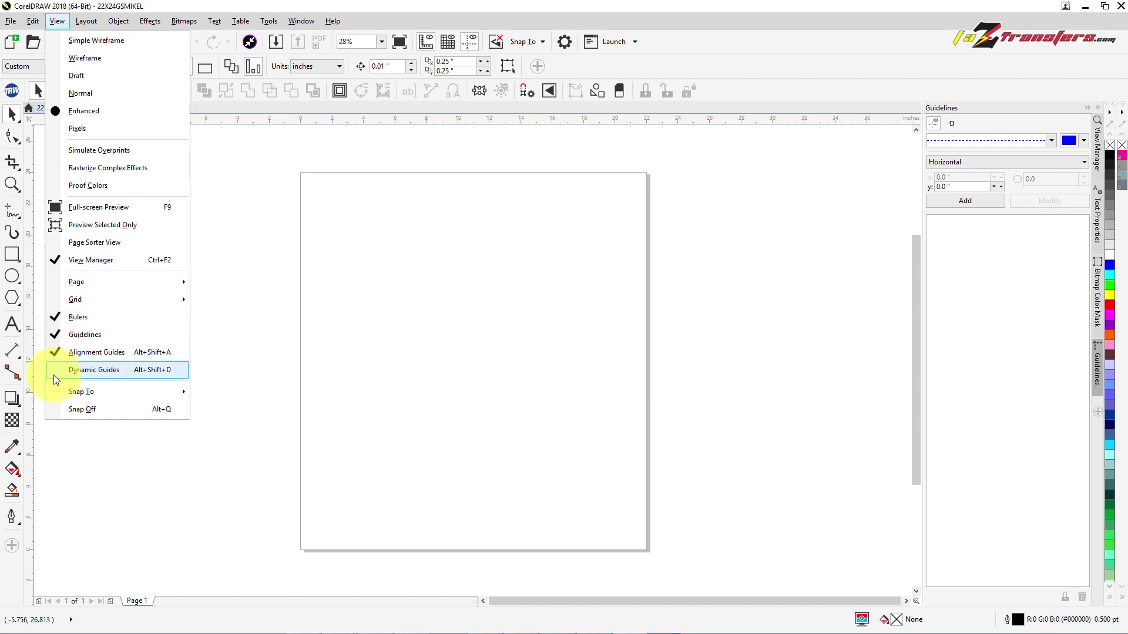
mouse_move(57, 387)
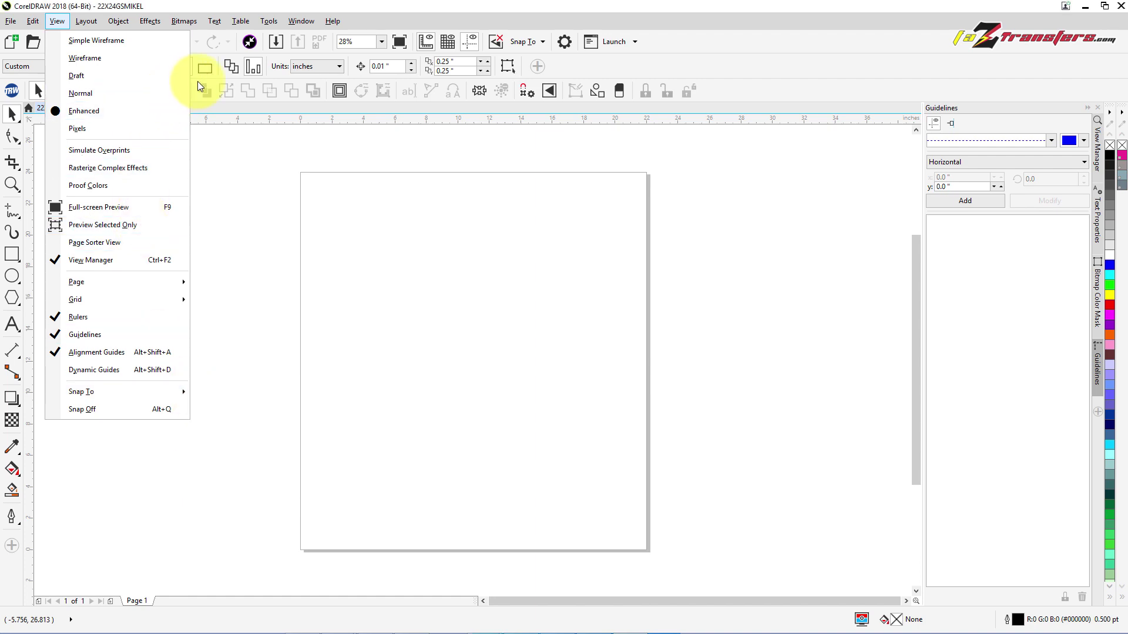
click(308, 23)
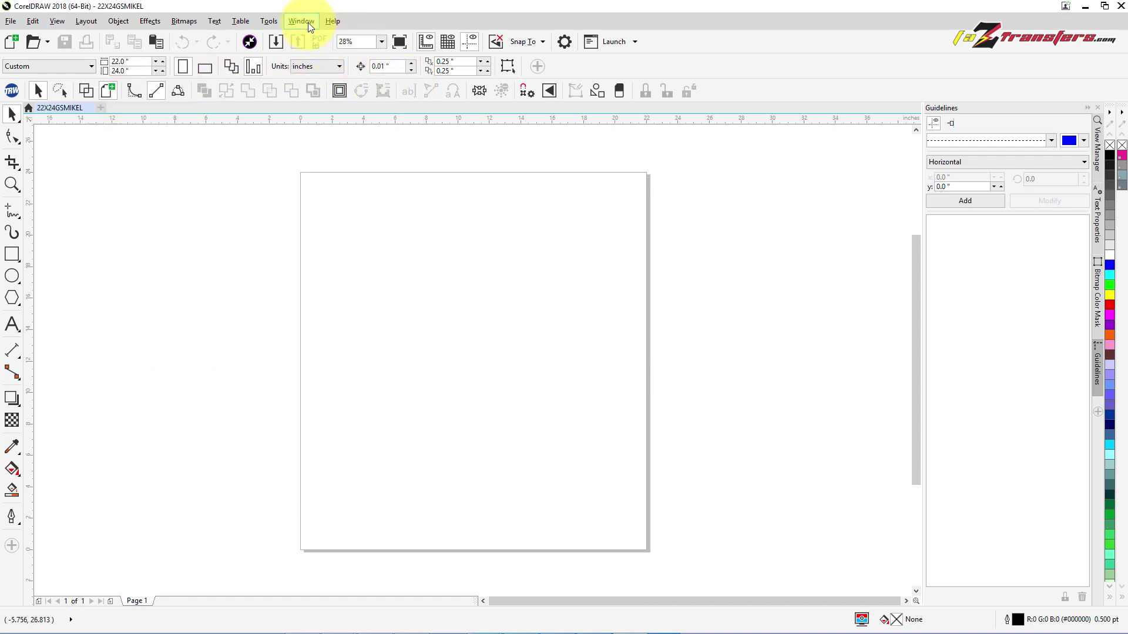
click(309, 22)
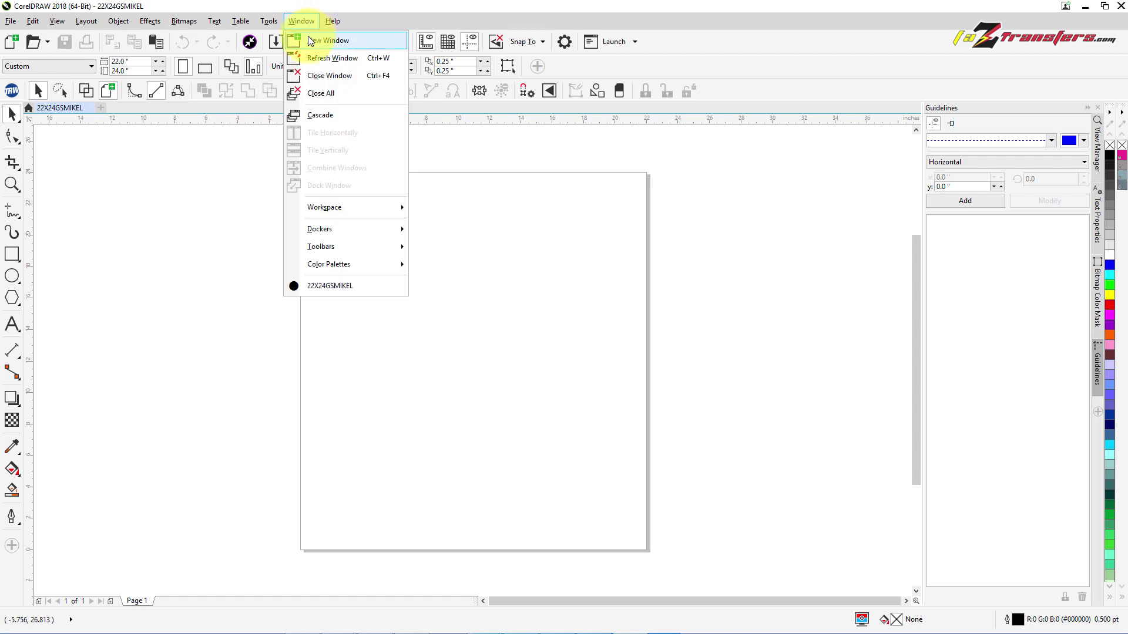
mouse_move(321, 251)
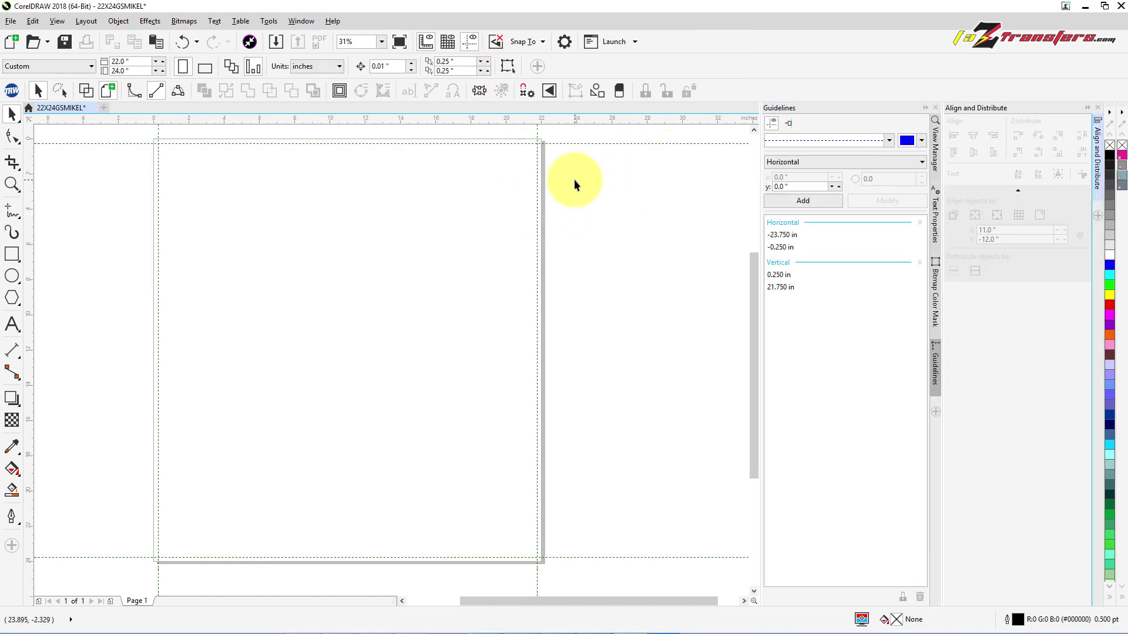
click(115, 22)
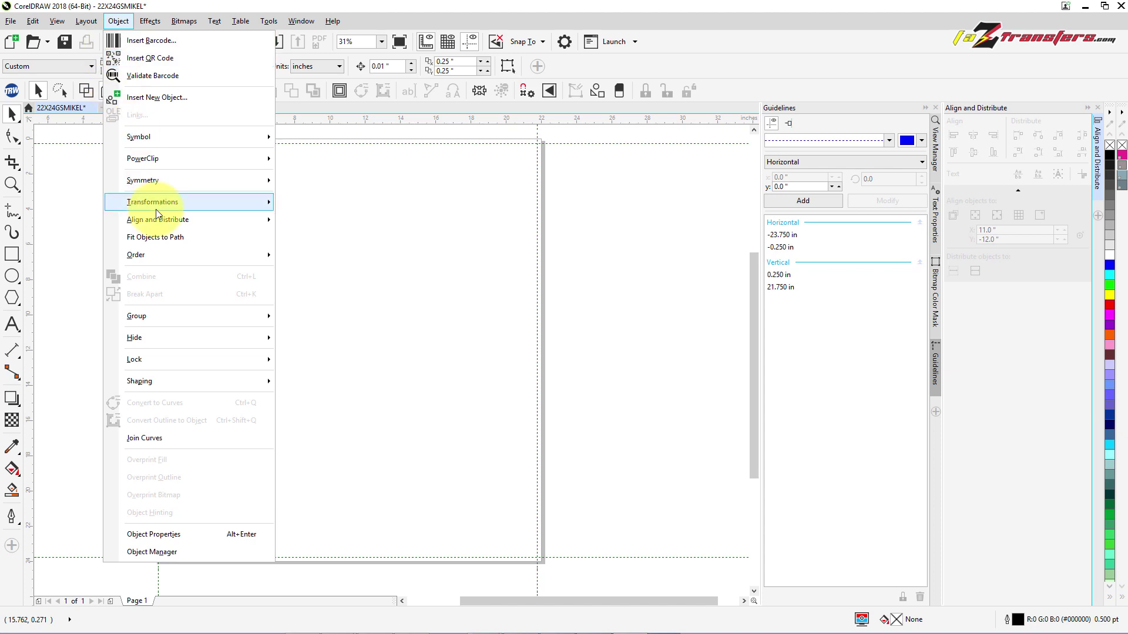
mouse_move(163, 225)
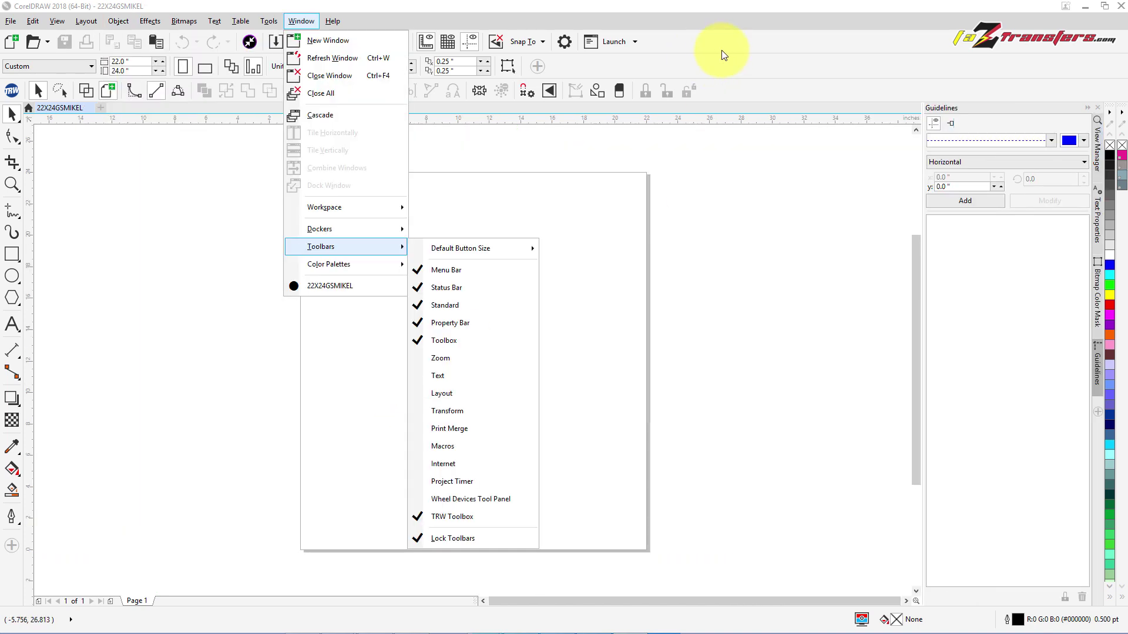
click(724, 55)
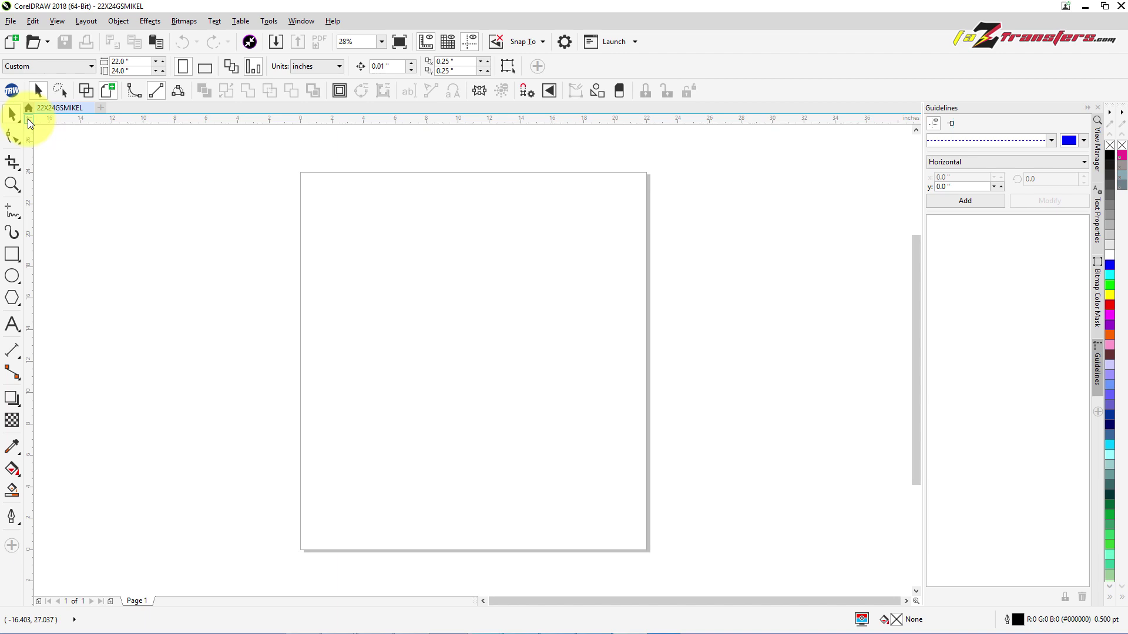
Move the ruler origin to the page's upper-left corner
drag(29, 118, 33, 124)
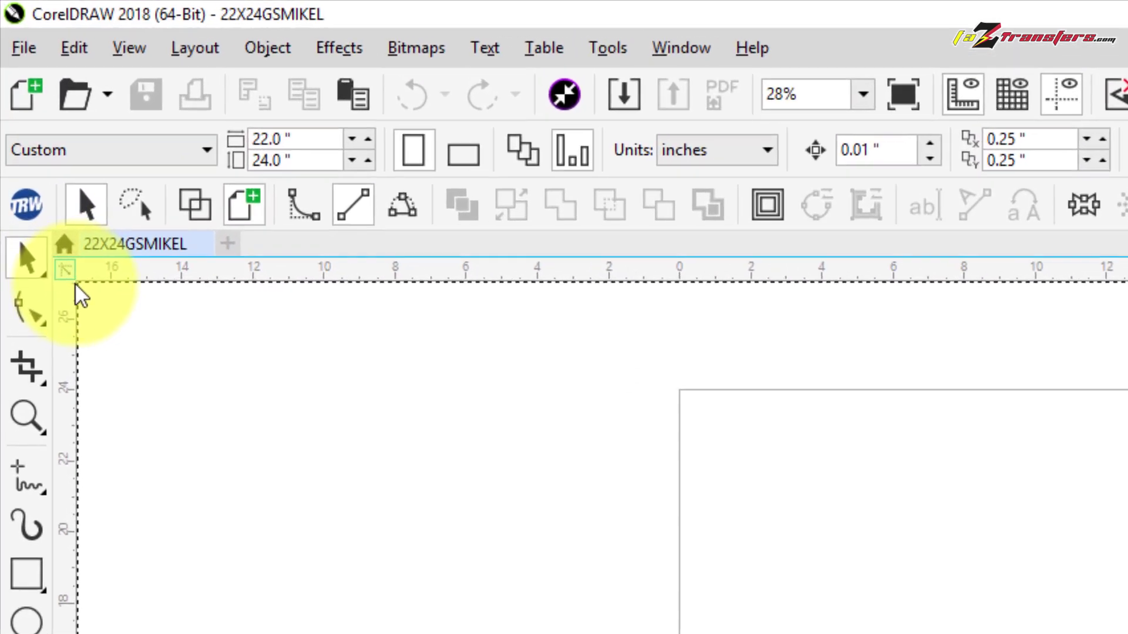
drag(80, 297, 185, 328)
drag(214, 377, 806, 462)
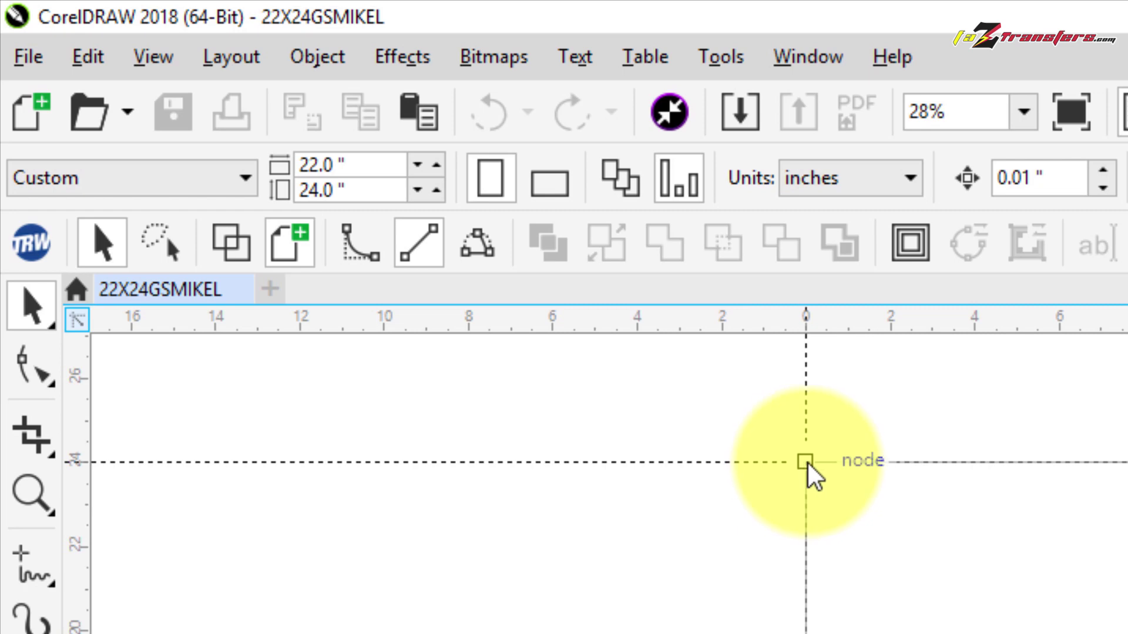
drag(807, 464, 807, 464)
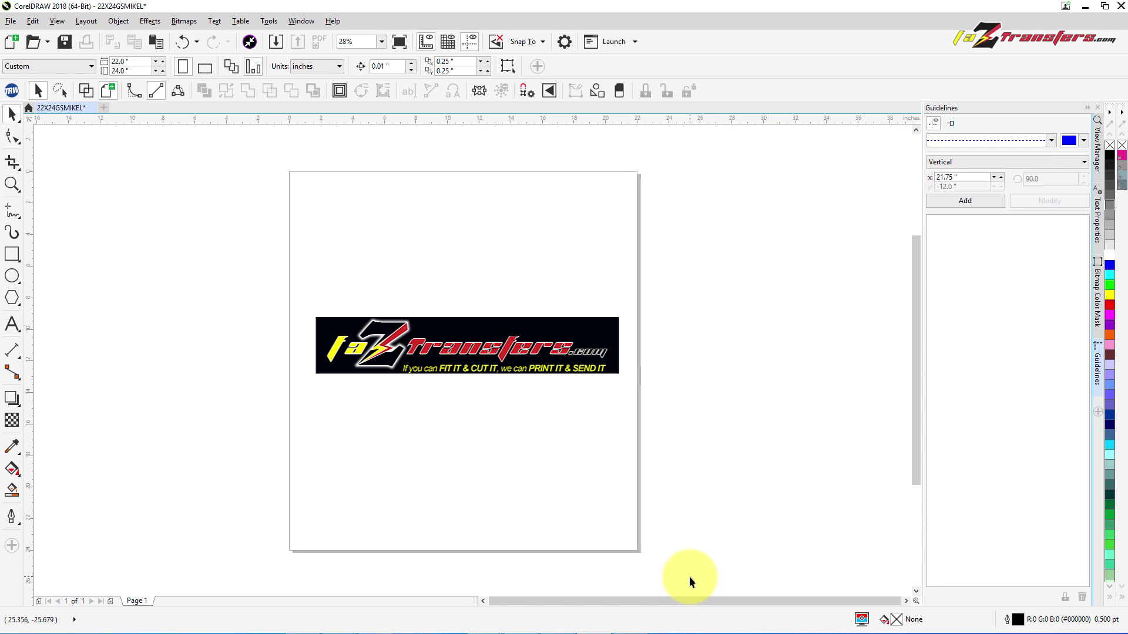
Draw a 22 by 24 inch rectangle covering the whole page from the ruler origin
click(12, 254)
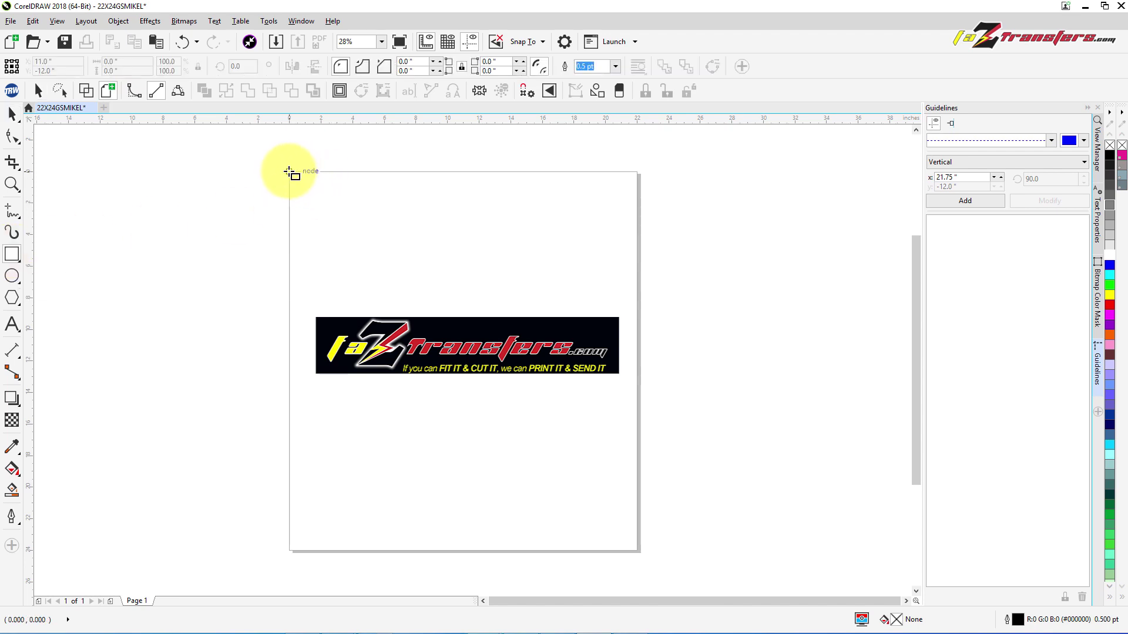
drag(289, 171, 636, 552)
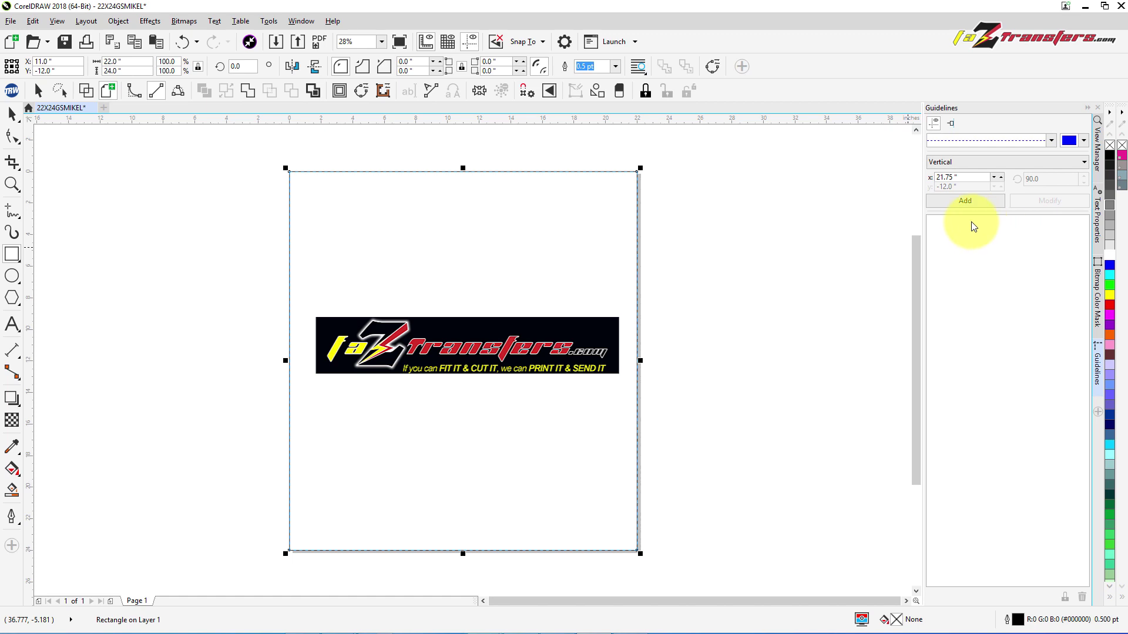
click(969, 201)
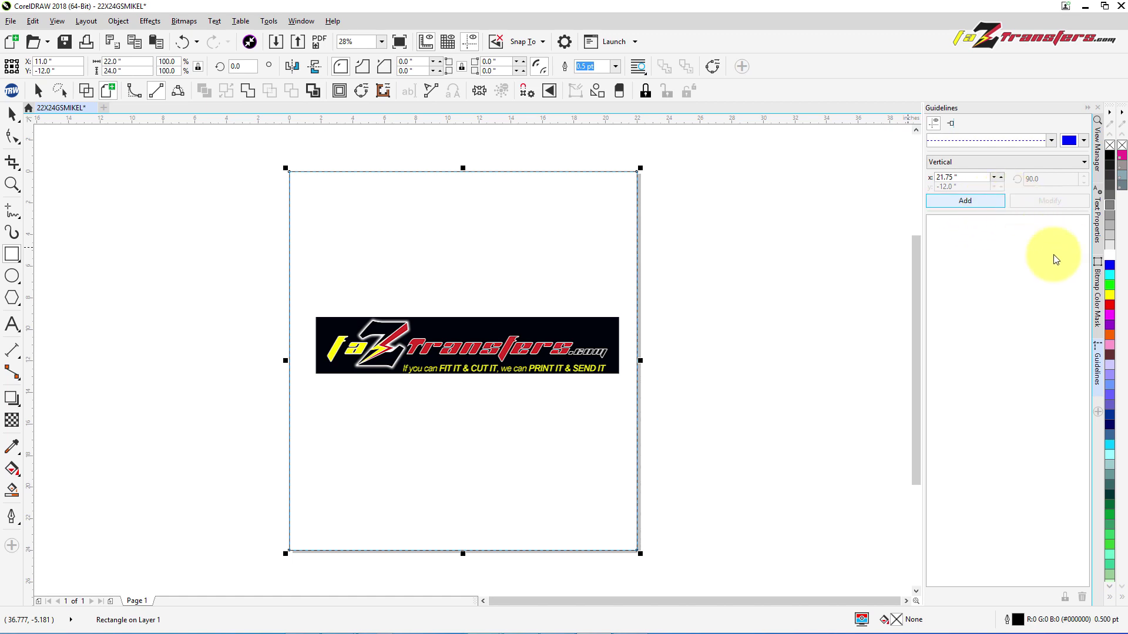
Try a blue and a yellow fill on the page-sized rectangle and set it back to no fill
right_click(1110, 156)
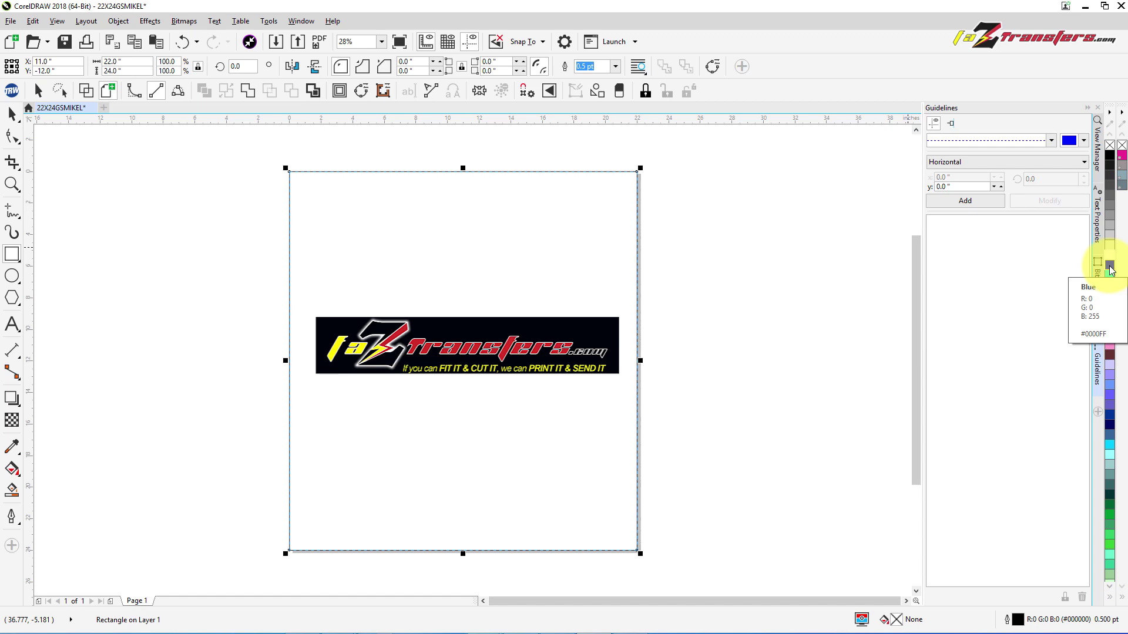
click(1111, 270)
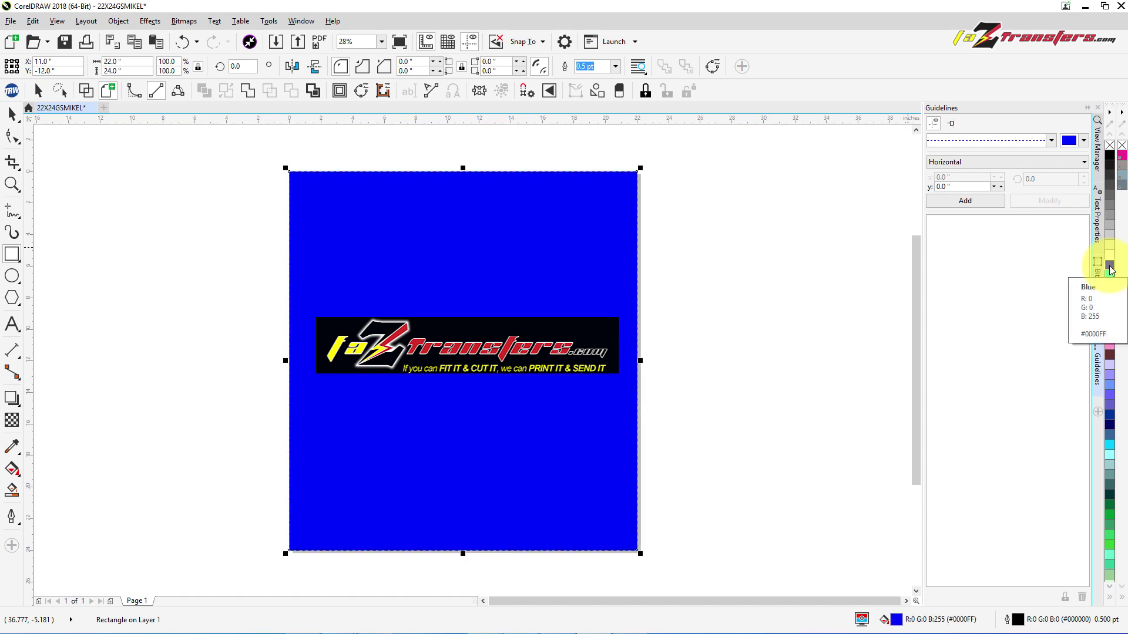
click(1111, 297)
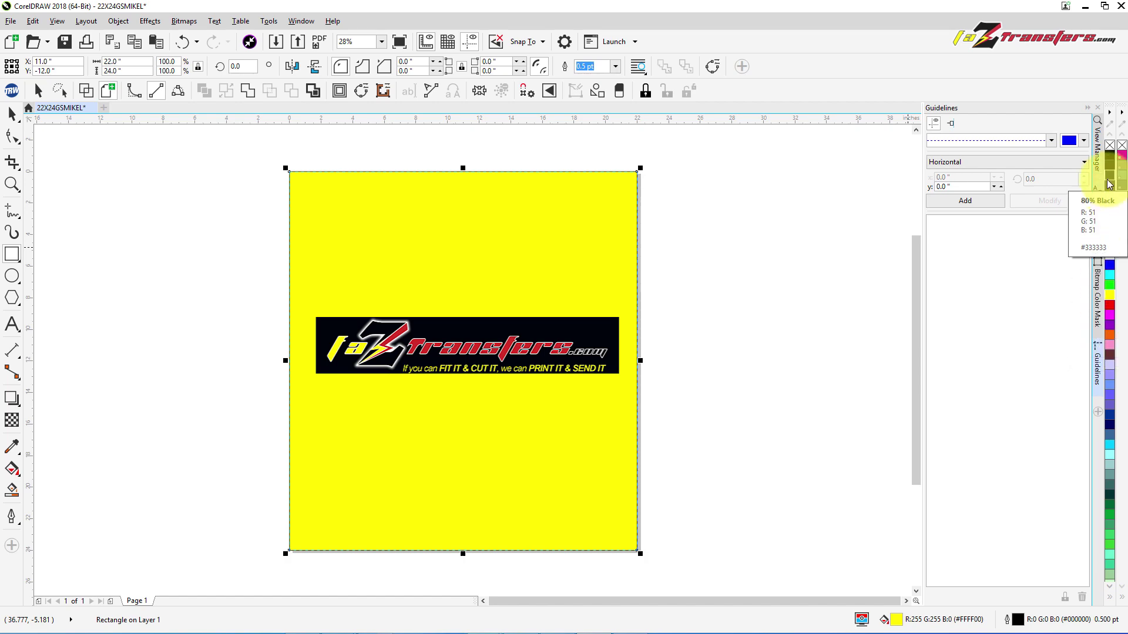
click(1110, 147)
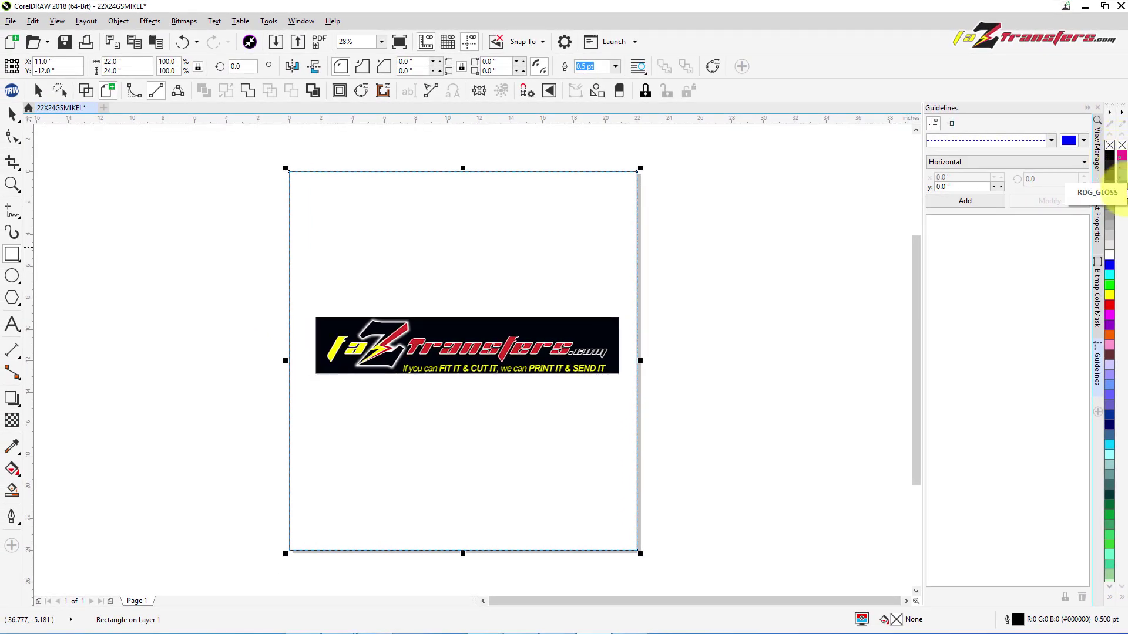
Try pink and green outlines at 10 pt width on the page-sized rectangle, and set it back to no outline
right_click(1112, 351)
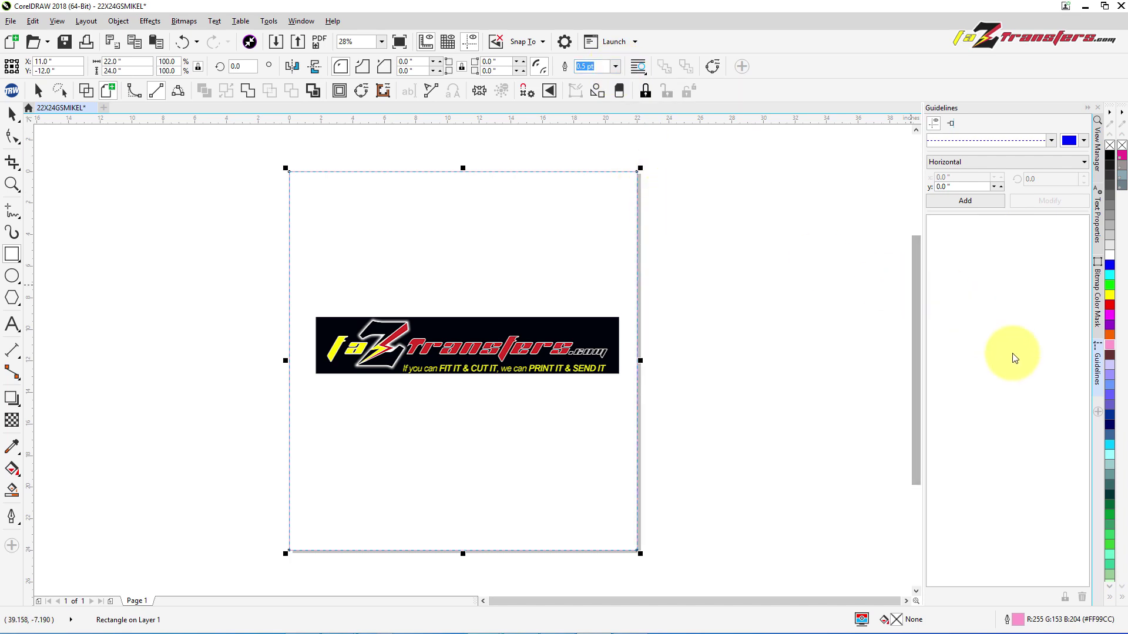
click(615, 67)
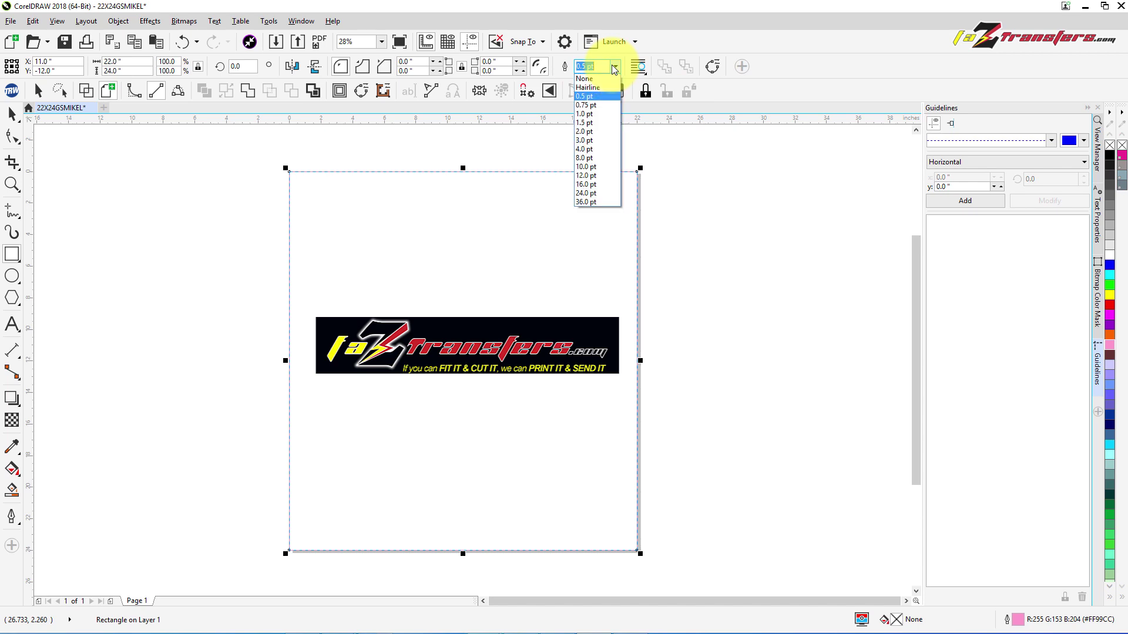
click(585, 167)
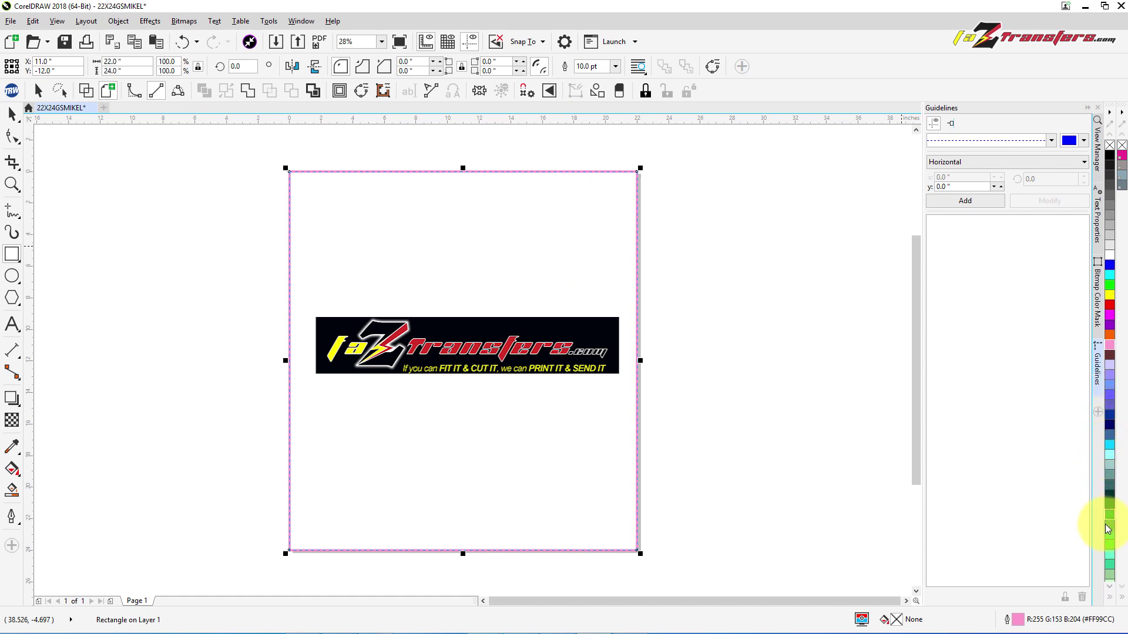
right_click(1110, 536)
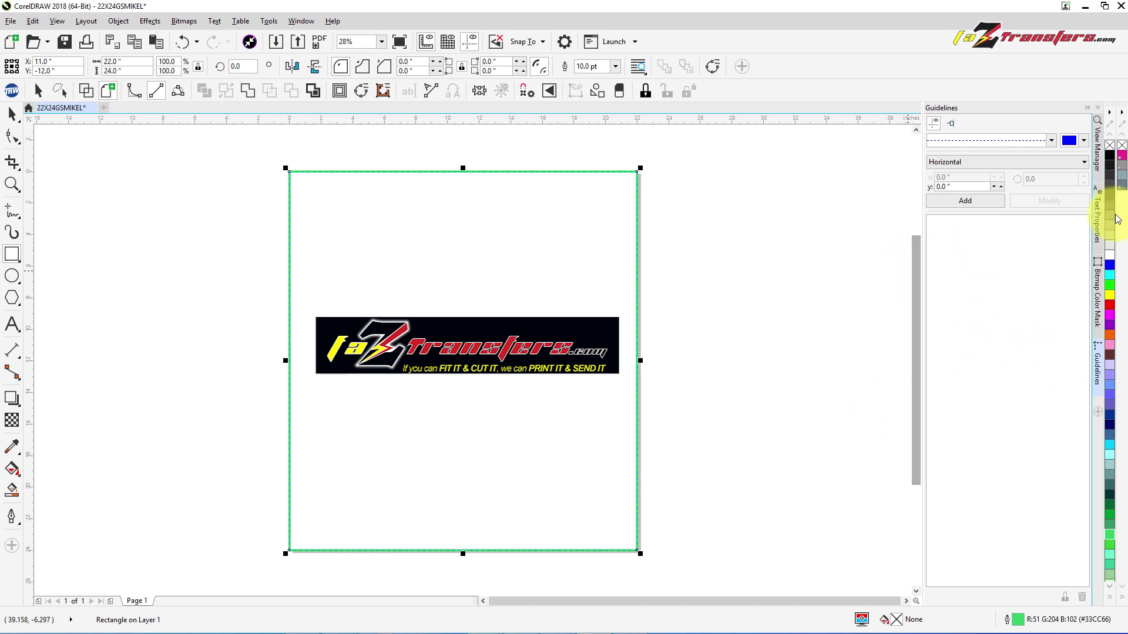
right_click(1110, 150)
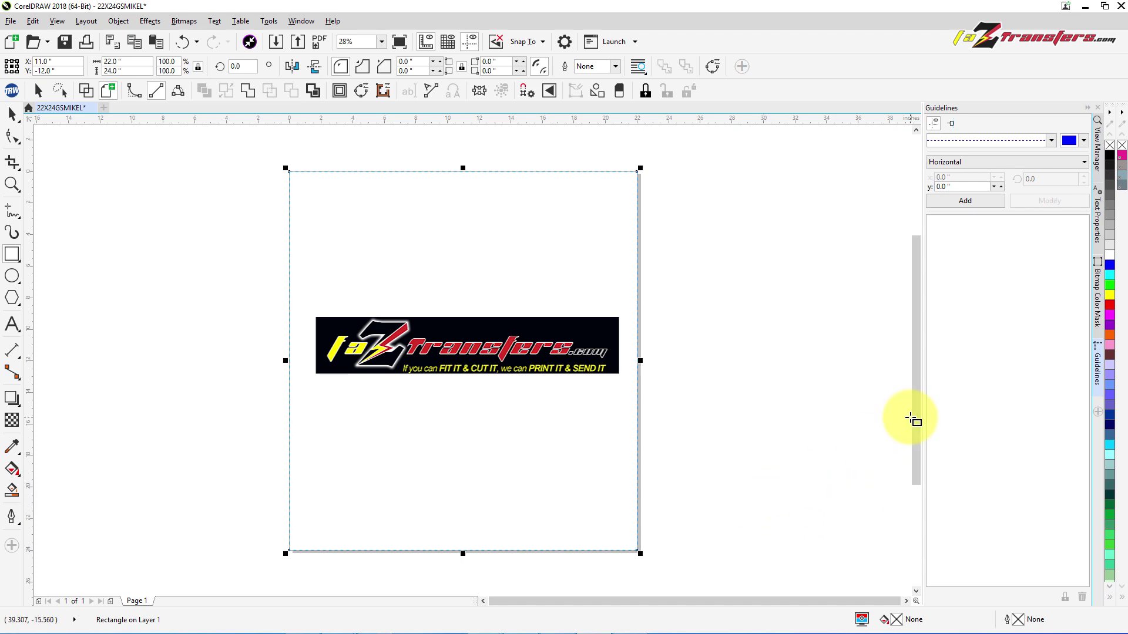
key(ctrl+z)
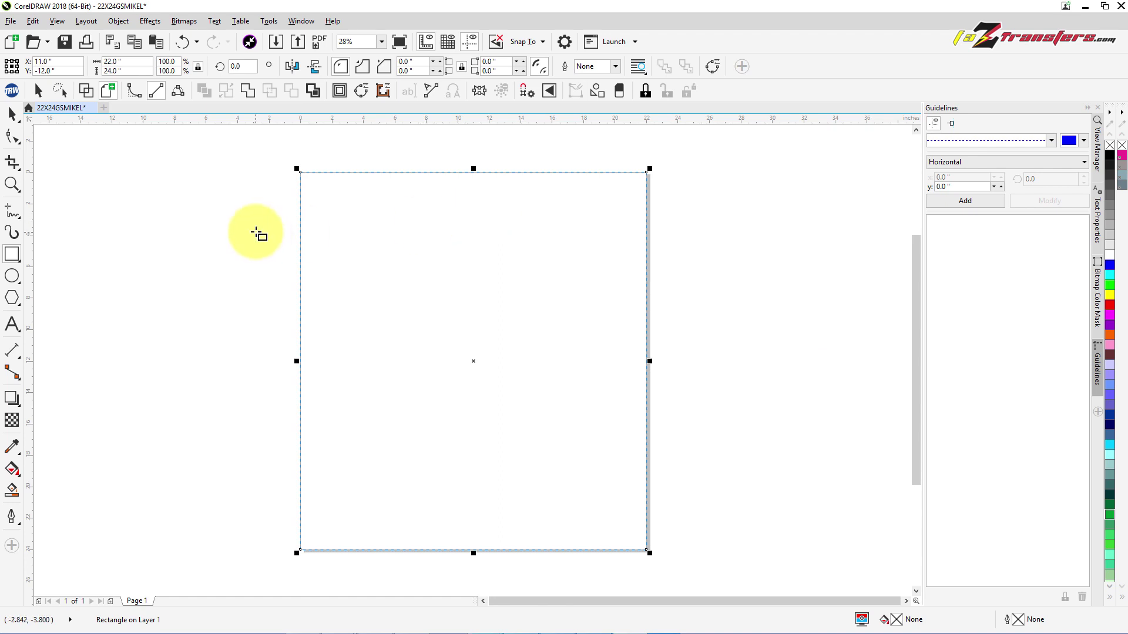
Apply a user-defined guideline preset with mirrored margins of 0.25 inch top and left, keeping the document on No Background
click(267, 22)
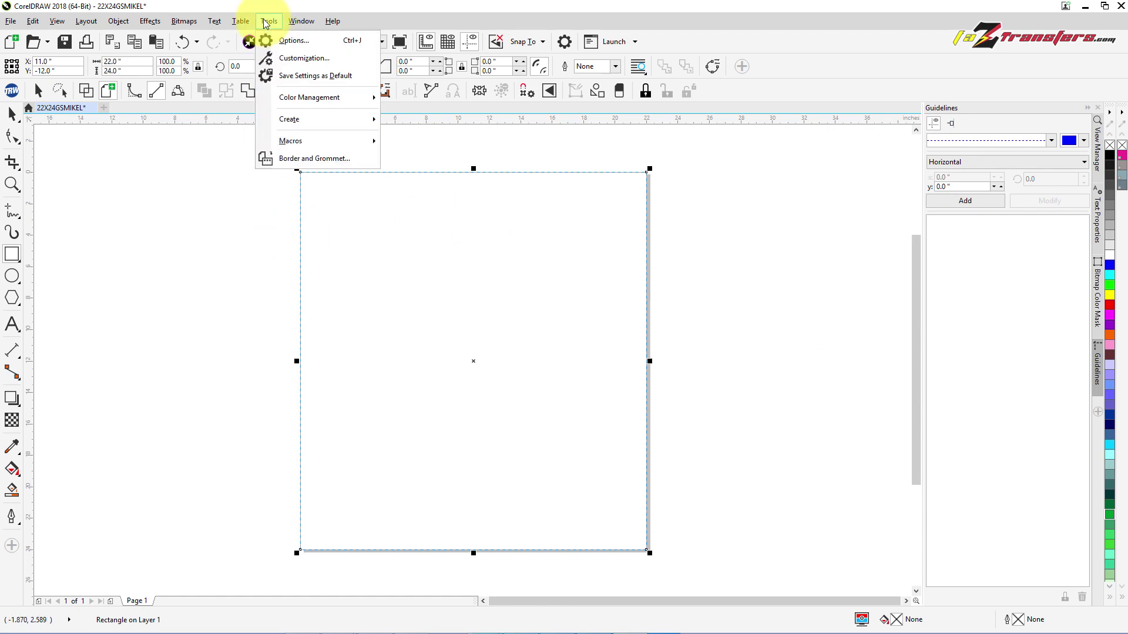
click(294, 41)
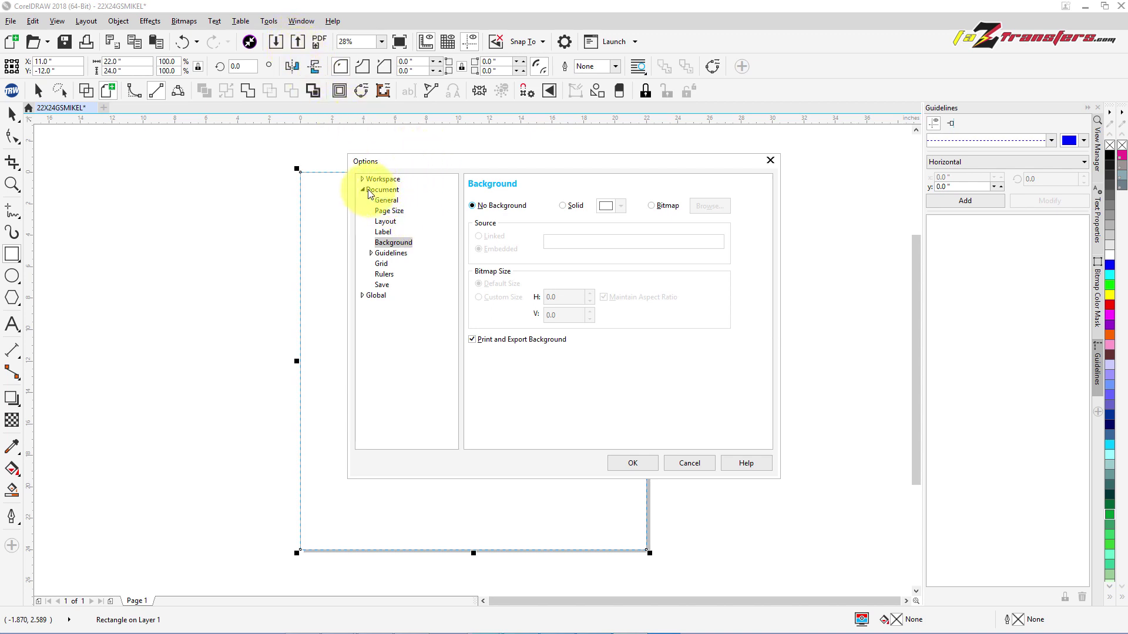
click(363, 191)
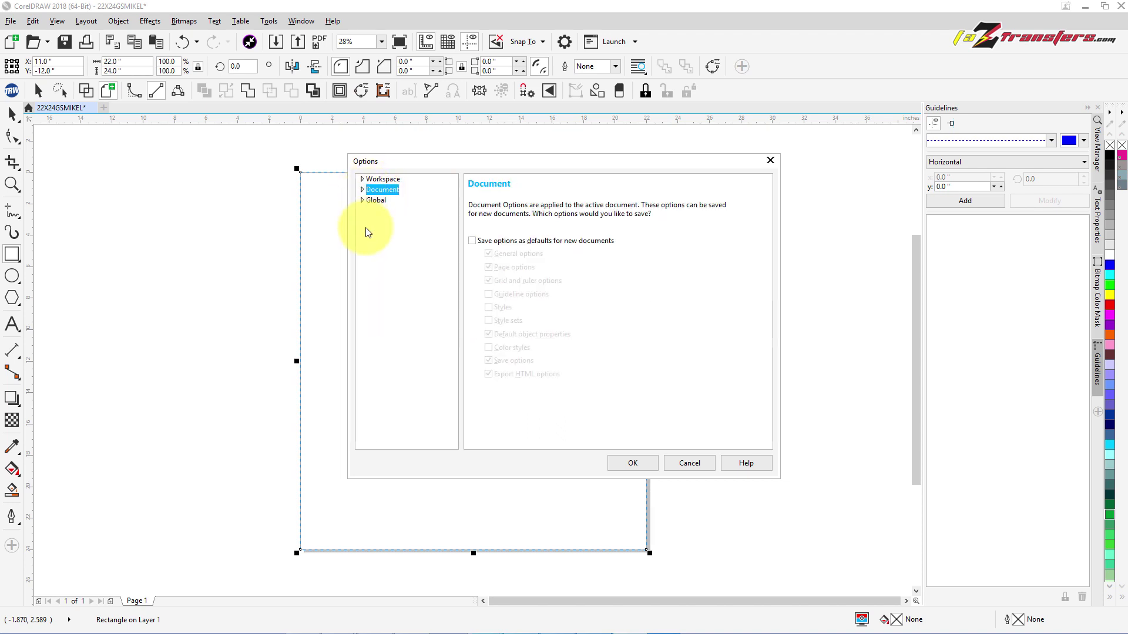
click(362, 191)
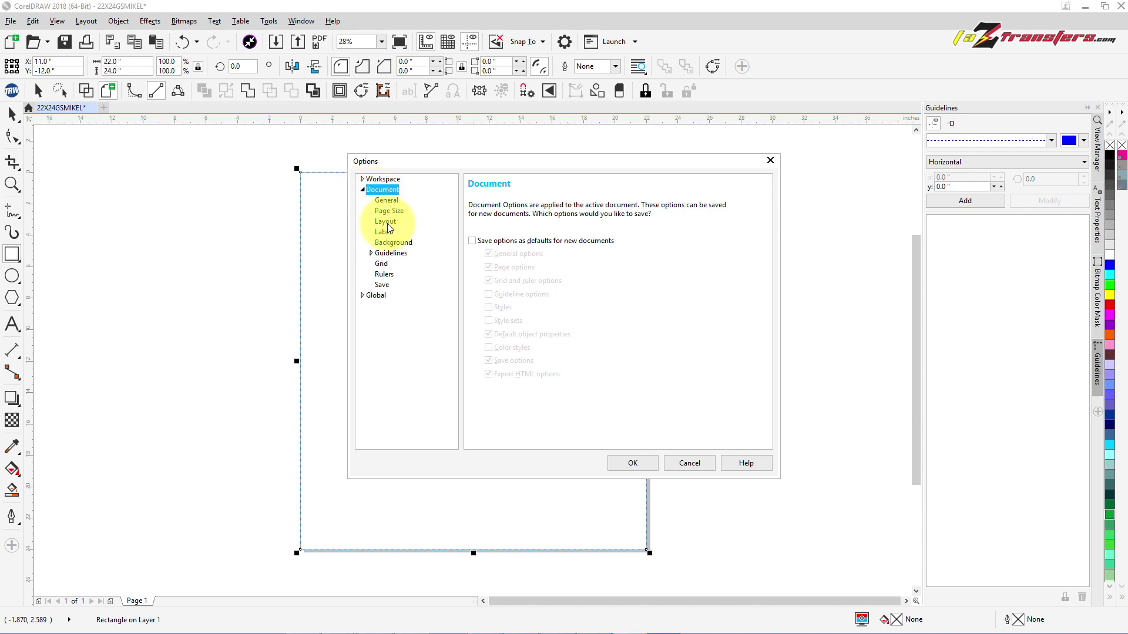
click(372, 255)
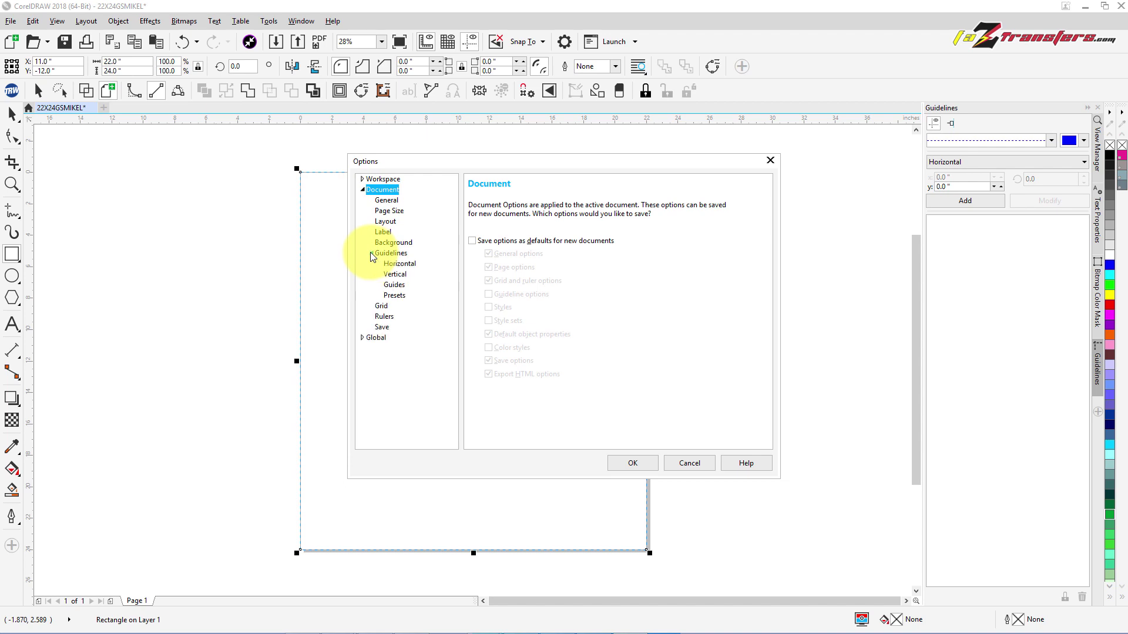
click(395, 296)
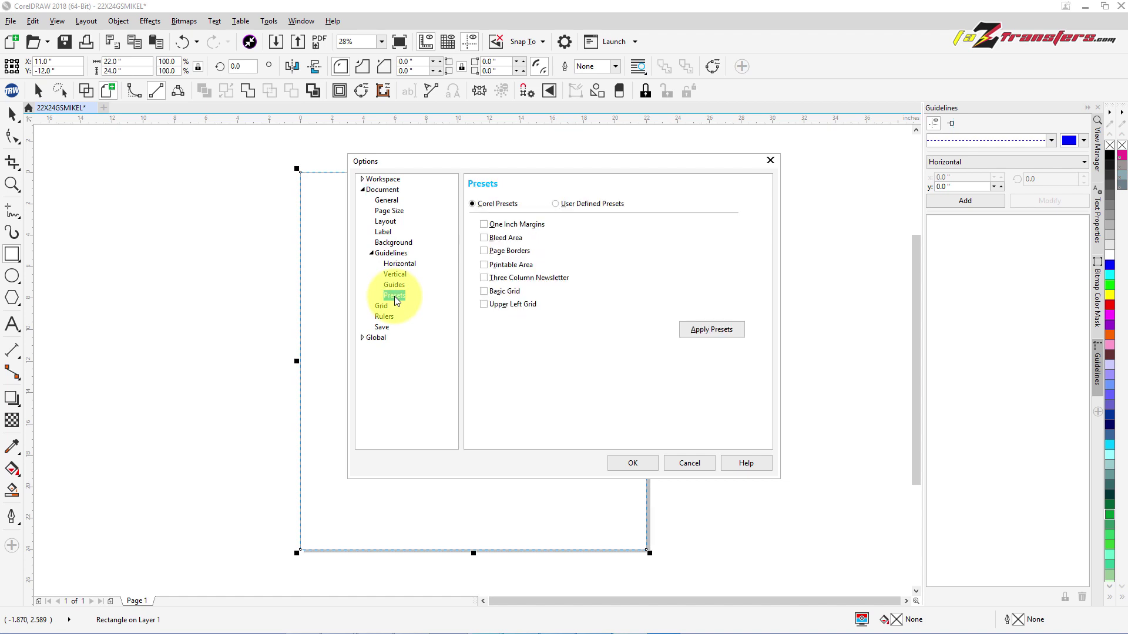
click(556, 205)
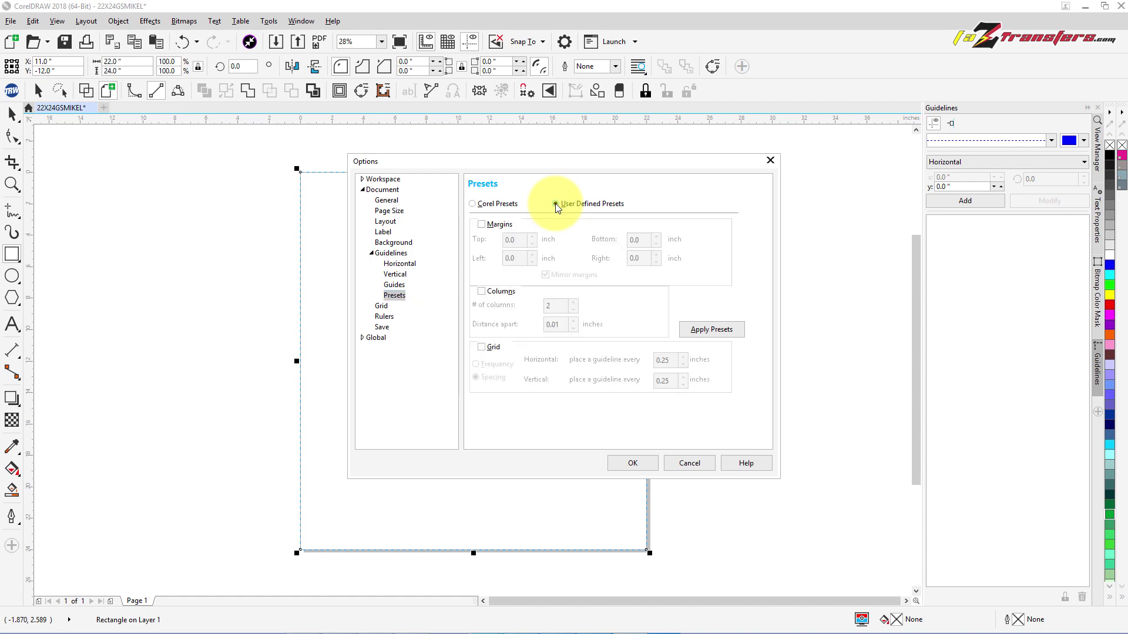
click(482, 226)
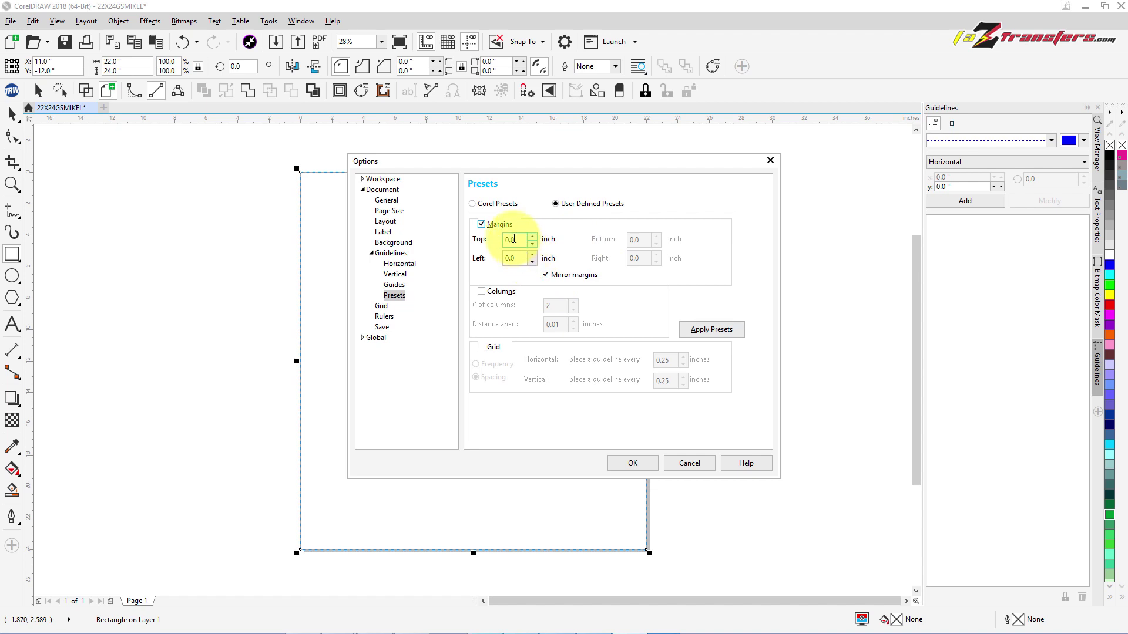
double_click(515, 239)
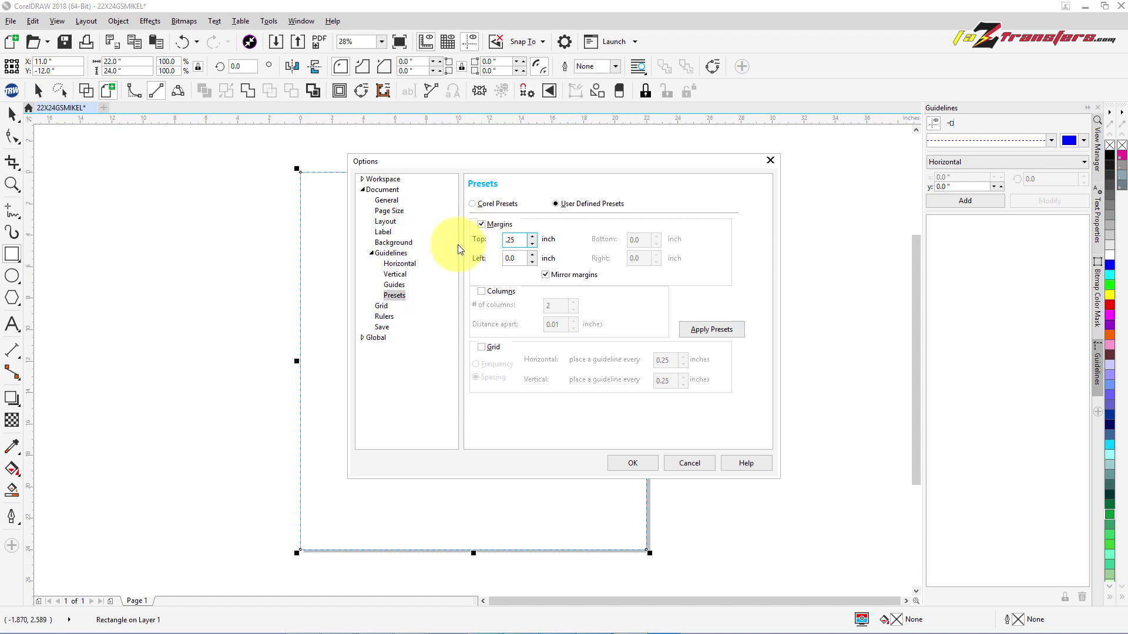
double_click(521, 257)
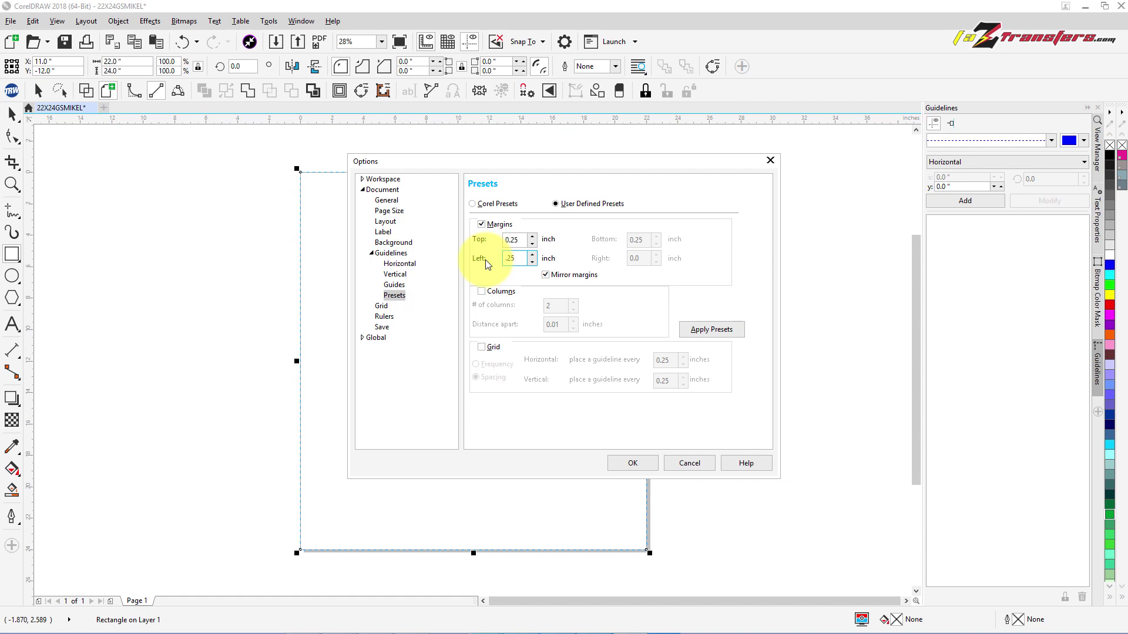
click(705, 332)
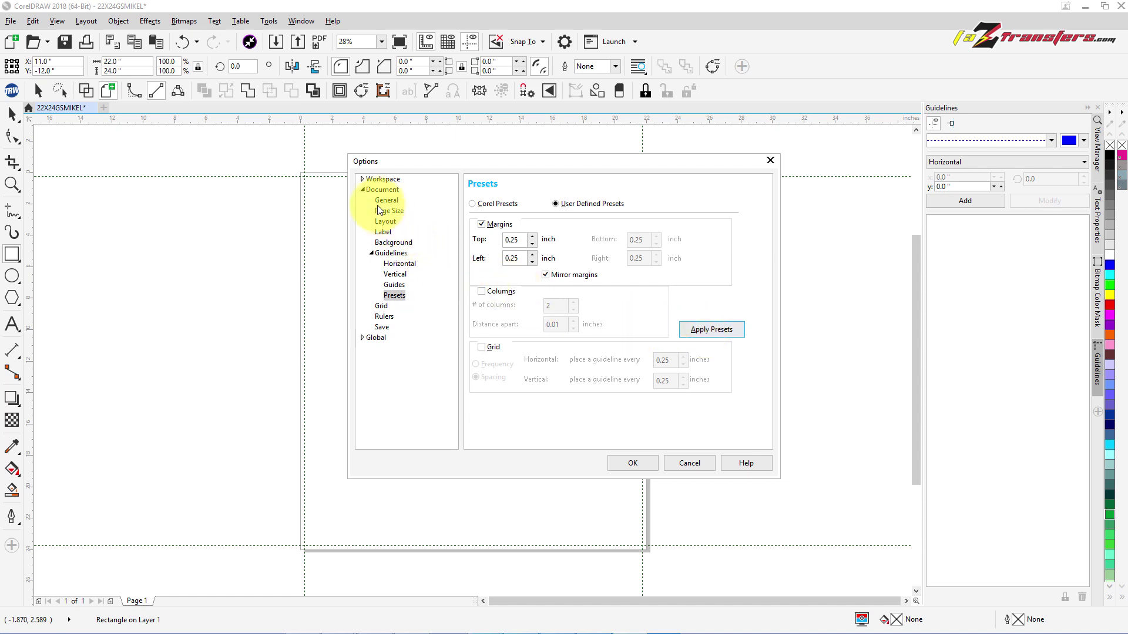
click(387, 243)
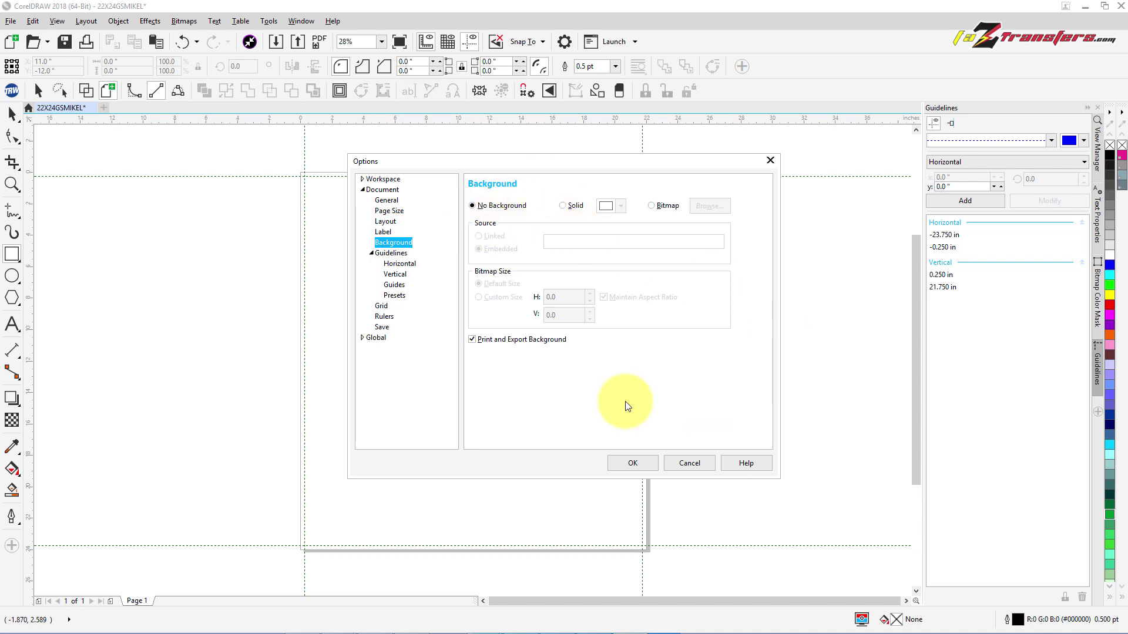
click(630, 465)
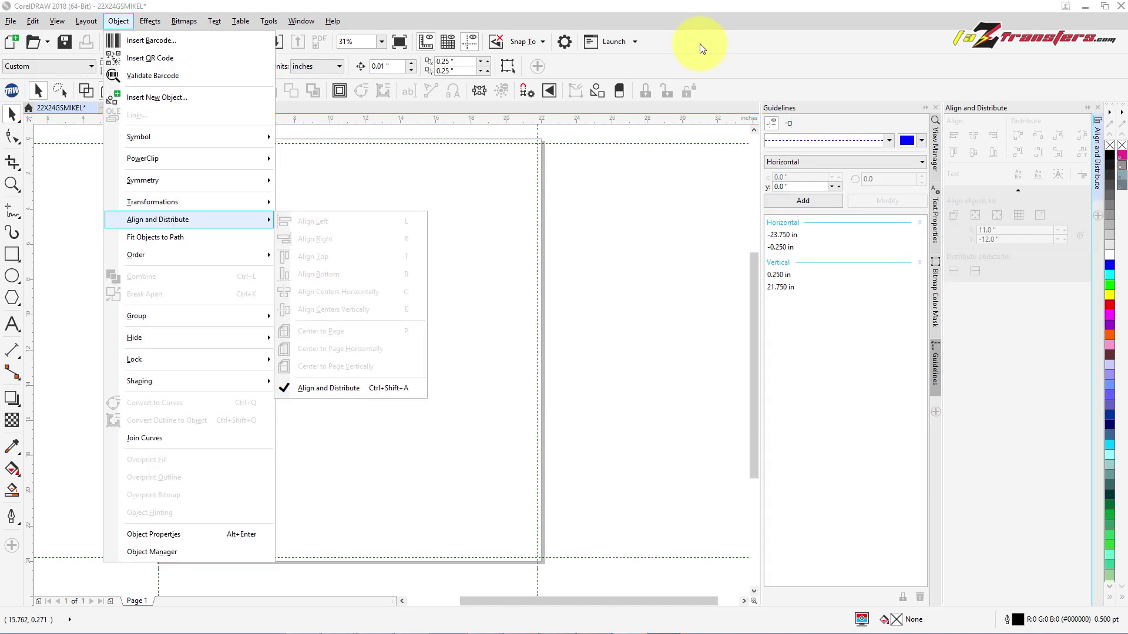
Import all images from the GANGSHEET PNGS folder except the pencil
click(700, 44)
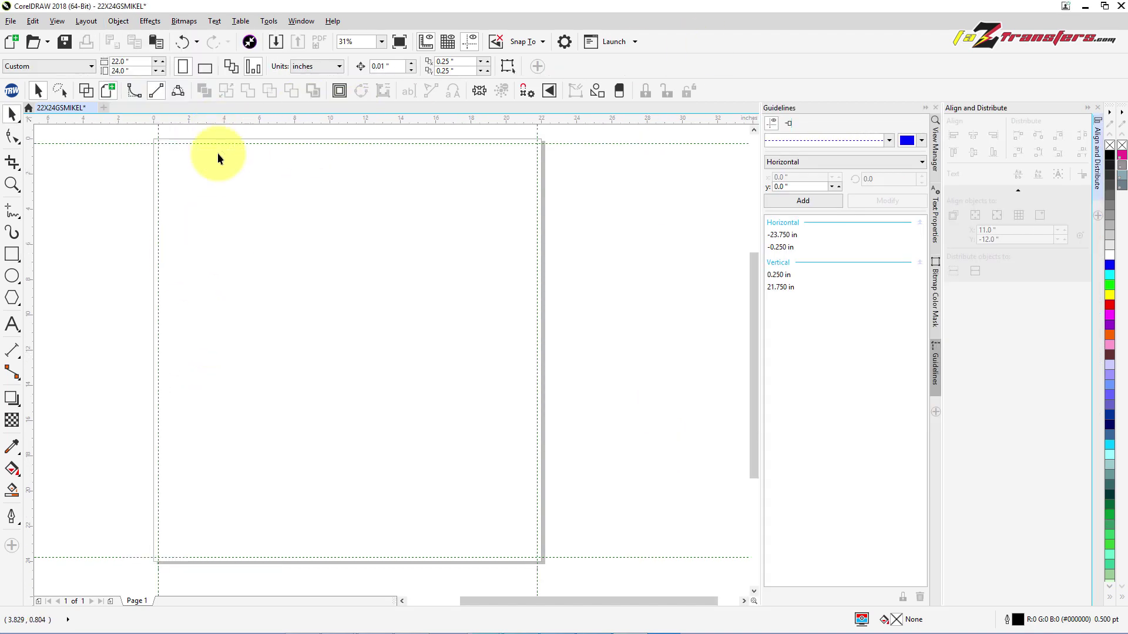
click(10, 21)
click(60, 264)
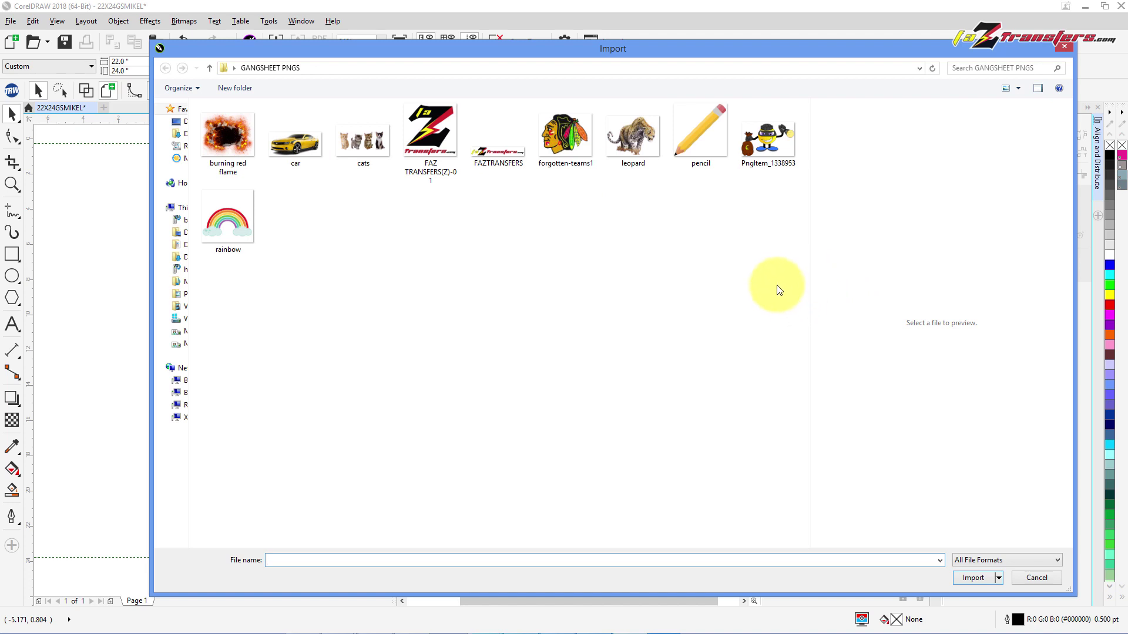
click(786, 140)
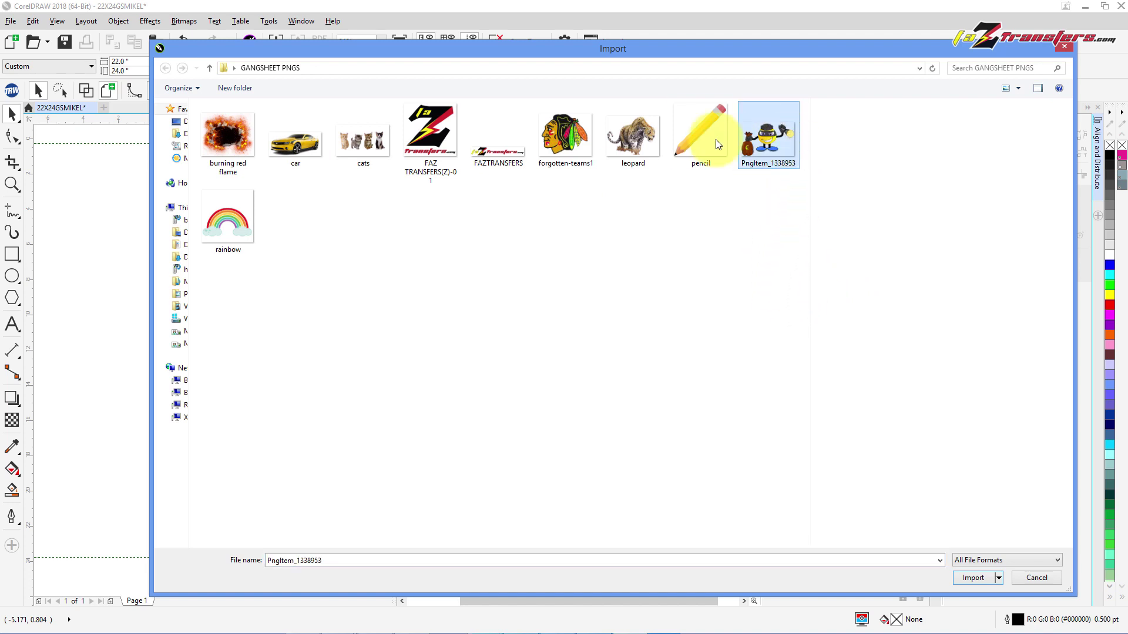
ctrl+click(715, 140)
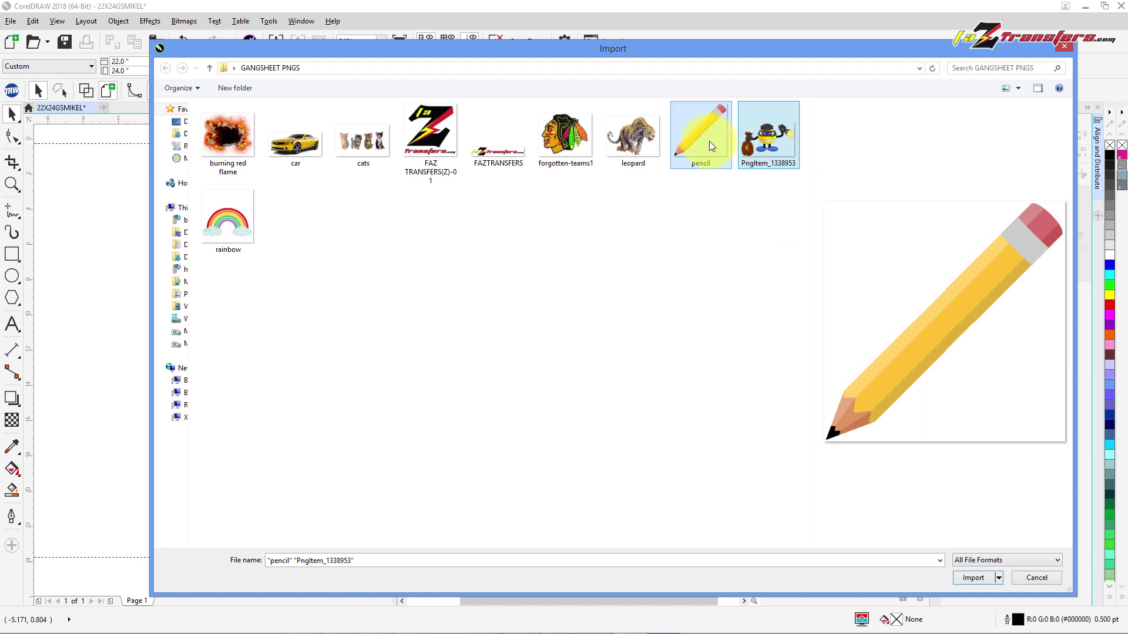
ctrl+click(710, 141)
ctrl+click(648, 143)
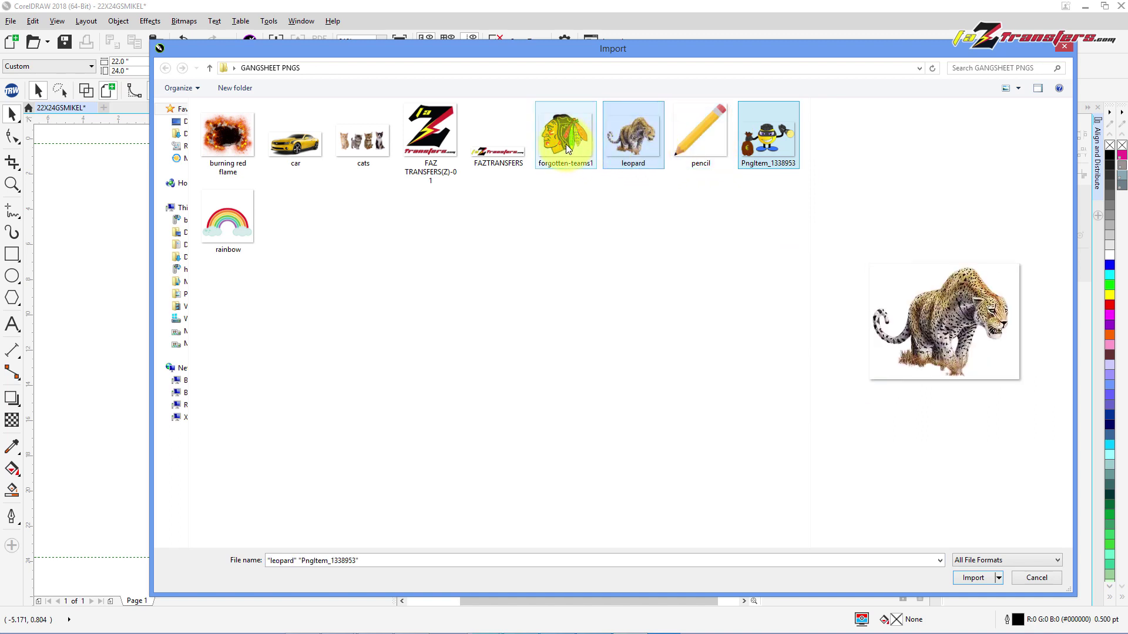
ctrl+click(567, 148)
ctrl+click(494, 152)
ctrl+click(434, 144)
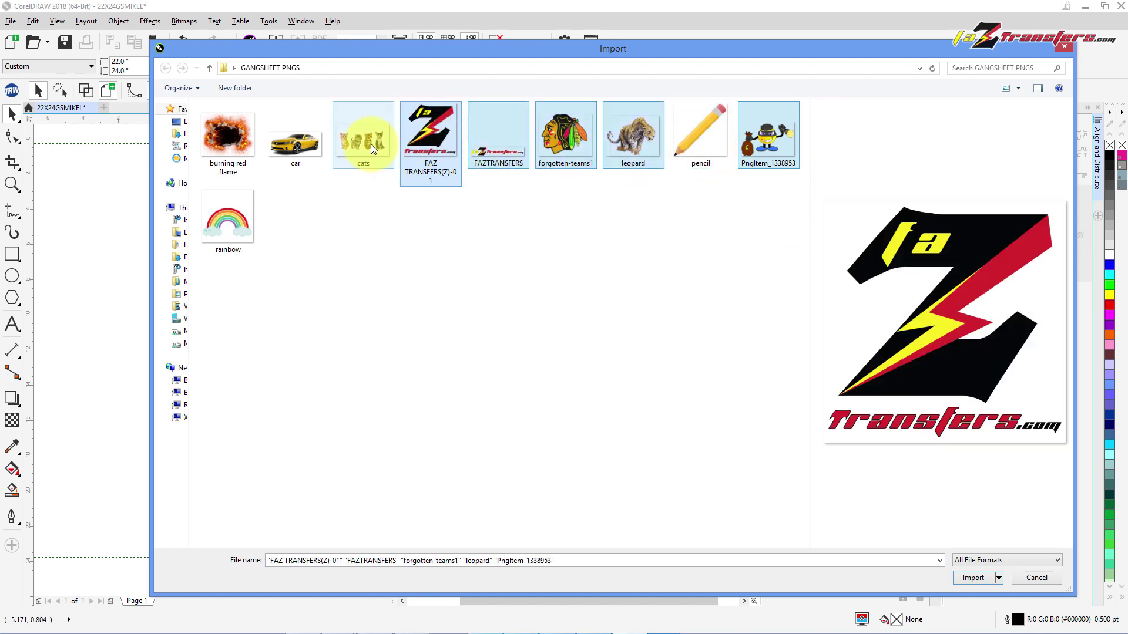
ctrl+click(371, 143)
ctrl+click(293, 147)
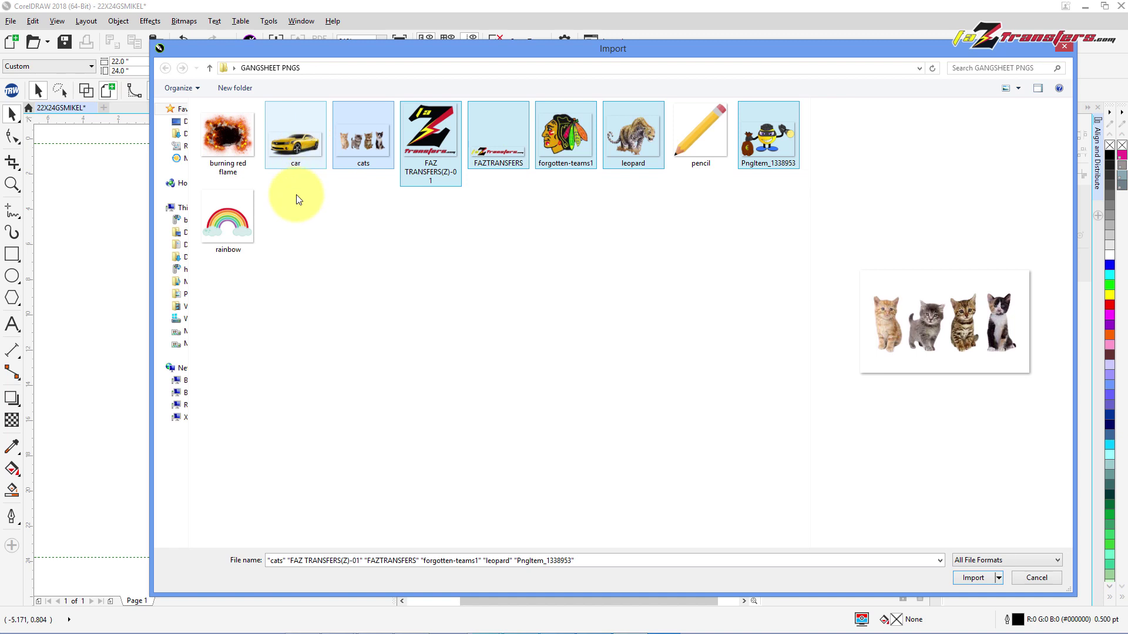
ctrl+click(256, 158)
ctrl+click(224, 228)
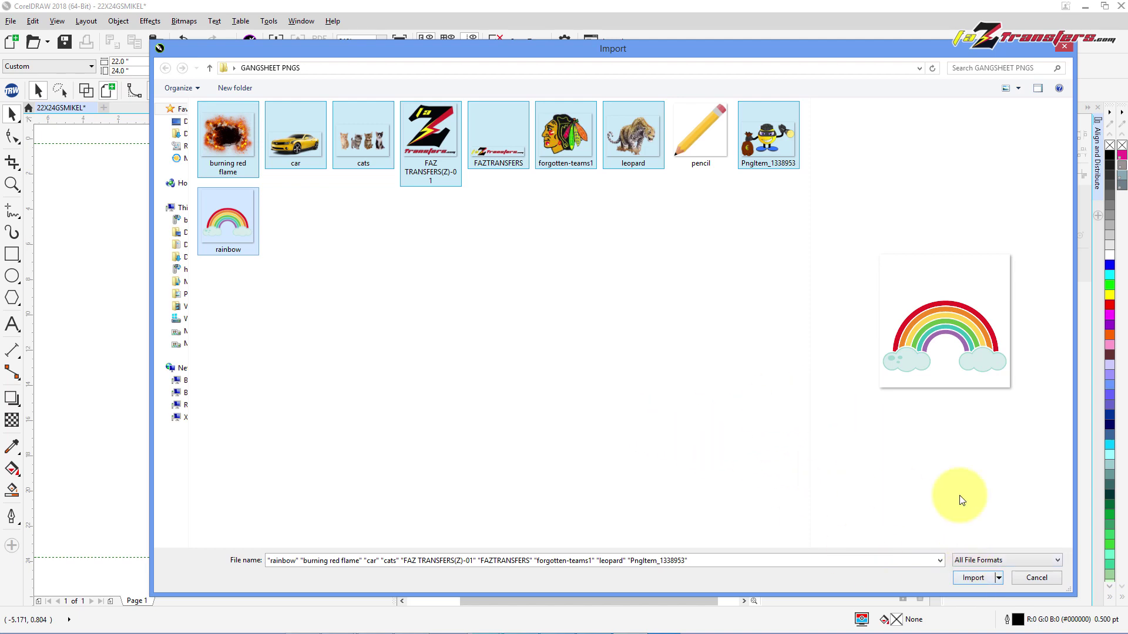
click(970, 578)
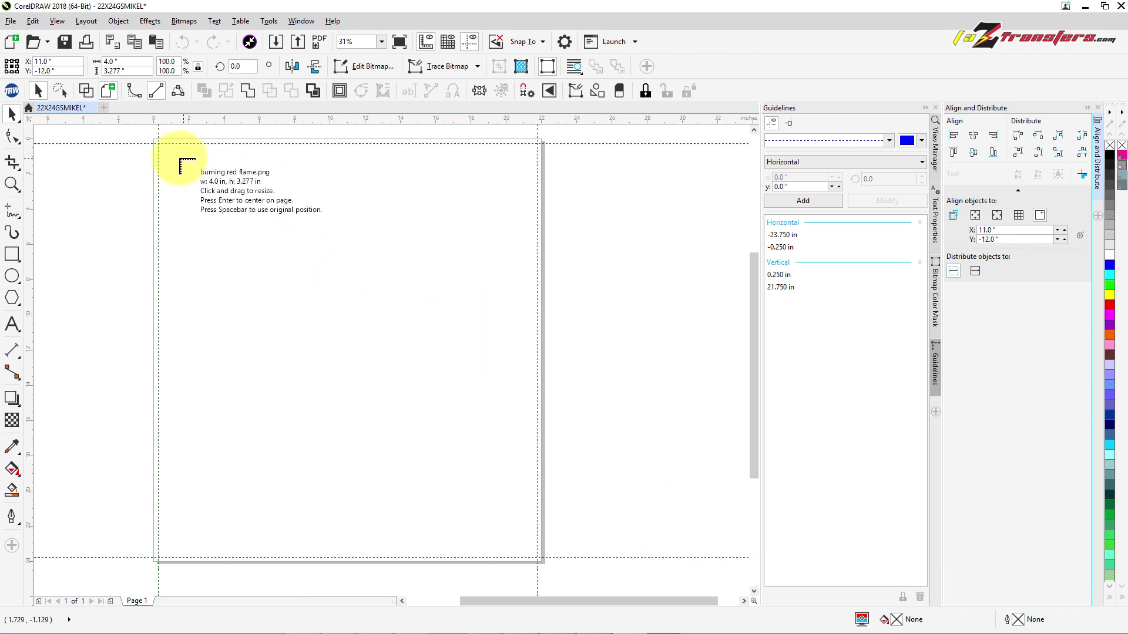
Place the imported images one after another at their original sizes, spread over the page
click(194, 242)
click(194, 308)
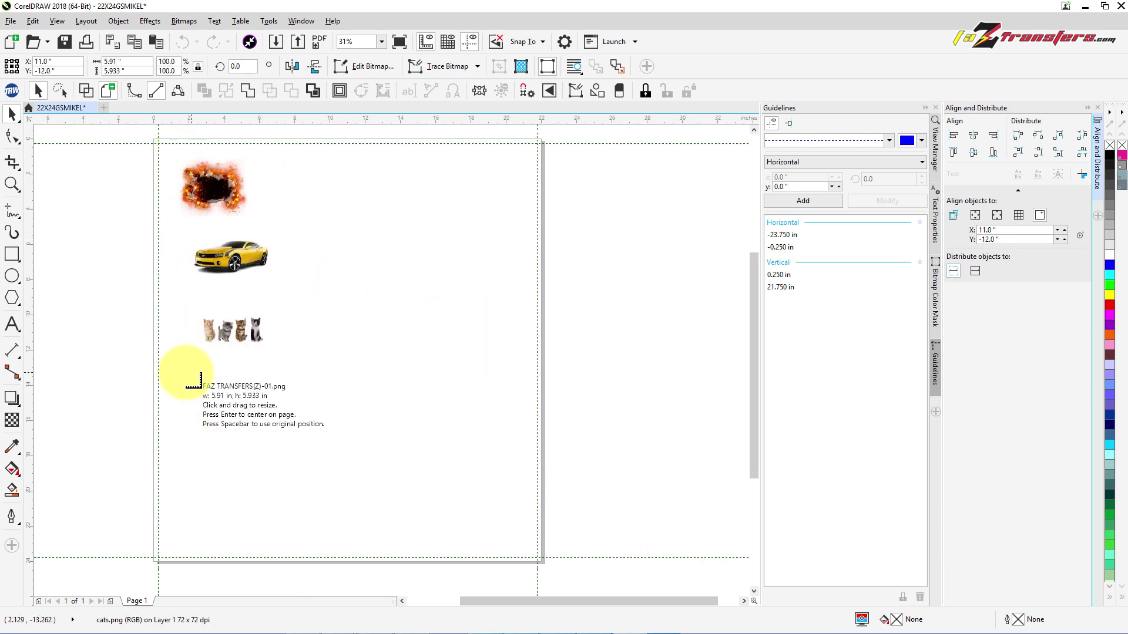
click(189, 374)
click(318, 398)
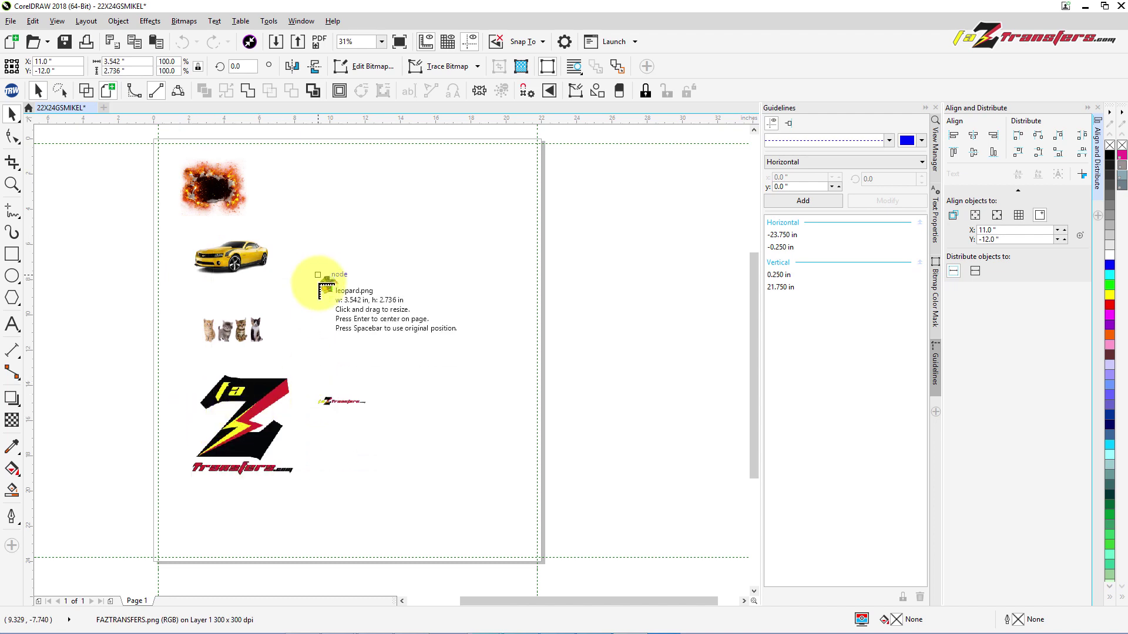
click(353, 222)
click(303, 166)
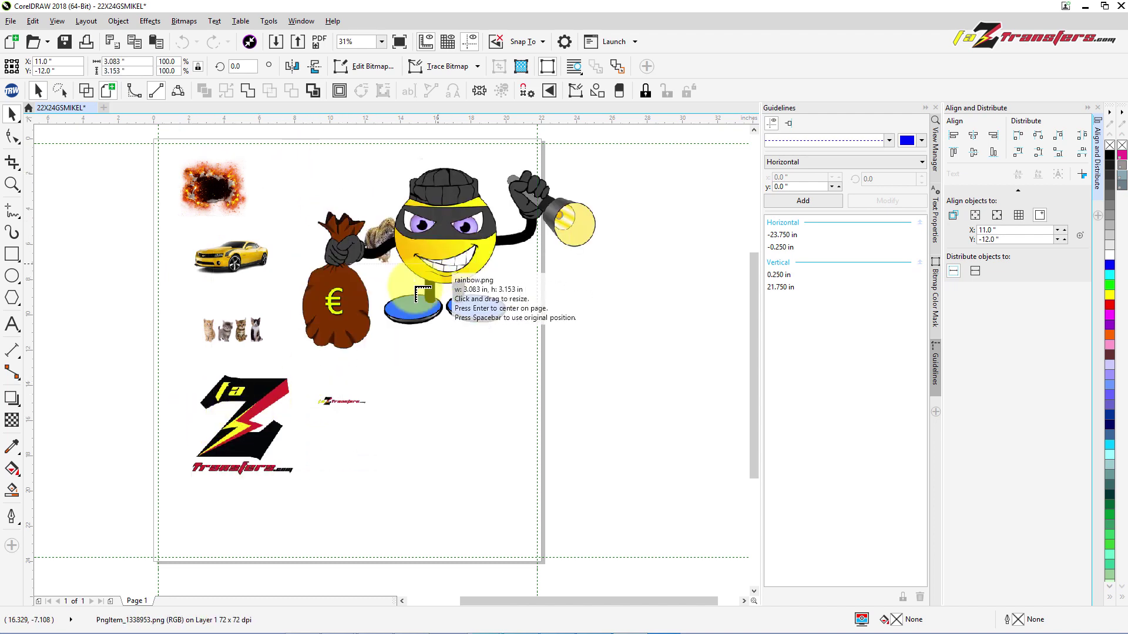
click(408, 397)
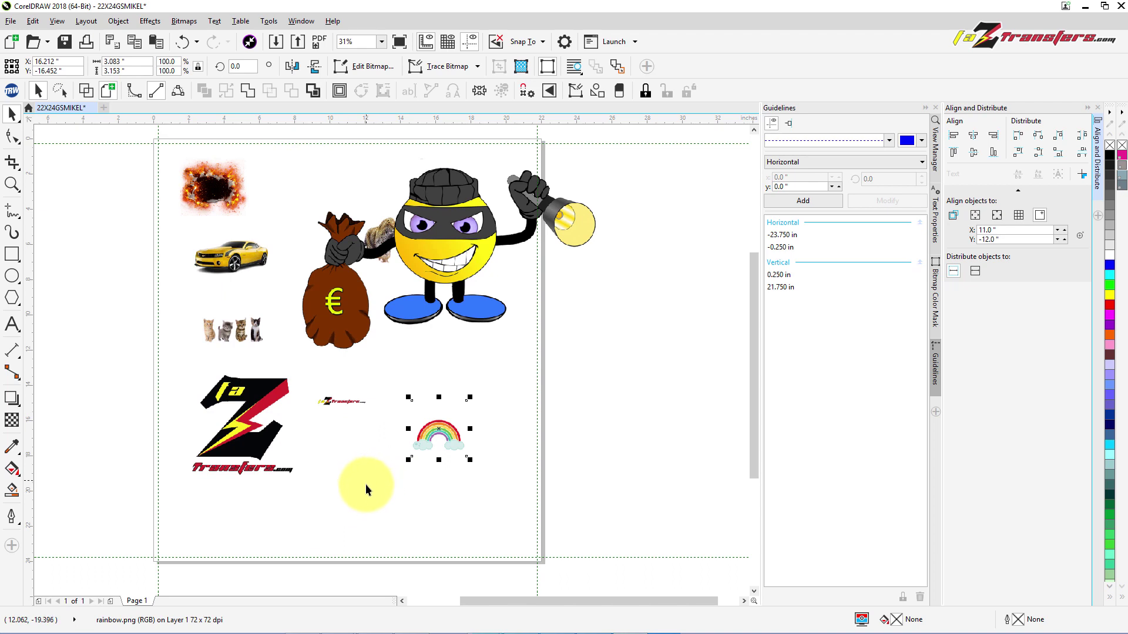
click(365, 484)
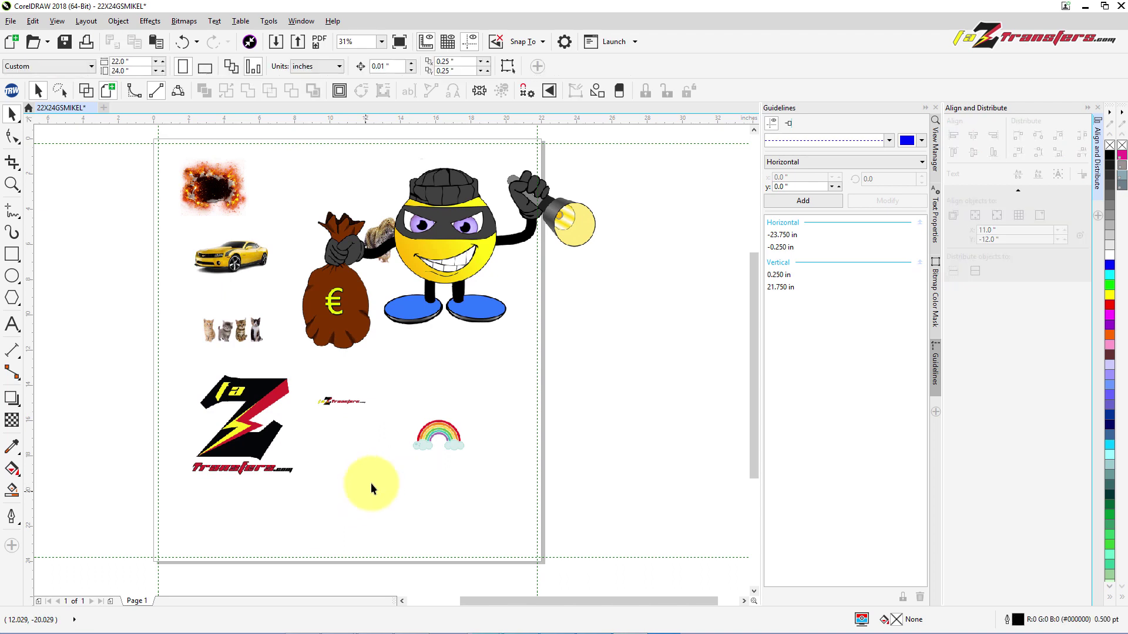
Move the cartoon bandit image off the page to its right and scale it down proportionally to about 11.35 by 7.35 in
click(456, 227)
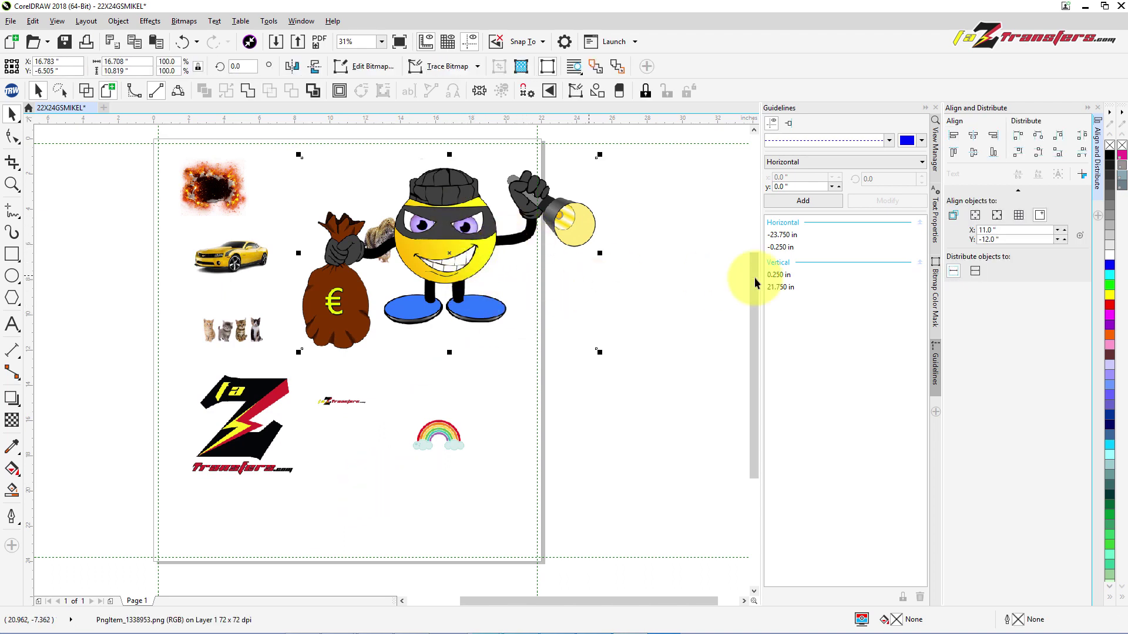
drag(506, 604, 523, 606)
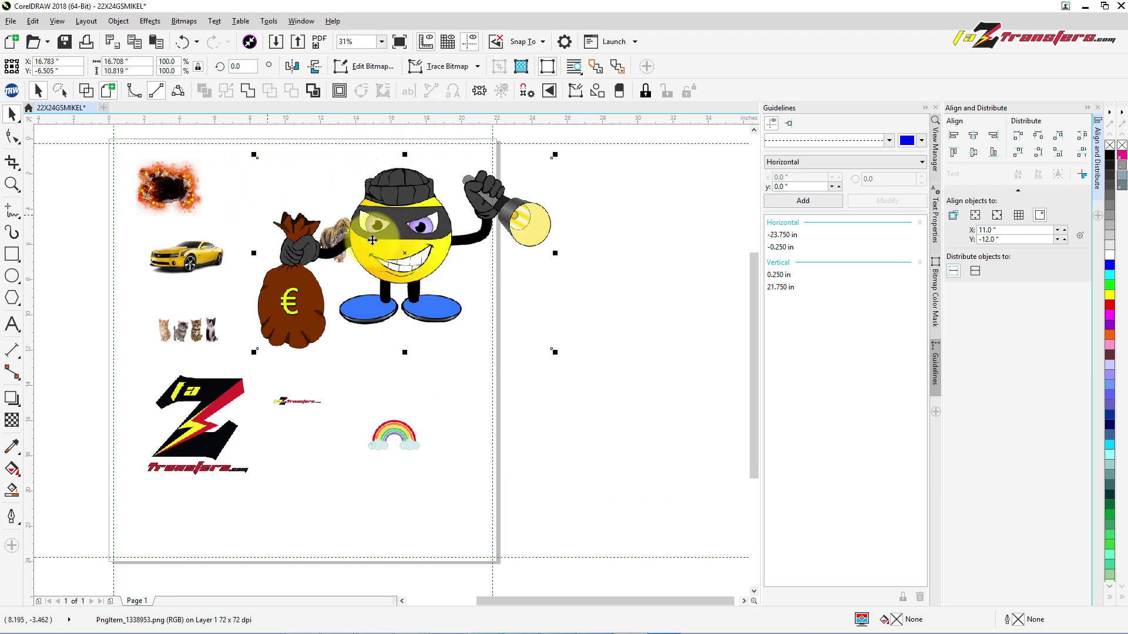
drag(376, 264, 567, 294)
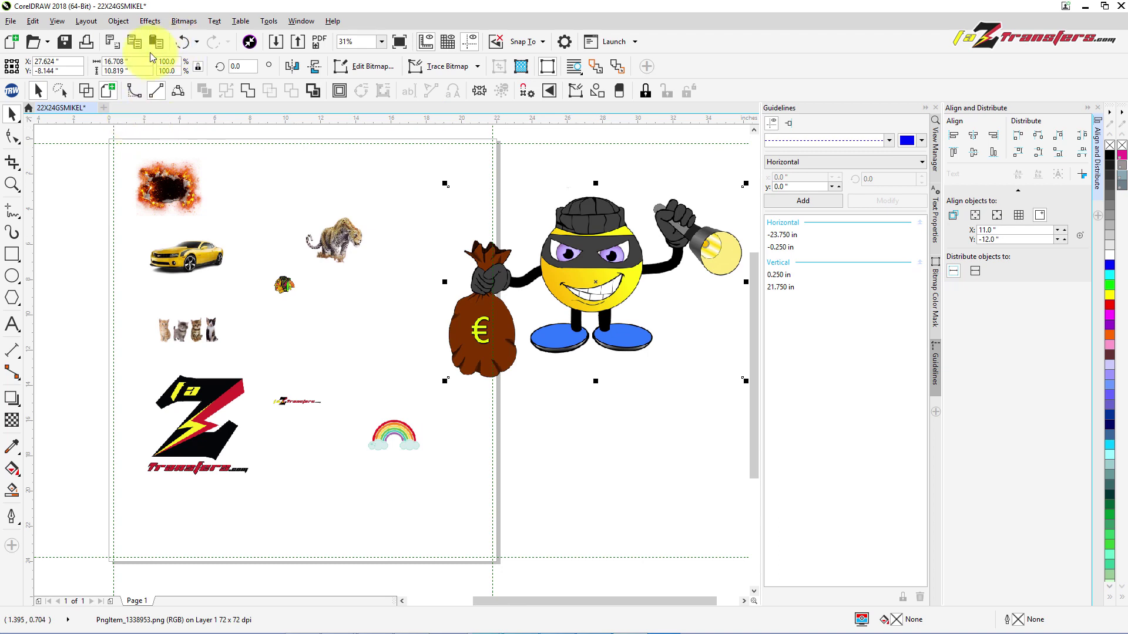
drag(445, 183, 539, 245)
drag(657, 304, 639, 255)
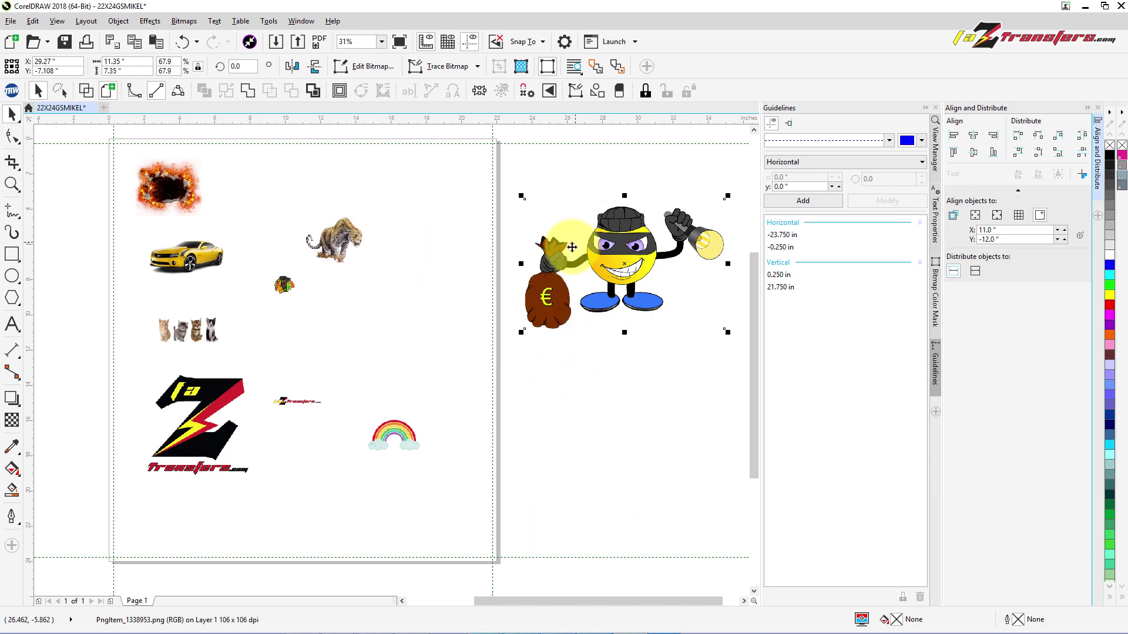
Define a crop area of about 11.35 by 7.02 in closely around the bandit artwork, trimming the empty space above the hat
click(10, 165)
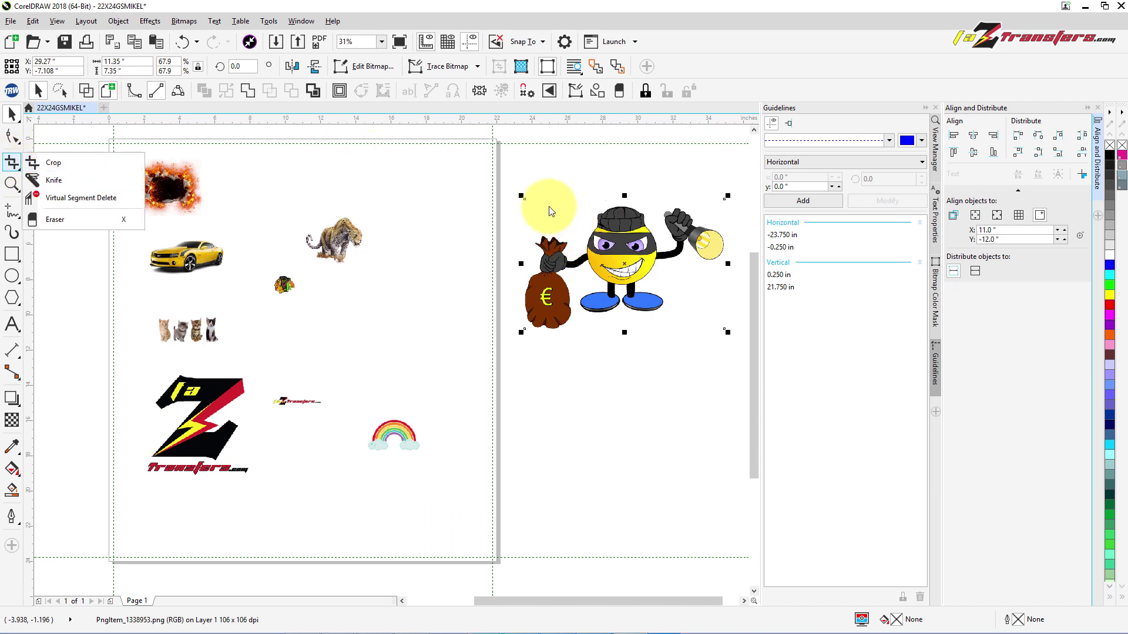
click(56, 161)
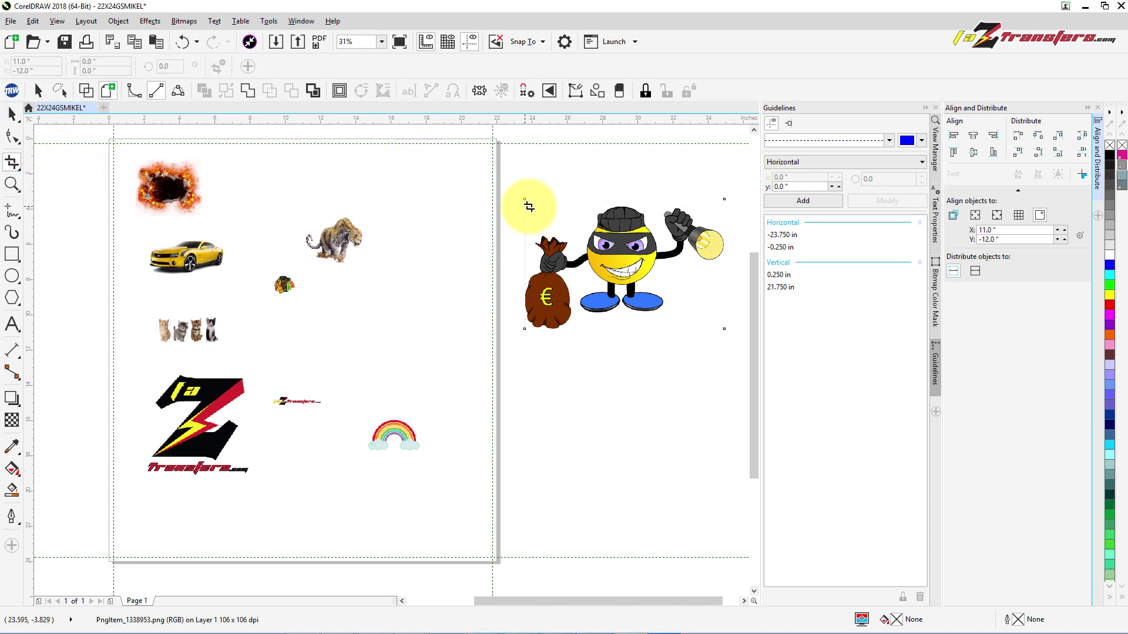
drag(526, 205, 680, 333)
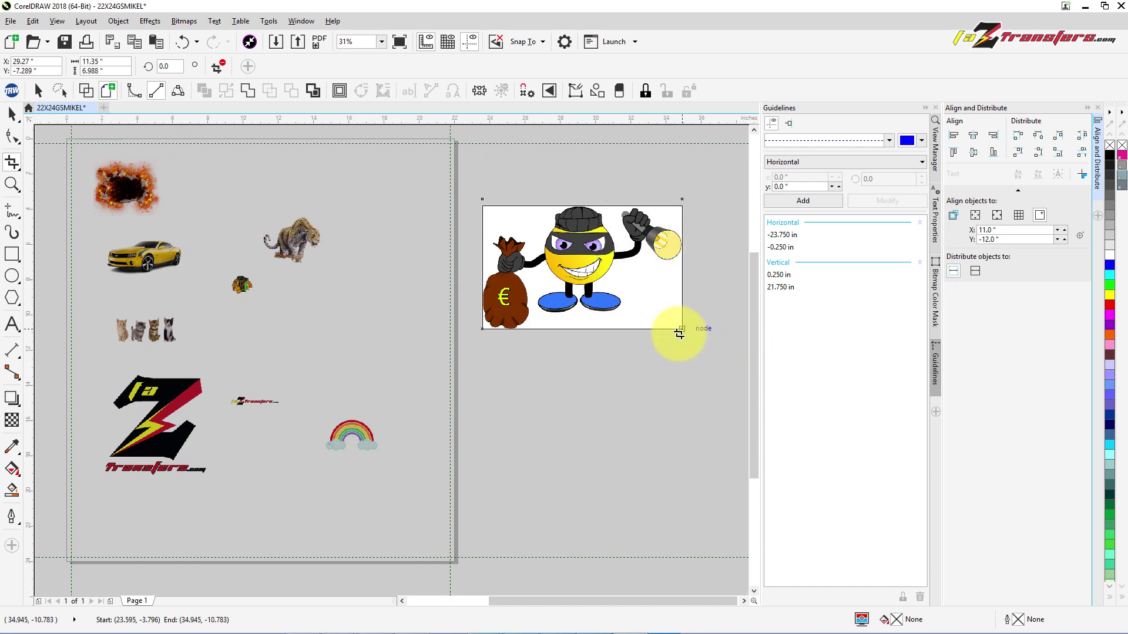
drag(679, 334, 681, 333)
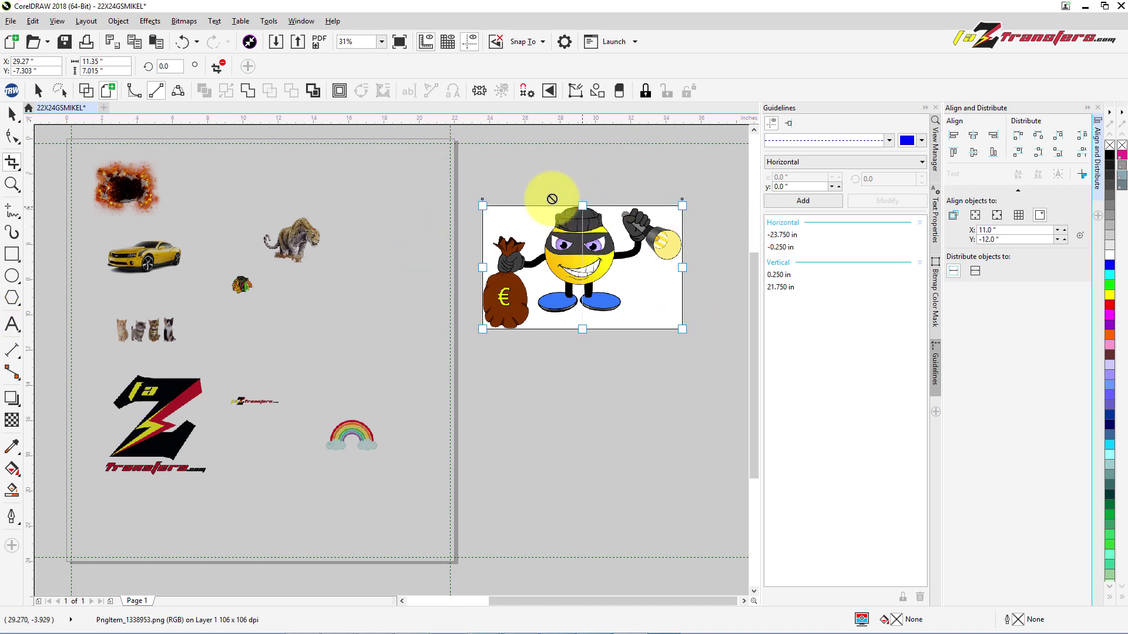
click(11, 184)
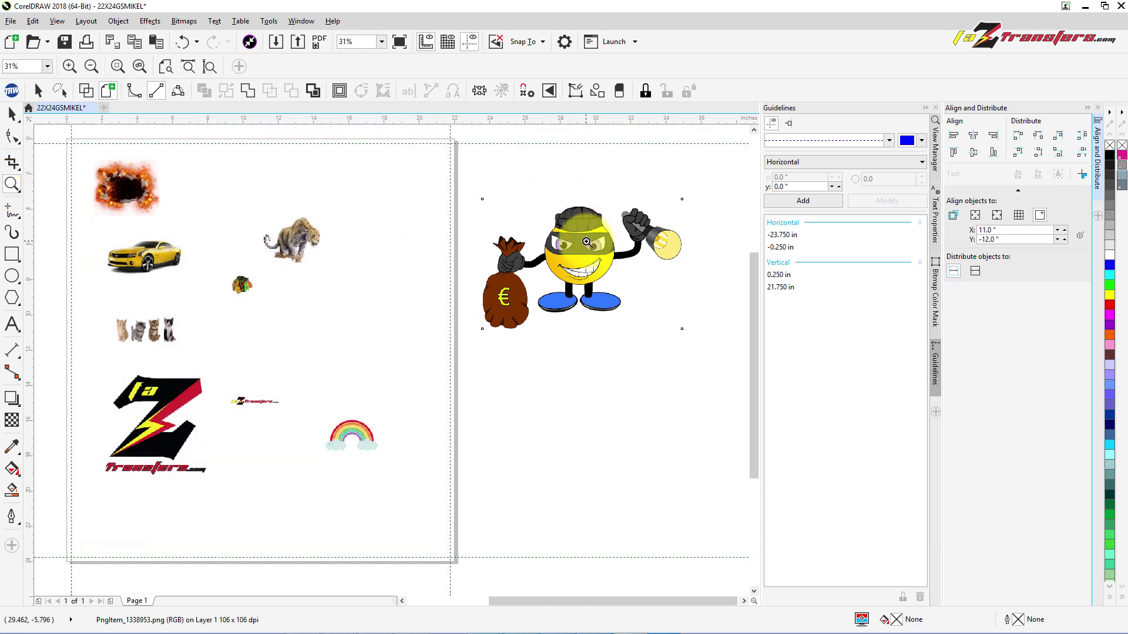
click(586, 243)
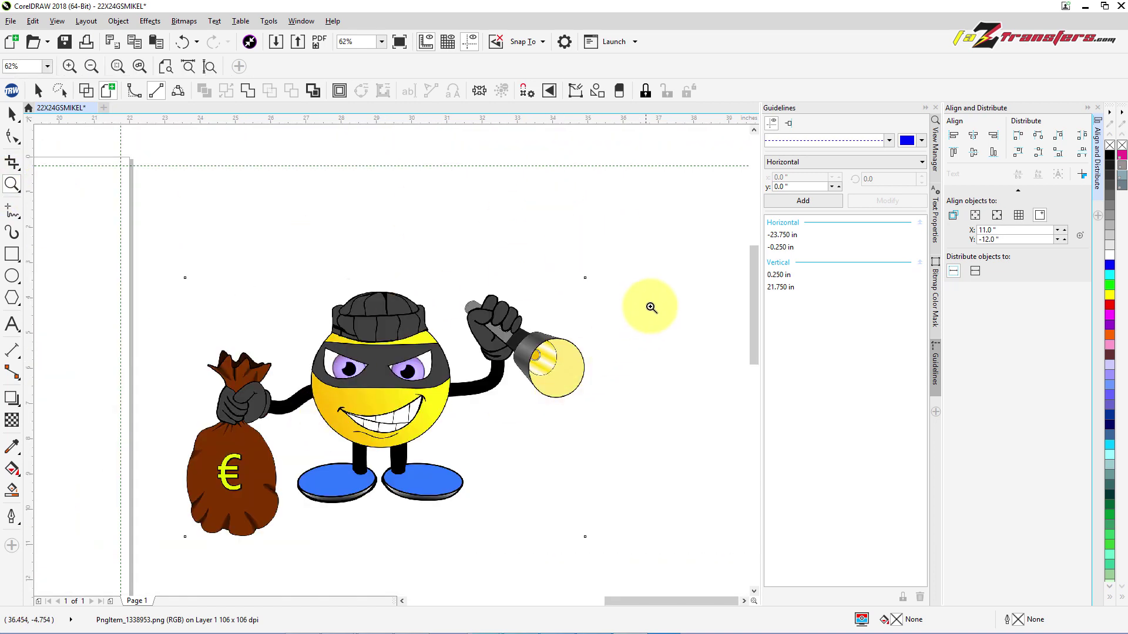
scroll(755, 303, down, 3)
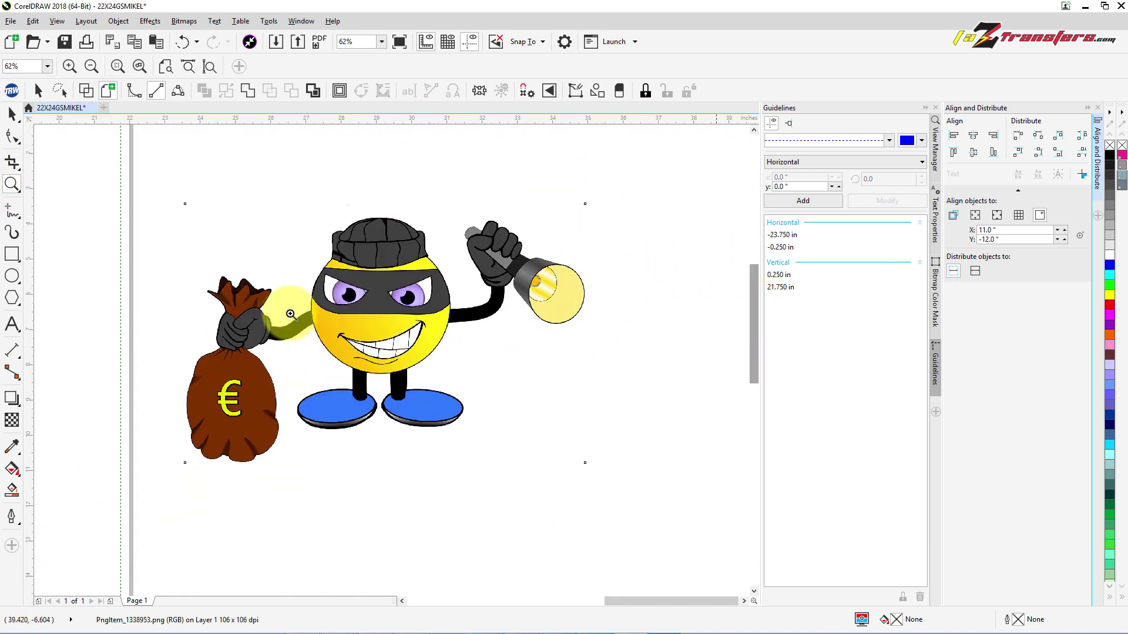
click(13, 162)
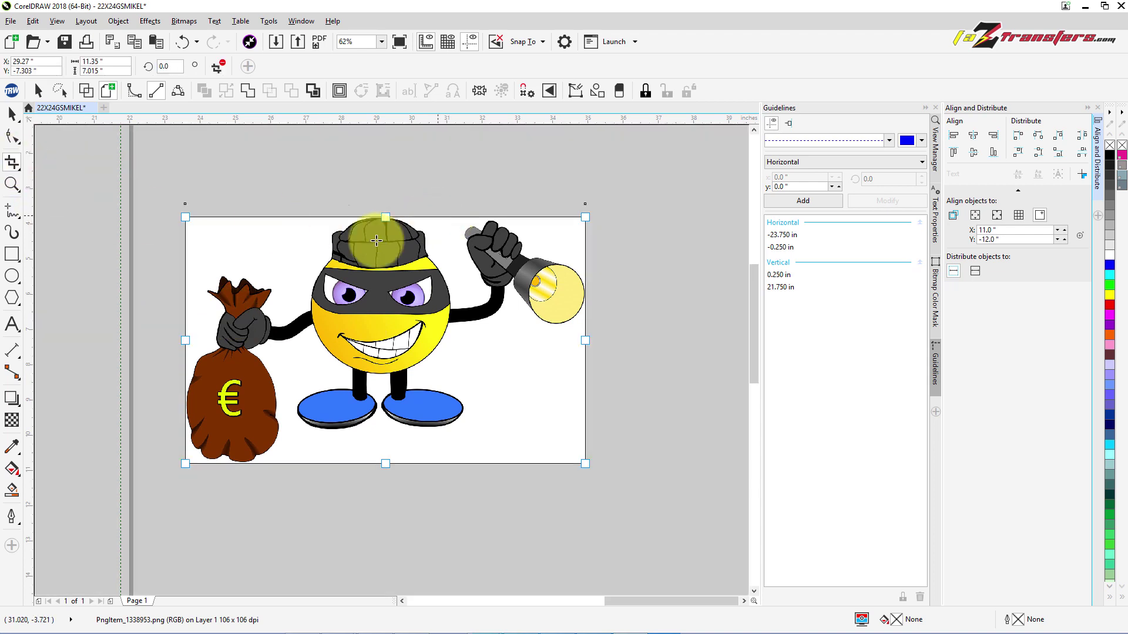
drag(385, 217, 391, 217)
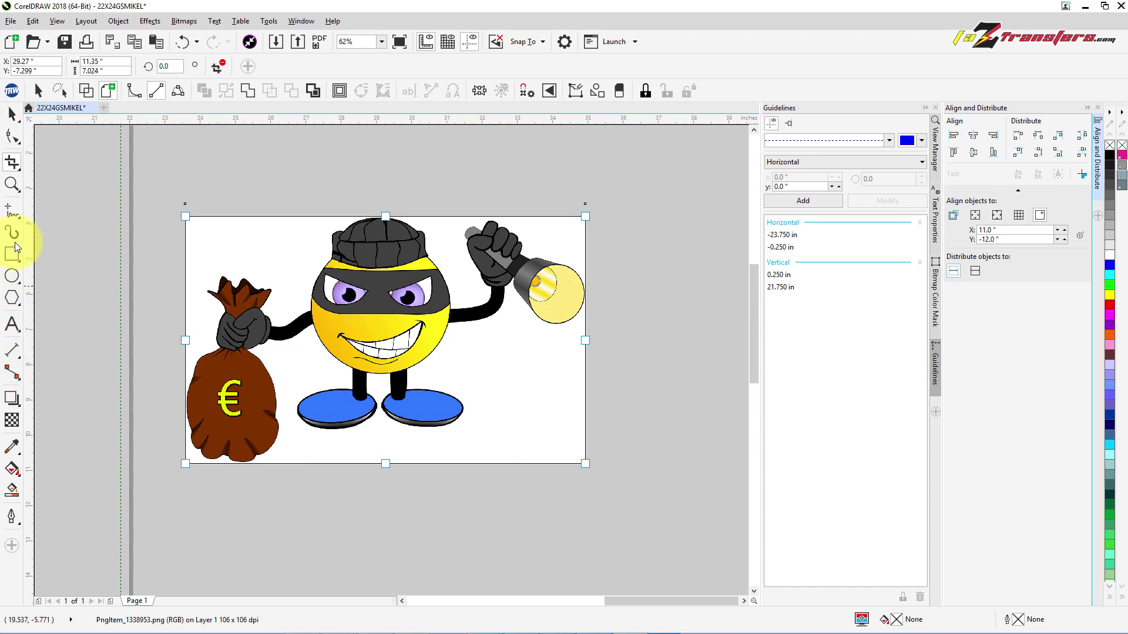
Examine the crop area's edges up close around the flashlight, the money bag and the whole bandit figure
click(12, 184)
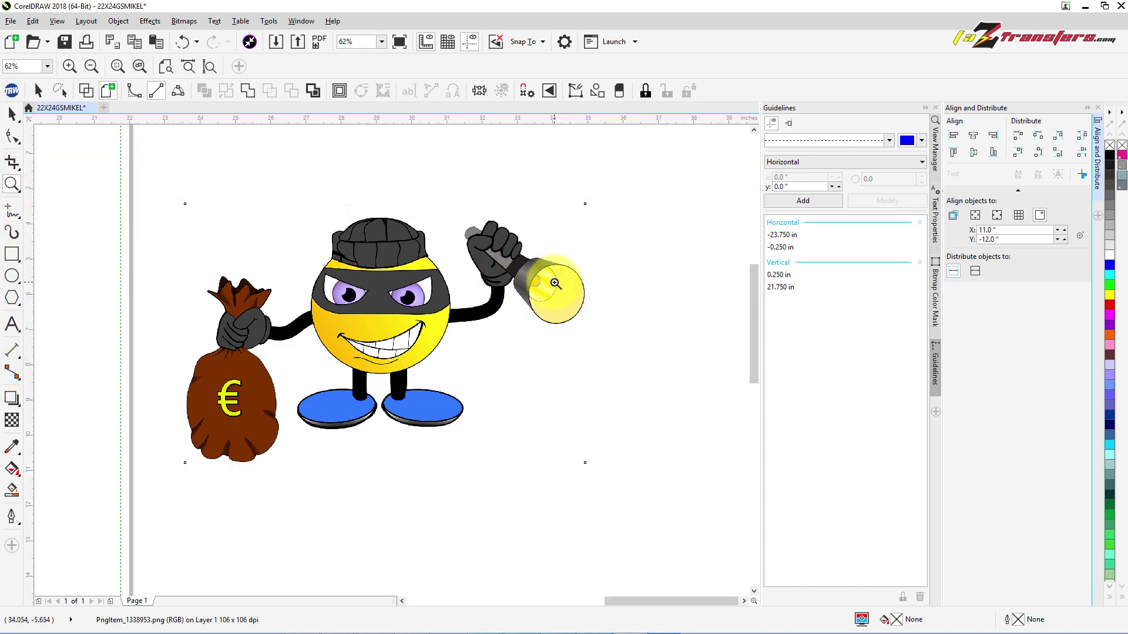
click(555, 284)
click(515, 274)
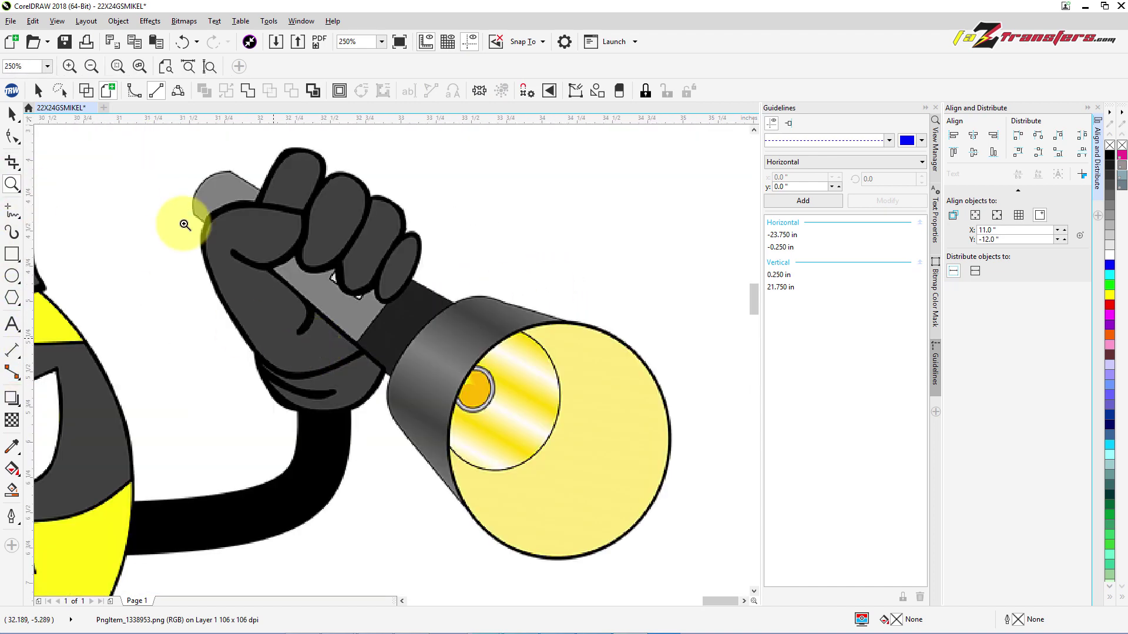
click(13, 115)
click(303, 235)
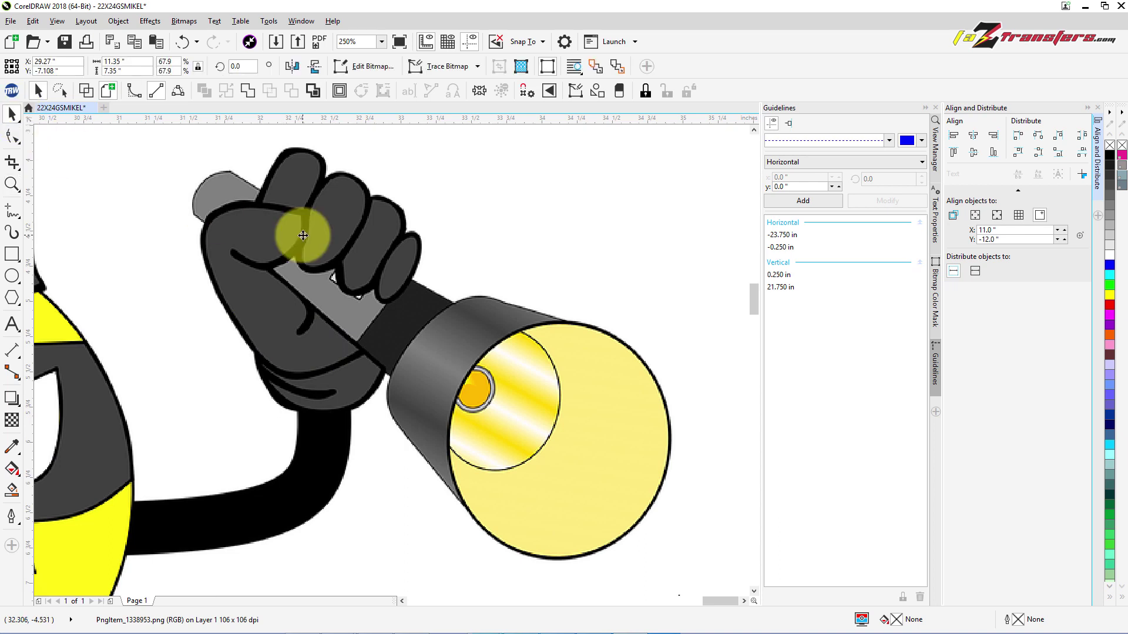
click(13, 167)
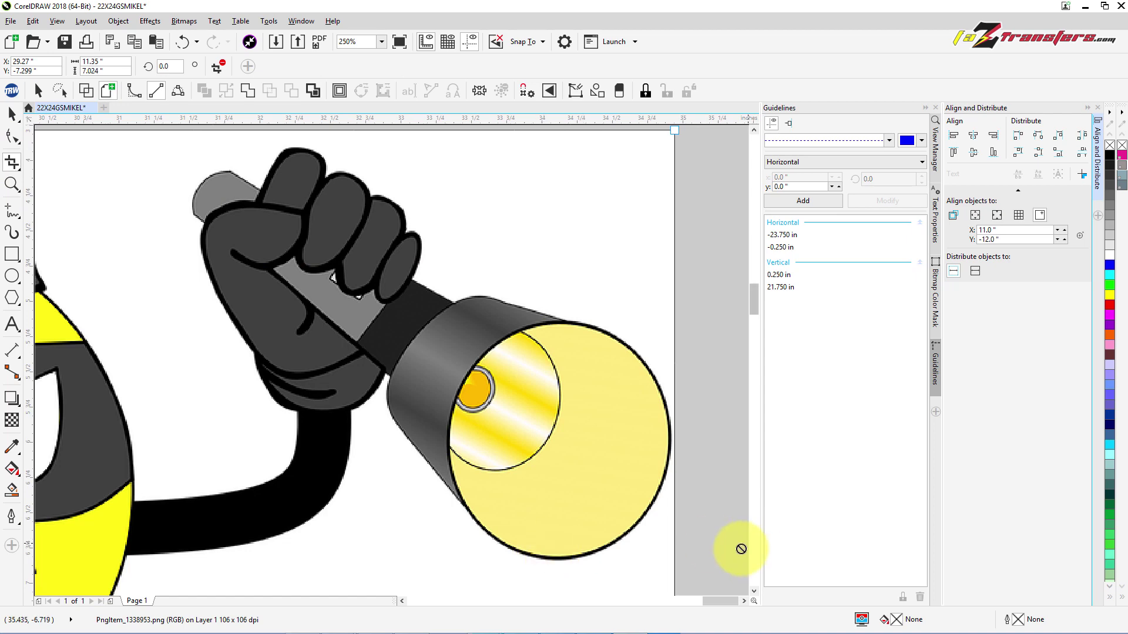
drag(718, 601, 676, 603)
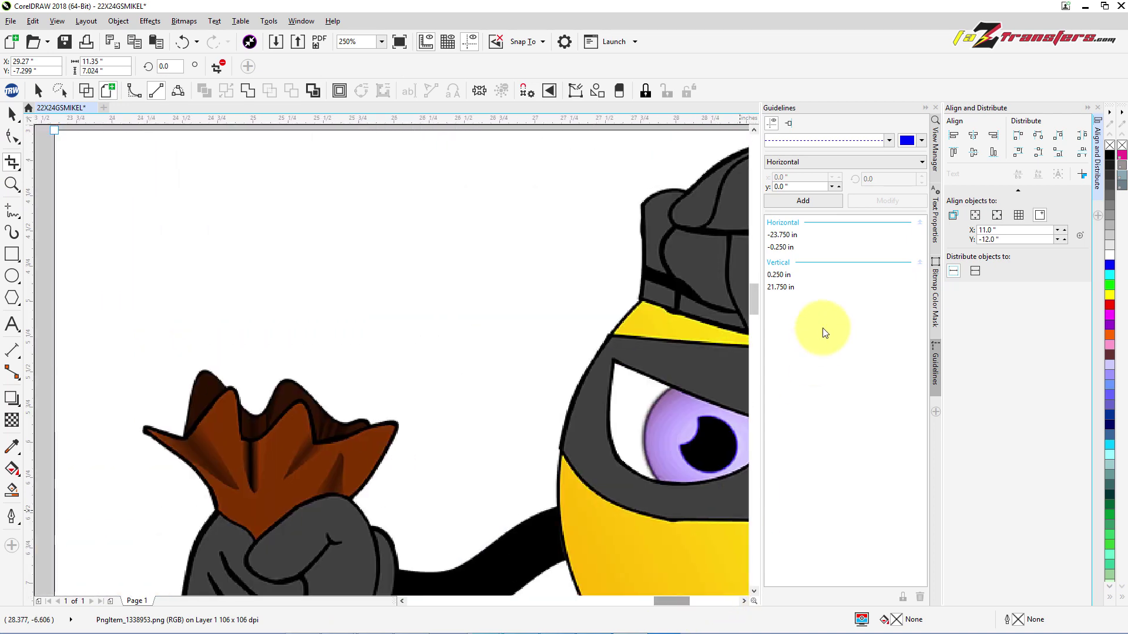
drag(755, 291, 765, 322)
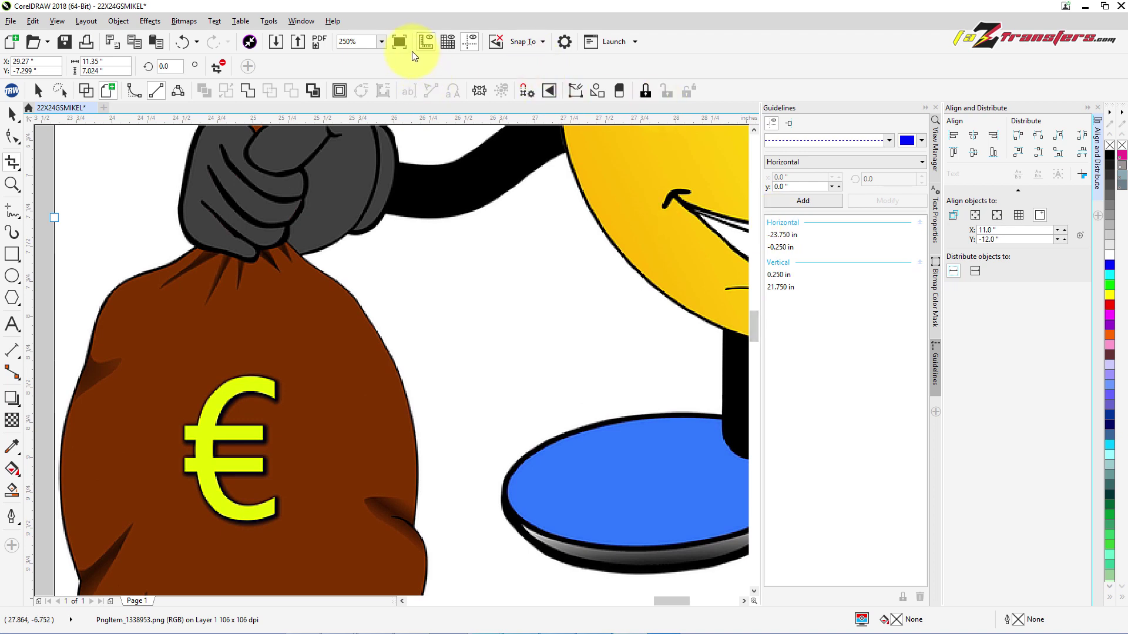
click(382, 42)
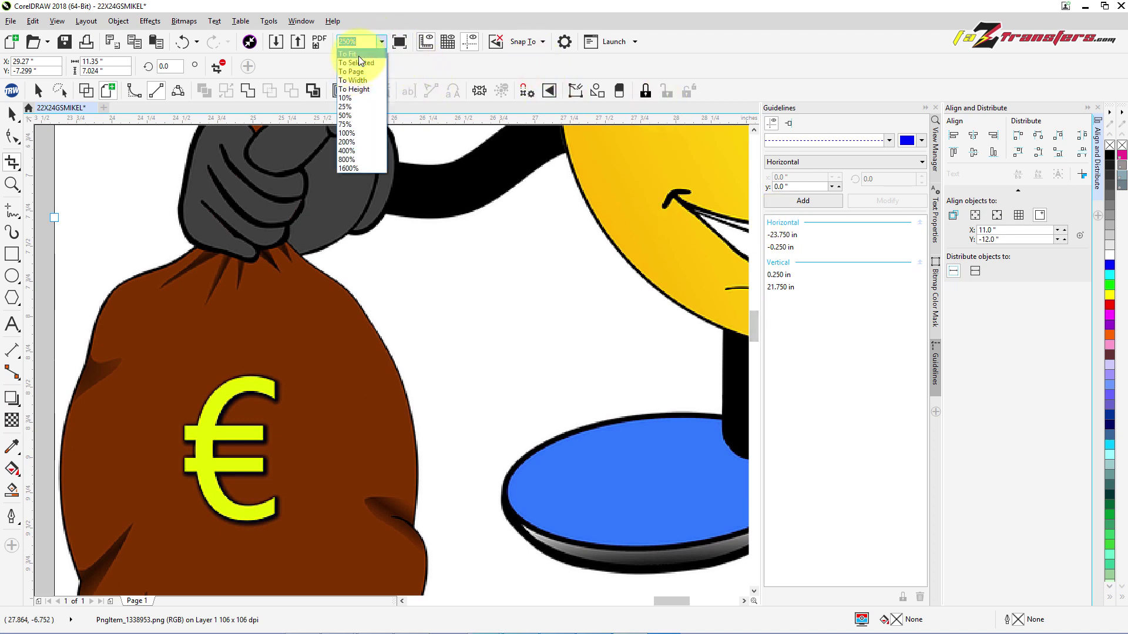
click(360, 61)
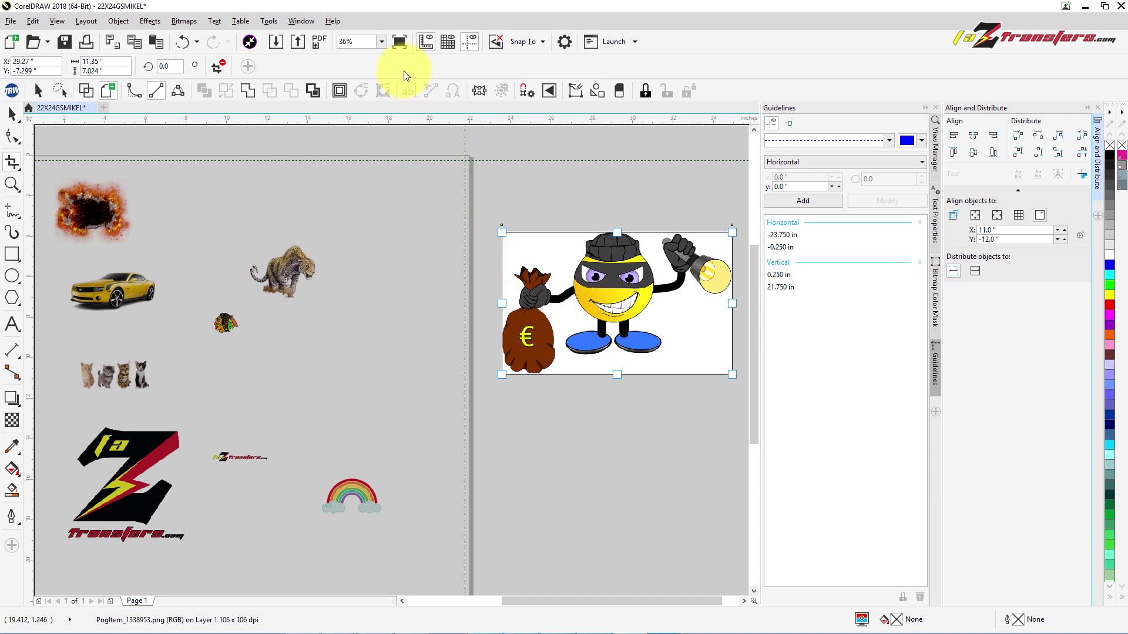
click(382, 41)
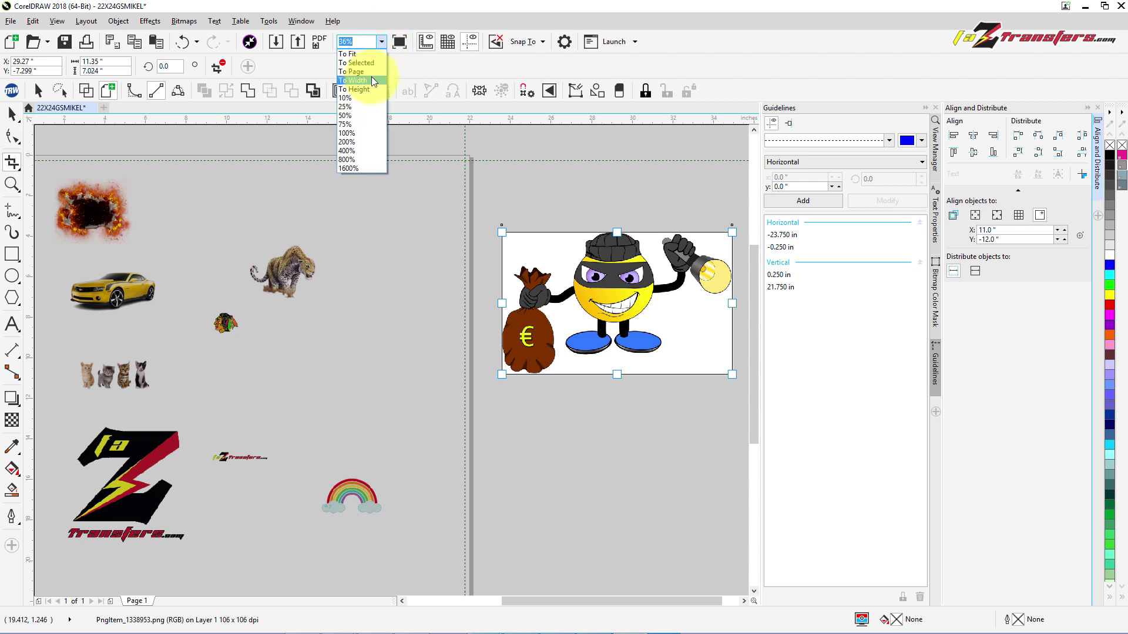
click(357, 51)
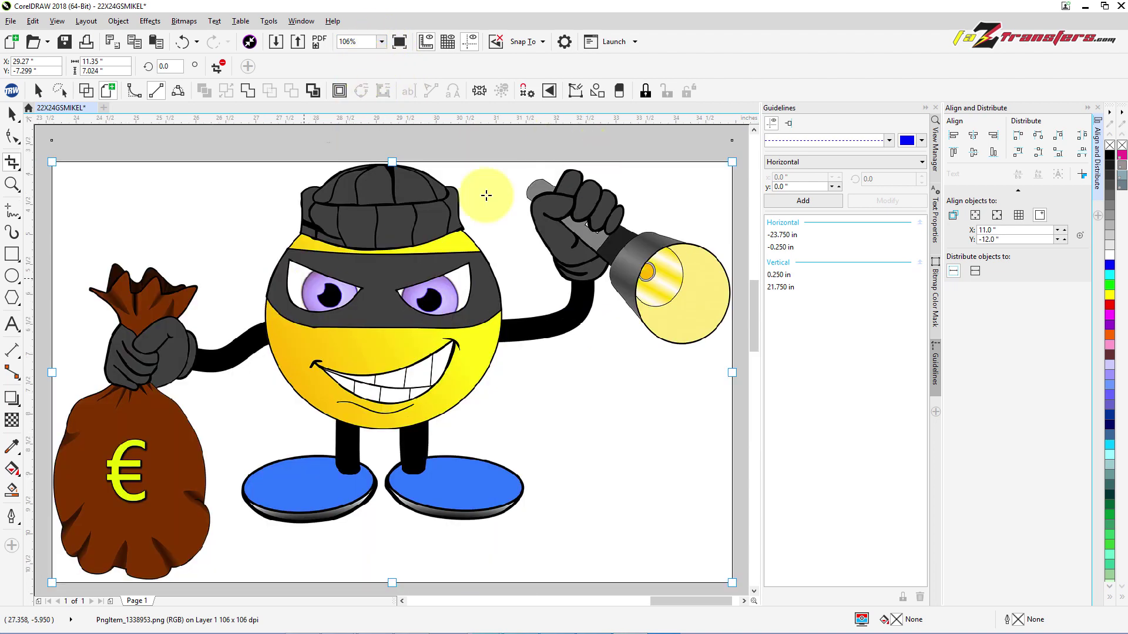
Apply the crop to the bandit image
click(381, 41)
click(349, 54)
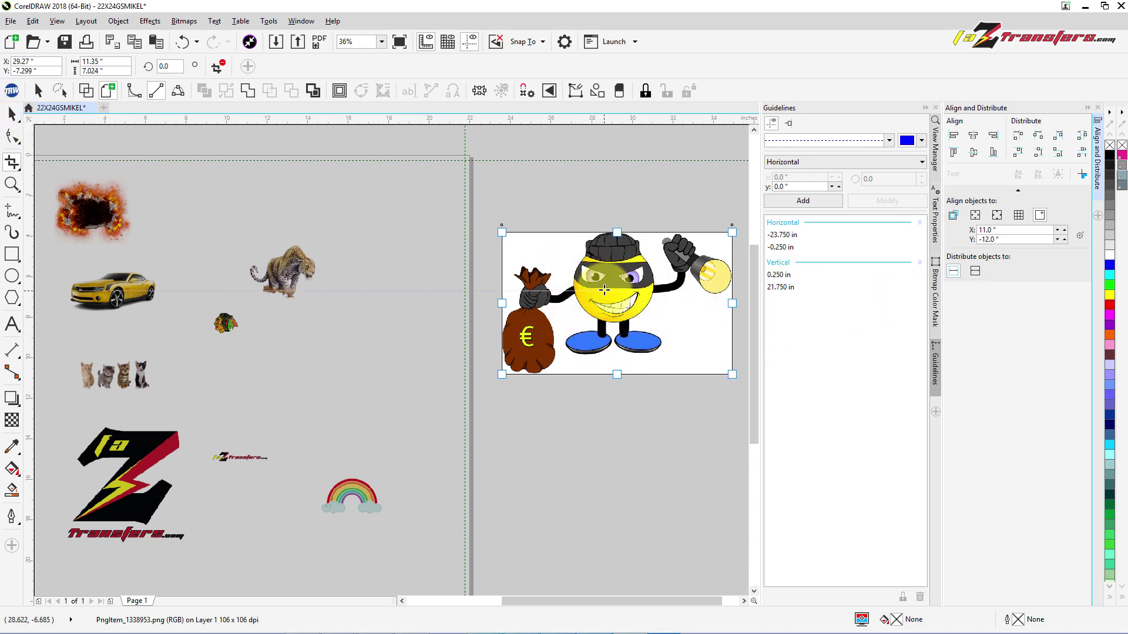
click(278, 307)
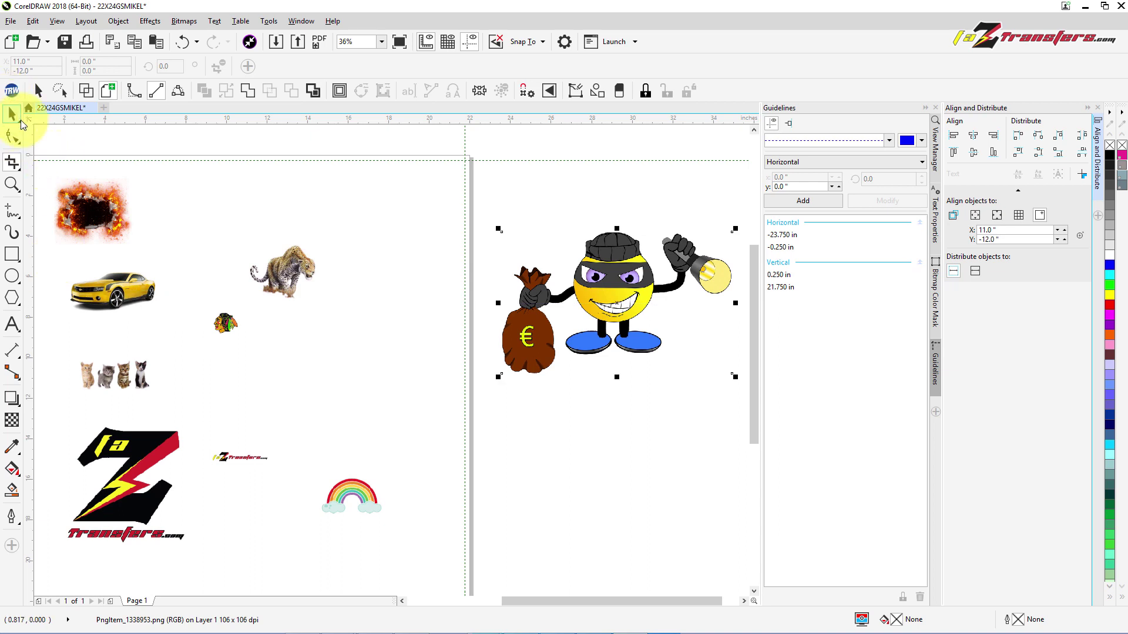
Try the cropped bandit at the page's bottom edge below the large logo, and move it back out beside the page
click(620, 271)
drag(619, 276, 348, 516)
scroll(522, 391, down, 2)
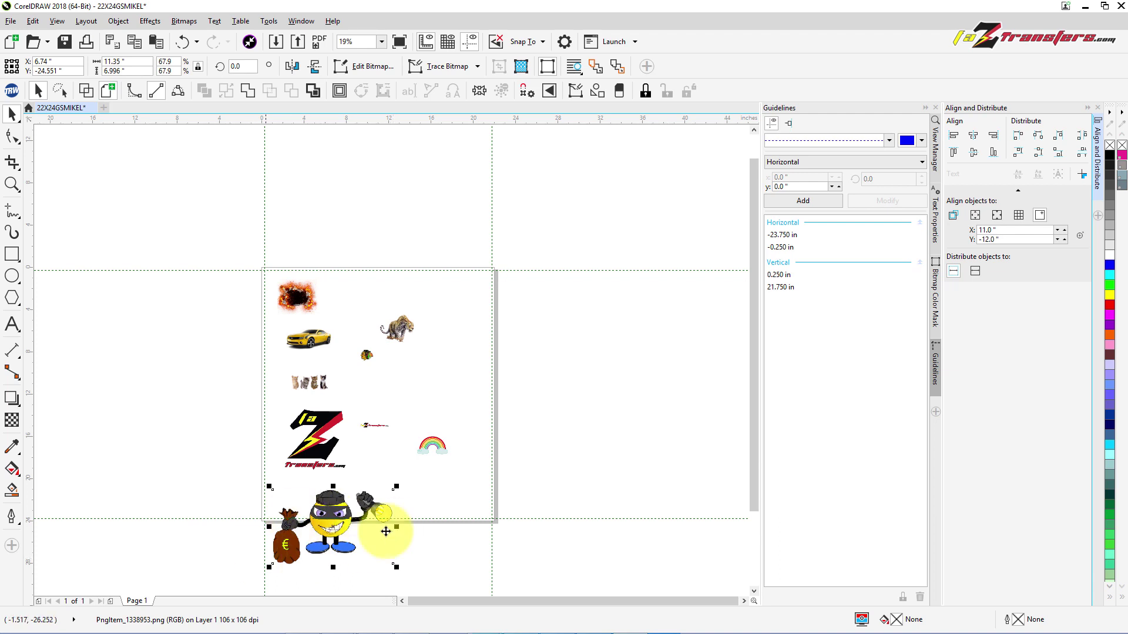
drag(322, 530, 602, 359)
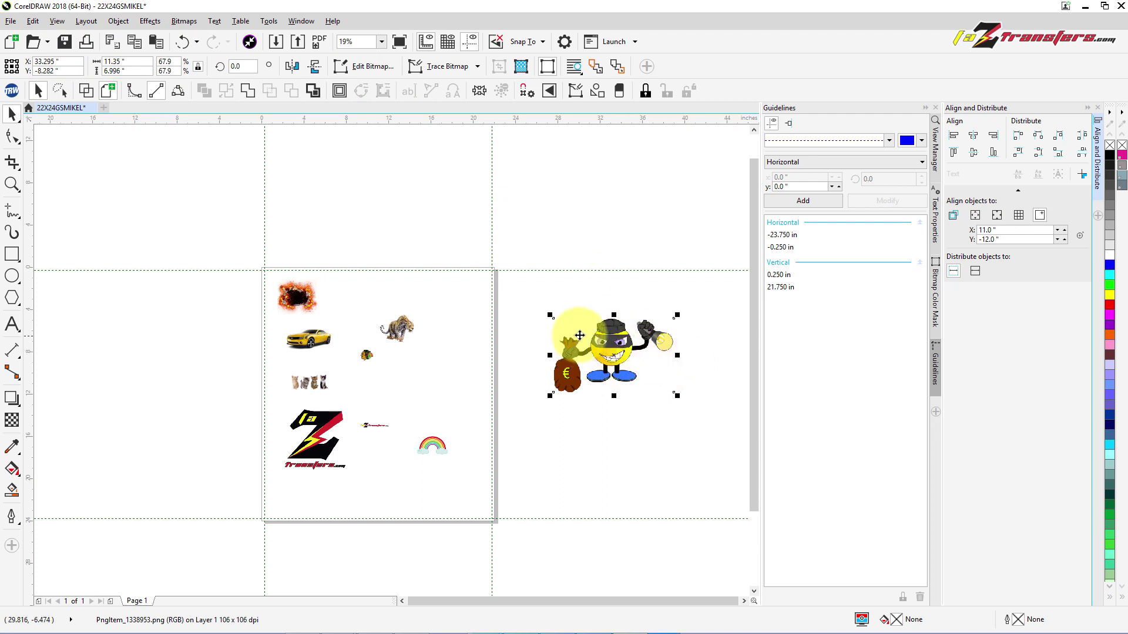
Set the bandit's width to 5 in with proportional height, and place it on the page just above the rainbow
click(129, 60)
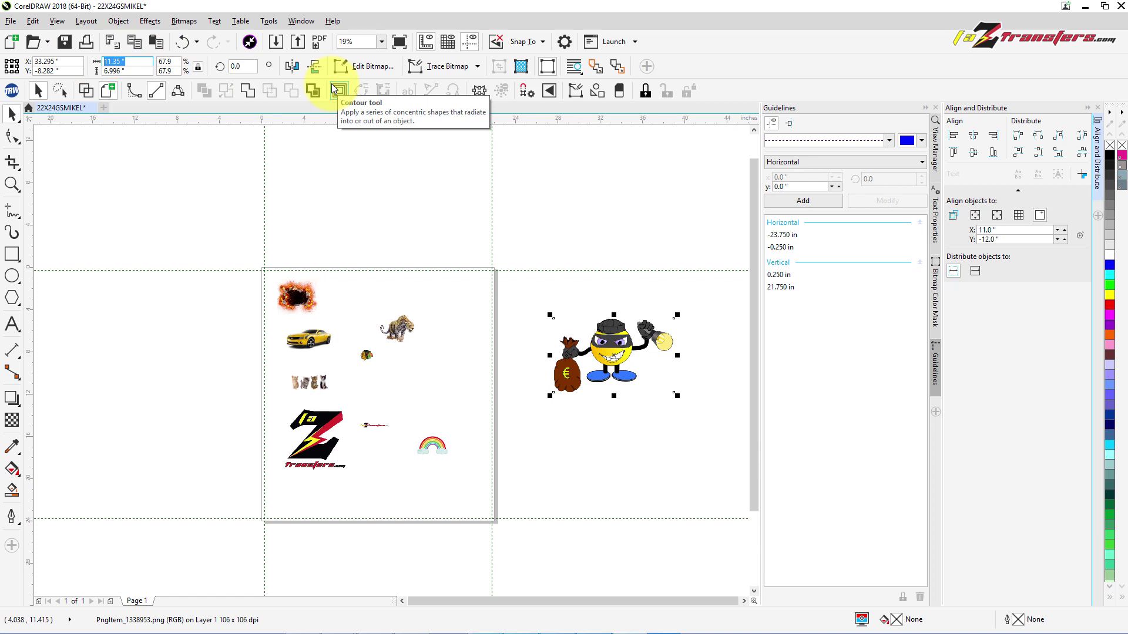
key(Return)
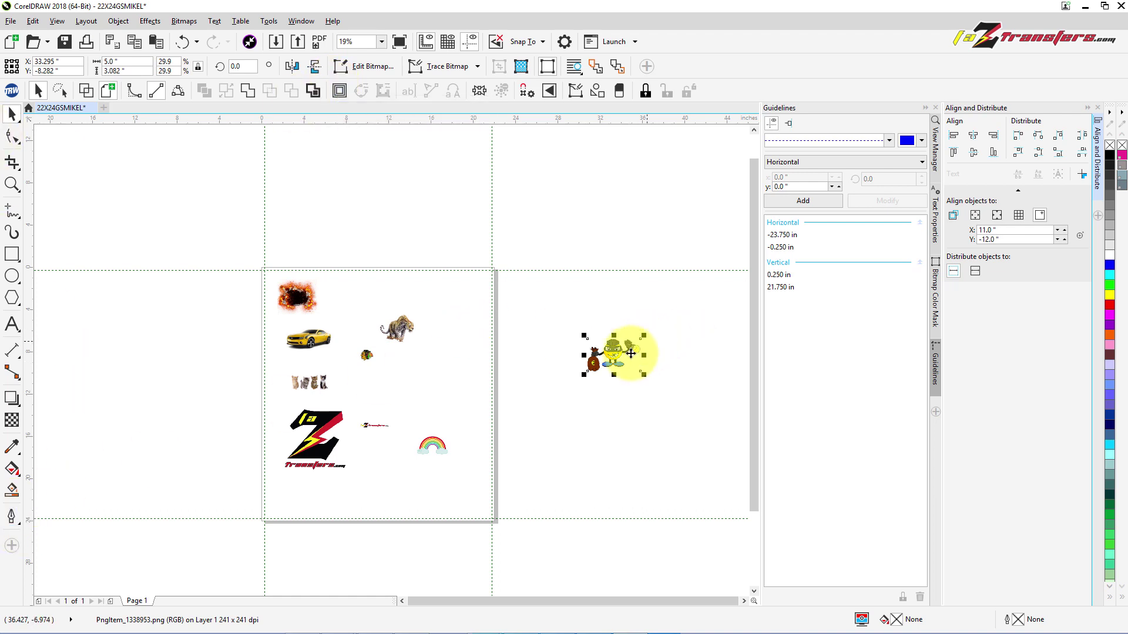
drag(622, 353, 450, 303)
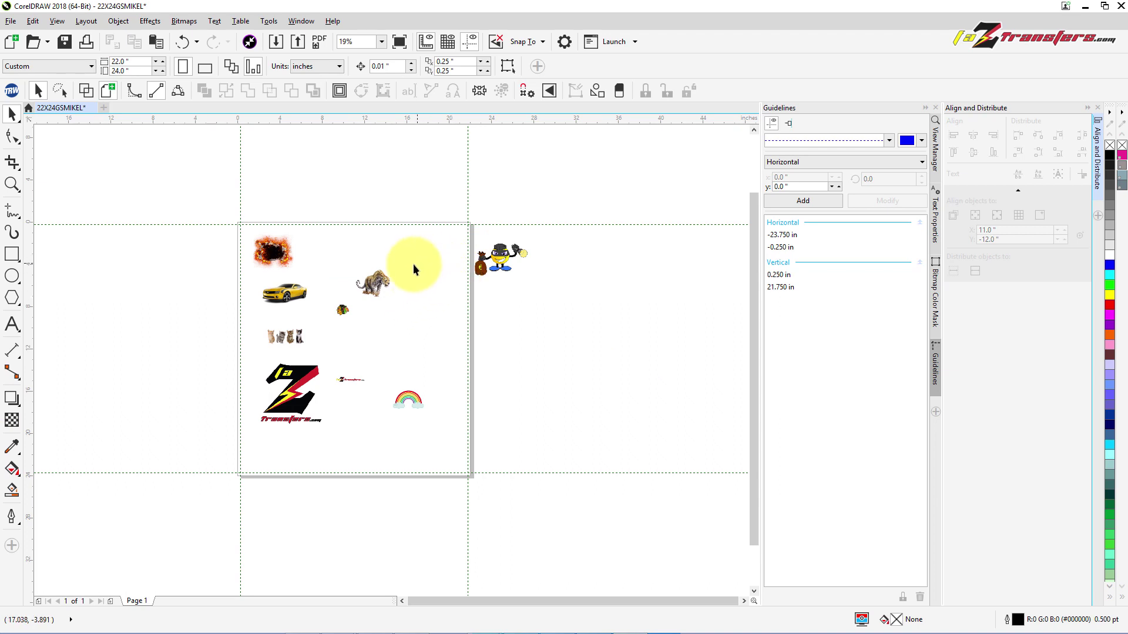
click(502, 260)
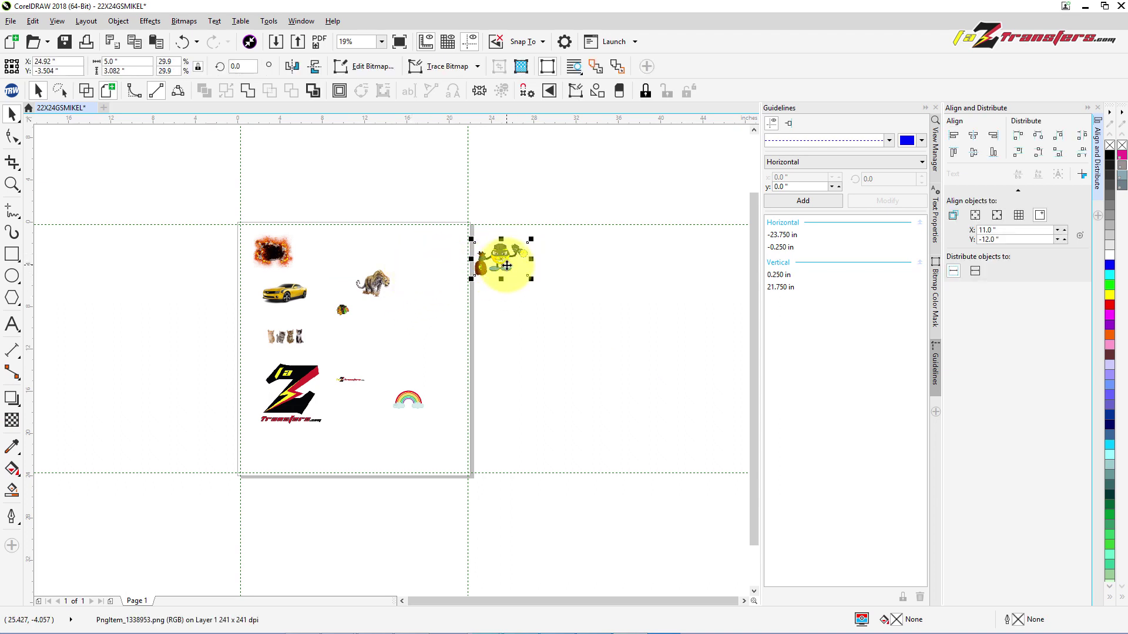
drag(511, 269, 420, 347)
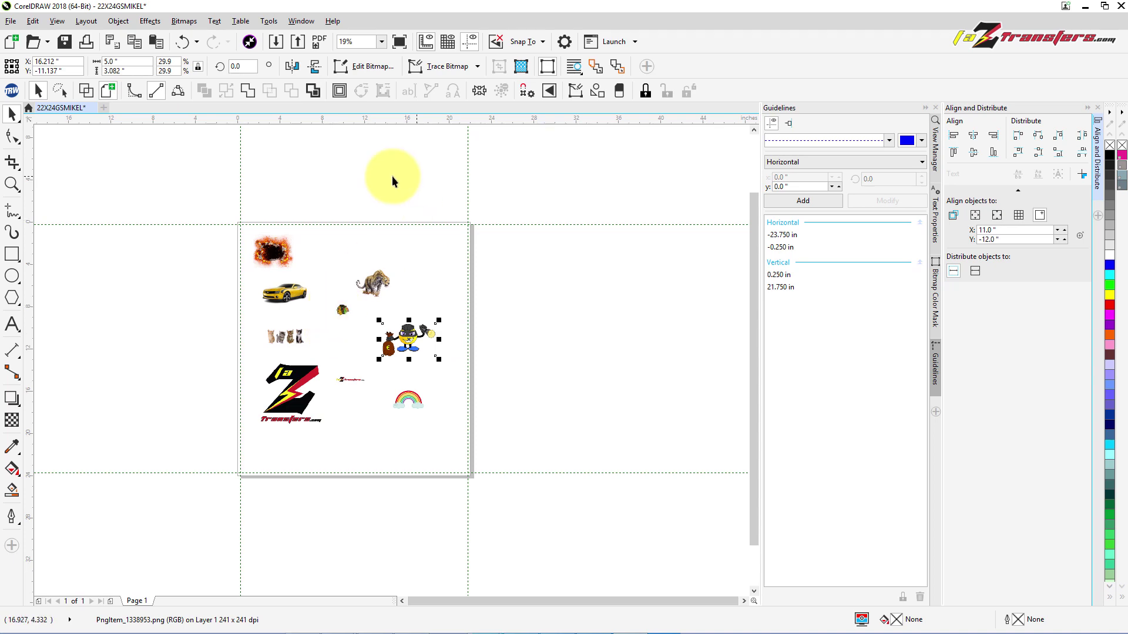
Move the leopard image off the page, into the empty space beyond the right margin guideline
click(383, 43)
click(357, 51)
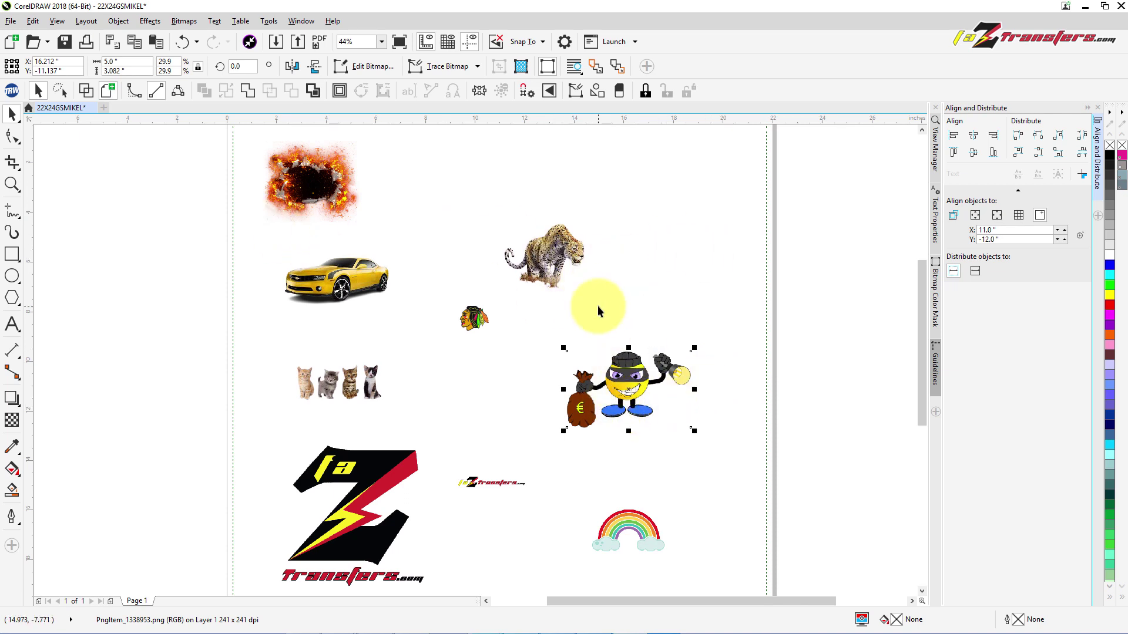
click(539, 265)
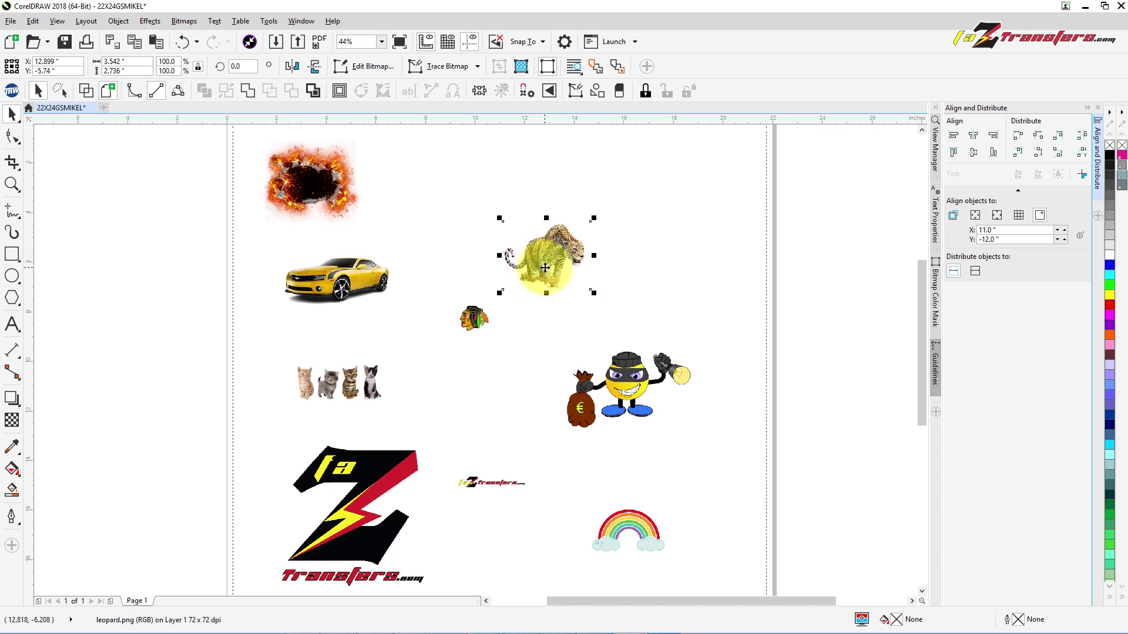
drag(552, 267, 839, 249)
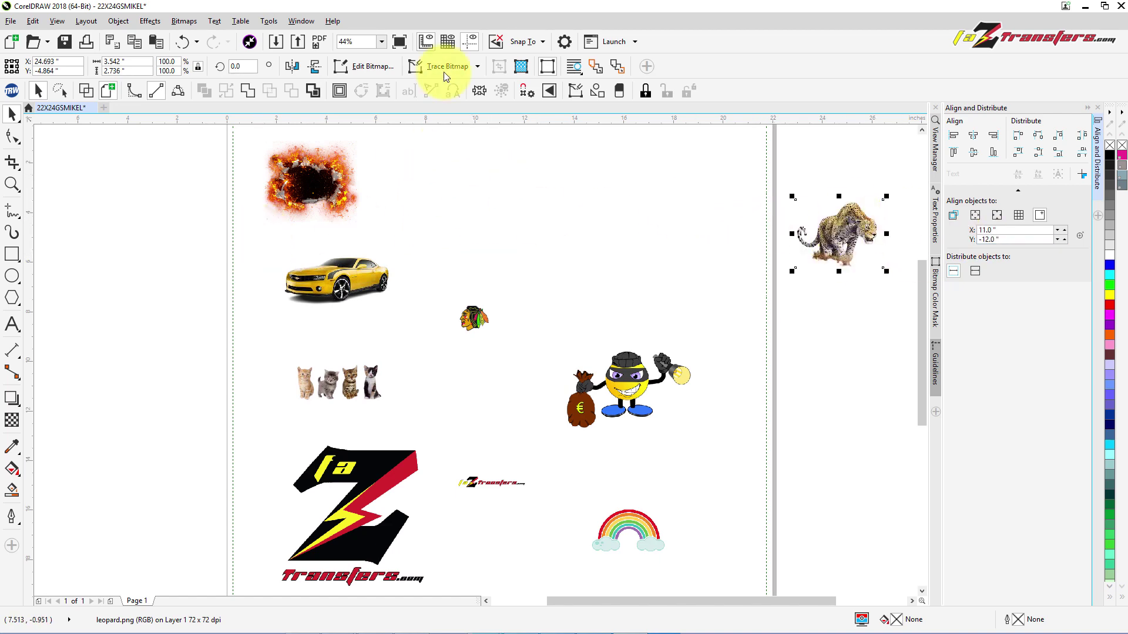
Crop the leopard image tightly around the animal, to about 3.2 by 2.6 in
click(382, 42)
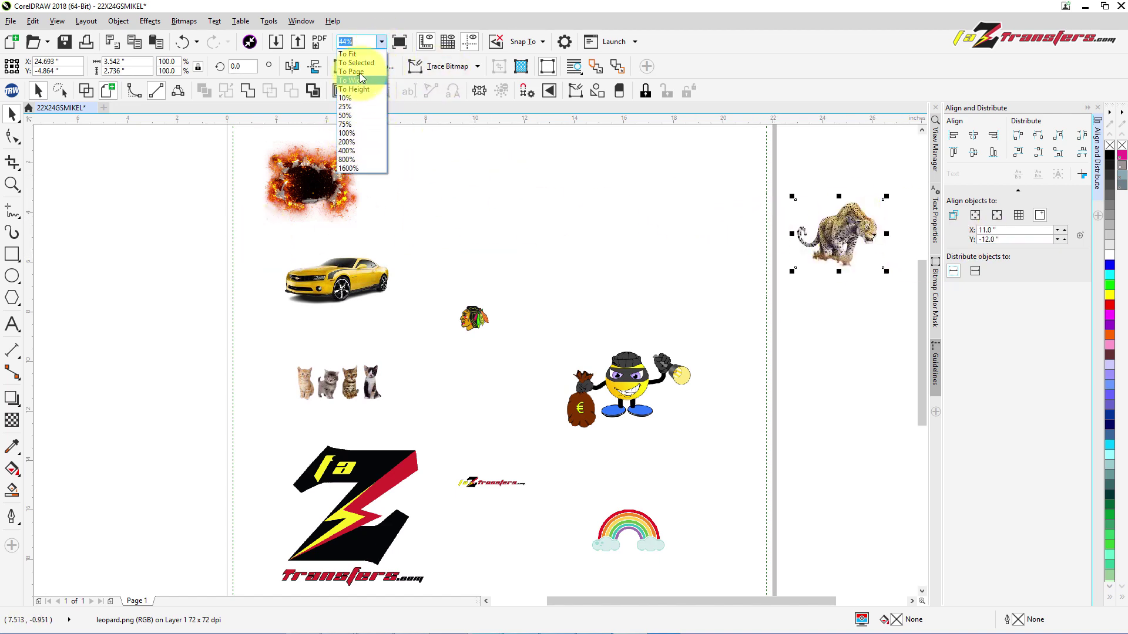
click(360, 63)
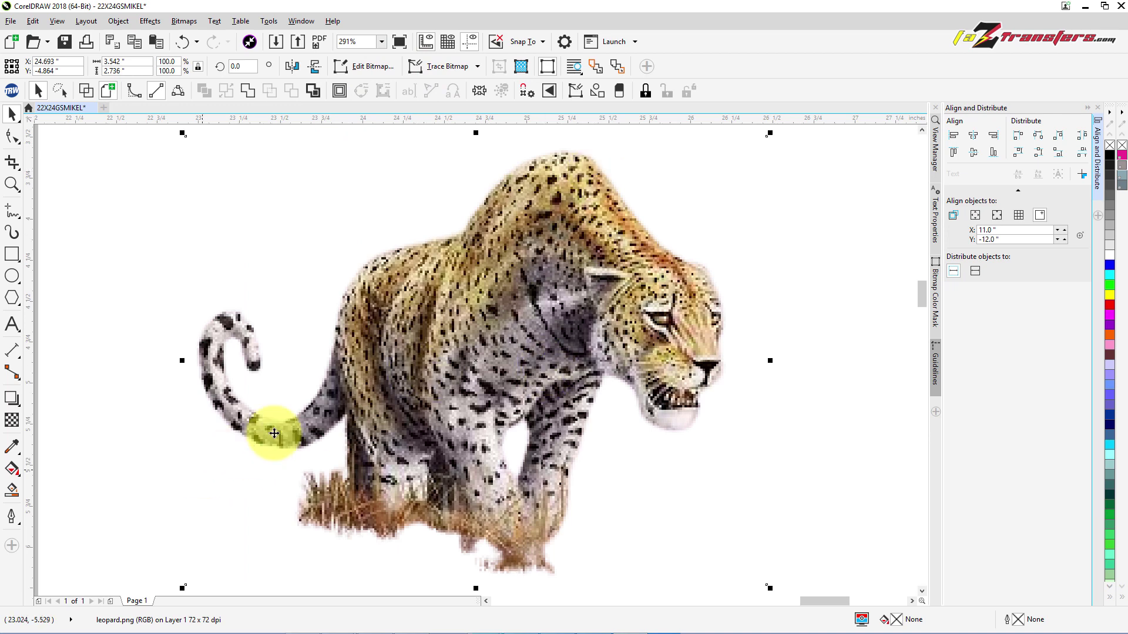
click(16, 163)
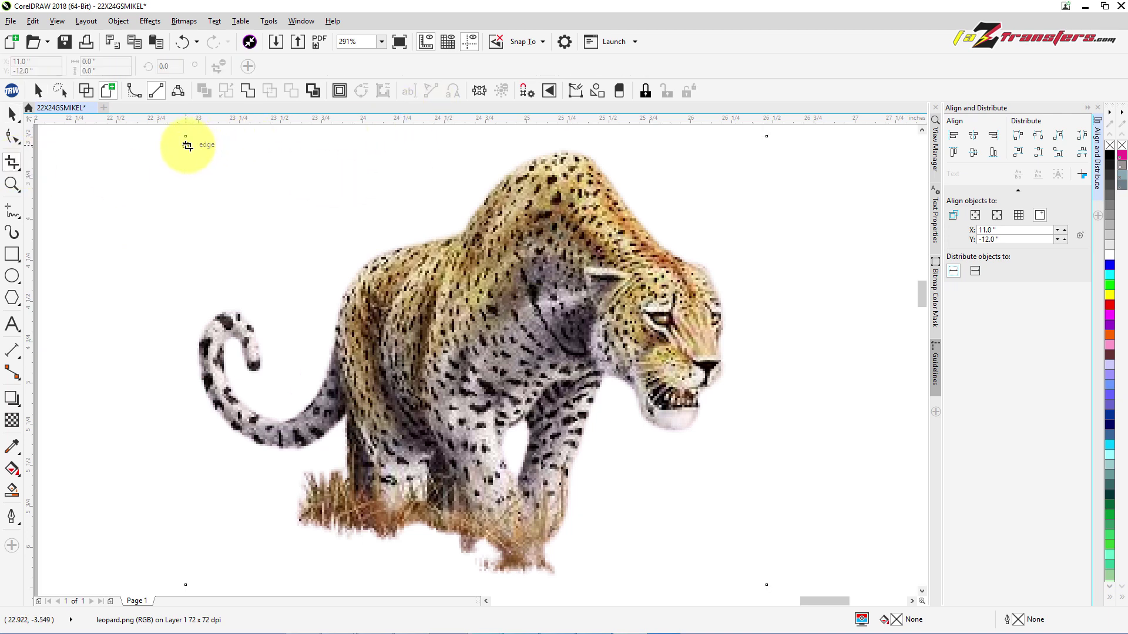
drag(188, 146, 726, 549)
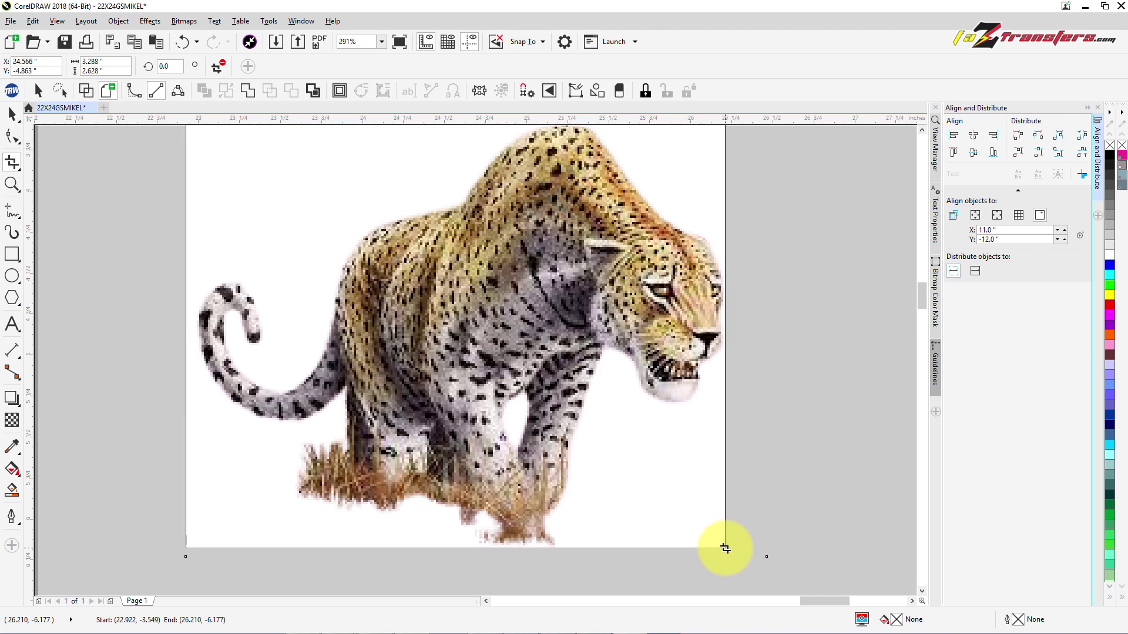
drag(725, 549, 726, 549)
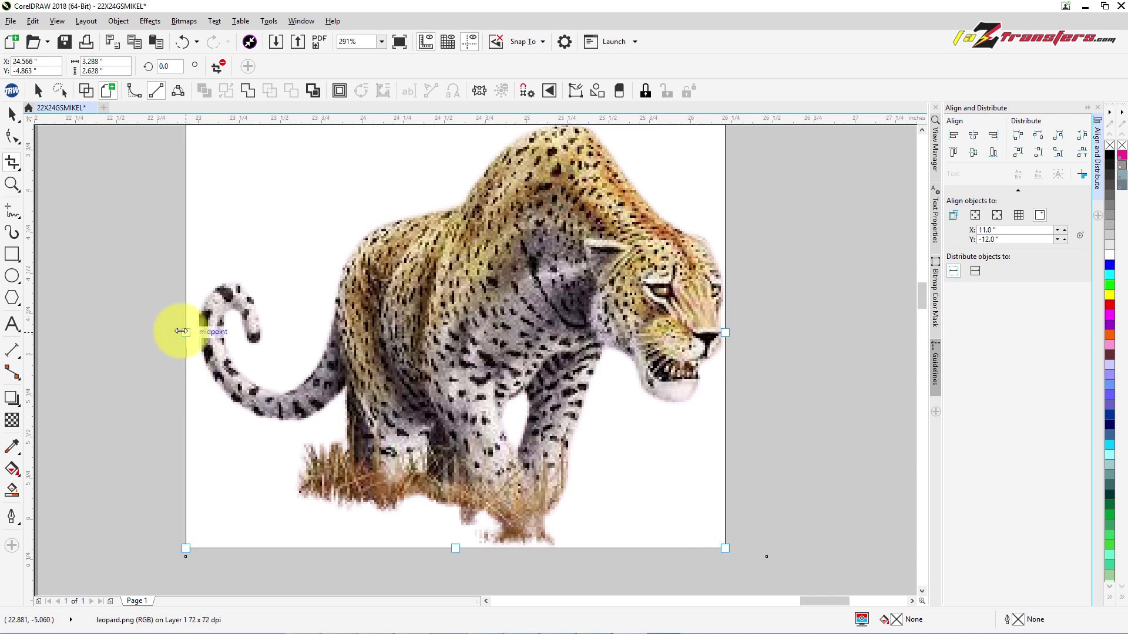
drag(188, 333, 196, 330)
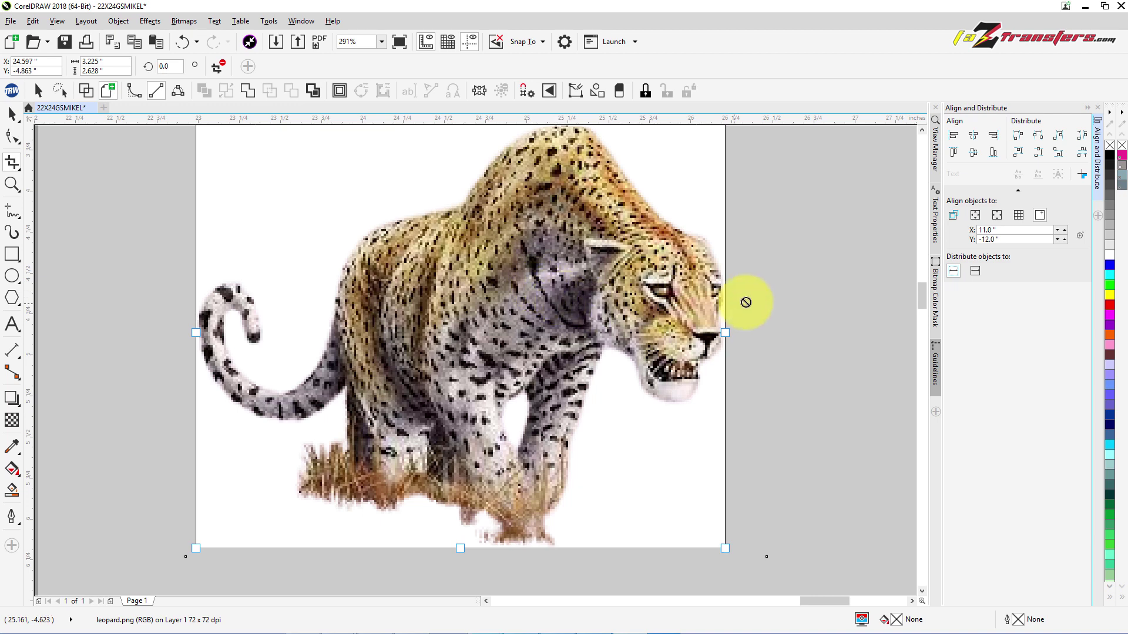
drag(924, 284, 920, 275)
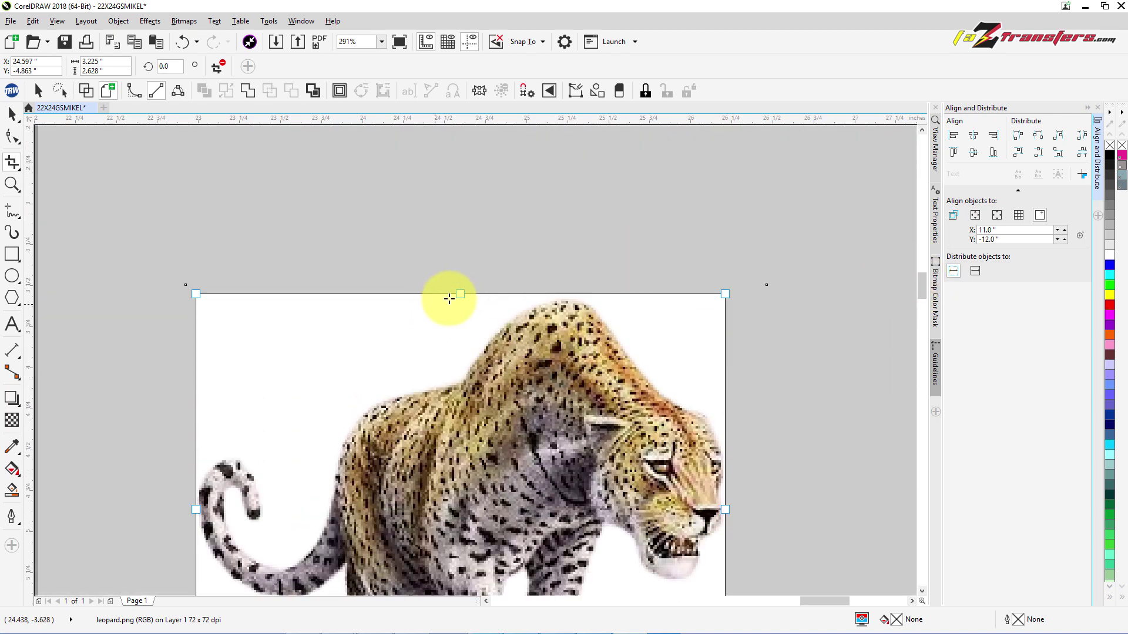
drag(459, 294, 458, 297)
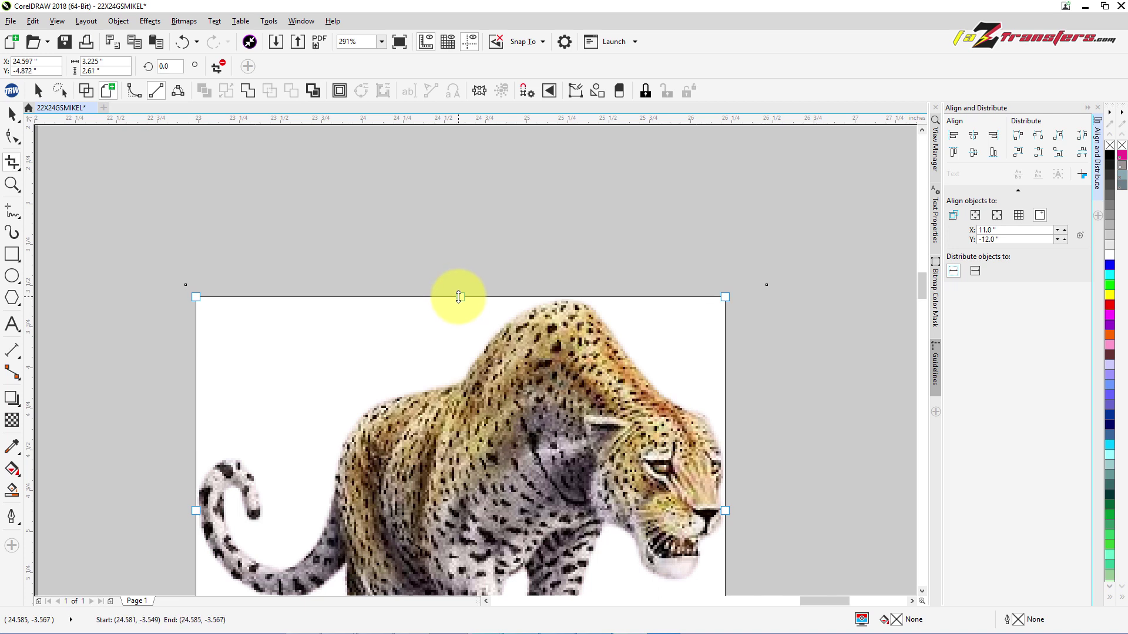
double_click(524, 433)
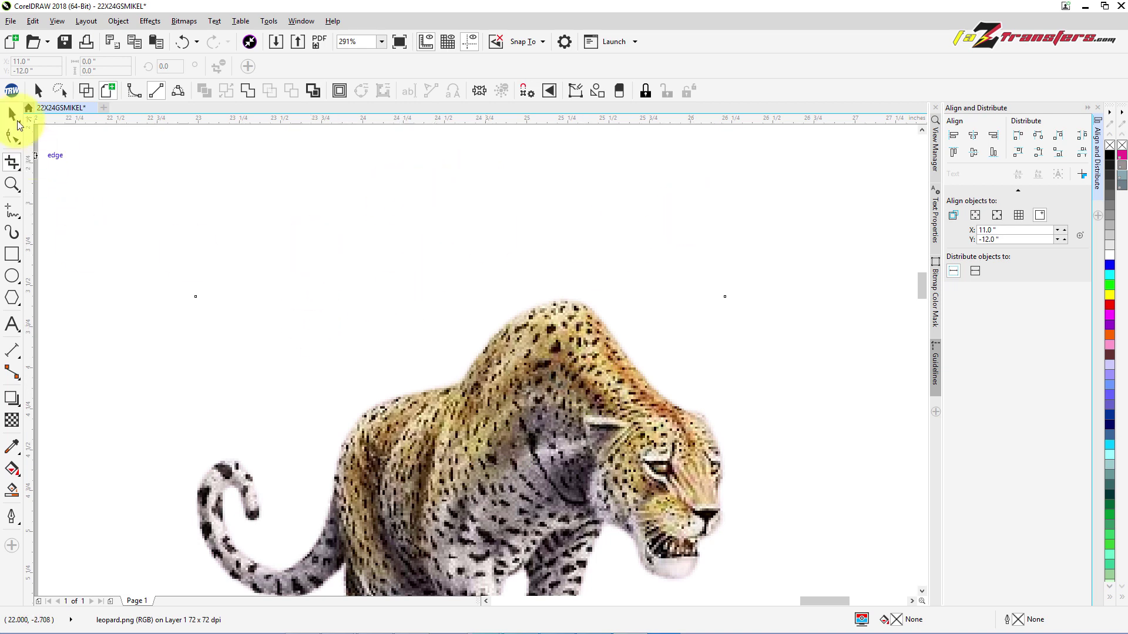
click(15, 117)
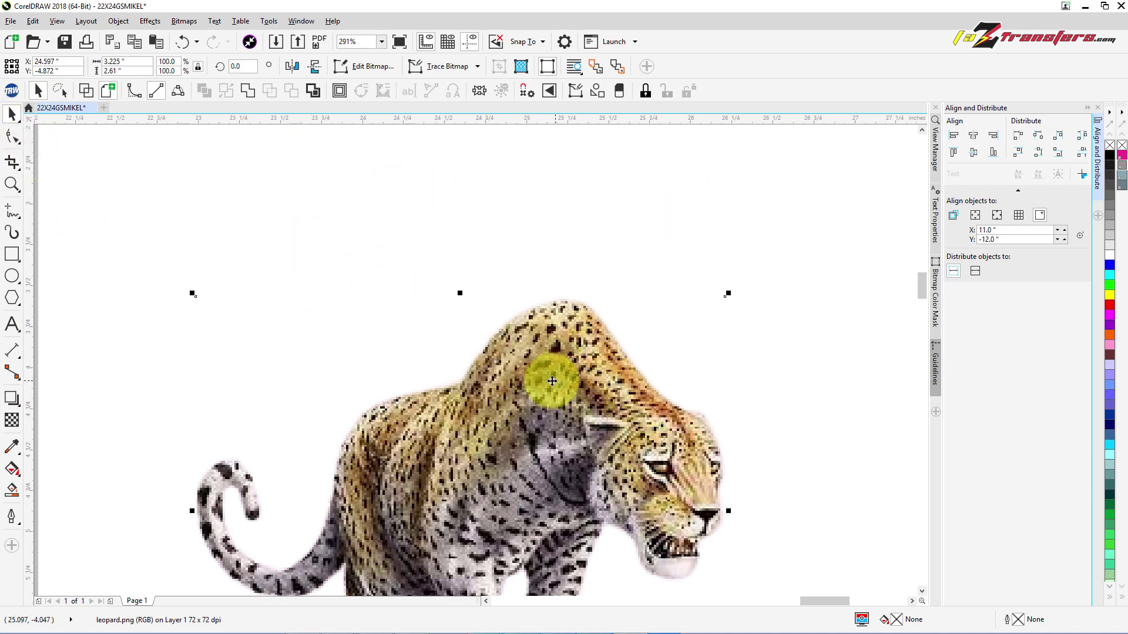
Place the cropped leopard at the page's bottom-left corner, inside the margin guideline and below the large logo
click(383, 42)
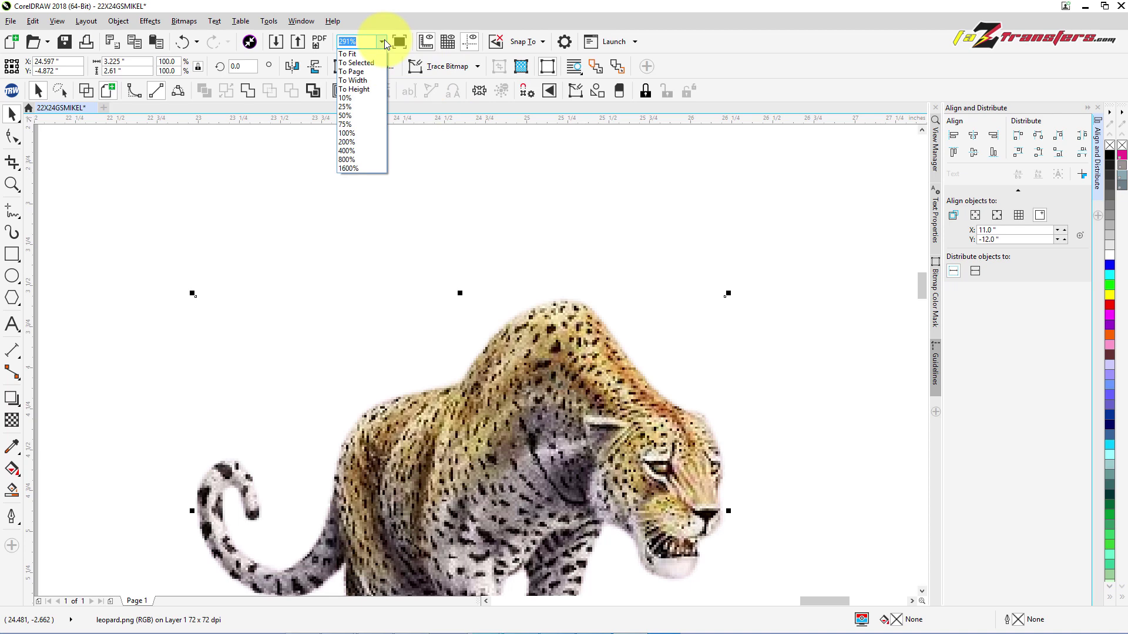
click(358, 54)
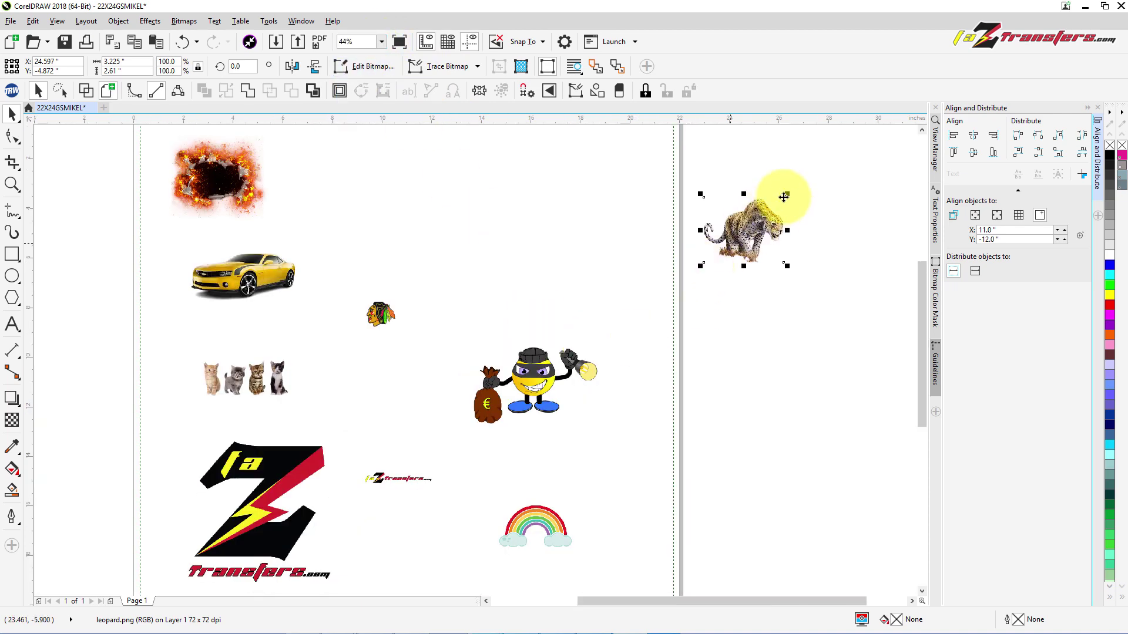
drag(758, 221, 573, 241)
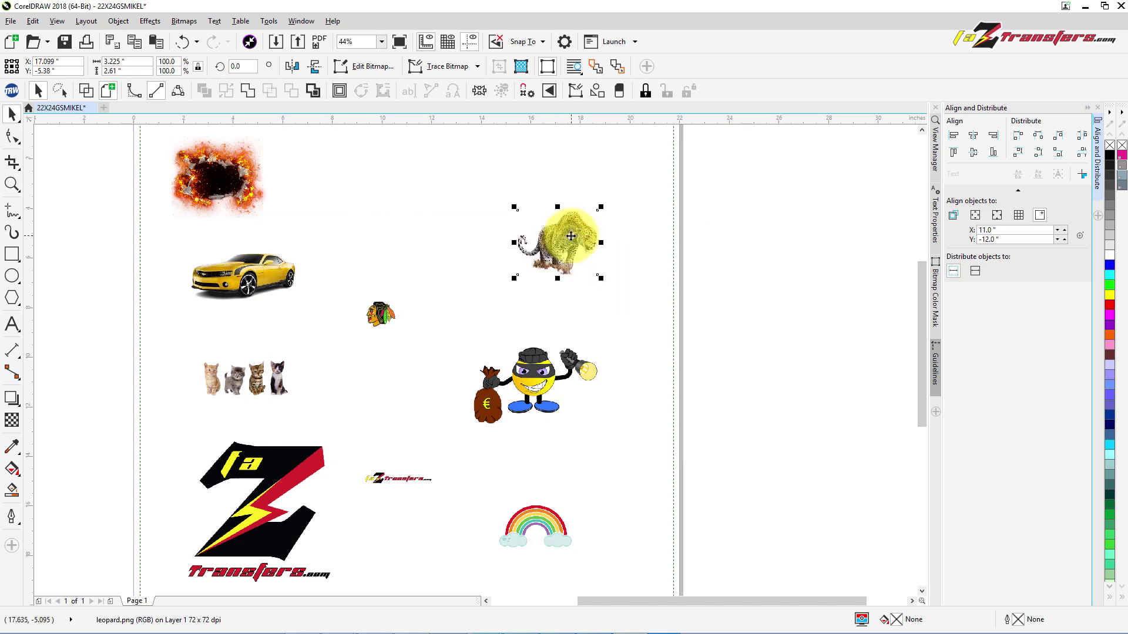
drag(923, 272, 914, 303)
drag(555, 153, 191, 546)
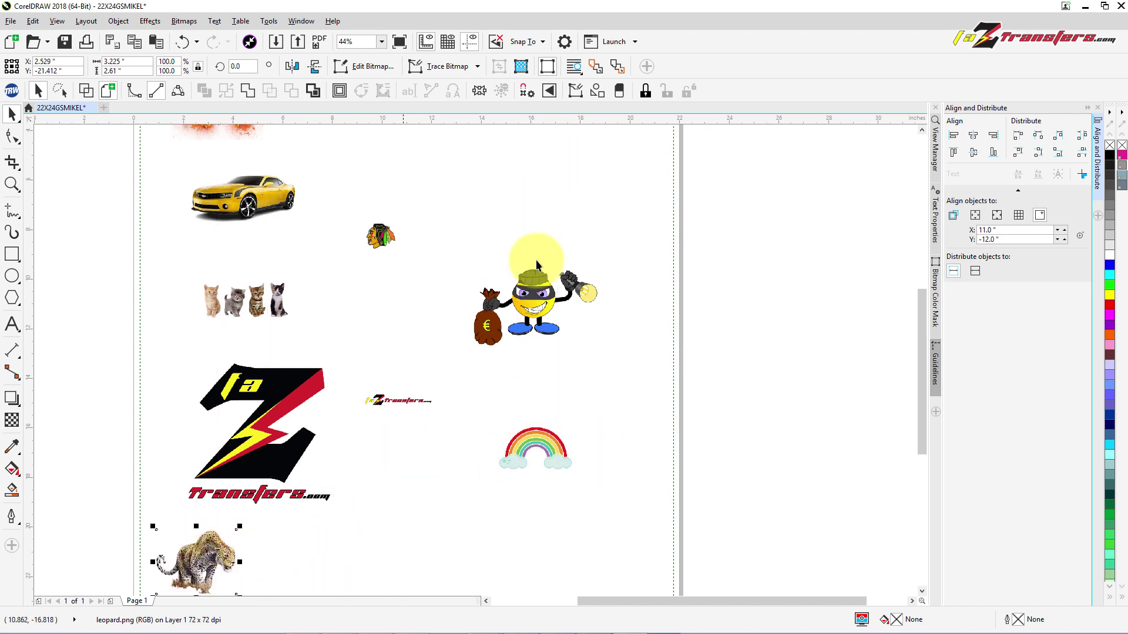
Move the yellow car off the page beyond the right margin, and crop it closely to about 4.2 by 1.9 in
drag(922, 319, 923, 298)
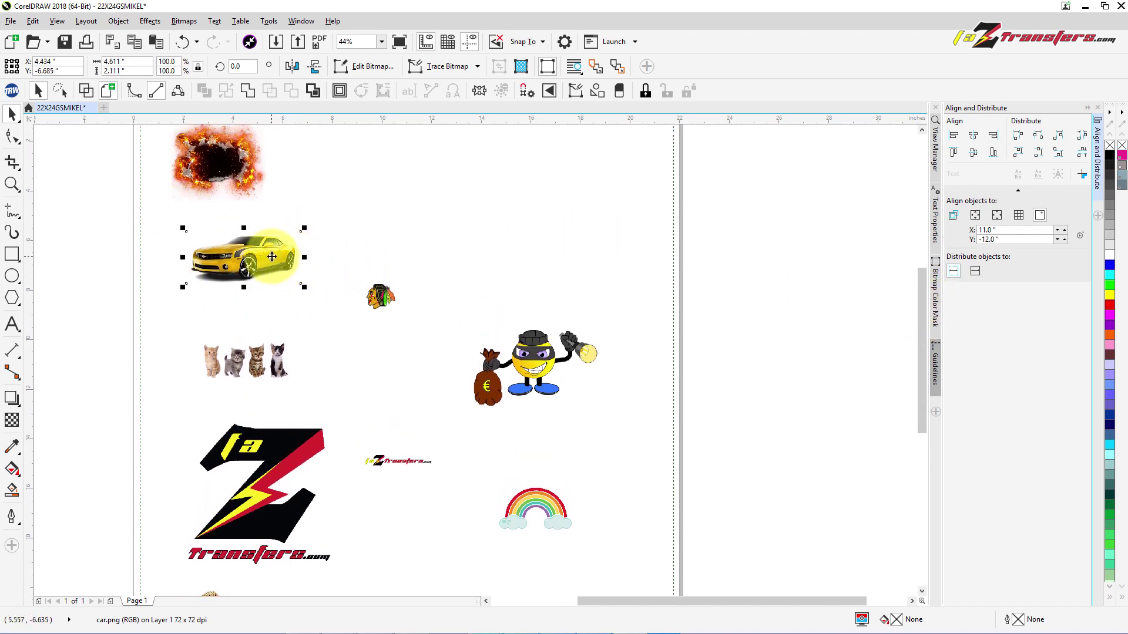
drag(272, 257, 704, 213)
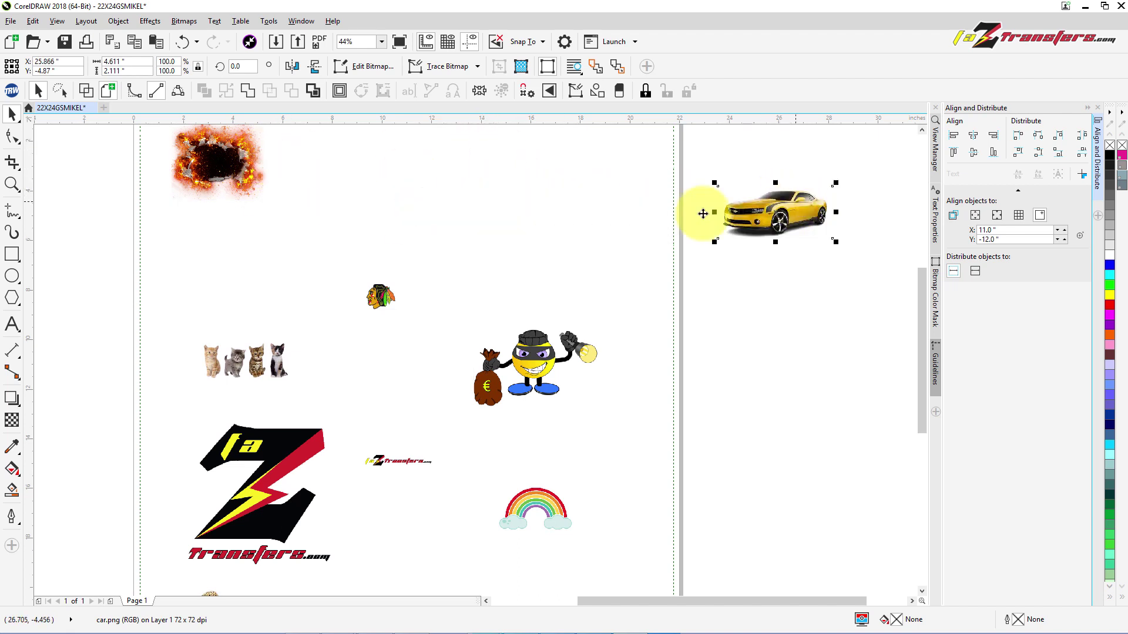
click(383, 41)
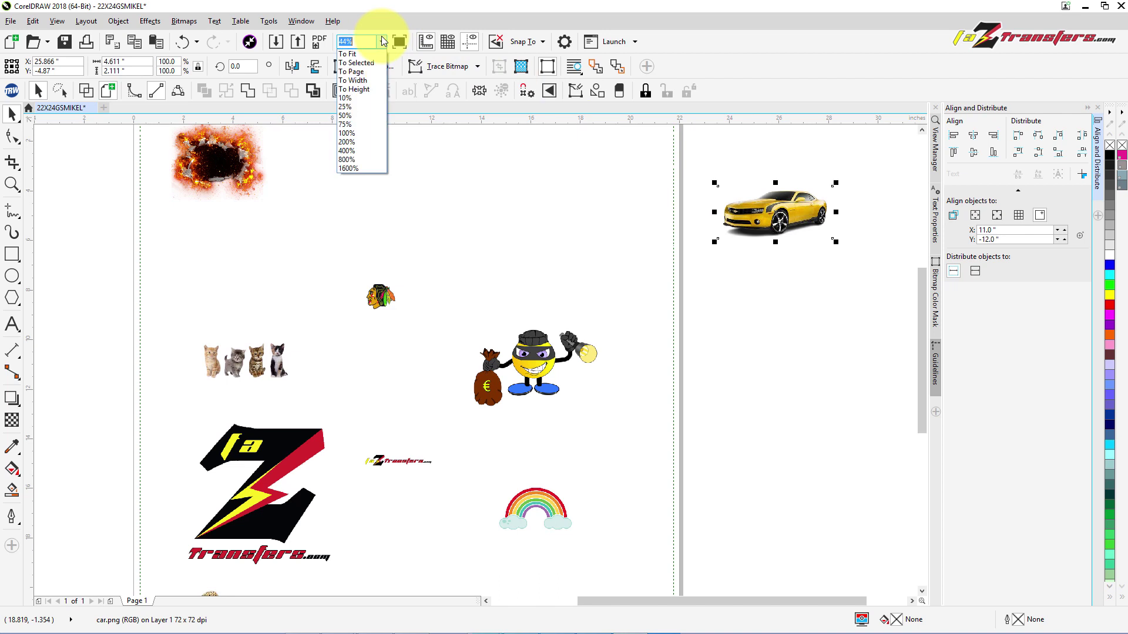
click(363, 64)
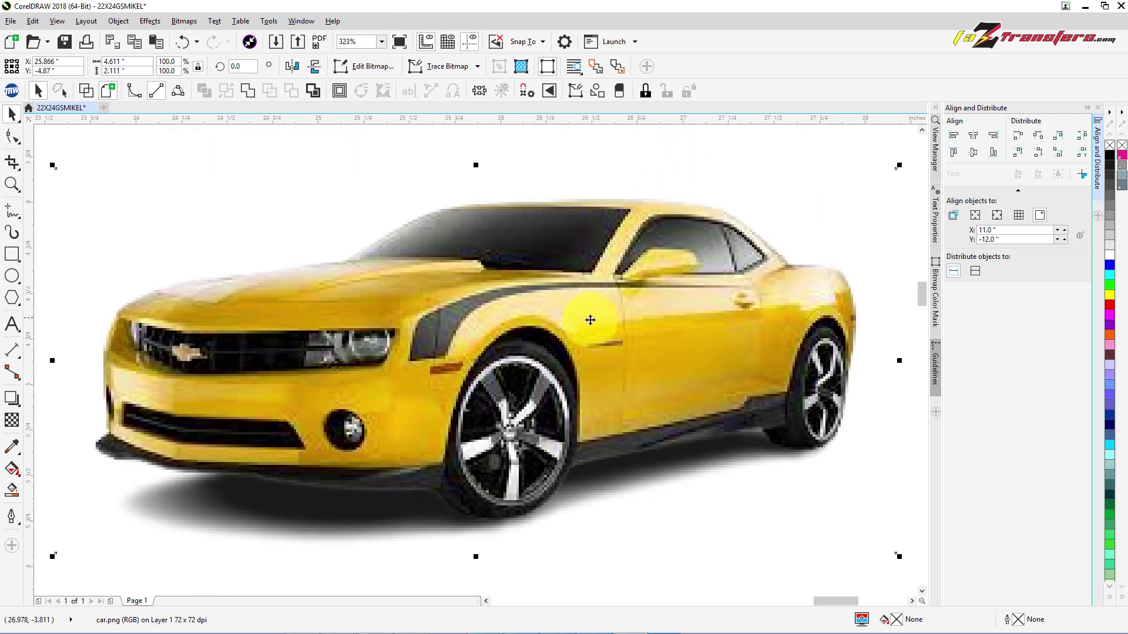
click(12, 162)
drag(100, 172, 858, 539)
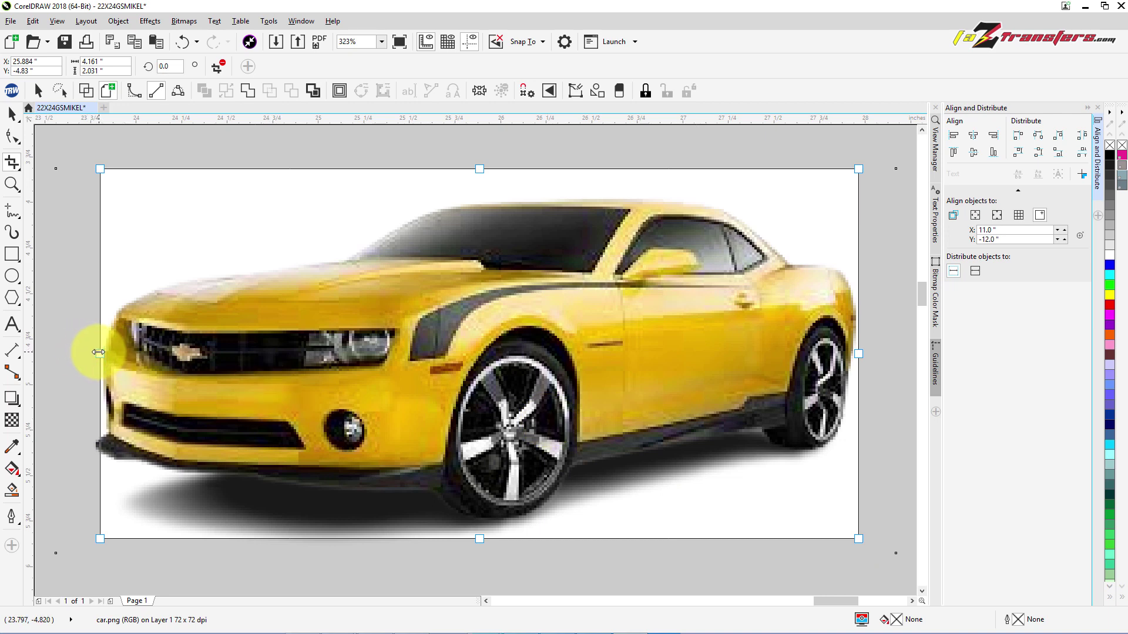
drag(98, 352, 92, 353)
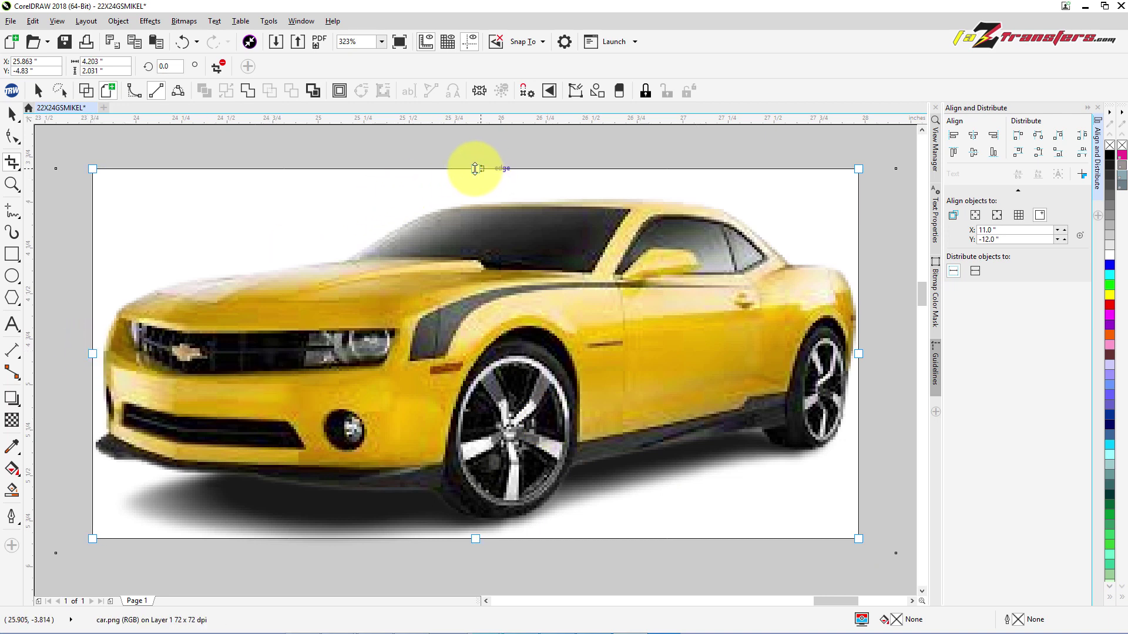
drag(475, 176, 464, 196)
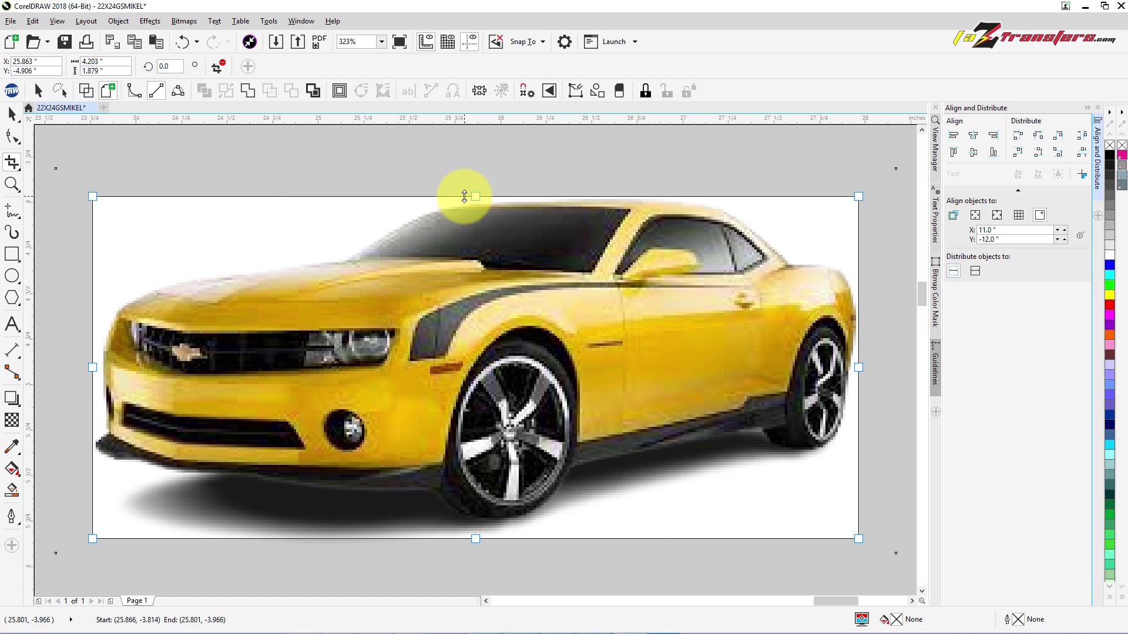
double_click(633, 351)
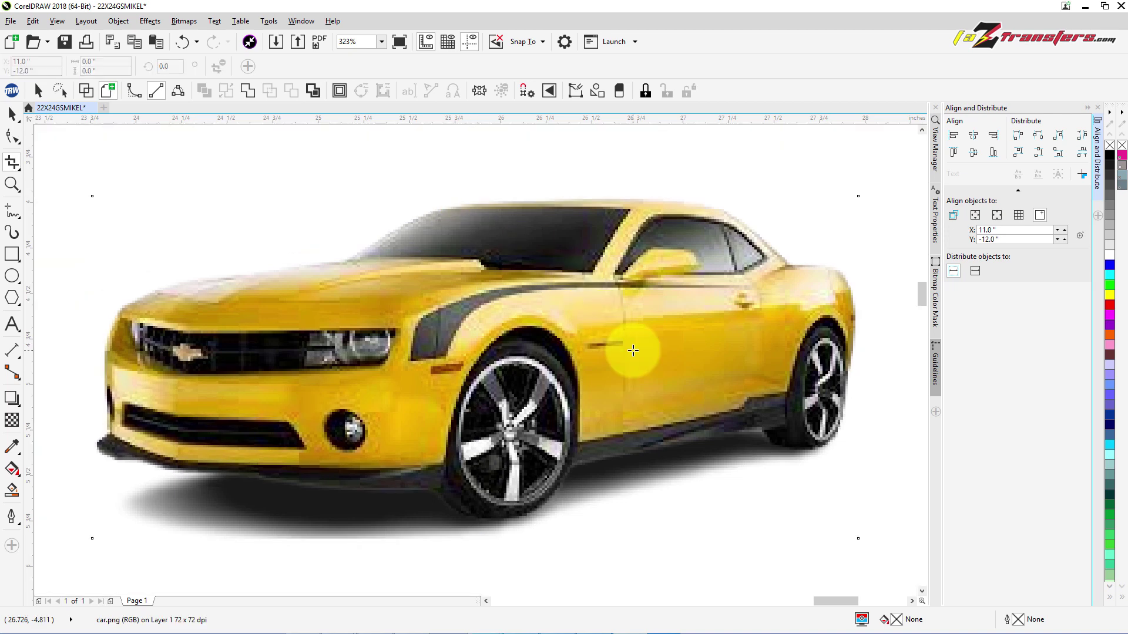
Place the cropped car beside the leopard in the page's bottom row, and place the bandit just right of the car
click(382, 40)
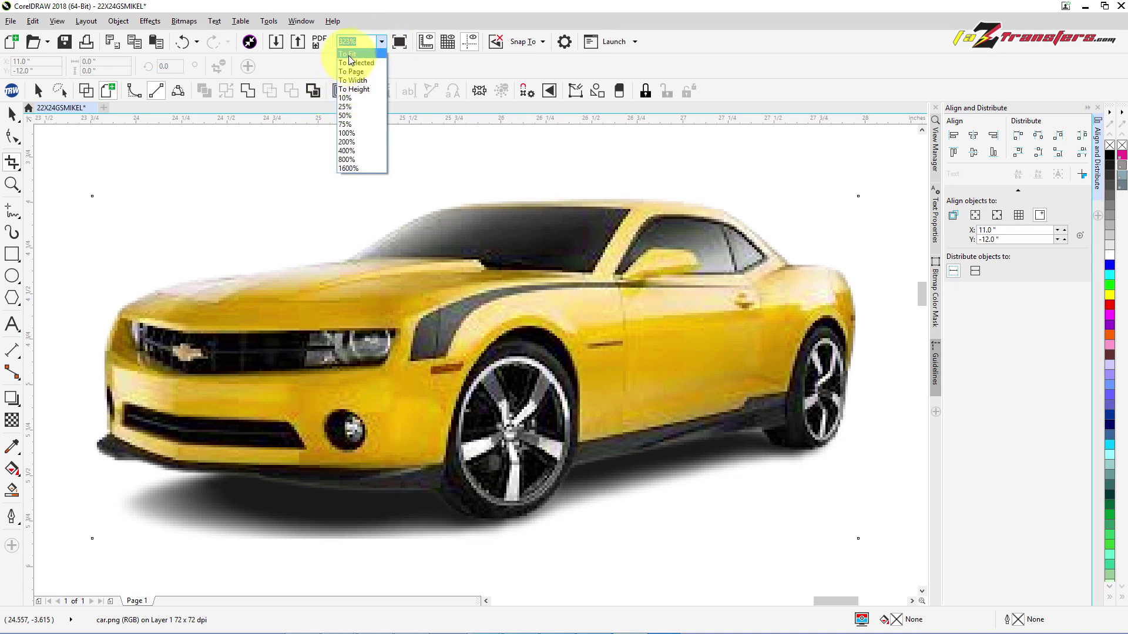
click(348, 55)
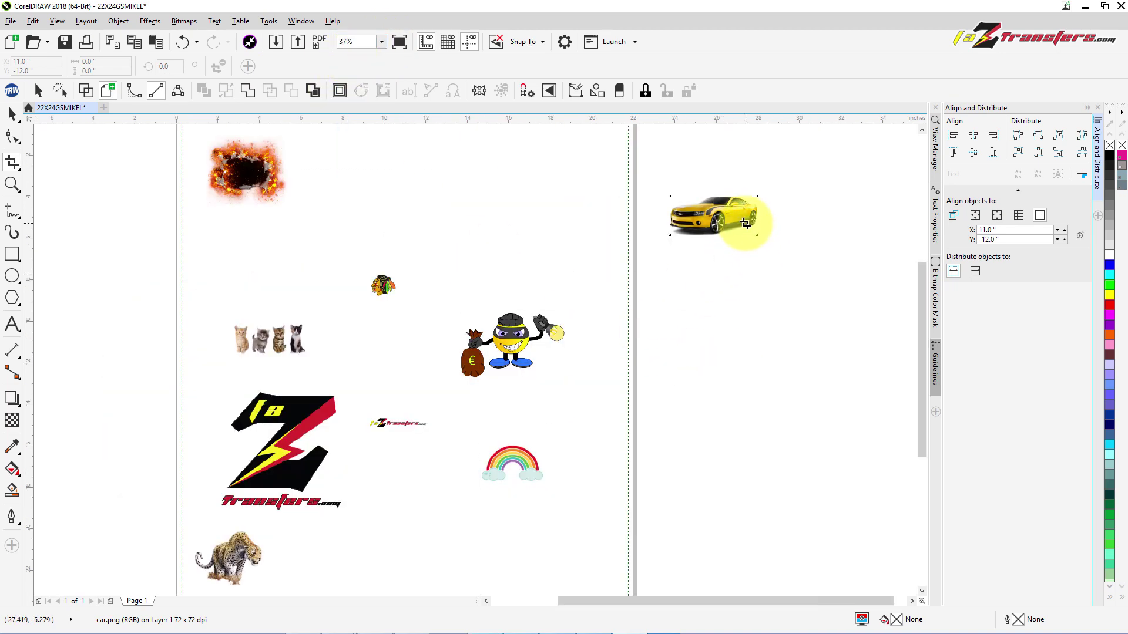
drag(746, 223, 683, 441)
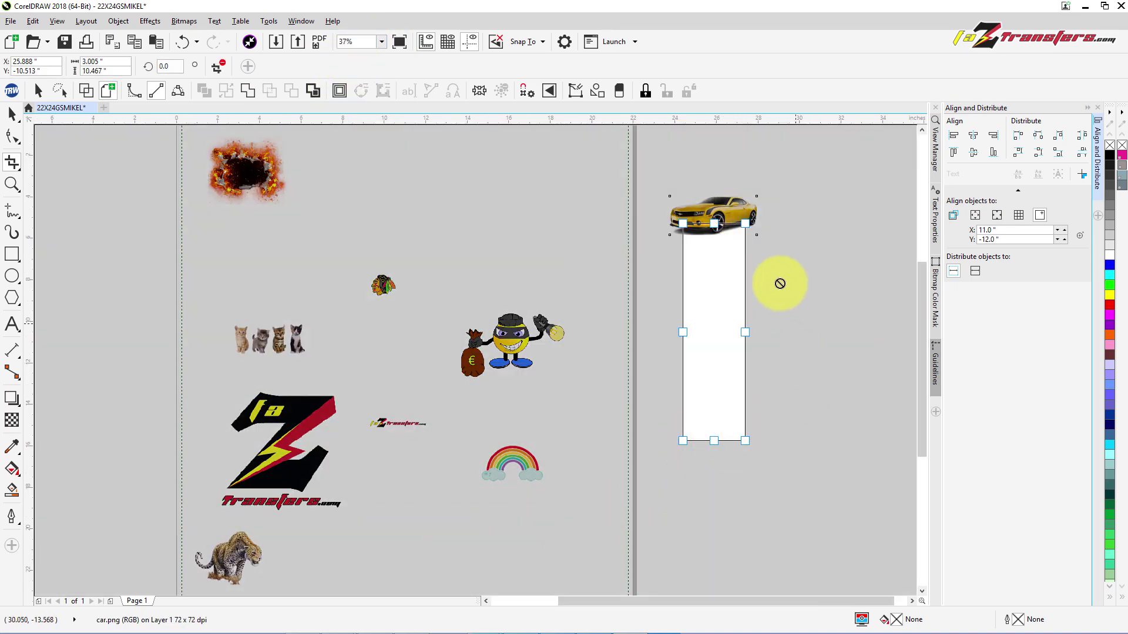
click(12, 113)
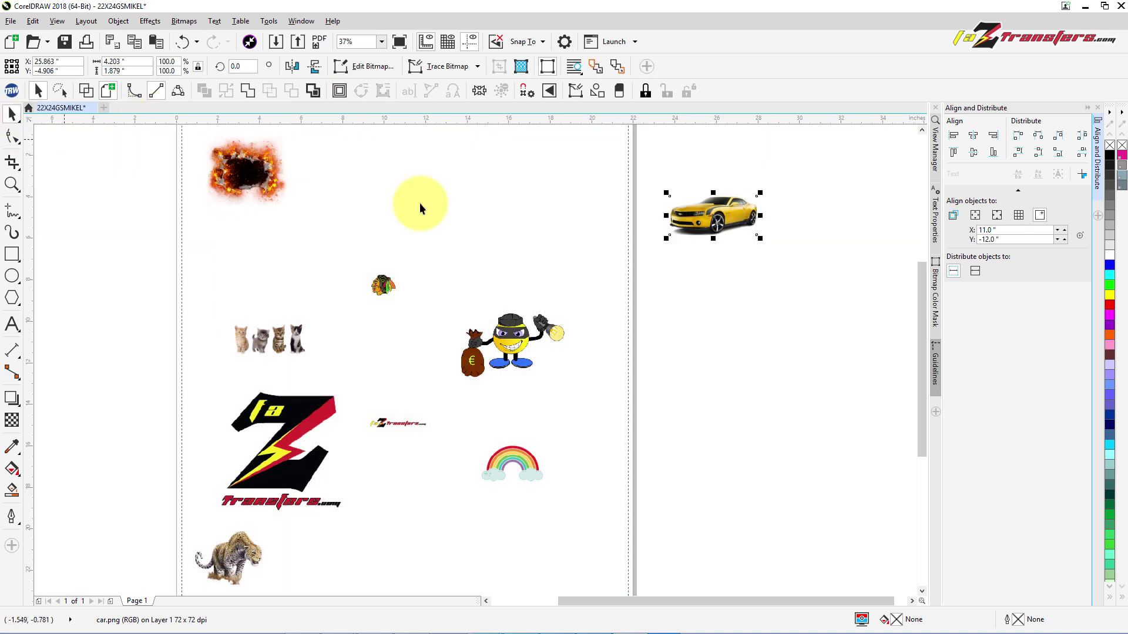
drag(714, 213, 346, 540)
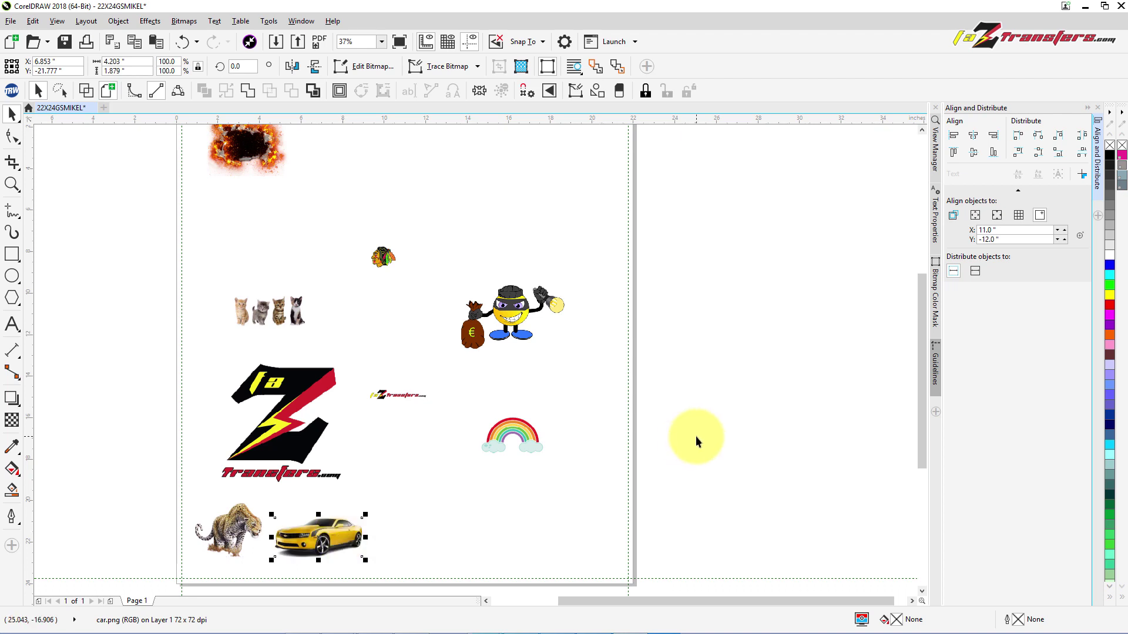
click(537, 308)
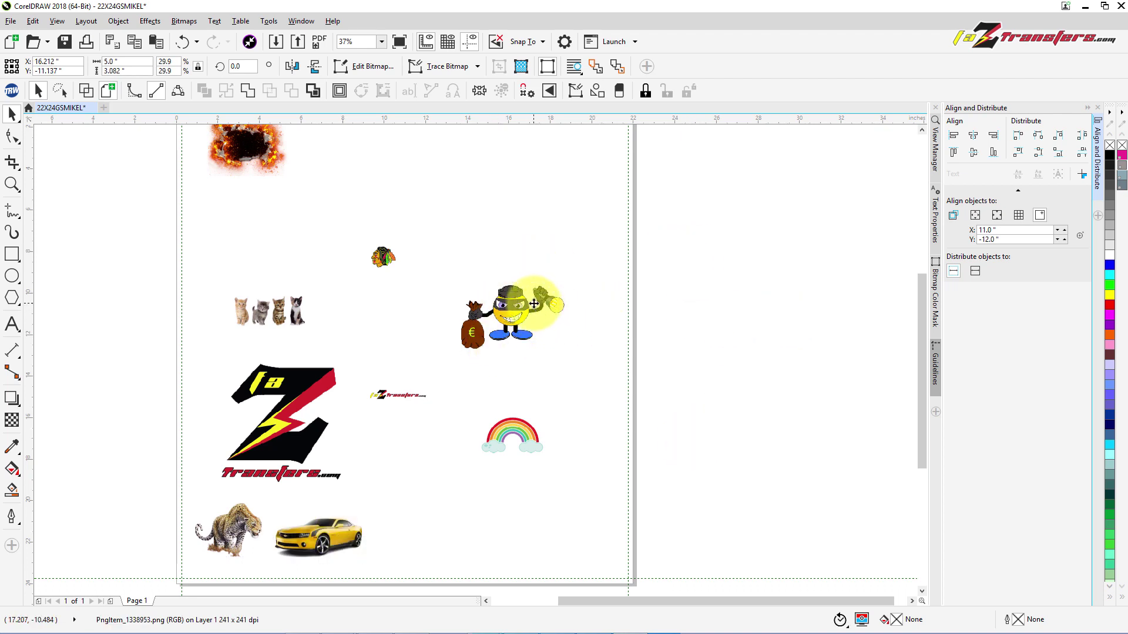
drag(534, 304, 445, 520)
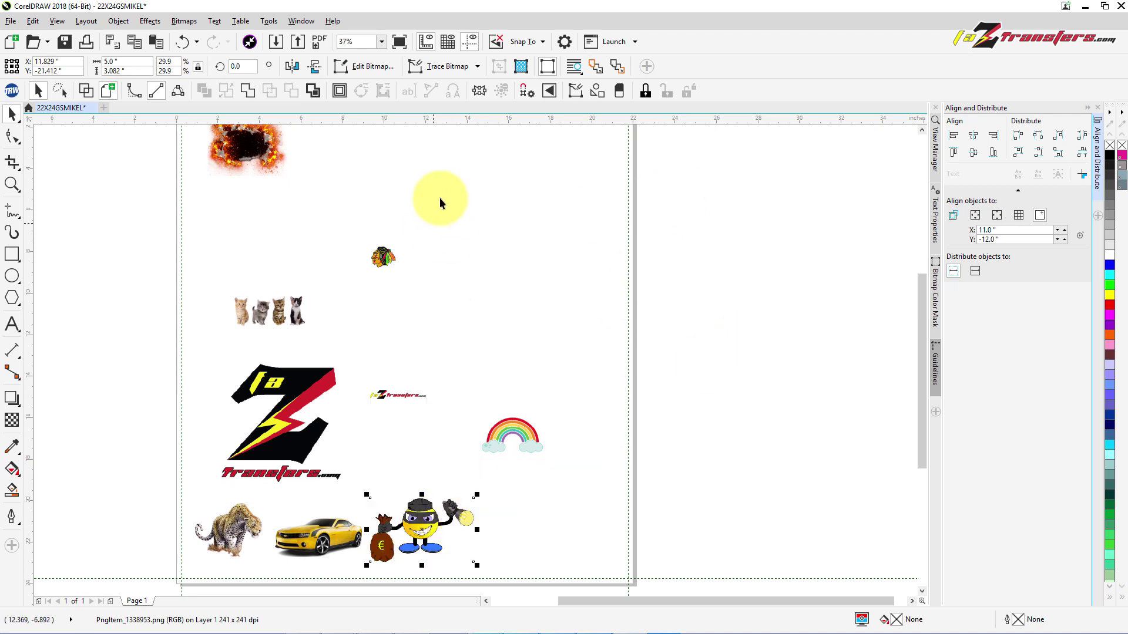
Set the large Z logo's width to 4 in with proportional height, and place it right of the bandit in the bottom row
click(220, 397)
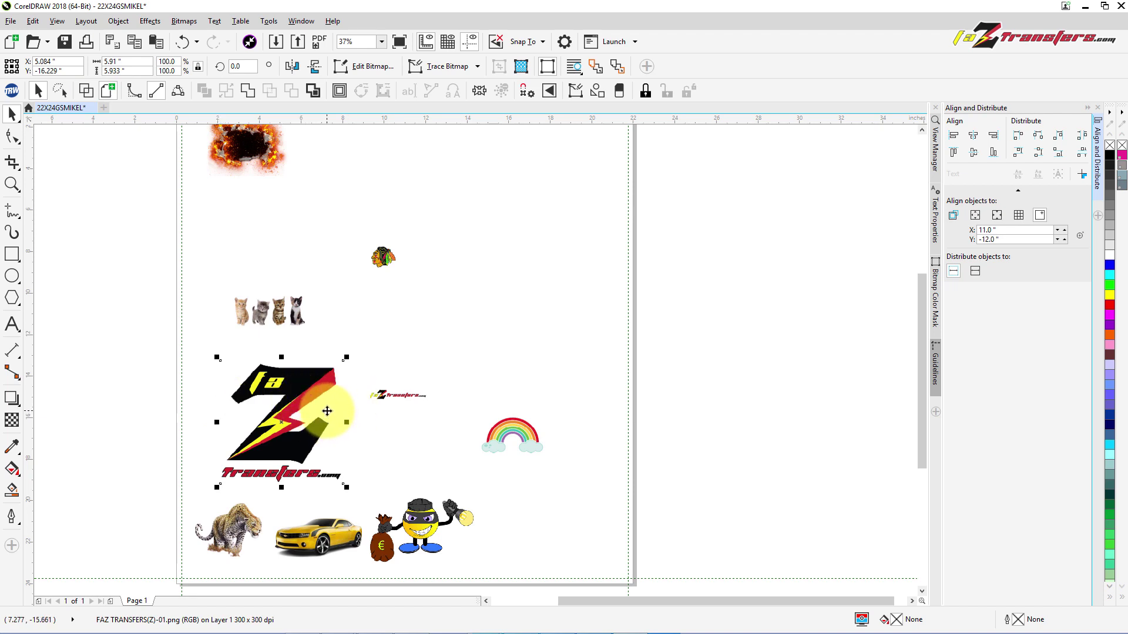
drag(290, 397, 606, 472)
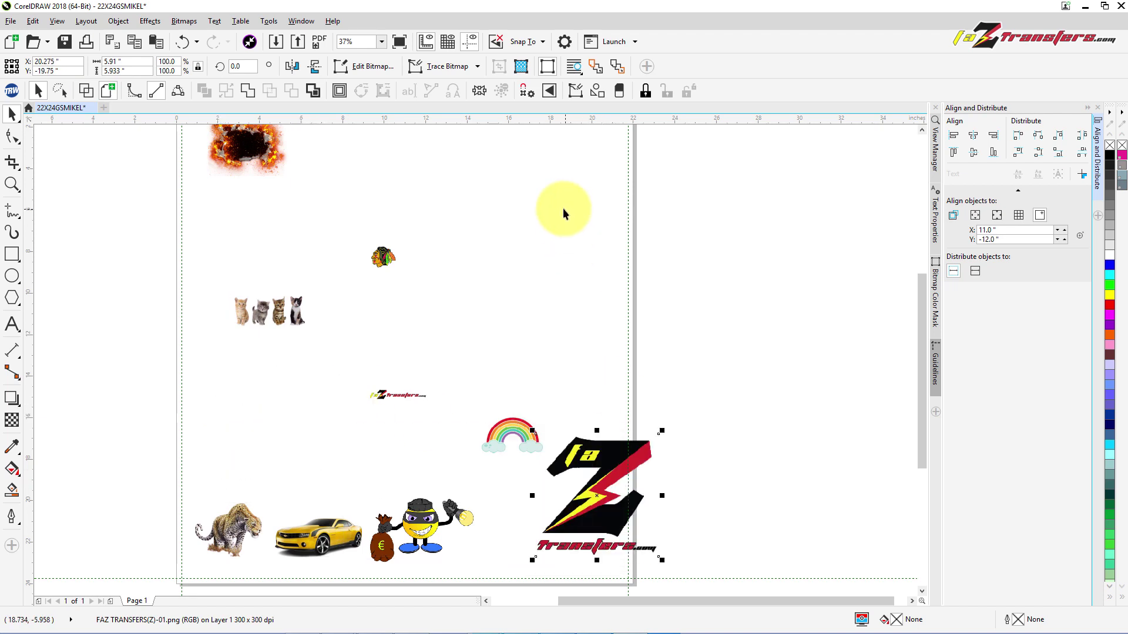
click(142, 60)
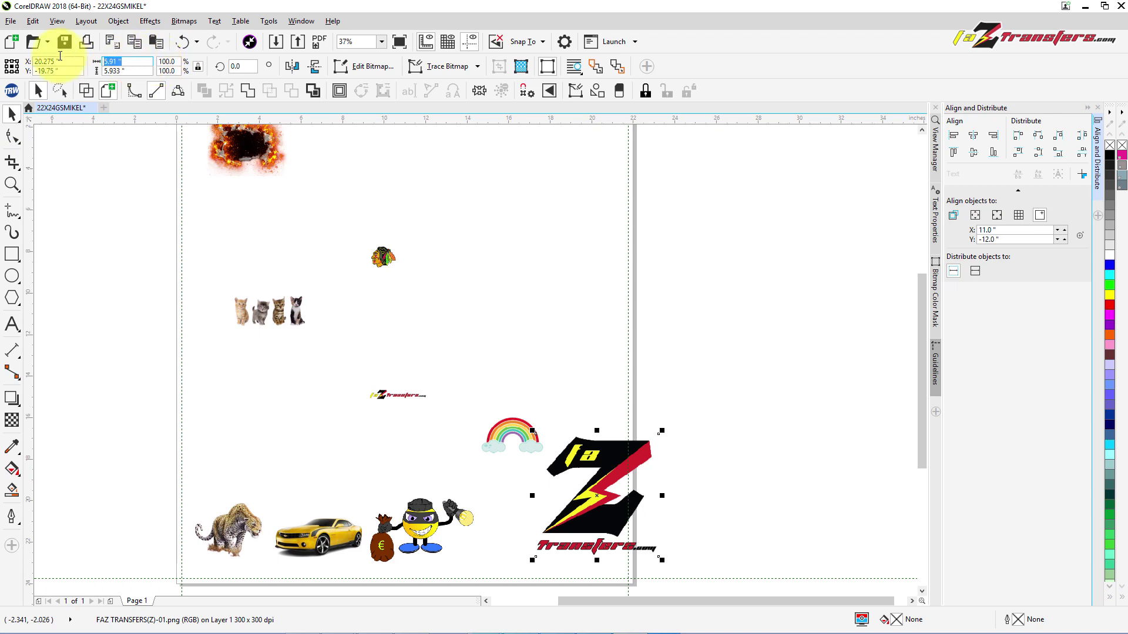
key(Return)
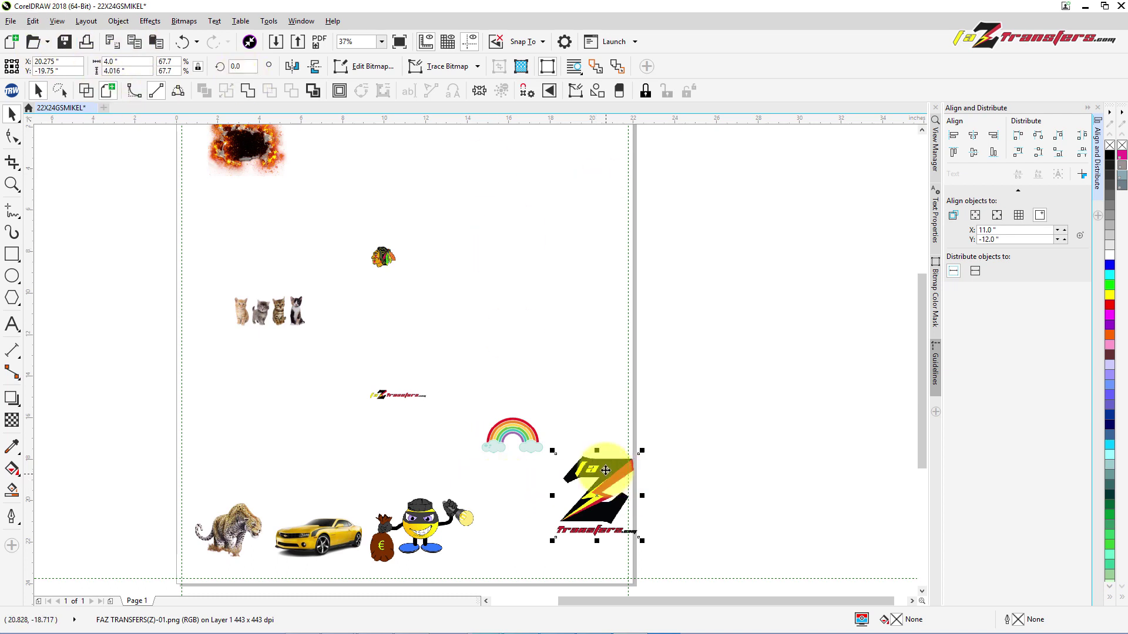
drag(613, 467, 531, 511)
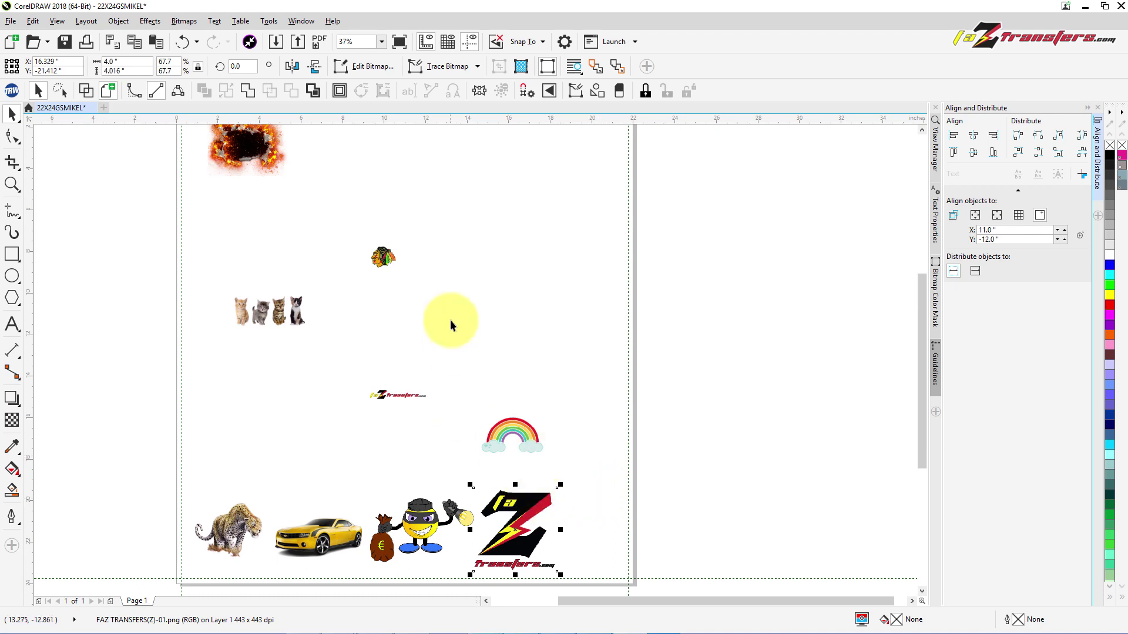
Set the feathered head artwork's width to 3 in with proportional height, and move it off the page beyond the right margin
click(382, 258)
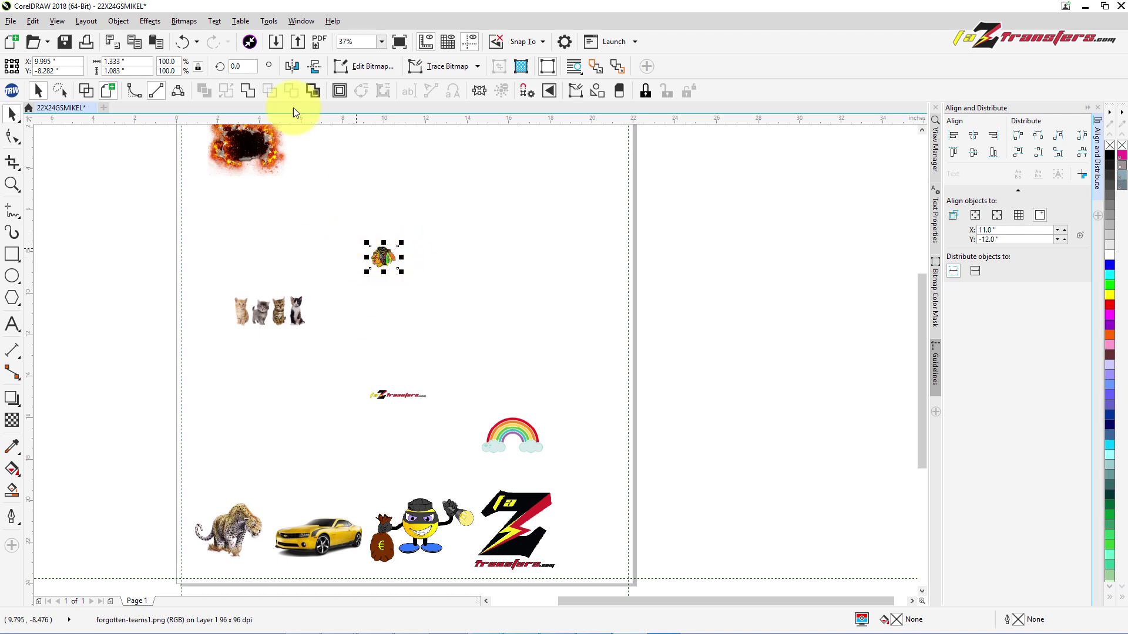
click(127, 61)
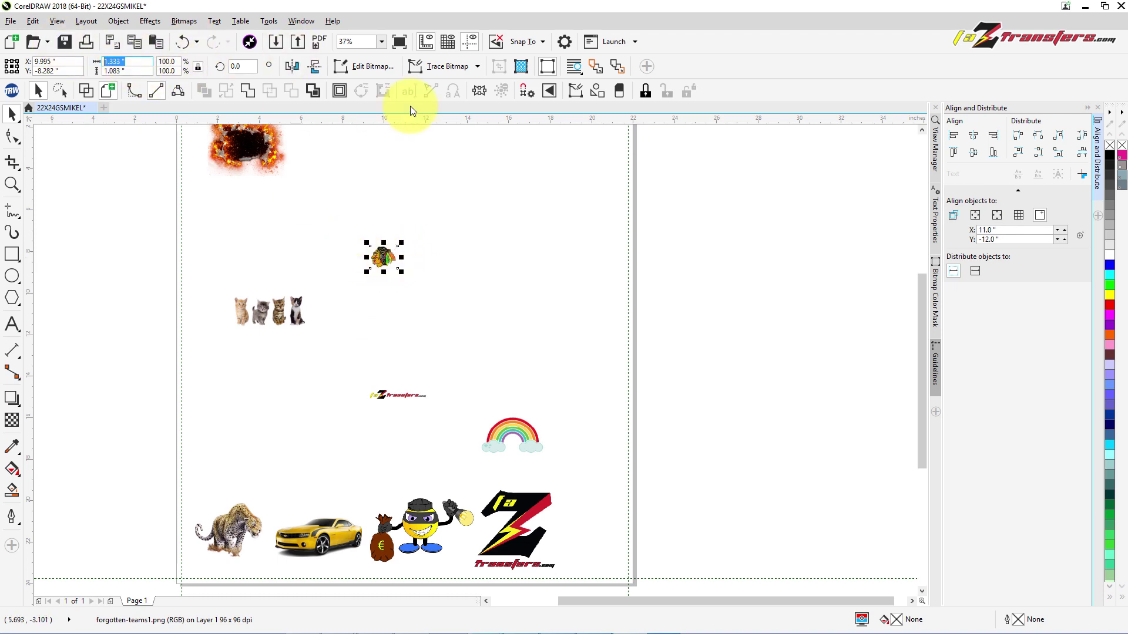
text(3)
key(Return)
drag(398, 258, 711, 236)
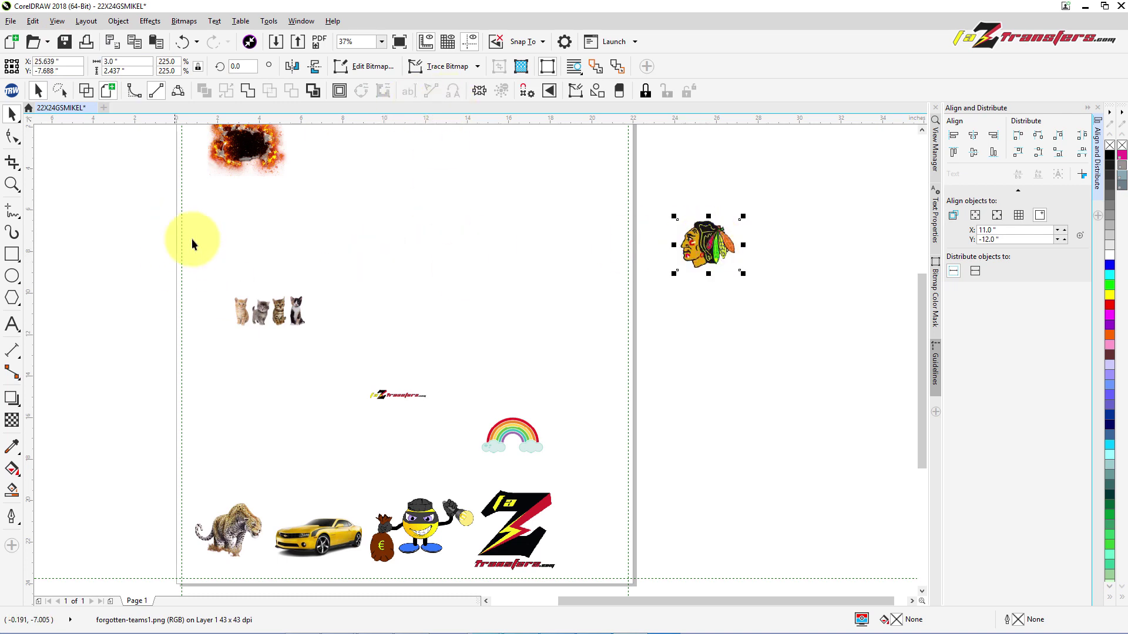
Draw a crop frame around the feathered head and reduce it to about 3 by 2.4 in
click(383, 42)
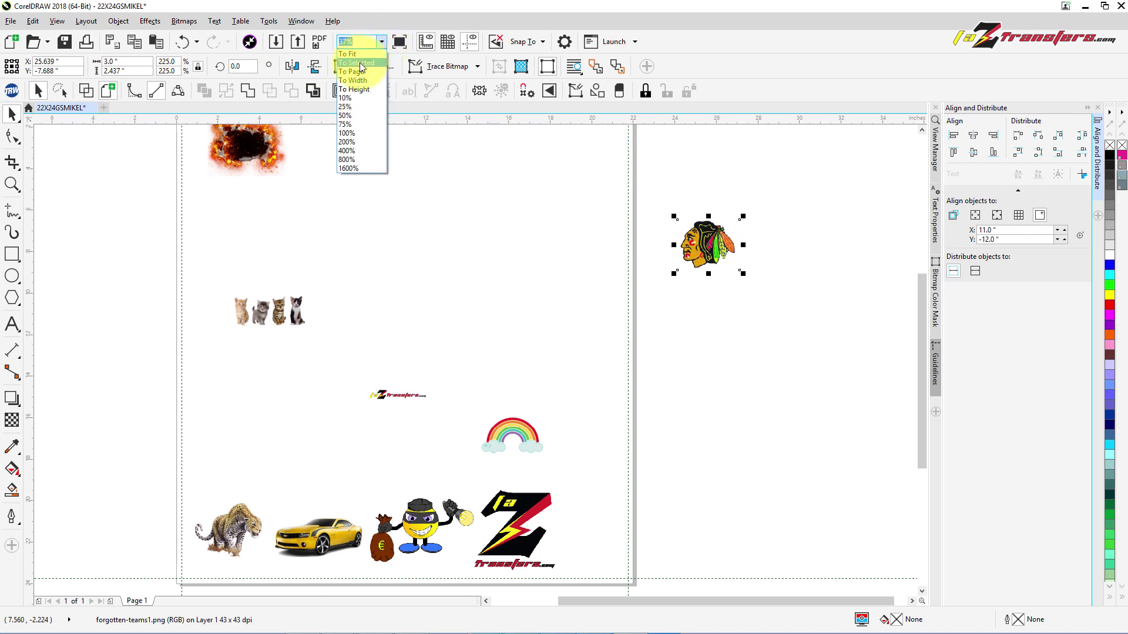
click(360, 64)
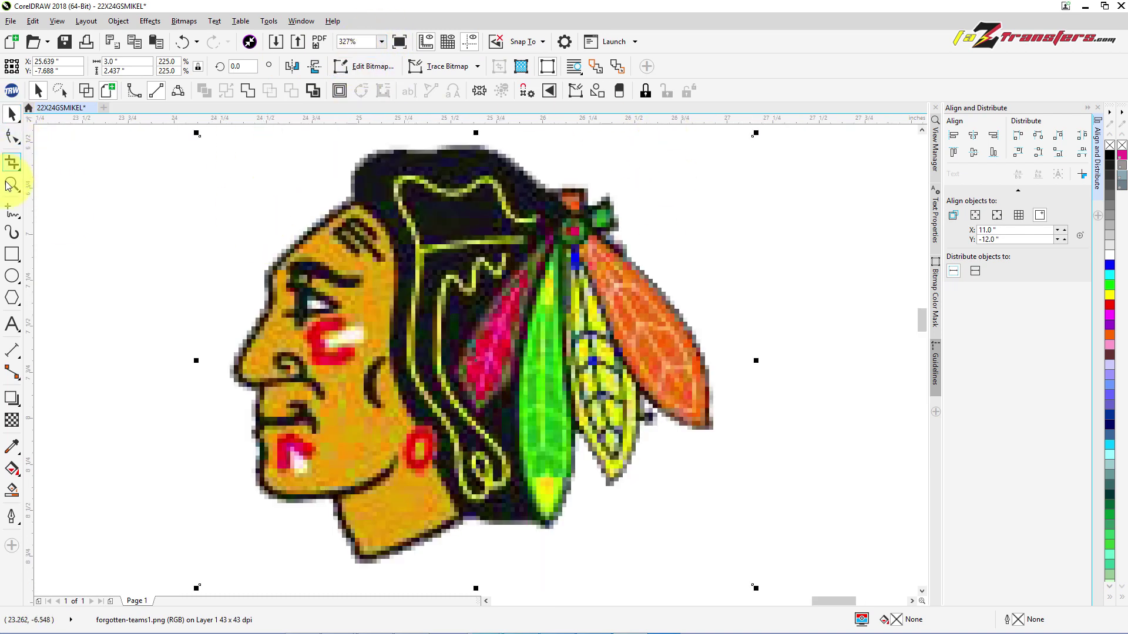
click(13, 165)
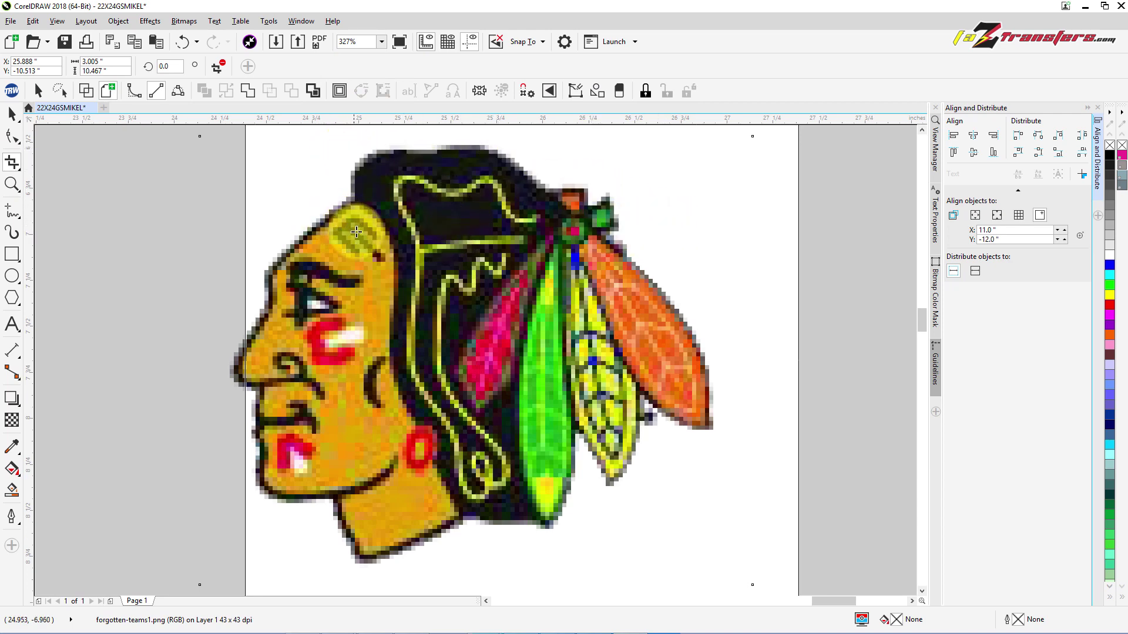
scroll(357, 232, down, 3)
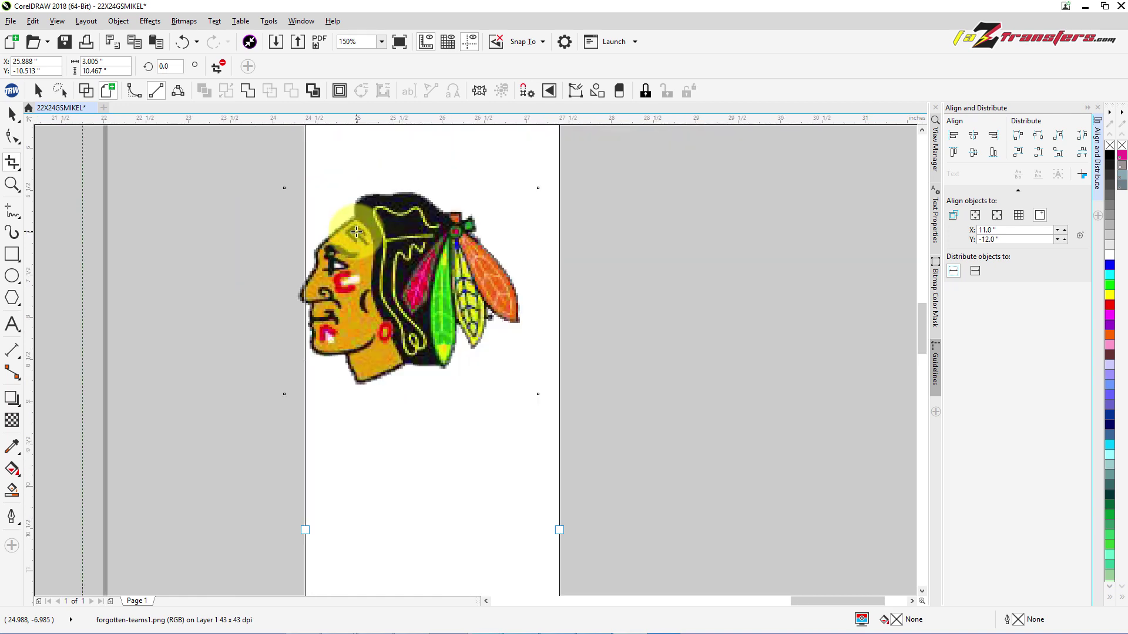
scroll(356, 232, down, 2)
scroll(356, 232, up, 1)
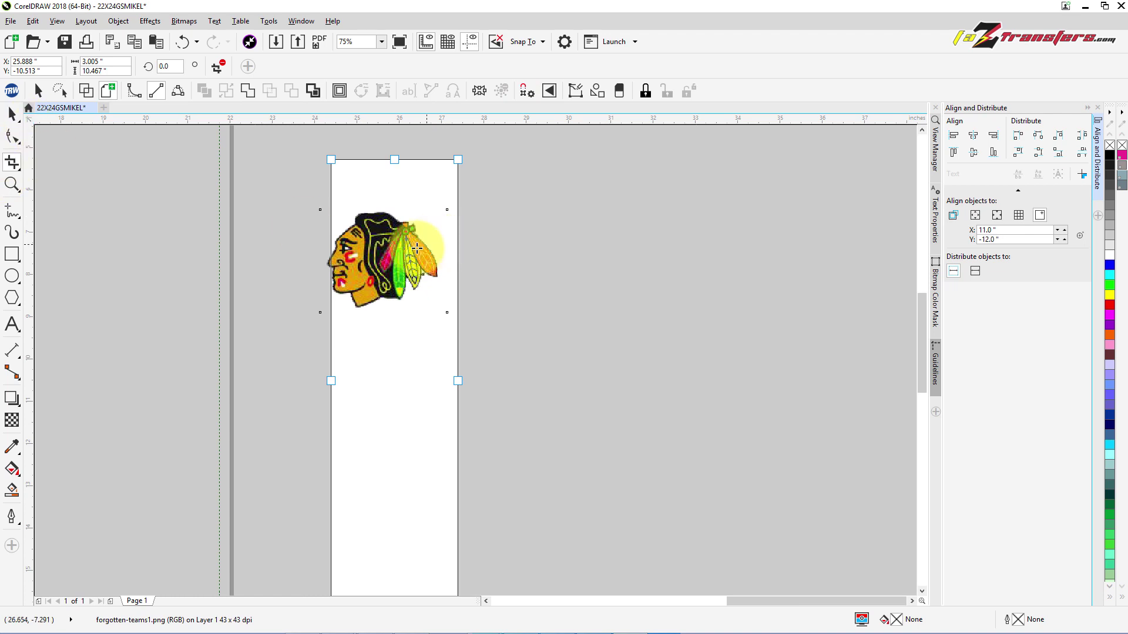
drag(393, 158, 389, 210)
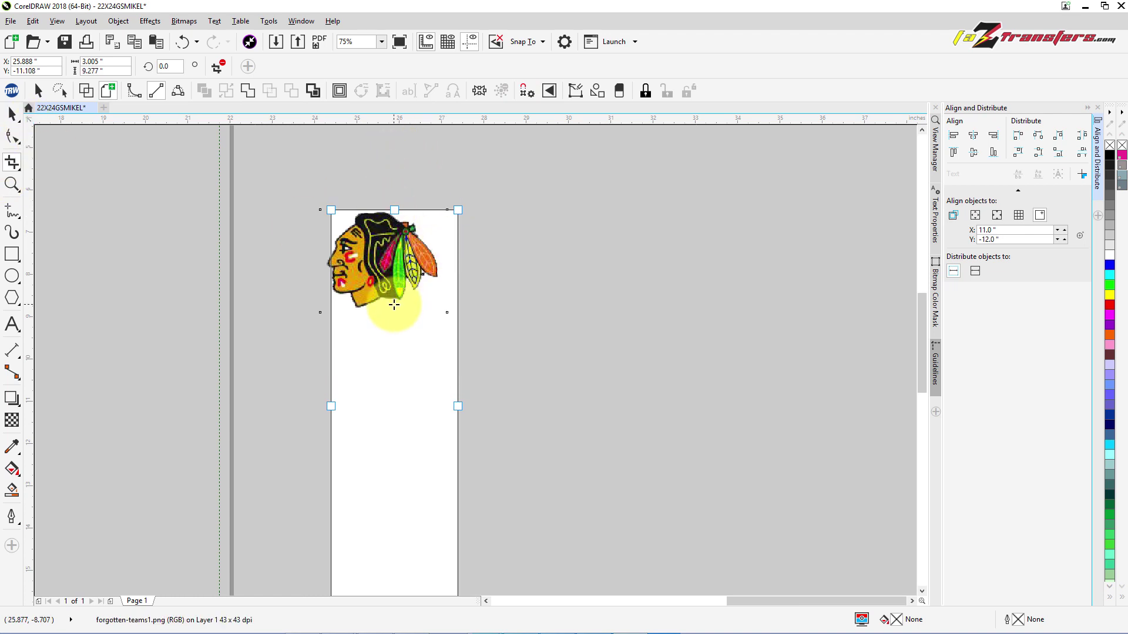
scroll(394, 304, down, 2)
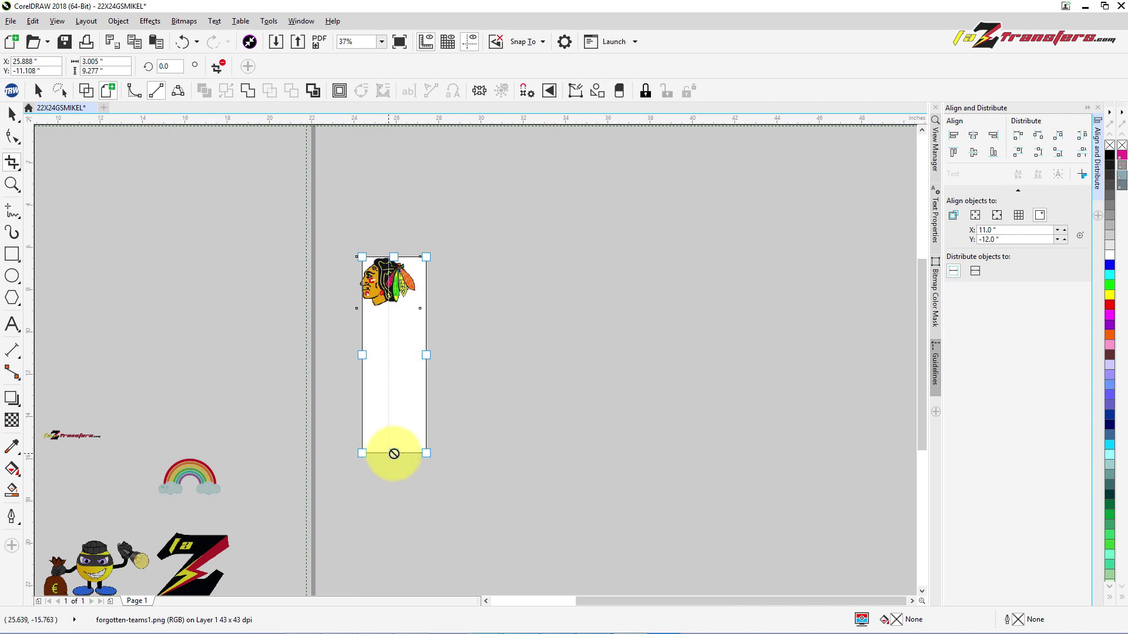
drag(394, 452, 411, 311)
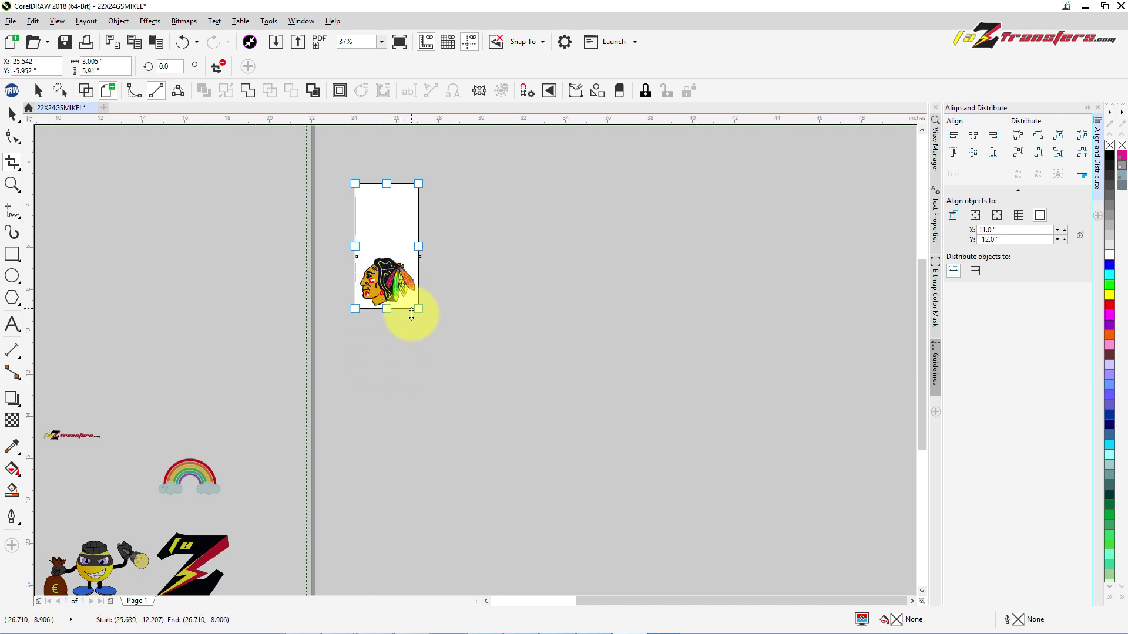
drag(385, 190, 390, 253)
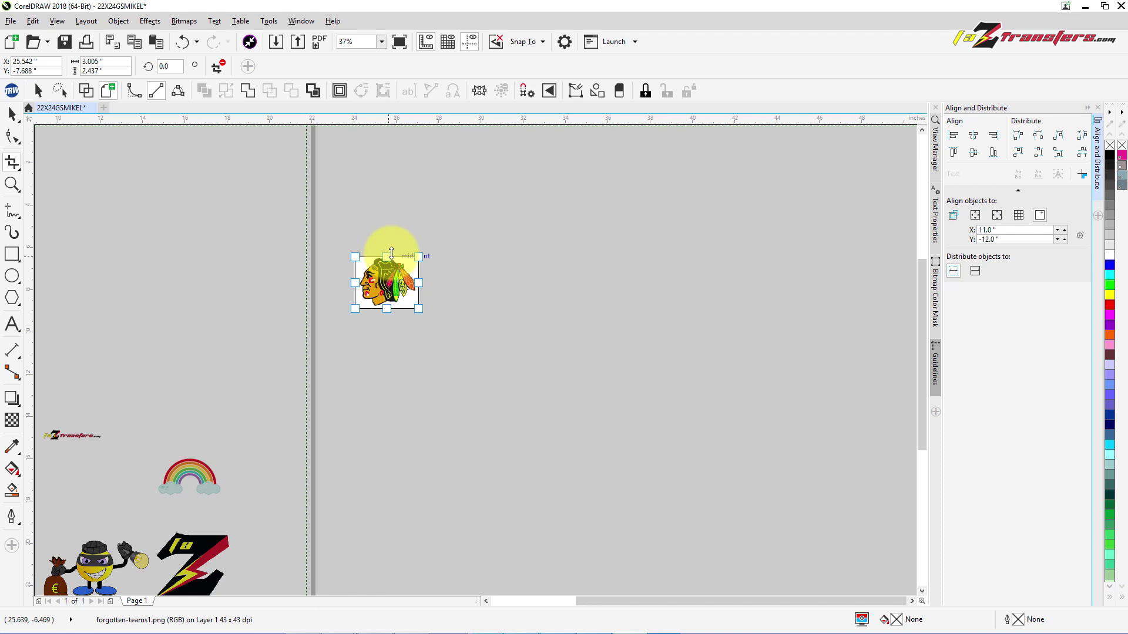
Tighten the crop frame around the feathered head to about 2.66 by 2.35 in, and apply the crop
click(12, 186)
click(389, 276)
click(495, 379)
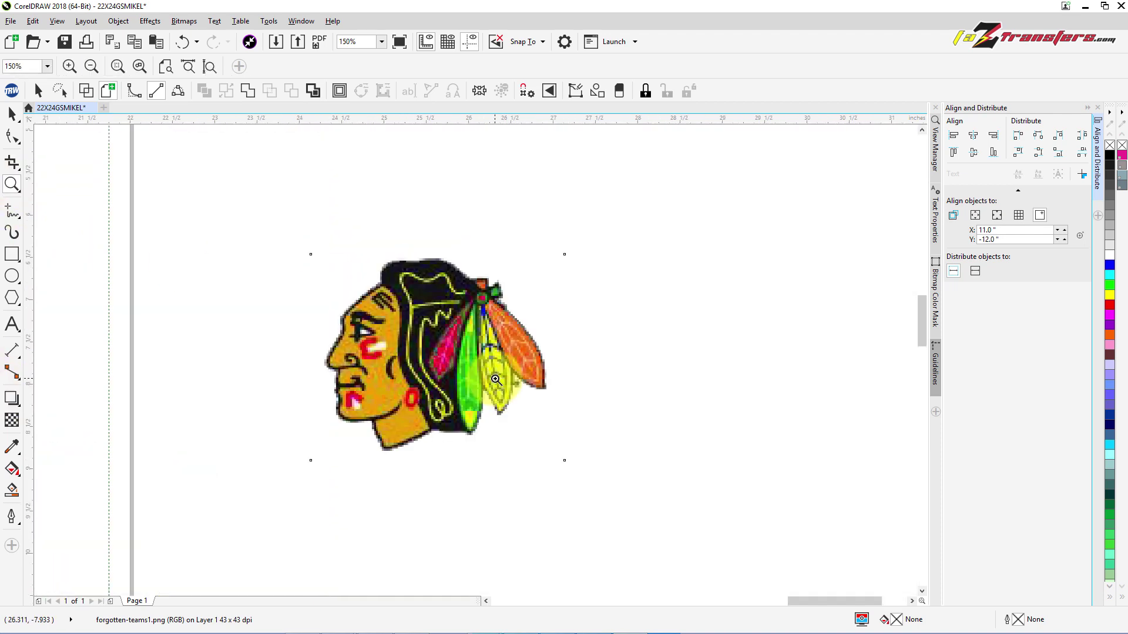
click(10, 163)
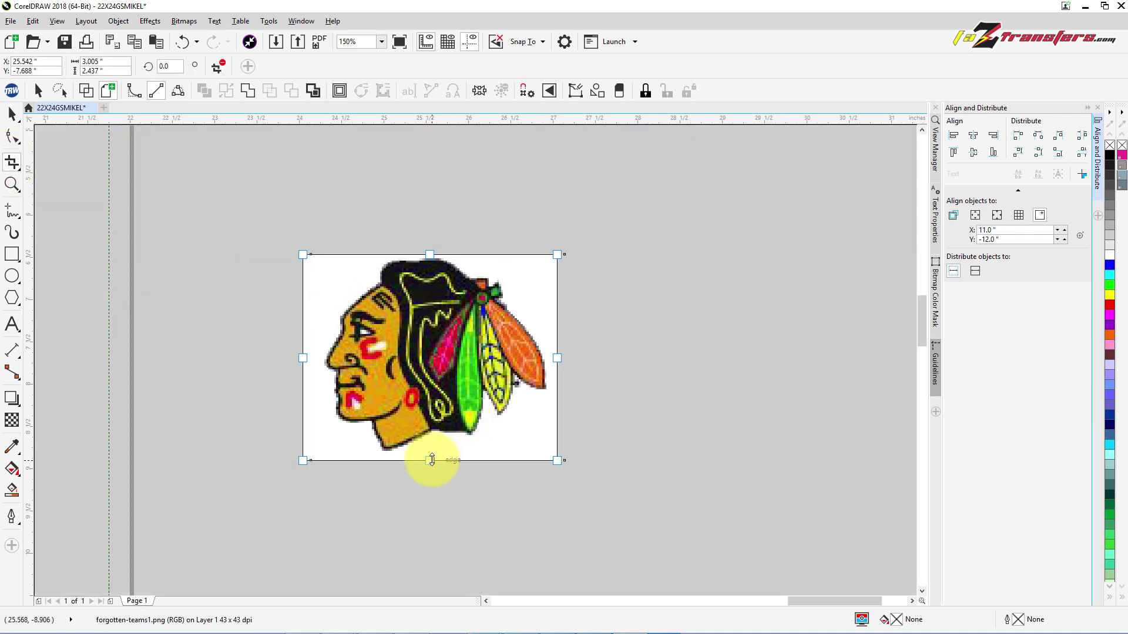
drag(432, 460, 437, 452)
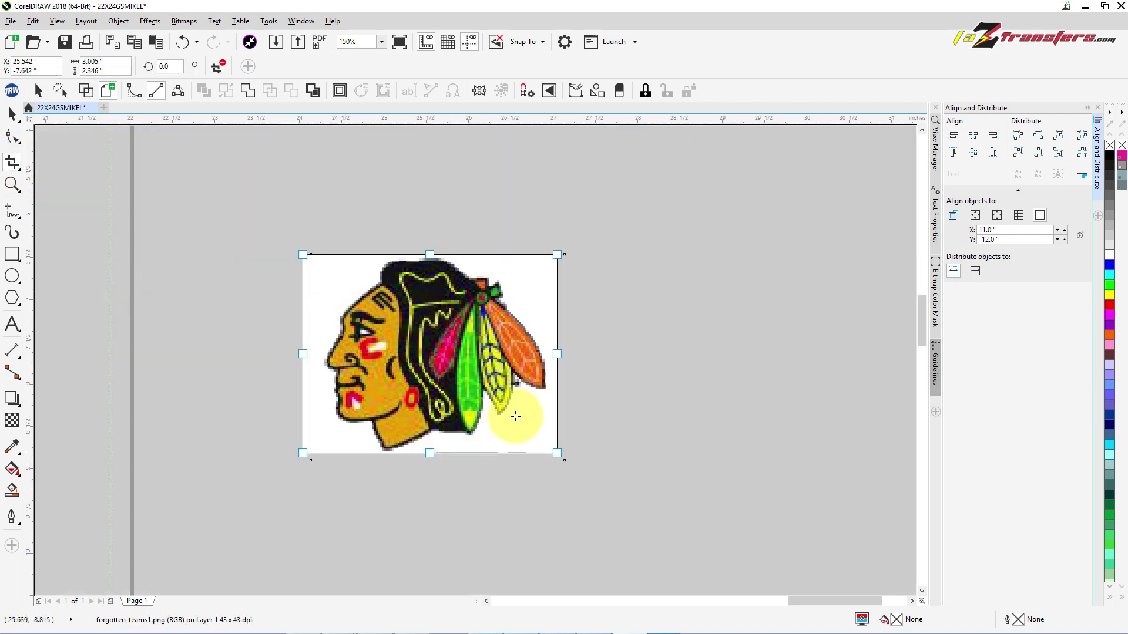
drag(557, 364, 549, 388)
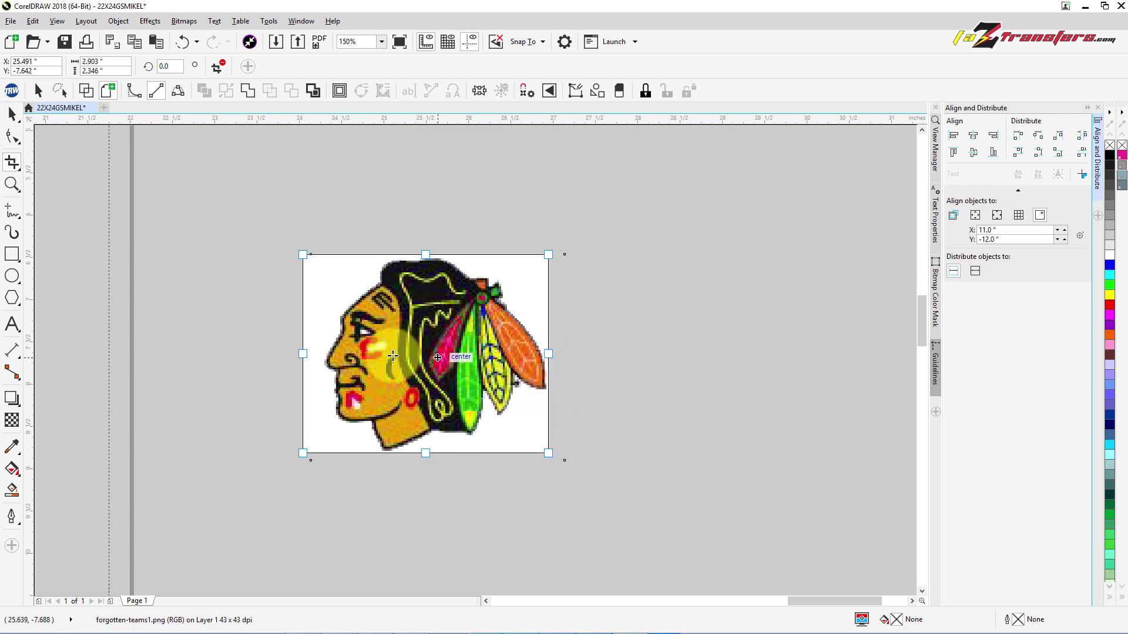
drag(302, 354, 323, 342)
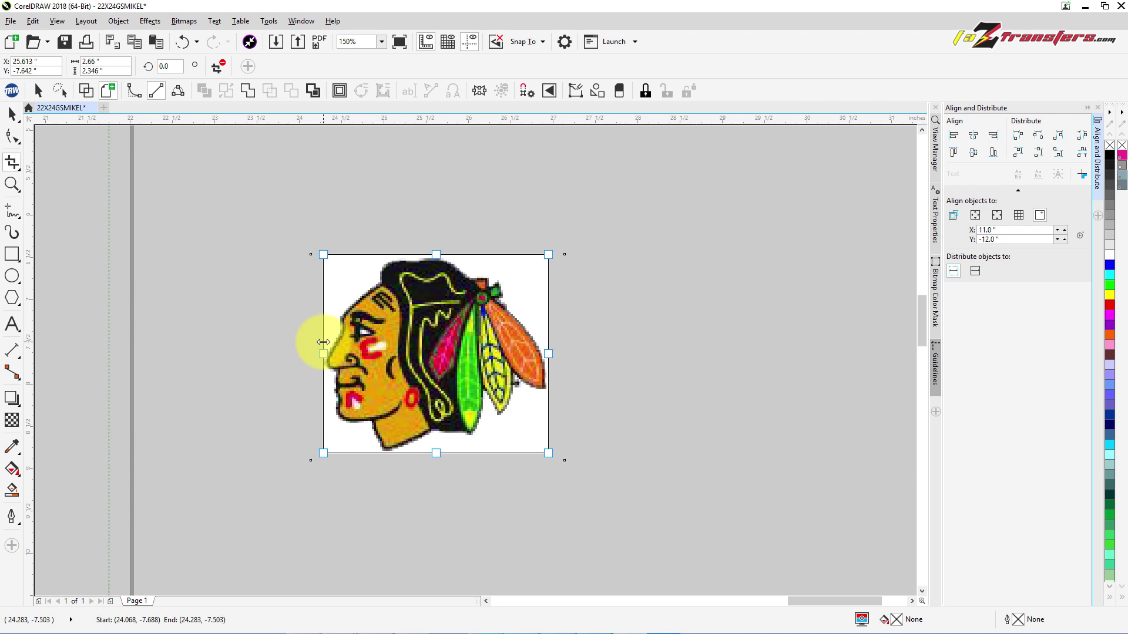
drag(443, 255, 444, 258)
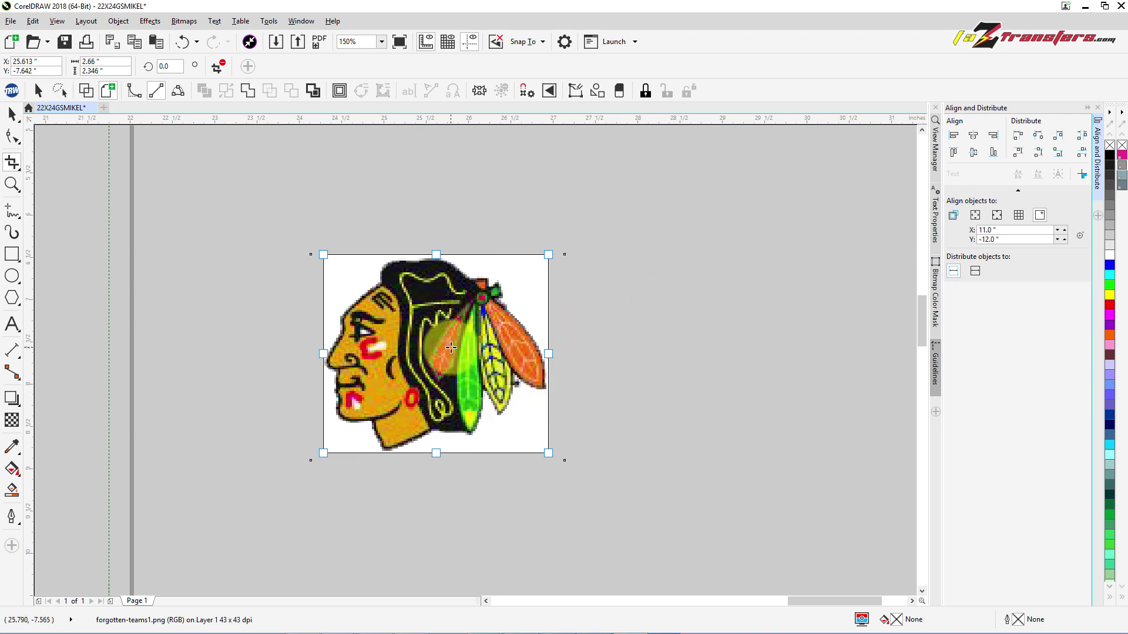
double_click(451, 348)
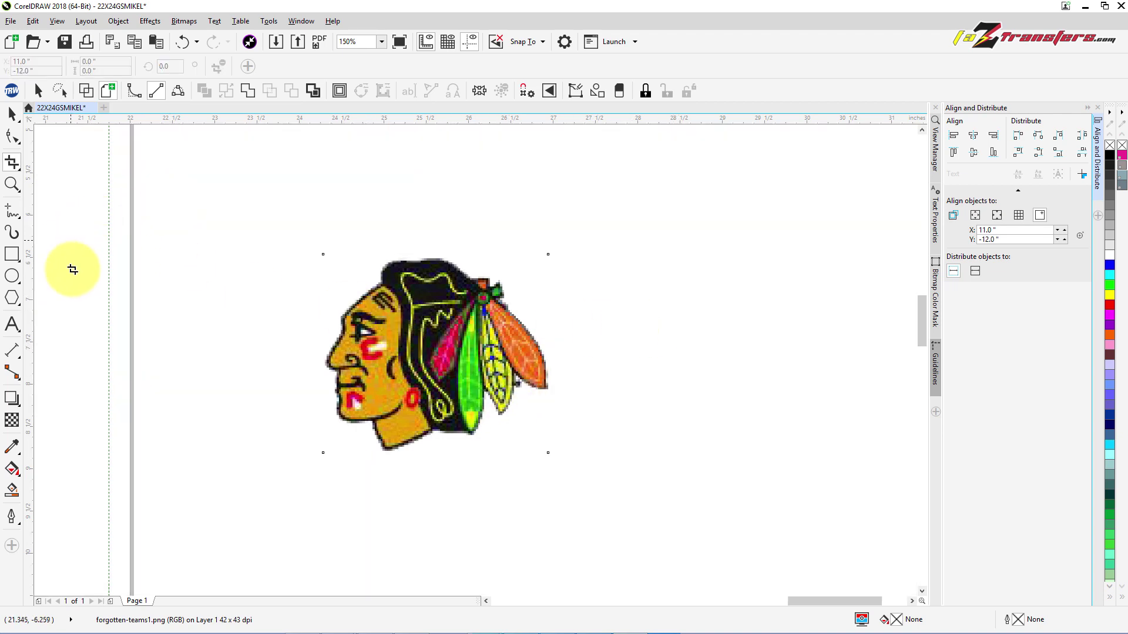
Place the cropped head right of the large Z logo in the page's bottom row, and place the burning flame directly above the head
click(382, 42)
click(349, 56)
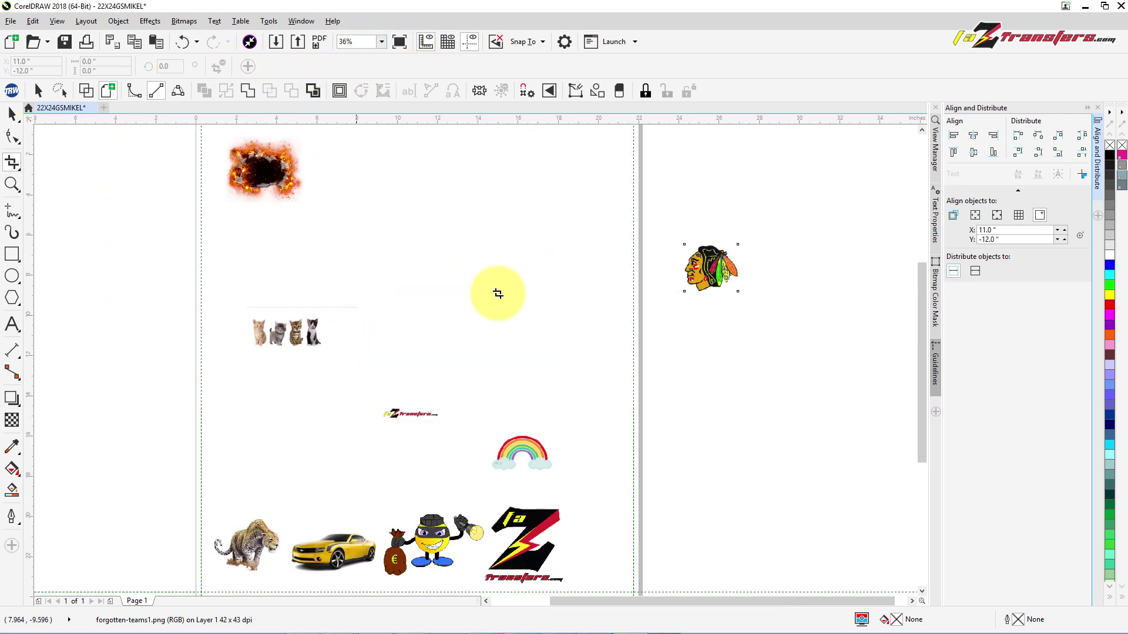
click(8, 109)
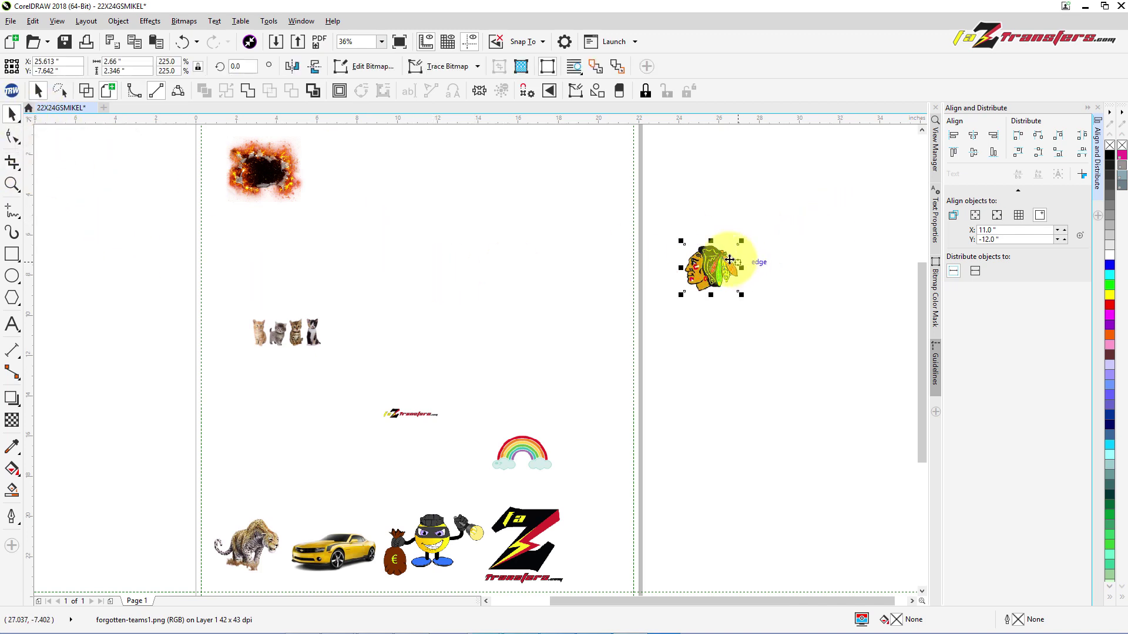
drag(727, 259, 619, 549)
click(284, 151)
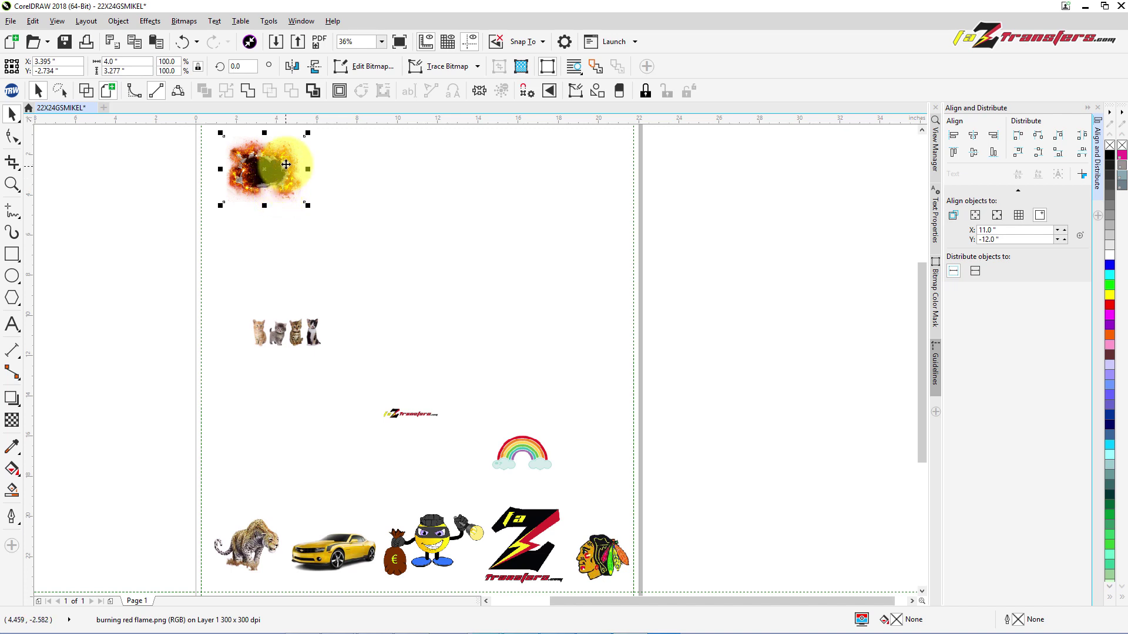
drag(287, 164, 616, 479)
Move the rainbow up into the empty upper area of the page, and place the small logo above the large Z logo, beside the flame
click(533, 450)
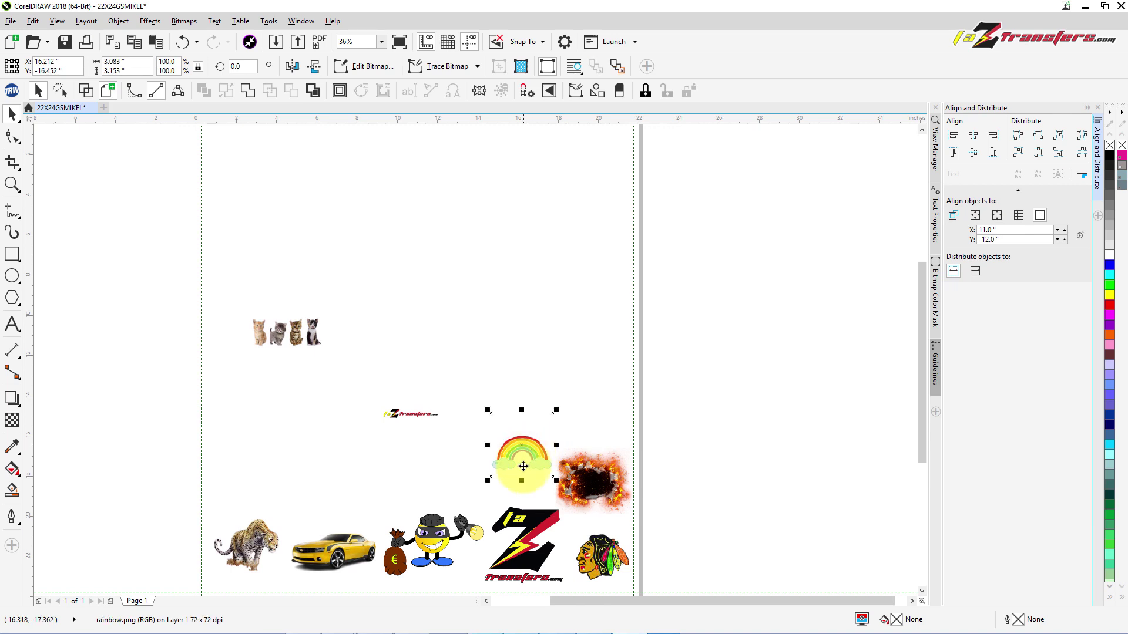
drag(523, 466, 460, 212)
click(389, 413)
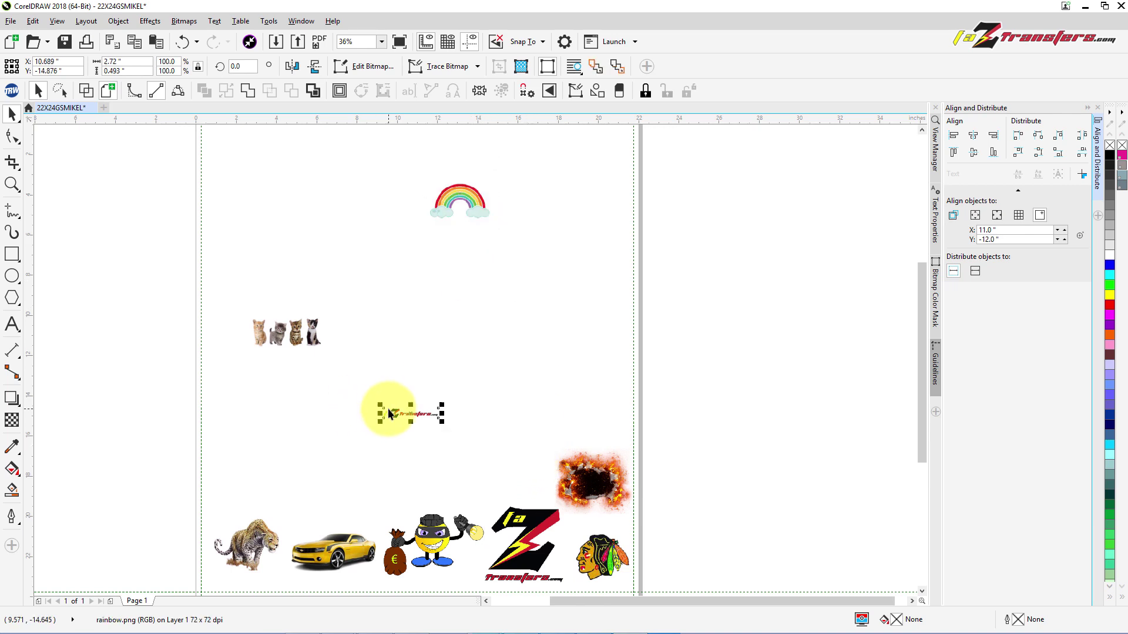
drag(389, 413, 517, 480)
Move the four kittens off the page beyond the right margin, and place the rainbow below them
click(285, 336)
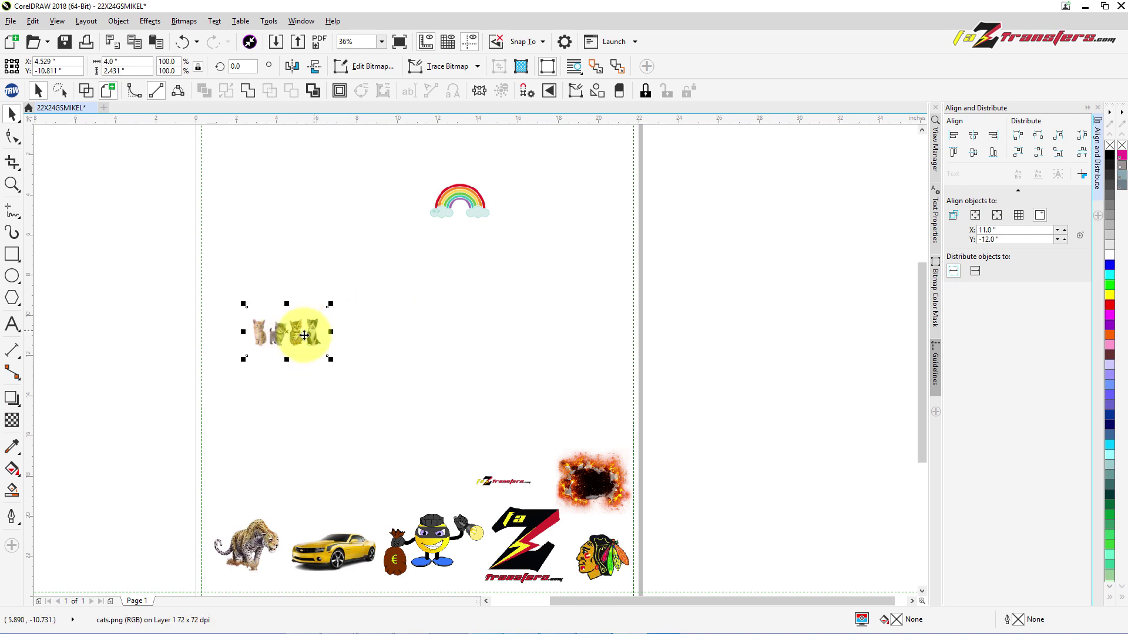
drag(293, 335, 745, 195)
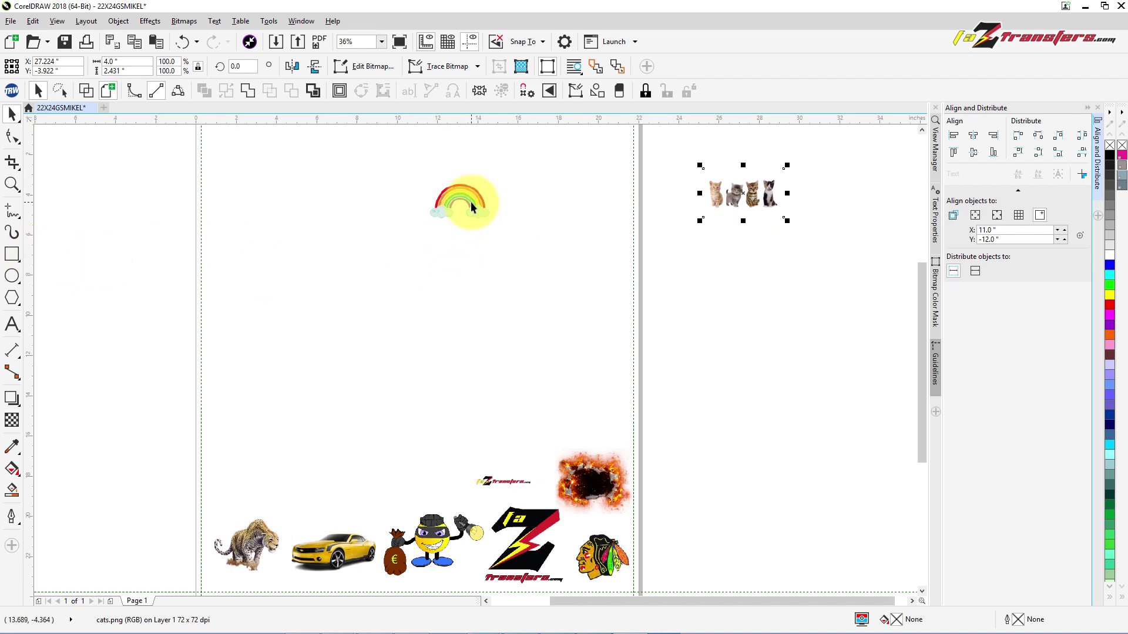
drag(471, 203, 756, 290)
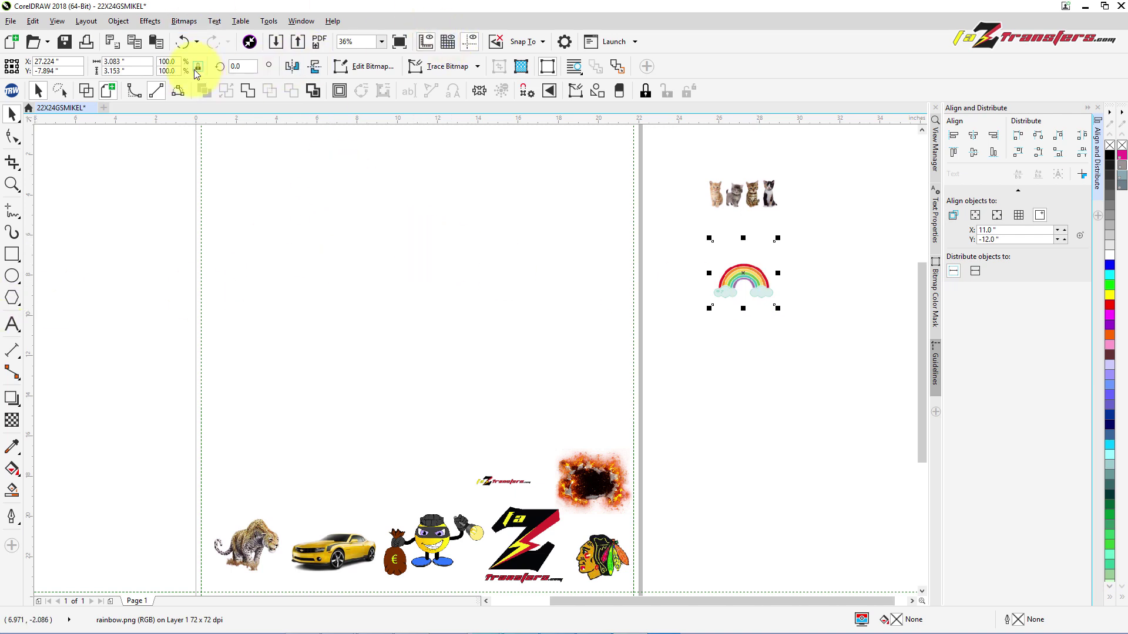
Crop the rainbow closely around its arc and clouds to about 2.9 by 1.7 in
click(383, 42)
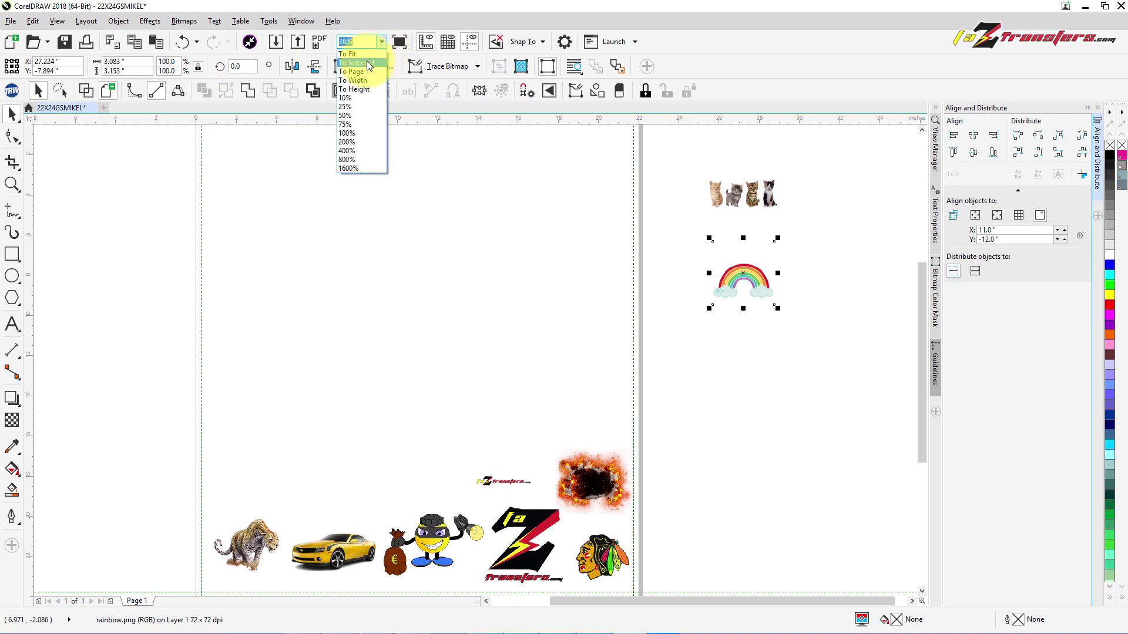
click(367, 62)
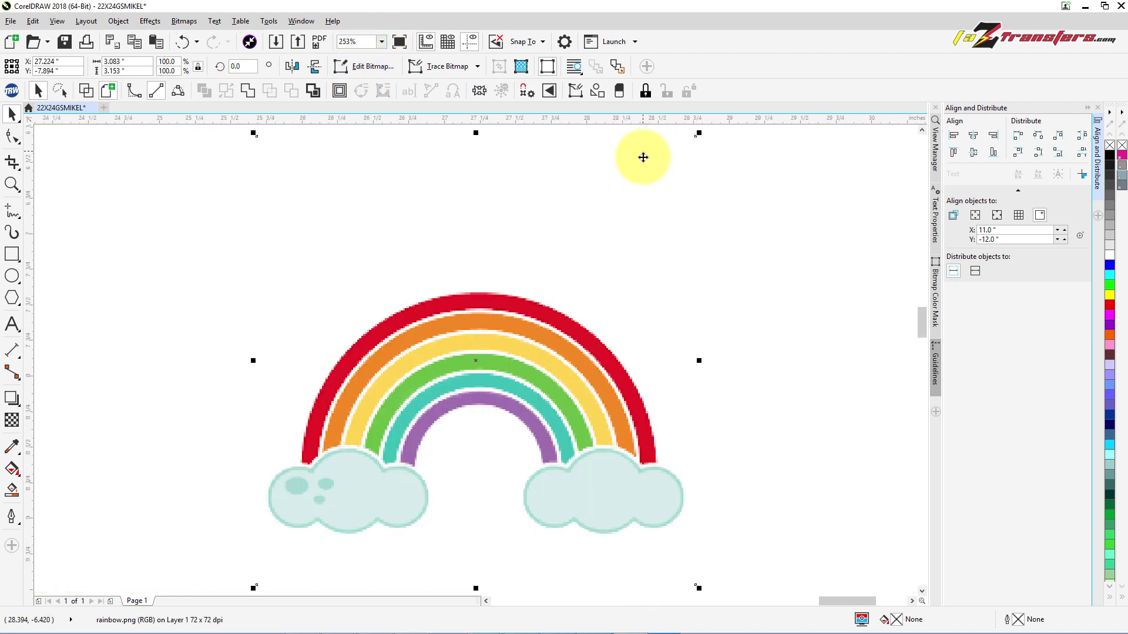
click(13, 164)
drag(274, 266, 686, 538)
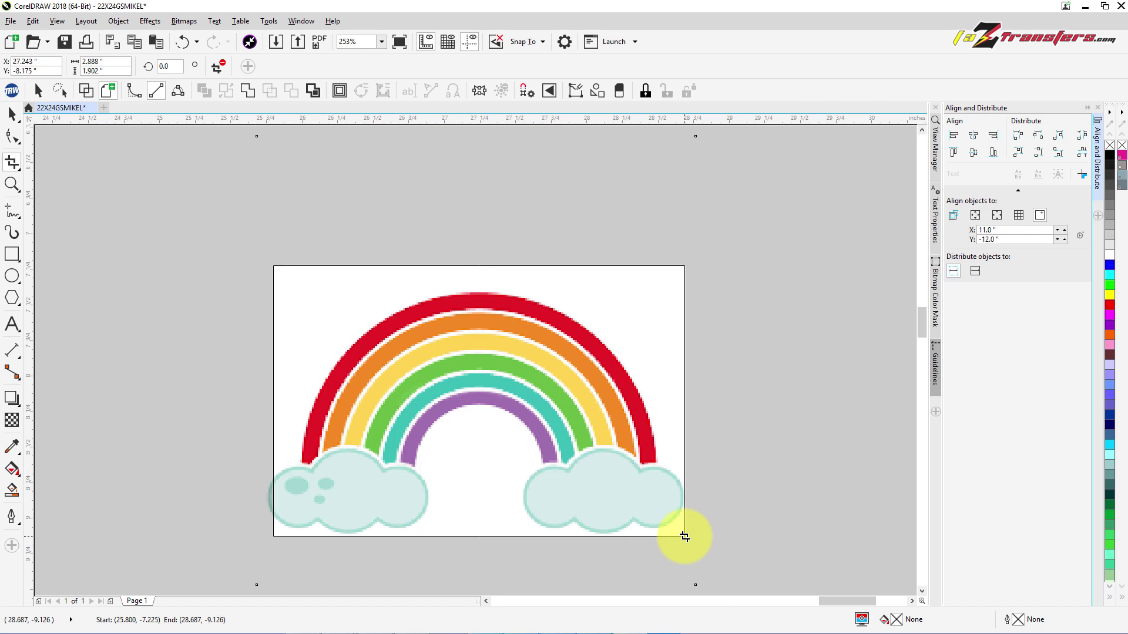
drag(685, 537, 685, 536)
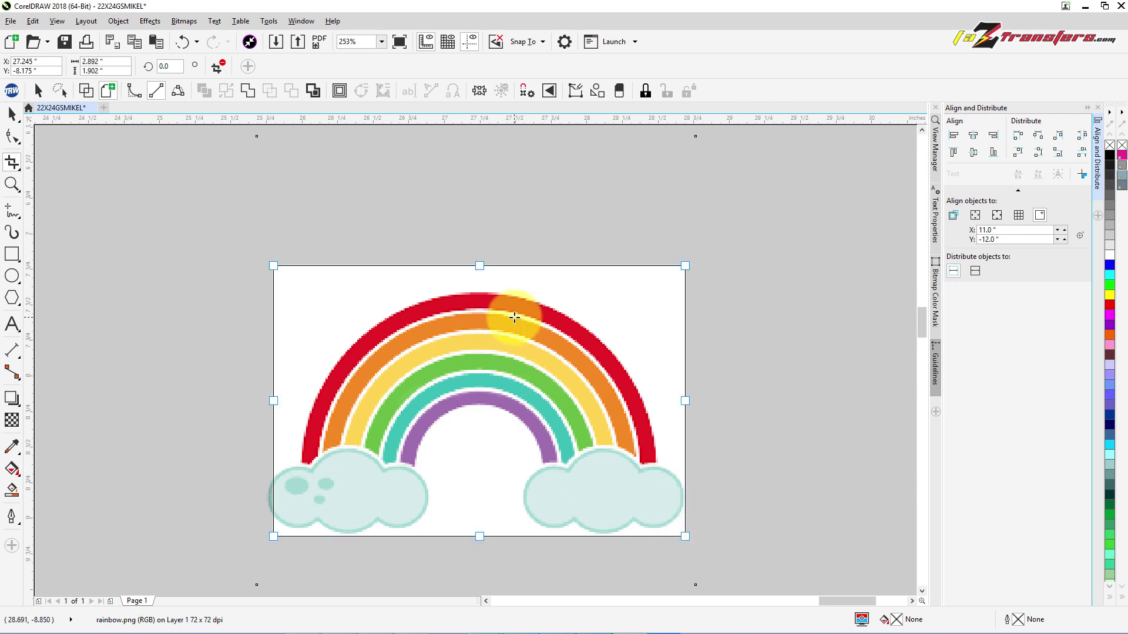
drag(476, 265, 483, 290)
drag(273, 413, 266, 413)
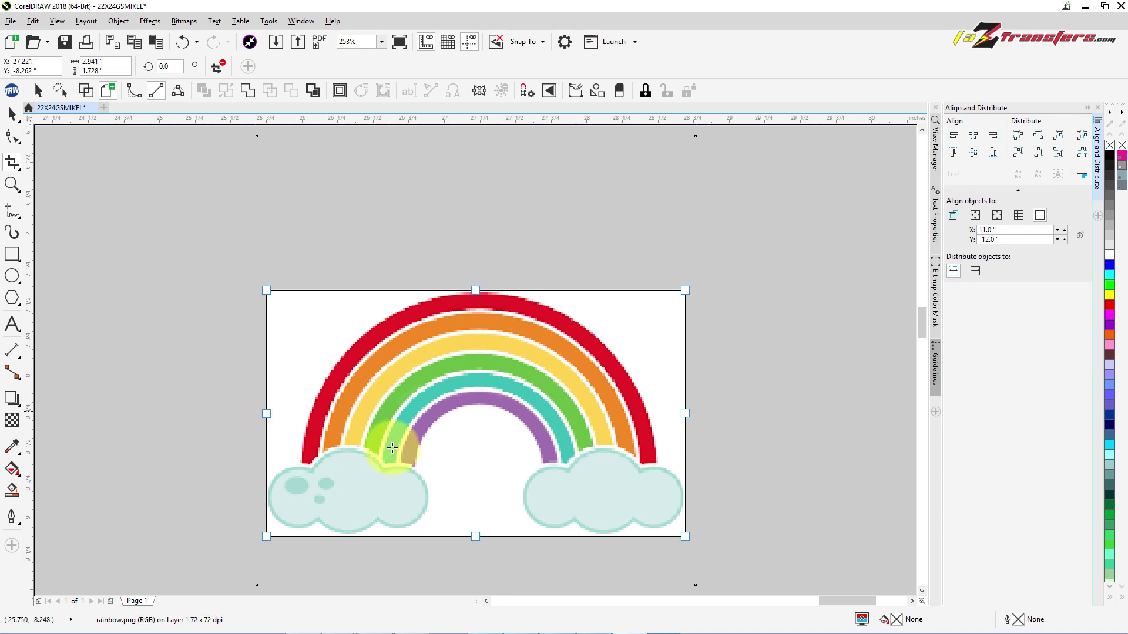
double_click(565, 412)
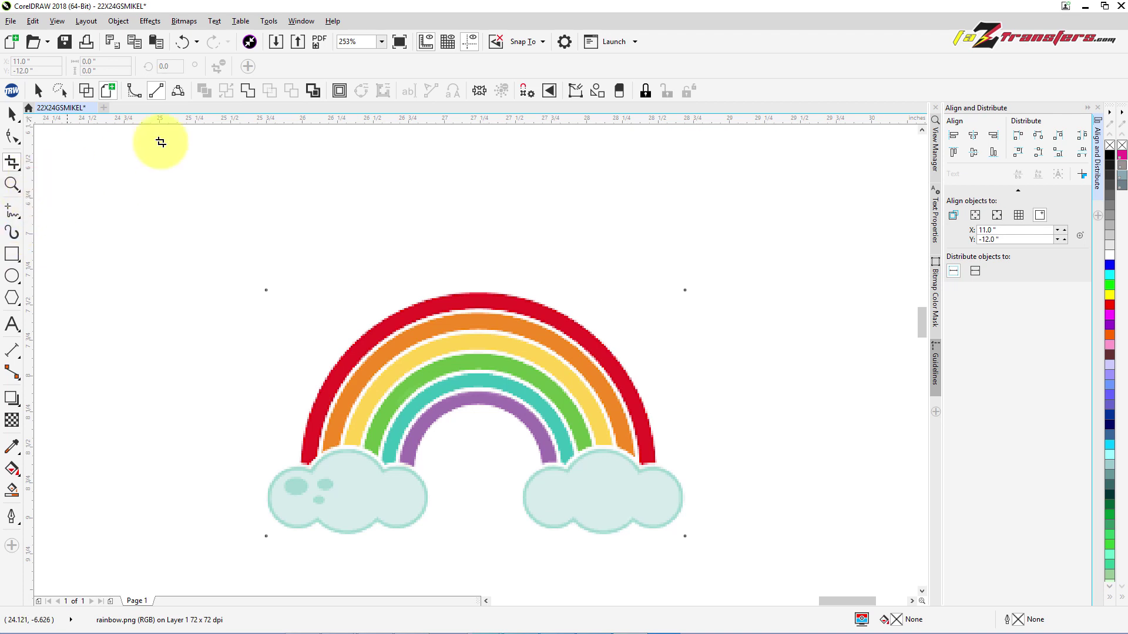
click(381, 41)
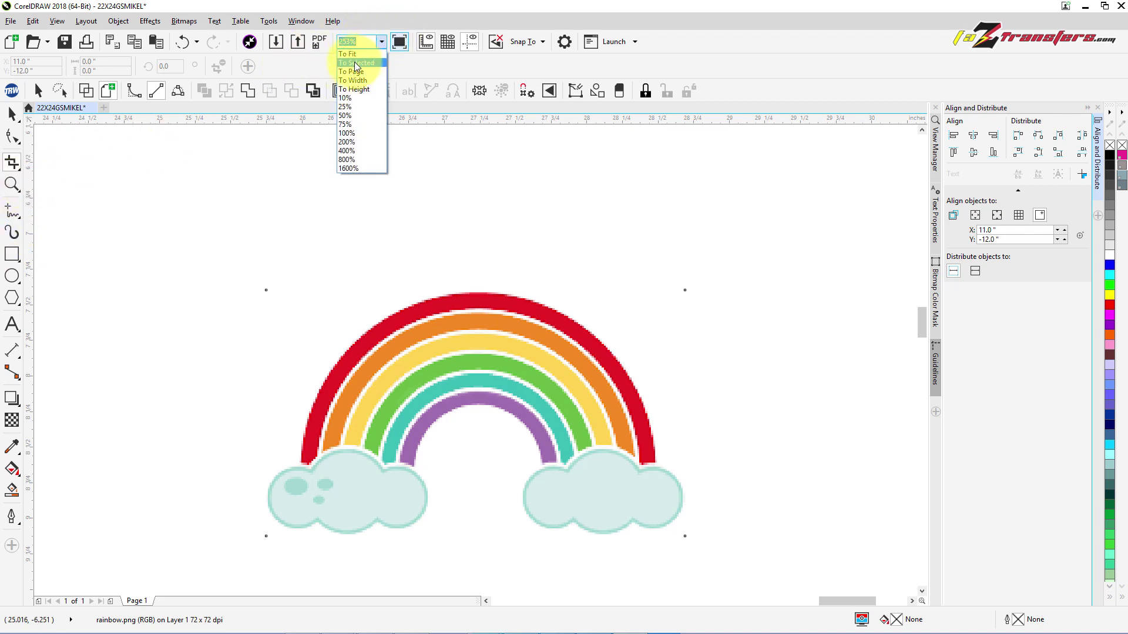
click(352, 54)
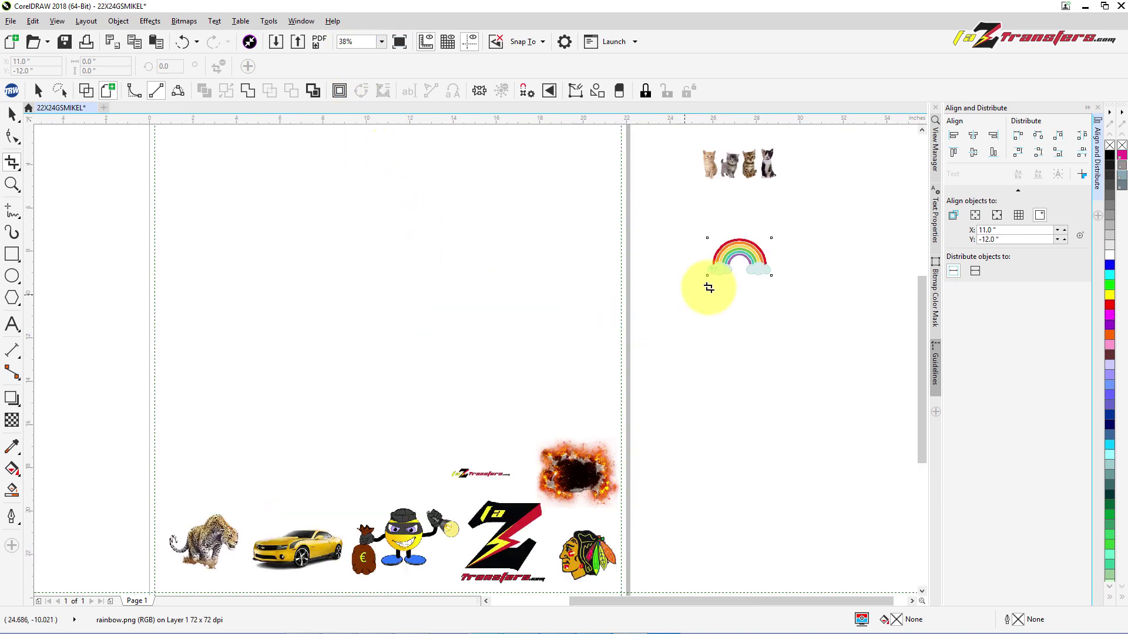
Move the cropped rainbow onto the page, above the masked money-bag character and beside the small logo
click(11, 111)
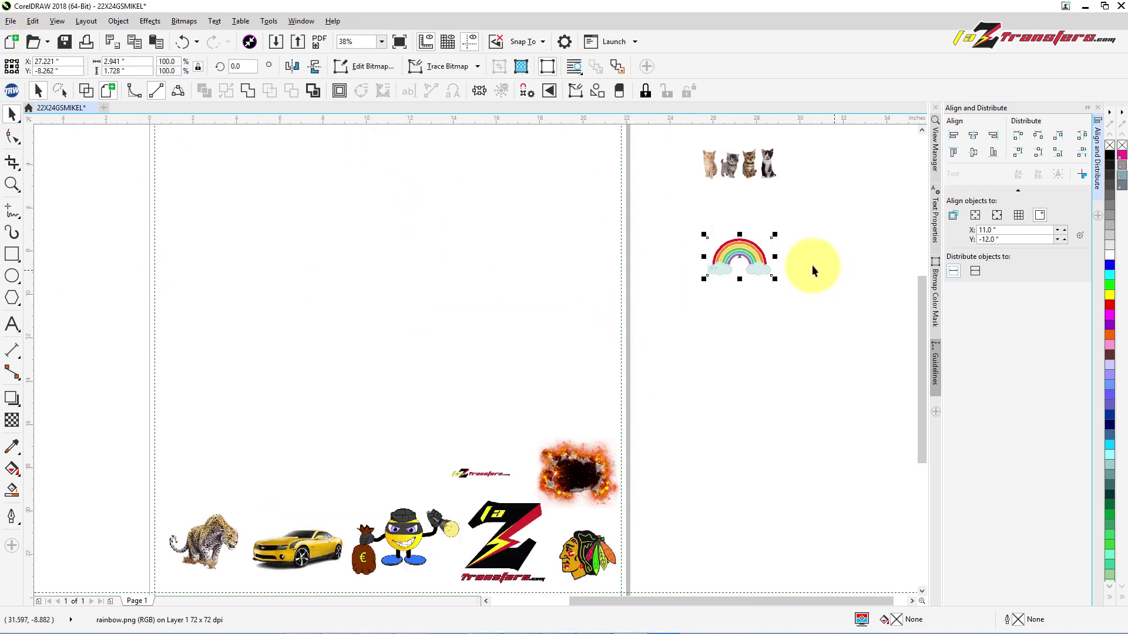
drag(762, 251, 419, 467)
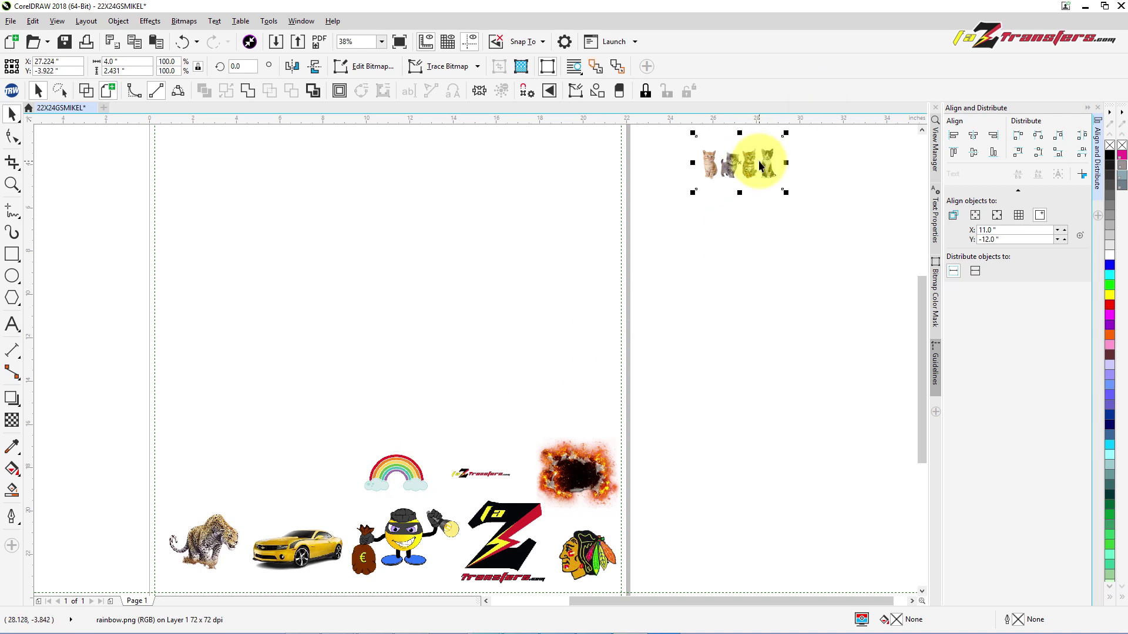
Crop the four-kittens image closely around the cats to about 3.4 by 1.4 in
click(381, 45)
click(359, 65)
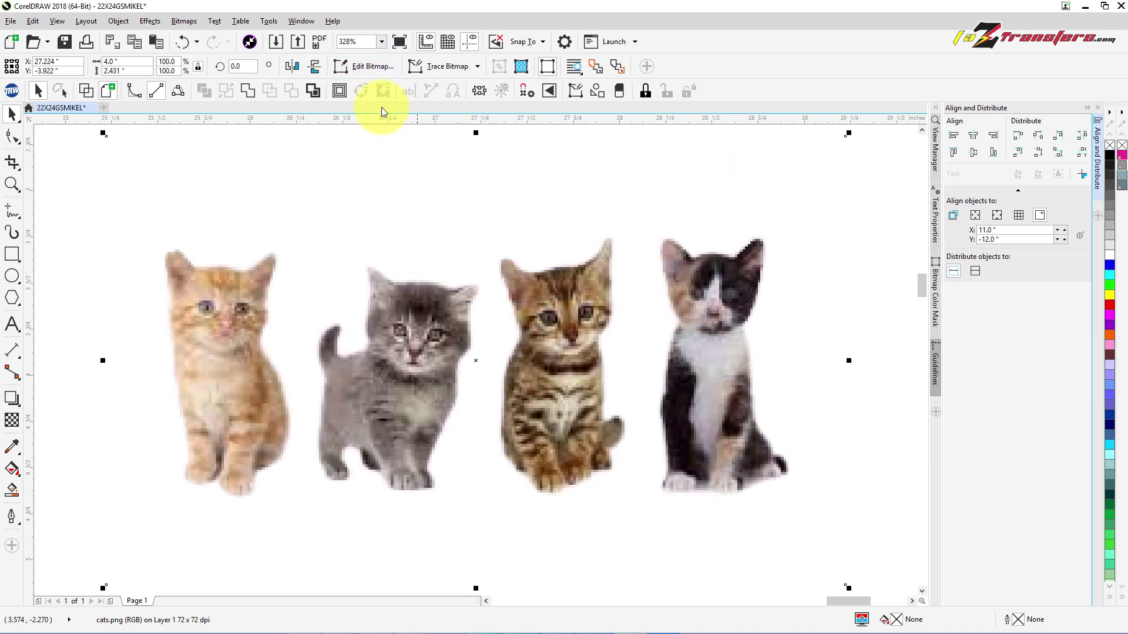
click(11, 163)
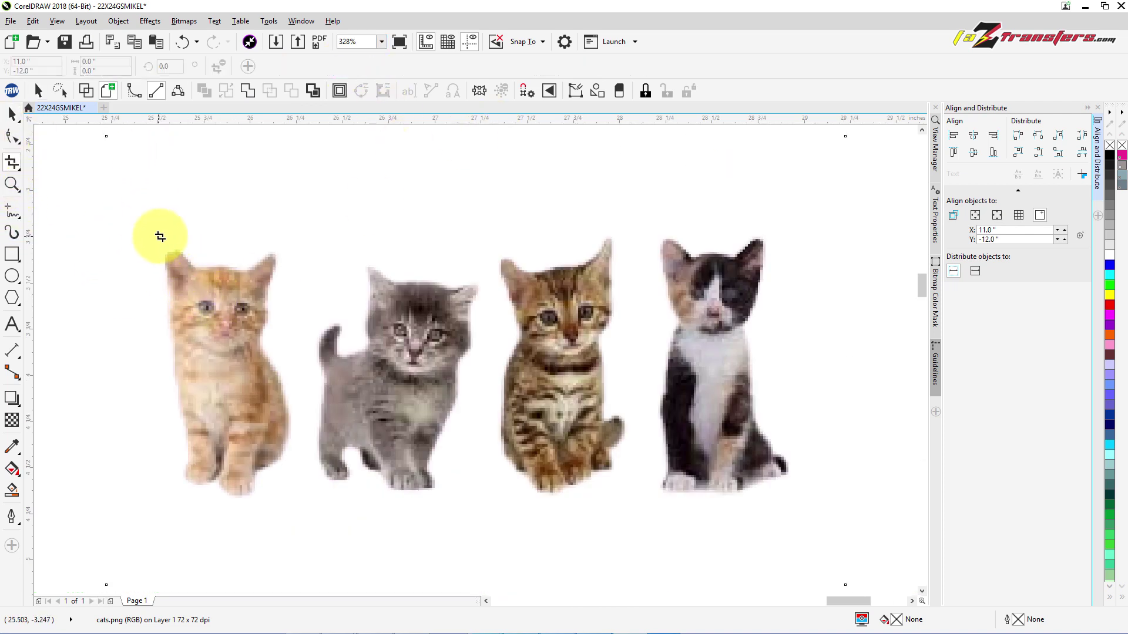
drag(162, 236, 792, 500)
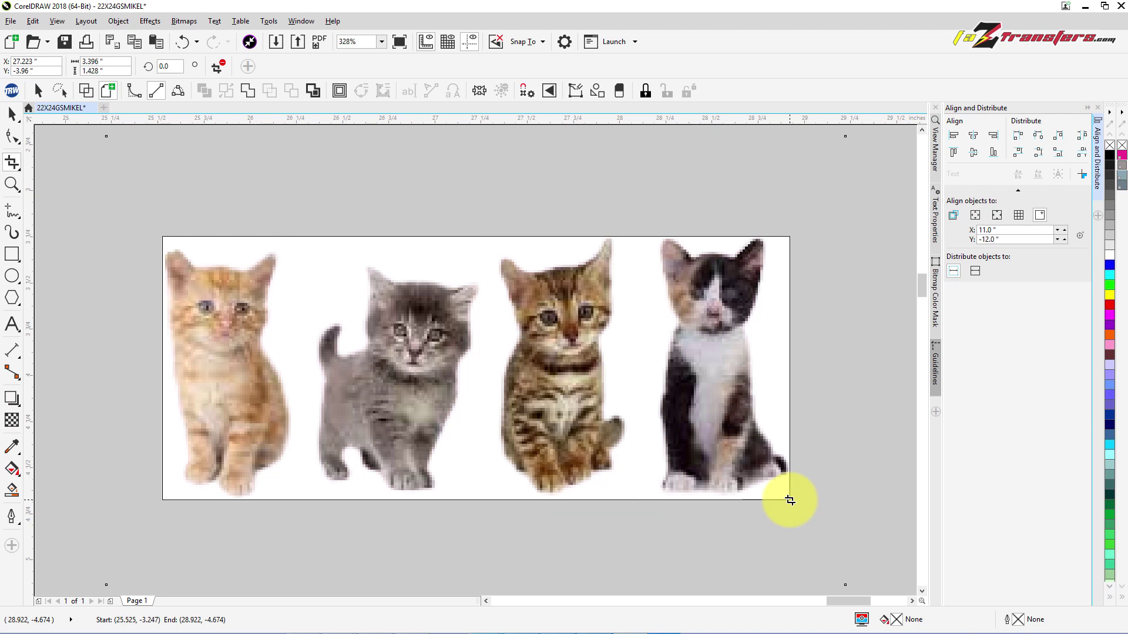
drag(790, 501, 789, 500)
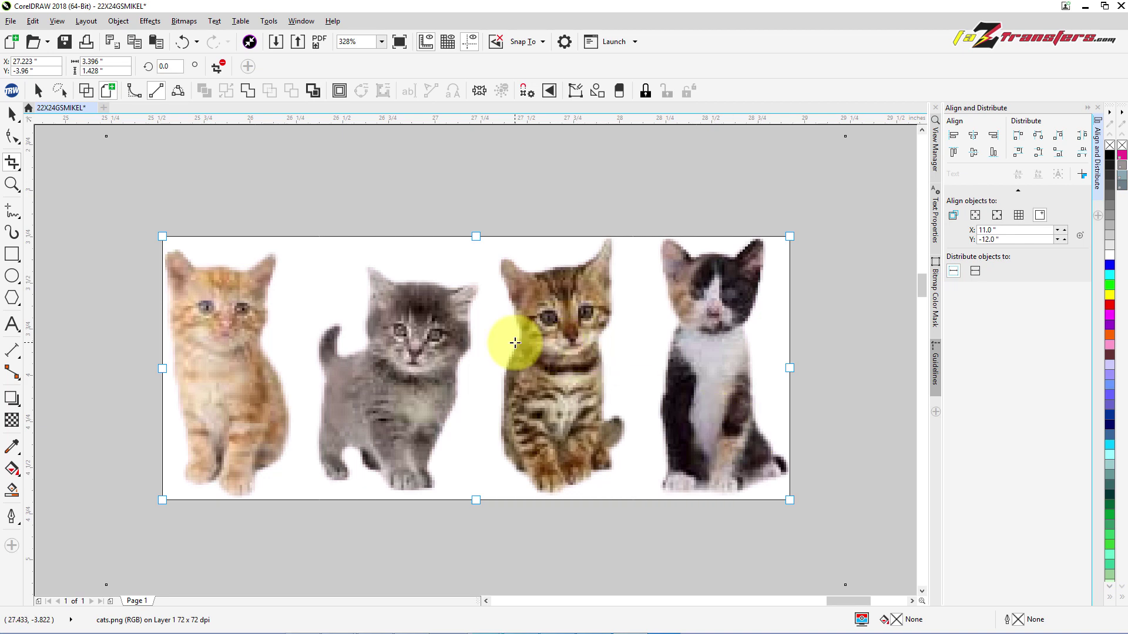
double_click(515, 342)
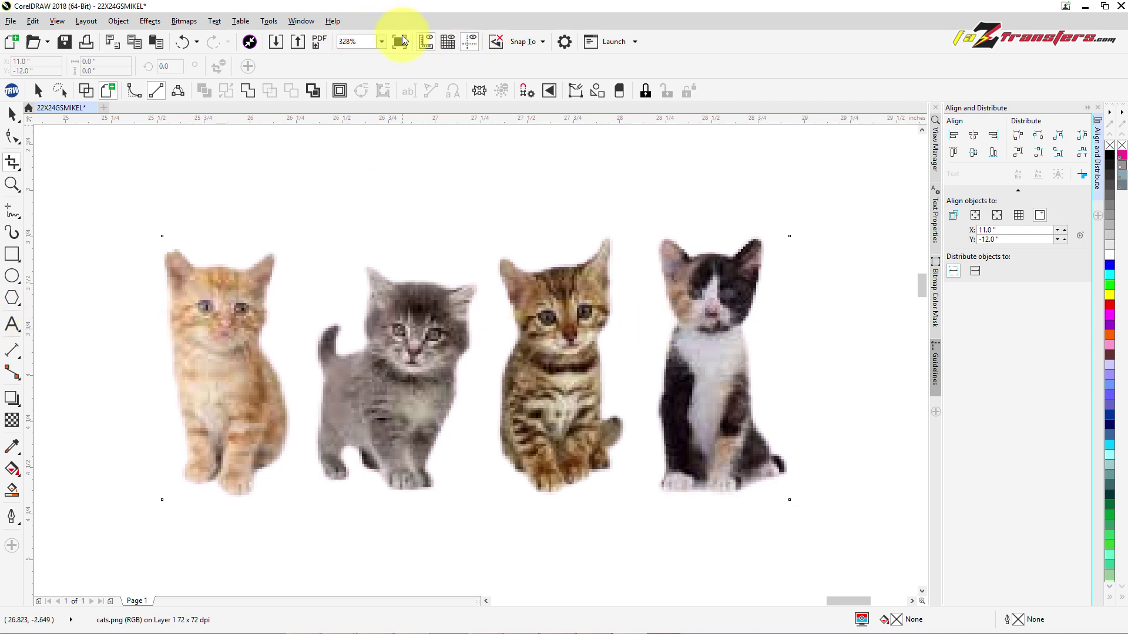
Move the cropped kittens onto the page and into its upper-left corner, against the margin guidelines
click(374, 40)
click(383, 42)
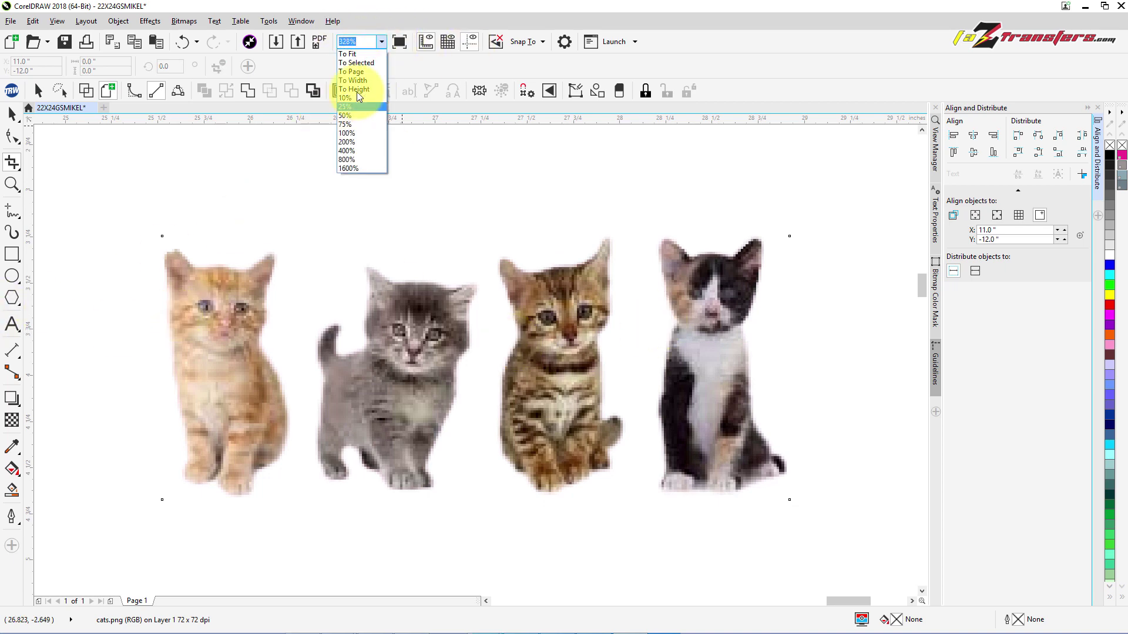
click(367, 47)
click(382, 42)
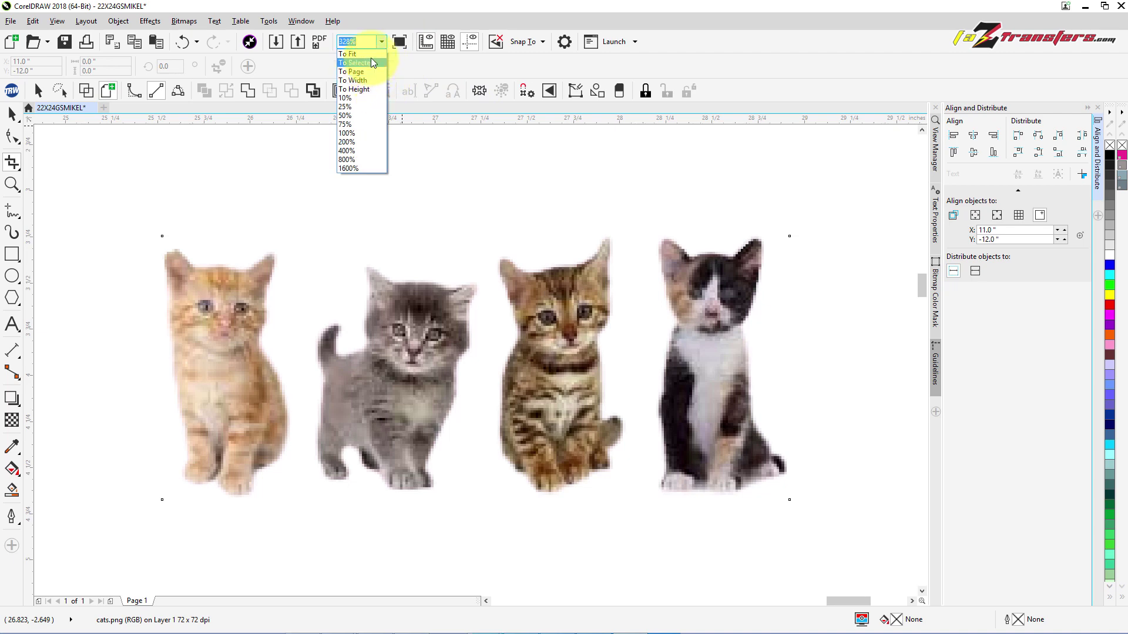
click(363, 59)
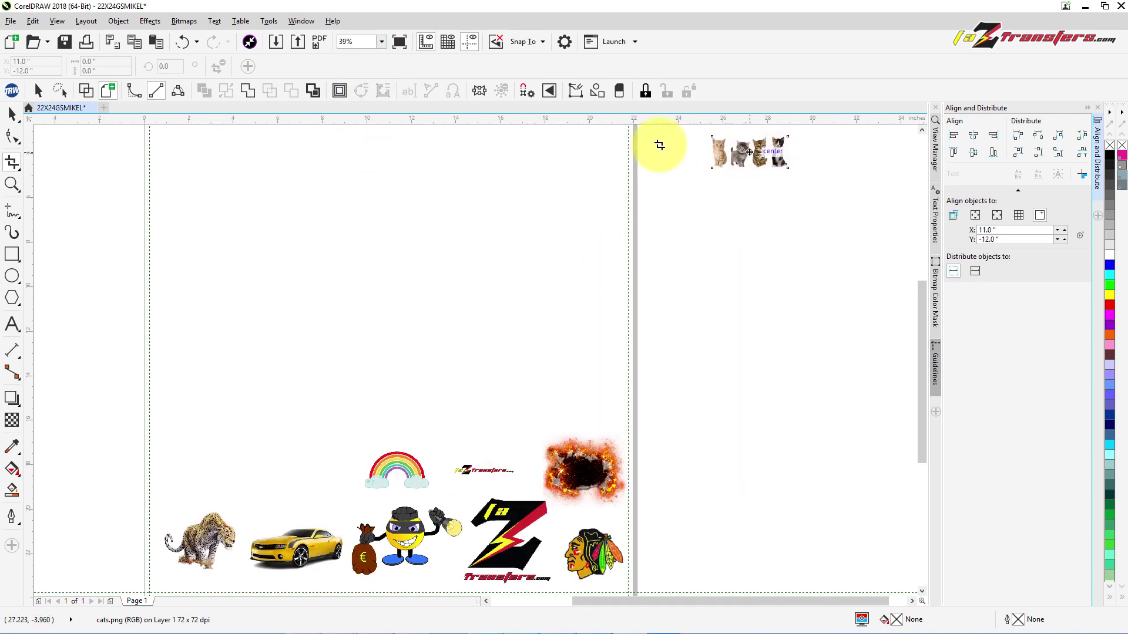
click(11, 115)
drag(764, 151, 317, 470)
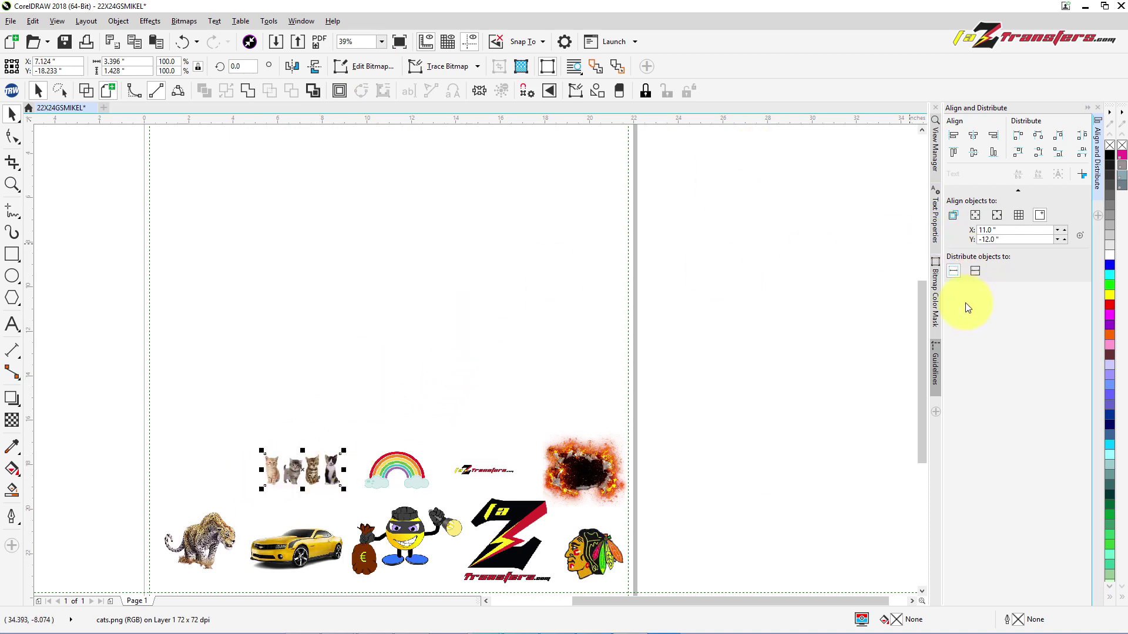
drag(922, 315, 900, 307)
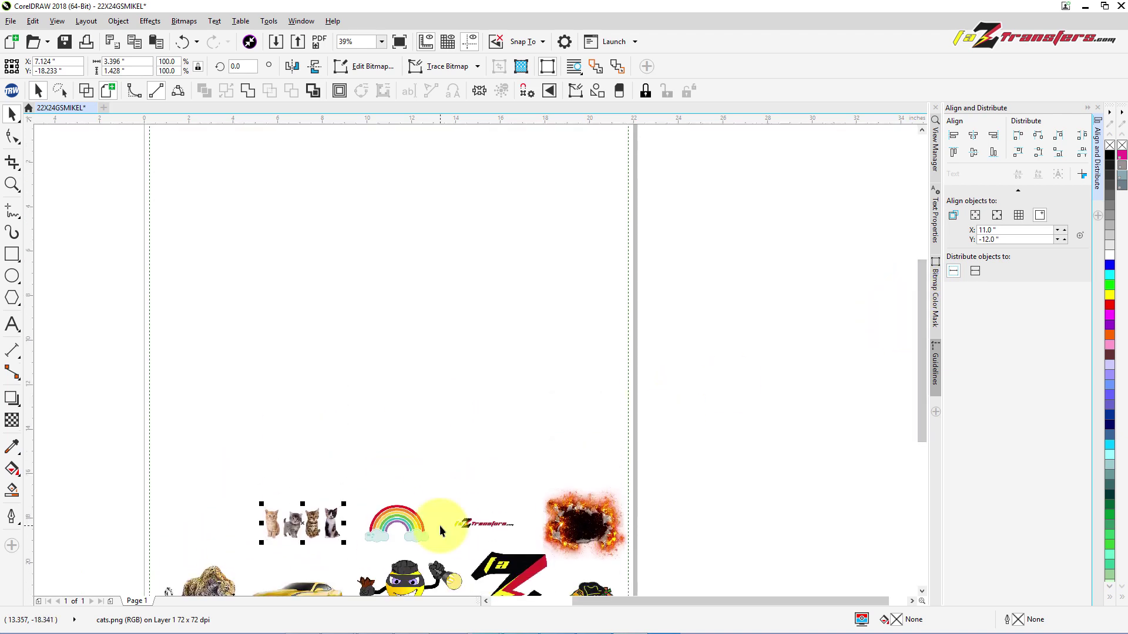
drag(319, 525, 207, 172)
drag(920, 303, 924, 274)
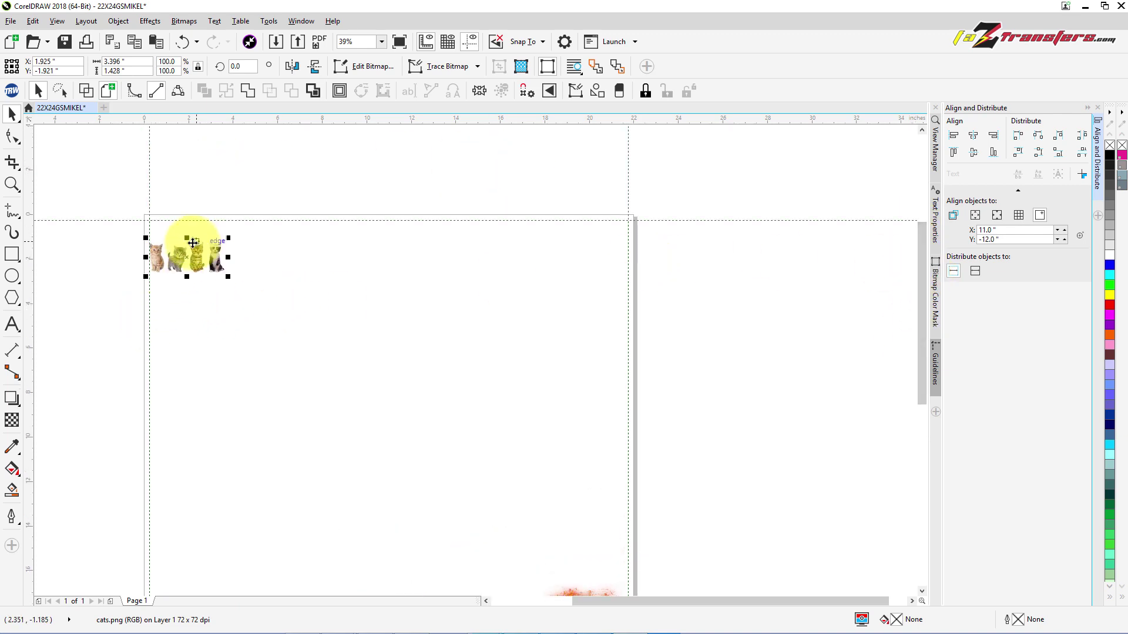
drag(194, 259, 198, 246)
Move the rainbow up to the left margin, directly below the kittens
drag(921, 254, 909, 305)
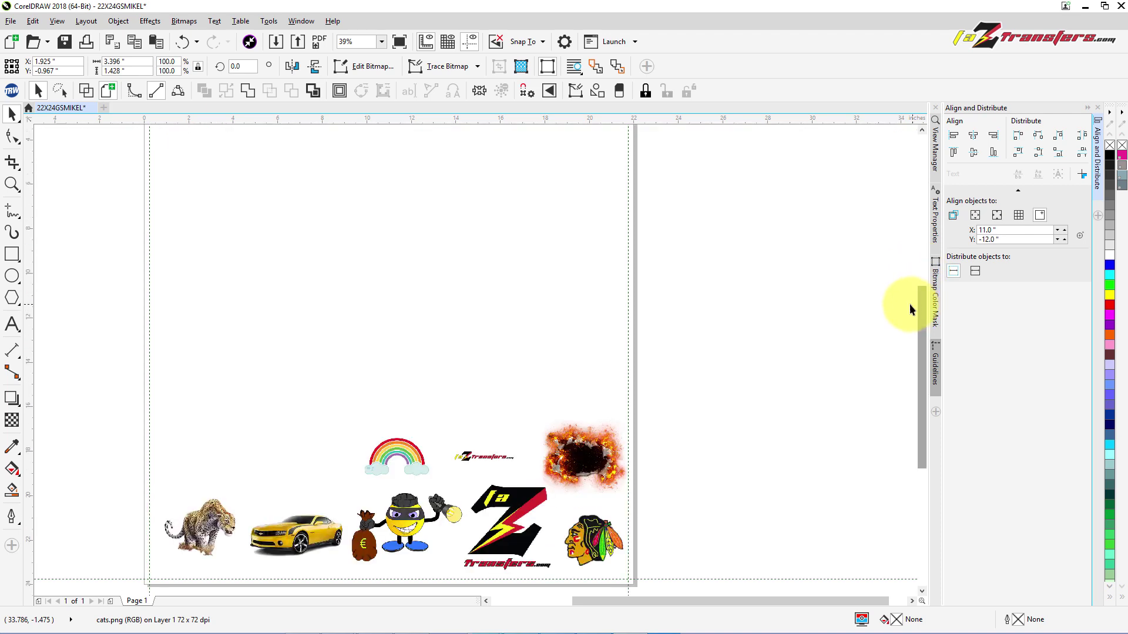
click(397, 455)
drag(406, 469, 194, 184)
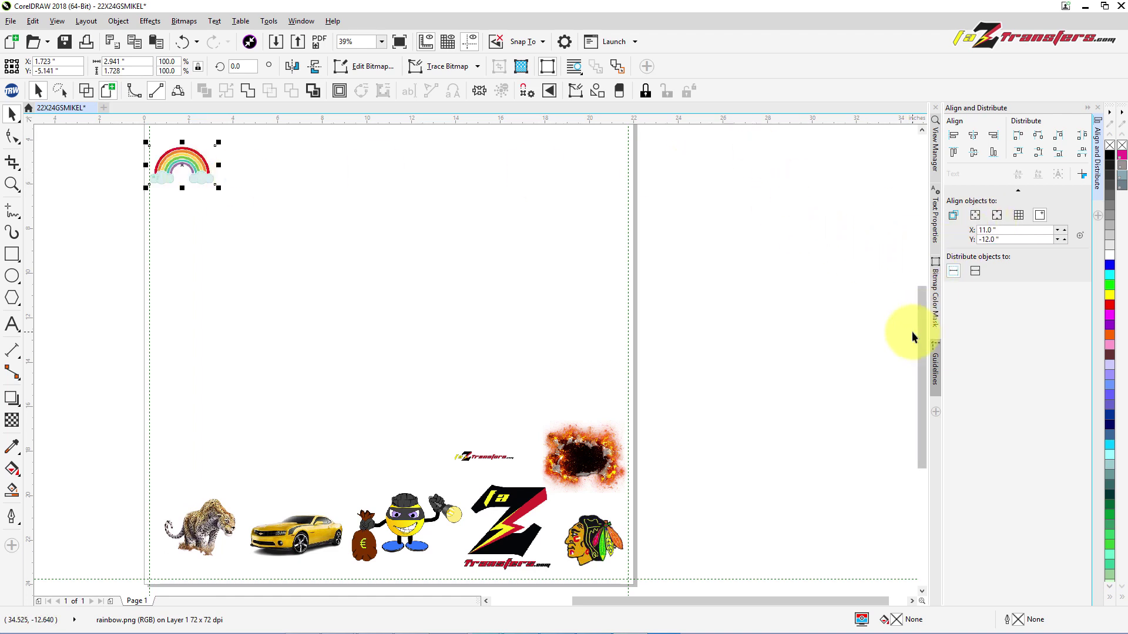
drag(921, 310, 911, 263)
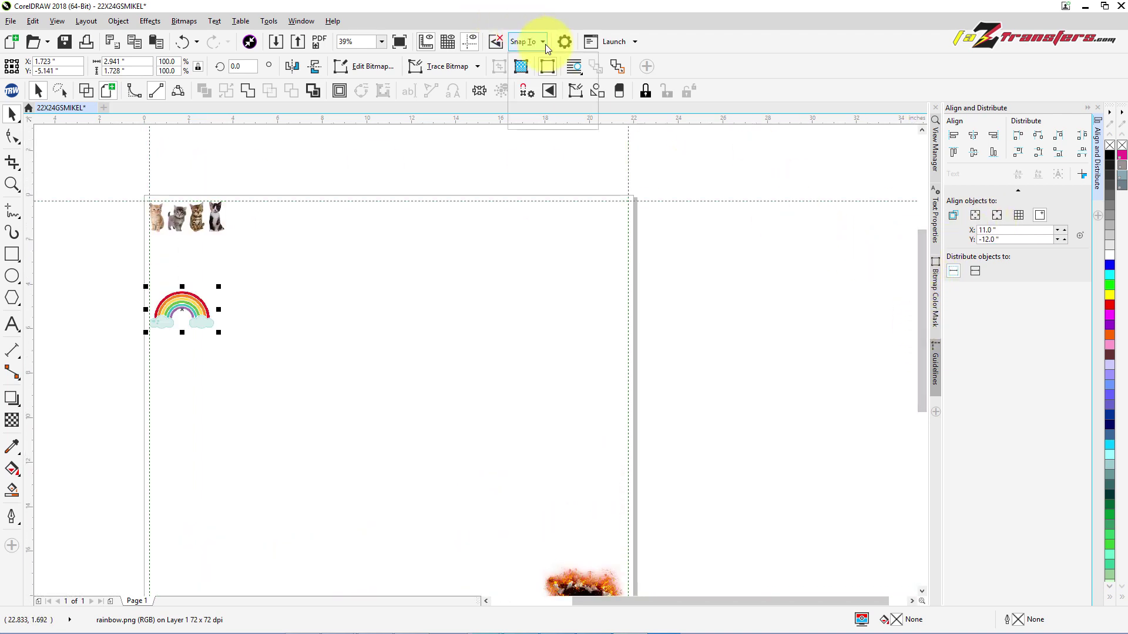
click(720, 14)
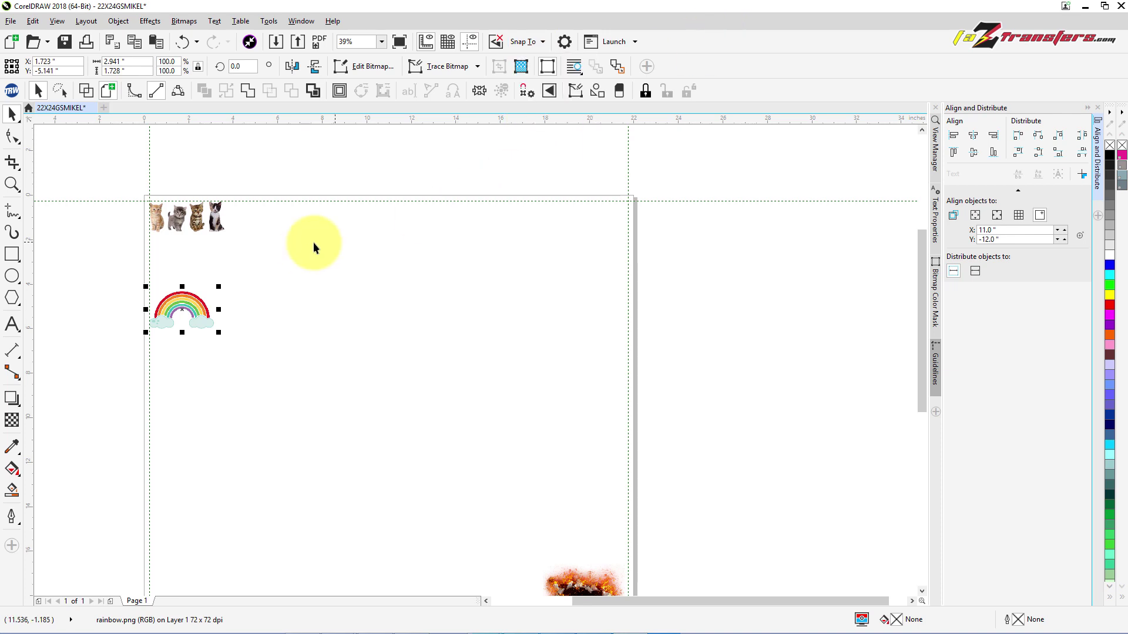
drag(197, 309, 197, 263)
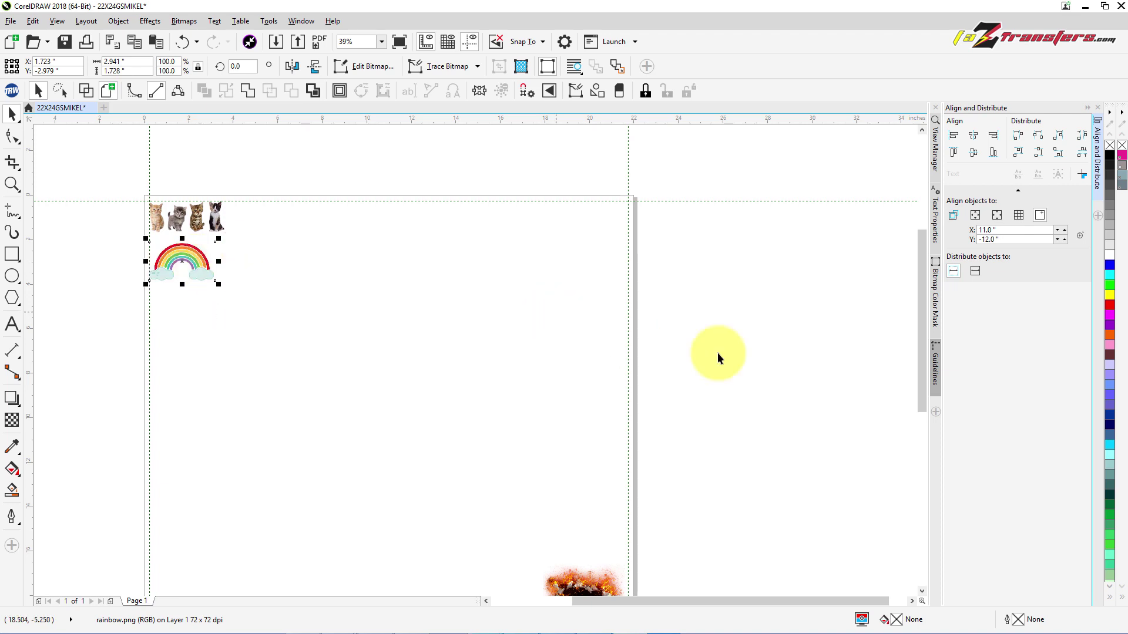
Place the burning flame against the left margin, directly below the rainbow
scroll(922, 348, down, 3)
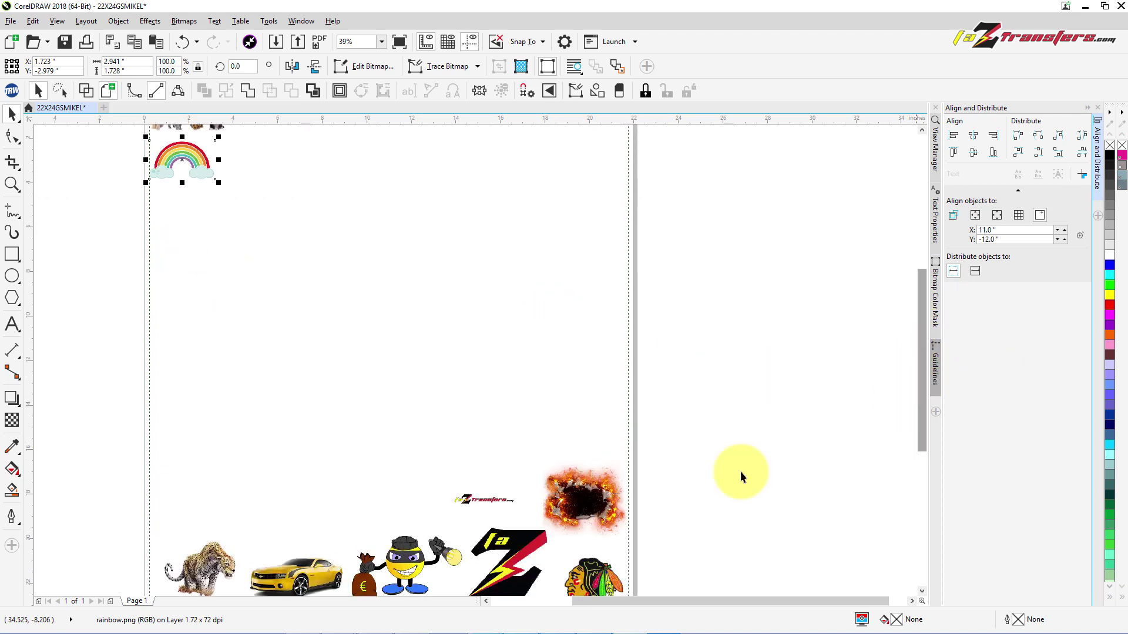
click(585, 498)
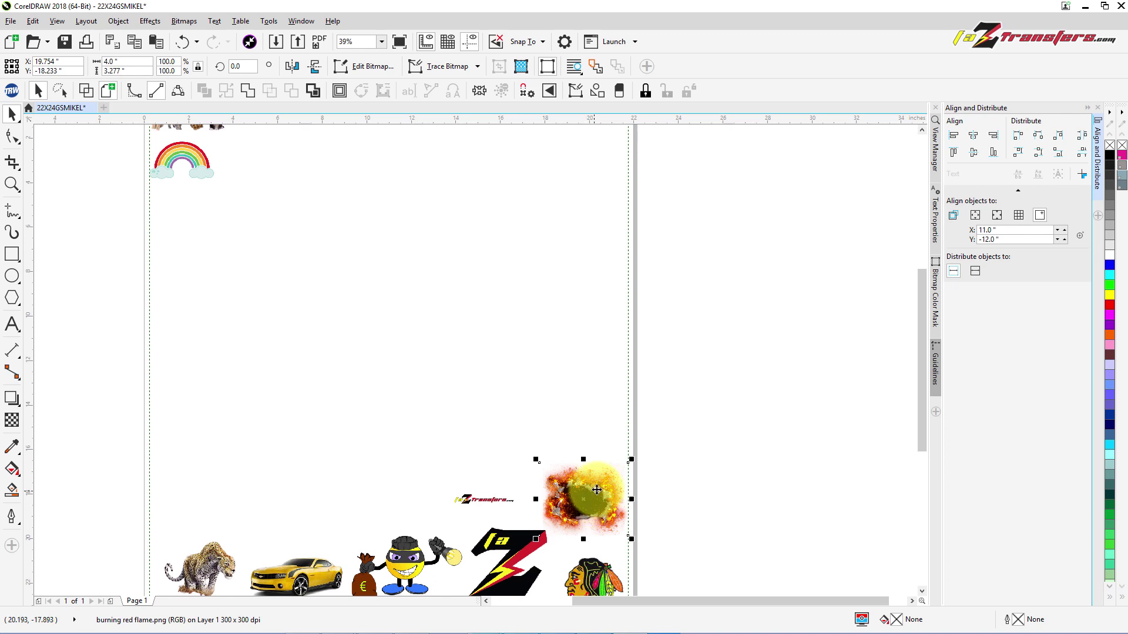
drag(584, 487, 209, 222)
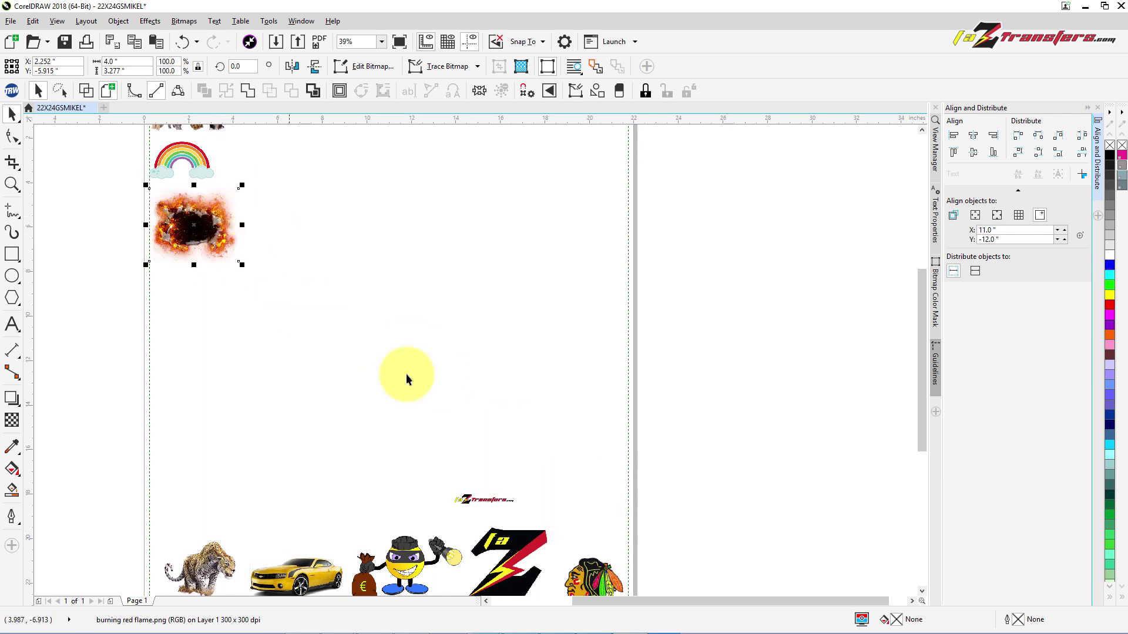
Stack the large Z logo below the flame and the masked money-bag character below the logo, along the left margin
click(517, 552)
drag(523, 565, 209, 306)
click(406, 548)
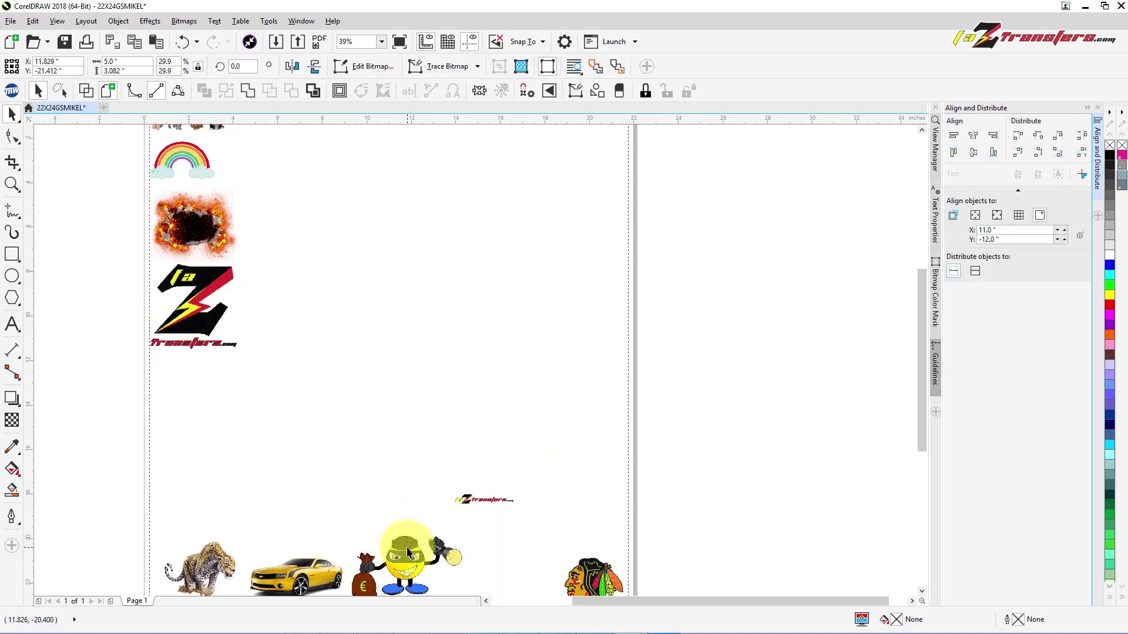
drag(406, 548, 223, 395)
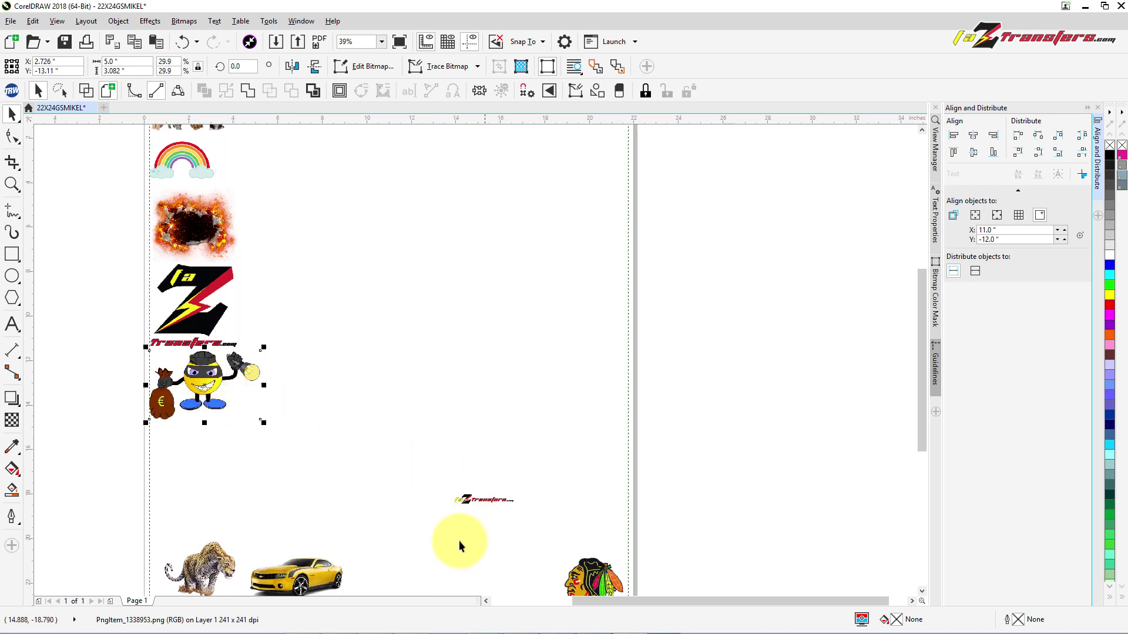
Enlarge the small FAZTRANSFERS logo to 6 in wide and place it against the left margin, below the masked character
click(478, 499)
drag(478, 499, 299, 462)
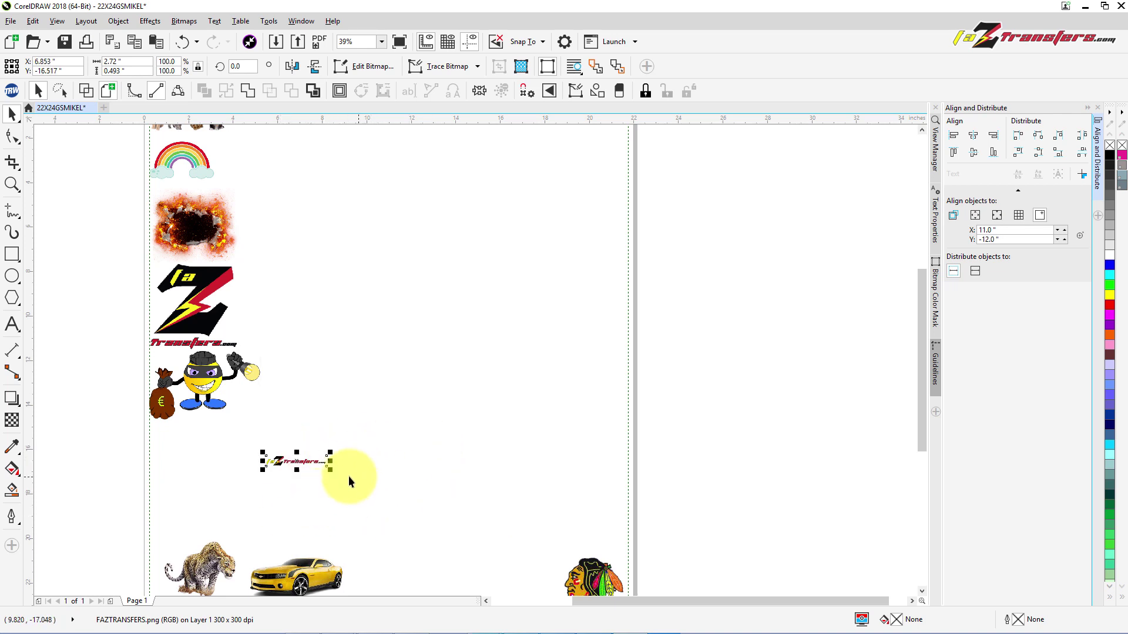
click(119, 61)
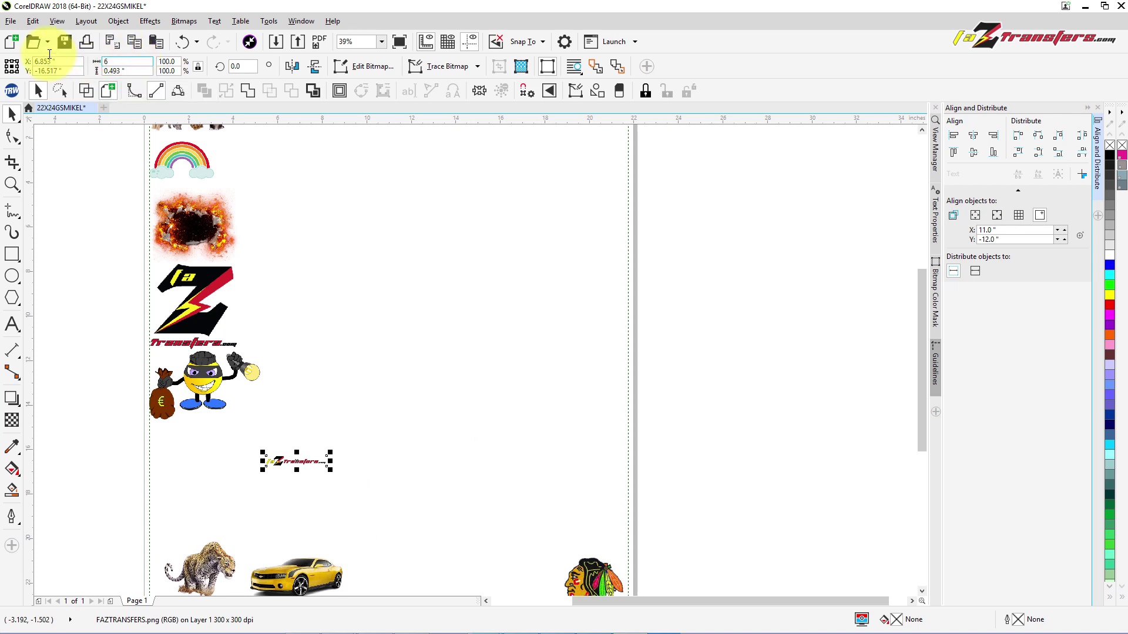
key(Return)
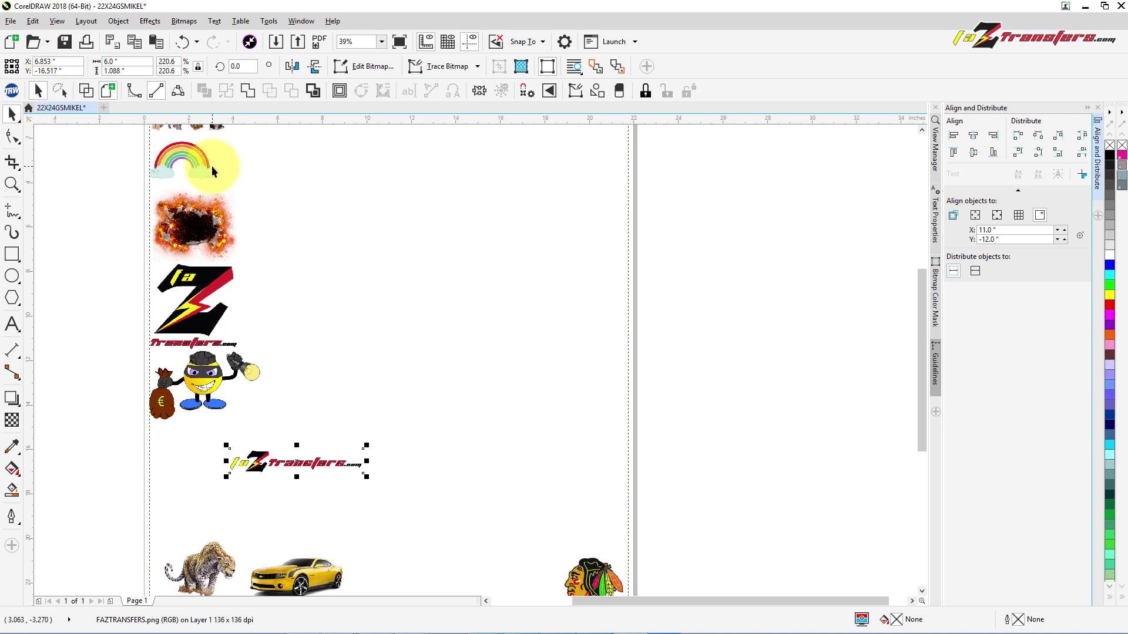
drag(327, 453, 249, 442)
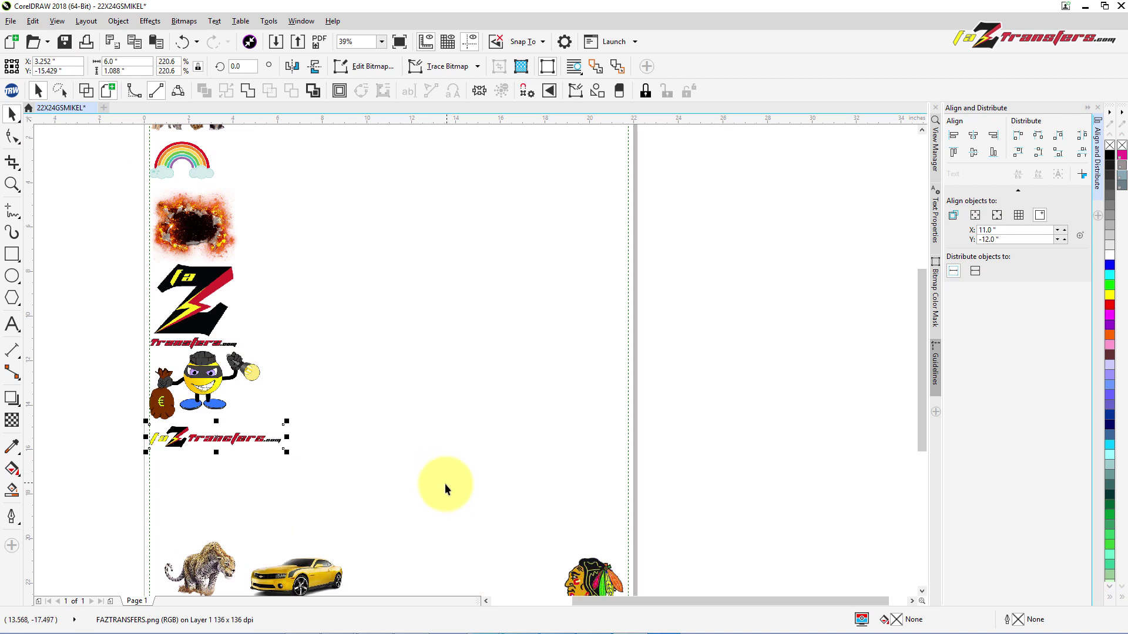
Place the leopard below the widened logo and the yellow car below the leopard, both against the left margin
drag(921, 312, 919, 344)
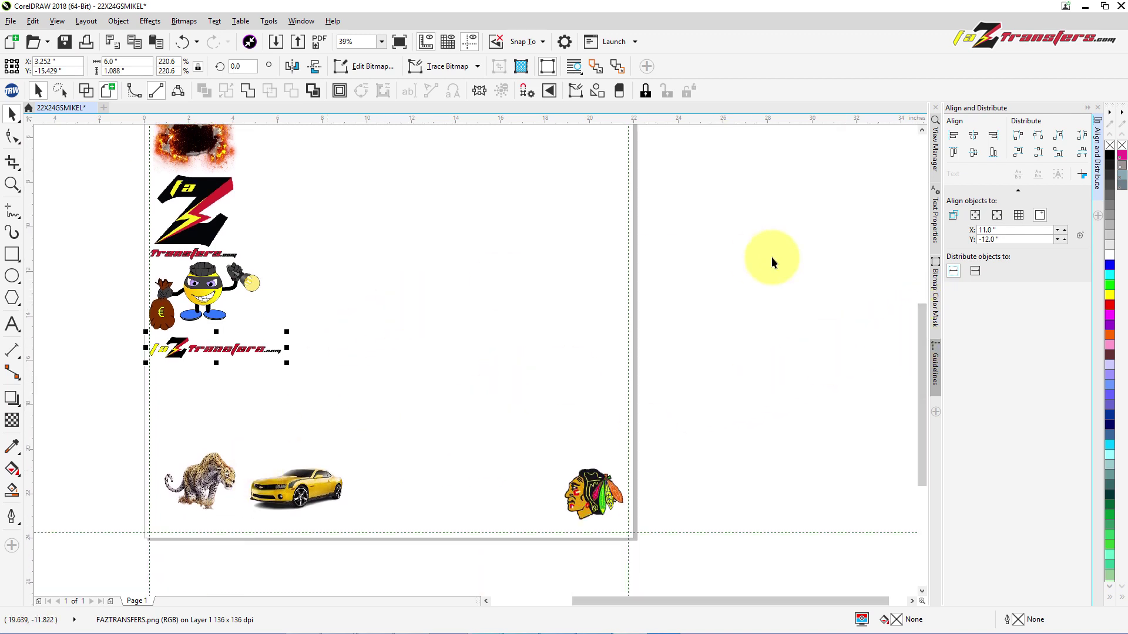
mouse_move(921, 340)
mouse_down()
mouse_move(934, 270)
mouse_move(921, 327)
mouse_up()
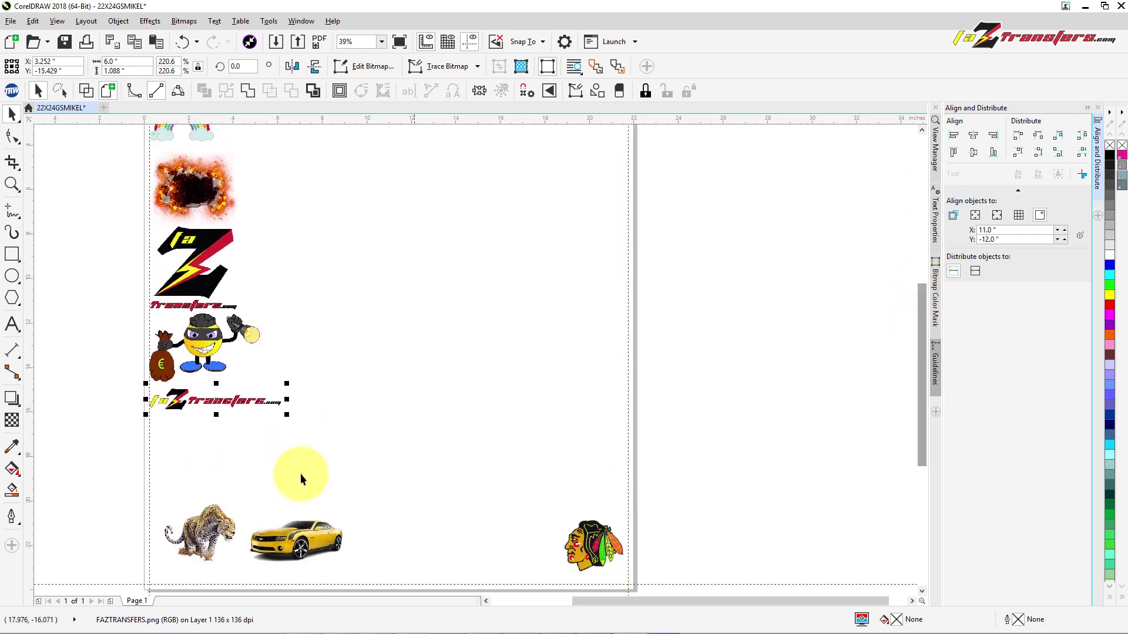
click(206, 530)
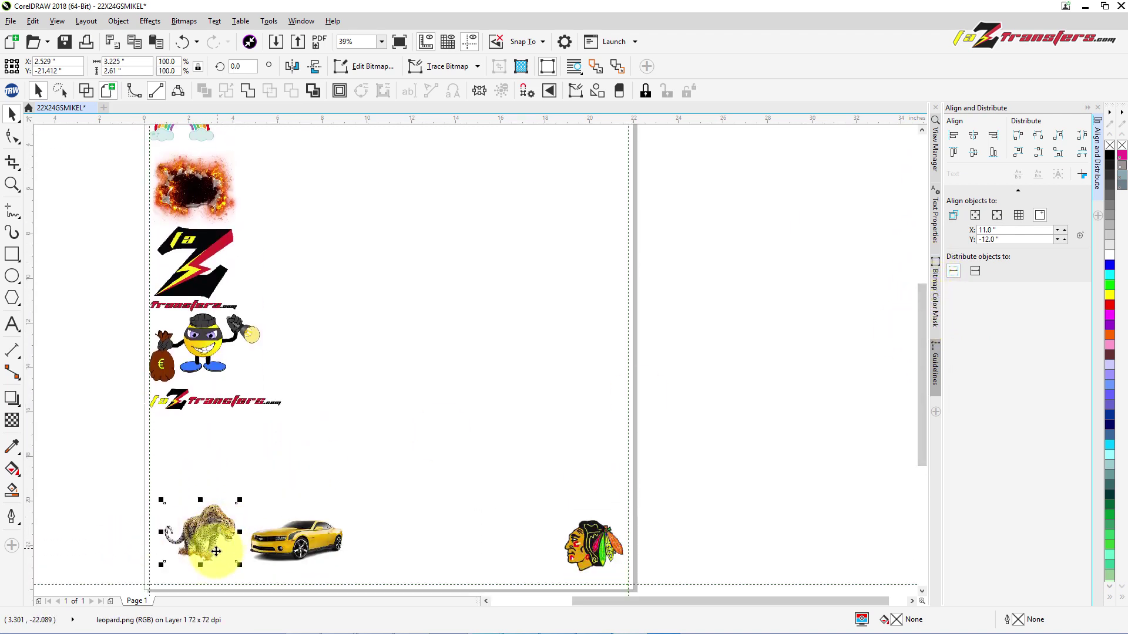
drag(218, 532, 212, 464)
drag(282, 518, 240, 501)
Place the feathered head below the yellow car at the left margin, nudging it up slightly from the lower margin guideline
click(591, 541)
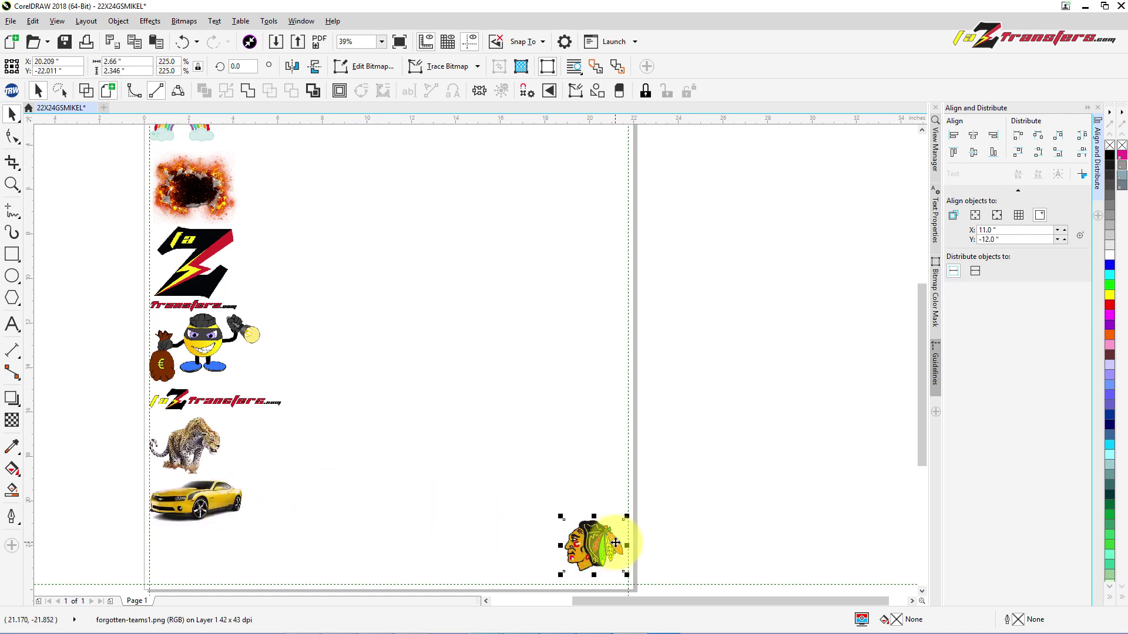
drag(615, 540, 197, 558)
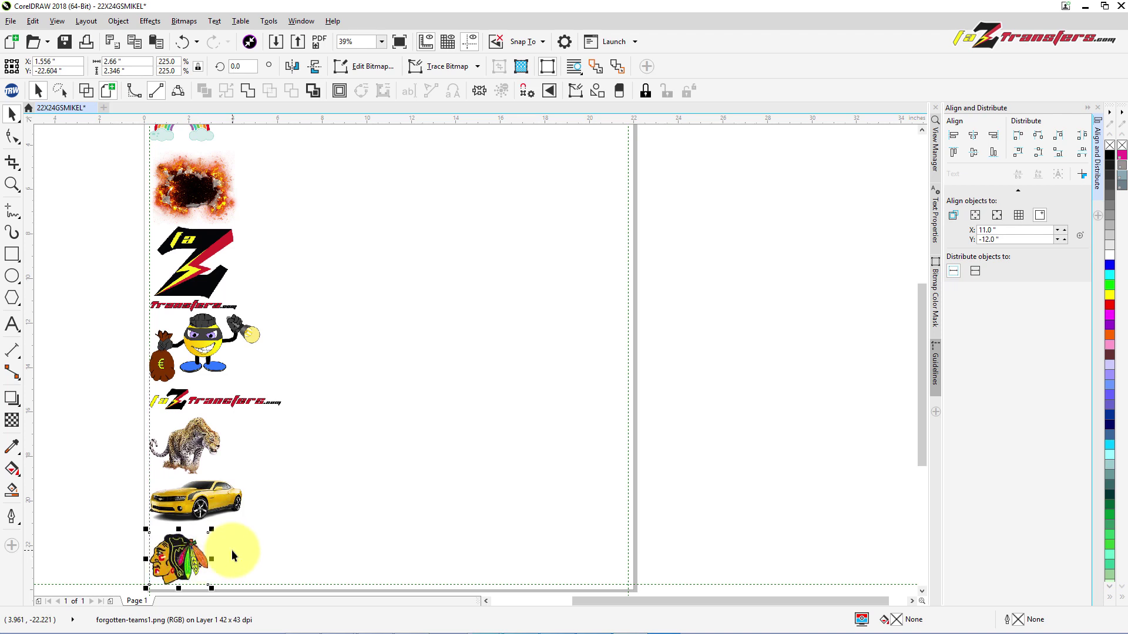
key(Up)
key(Up)
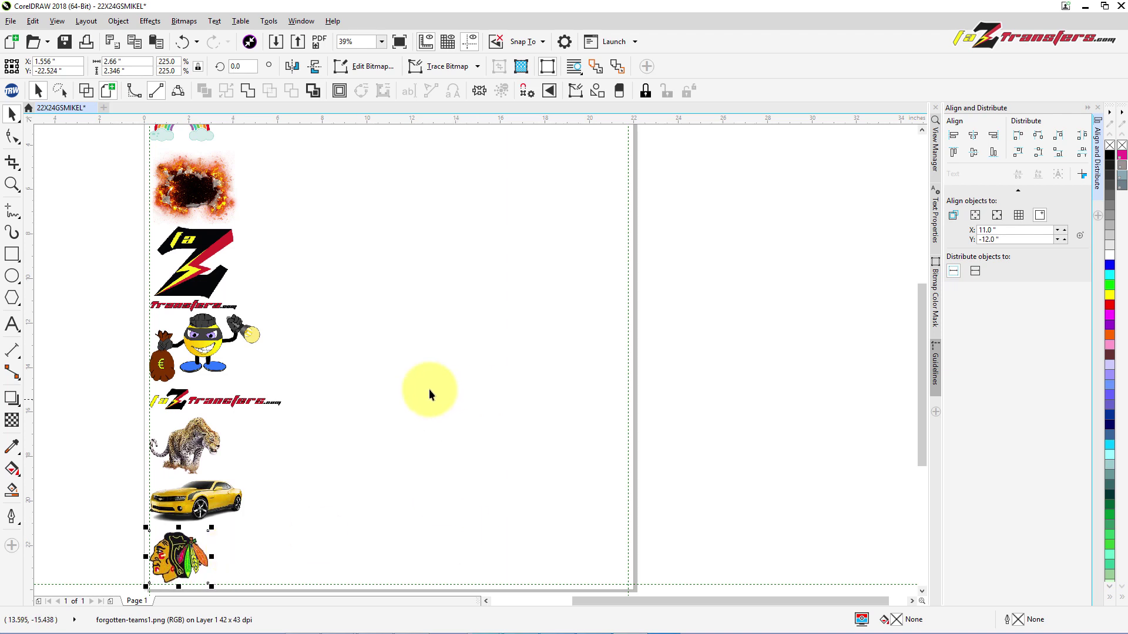
Select all nine stacked images along the page's left margin and distribute the space between them vertically
scroll(414, 362, up, 2)
scroll(415, 361, down, 4)
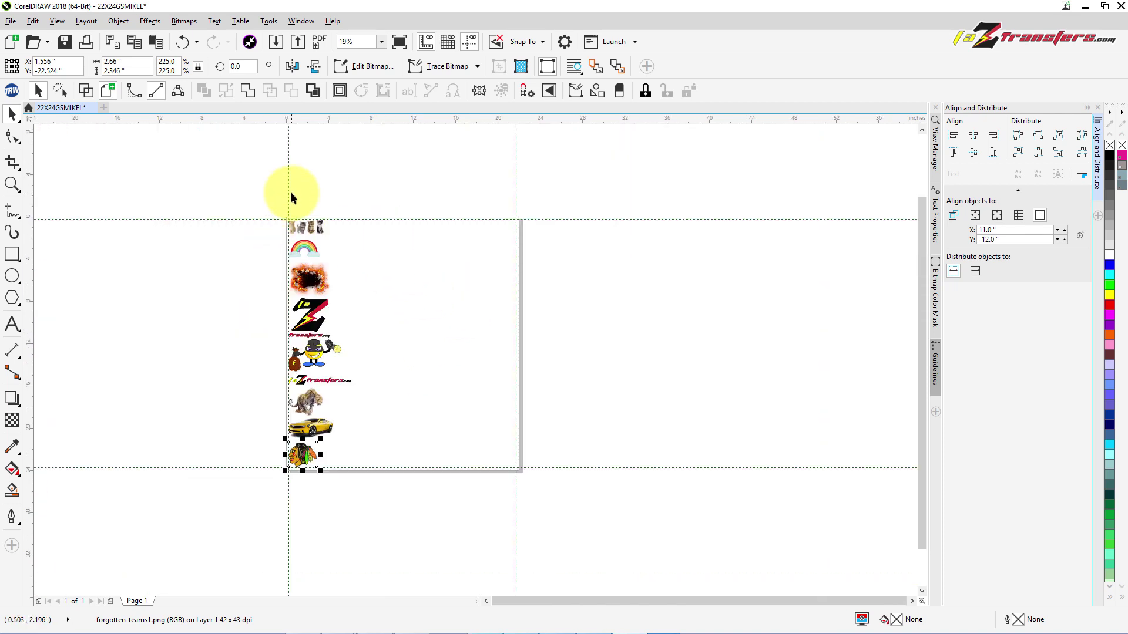
drag(221, 174, 397, 533)
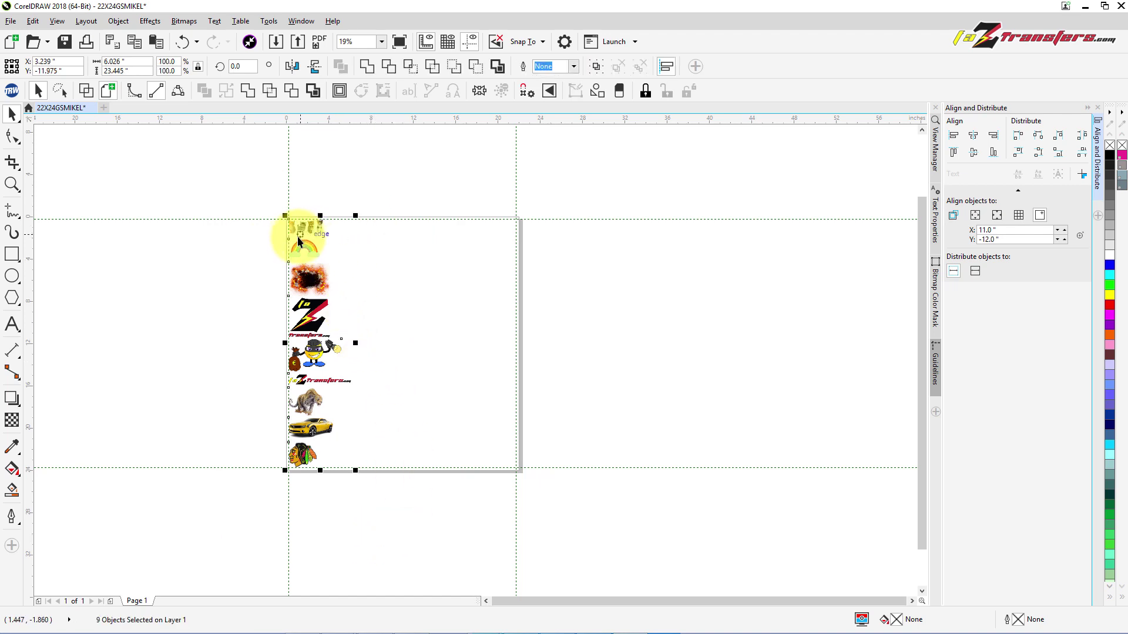
mouse_move(306, 235)
mouse_down()
mouse_move(310, 280)
mouse_move(316, 218)
mouse_move(303, 236)
mouse_up()
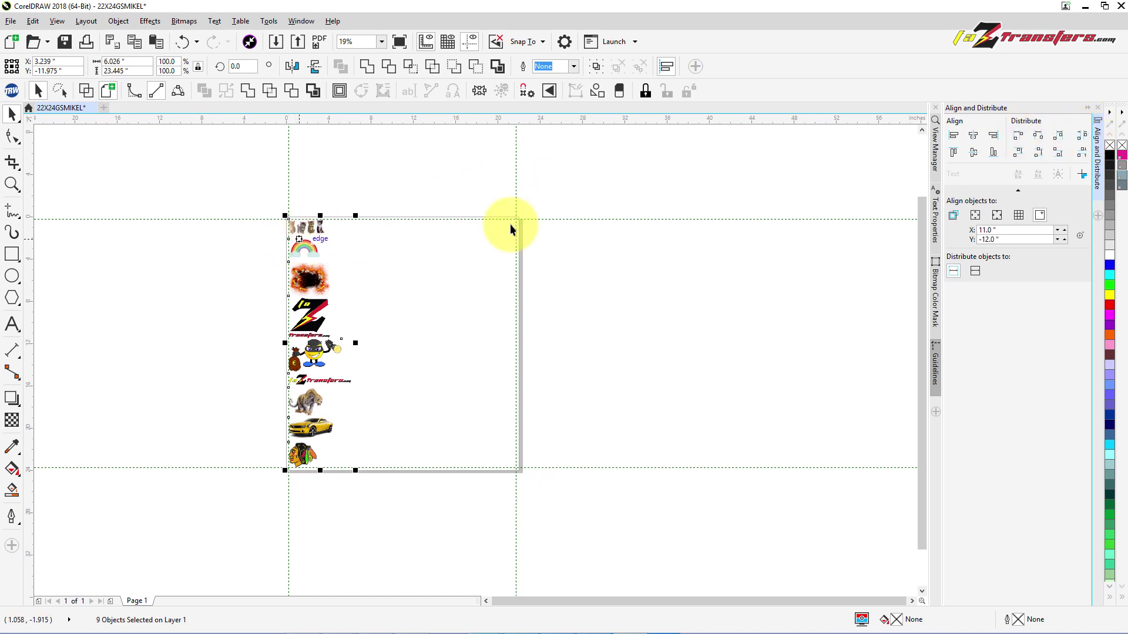
click(1083, 154)
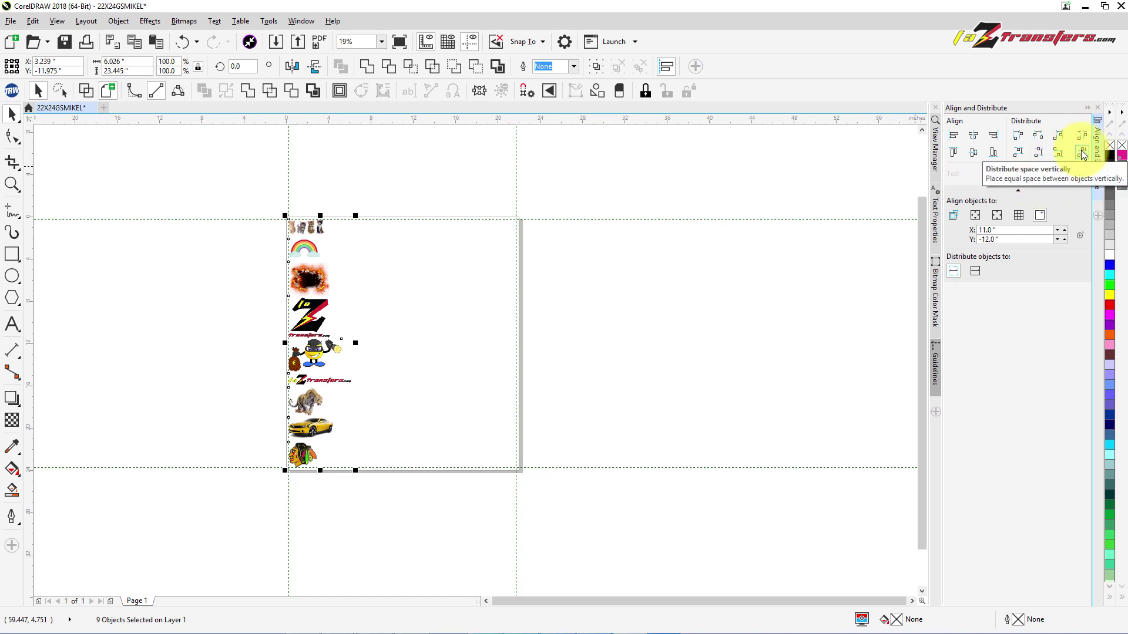
click(1082, 154)
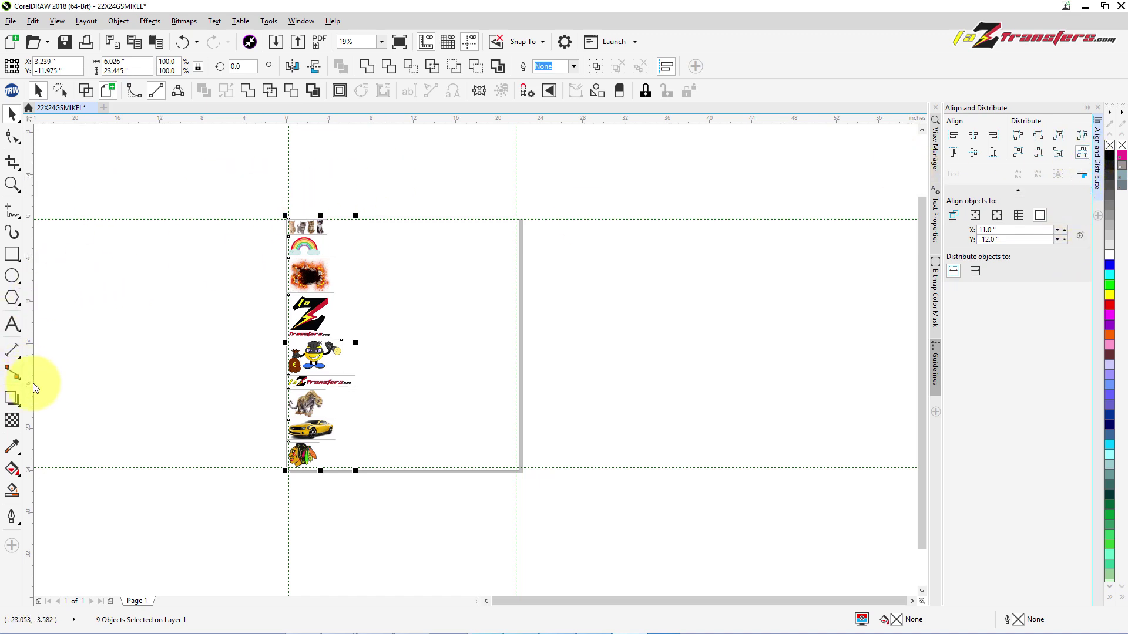
Copy the kittens image at the head of the column and place a pasted copy directly to its right
key(g)
click(12, 184)
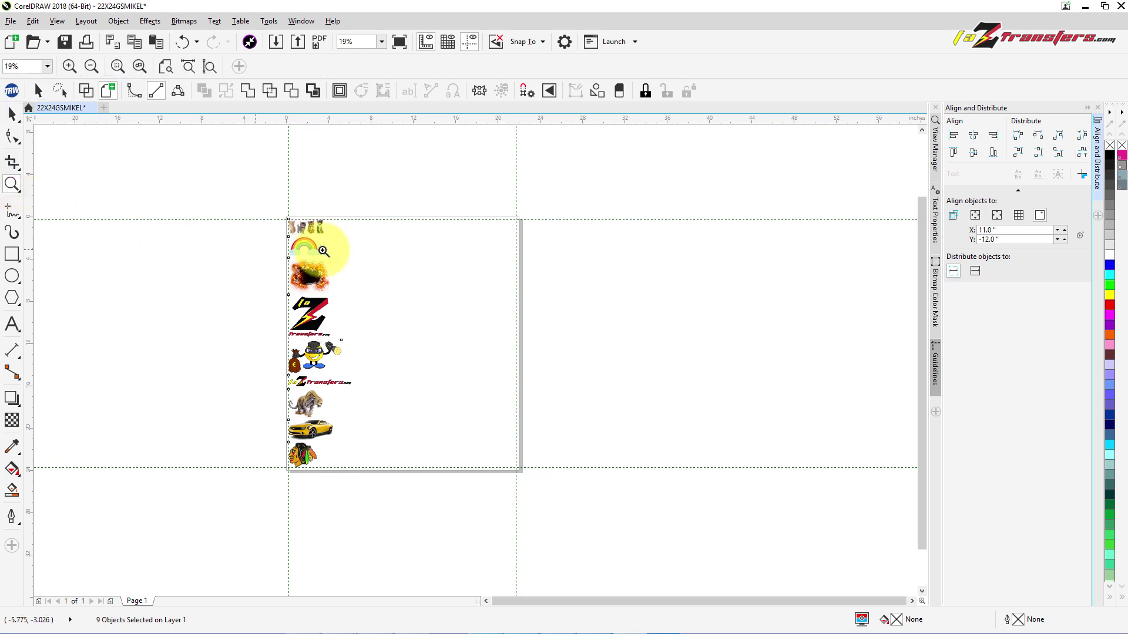
drag(257, 188, 385, 513)
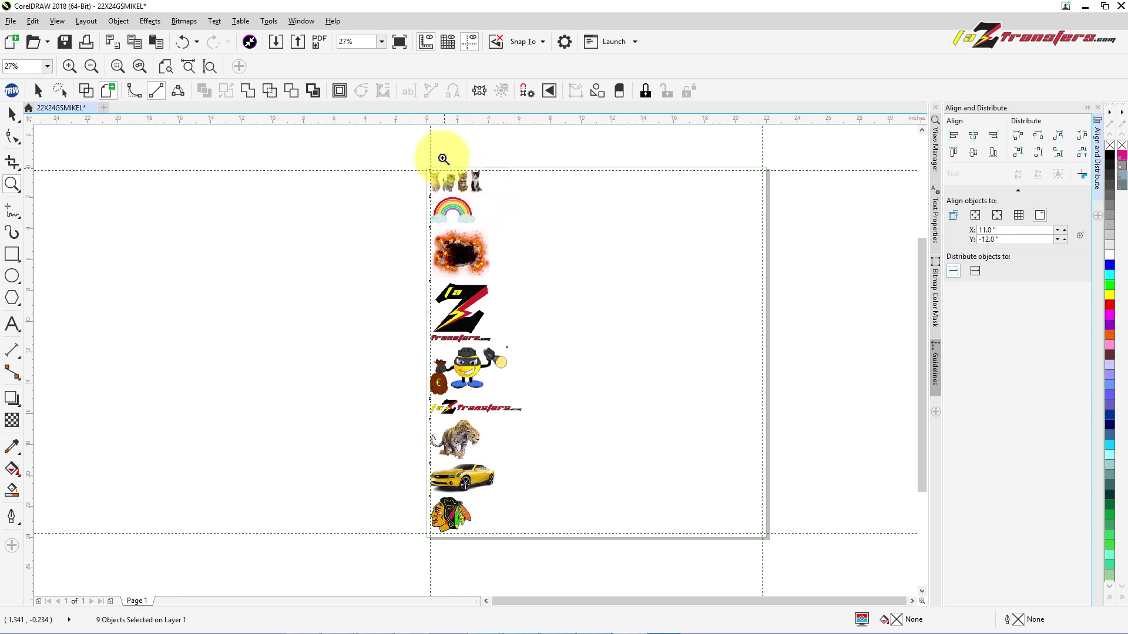
drag(384, 150, 809, 246)
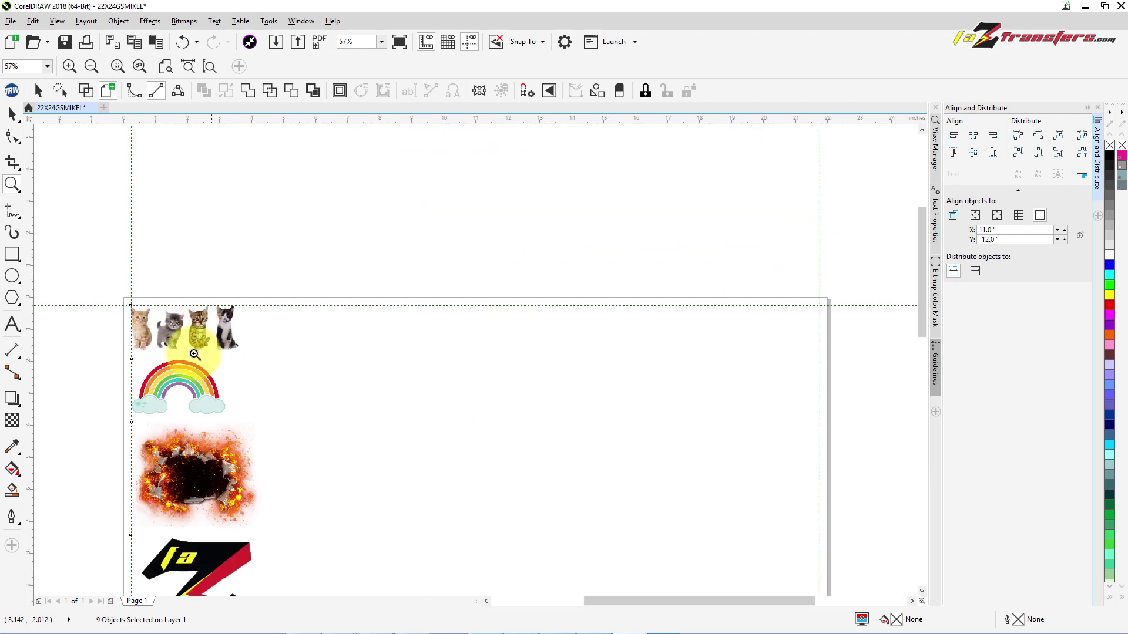
click(12, 116)
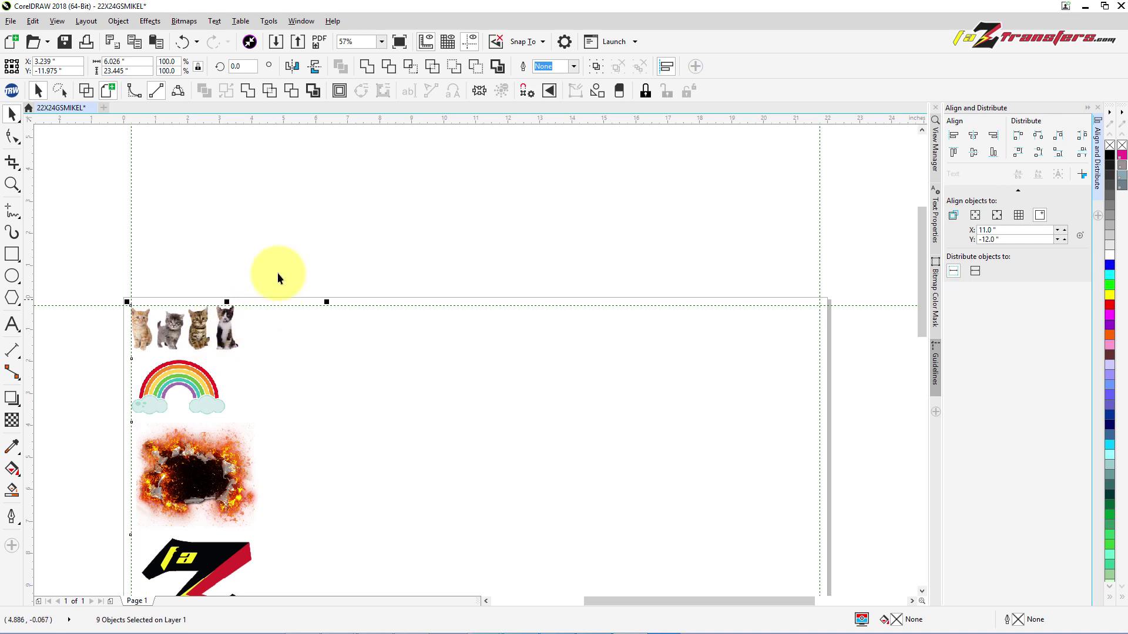
click(576, 199)
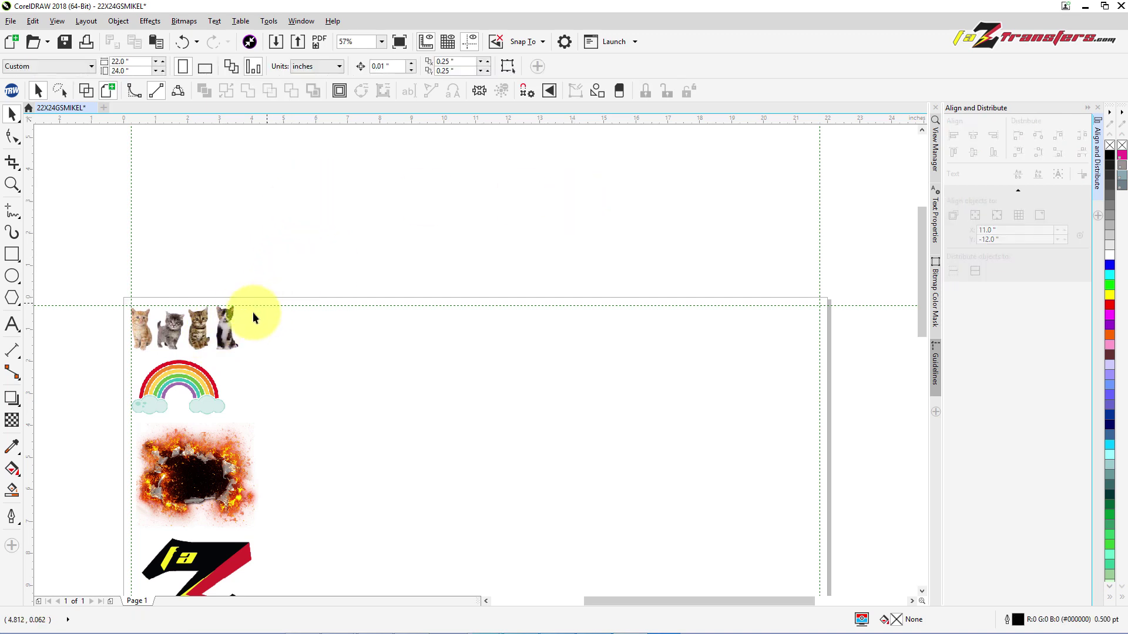
click(217, 329)
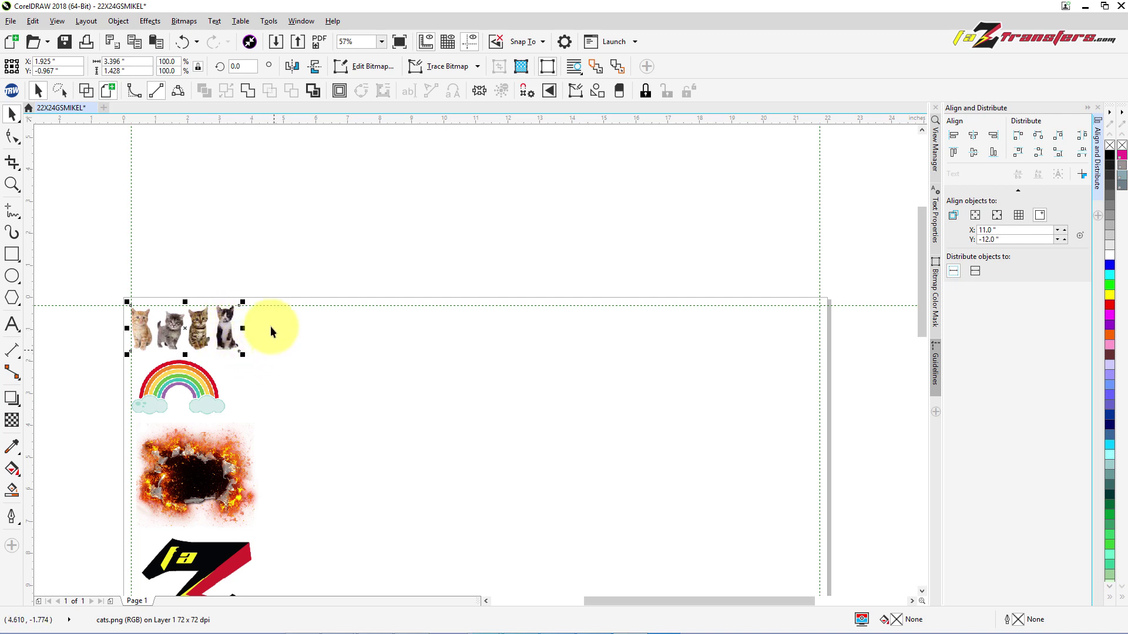
right_click(223, 323)
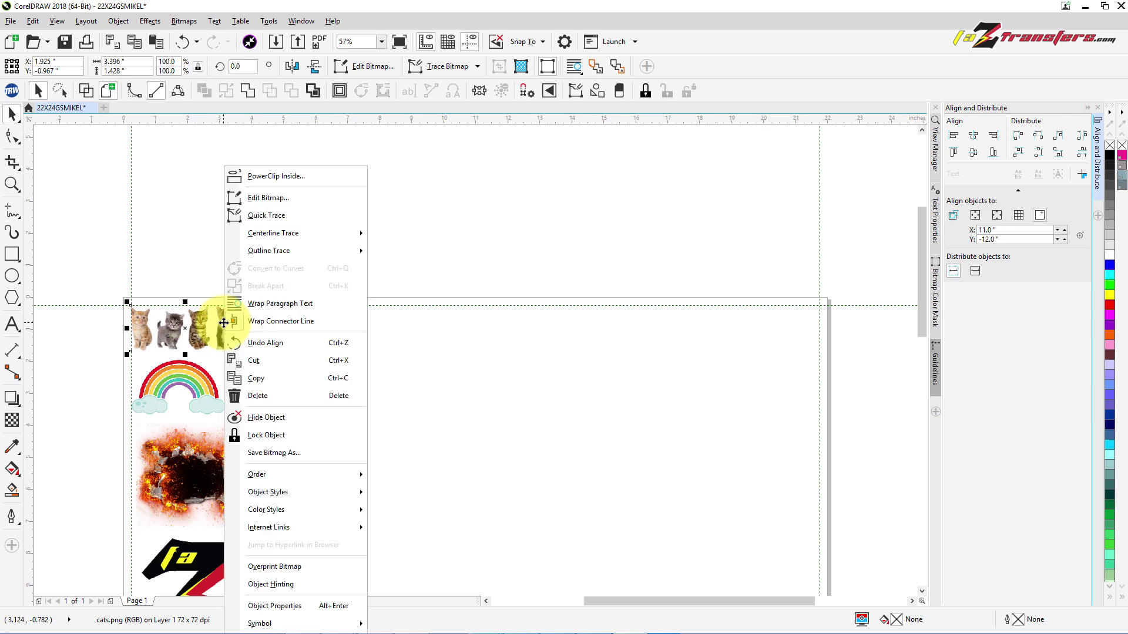
click(266, 379)
right_click(309, 325)
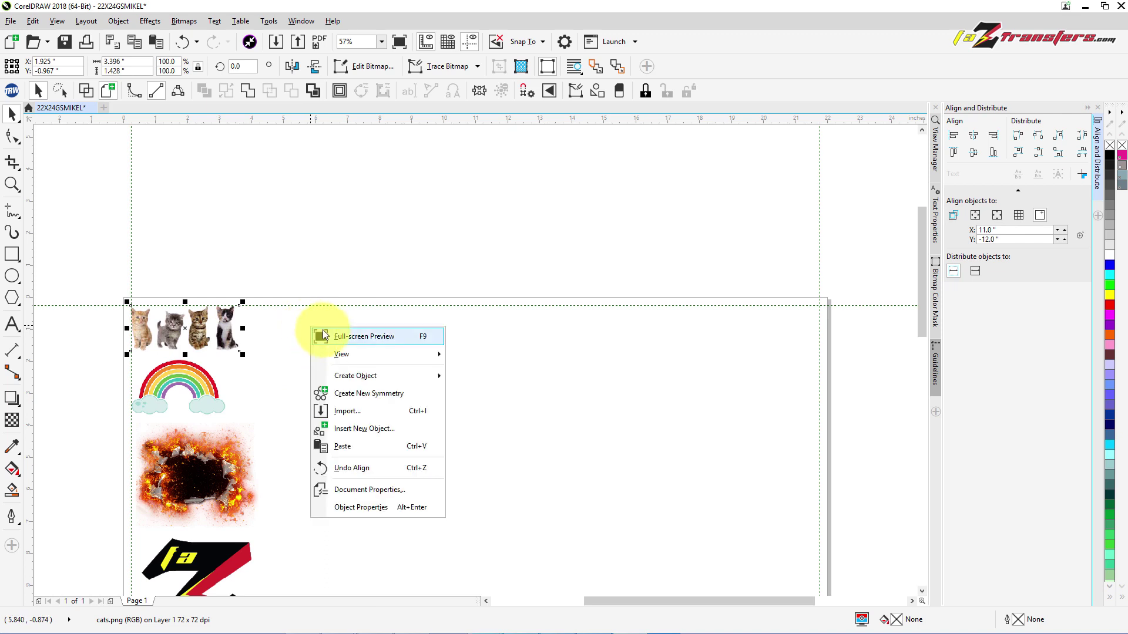
click(361, 445)
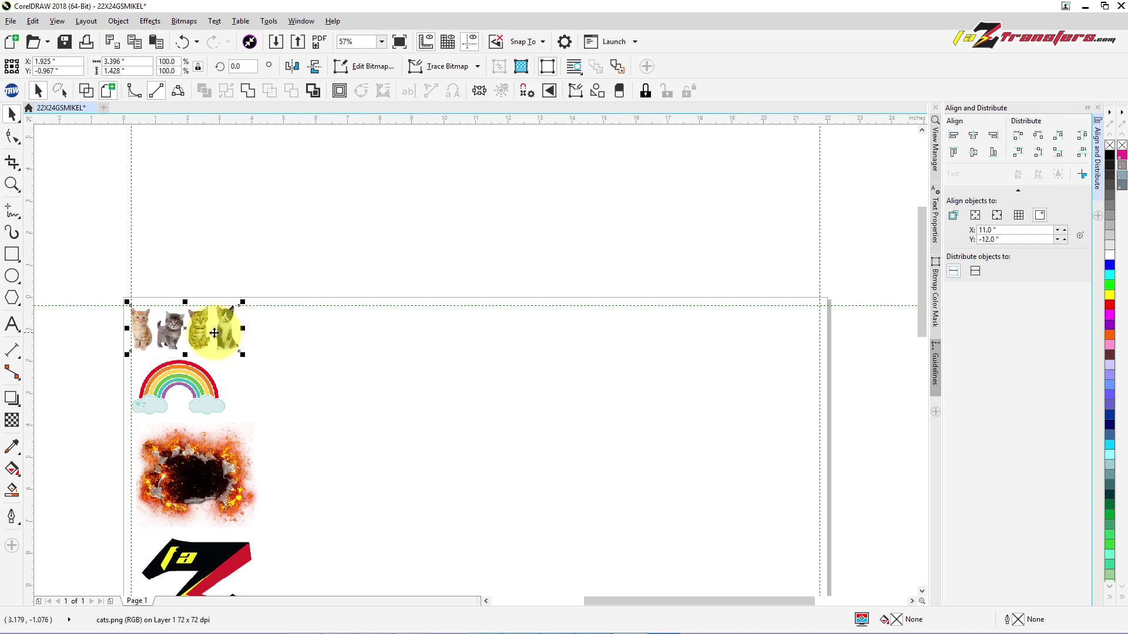
drag(221, 320, 336, 339)
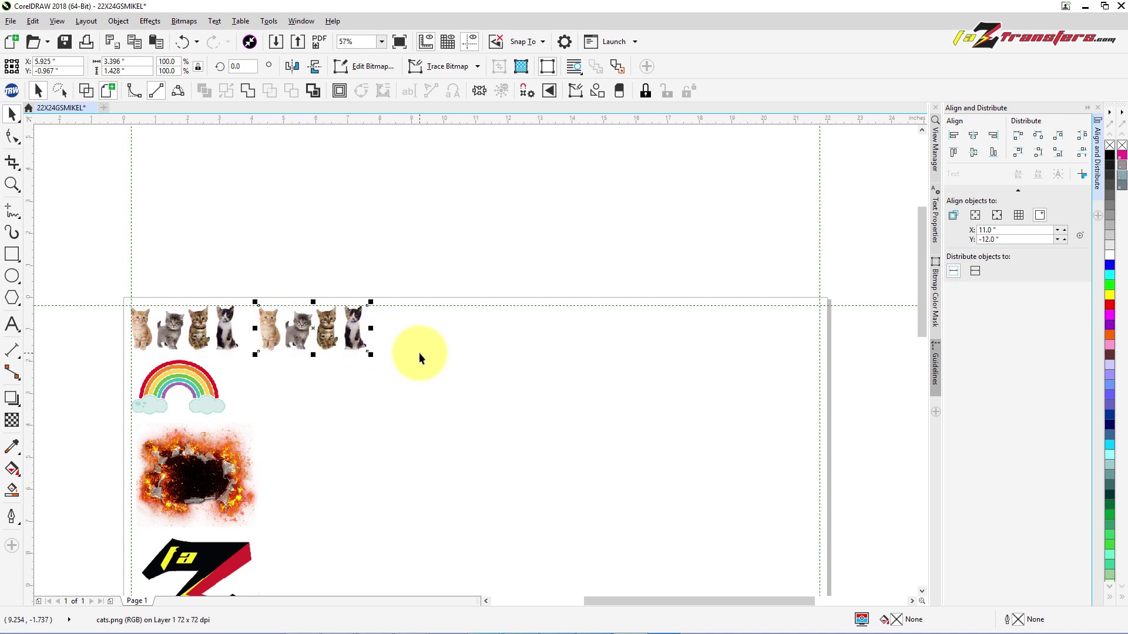
Paste four more copies of the kittens image onto the original
right_click(419, 352)
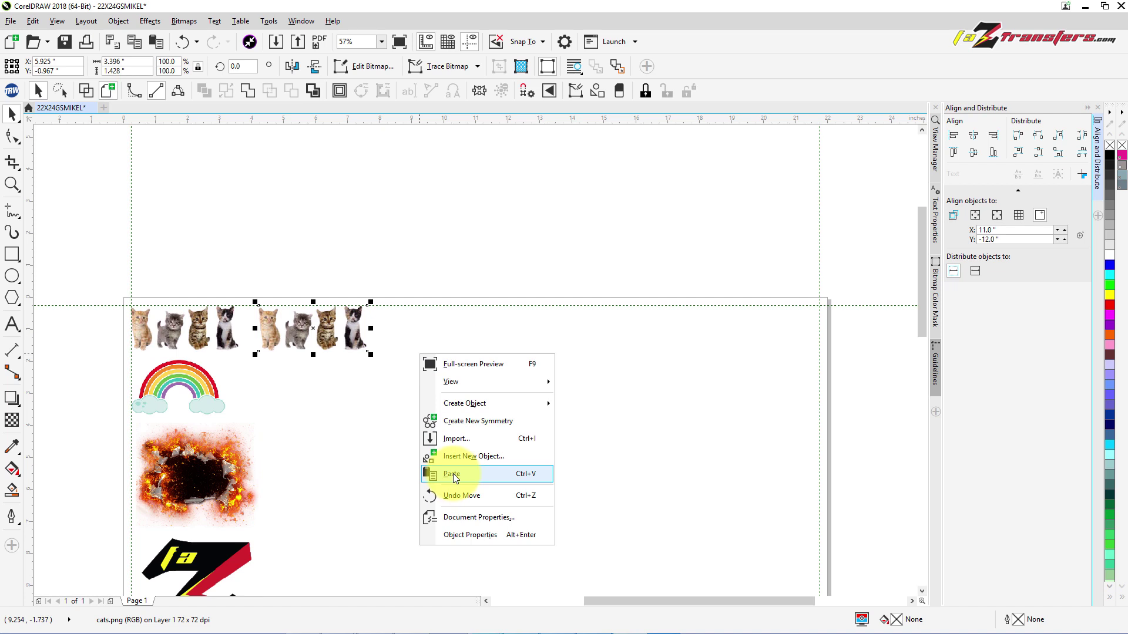
click(453, 474)
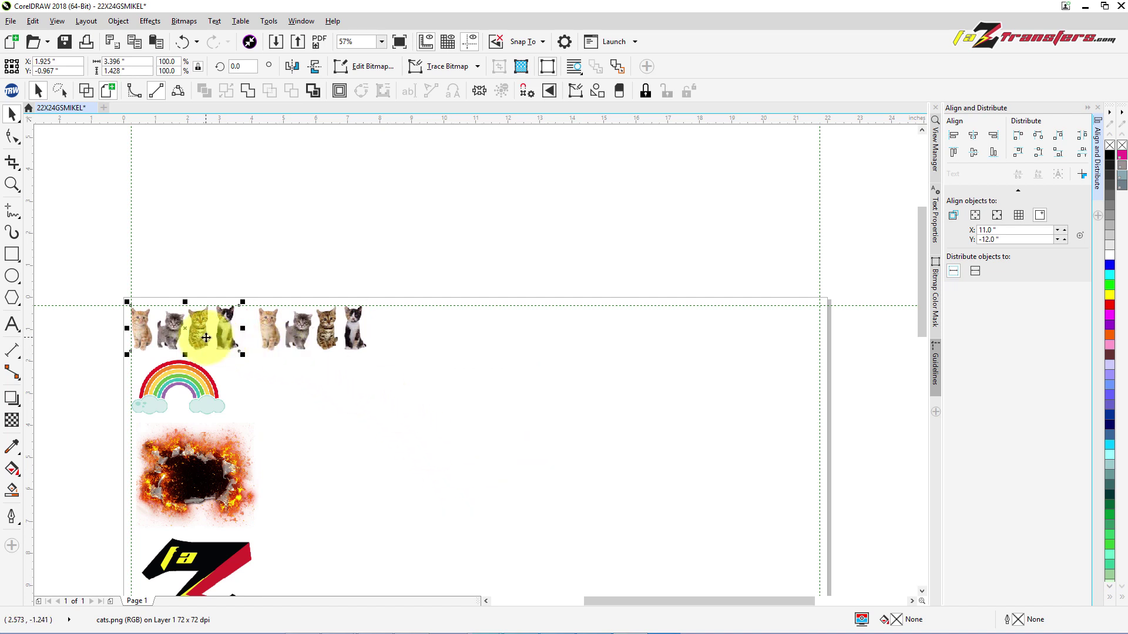
right_click(411, 357)
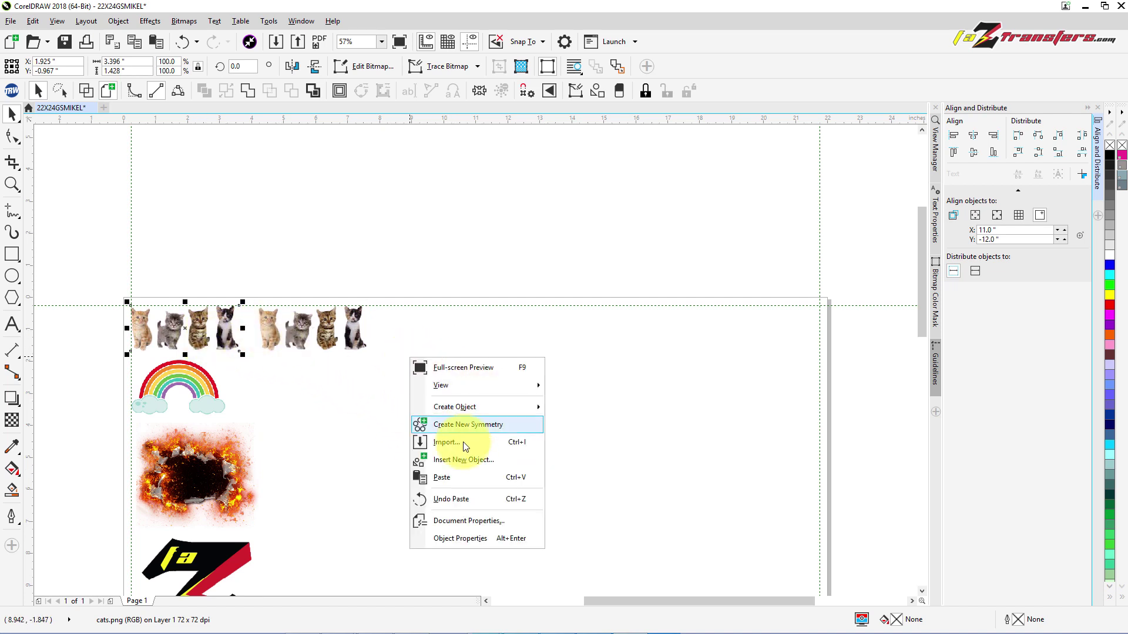
click(442, 476)
right_click(310, 378)
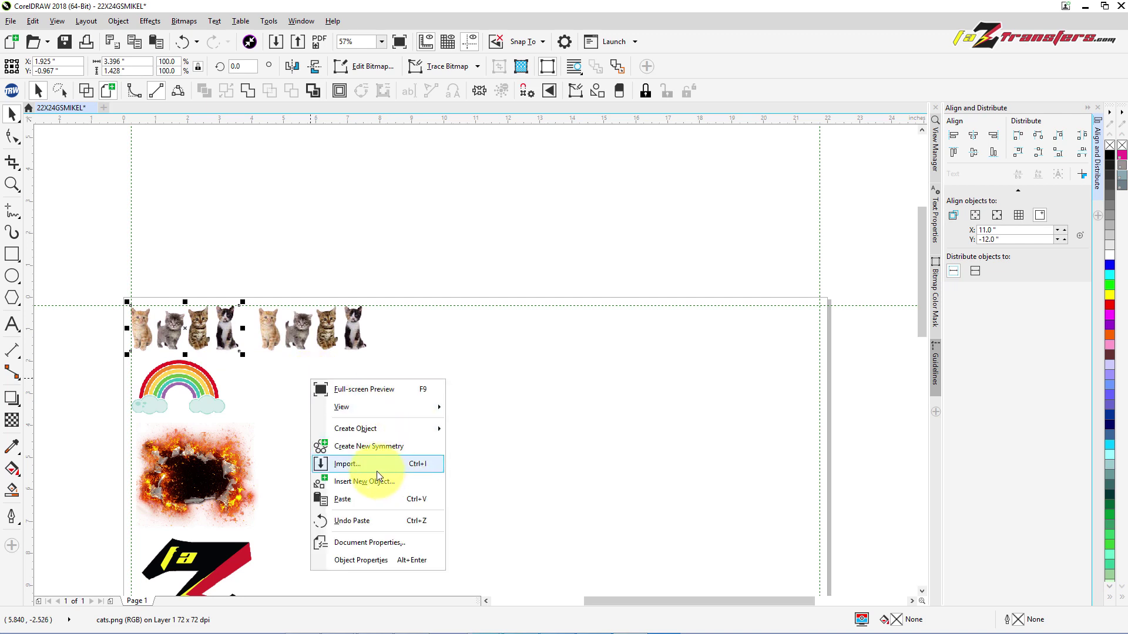
click(347, 499)
right_click(365, 402)
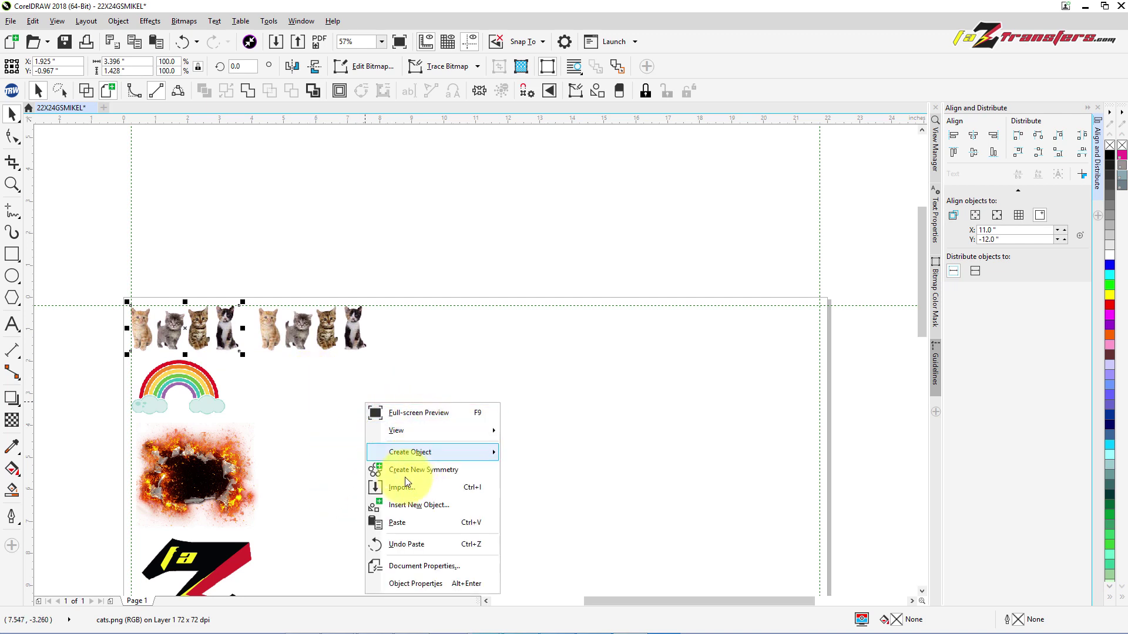
click(395, 521)
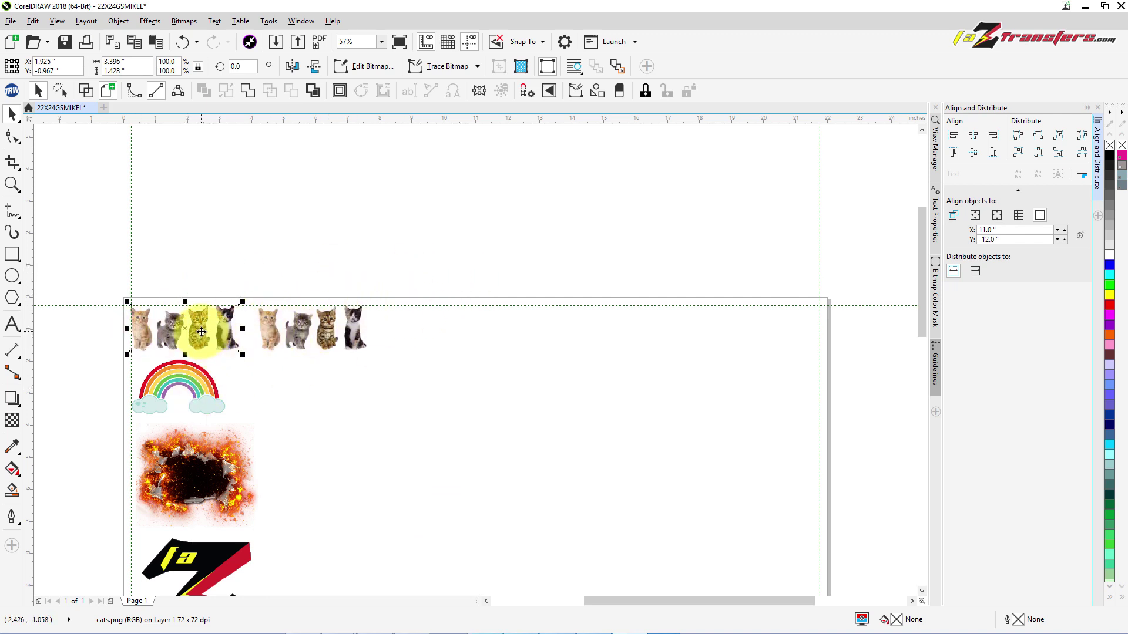
Spread the four stacked kitten copies along the upper margin guideline, extending the row to the page's right edge
drag(202, 331, 445, 333)
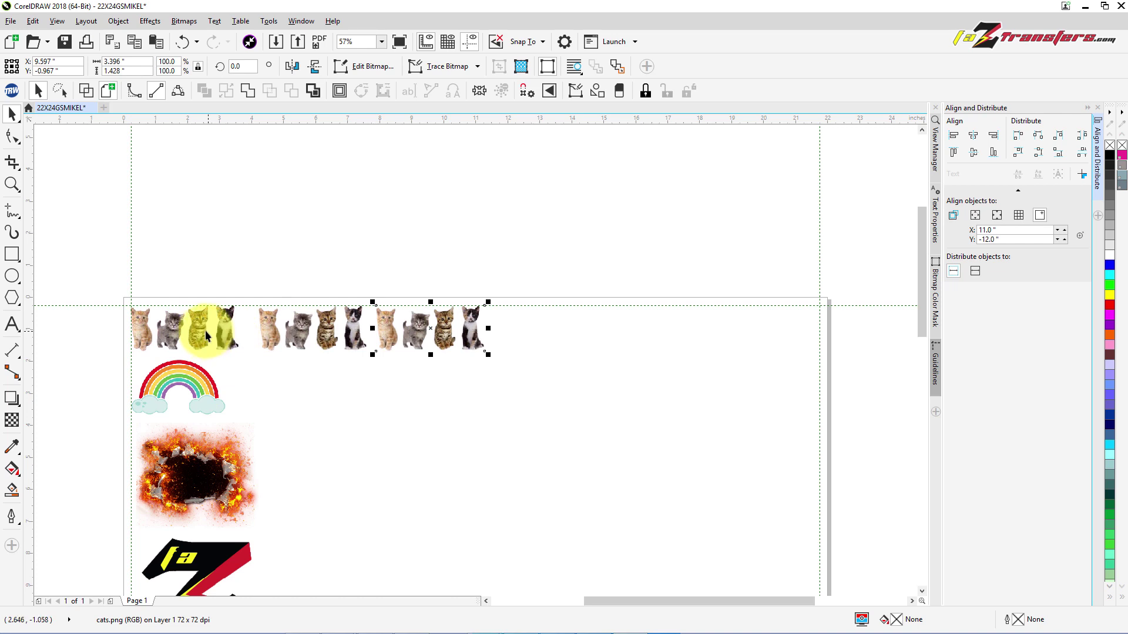
drag(187, 329, 549, 335)
drag(200, 332, 687, 335)
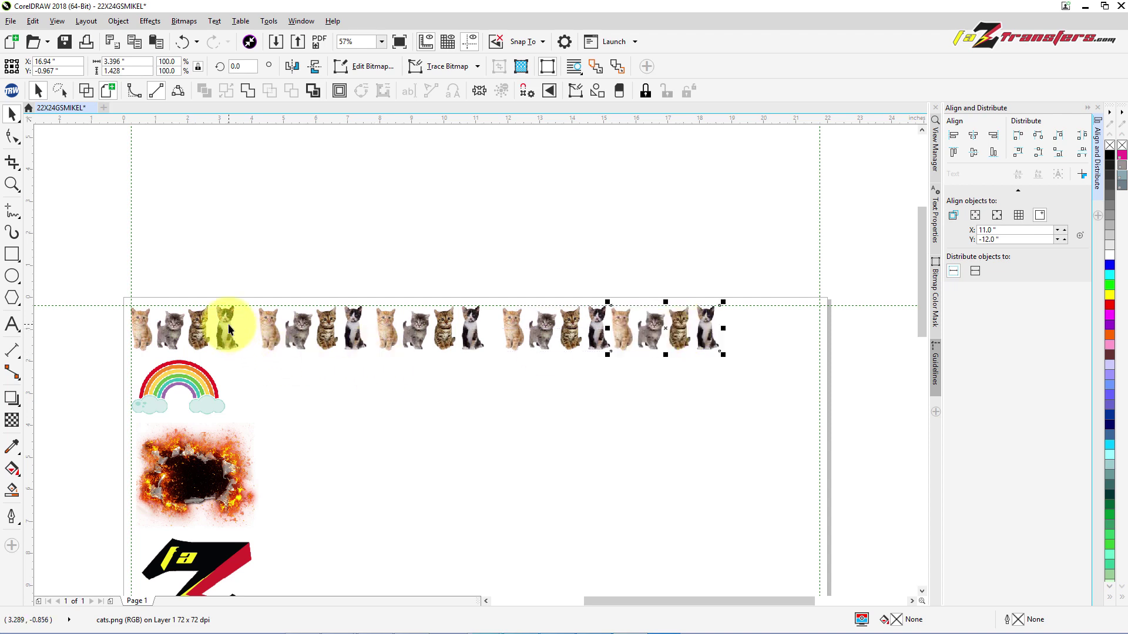
drag(194, 327, 789, 330)
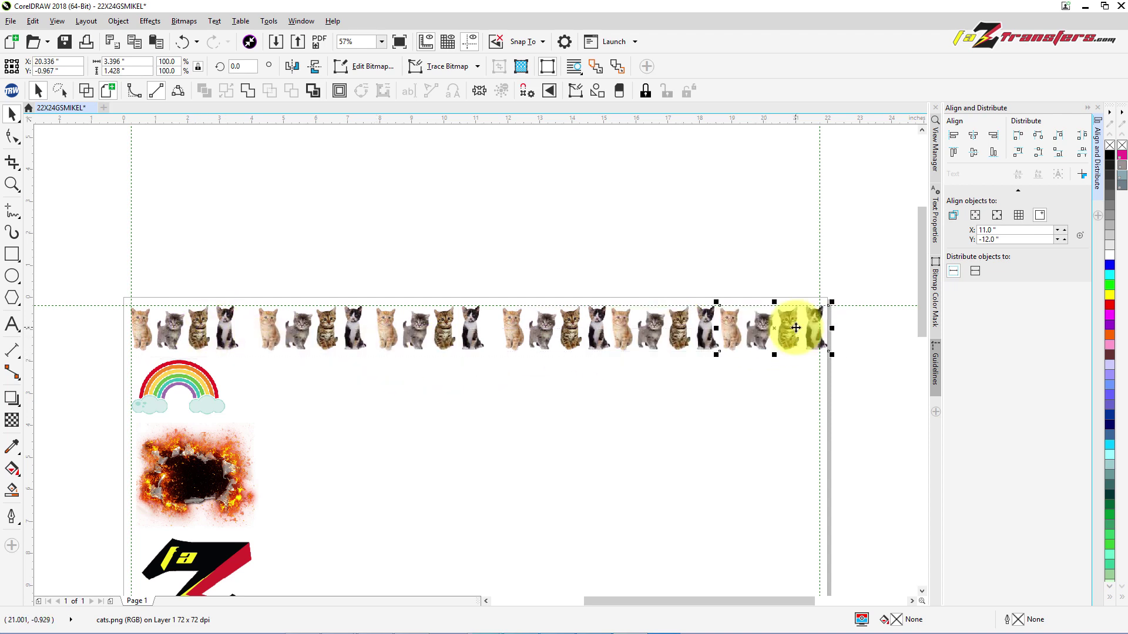
click(219, 330)
drag(219, 331, 272, 197)
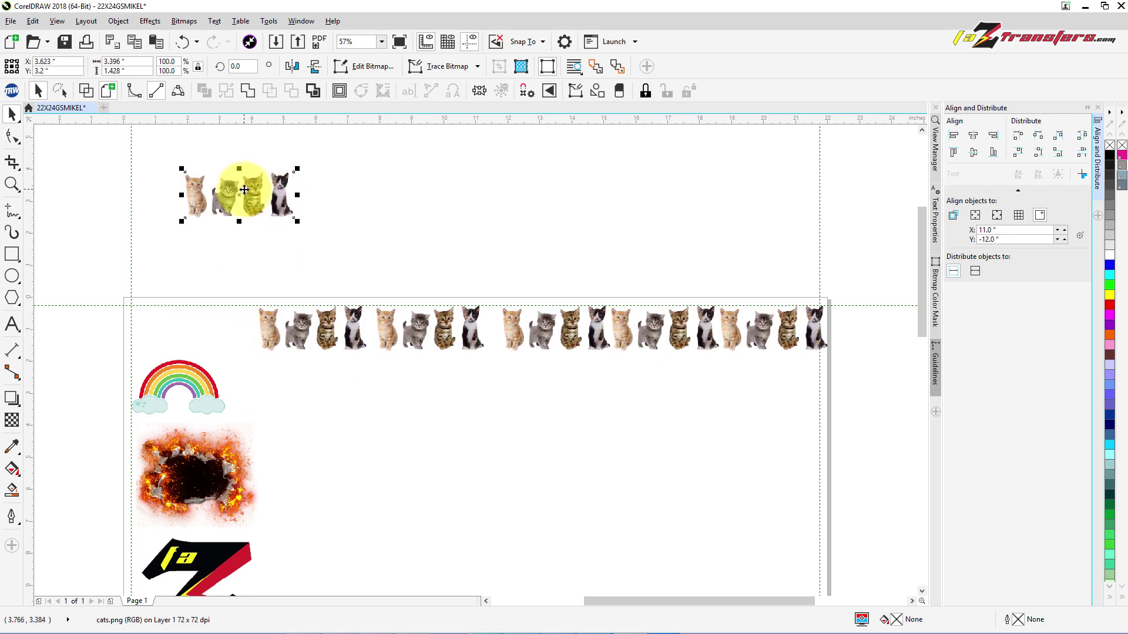
click(181, 44)
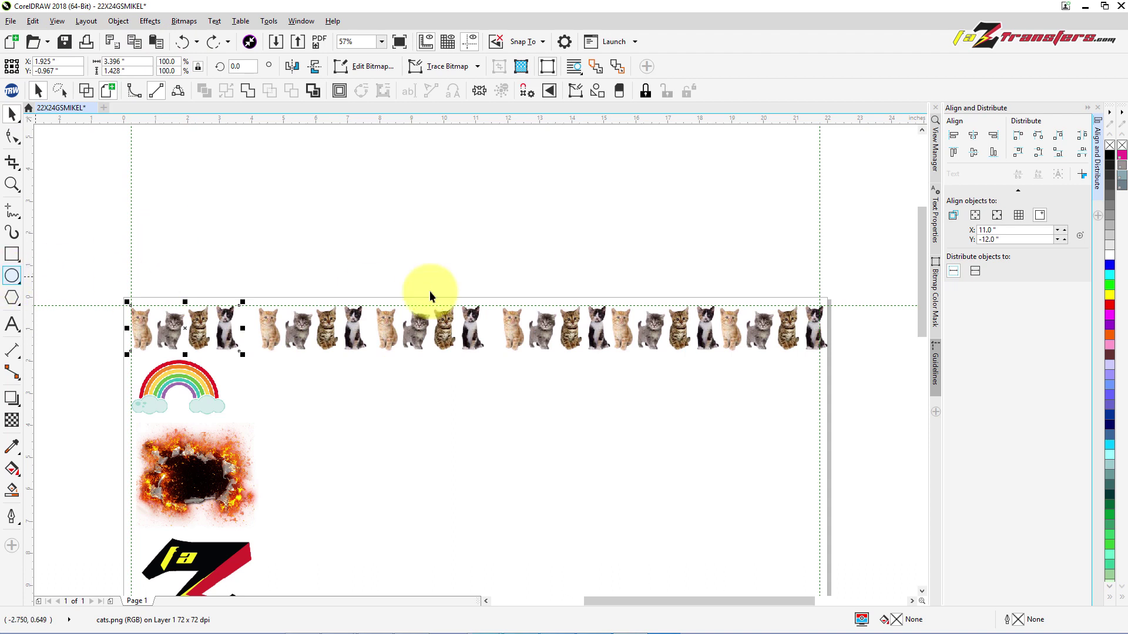
Nudge the last kitten copy in the row left until it fits inside the right margin guideline
click(814, 346)
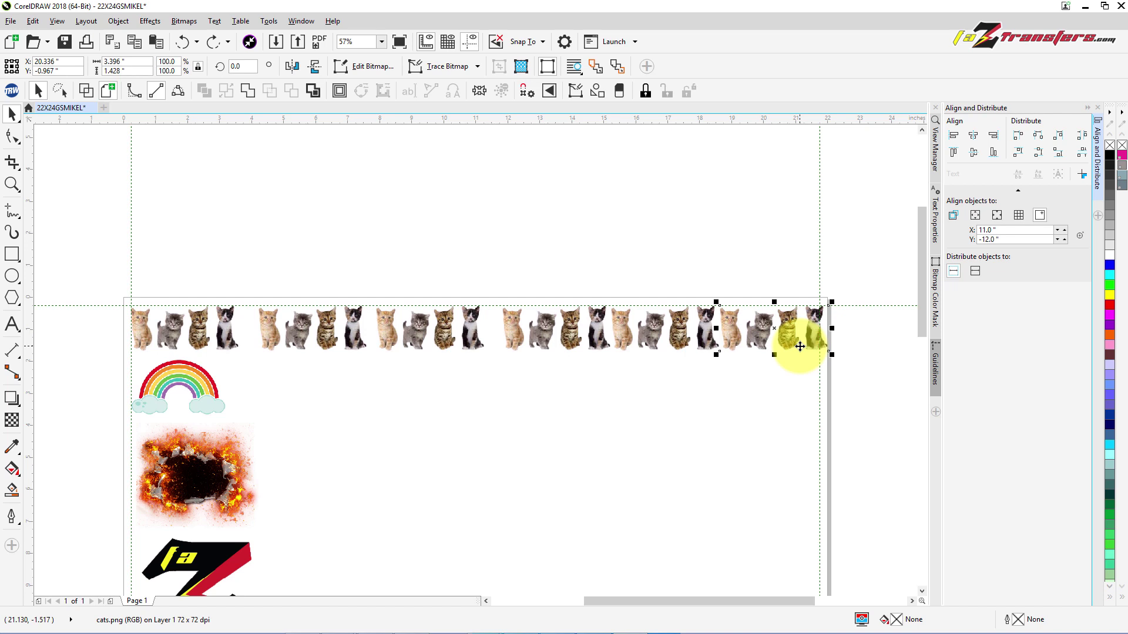
key(Left)
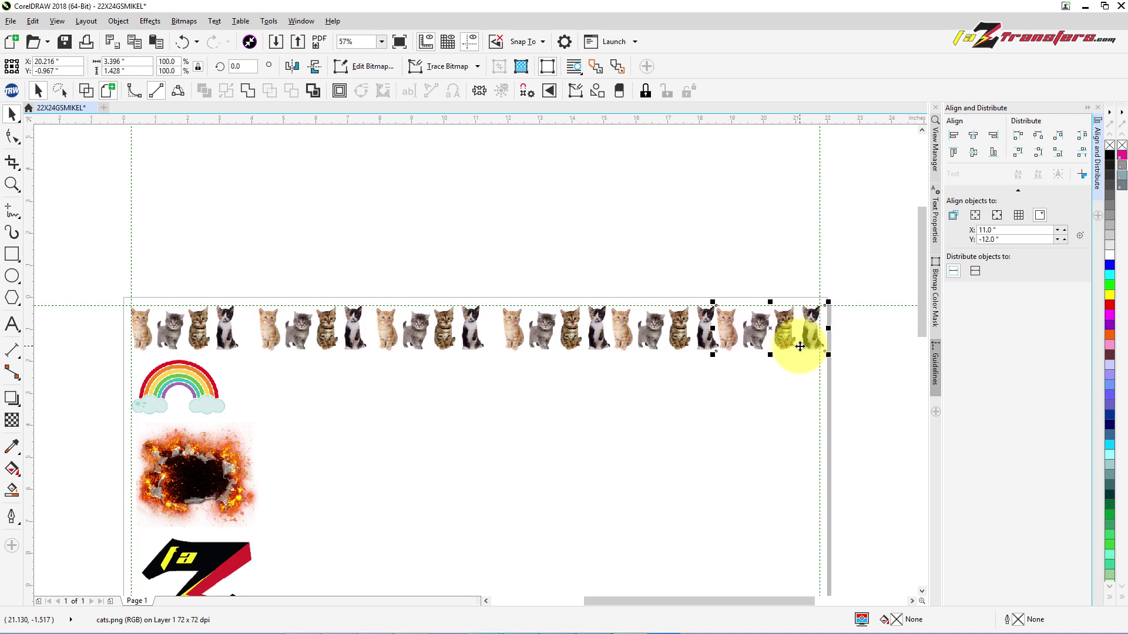
key(Left)
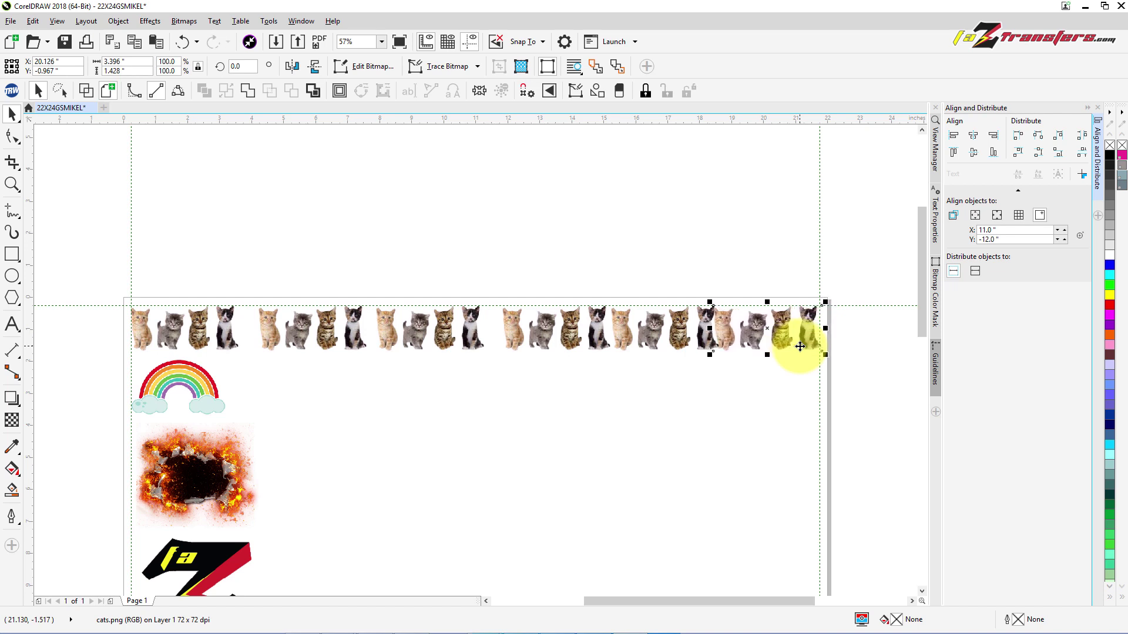
key(Left)
key(Left)
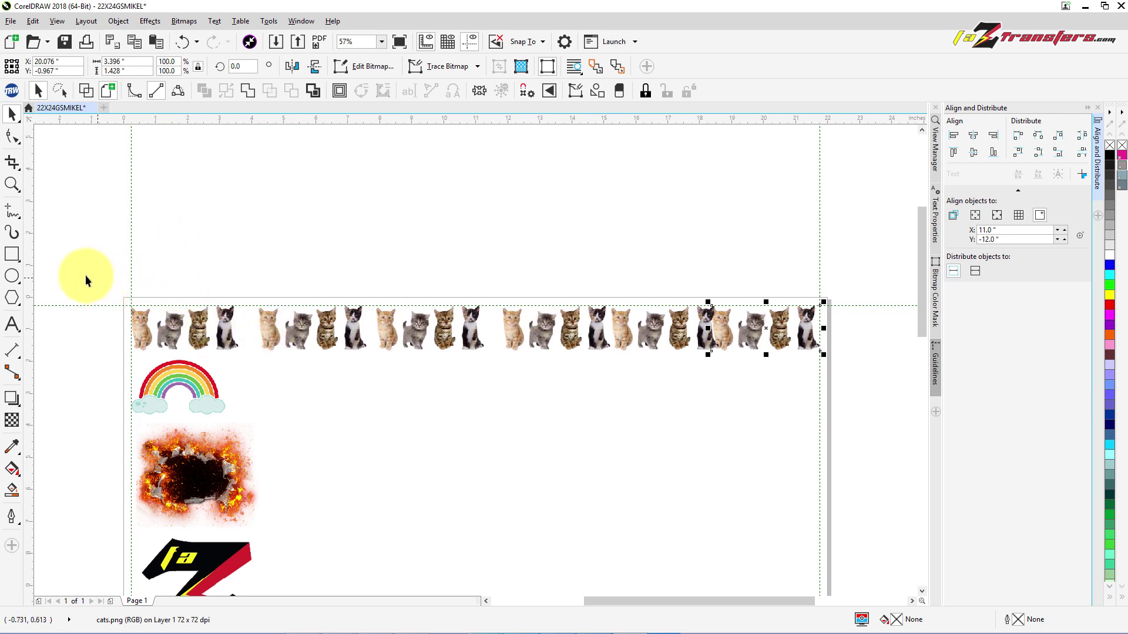
Select all six kitten images in the row and distribute the space between them horizontally
mouse_move(841, 369)
mouse_down()
mouse_move(853, 365)
mouse_move(833, 349)
mouse_move(865, 350)
mouse_move(871, 363)
mouse_move(852, 368)
mouse_up()
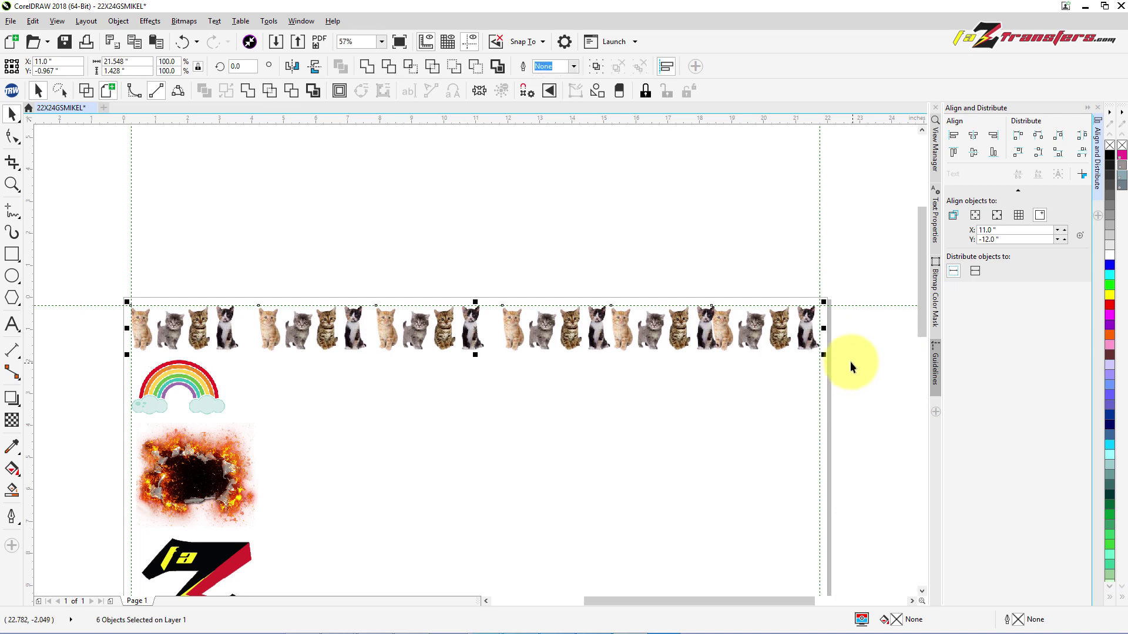
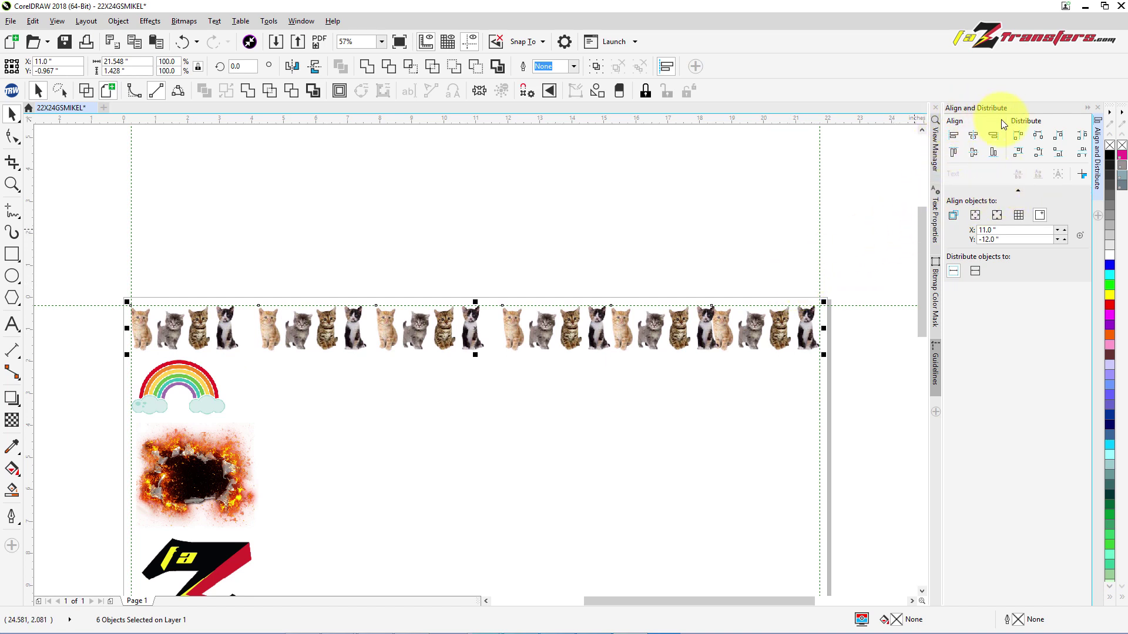
click(1083, 137)
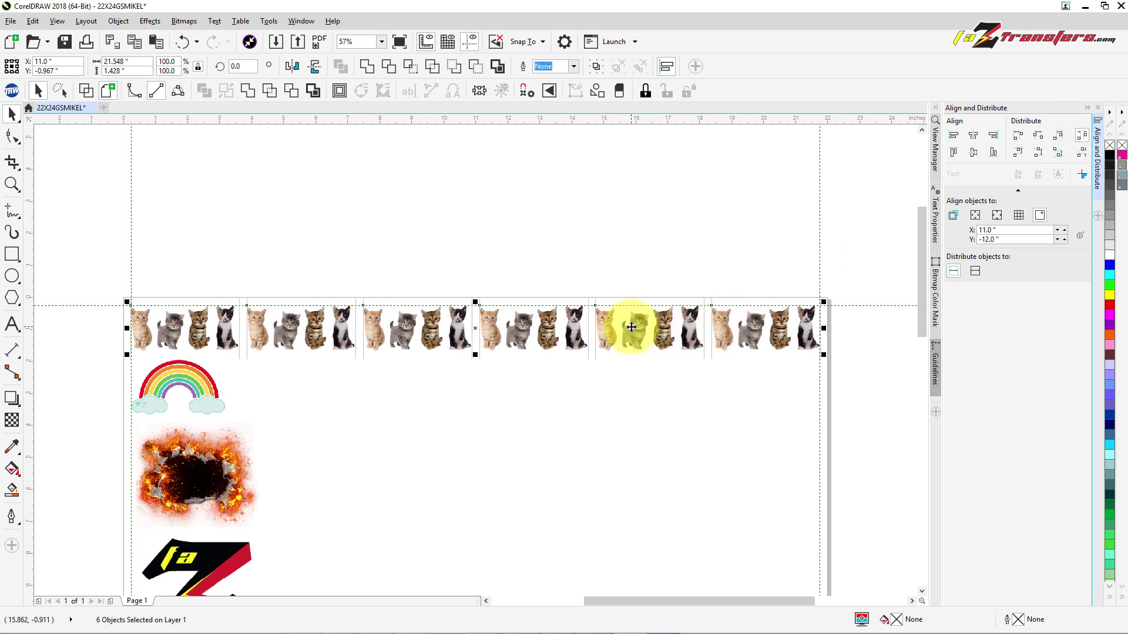
click(276, 217)
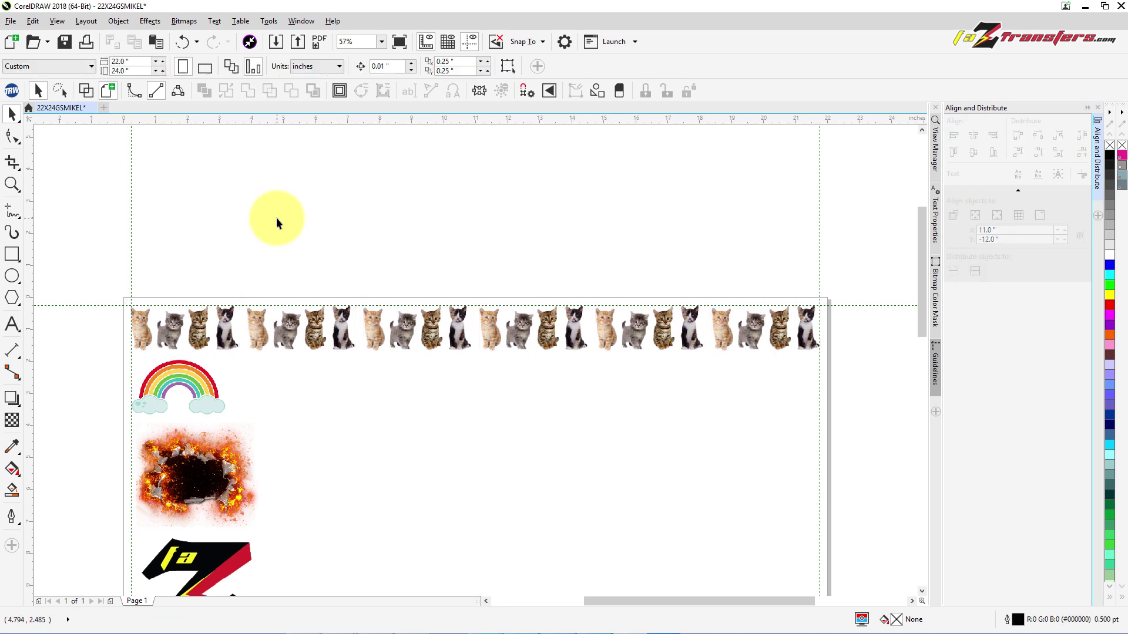
Copy the rainbow image and paste five copies onto the original
click(200, 378)
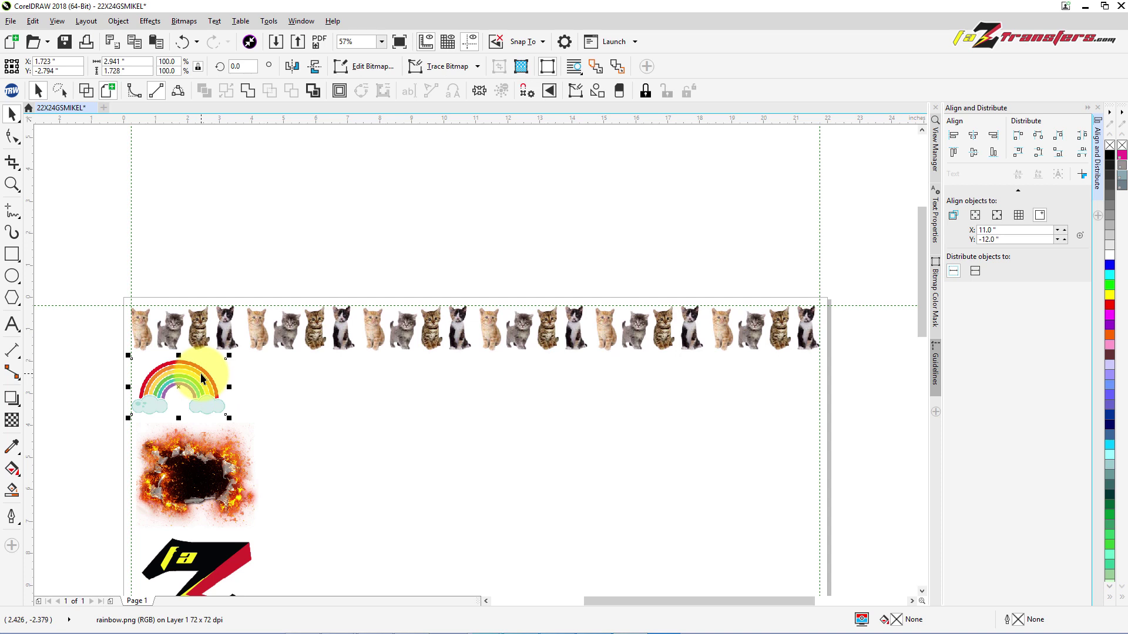
right_click(201, 376)
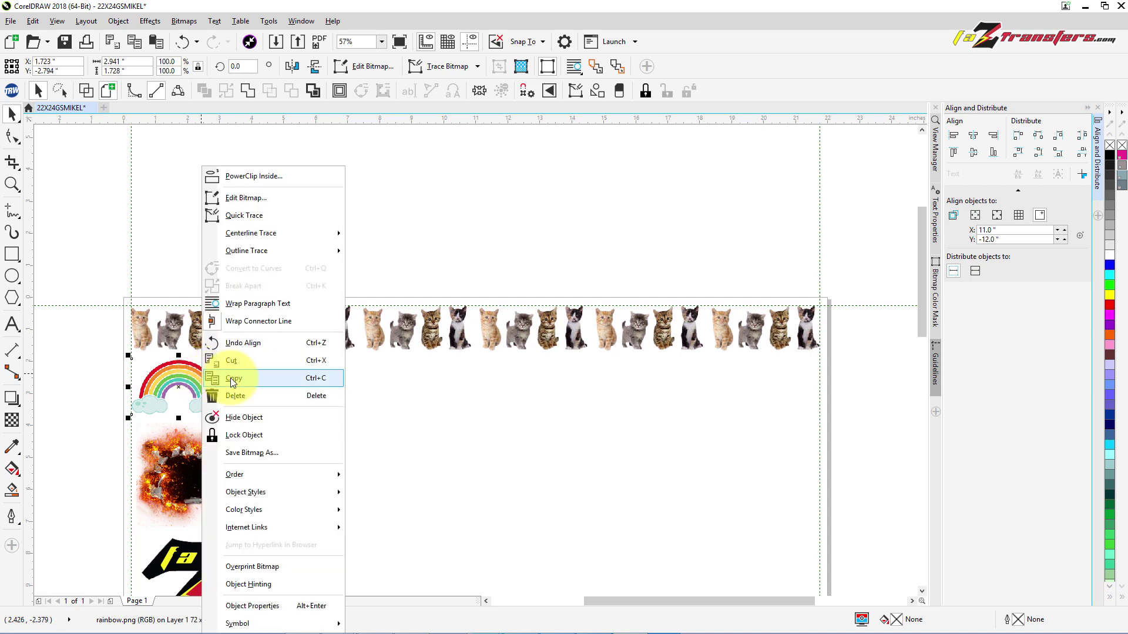
click(231, 378)
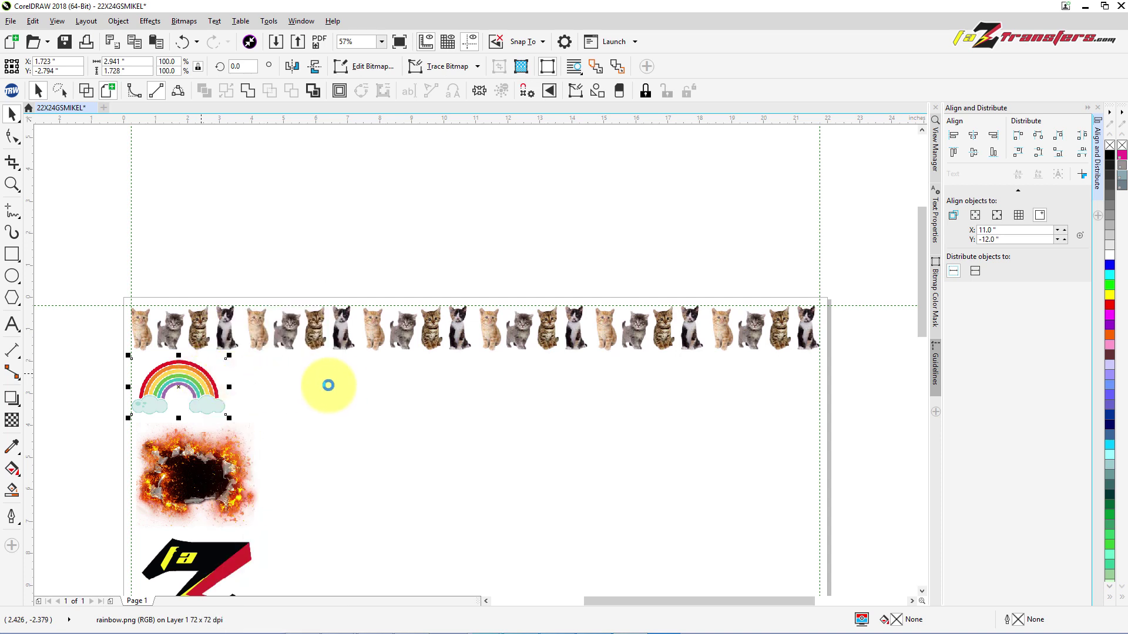
right_click(290, 376)
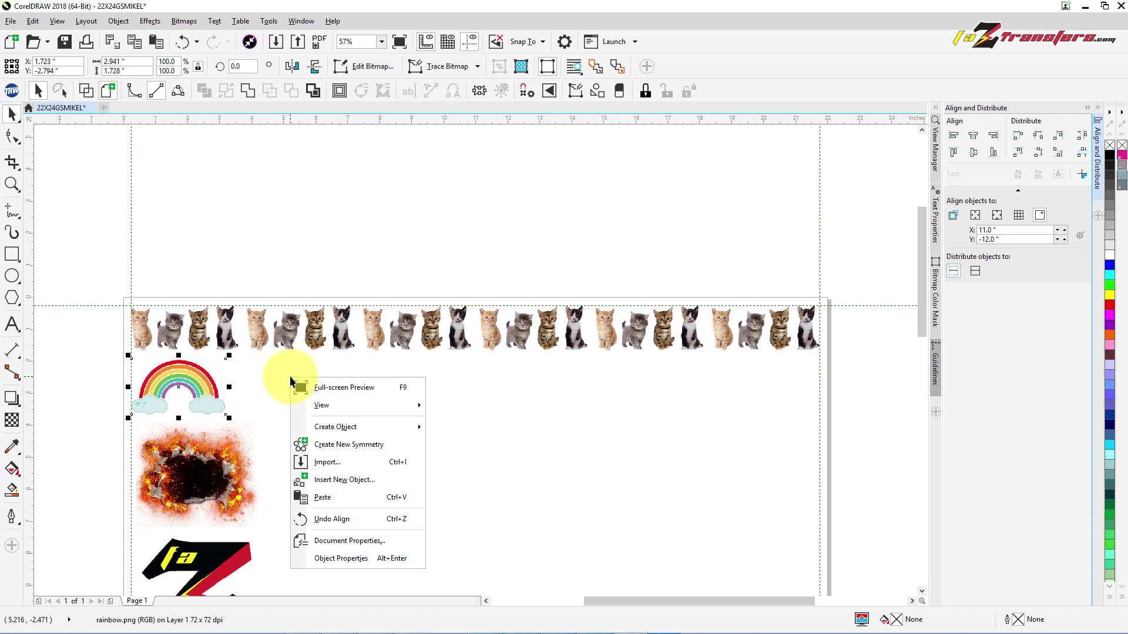
click(332, 497)
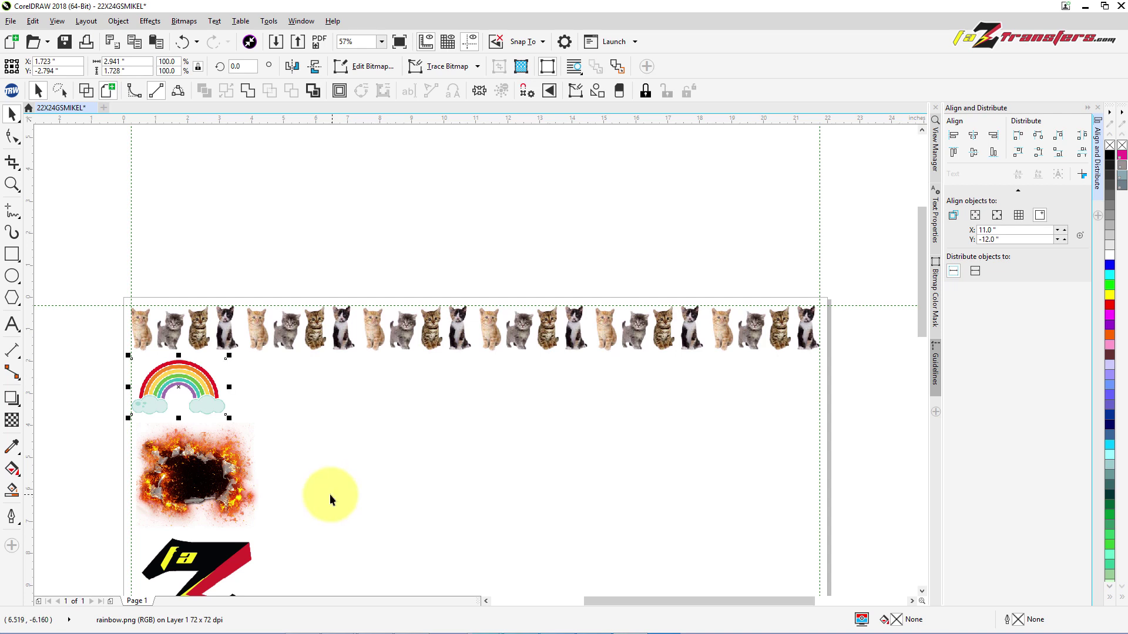
right_click(336, 387)
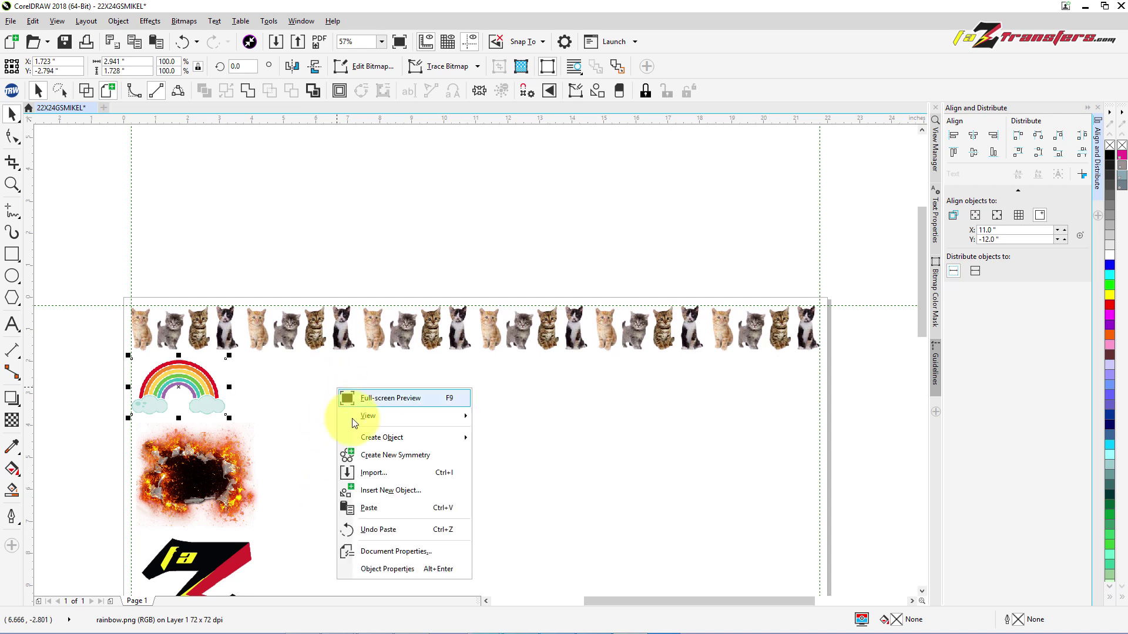
click(369, 509)
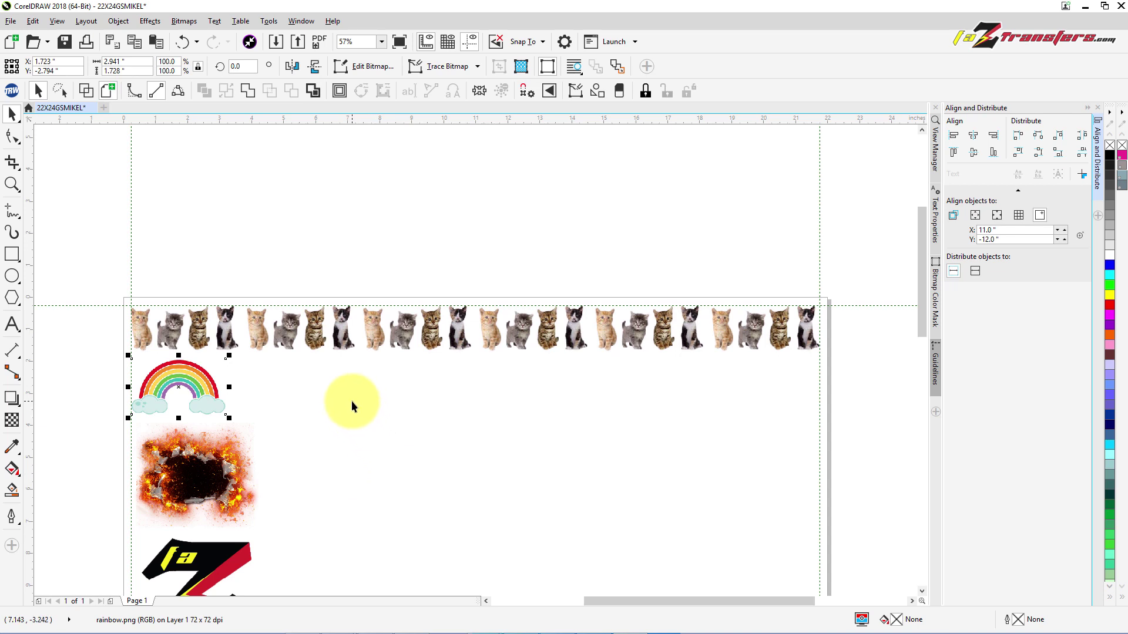
right_click(351, 401)
click(363, 521)
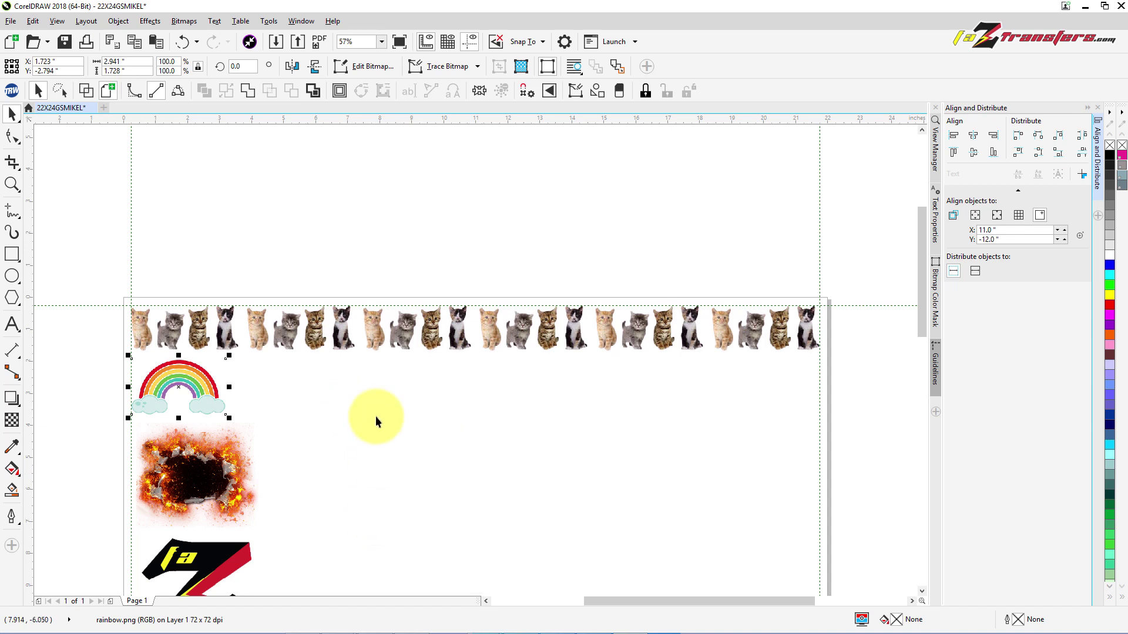
right_click(359, 386)
click(393, 509)
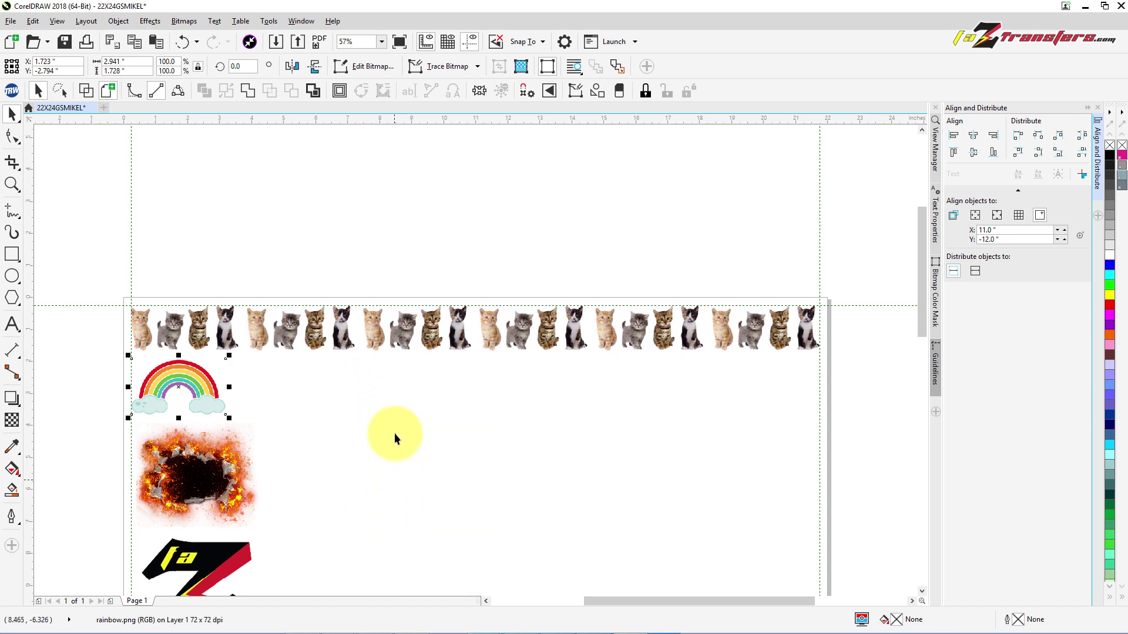
right_click(351, 388)
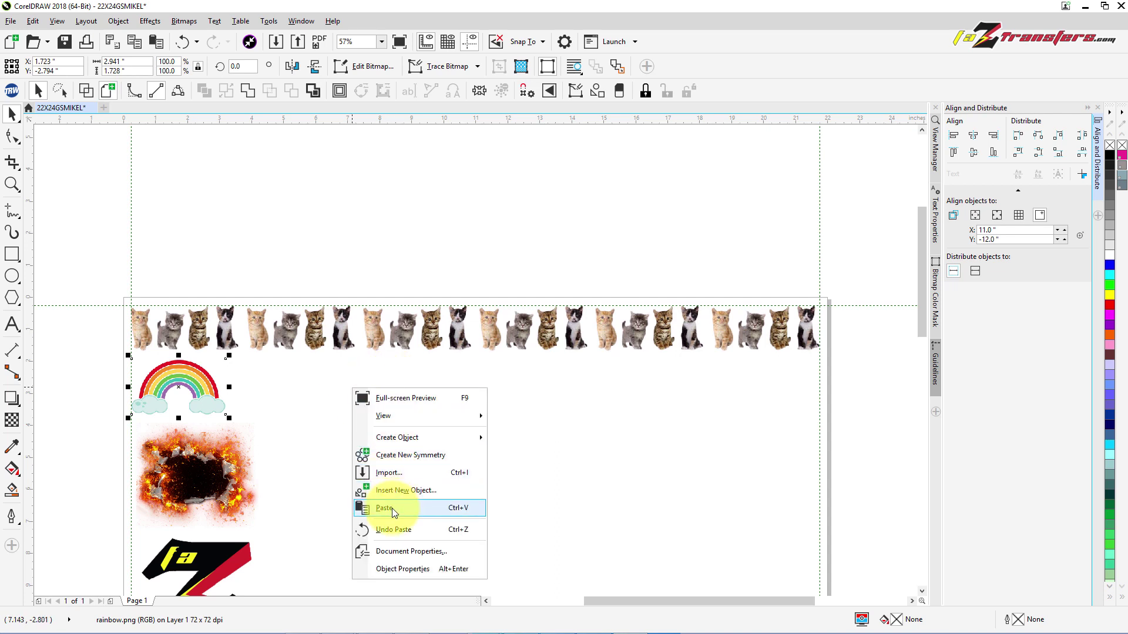
click(392, 509)
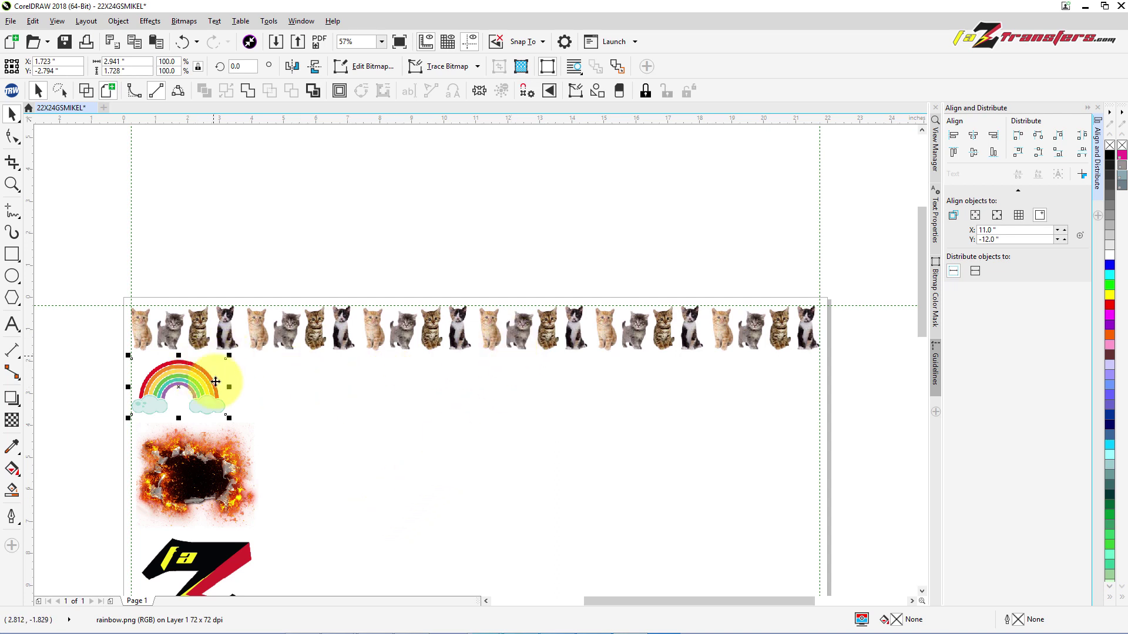
Spread the five stacked rainbow copies in a row beneath the kittens, out to the right margin guideline, keeping the original in place
drag(197, 388, 698, 397)
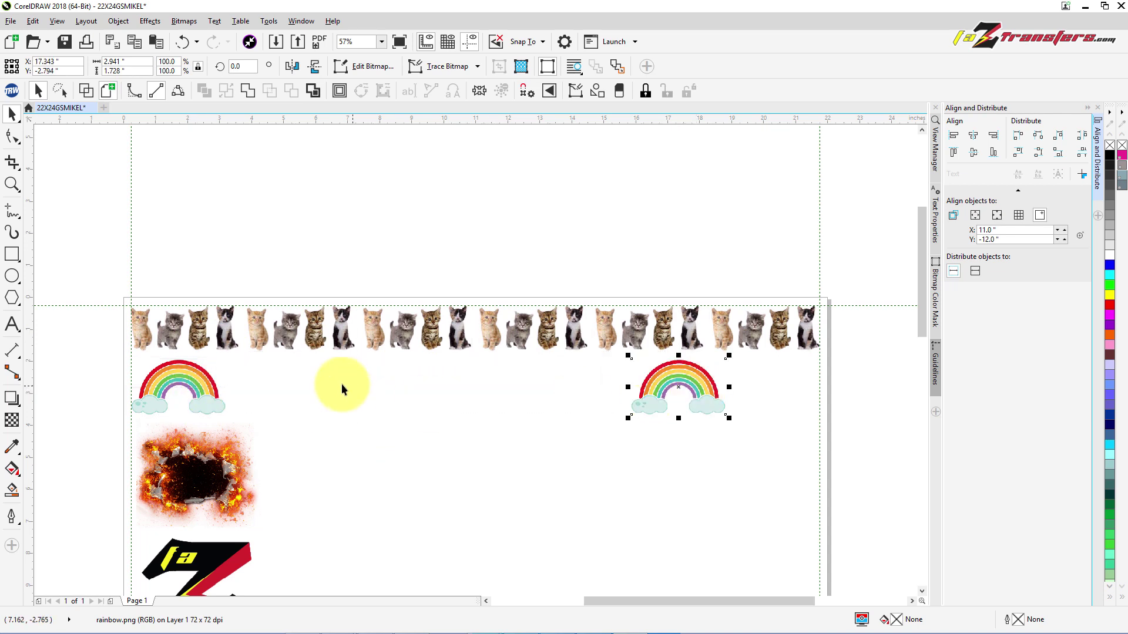
drag(225, 384, 330, 390)
drag(217, 397, 483, 397)
drag(189, 382, 594, 391)
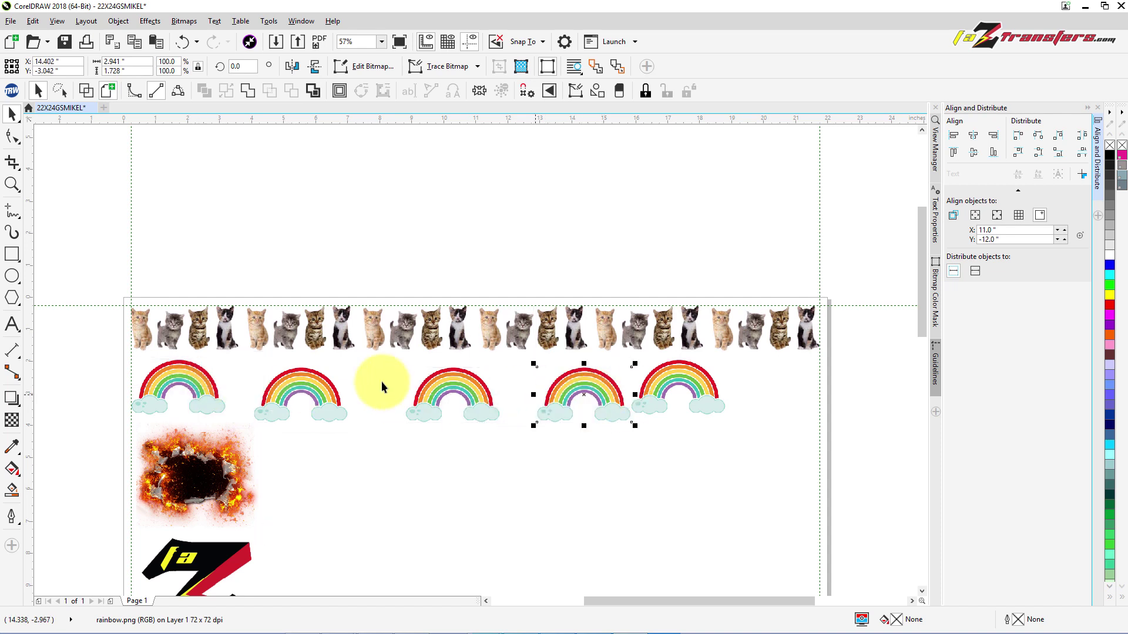
drag(202, 382, 789, 384)
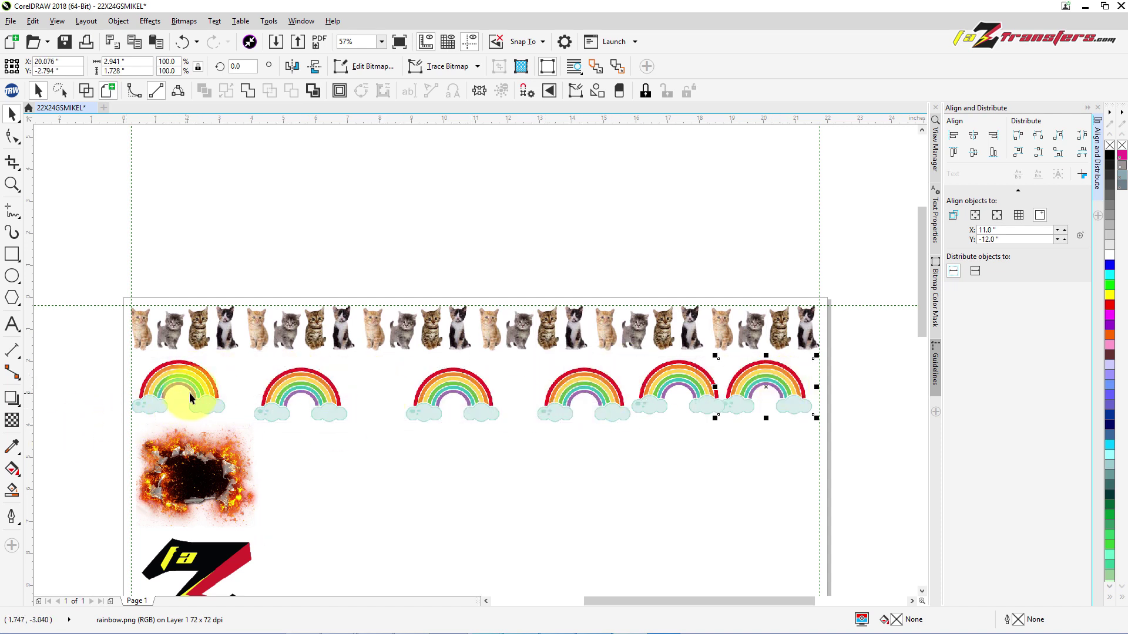
drag(188, 393, 112, 314)
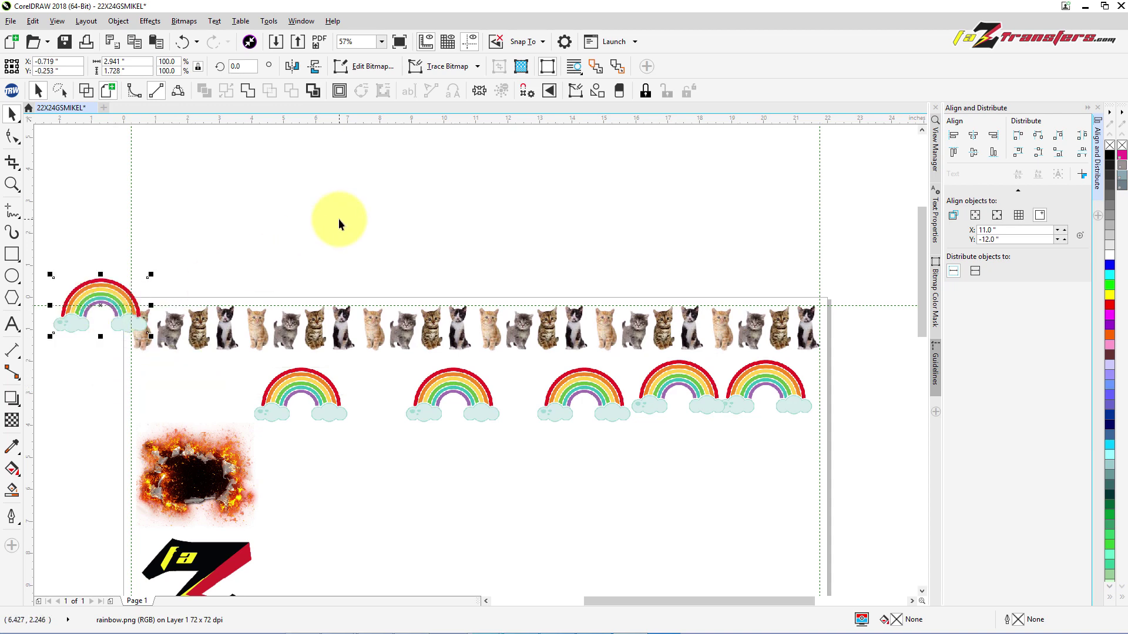
click(183, 41)
Reposition the second through fifth rainbows level with the original, pulling the overlapping copies apart
scroll(125, 403, left, 1)
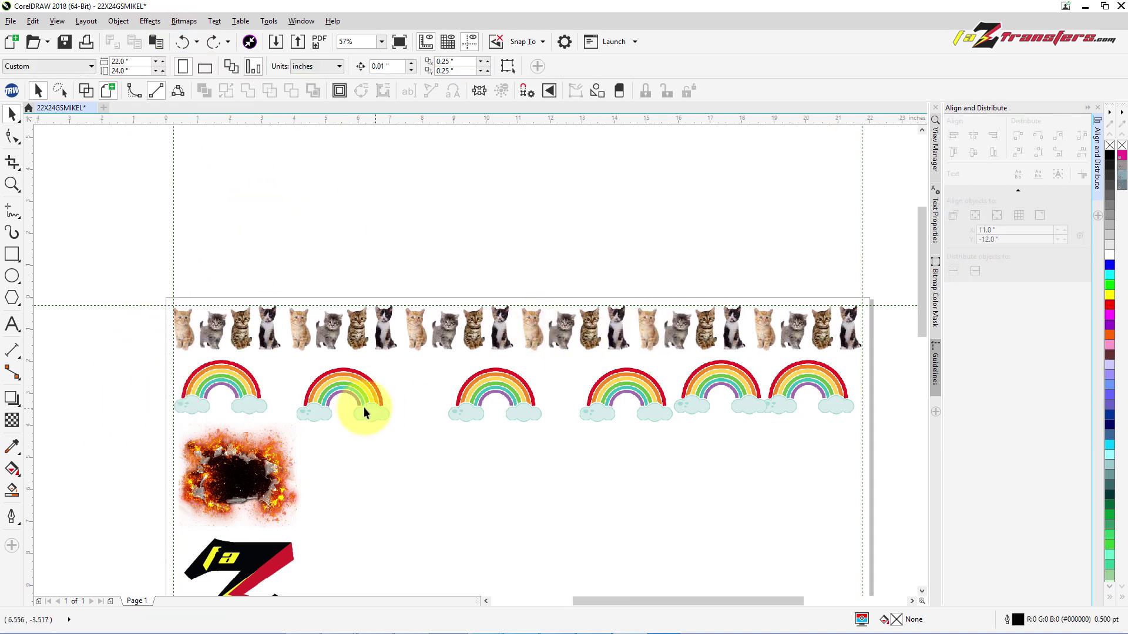
click(361, 408)
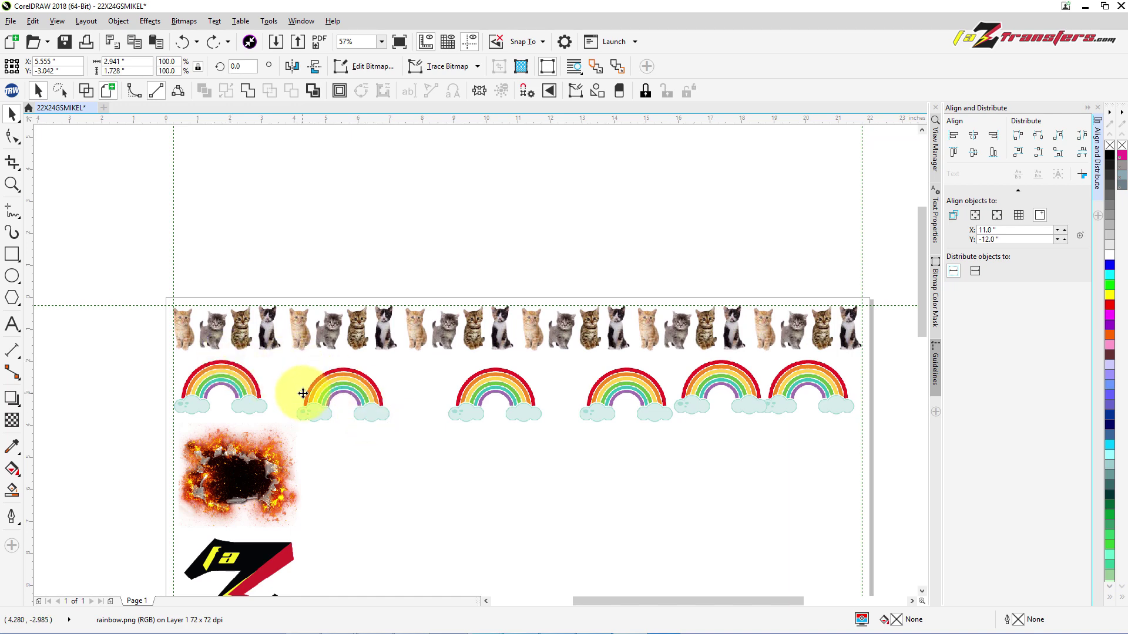
drag(303, 393, 291, 391)
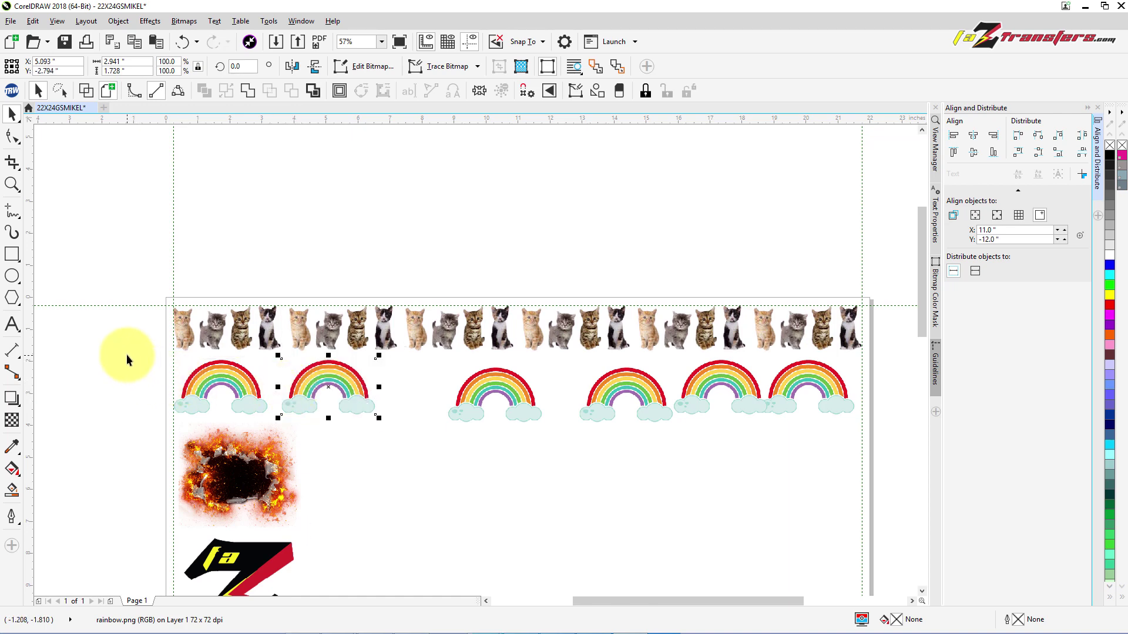
drag(127, 354, 472, 438)
drag(542, 420, 542, 419)
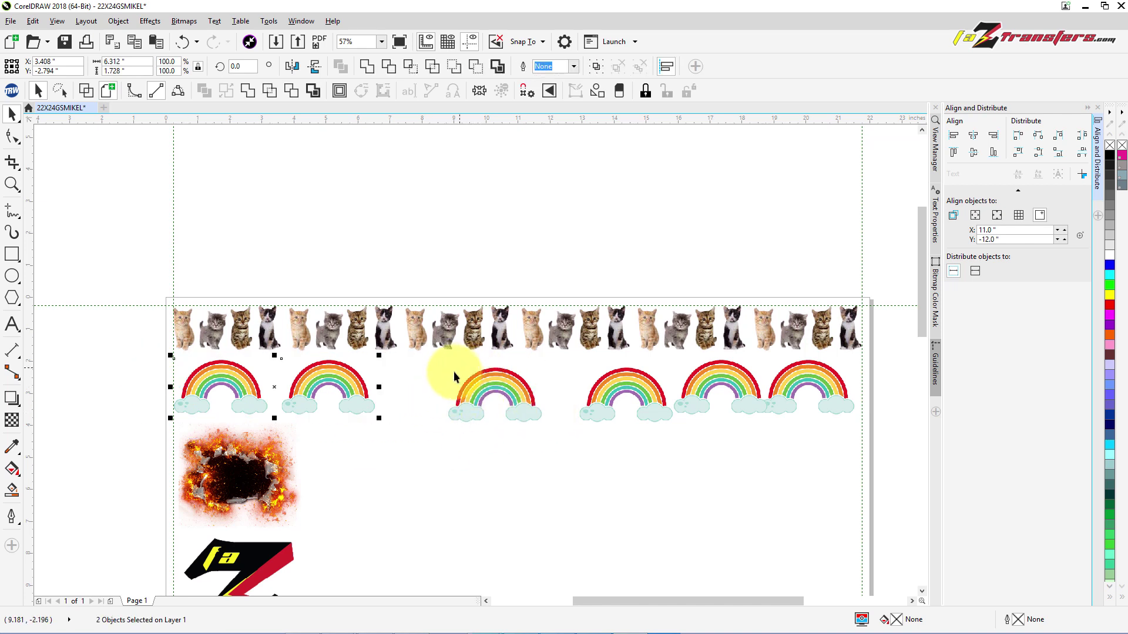
click(539, 447)
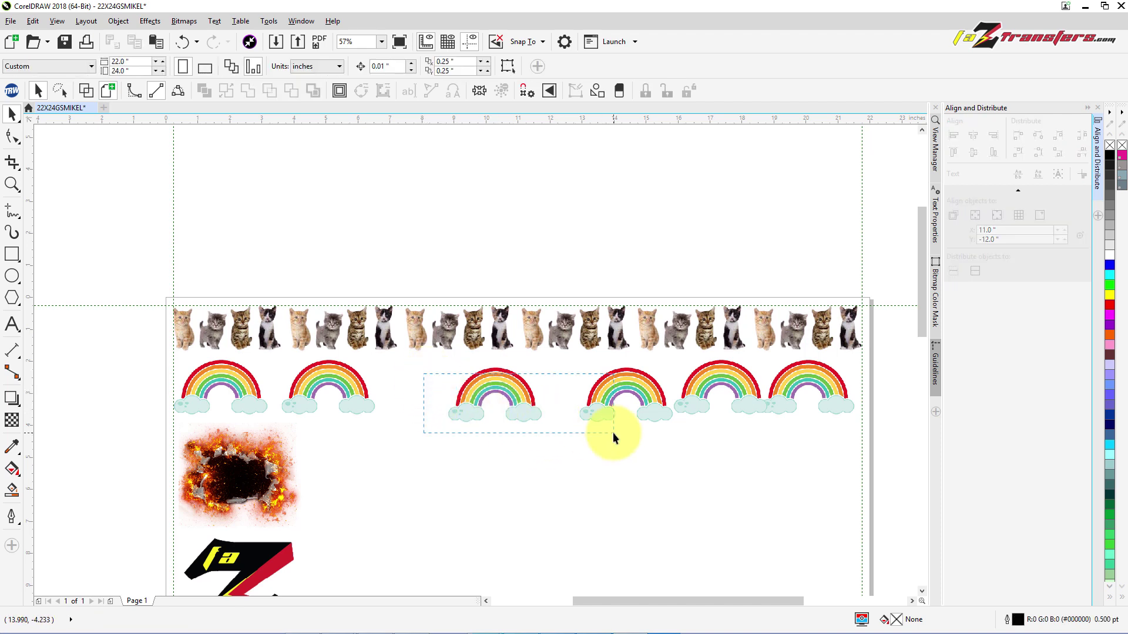
drag(657, 428, 491, 390)
click(518, 395)
click(611, 392)
drag(611, 392, 576, 390)
click(691, 382)
drag(711, 391, 689, 401)
Nudge the last rainbow in the row right until its cloud meets the right margin guideline
click(786, 391)
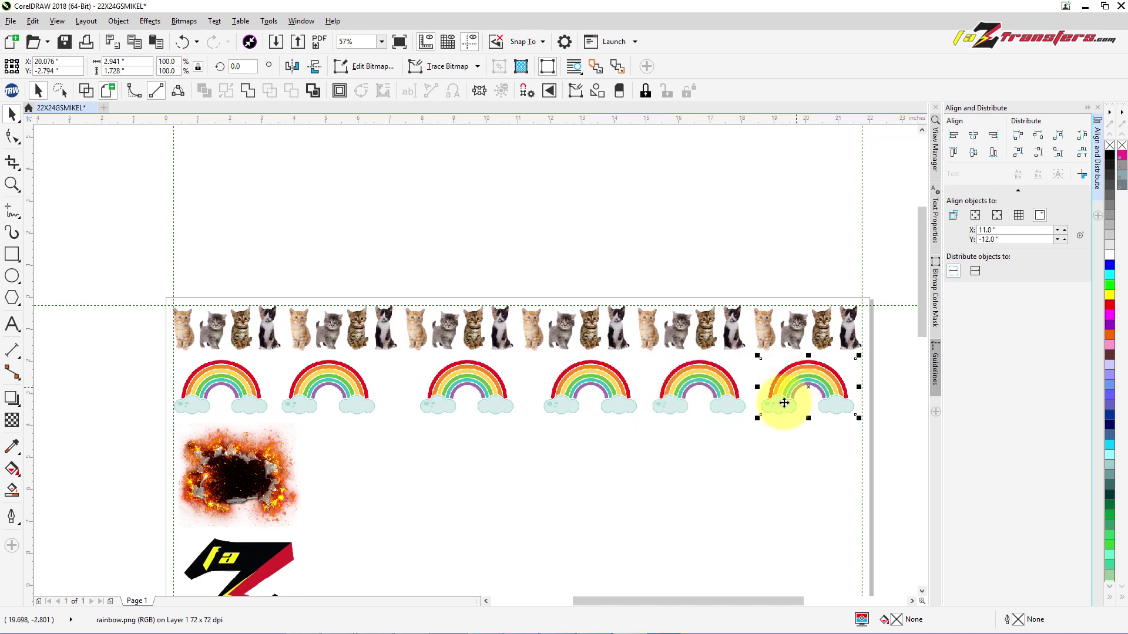
drag(786, 391, 785, 396)
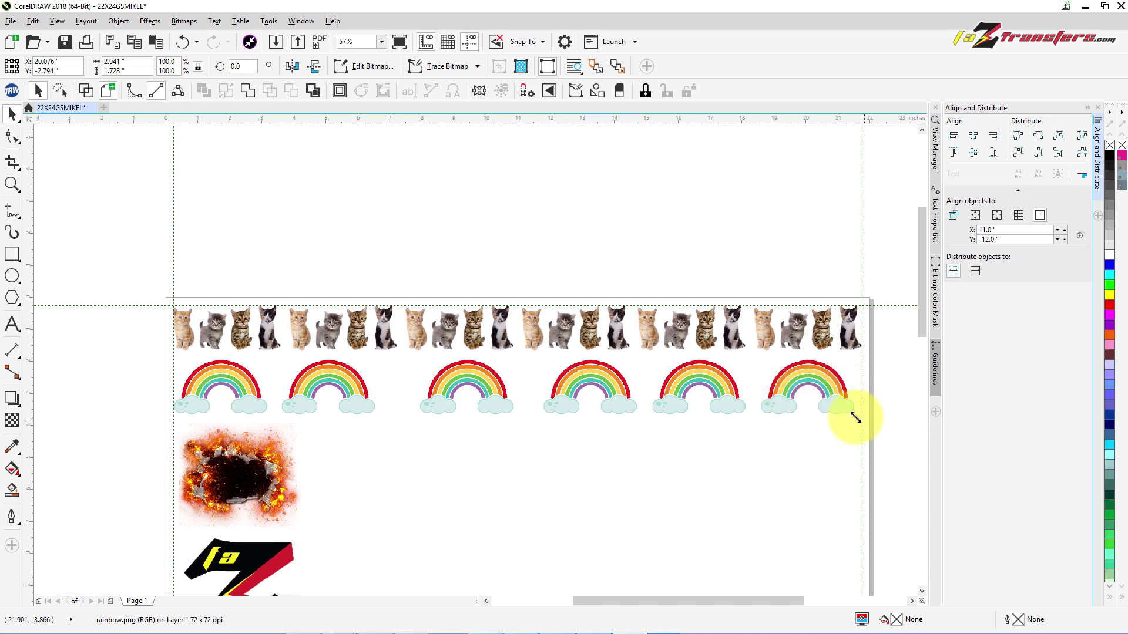
click(828, 400)
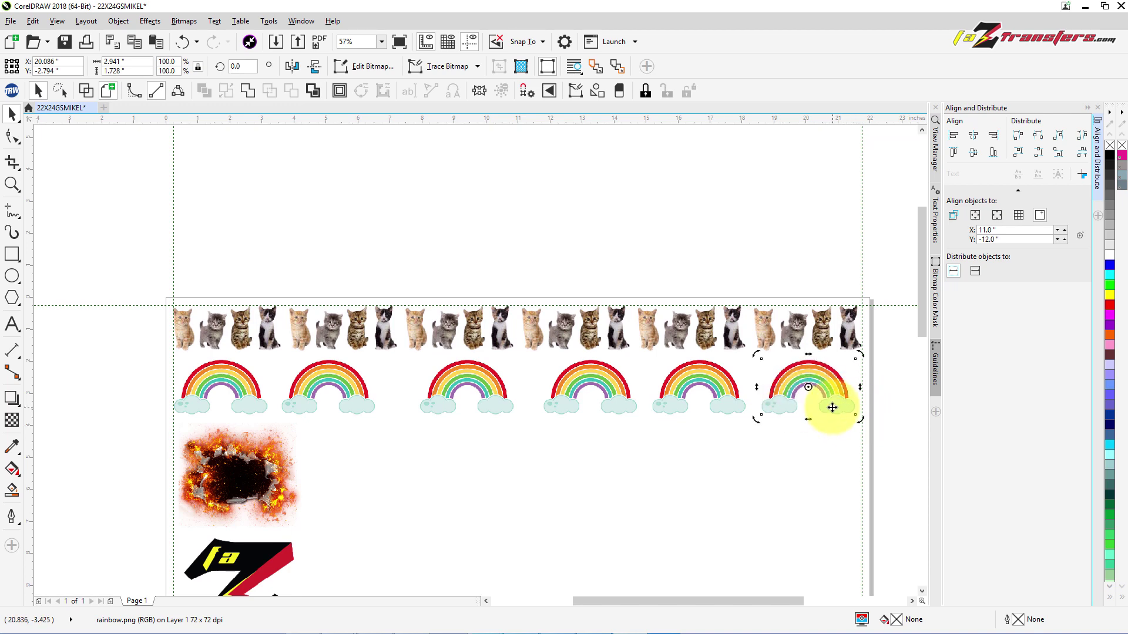
drag(827, 401, 832, 405)
key(Right)
key(Right)
key(Right)
key(Right)
key(Right)
key(Right)
key(Right)
key(Right)
key(Right)
key(Right)
key(Right)
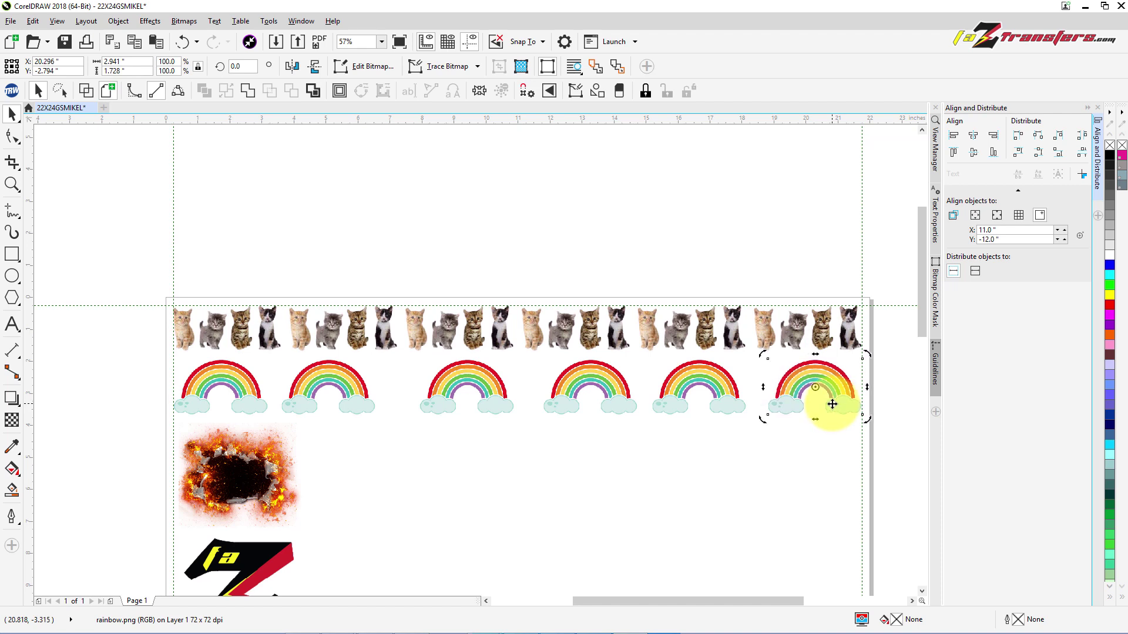
Select all six rainbows in the row and distribute the space between them horizontally
click(813, 469)
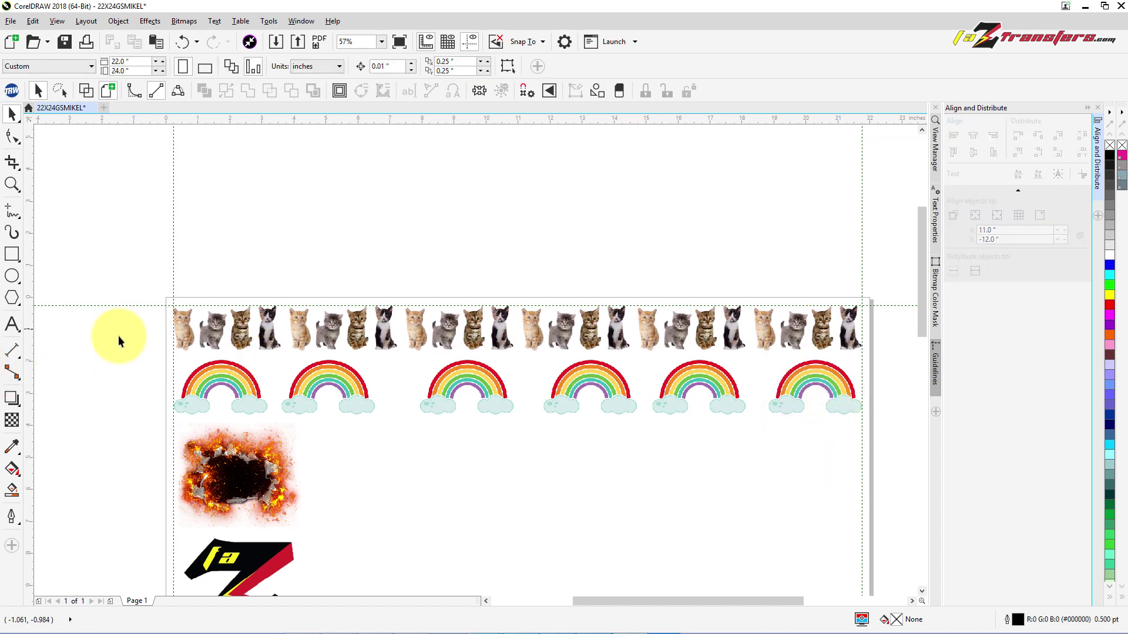
drag(893, 440, 890, 431)
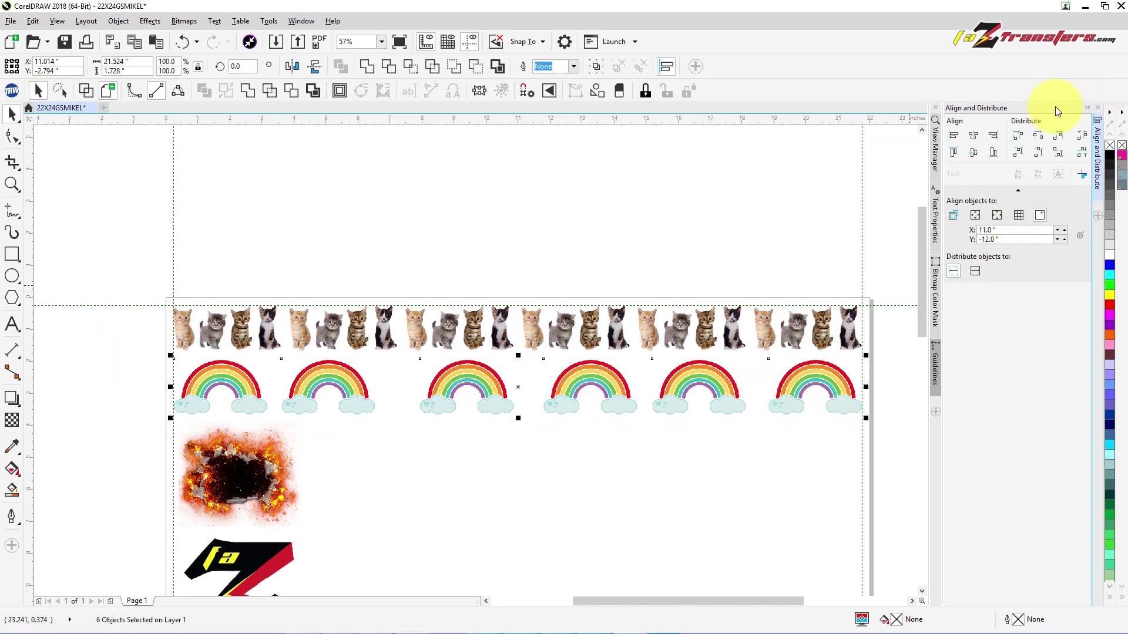
click(1081, 141)
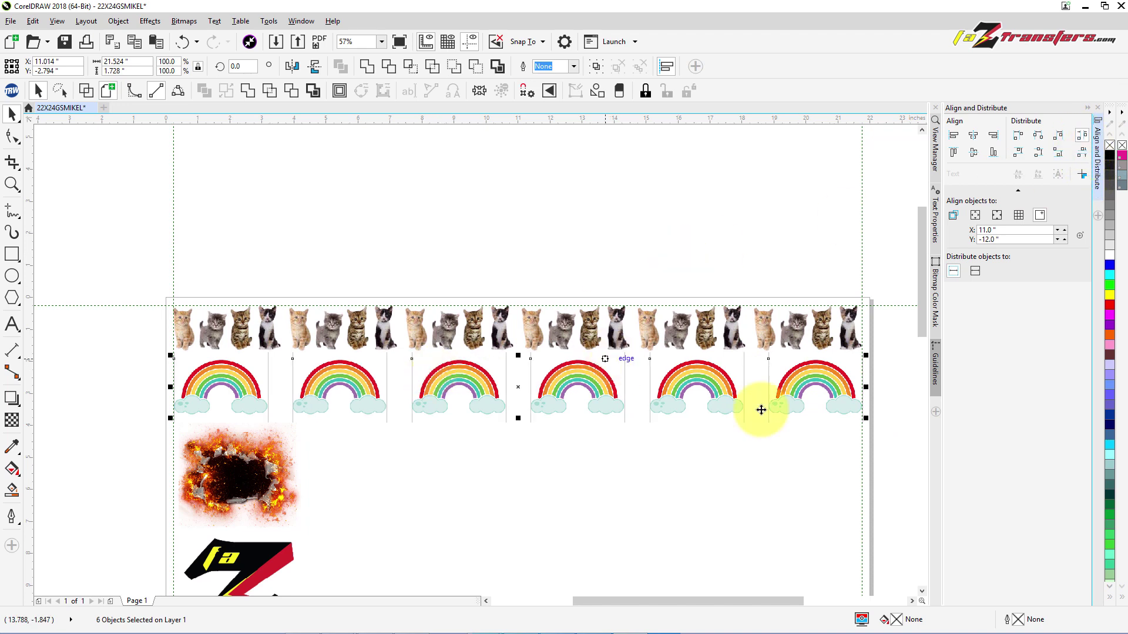
click(888, 422)
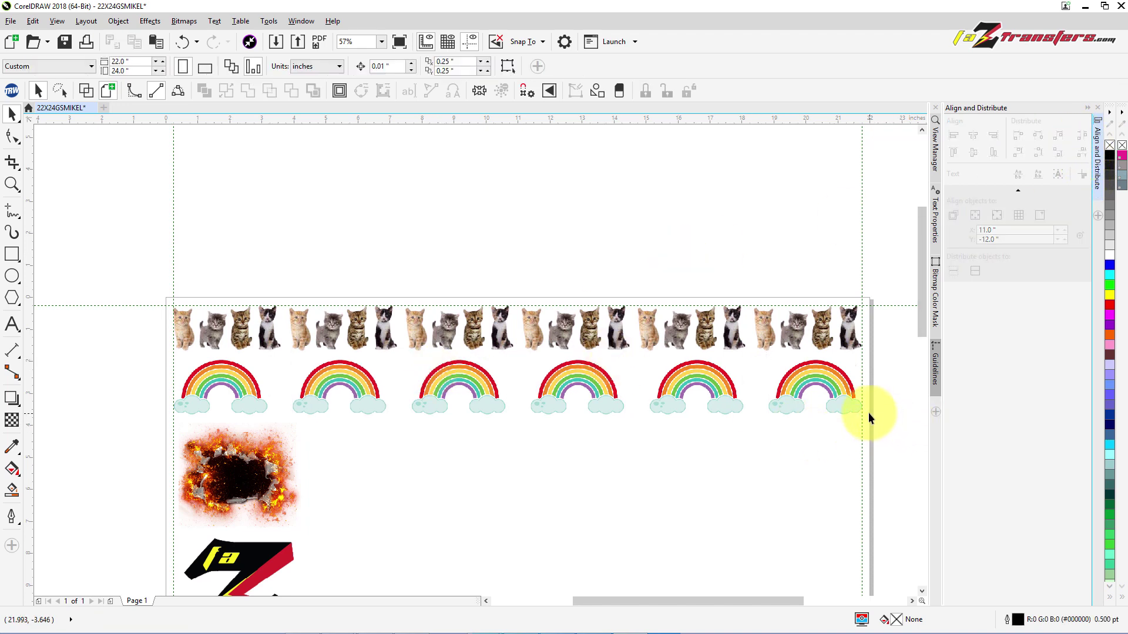
Copy the burning flame image beneath the rainbows and paste five copies of it in place
scroll(795, 426, down, 3)
scroll(795, 425, up, 5)
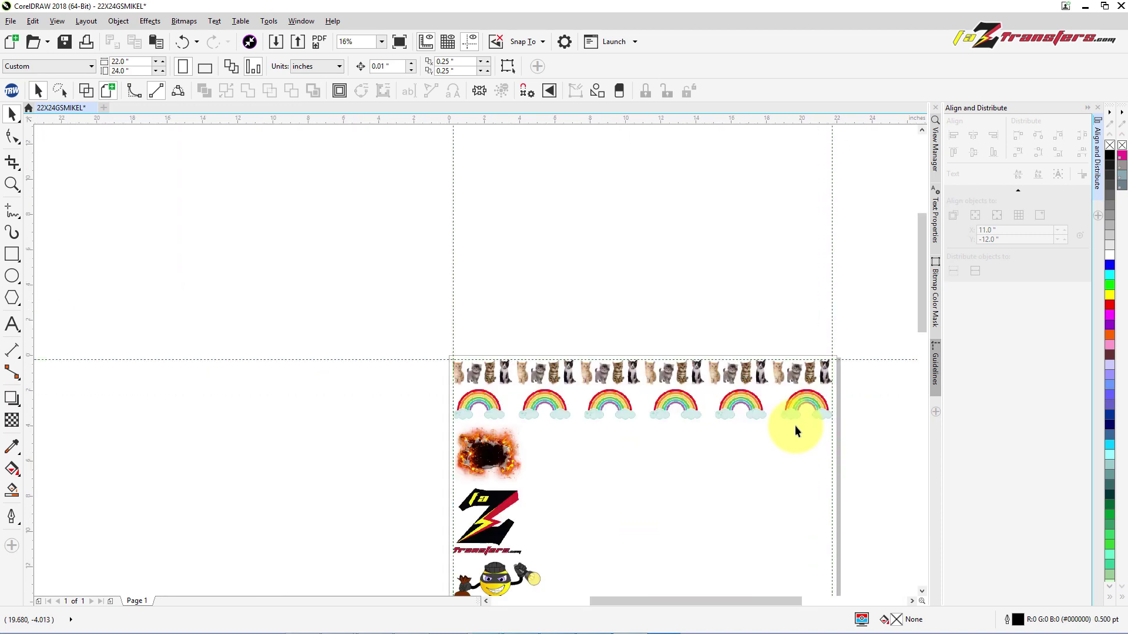
scroll(795, 426, down, 2)
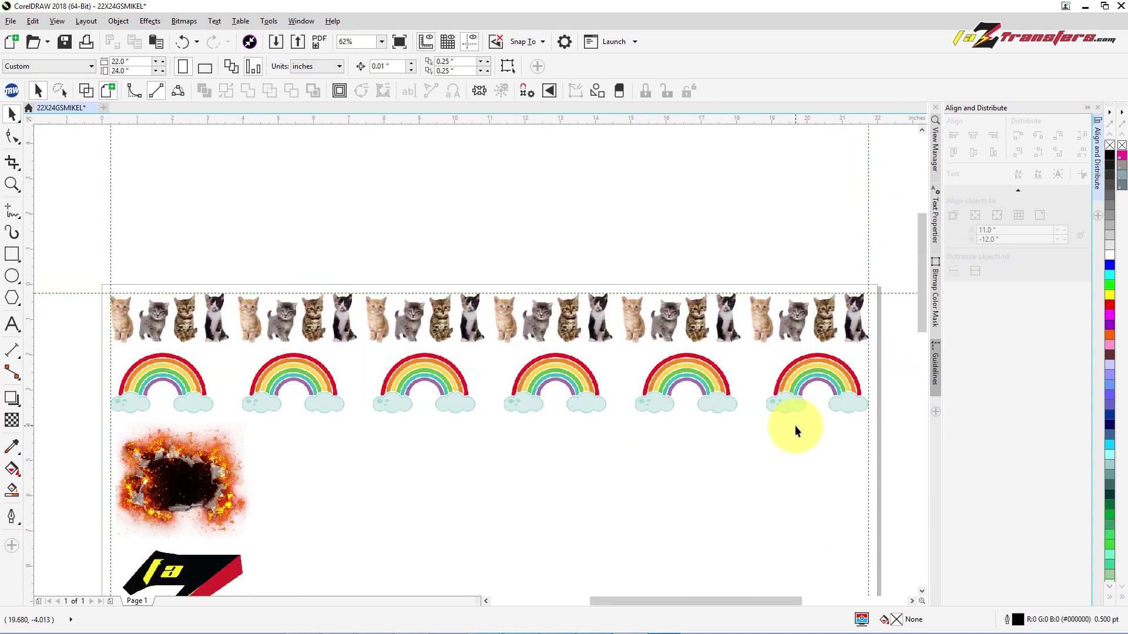
click(182, 473)
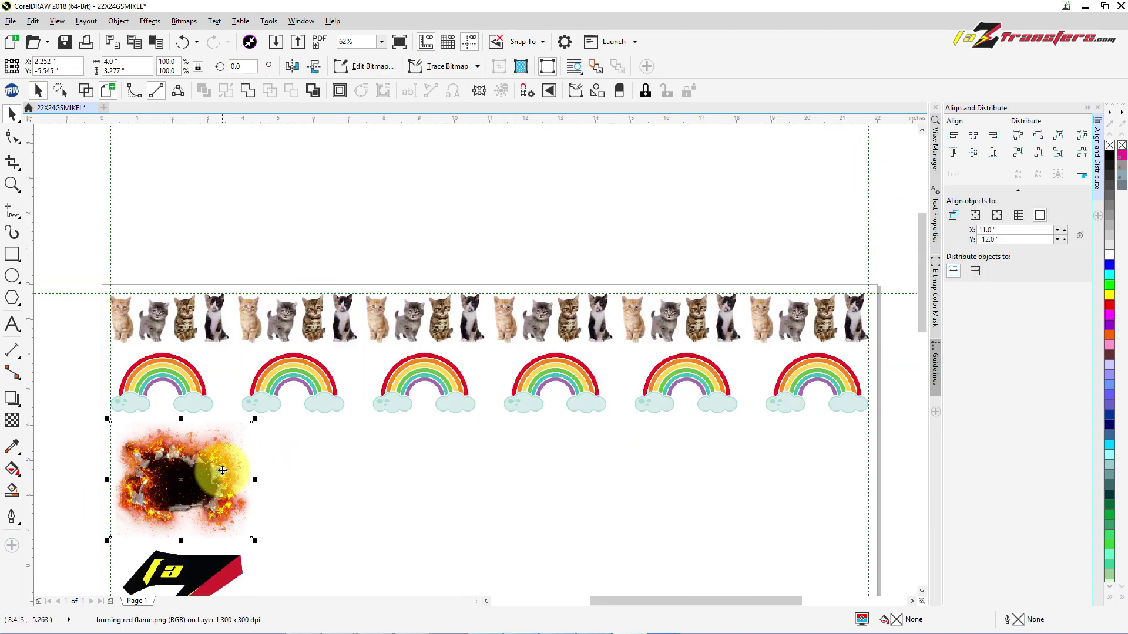
right_click(223, 470)
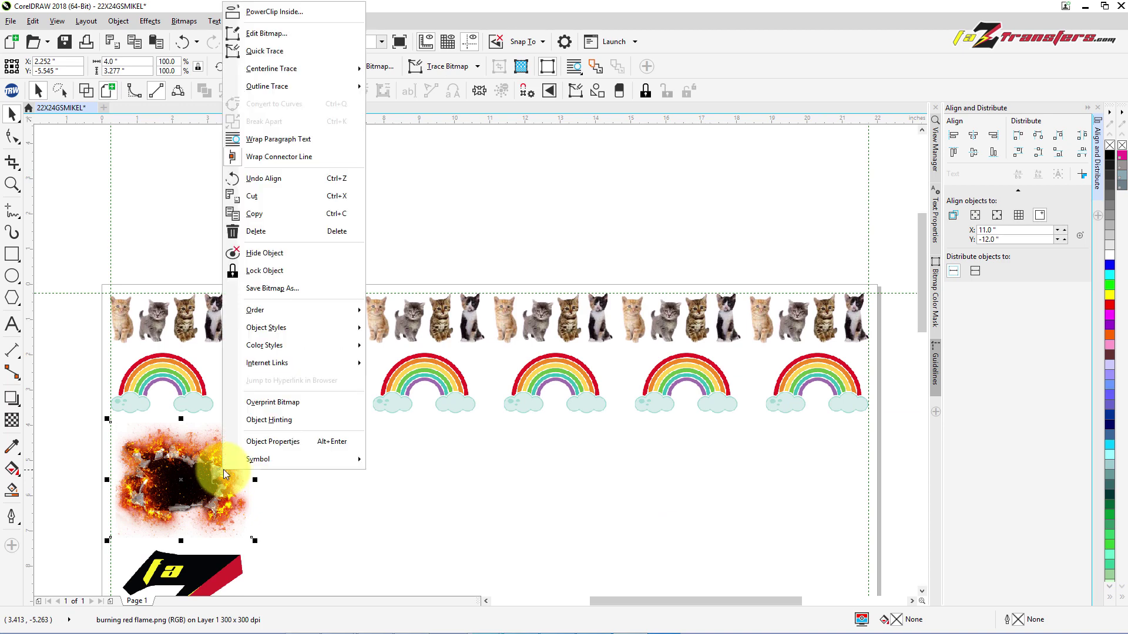
click(283, 217)
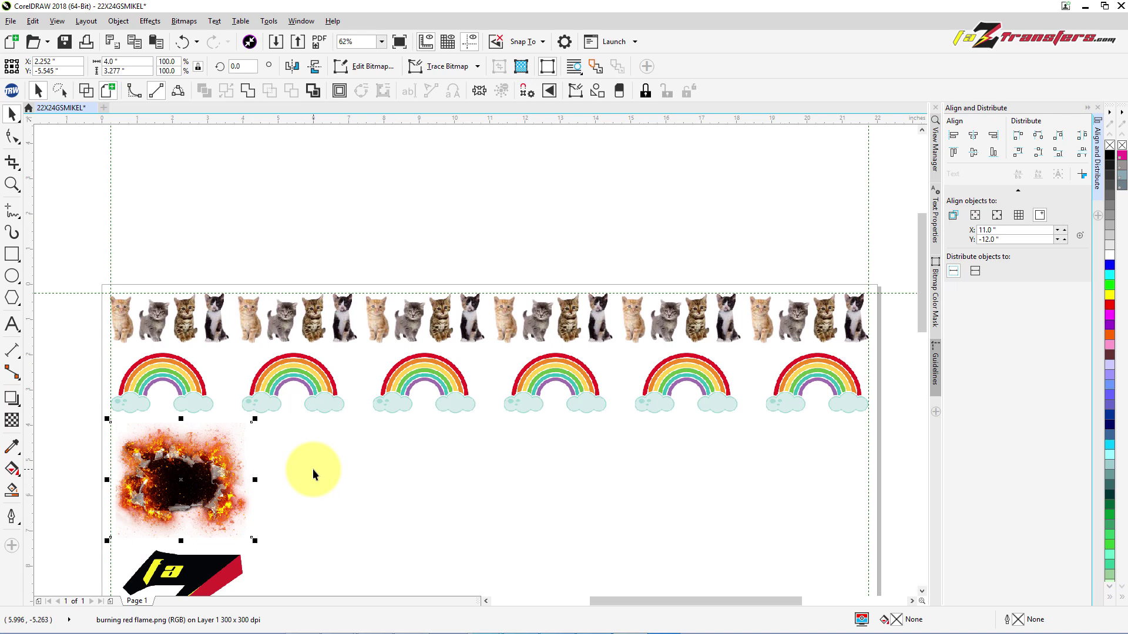
right_click(314, 474)
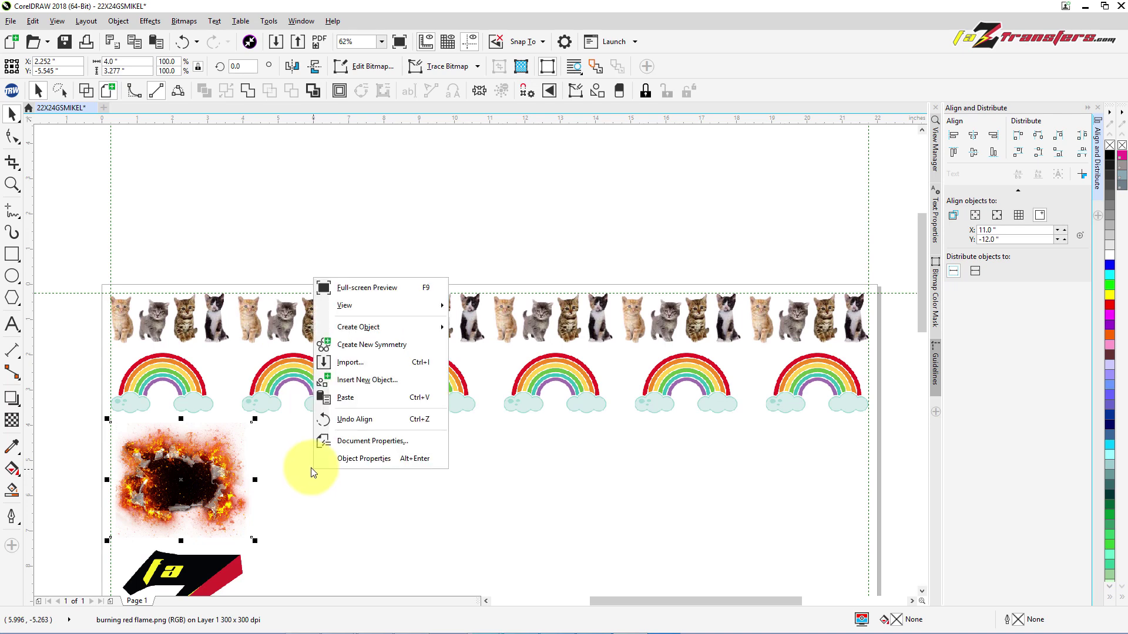
click(345, 399)
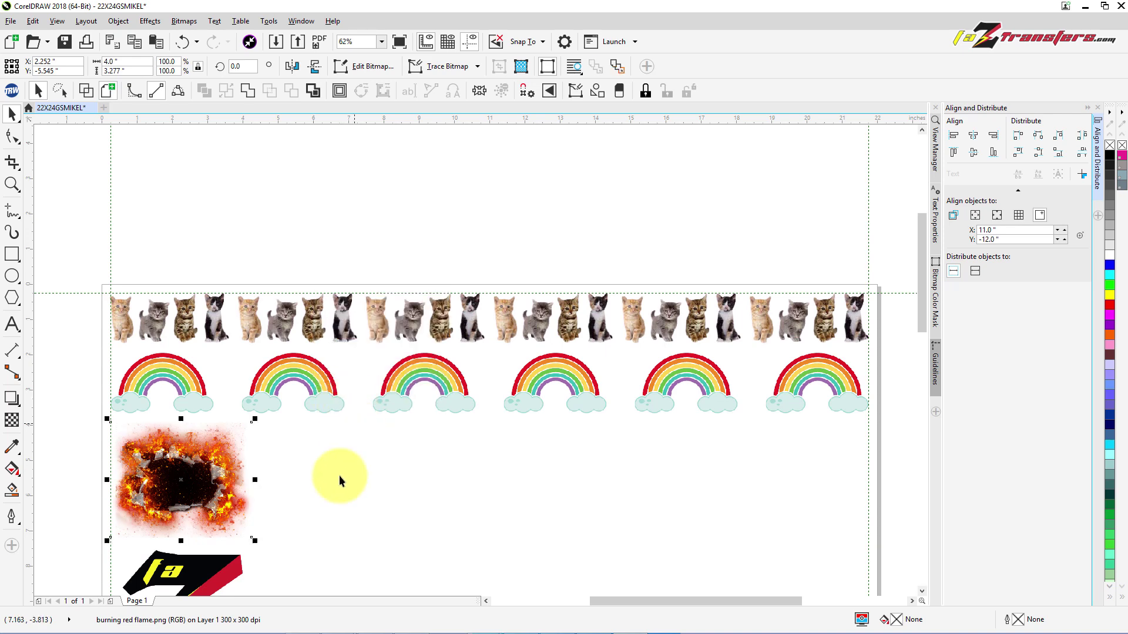
right_click(315, 470)
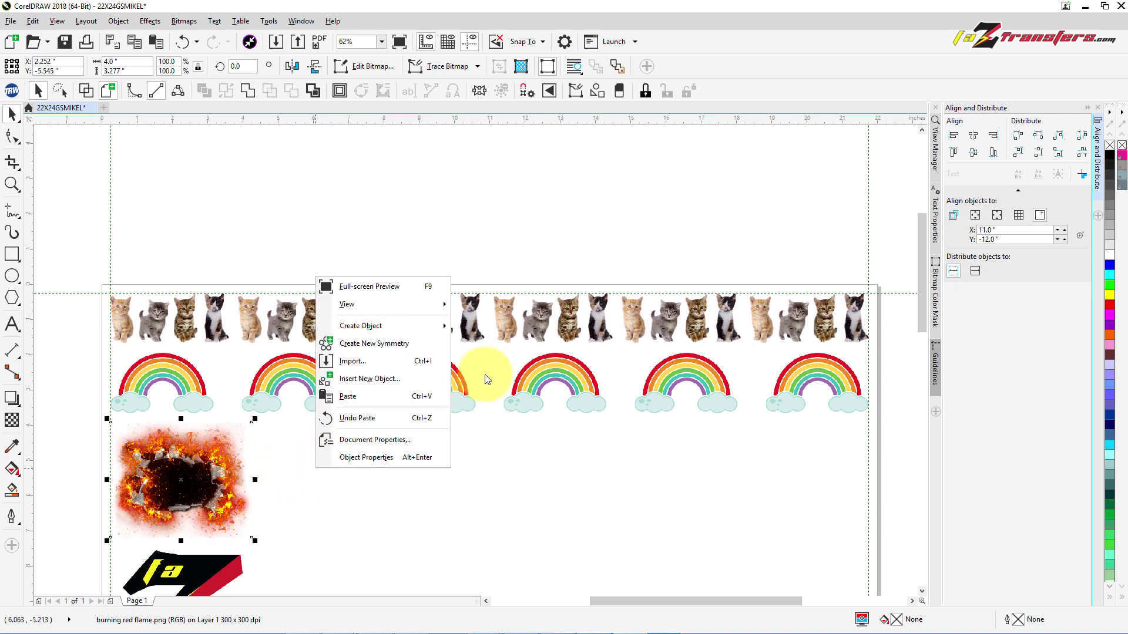
click(370, 397)
right_click(369, 449)
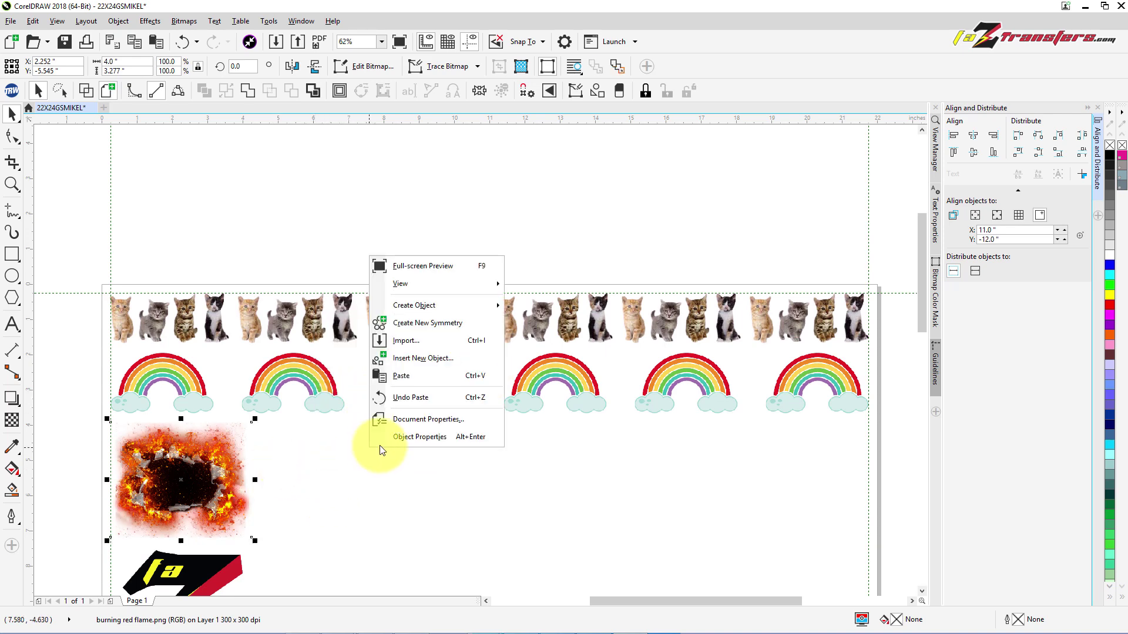
click(403, 381)
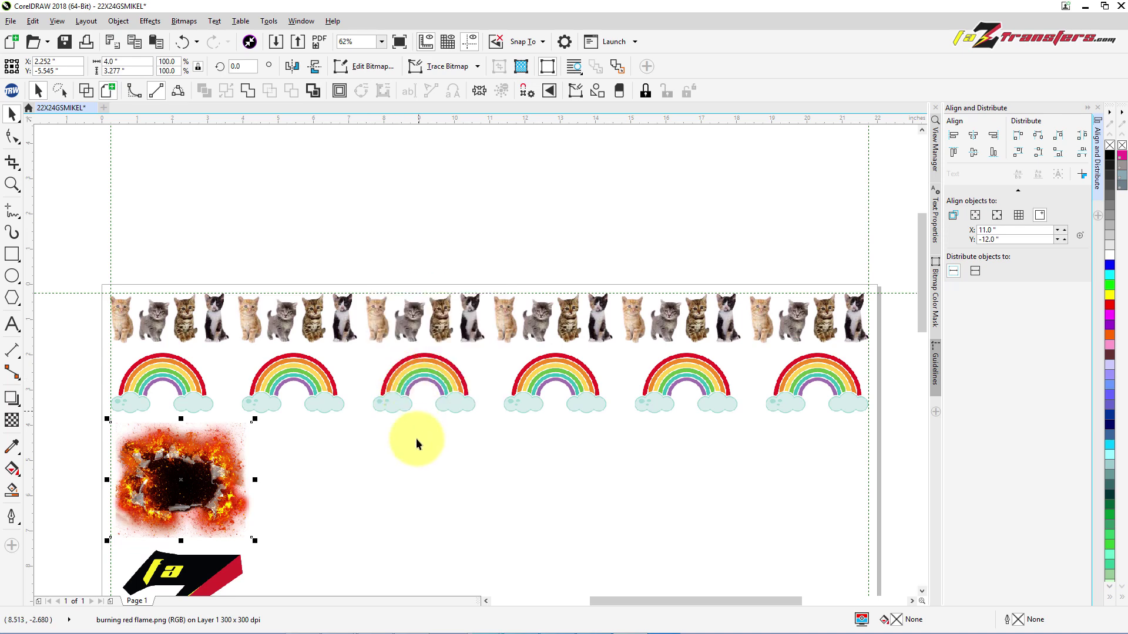
right_click(336, 485)
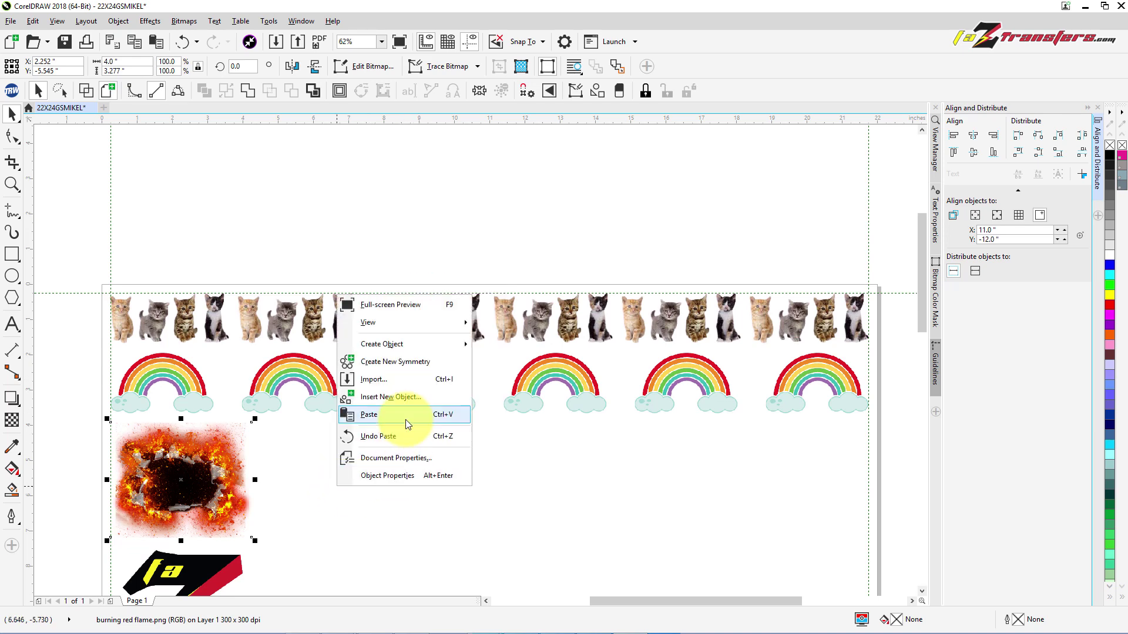
click(373, 416)
right_click(359, 492)
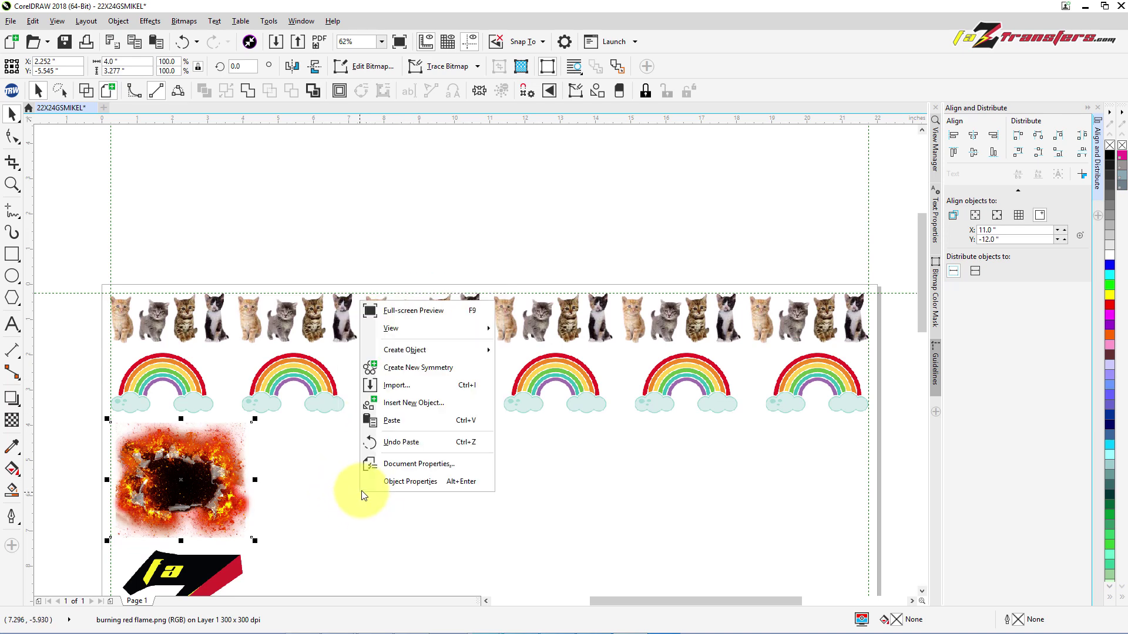
click(400, 420)
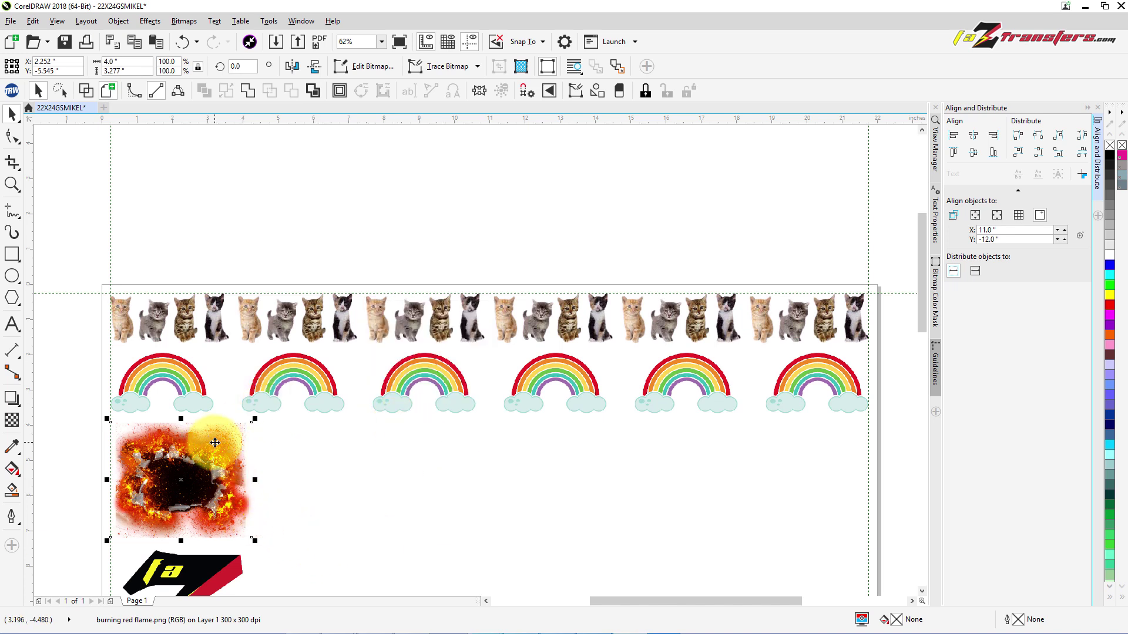
Spread four of the stacked flame copies in a row across the sheet, with the outermost against the right margin guideline
drag(188, 452, 805, 459)
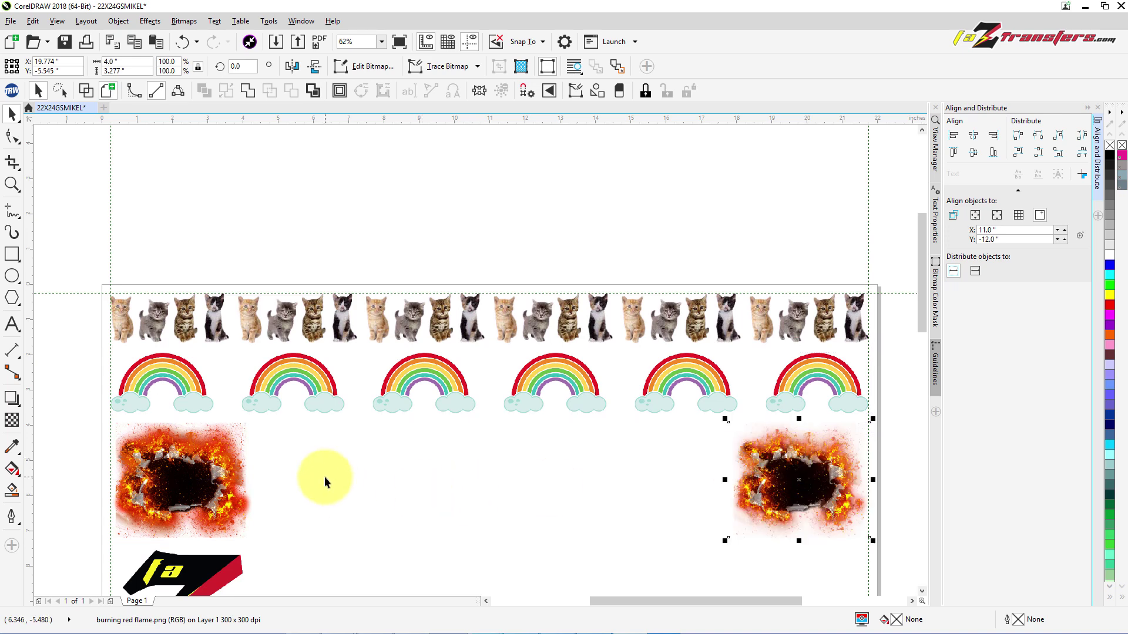
drag(219, 468, 677, 492)
drag(233, 495, 478, 498)
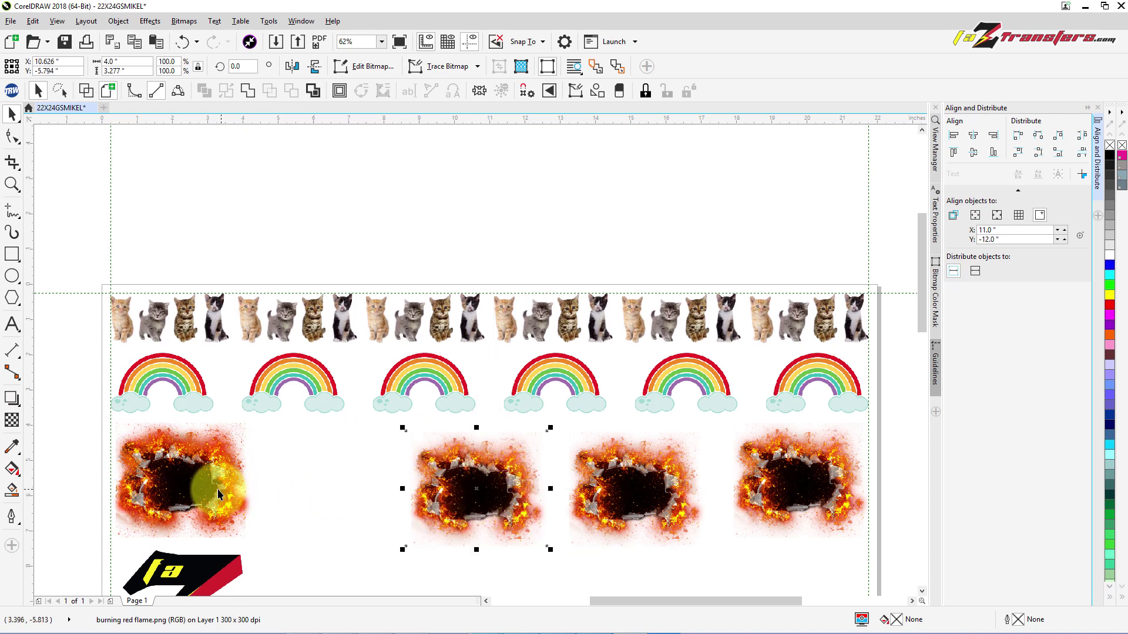
drag(218, 494, 353, 506)
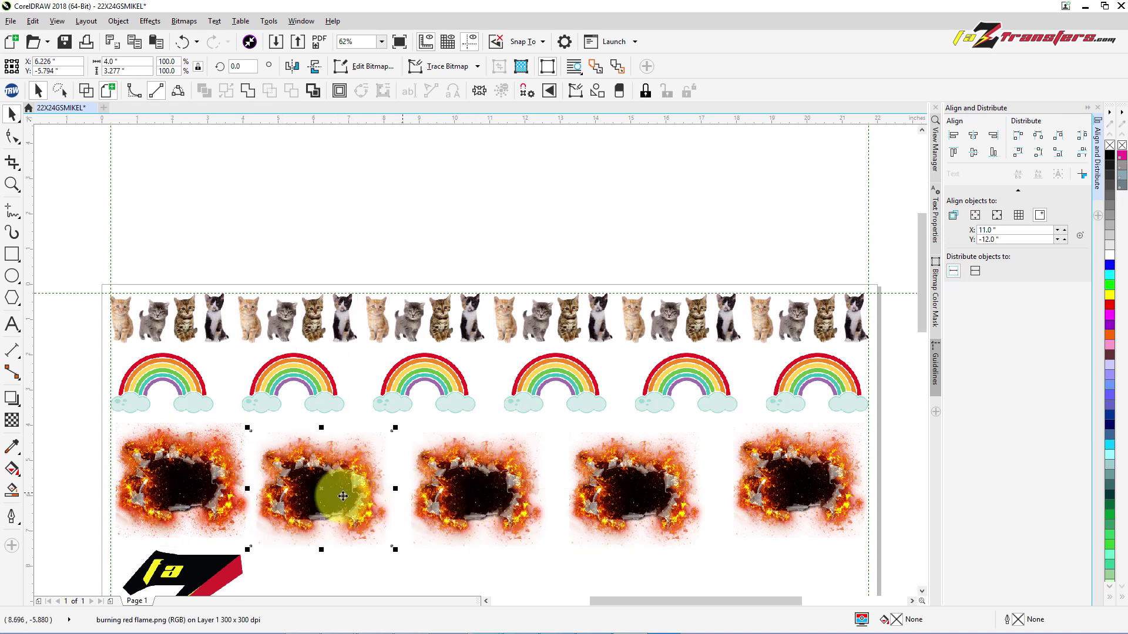
Pull the surplus flame copy off the original to above the page and delete it
click(223, 492)
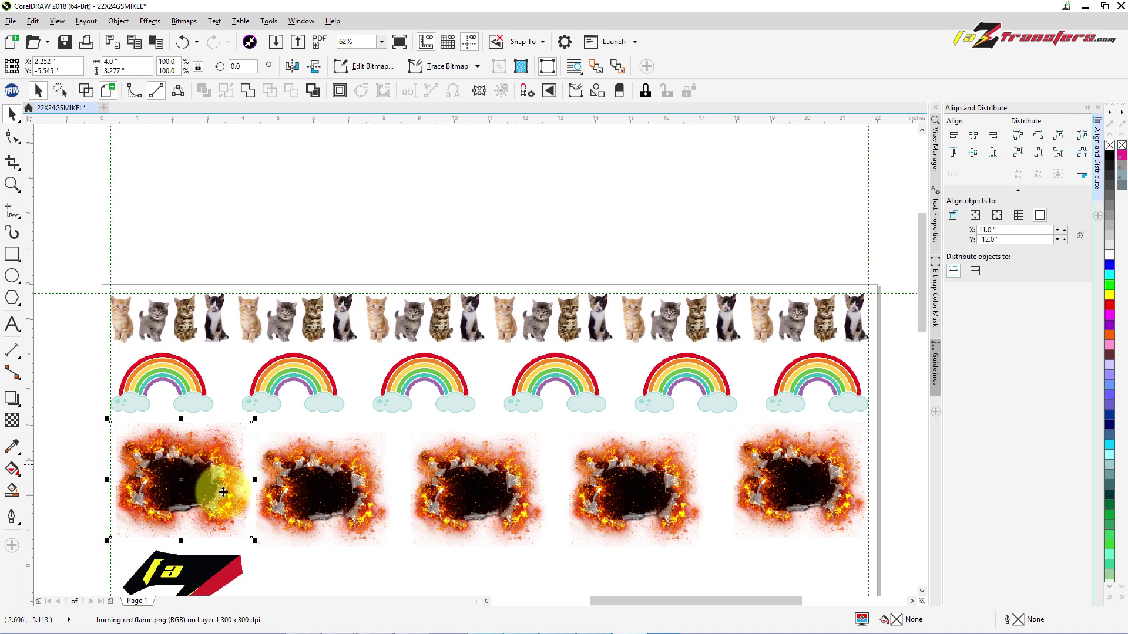
drag(221, 492, 303, 228)
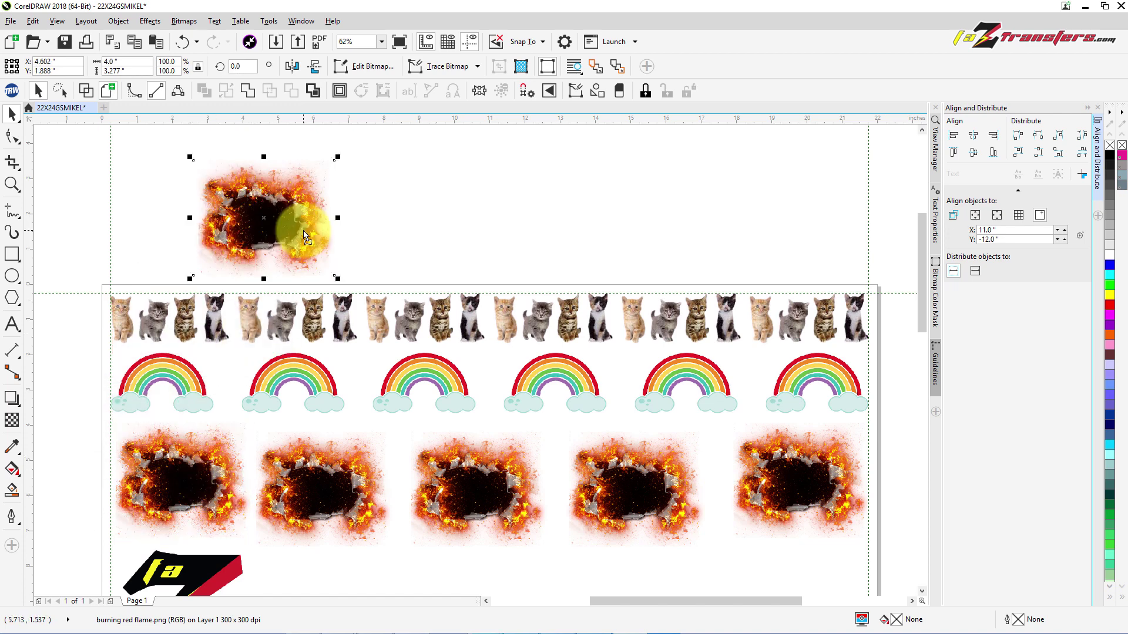
key(Delete)
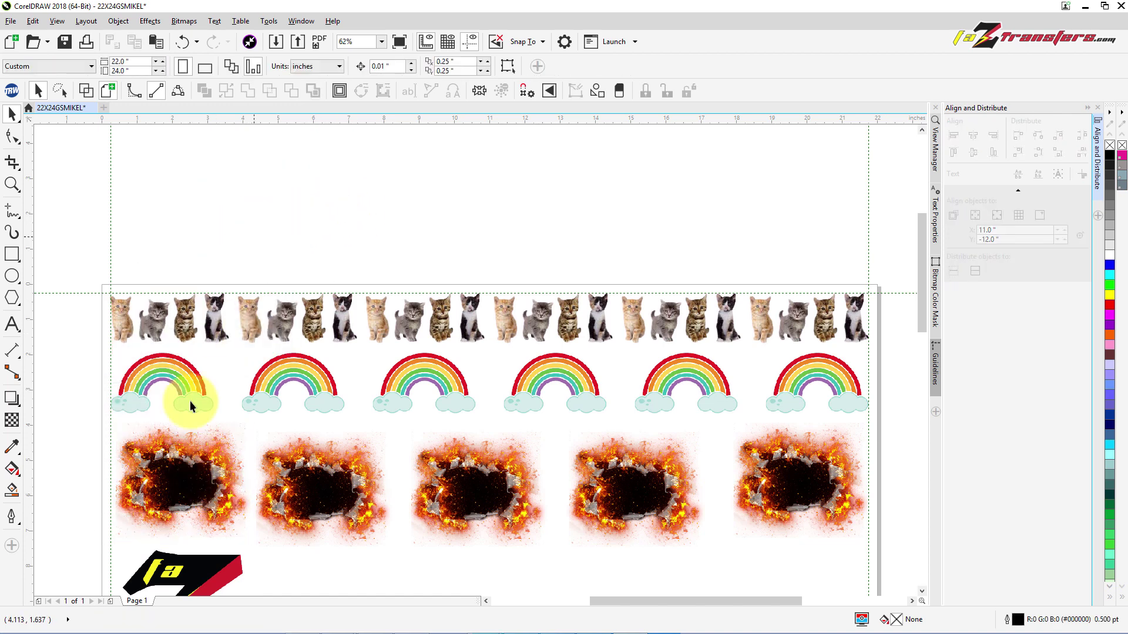
Shift the first flame aside to check for another copy beneath it, and undo the move
click(182, 467)
drag(230, 470, 128, 470)
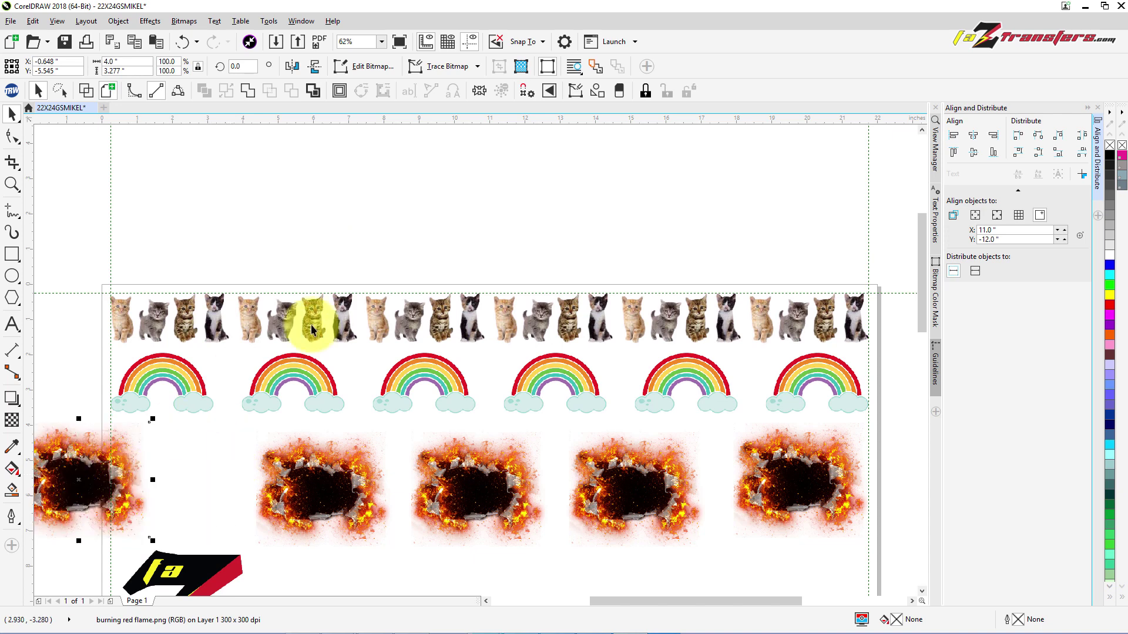
click(183, 42)
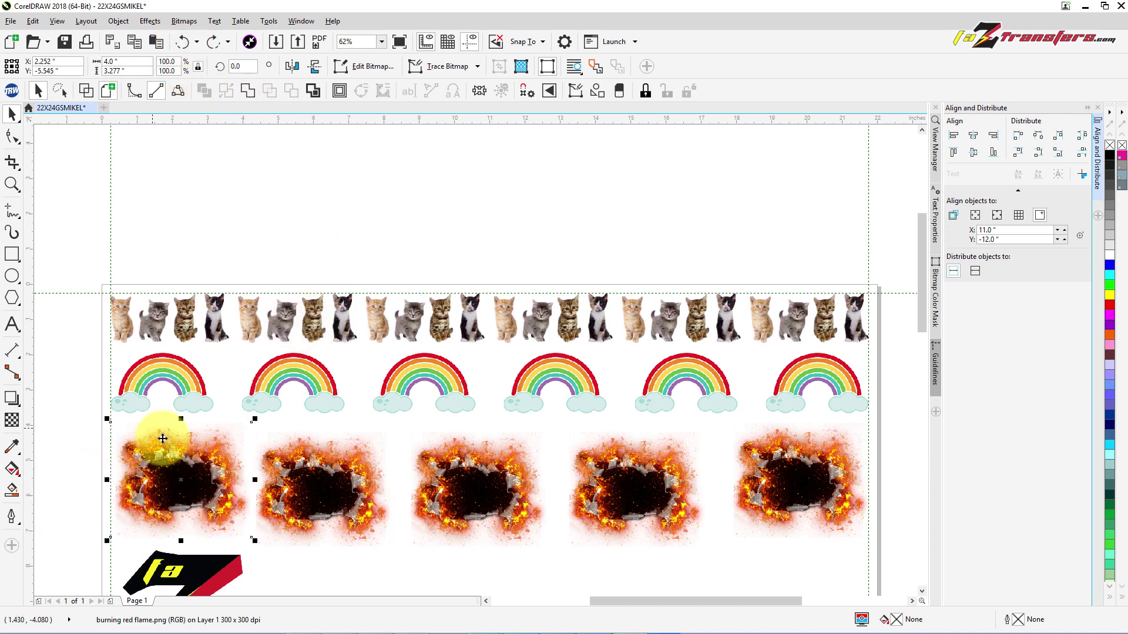
Reposition the second, third and fourth flames level with the first flame in the row
click(362, 468)
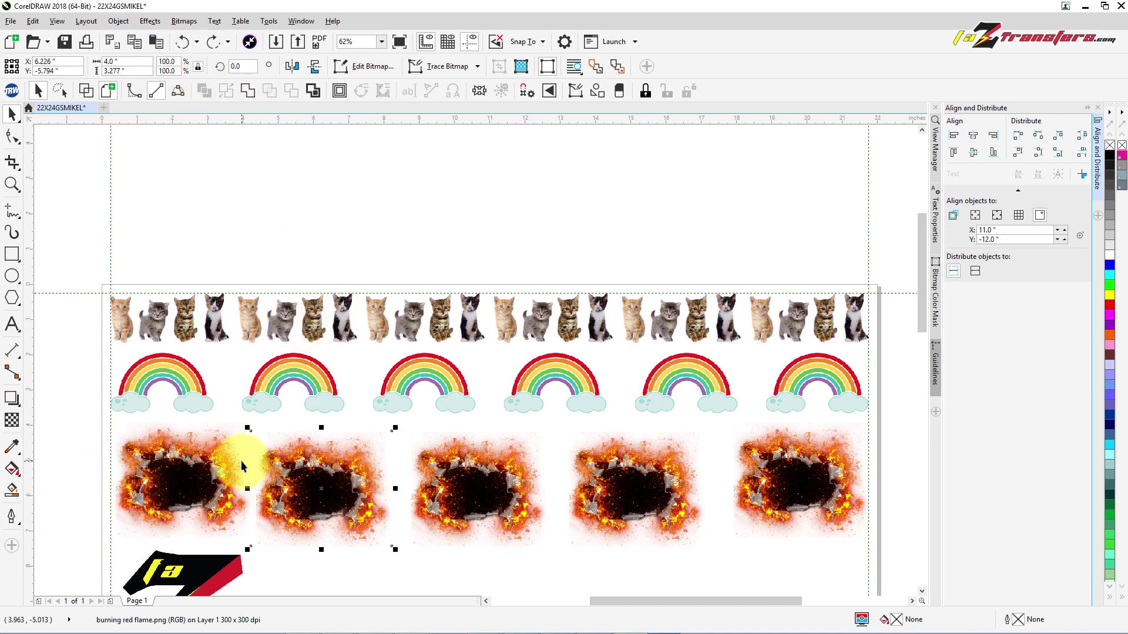
click(310, 470)
click(357, 526)
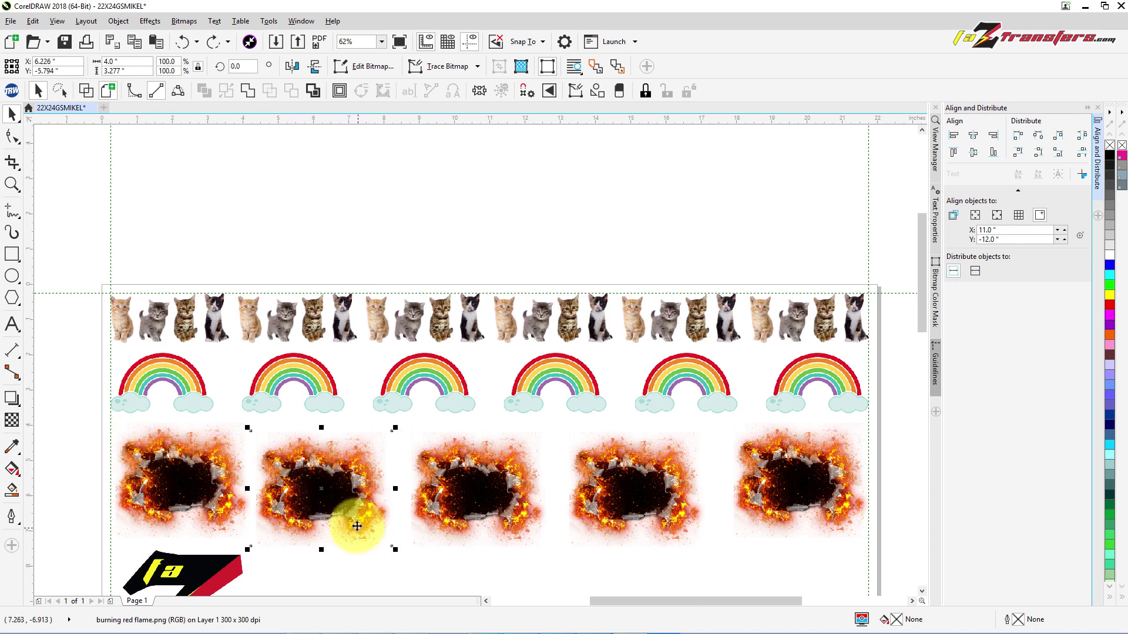
drag(356, 523, 360, 524)
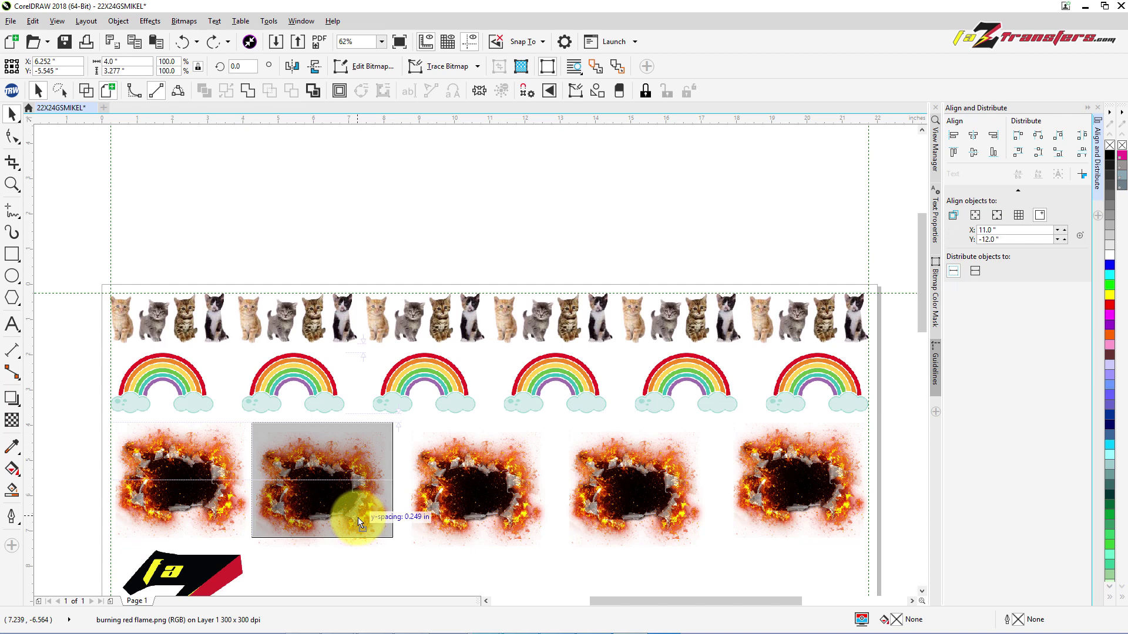
drag(359, 522, 361, 523)
drag(509, 525, 502, 516)
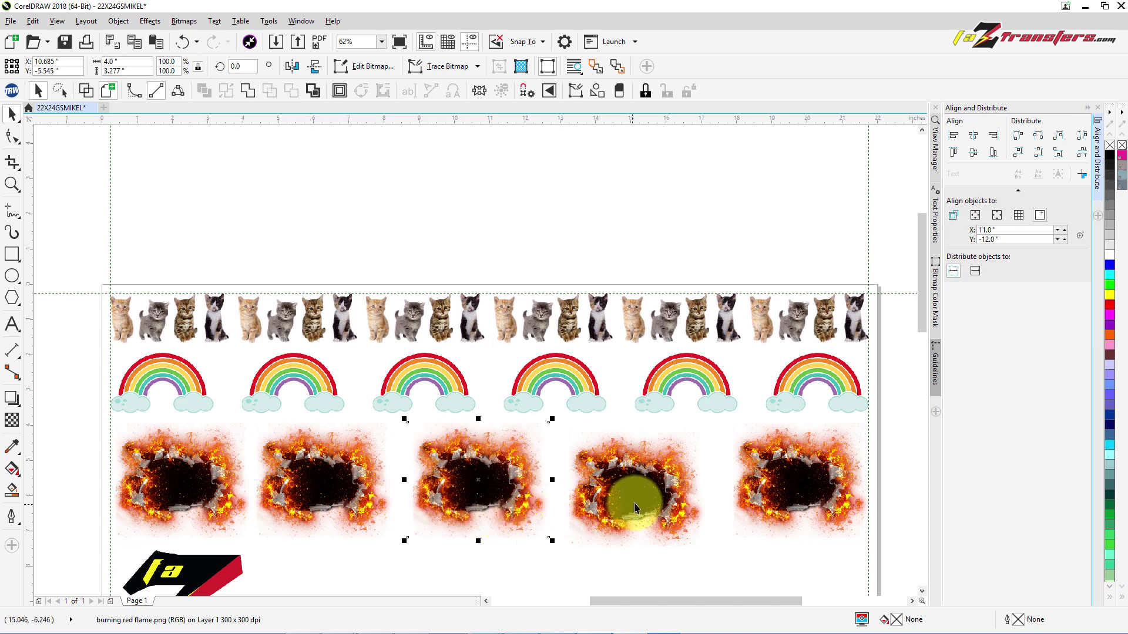
mouse_move(631, 508)
mouse_down()
mouse_move(637, 519)
mouse_move(646, 511)
mouse_up()
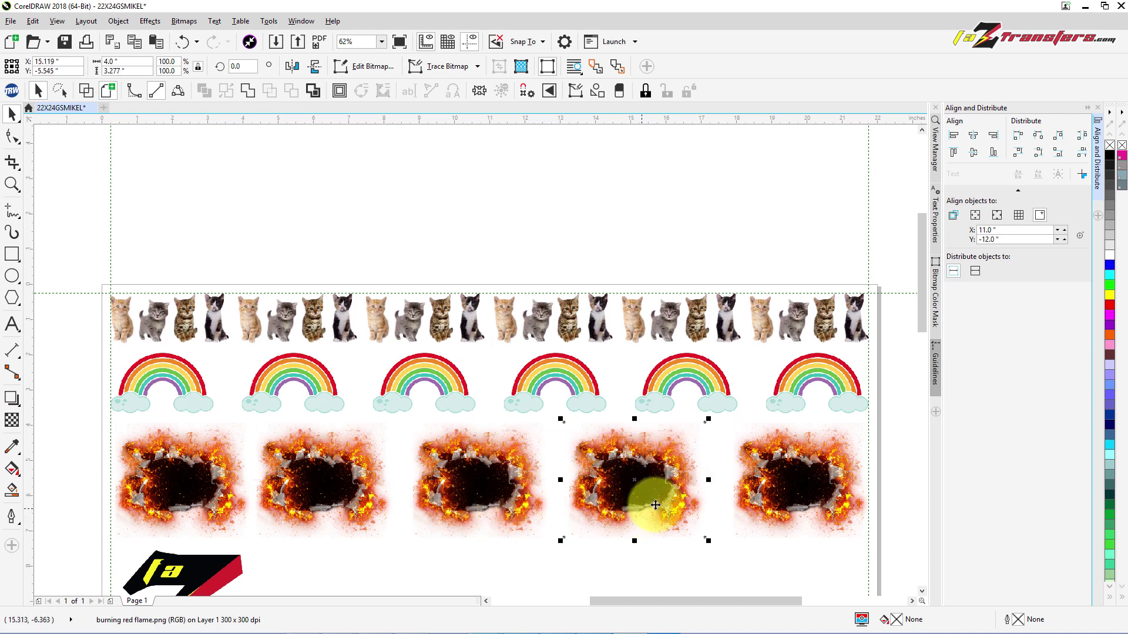
Shift the last flame in the row inward from the right margin guideline and deselect it
click(778, 502)
click(790, 501)
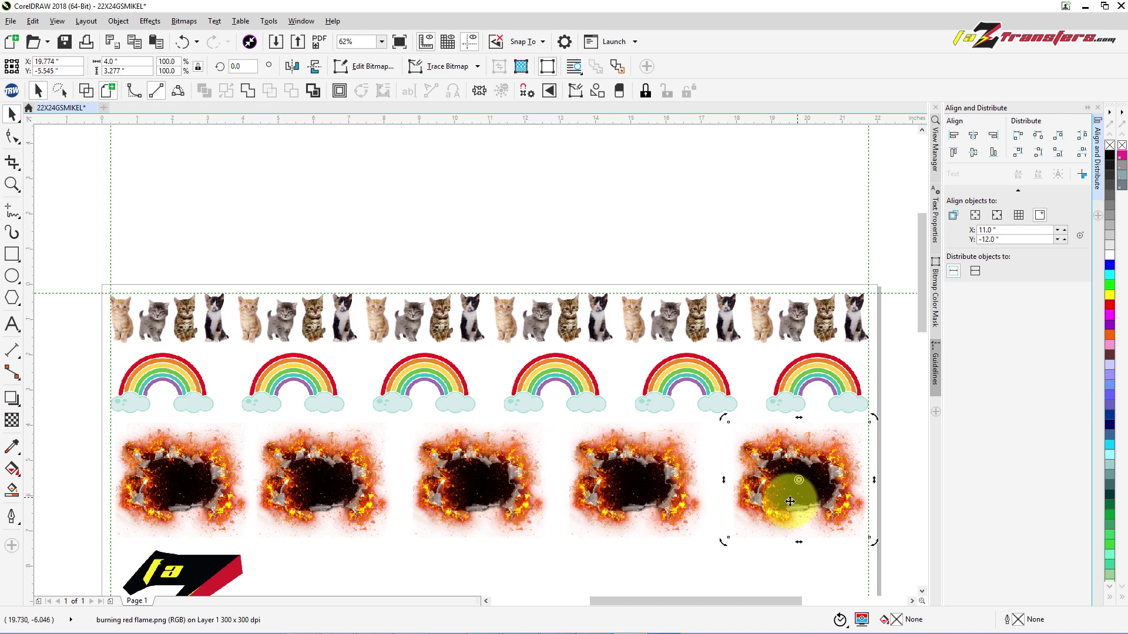
click(788, 510)
drag(788, 511, 772, 515)
click(632, 397)
Move the last flame in the row right until its edge meets the right margin guideline
scroll(633, 396, down, 2)
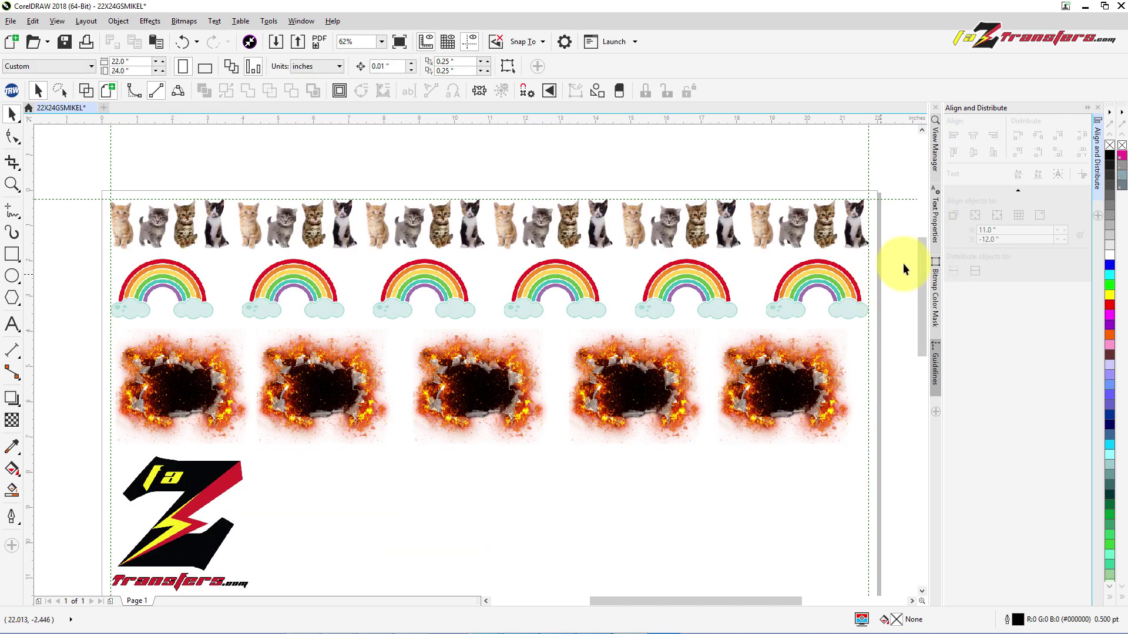
scroll(923, 269, down, 1)
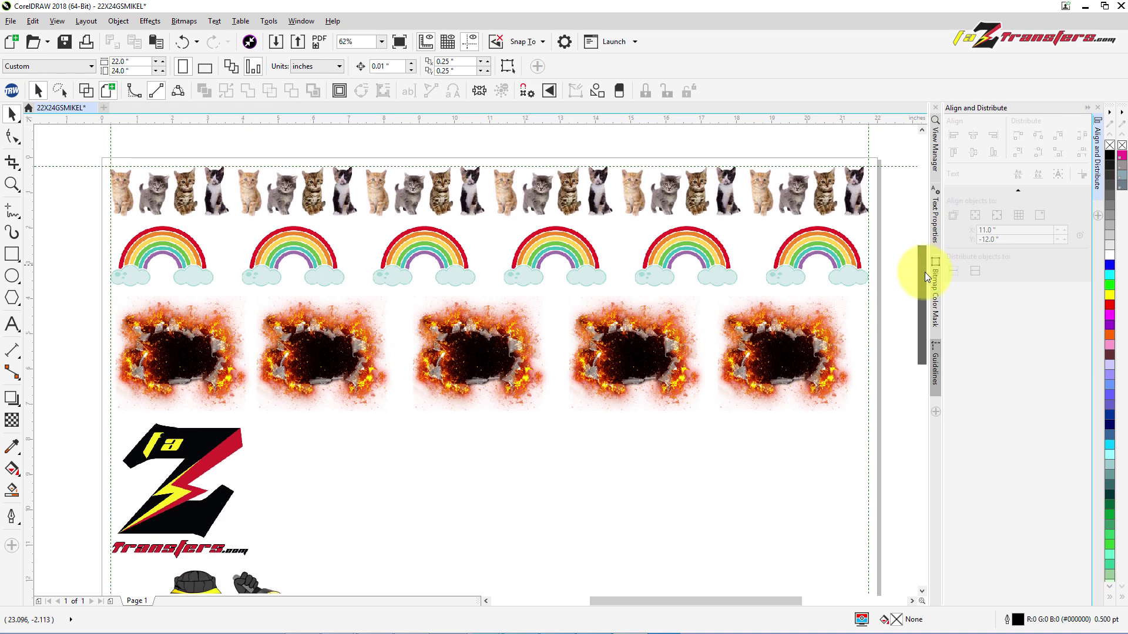
click(810, 349)
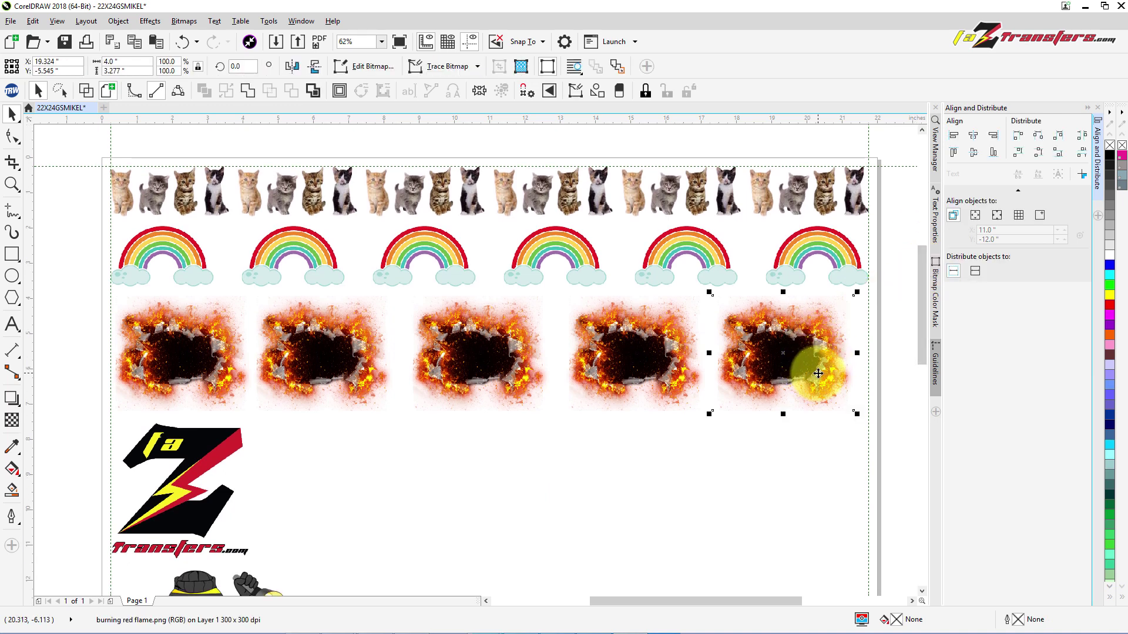
drag(819, 374, 836, 379)
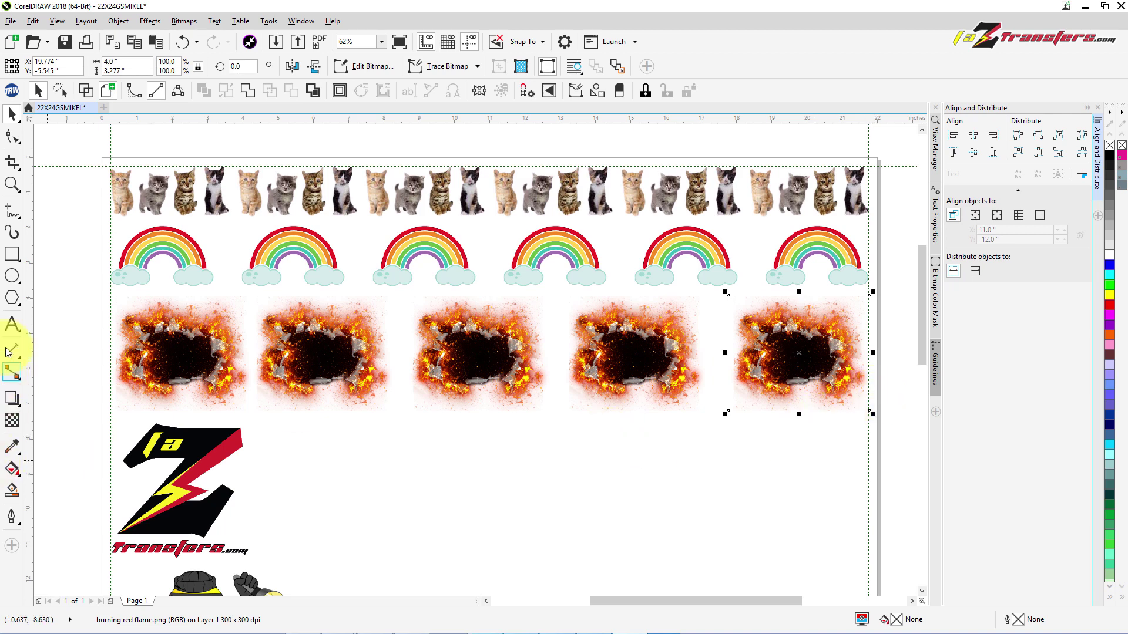
Select all five flames in the row and distribute the space between them horizontally
drag(76, 280, 894, 418)
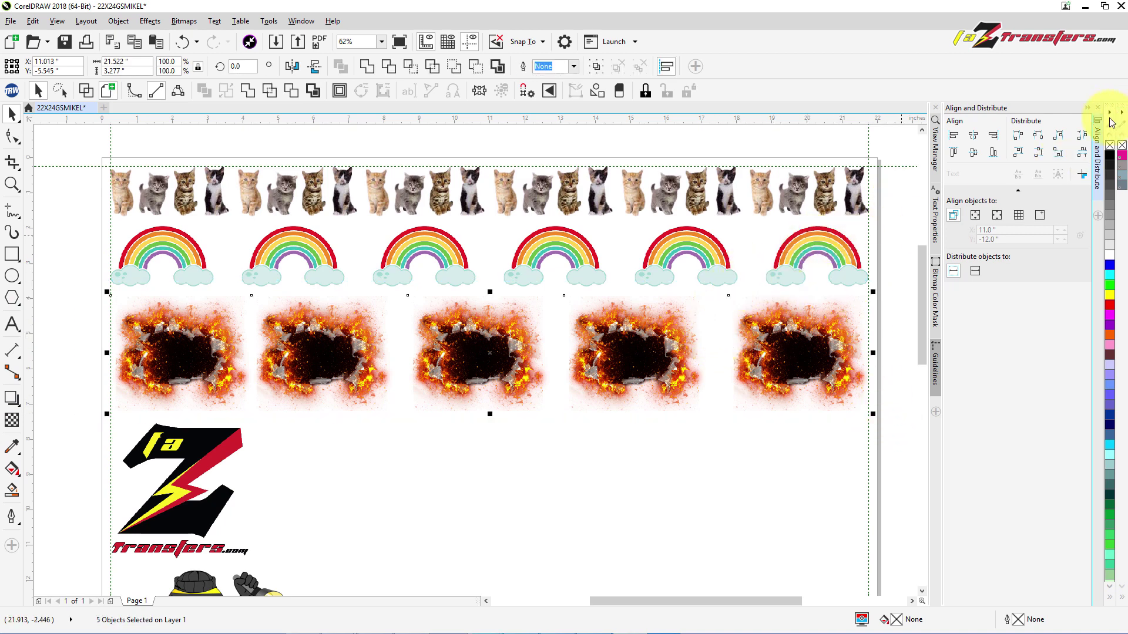
click(1083, 140)
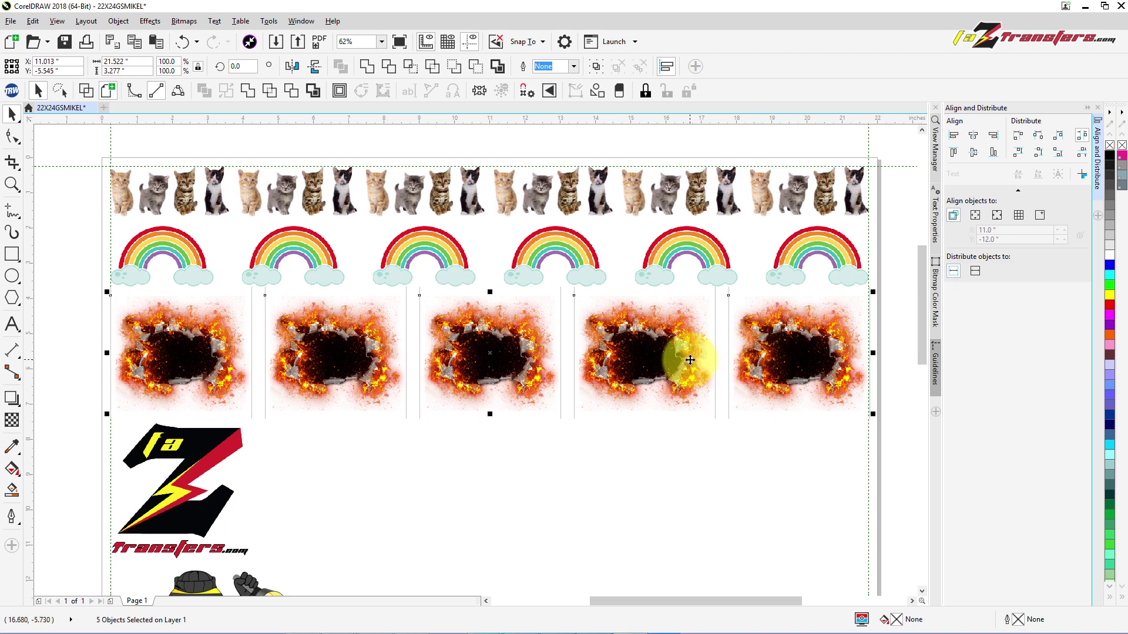
click(54, 336)
Copy the black Z logo below the flame row and paste one copy
scroll(54, 336, down, 2)
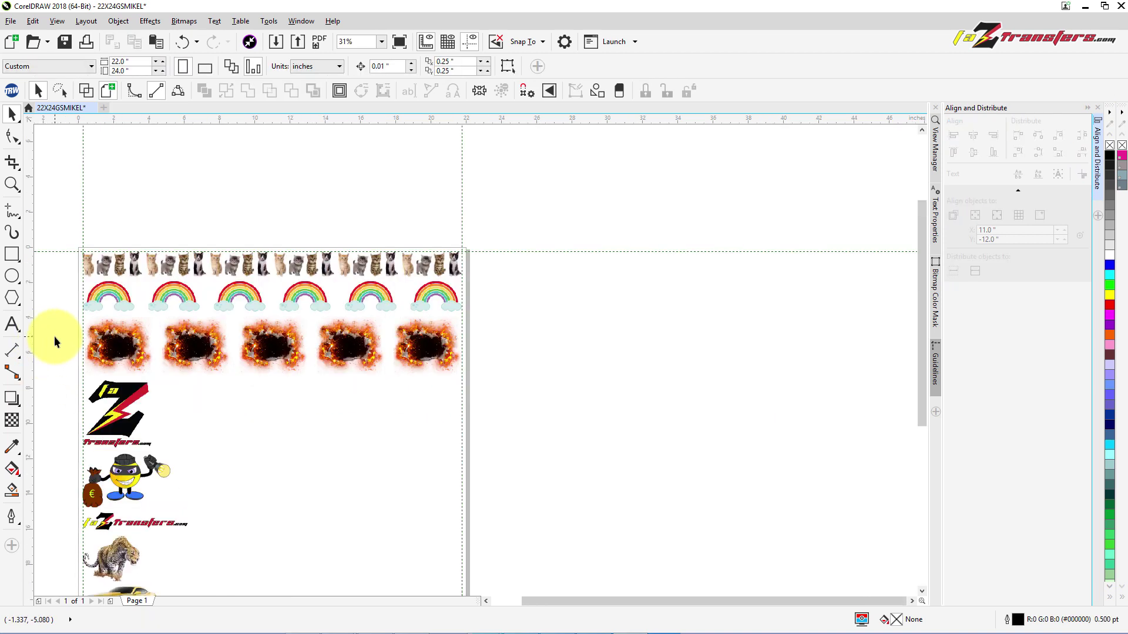
click(120, 417)
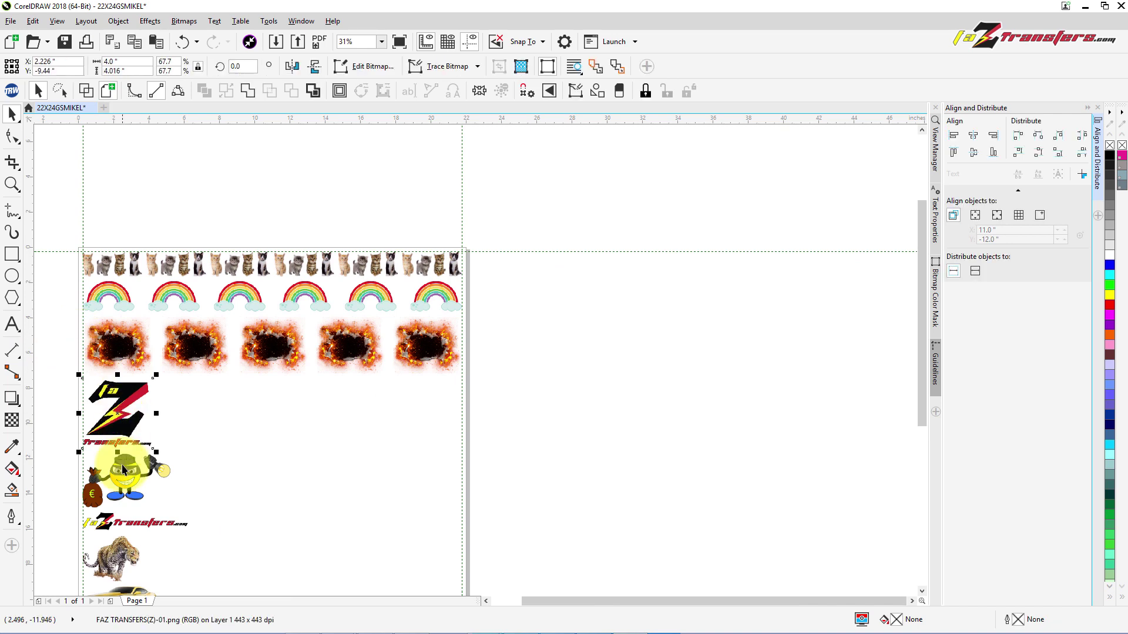
right_click(124, 422)
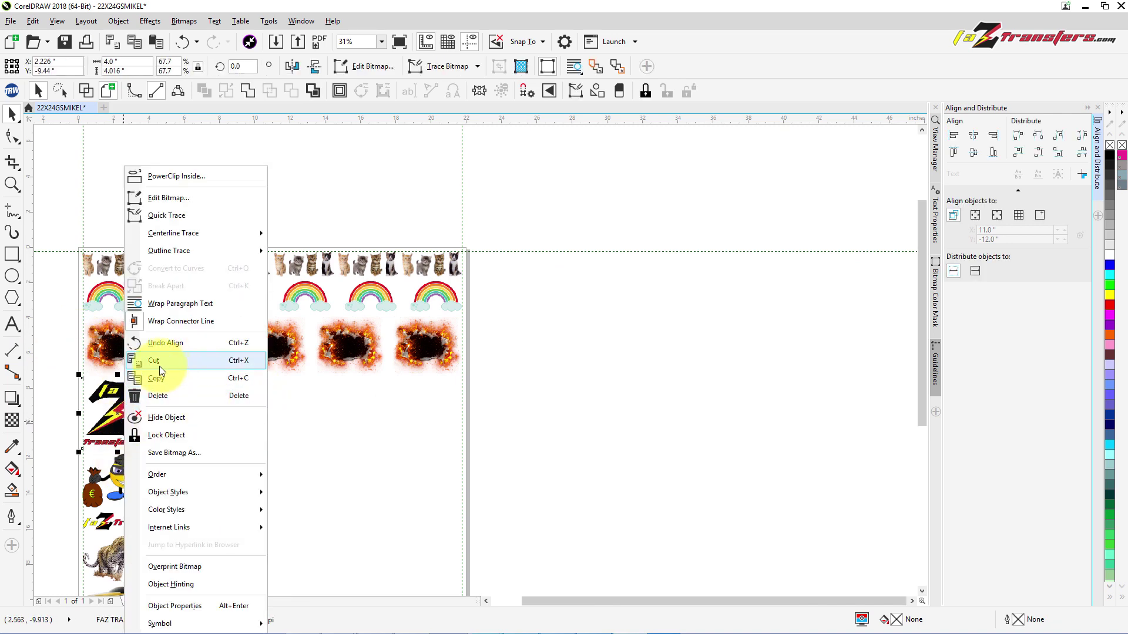
click(161, 381)
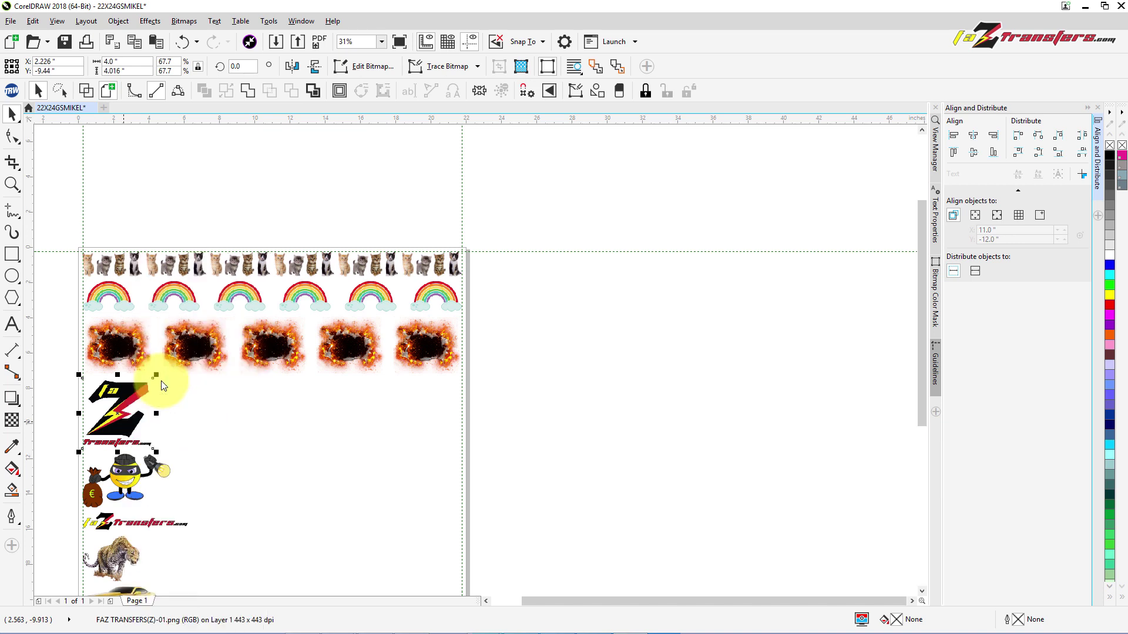
right_click(200, 408)
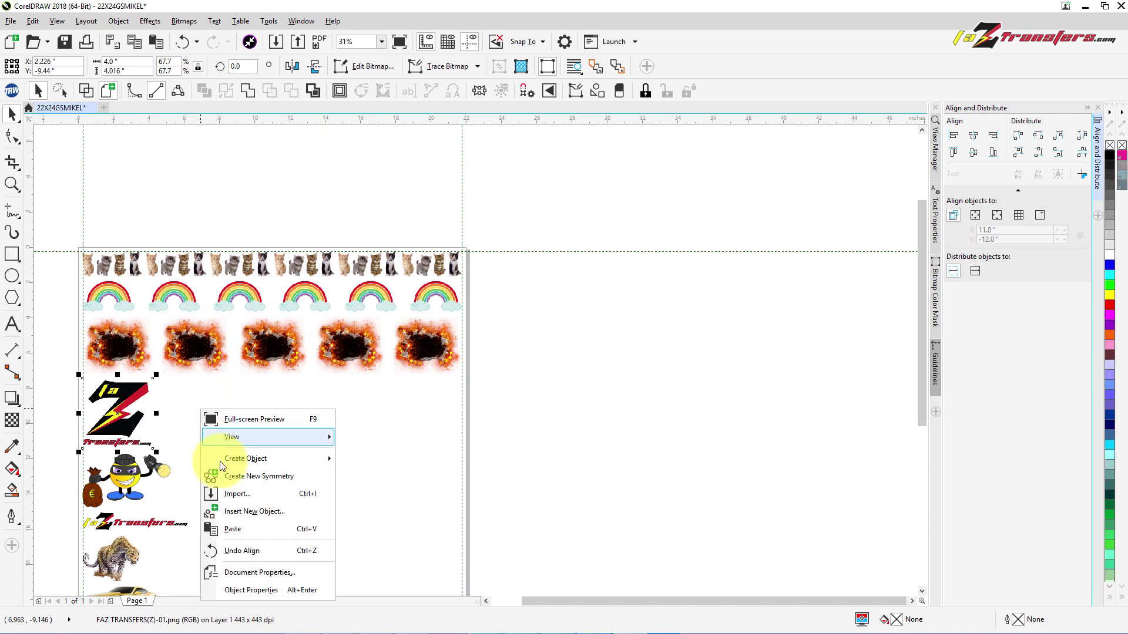
click(229, 532)
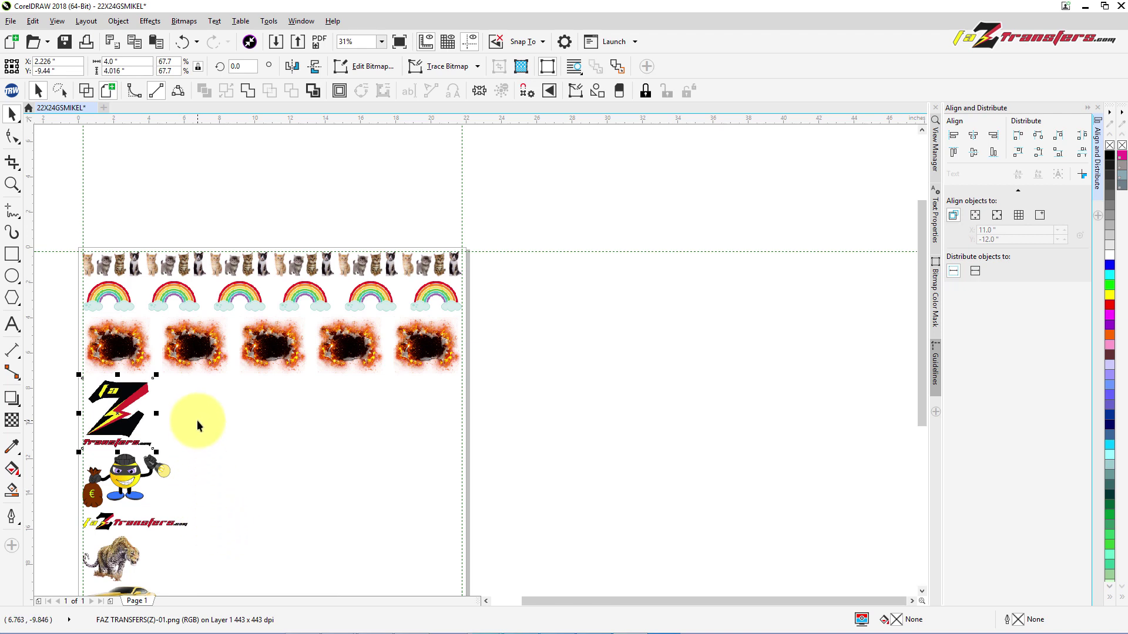
Paste four more copies of the Z logo for its row
right_click(197, 421)
click(223, 545)
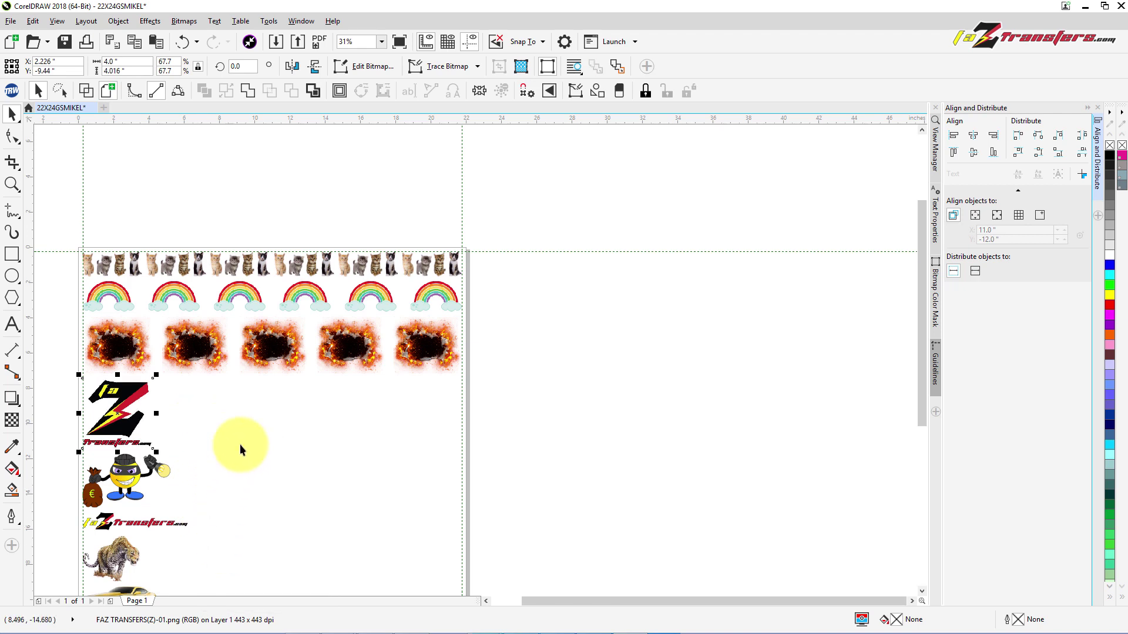
right_click(231, 403)
click(247, 524)
right_click(212, 396)
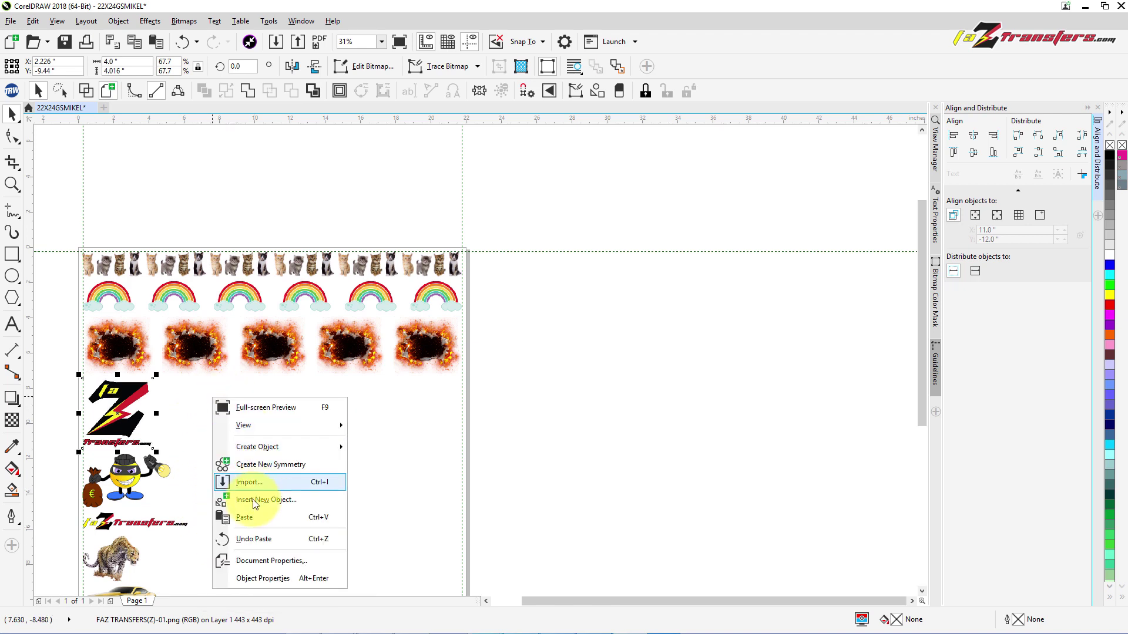
click(249, 515)
right_click(228, 435)
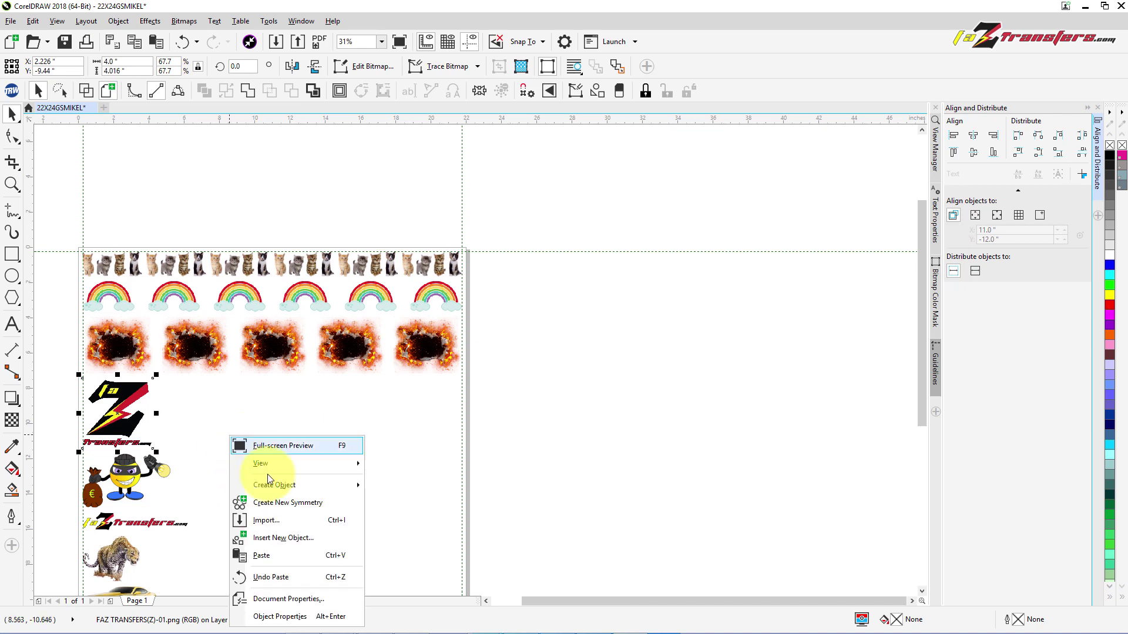
click(260, 555)
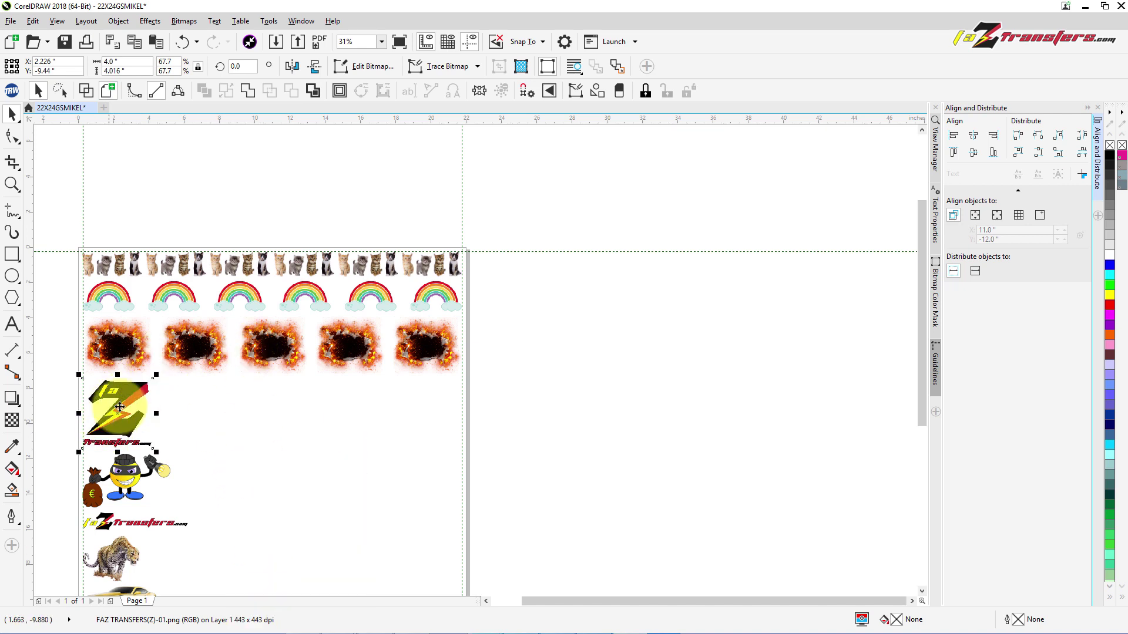
Spread the pasted Z logos across the row beside the first logo
drag(92, 394, 312, 410)
drag(130, 410, 434, 425)
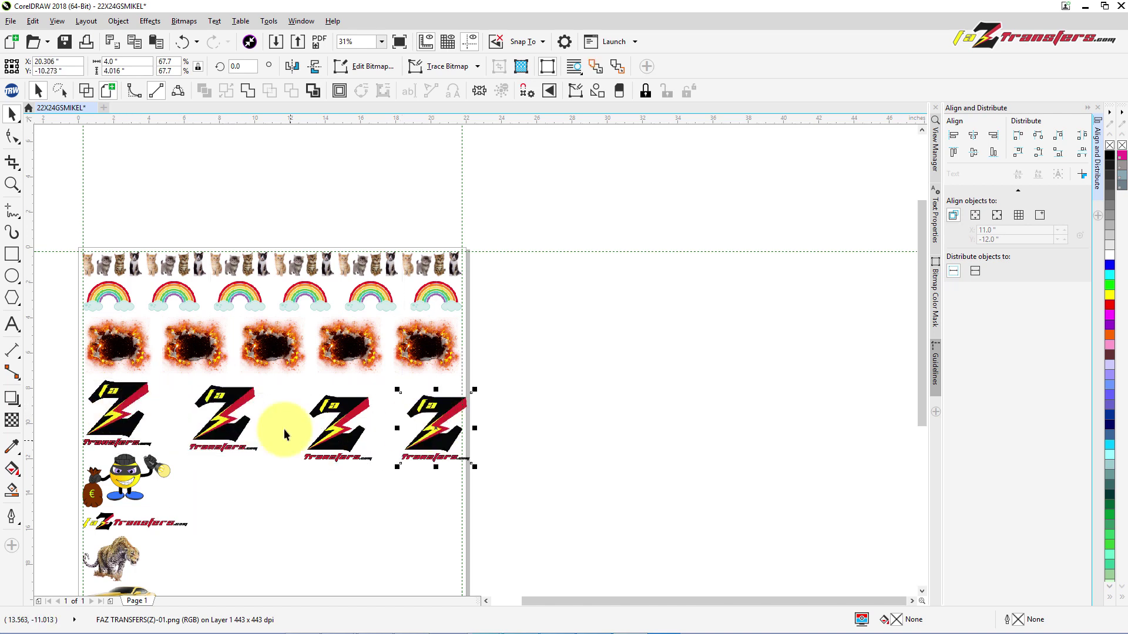
drag(122, 420, 279, 421)
drag(366, 428, 398, 418)
drag(288, 427, 305, 427)
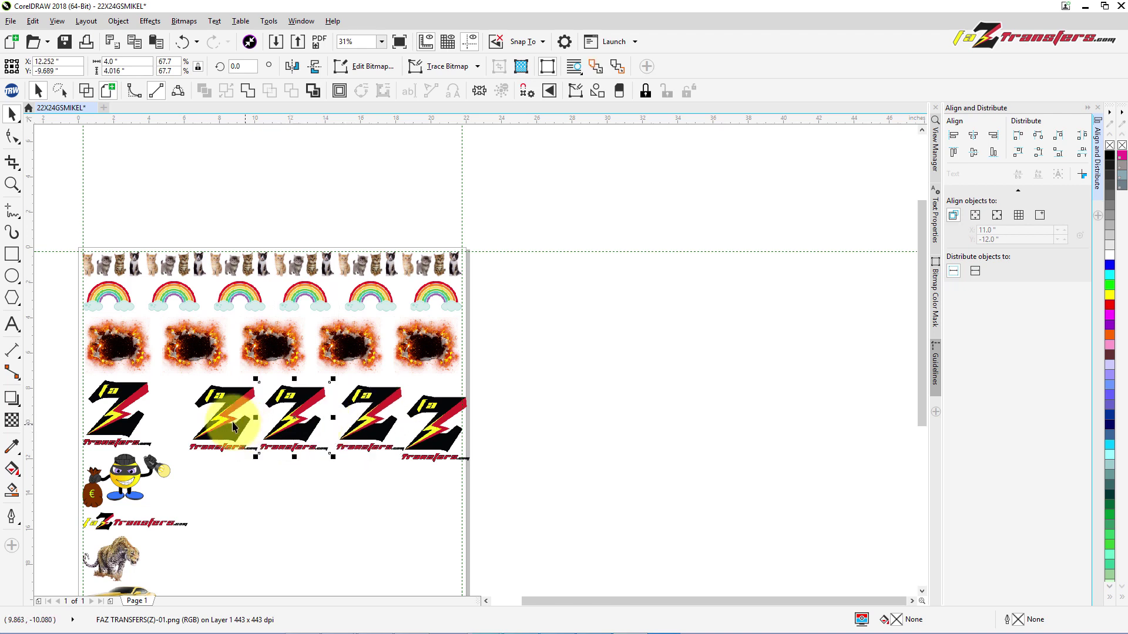
drag(218, 430, 223, 434)
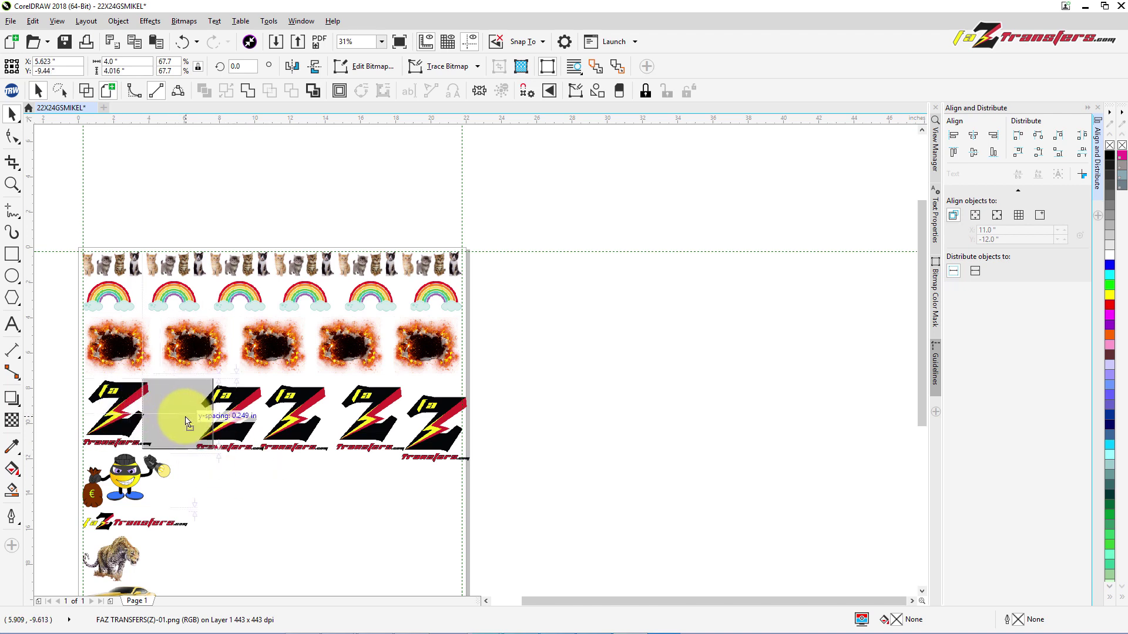
drag(194, 416, 36, 396)
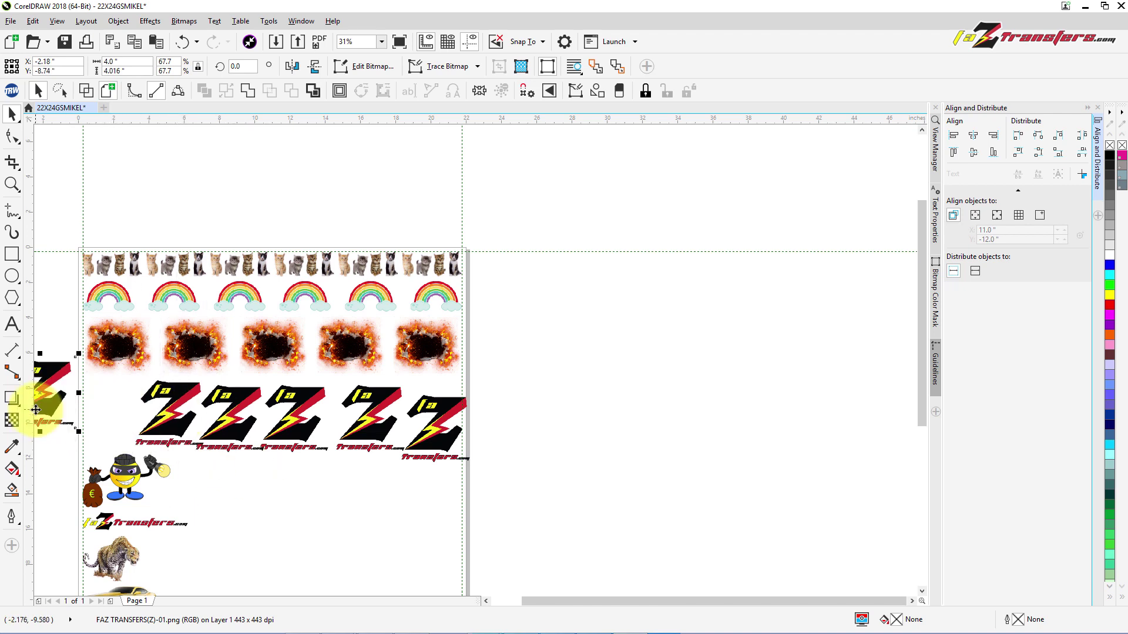
click(180, 41)
key(shift+F4)
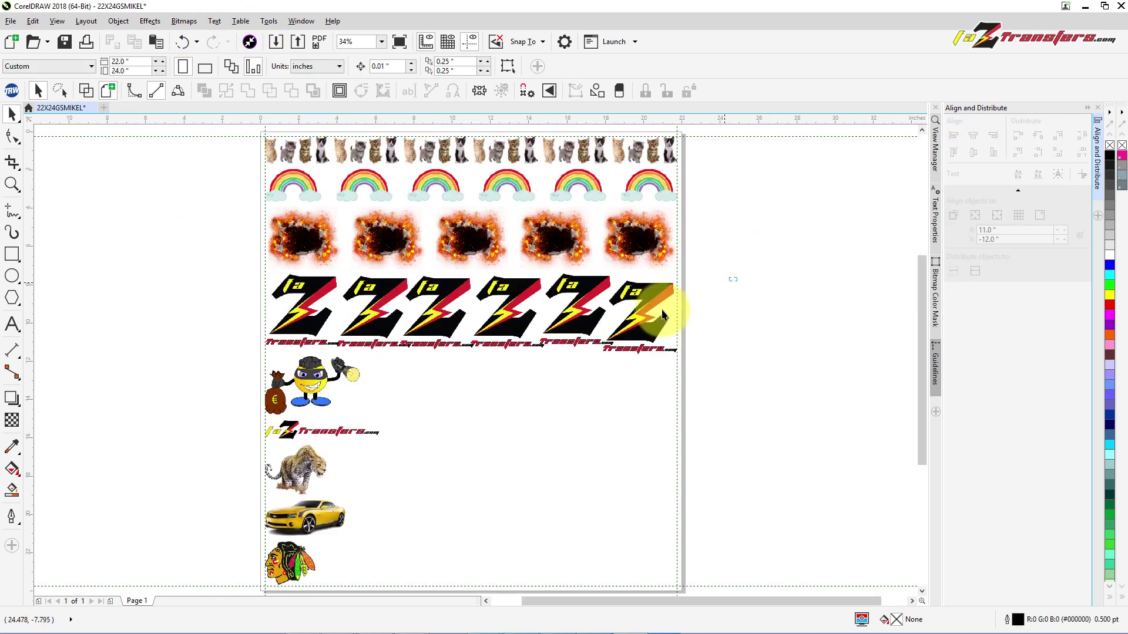
Move the five Z logo copies off the page to the right, leaving only the first logo in the row
drag(662, 316, 704, 269)
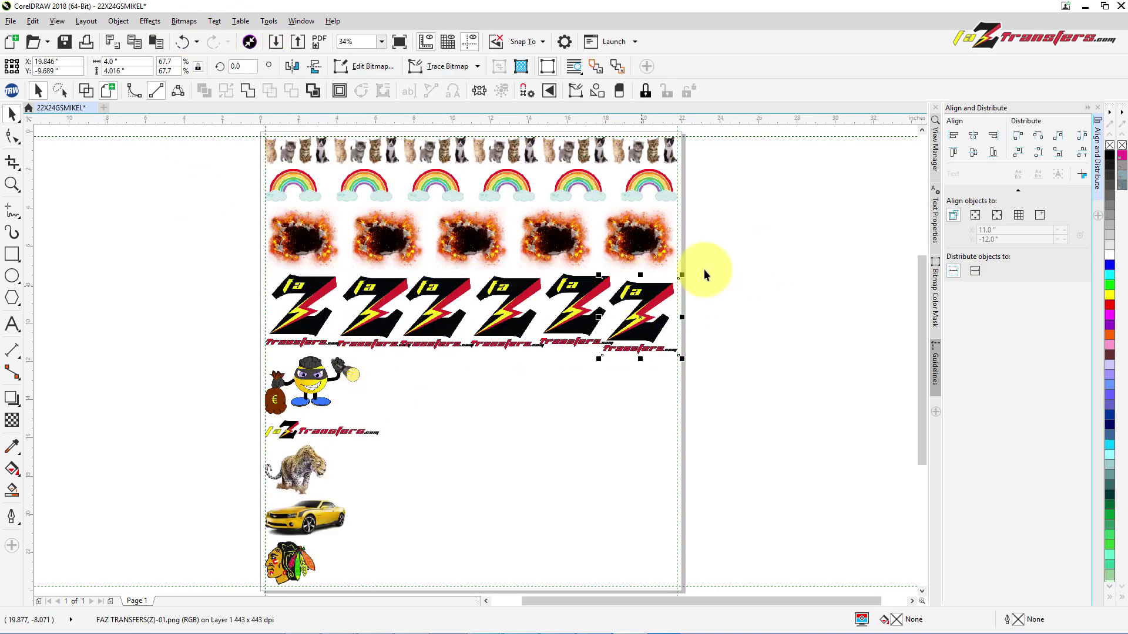
click(744, 264)
drag(635, 368, 317, 379)
drag(389, 334, 764, 362)
click(763, 290)
click(765, 350)
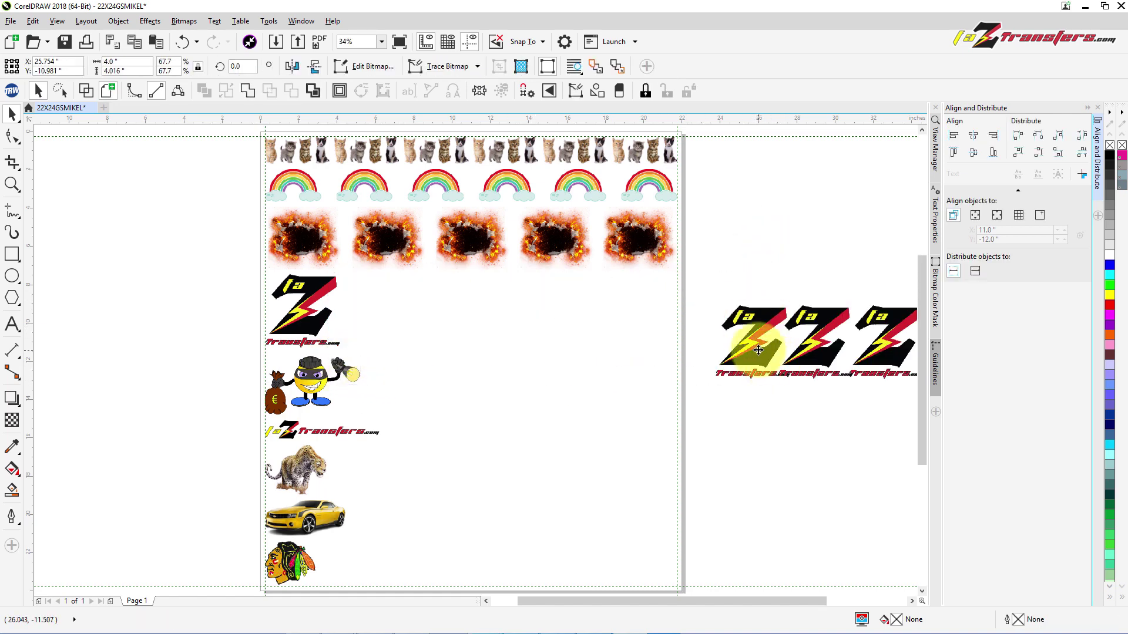
Bring one Z logo copy back beside the first logo and shift the first logo slightly right
drag(767, 352, 399, 333)
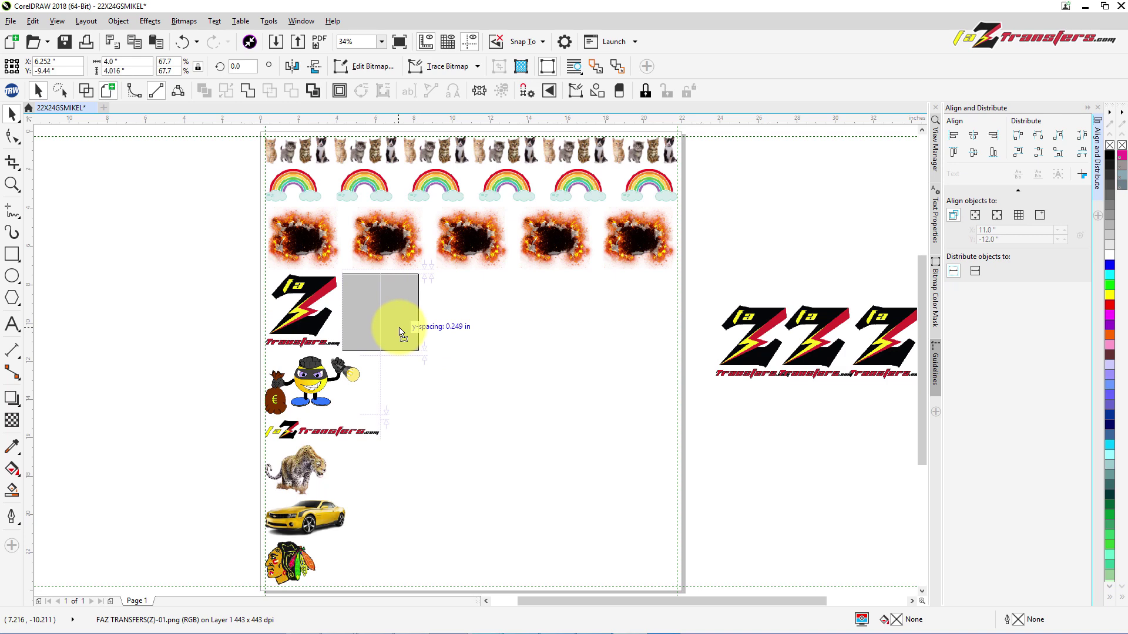
drag(399, 333, 407, 333)
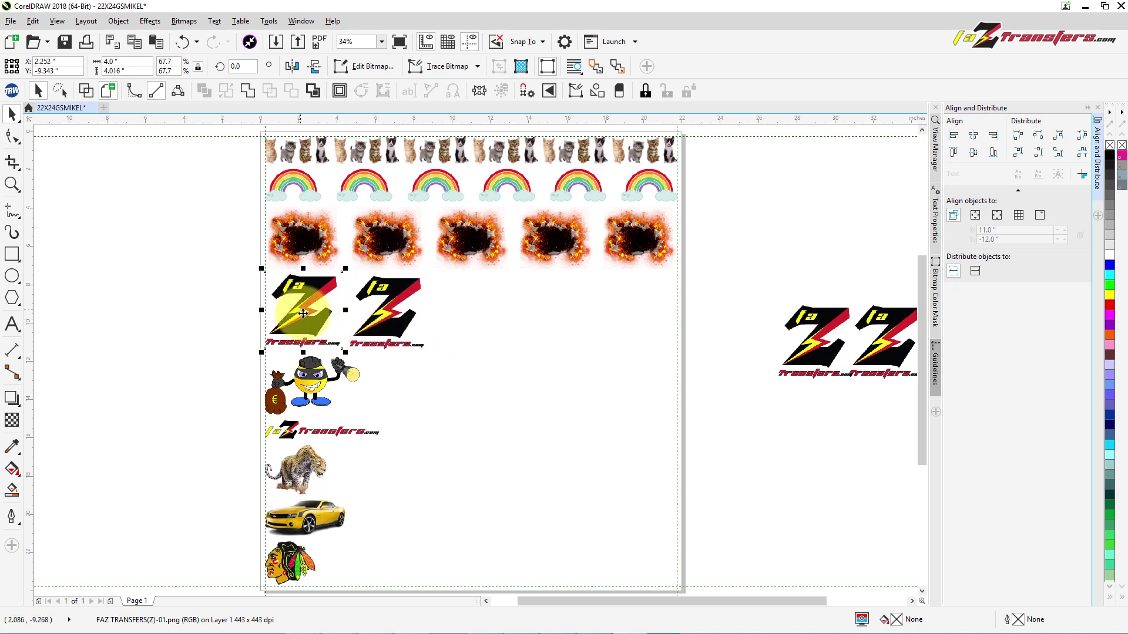
mouse_move(294, 319)
mouse_down()
mouse_move(201, 318)
mouse_move(305, 319)
mouse_up()
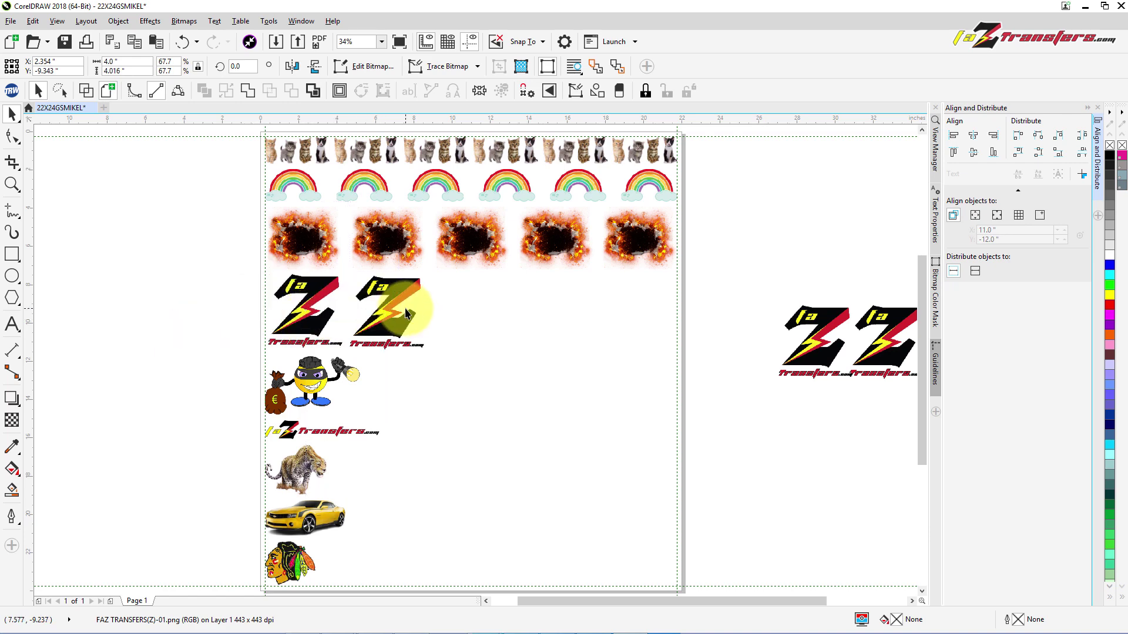
Reset the first Z logo at the left margin guideline and place the second logo level and edge to edge with it
drag(391, 322, 609, 318)
mouse_move(305, 324)
mouse_down()
mouse_move(353, 326)
mouse_move(300, 324)
mouse_up()
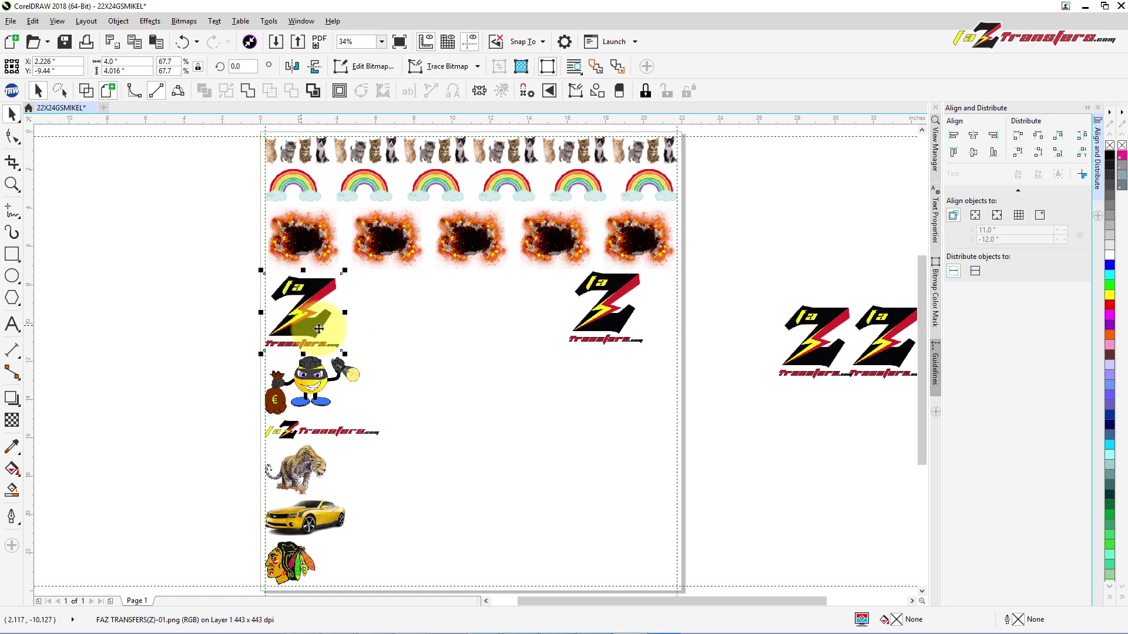
drag(605, 311, 389, 325)
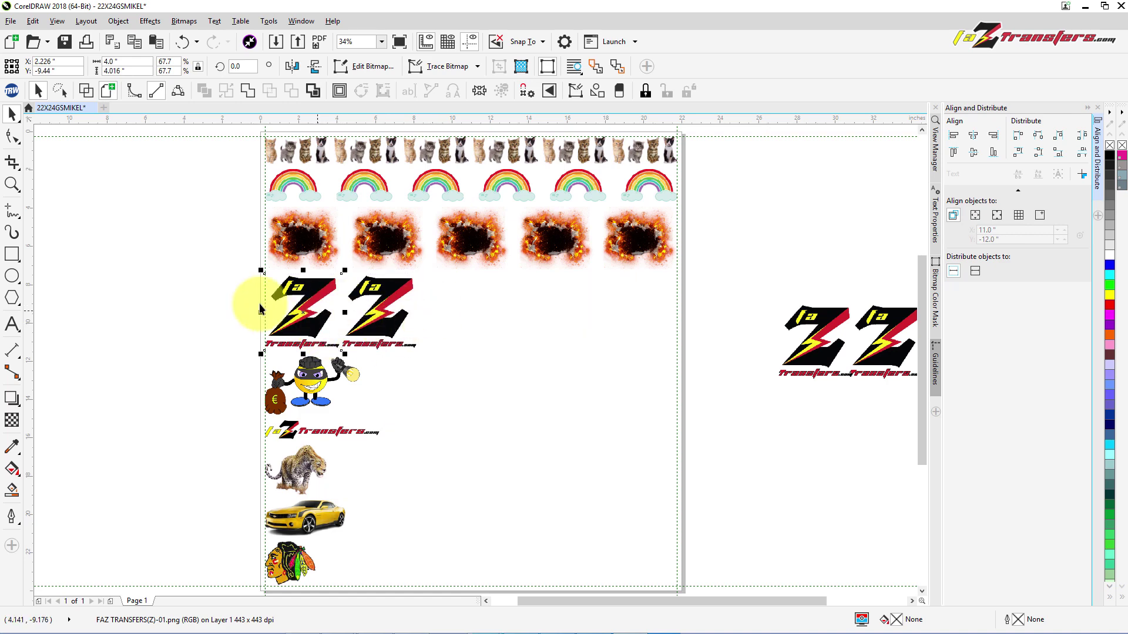
click(212, 306)
click(310, 295)
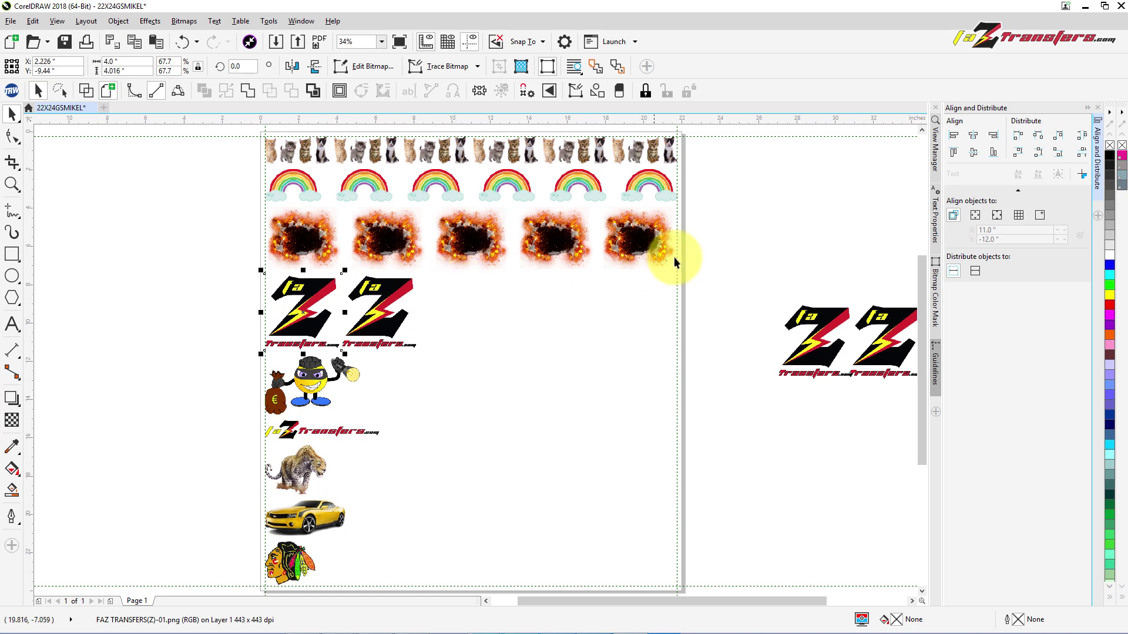
Bring three more Z logo copies back from beside the page and place them edge to edge after the second logo
click(854, 319)
drag(854, 319, 467, 307)
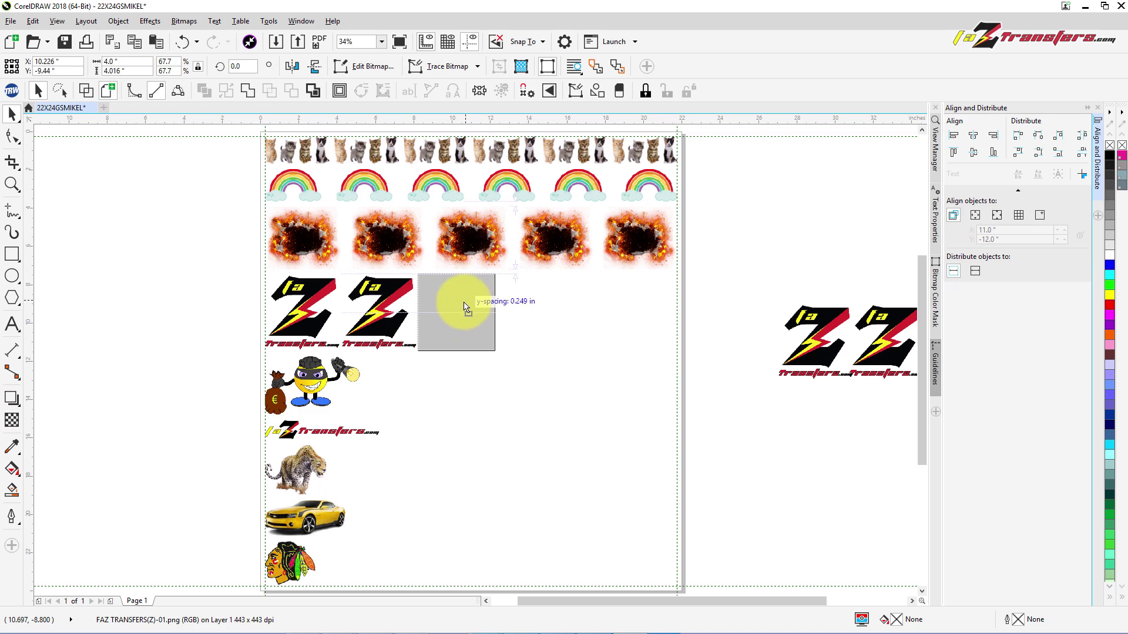
drag(467, 306, 467, 307)
click(890, 317)
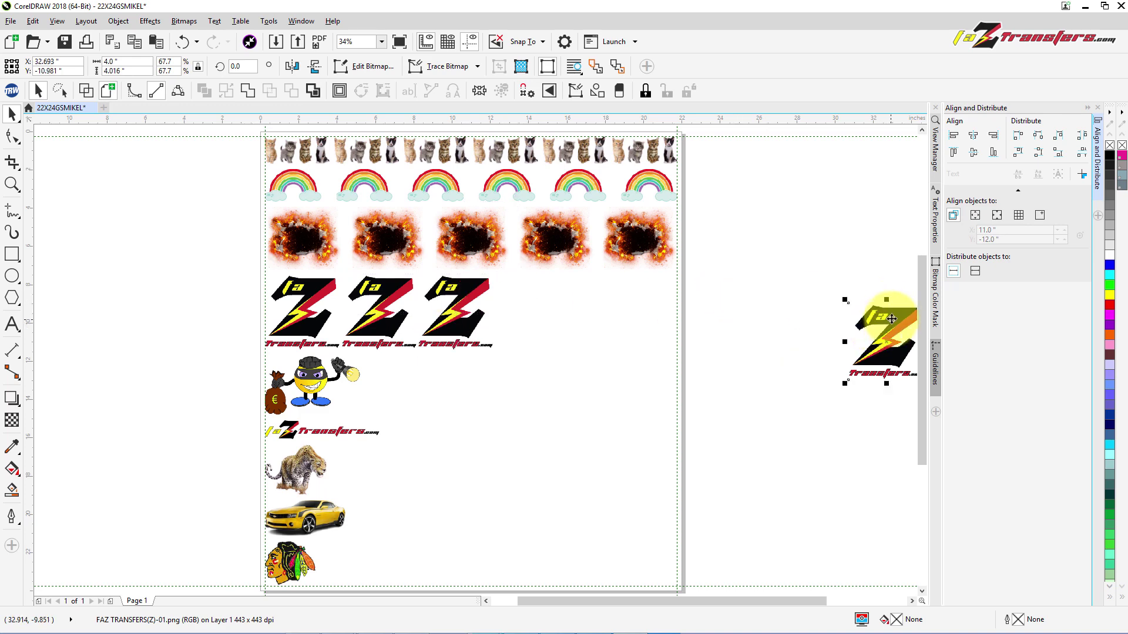
drag(892, 318, 539, 293)
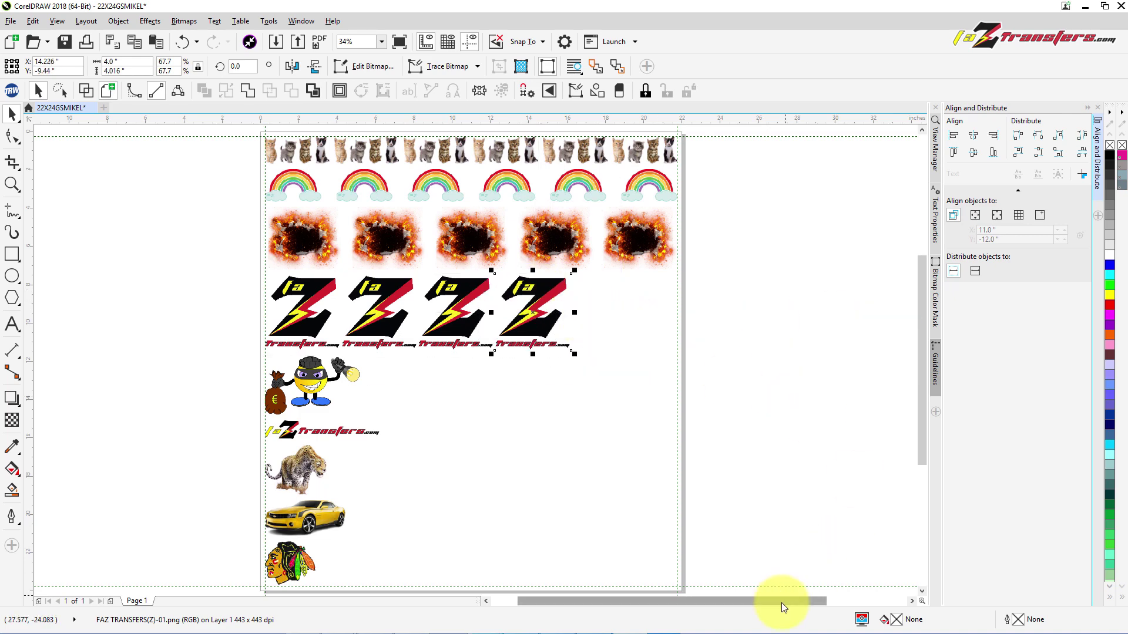
drag(781, 603, 867, 600)
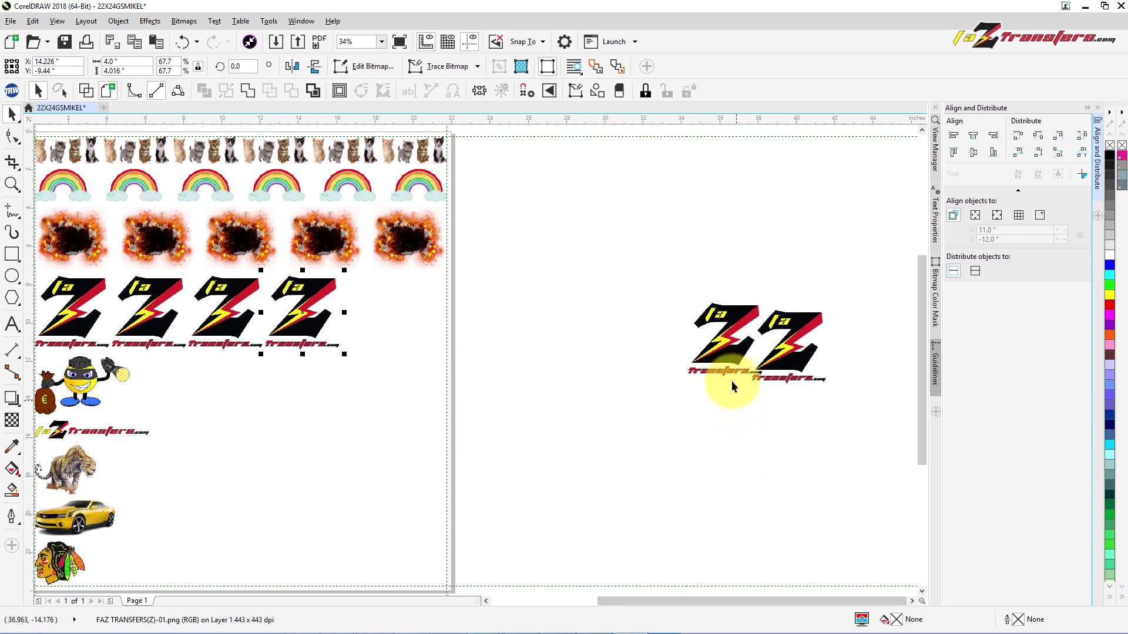
click(730, 344)
drag(730, 343, 385, 322)
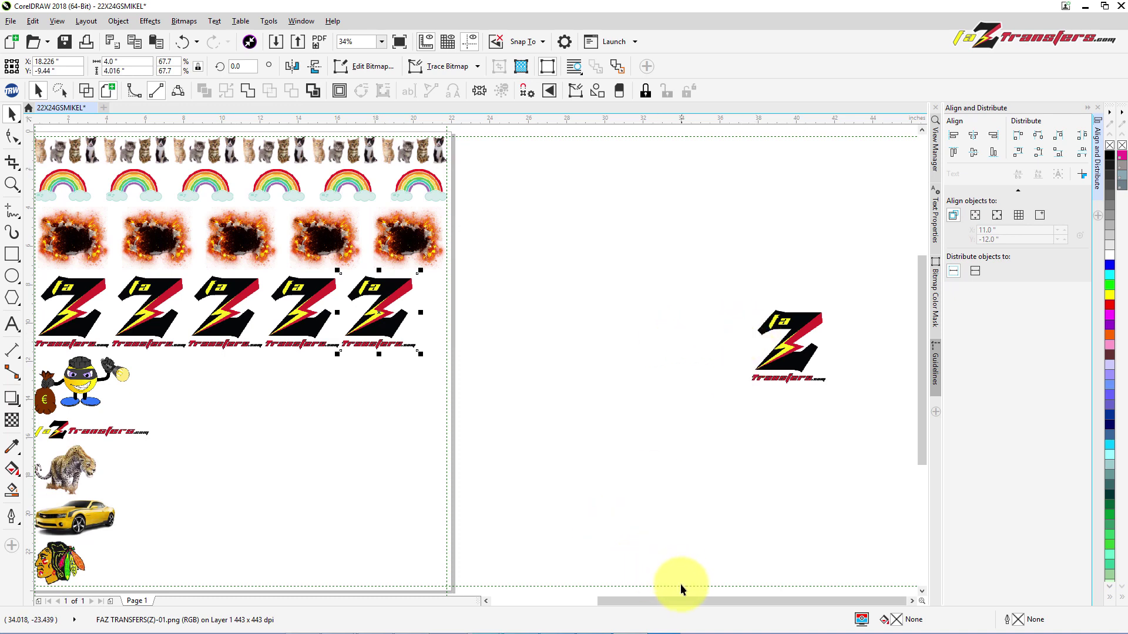
Move the fifth Z logo right until its edge meets the right margin guideline
drag(678, 599, 633, 599)
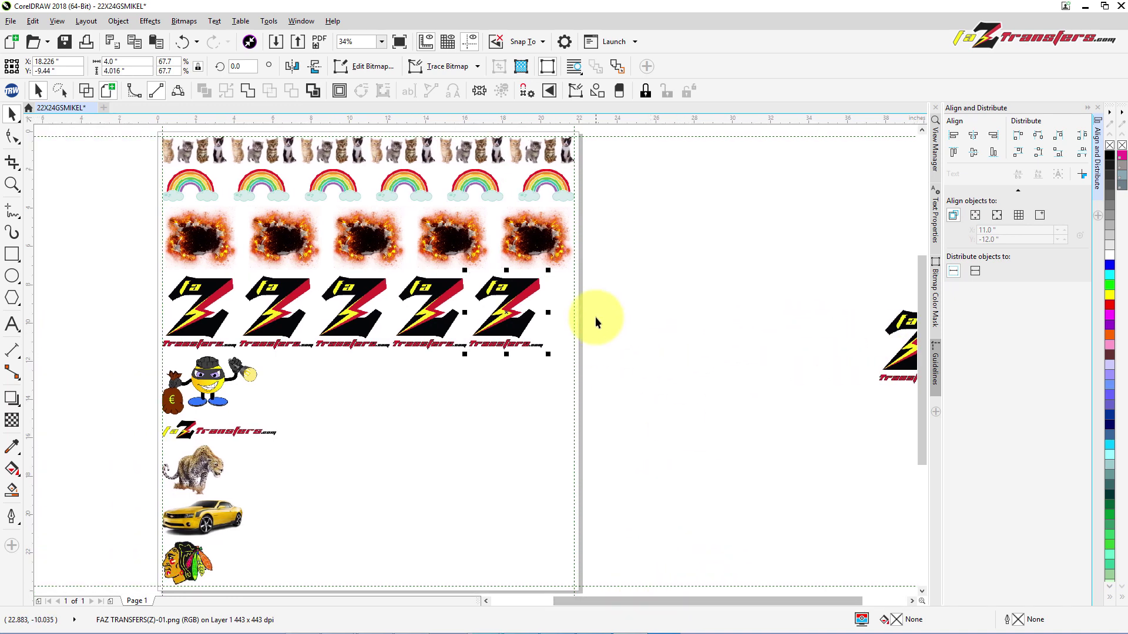
drag(523, 318, 554, 321)
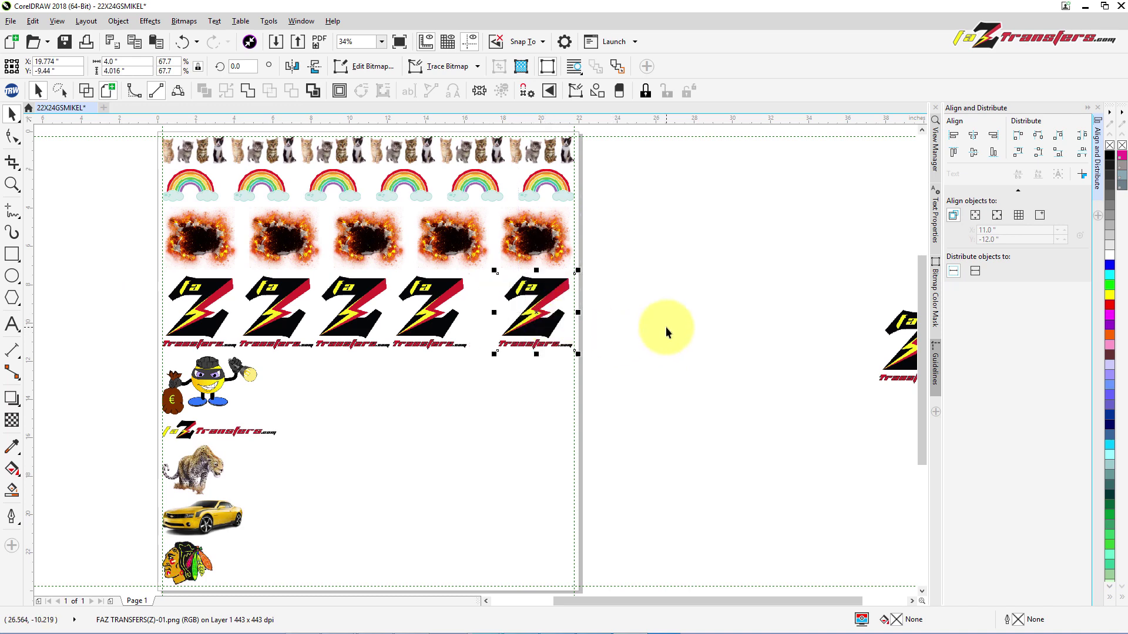
key(Right)
key(Right)
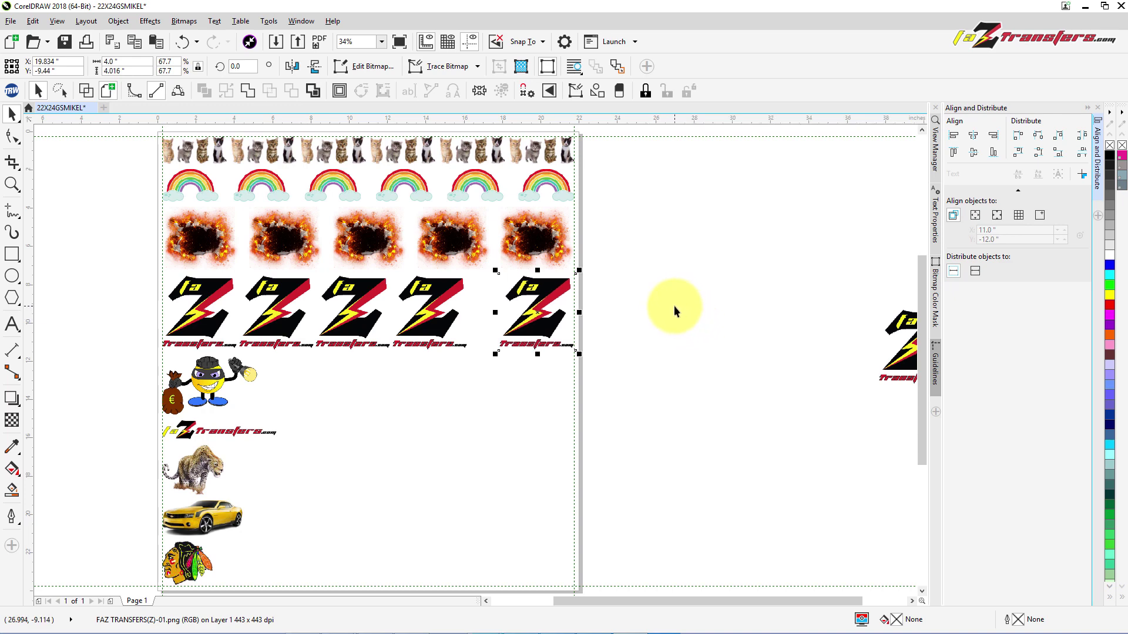
Select all five Z logos in the row, distribute the space between them horizontally and deselect them
drag(95, 239, 653, 369)
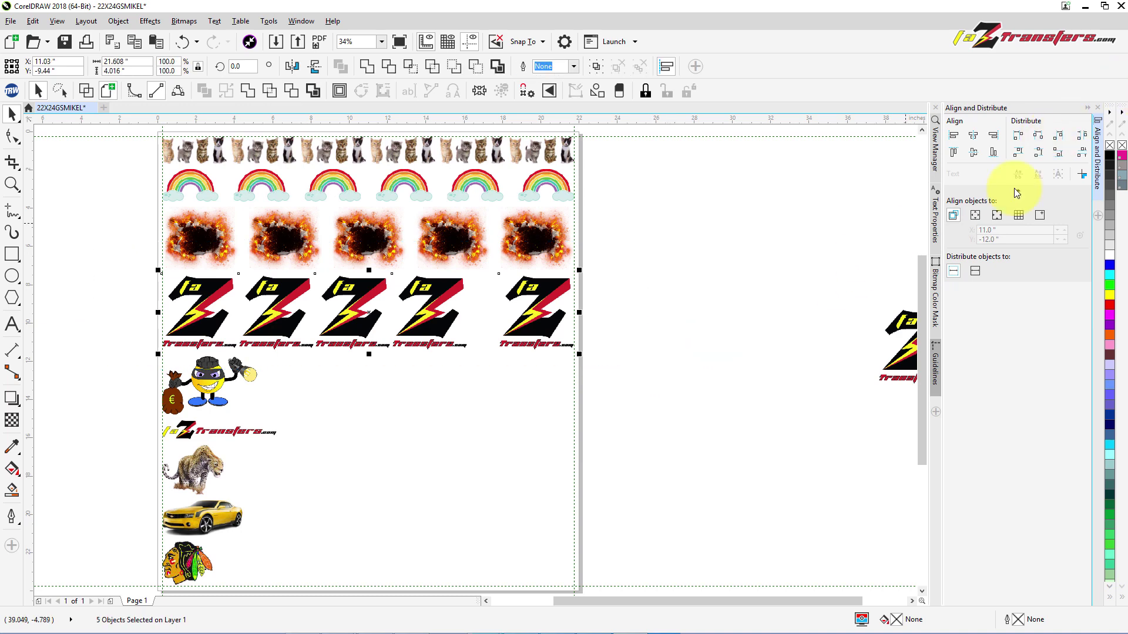
click(1083, 138)
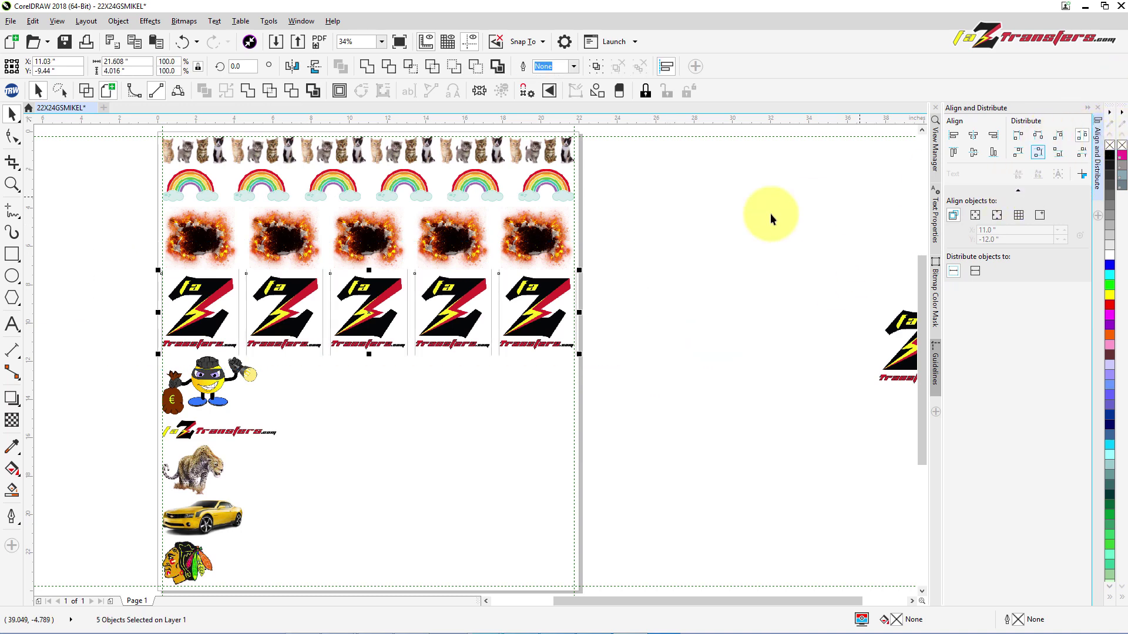
click(609, 303)
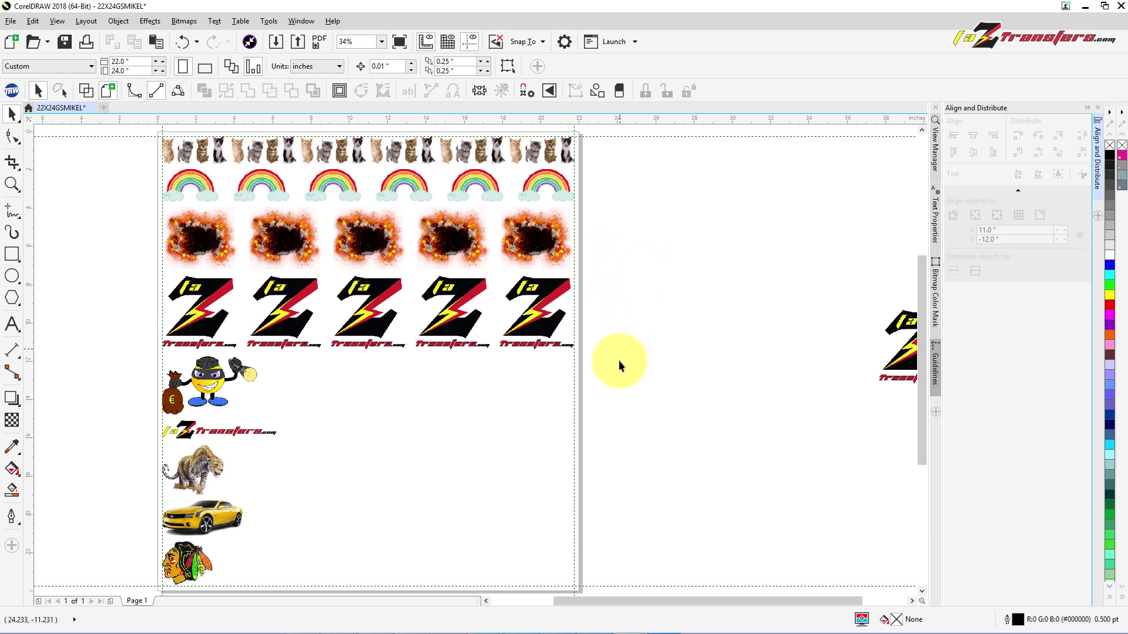
Copy the yellow burglar character with the money bag and paste one copy
click(234, 395)
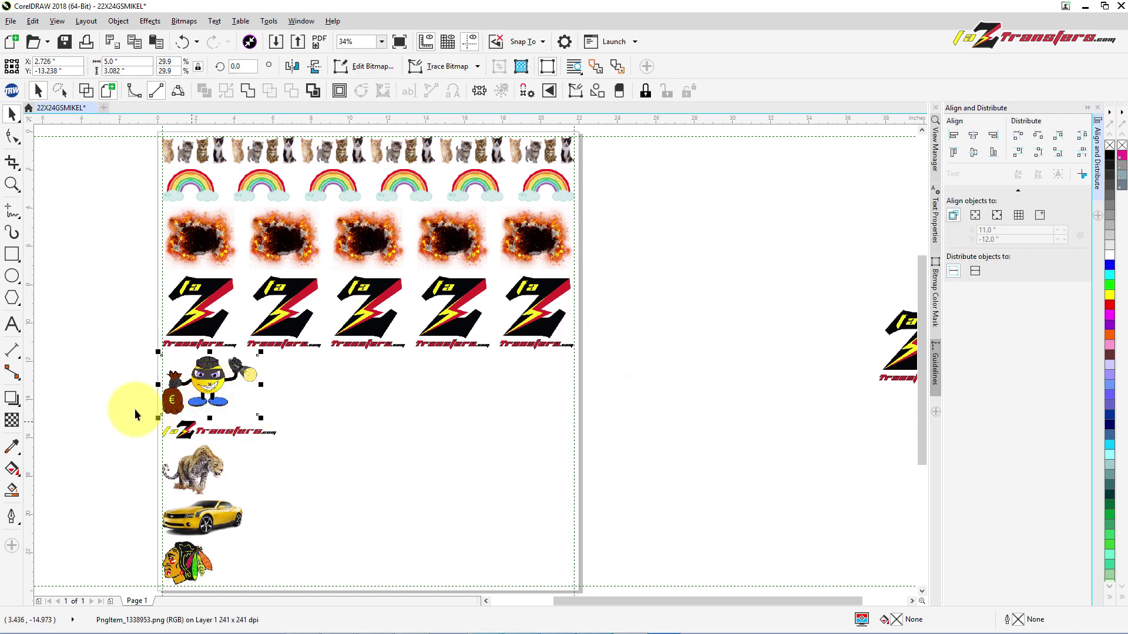
right_click(211, 399)
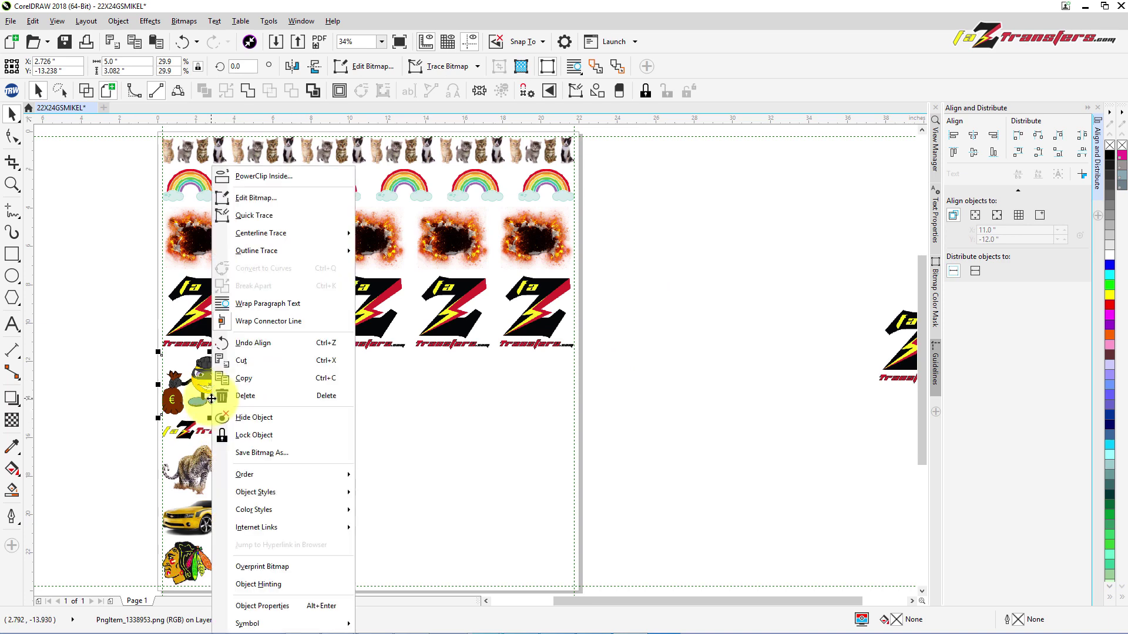
click(243, 380)
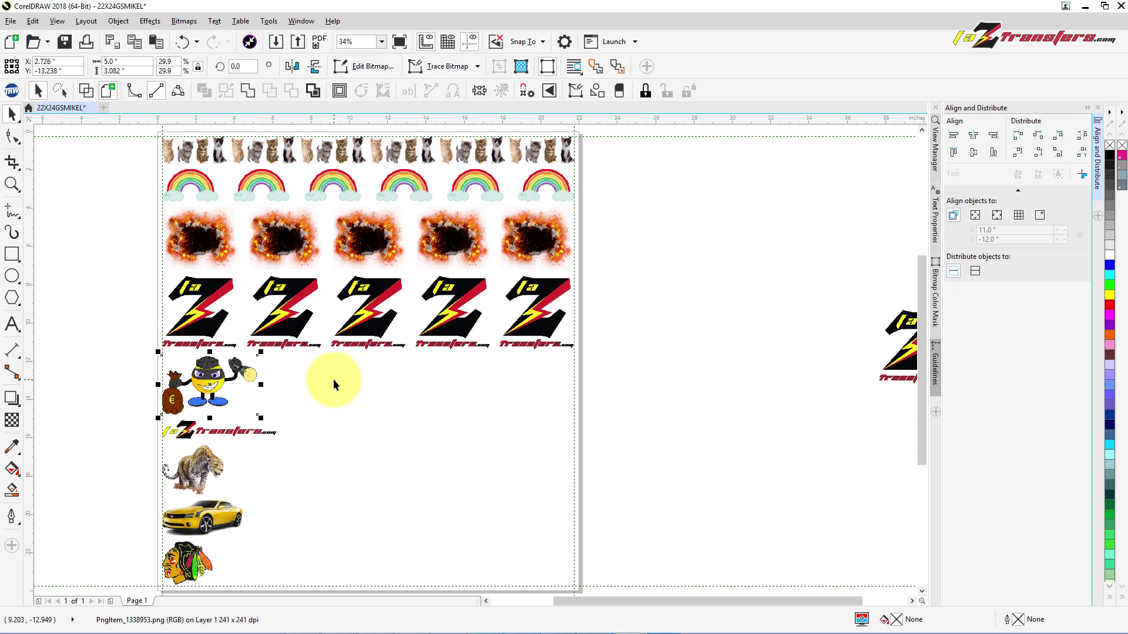
right_click(335, 381)
click(374, 501)
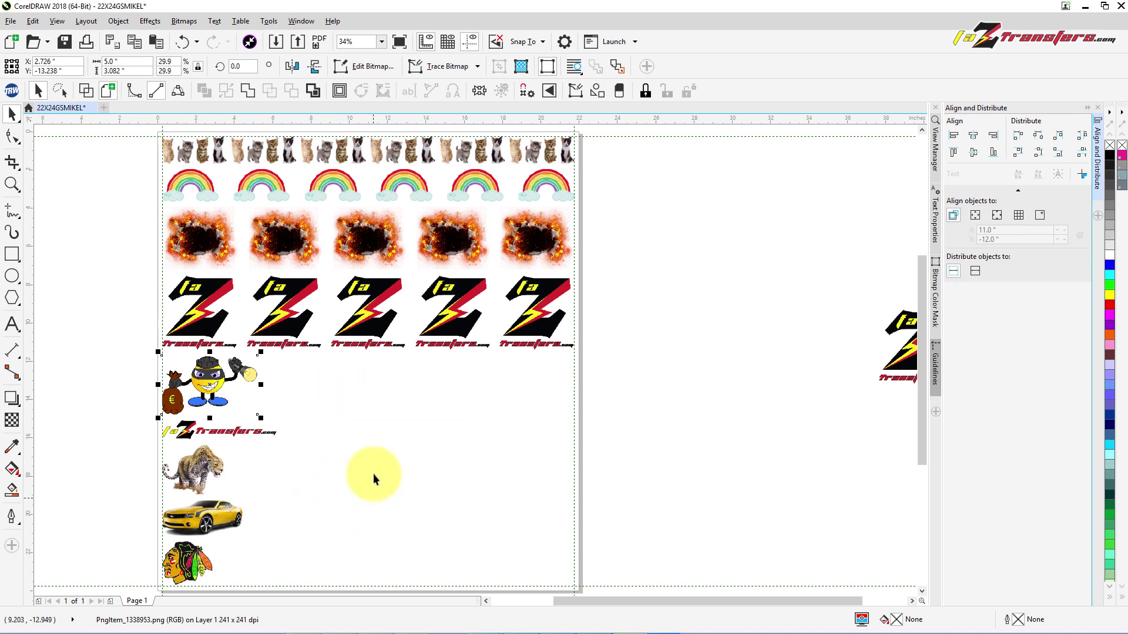
Paste three more copies of the masked money-bag character onto the page
right_click(333, 382)
click(362, 501)
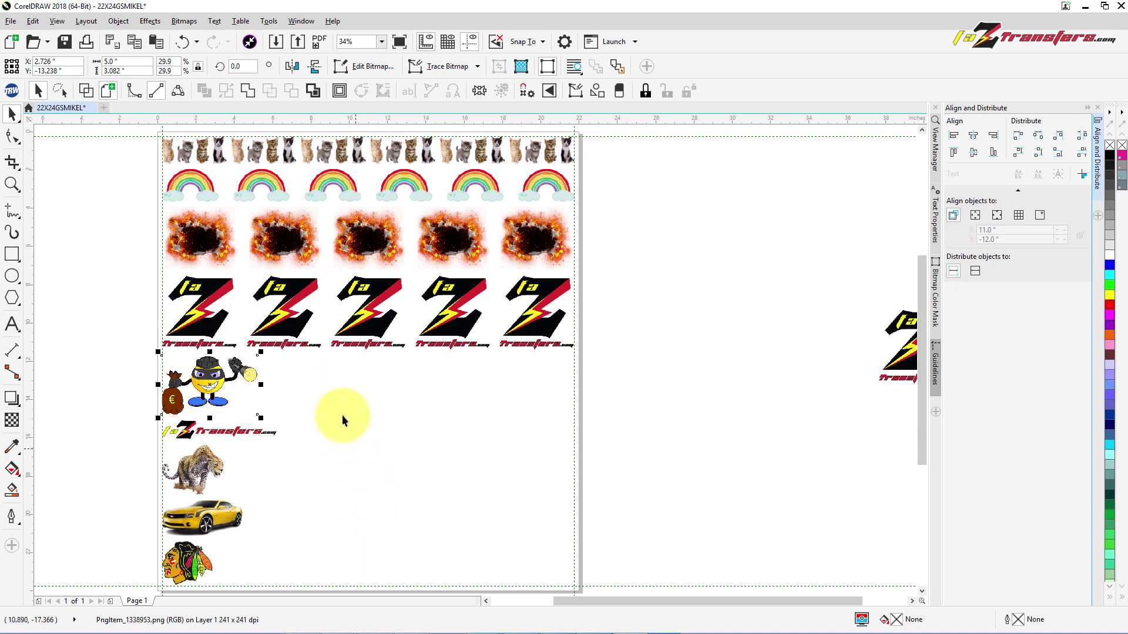
right_click(339, 395)
click(372, 516)
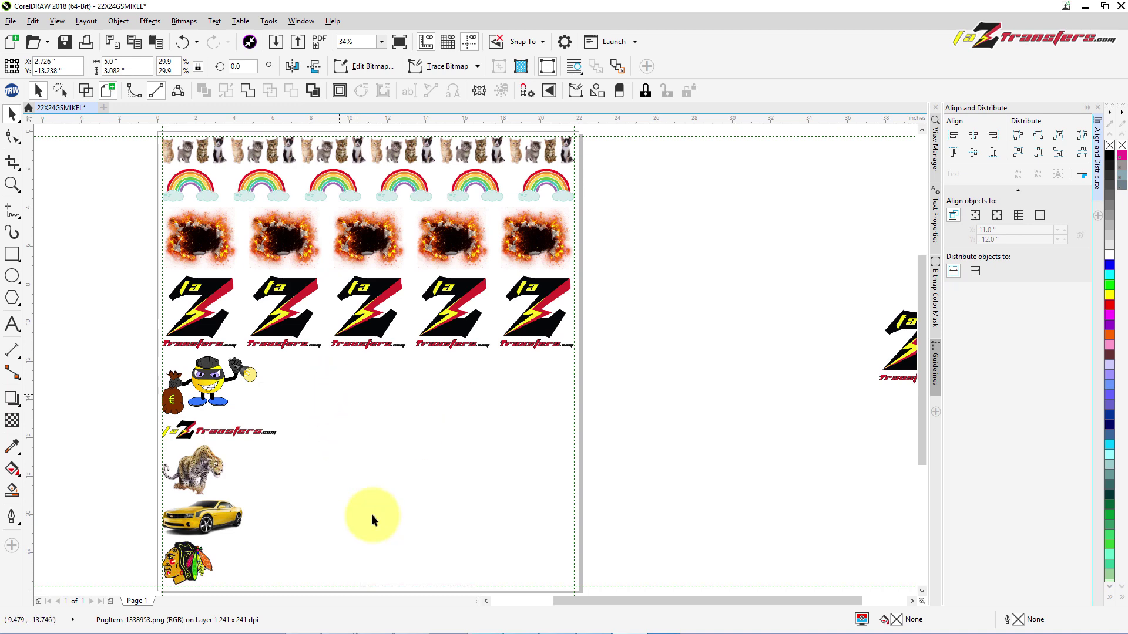
right_click(344, 389)
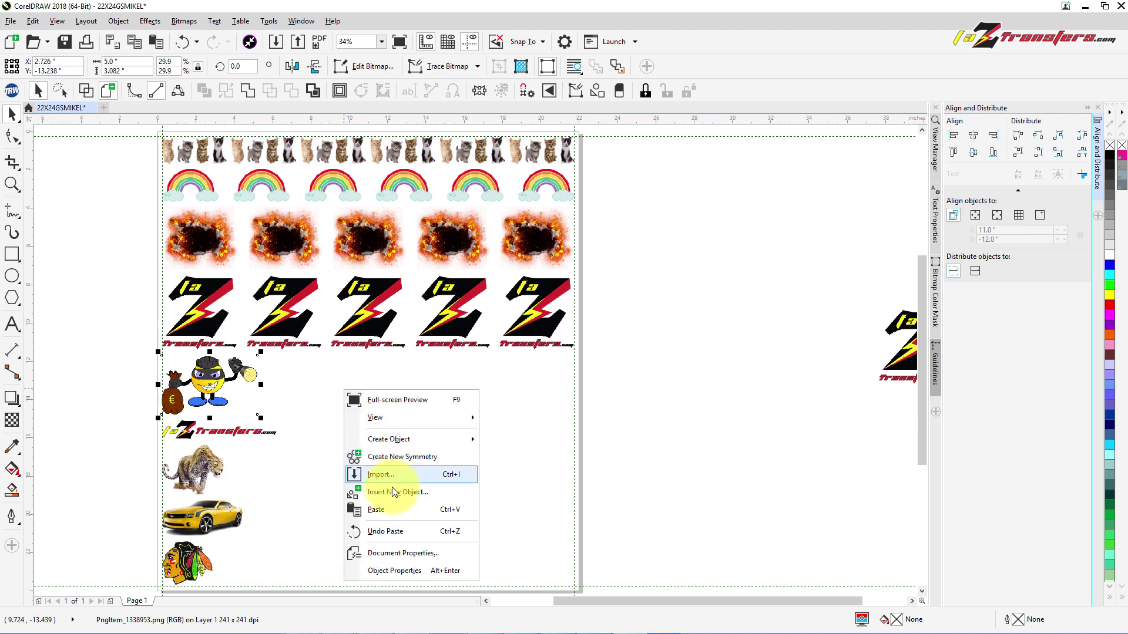
click(386, 509)
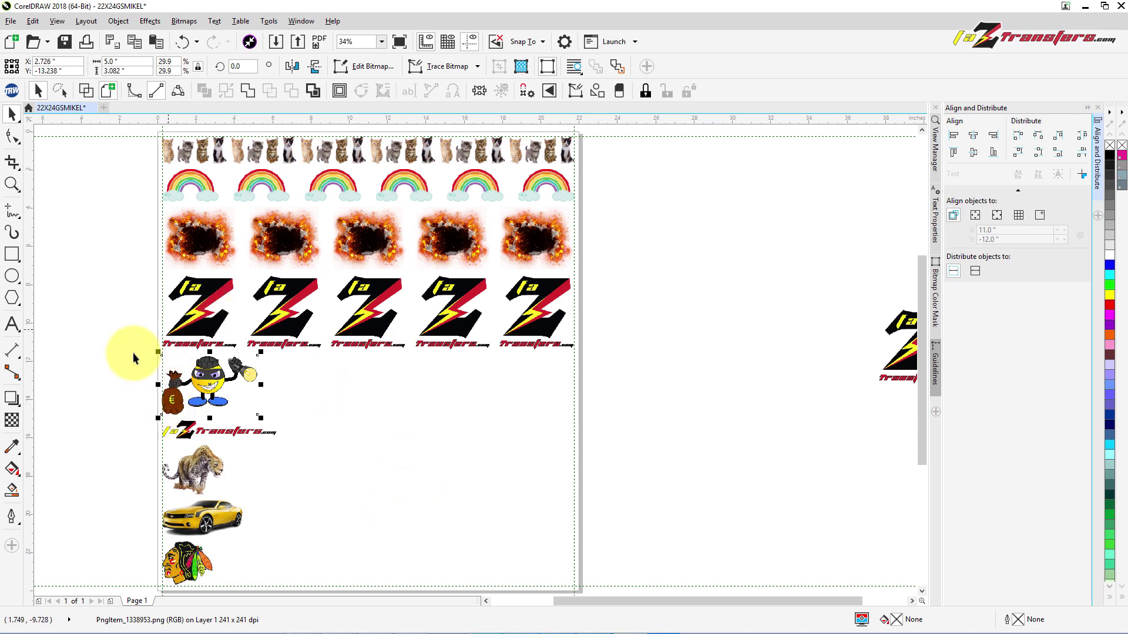
Spread three masked character copies along the original's row, placing the outermost against the page's right margin guideline
drag(204, 385, 530, 393)
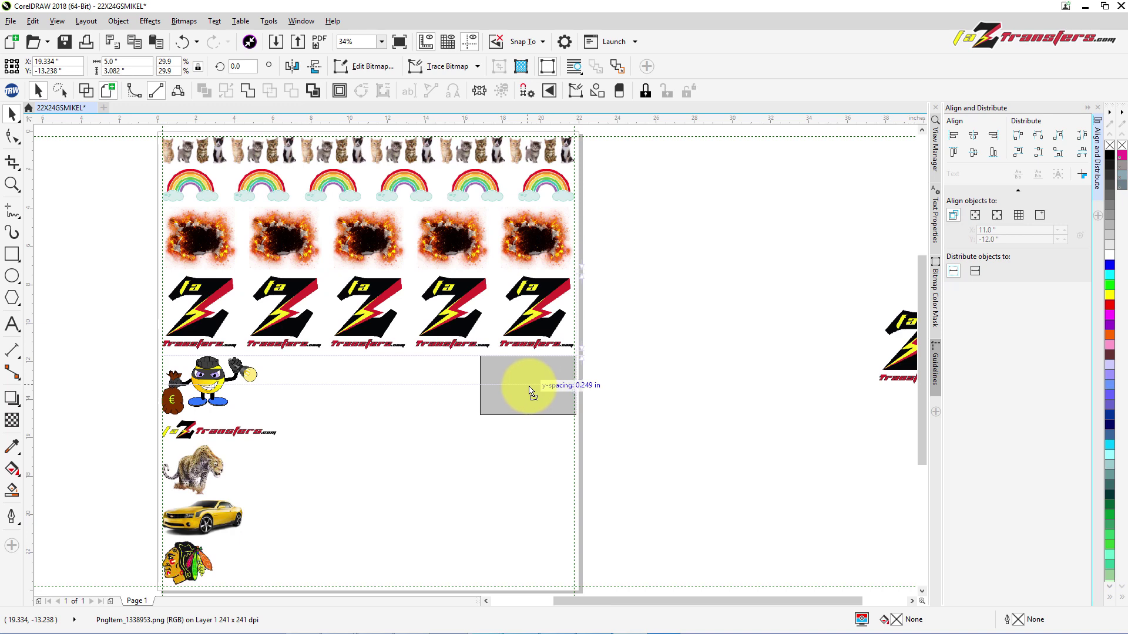
drag(530, 392, 529, 391)
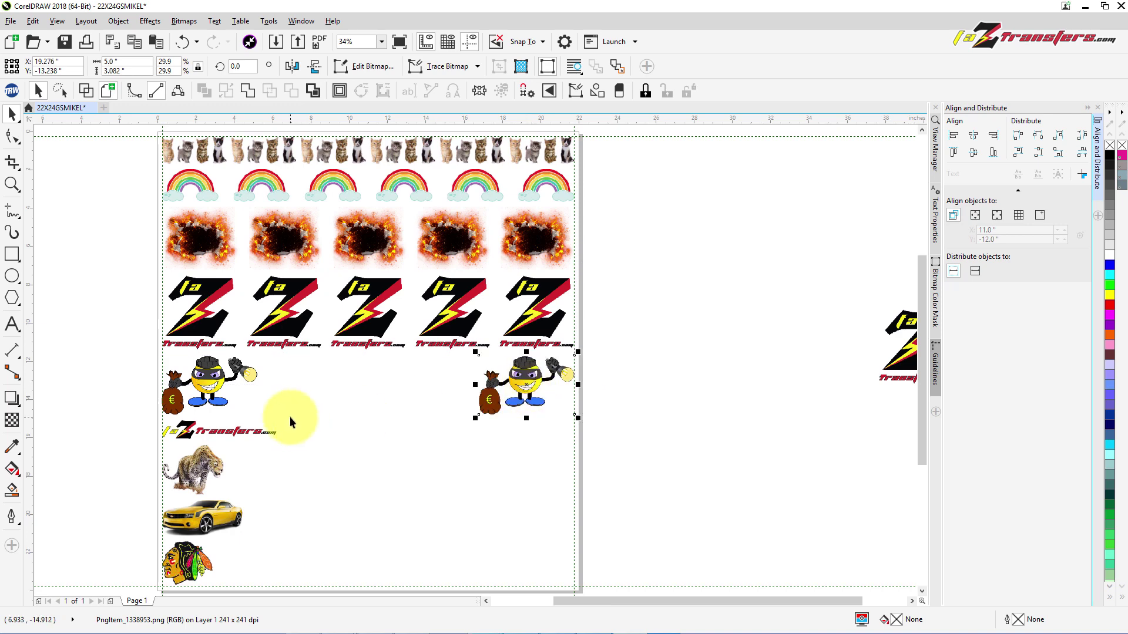
drag(209, 391, 417, 405)
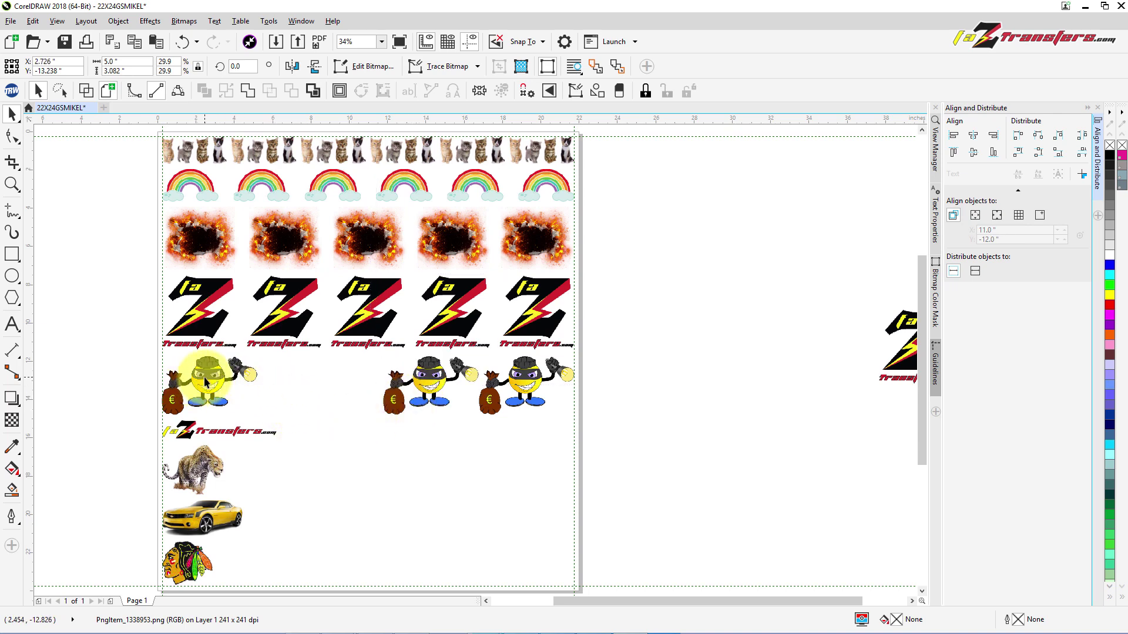
drag(211, 380, 328, 392)
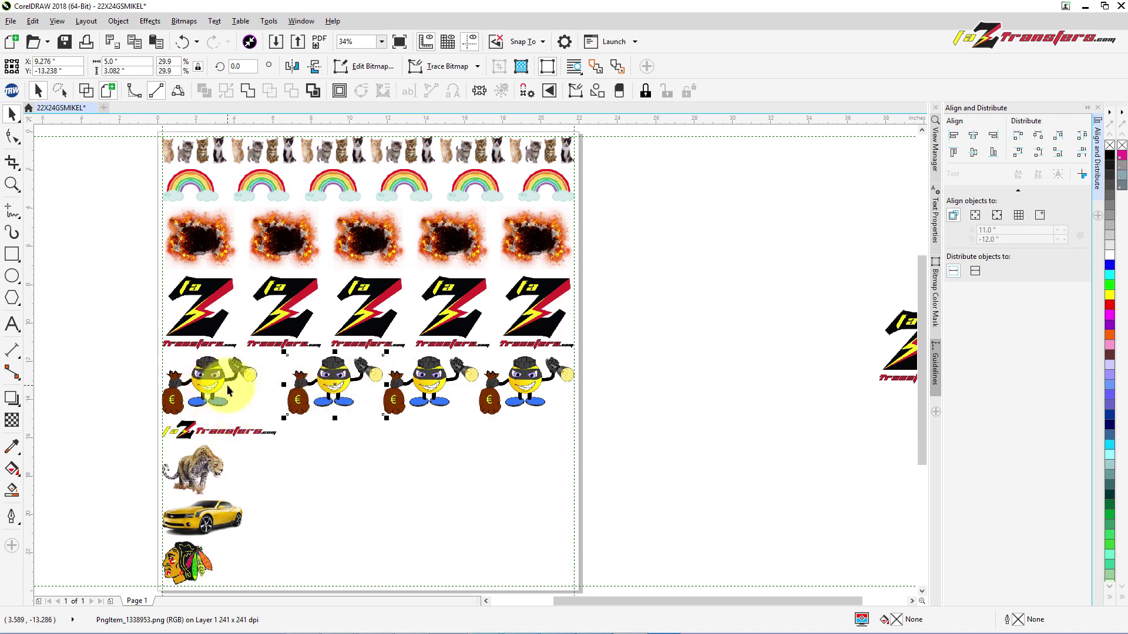
Pull the surplus masked character copy off the page from the row's first position and delete it
drag(206, 395, 680, 340)
drag(666, 358, 667, 359)
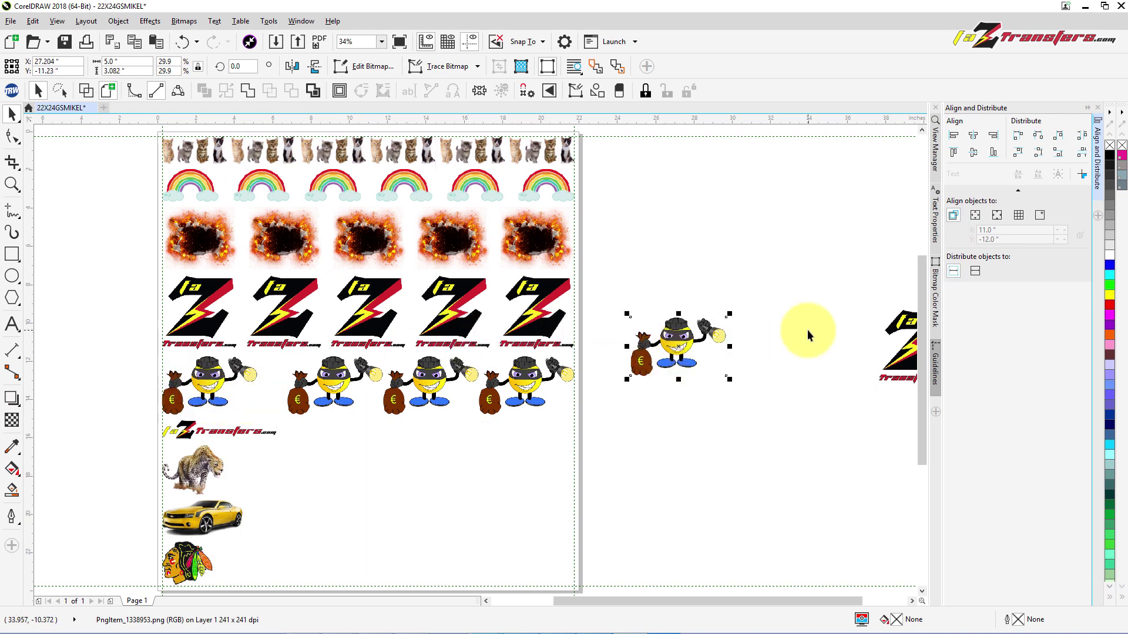
key(Delete)
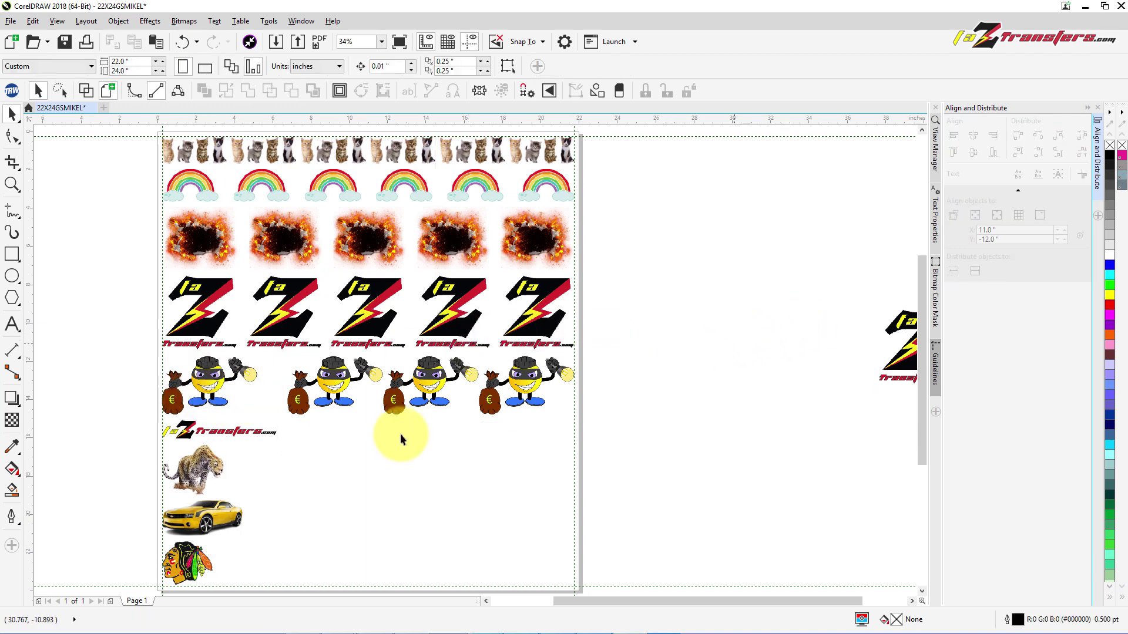
Move the row's first masked character aside to check for a hidden duplicate, and undo the move
click(229, 410)
drag(229, 410, 50, 401)
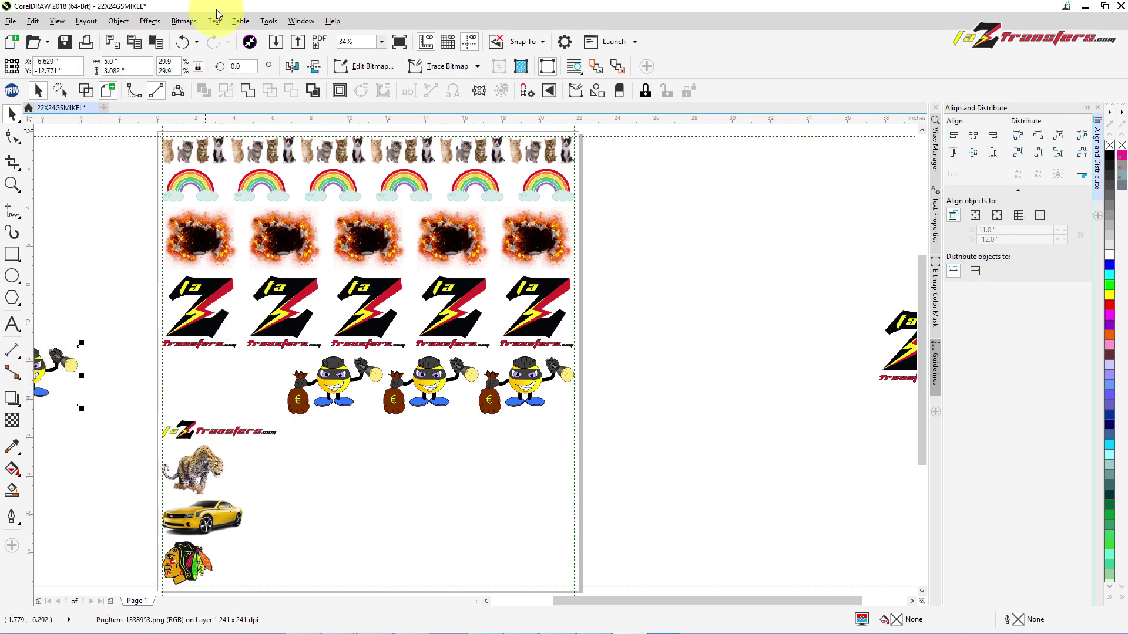
click(182, 41)
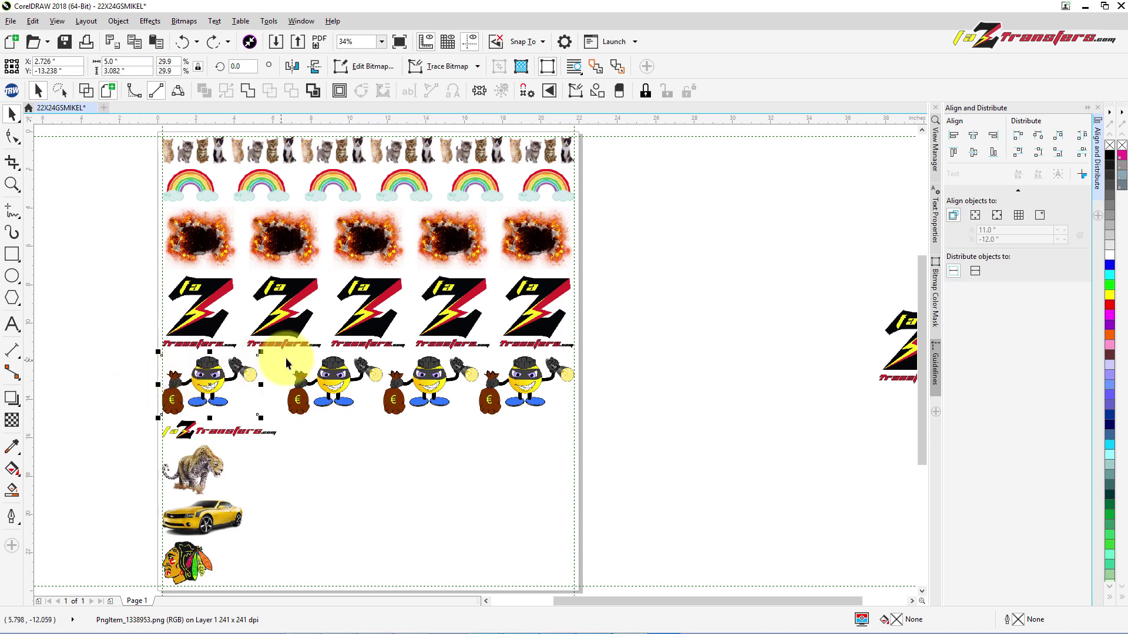
Select all four masked characters in the row and distribute them with equal horizontal spacing
click(336, 376)
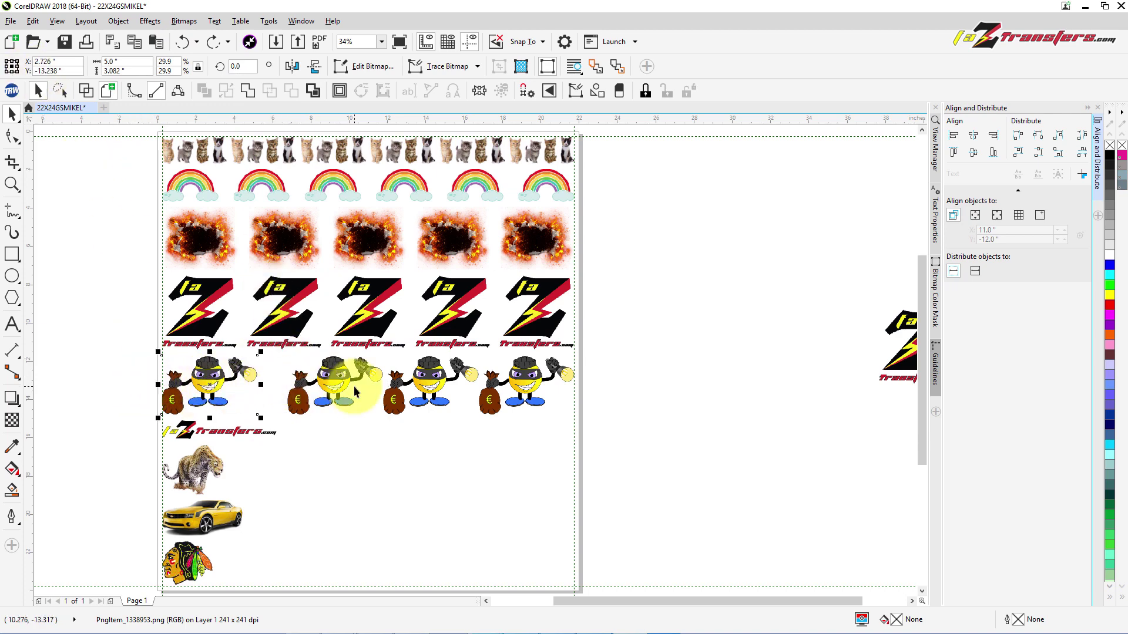
click(533, 380)
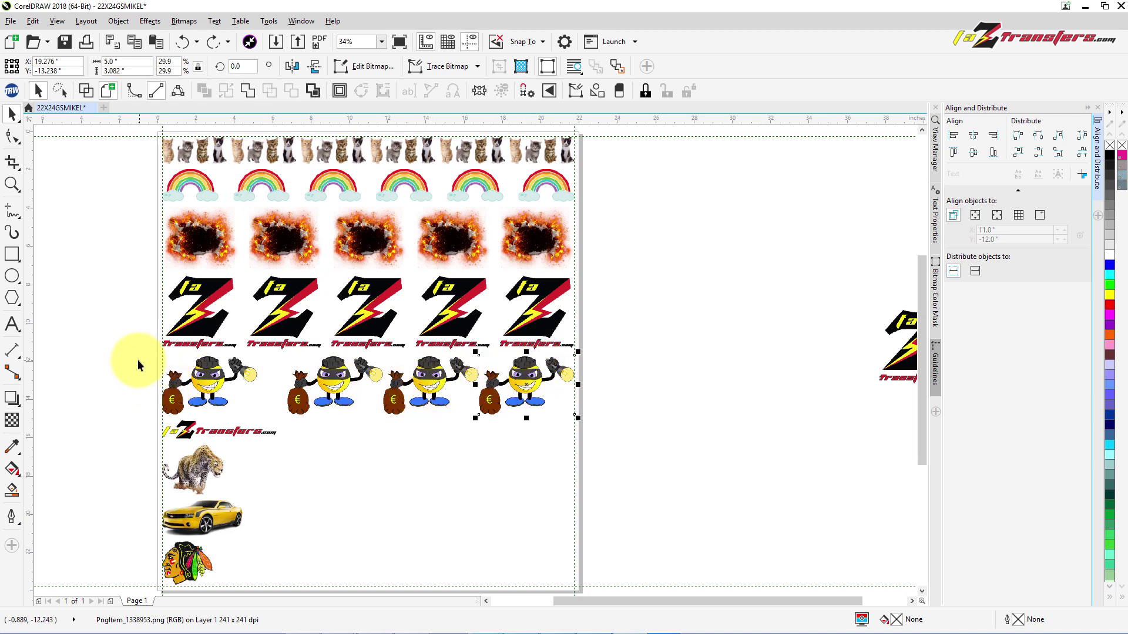
drag(121, 337, 586, 430)
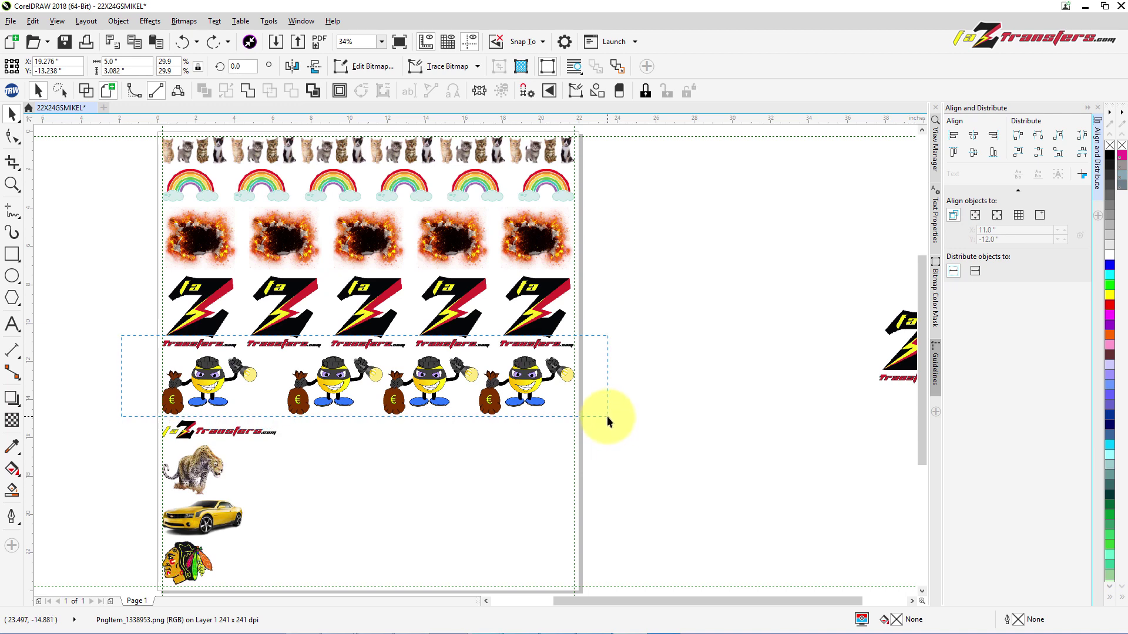
drag(607, 416, 608, 416)
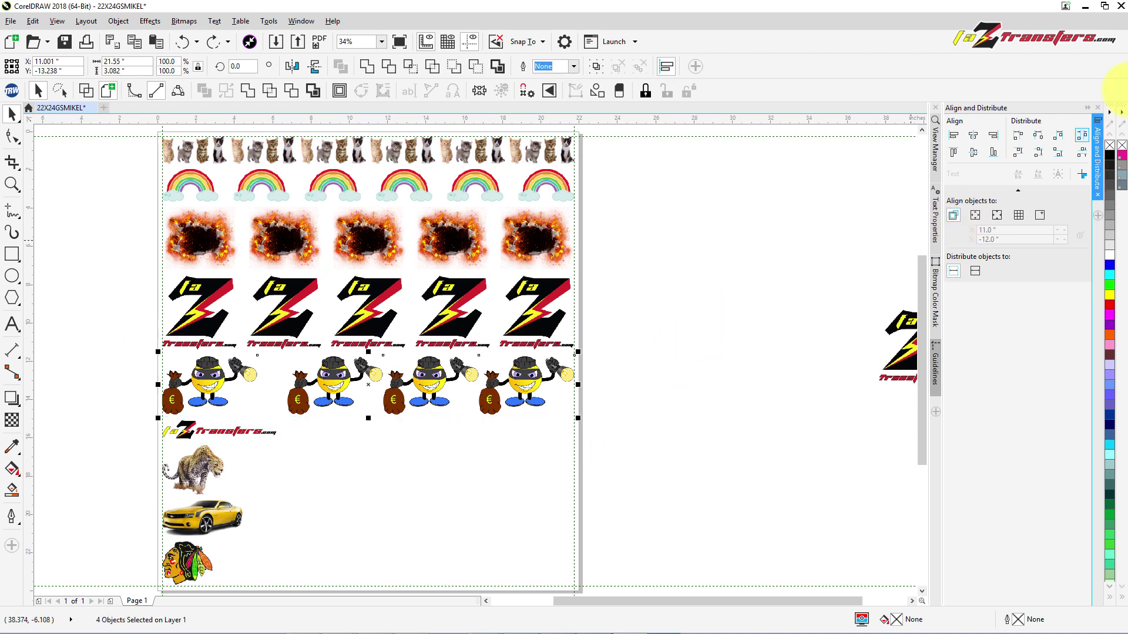
click(1081, 137)
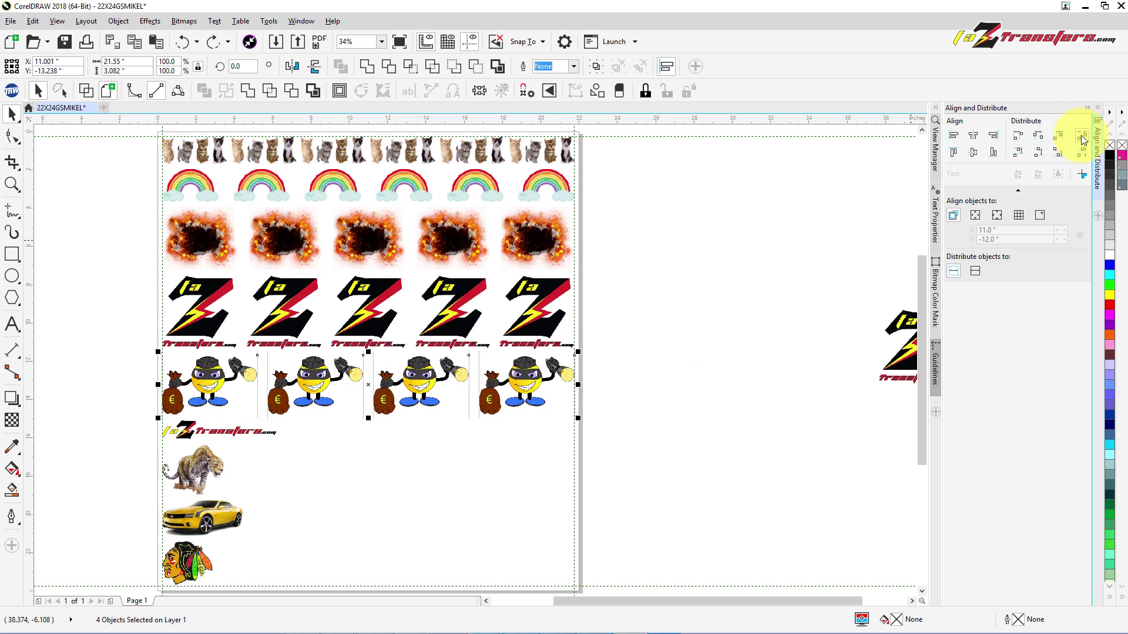
click(666, 361)
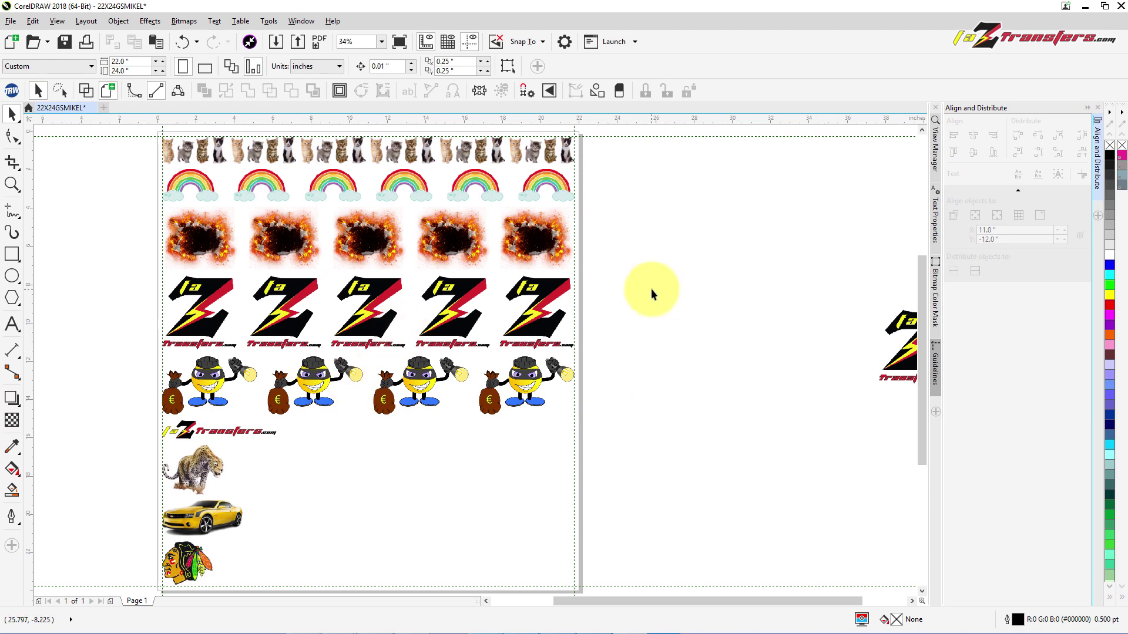
Copy the FAZ Transfers wordmark below the masked characters and paste it onto the page three times
click(235, 431)
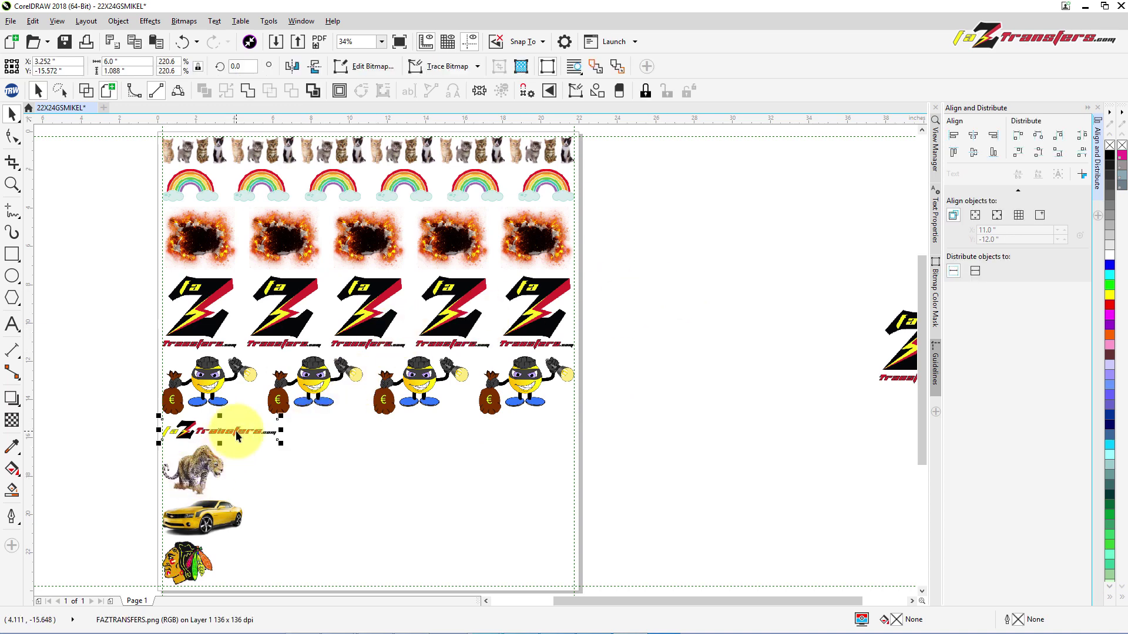
right_click(240, 429)
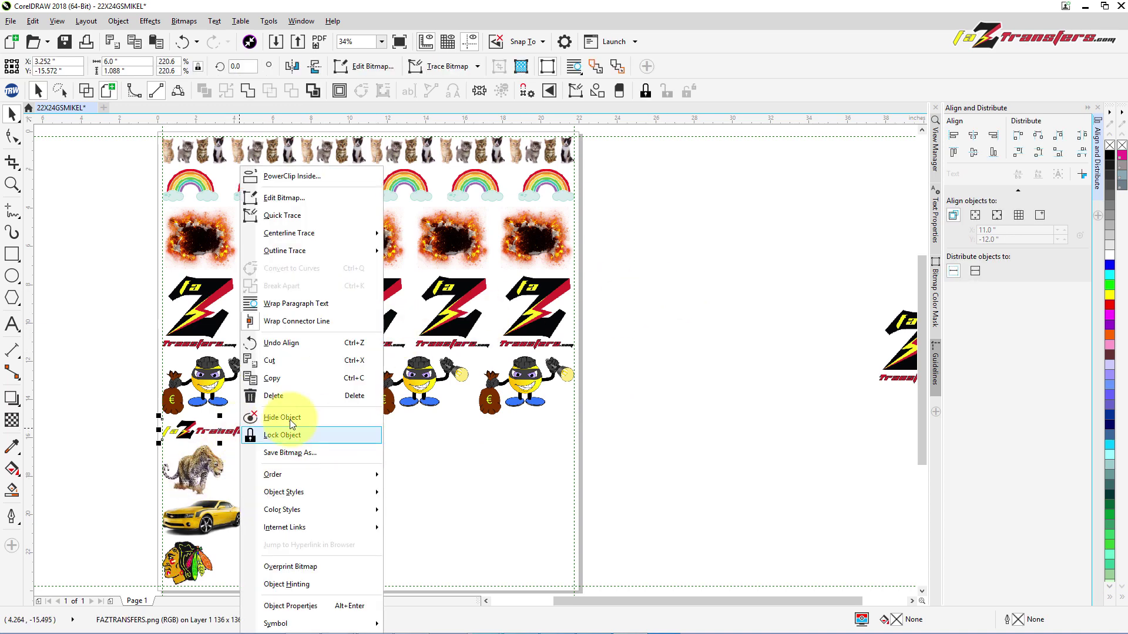
click(270, 379)
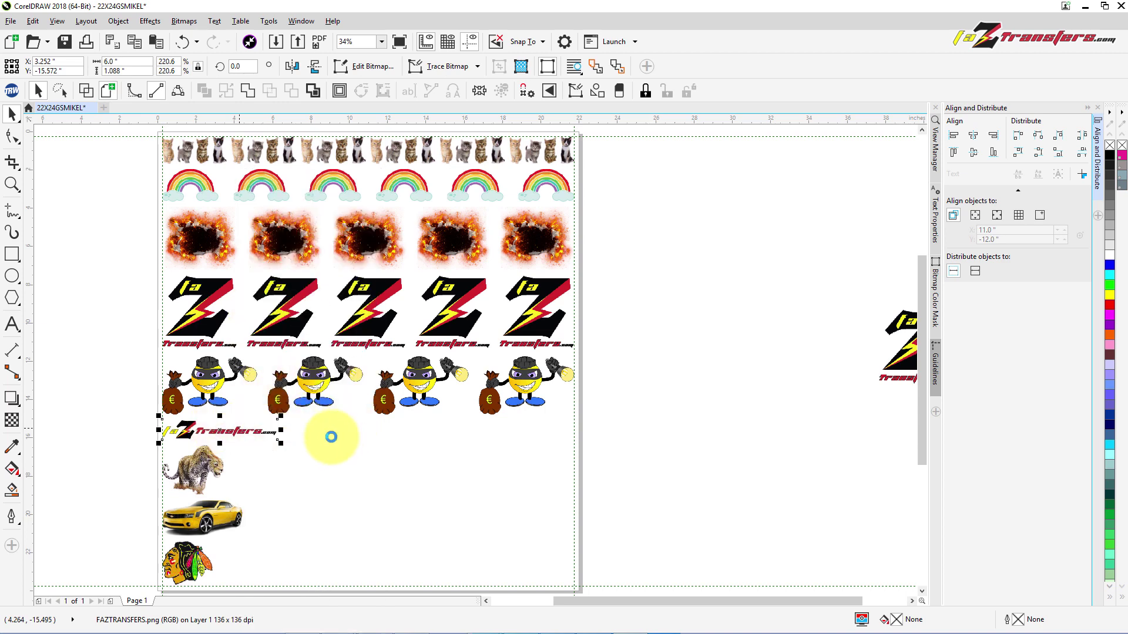
click(315, 429)
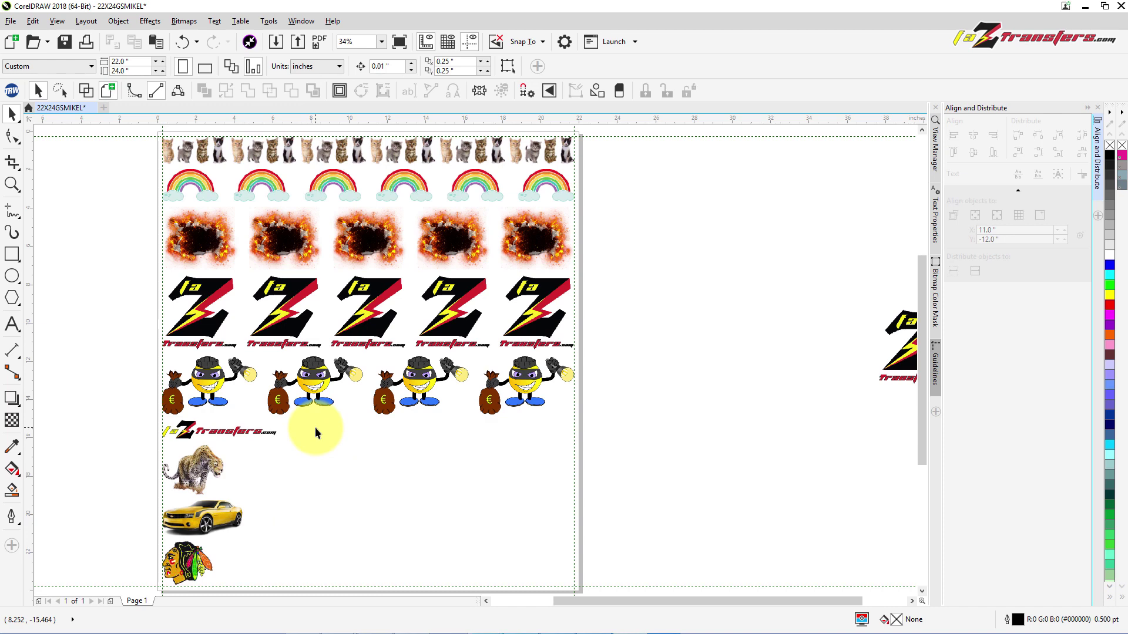
right_click(314, 430)
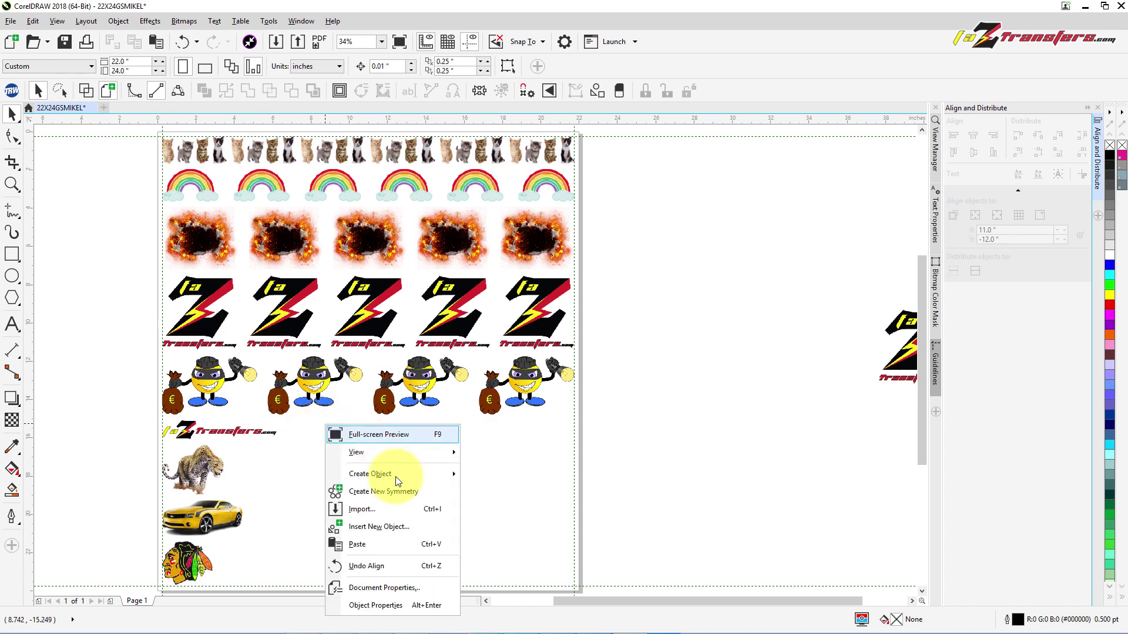
click(359, 544)
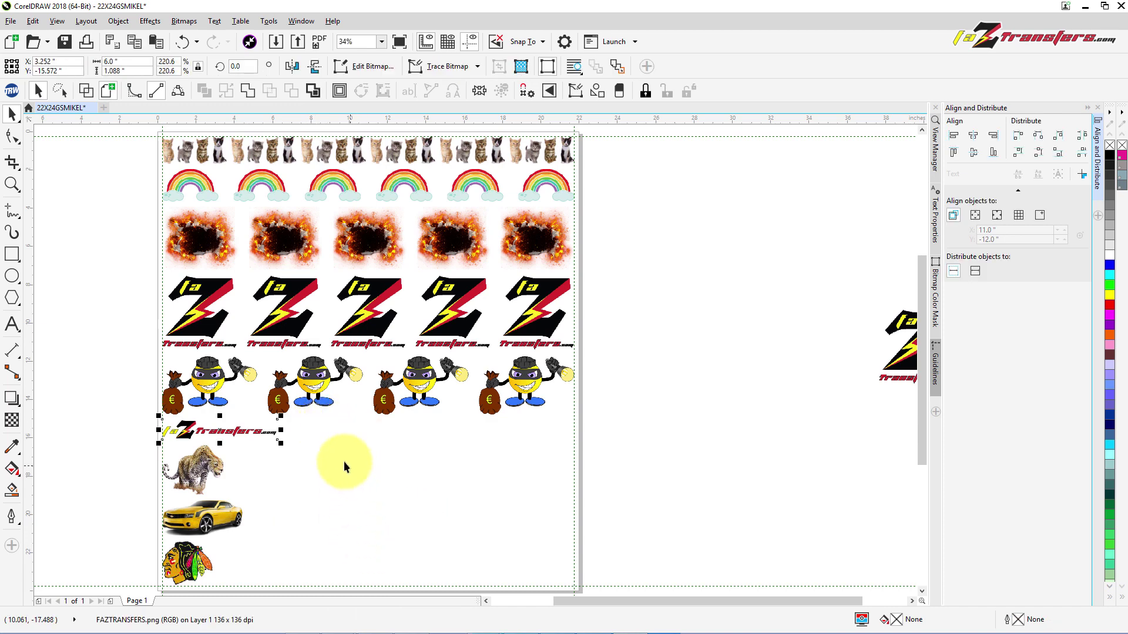
right_click(314, 428)
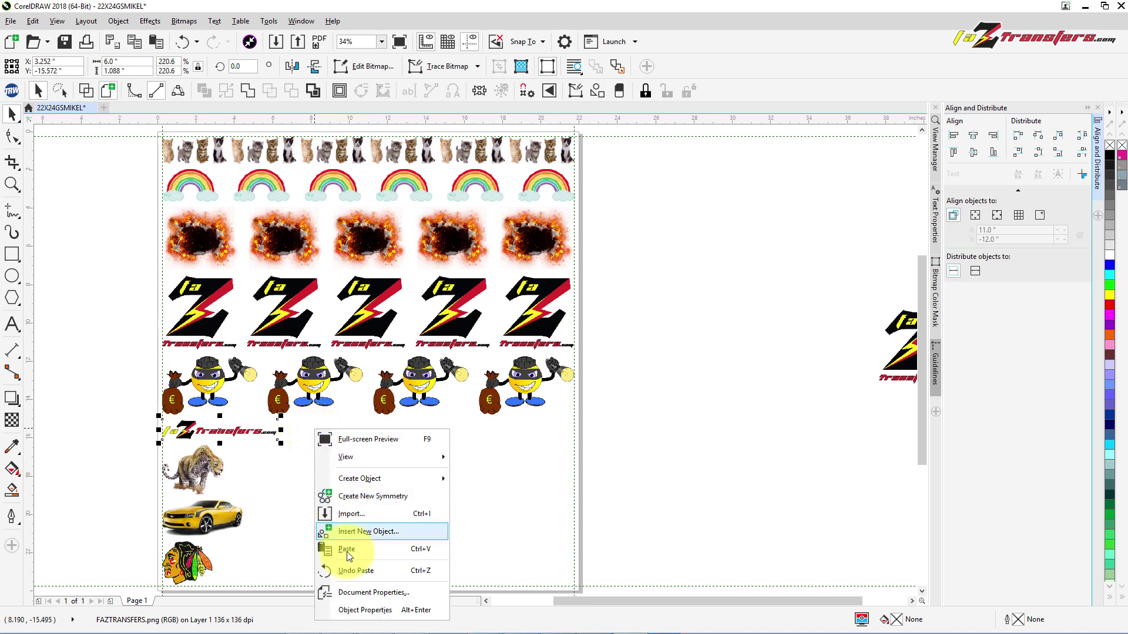
click(348, 551)
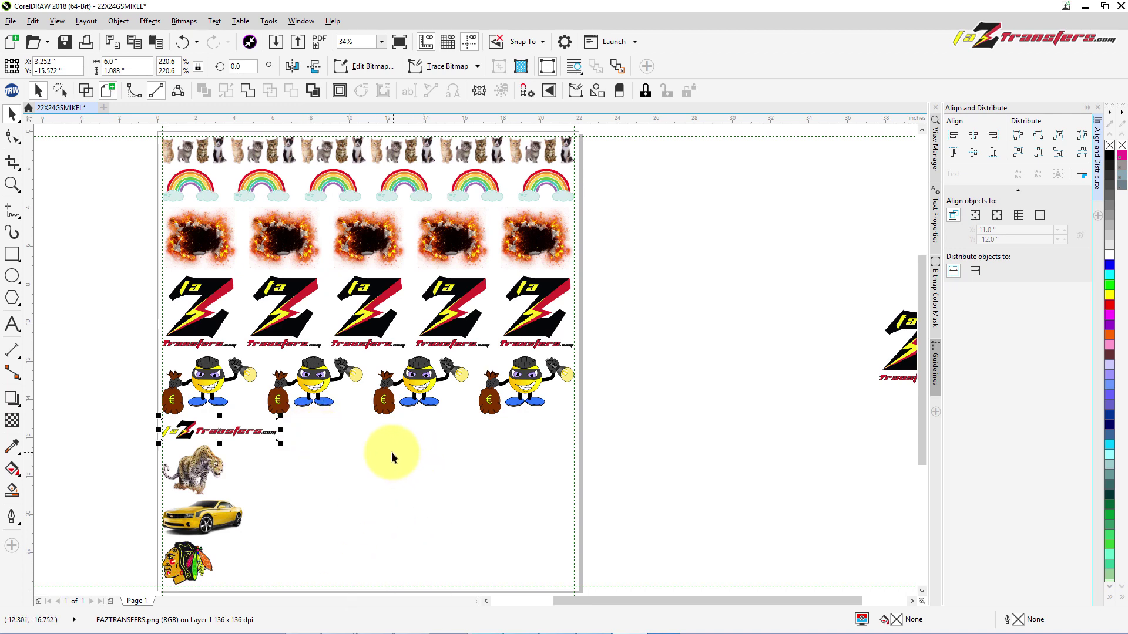
right_click(355, 438)
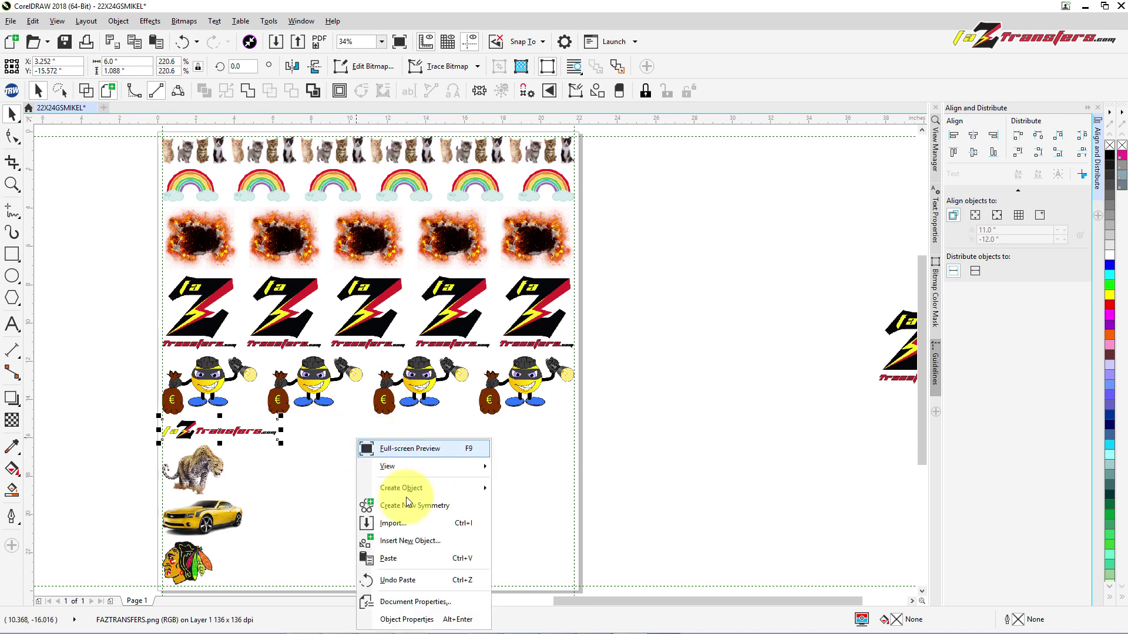
click(397, 559)
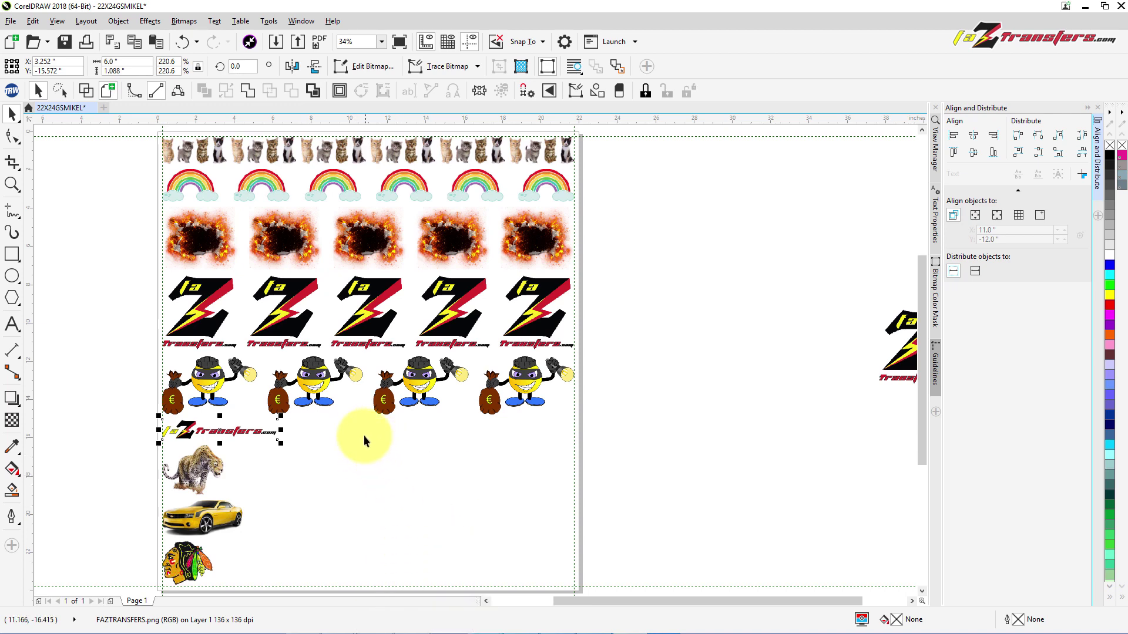
Place two wordmark copies side by side after the original and set the spare copy aside off the page
drag(247, 431, 347, 437)
click(231, 431)
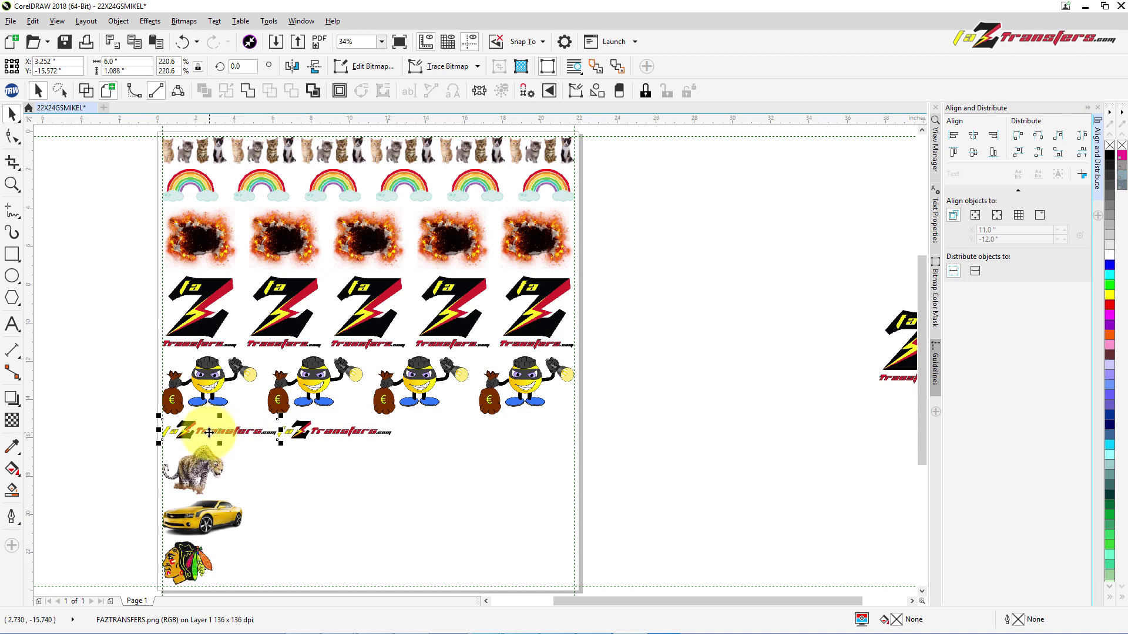
drag(210, 433, 435, 442)
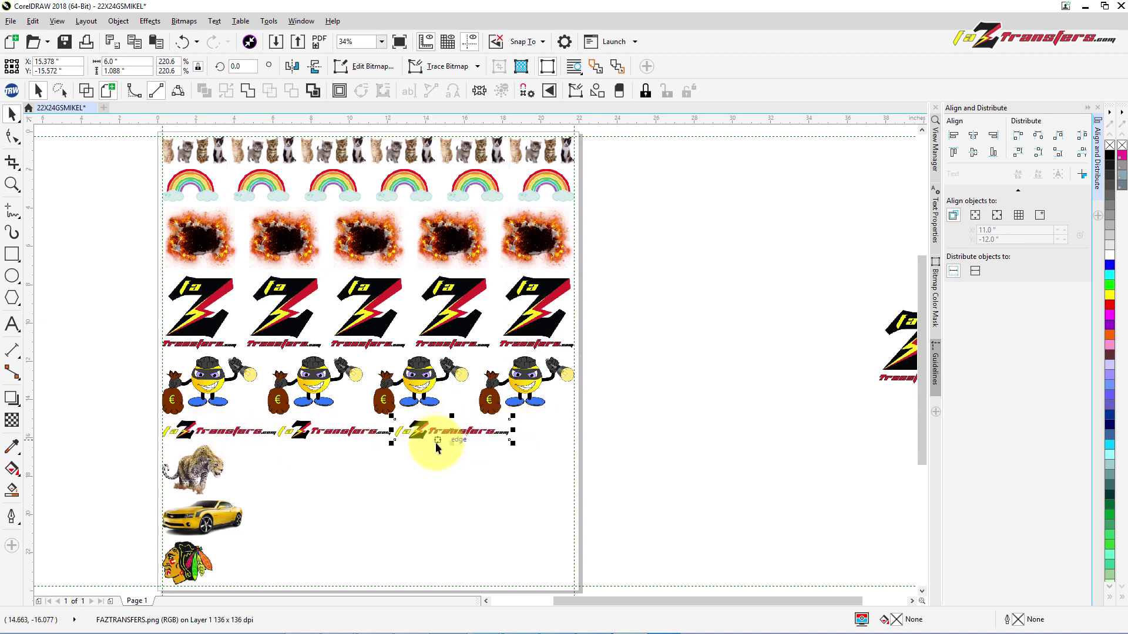
click(253, 432)
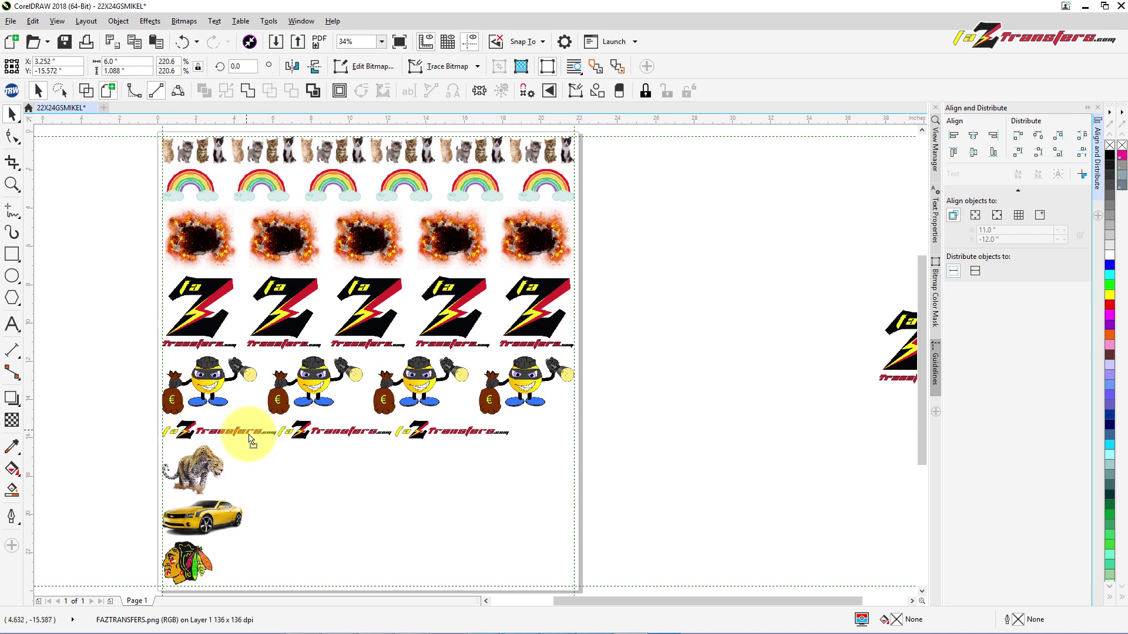
drag(252, 440, 753, 367)
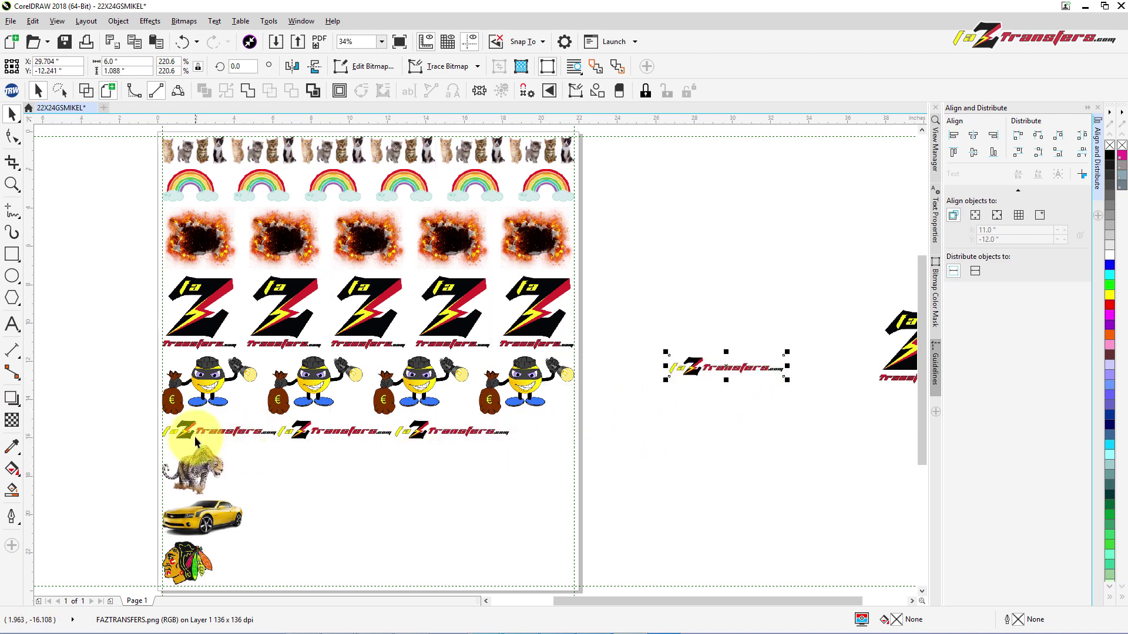
Move the row's first FAZ Transfers wordmark off the page to check for a hidden duplicate, and undo the move
click(235, 434)
click(231, 437)
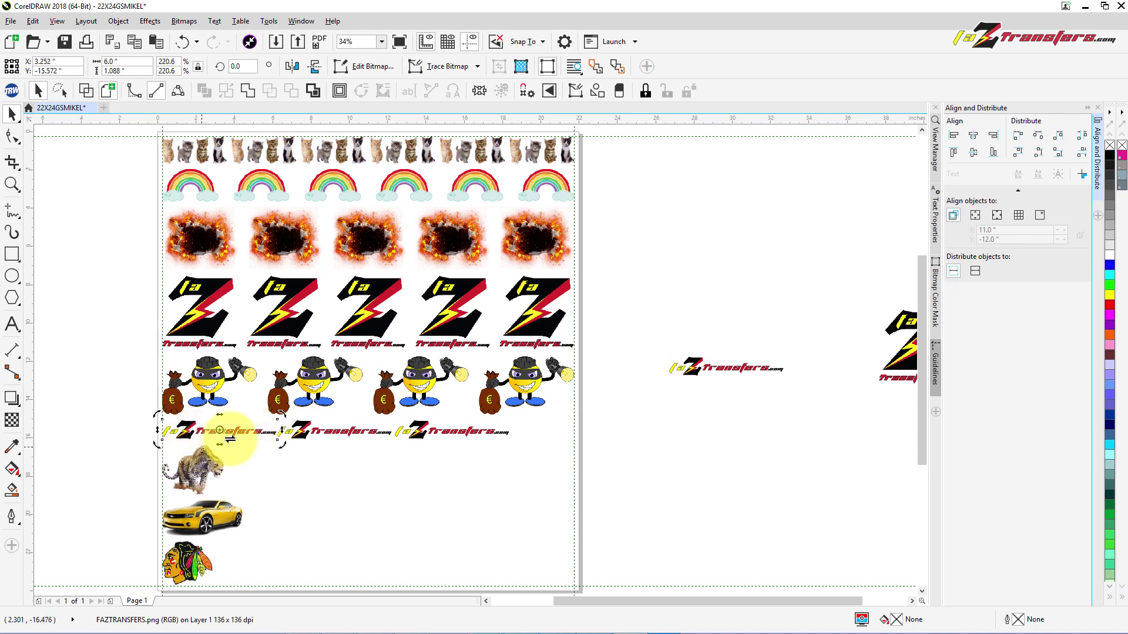
click(326, 467)
click(251, 432)
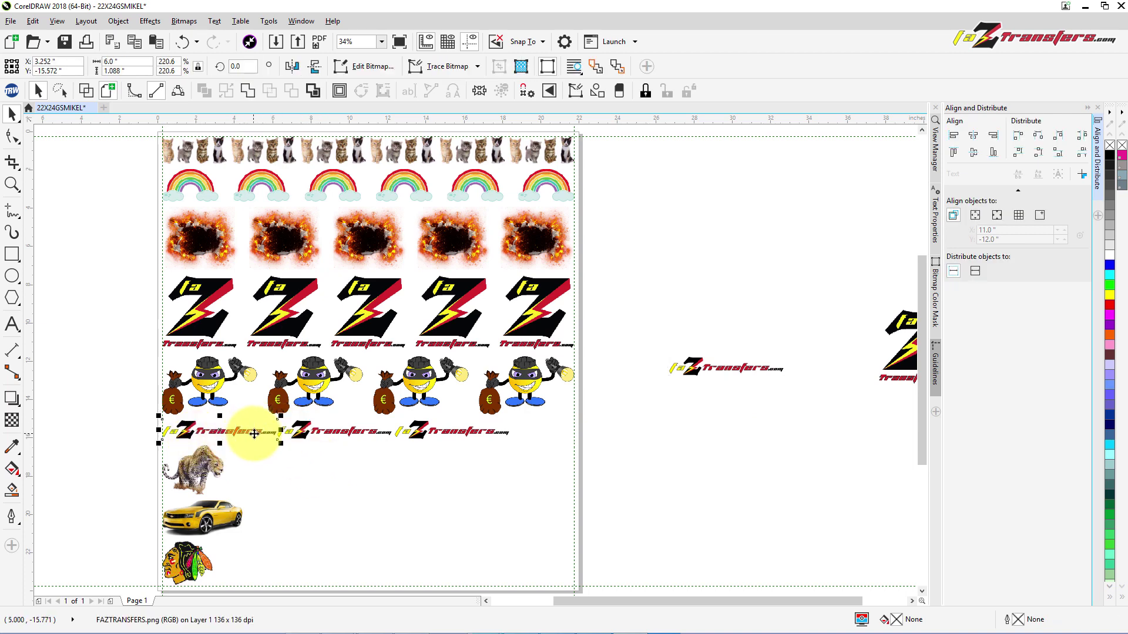
drag(253, 433, 149, 419)
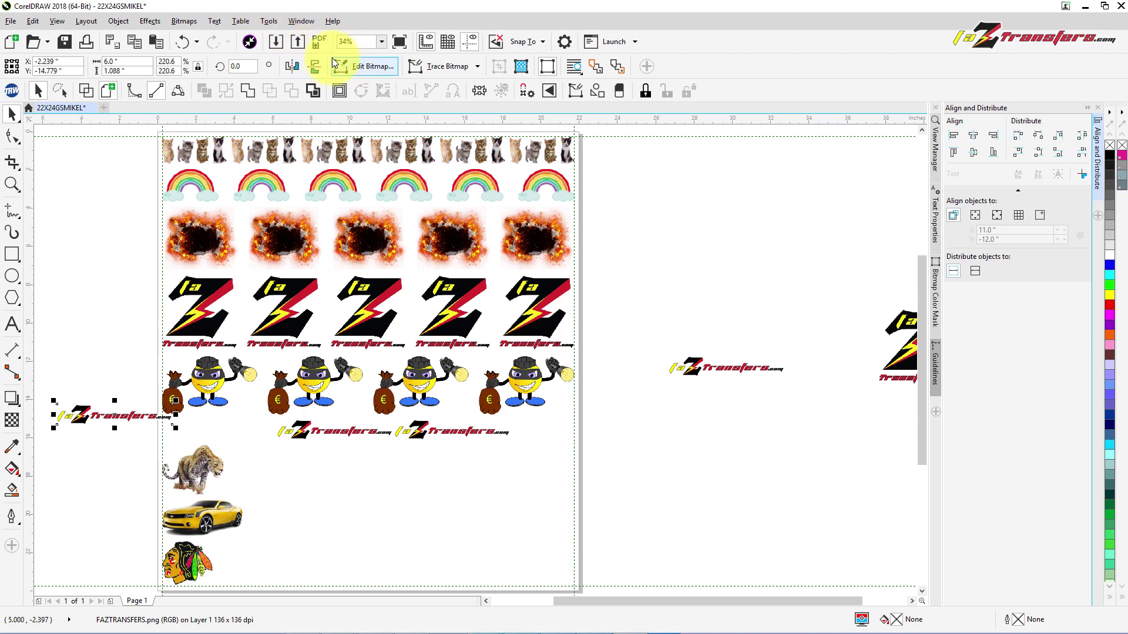
click(185, 43)
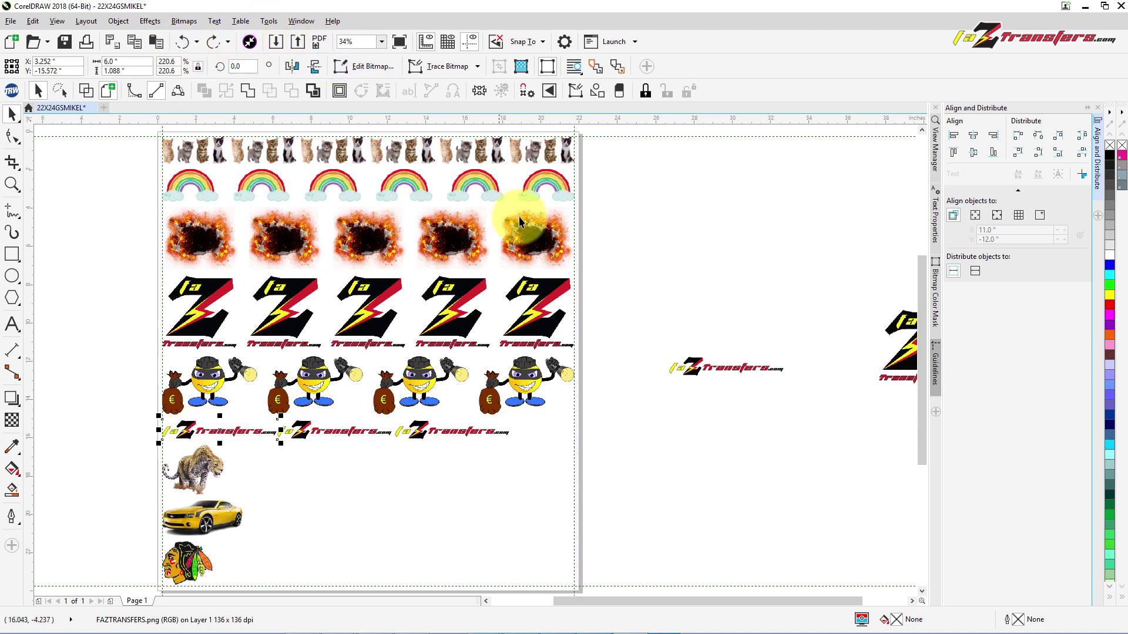
click(708, 443)
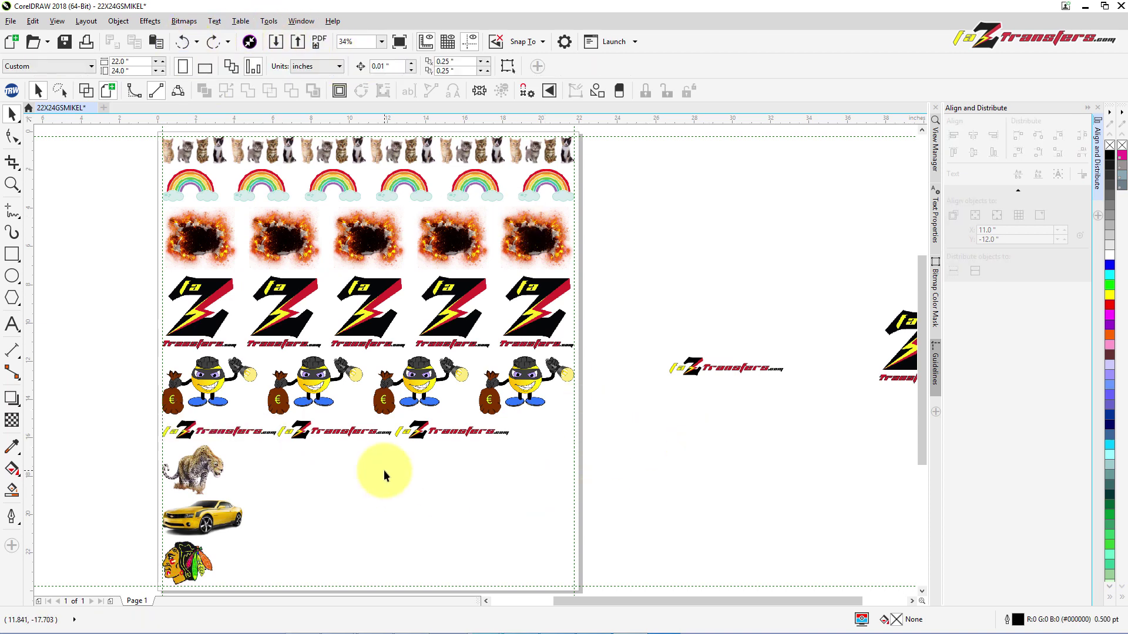
Copy the leopard image below the wordmark row and paste it onto the page six times
click(200, 456)
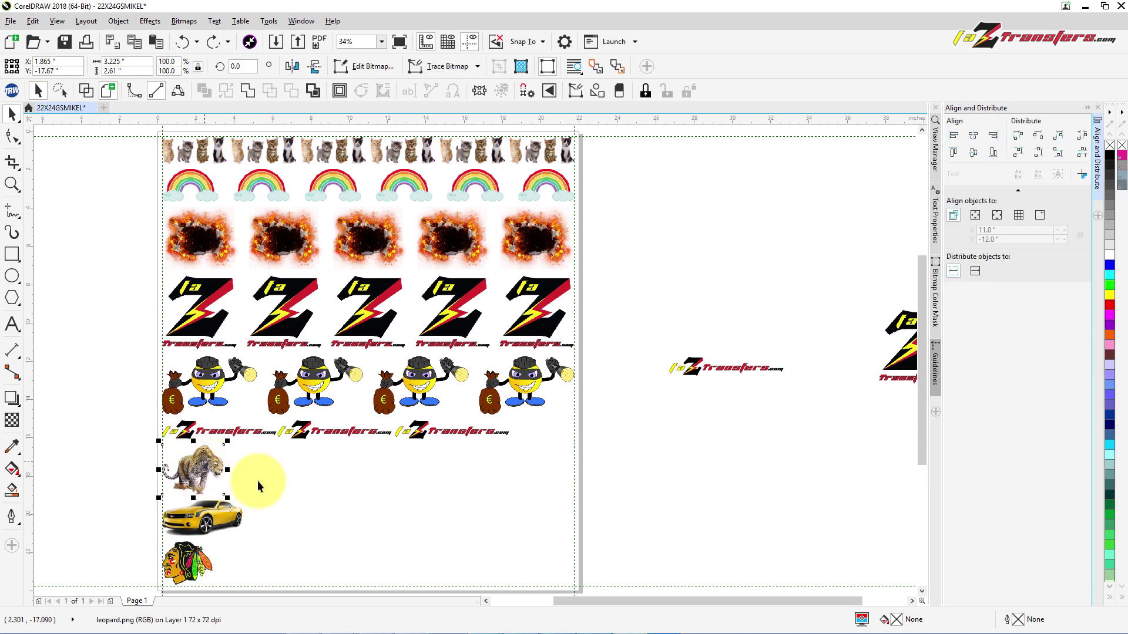
right_click(217, 470)
click(253, 212)
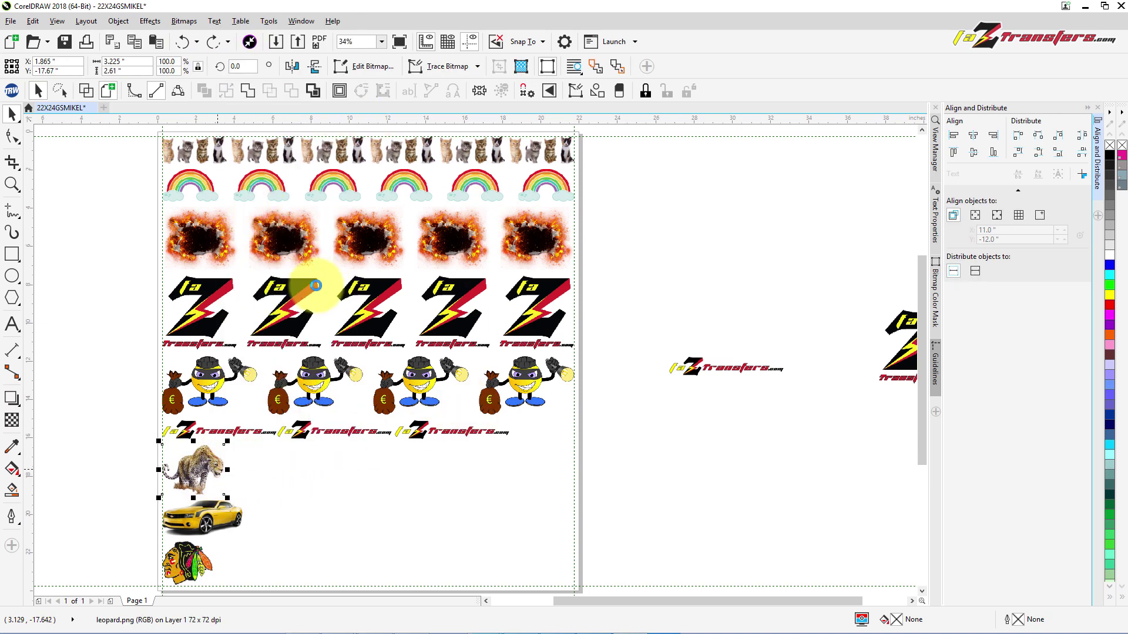
right_click(262, 463)
click(299, 391)
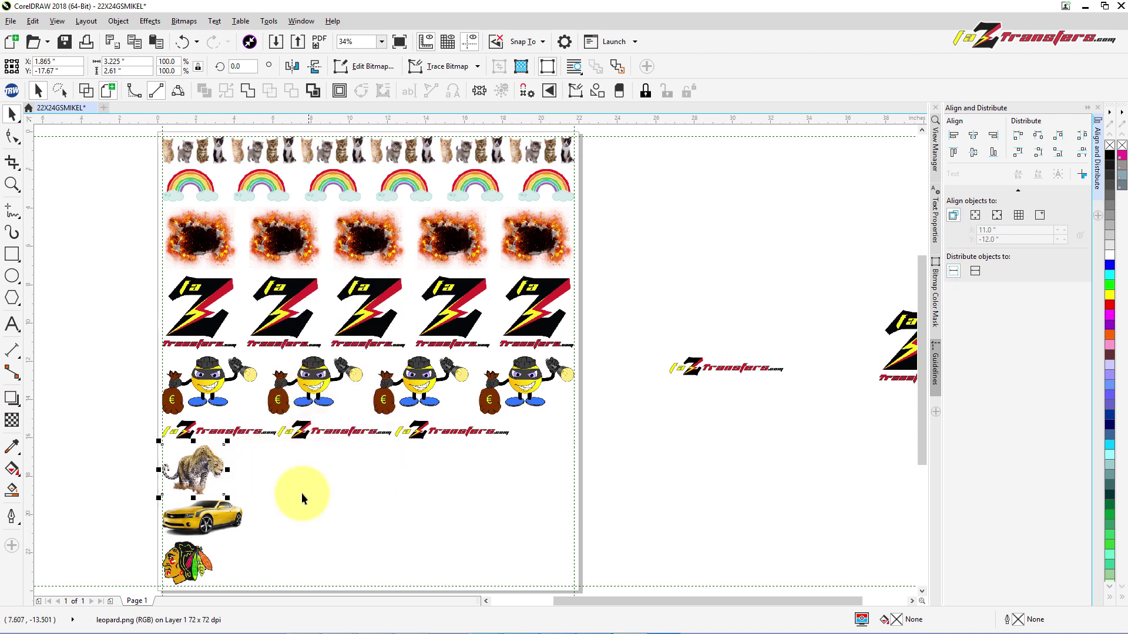
right_click(266, 473)
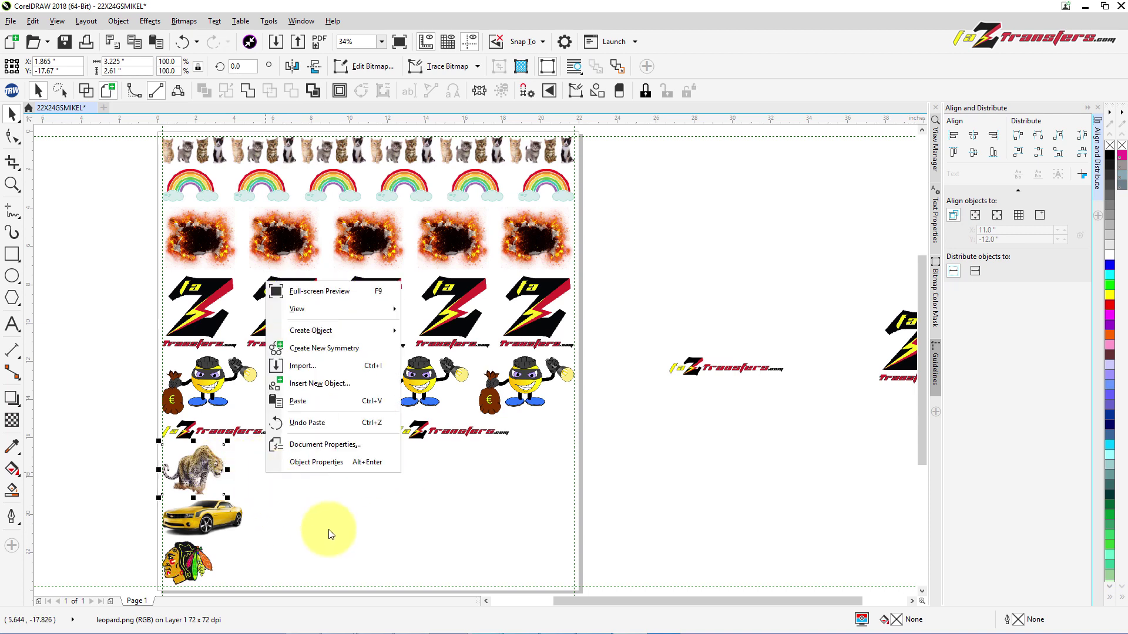
click(308, 403)
right_click(283, 467)
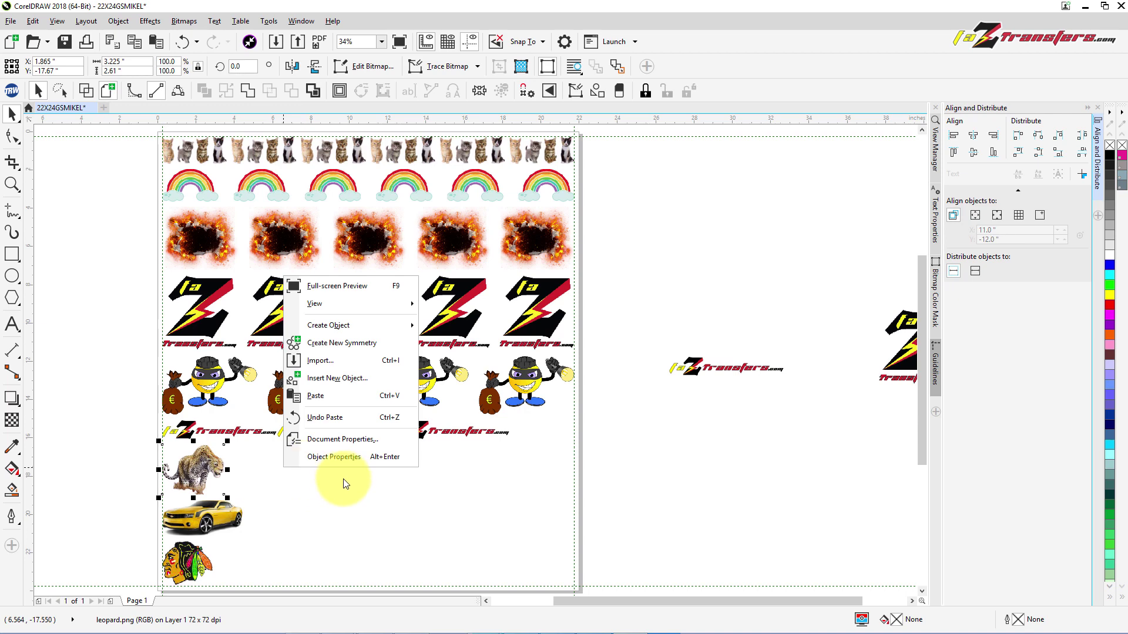
click(323, 395)
right_click(281, 467)
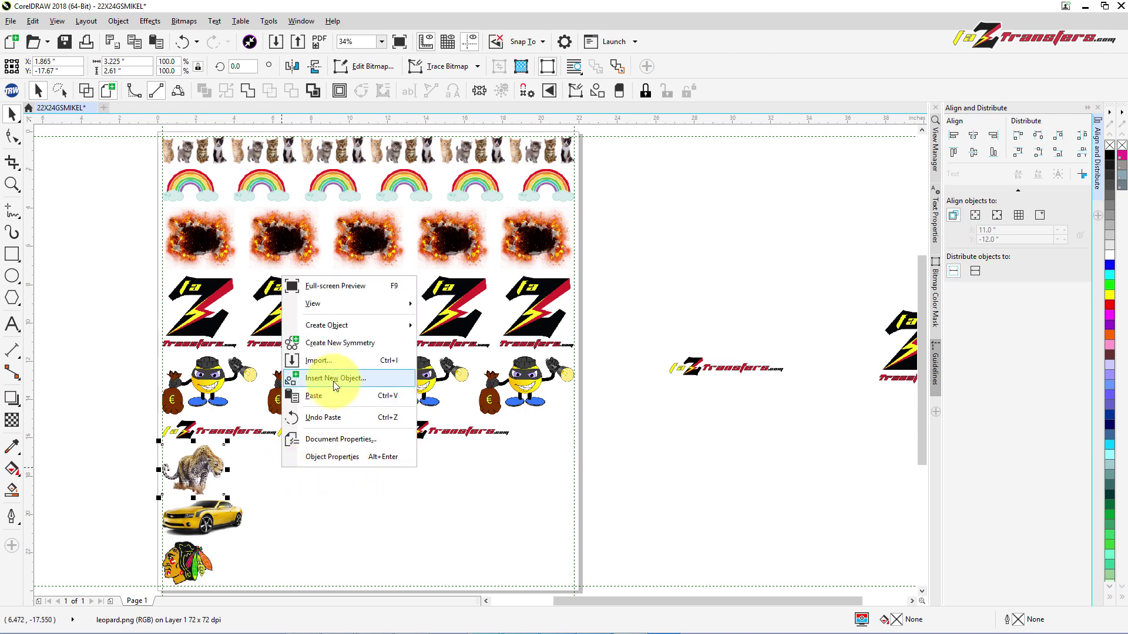
click(331, 398)
right_click(291, 452)
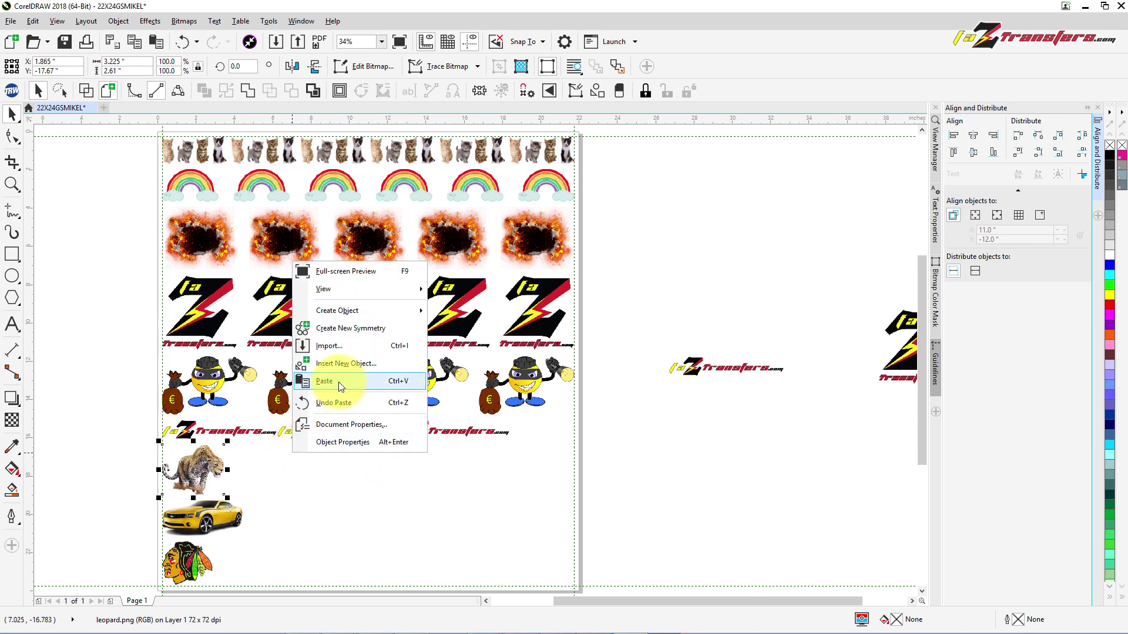
click(323, 396)
right_click(298, 471)
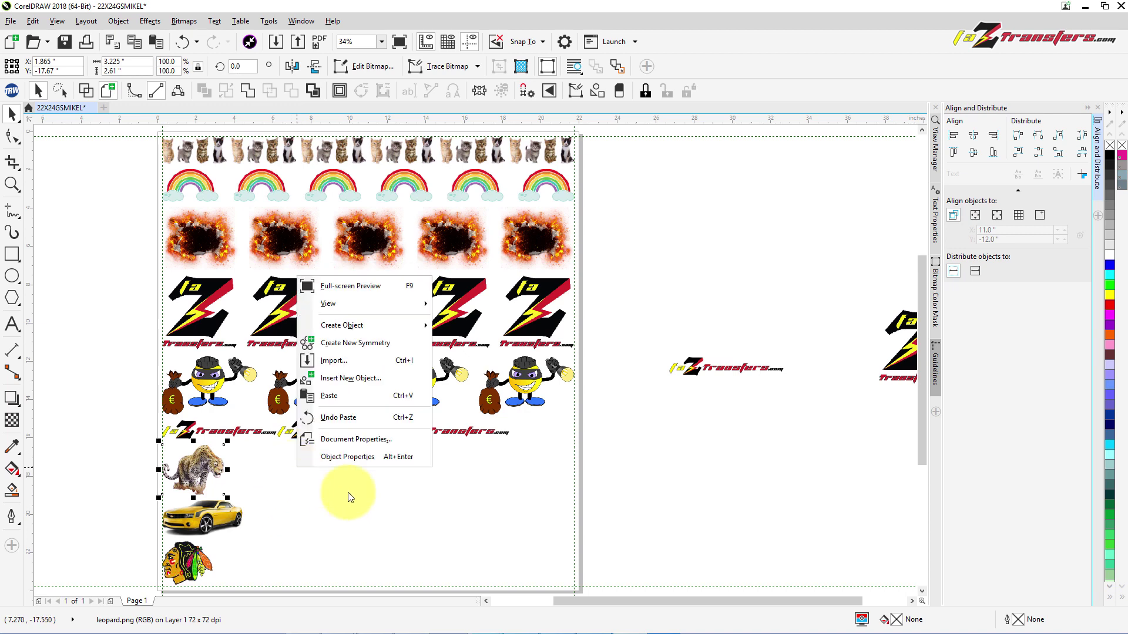
click(331, 396)
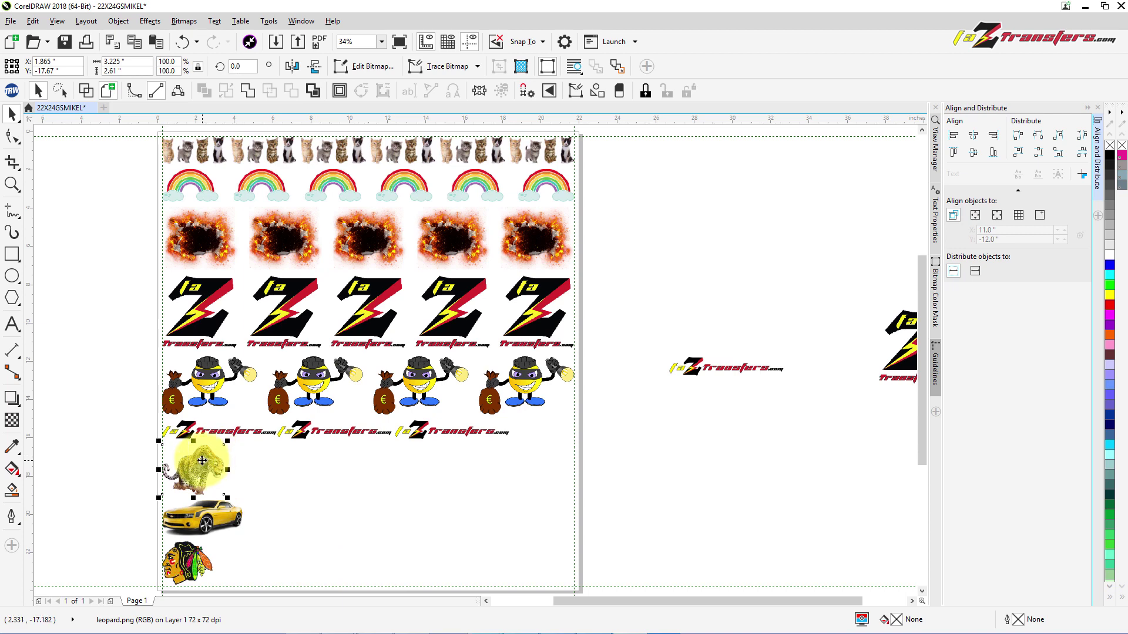
Spread five of the stacked leopard copies along the row, starting at the page's right margin guideline and working back toward the original
drag(197, 469, 546, 474)
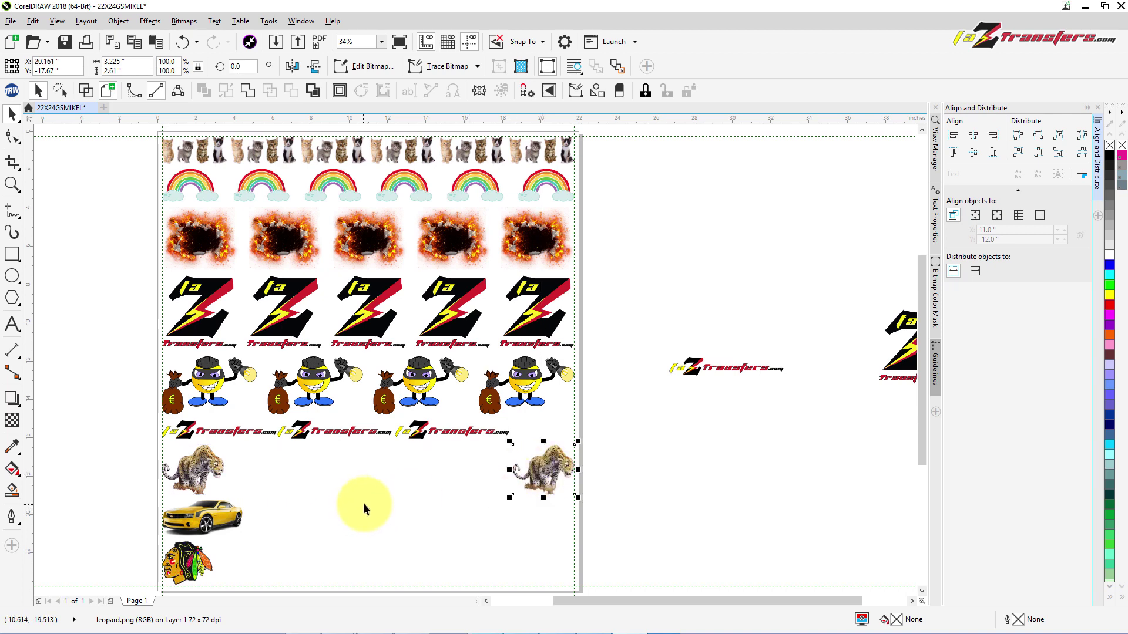
drag(226, 487, 487, 483)
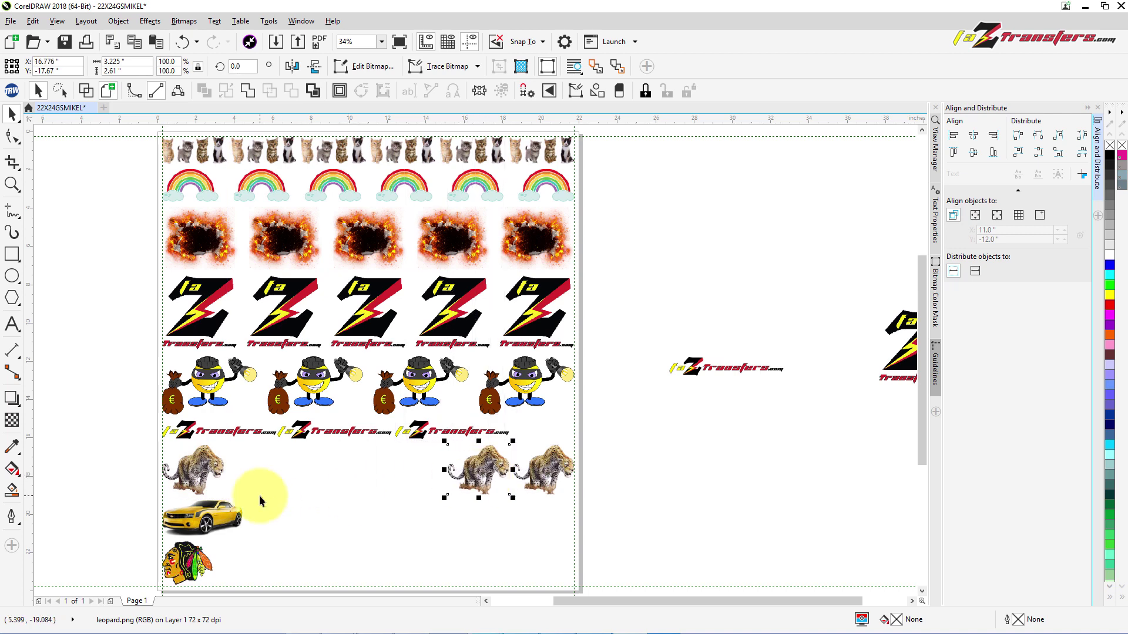
drag(202, 488, 425, 486)
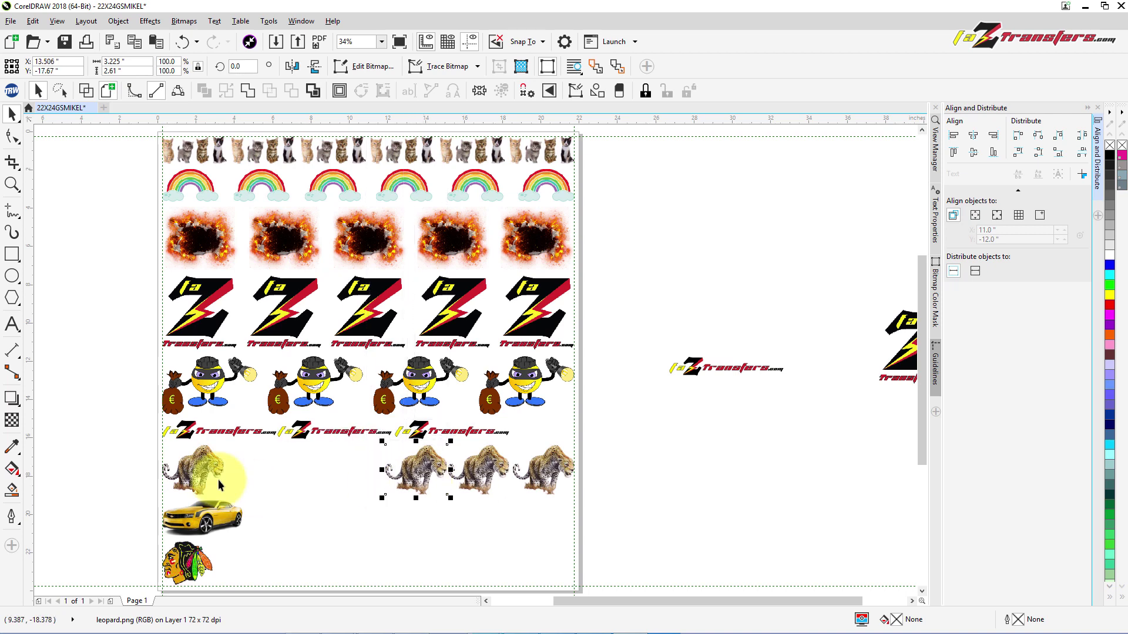
drag(202, 484, 360, 494)
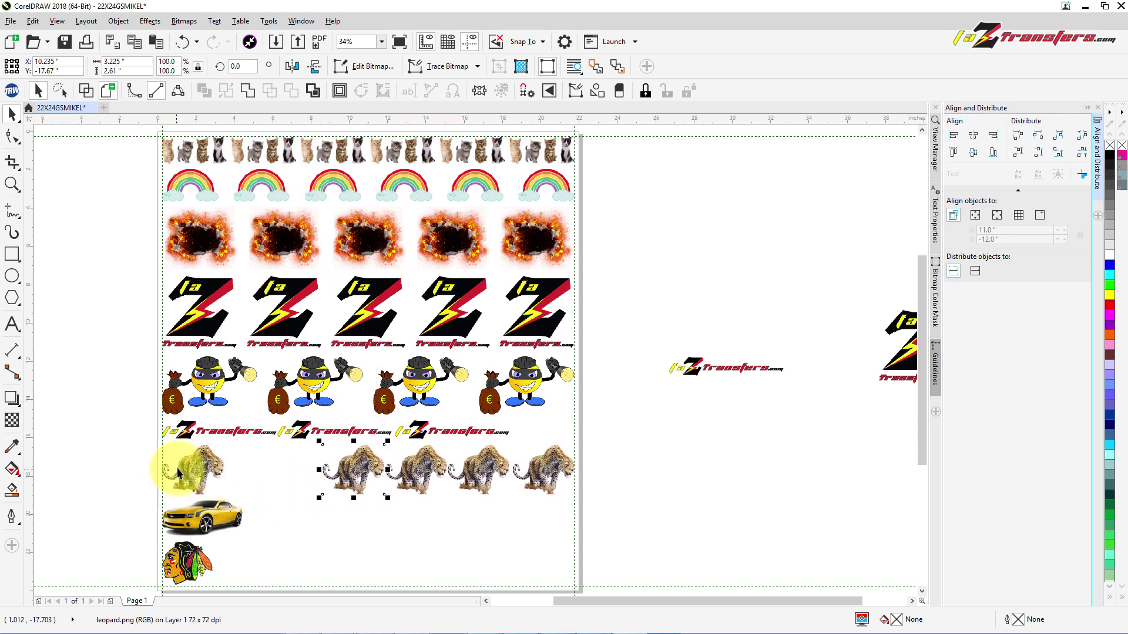
click(195, 475)
drag(195, 475, 297, 488)
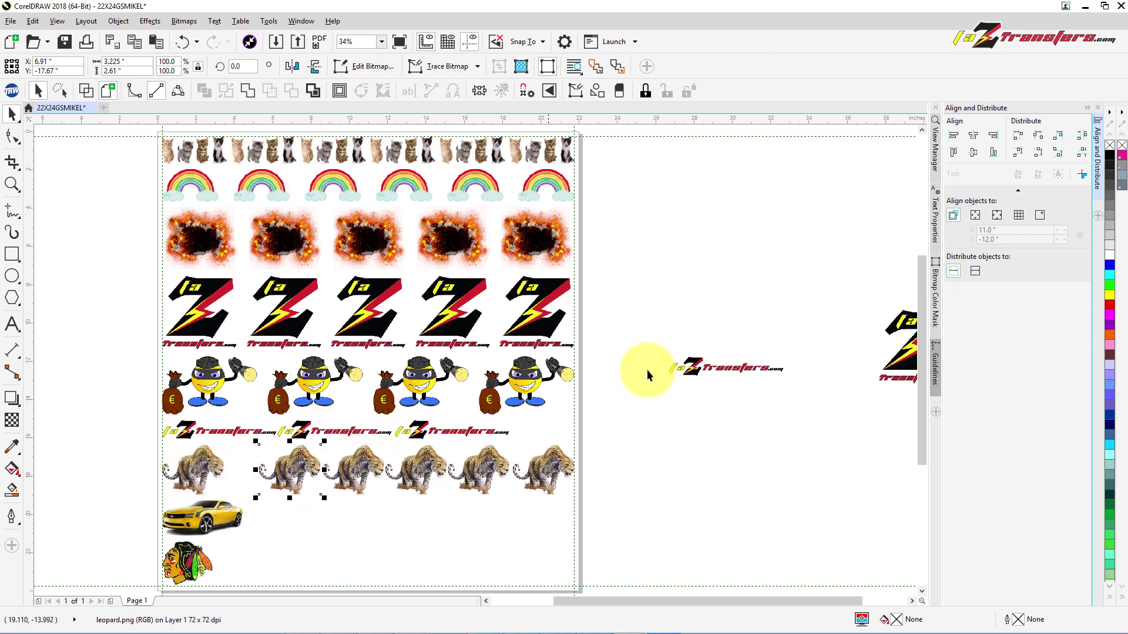
Select all seven leopards in the row and distribute them with equal horizontal spacing
click(644, 450)
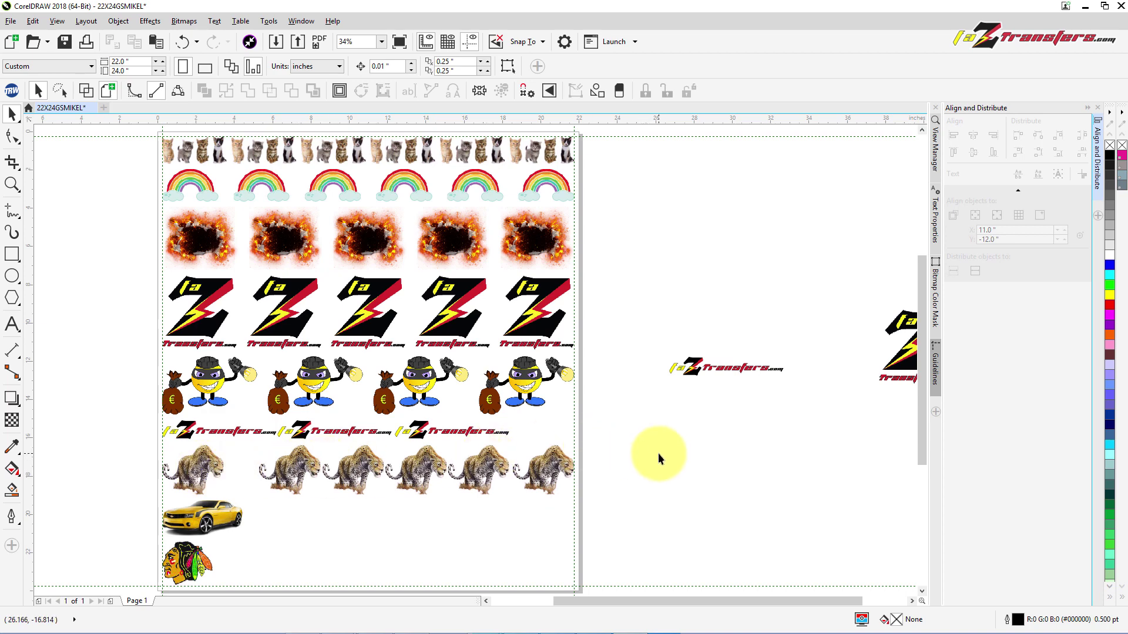
drag(642, 425, 303, 509)
drag(144, 501, 136, 504)
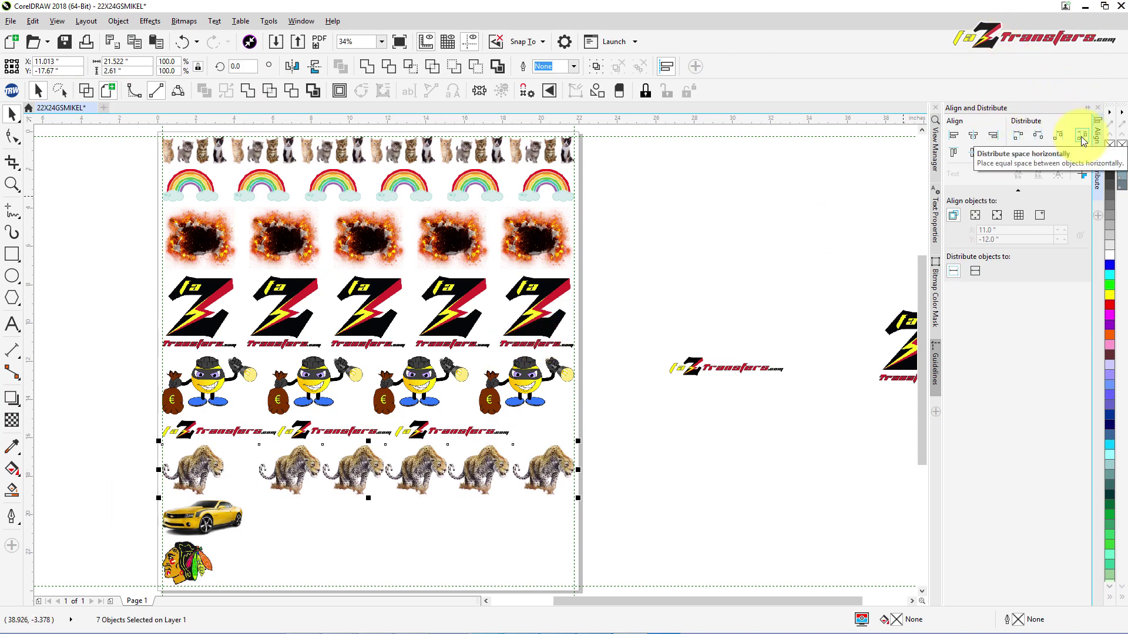
click(1082, 139)
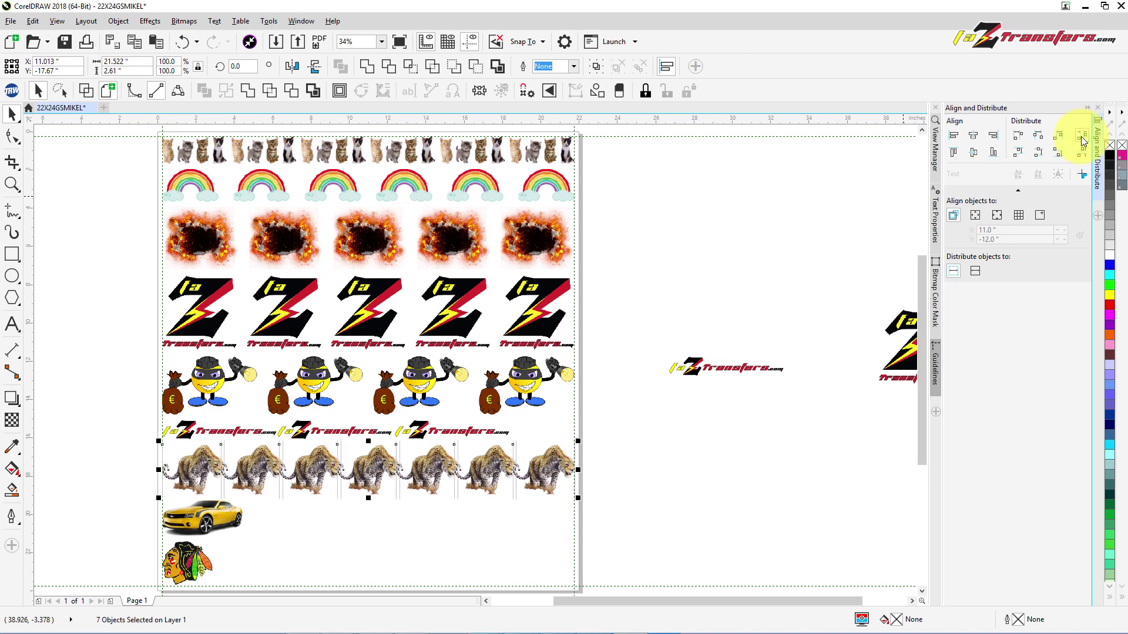
click(600, 474)
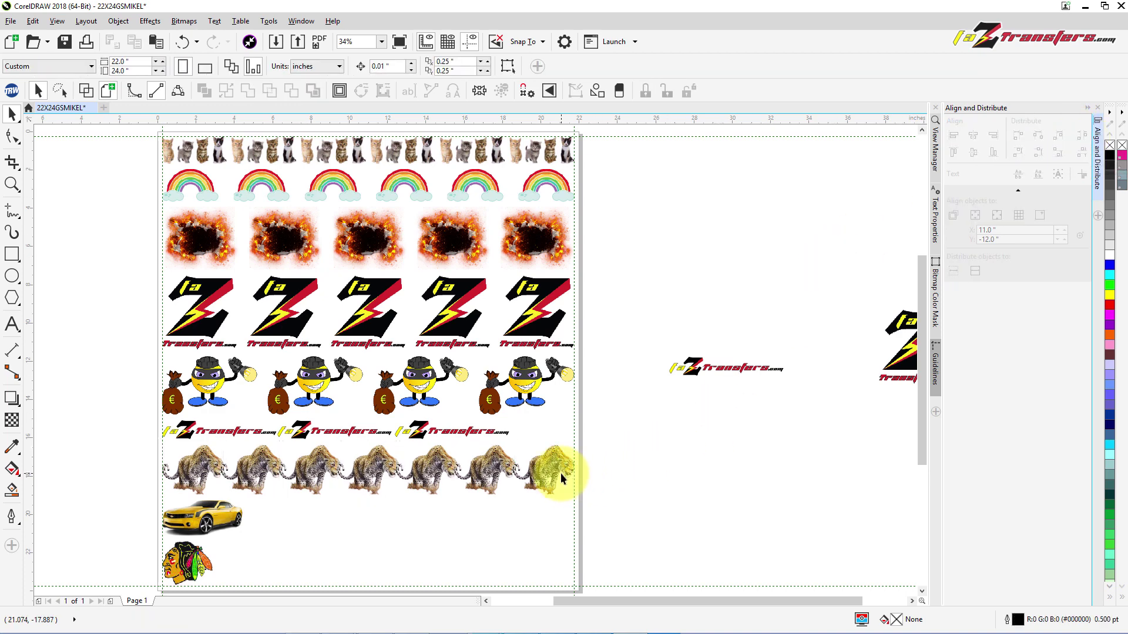
Set the rotation angle of the second leopard in the row to 90 degrees
click(259, 470)
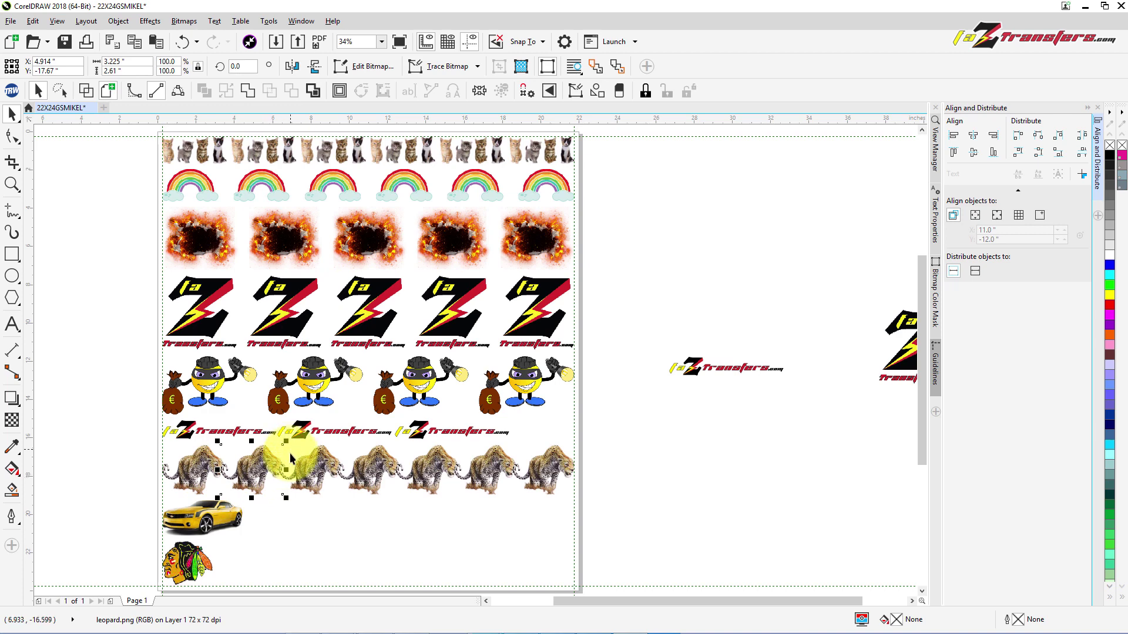
click(248, 63)
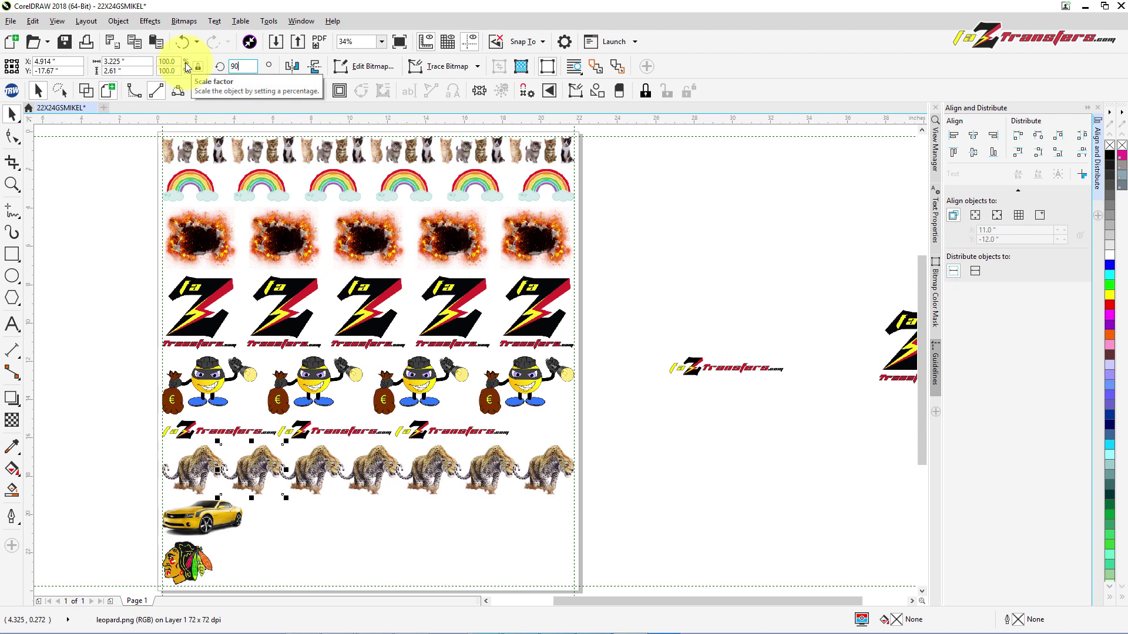
key(Return)
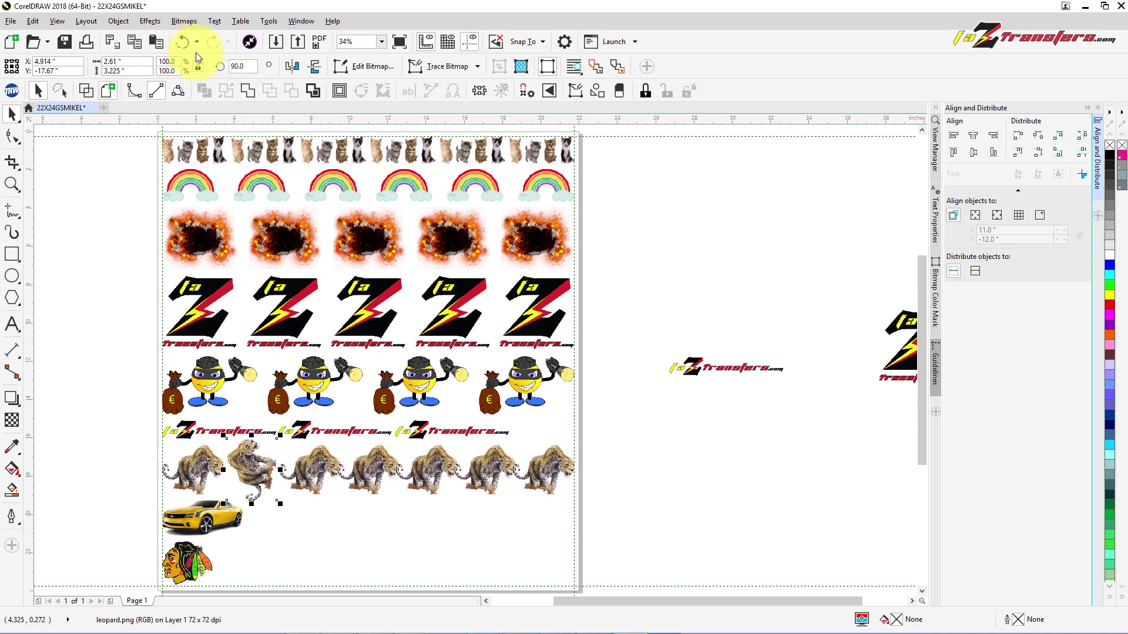
Try a 180-degree rotation on the second leopard and return its angle to 90 degrees
drag(247, 67, 216, 64)
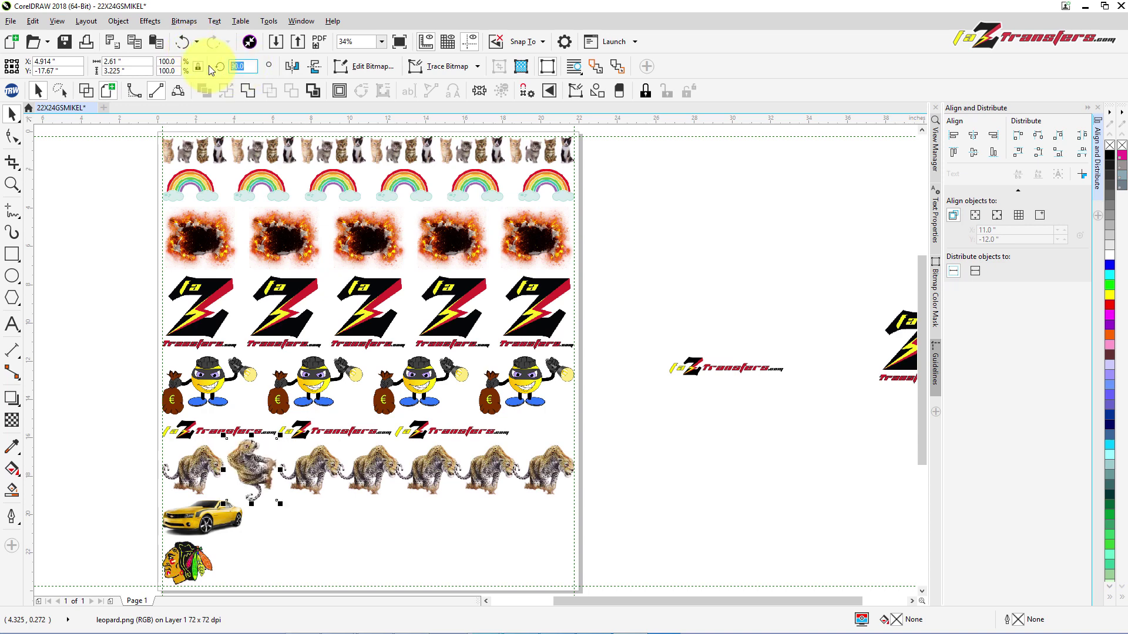
text(18)
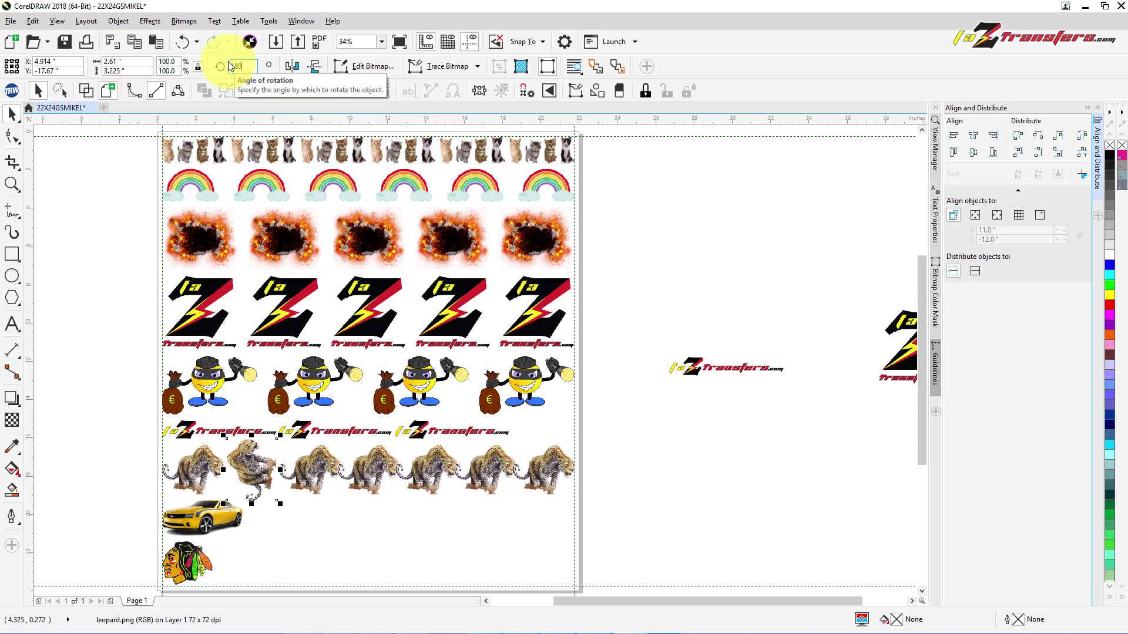
text(0)
key(Return)
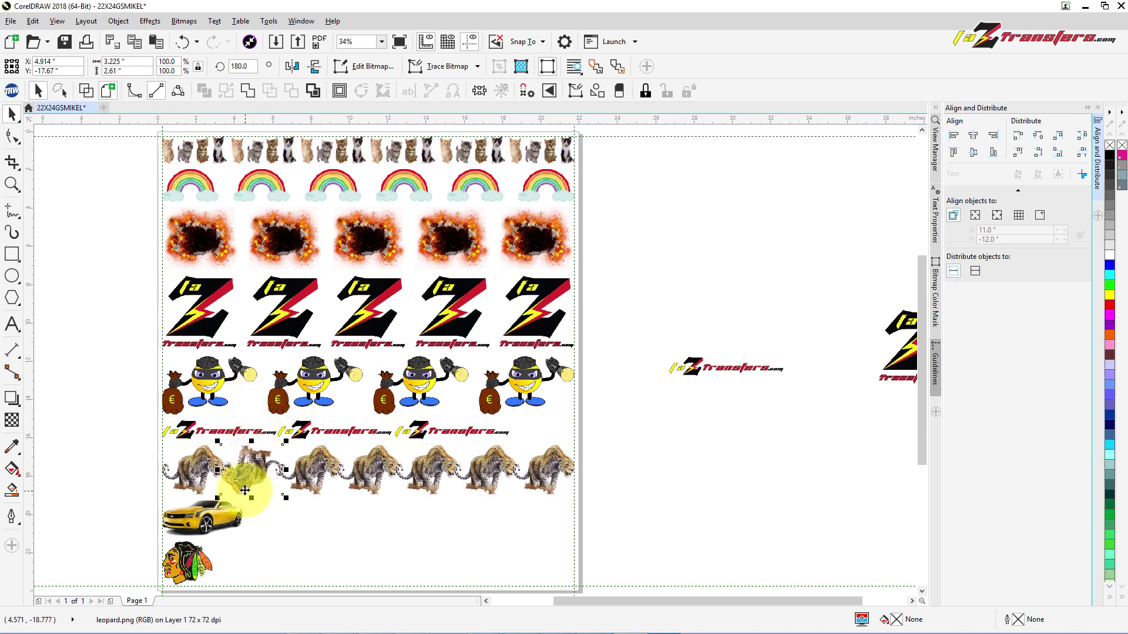
click(255, 66)
text(9)
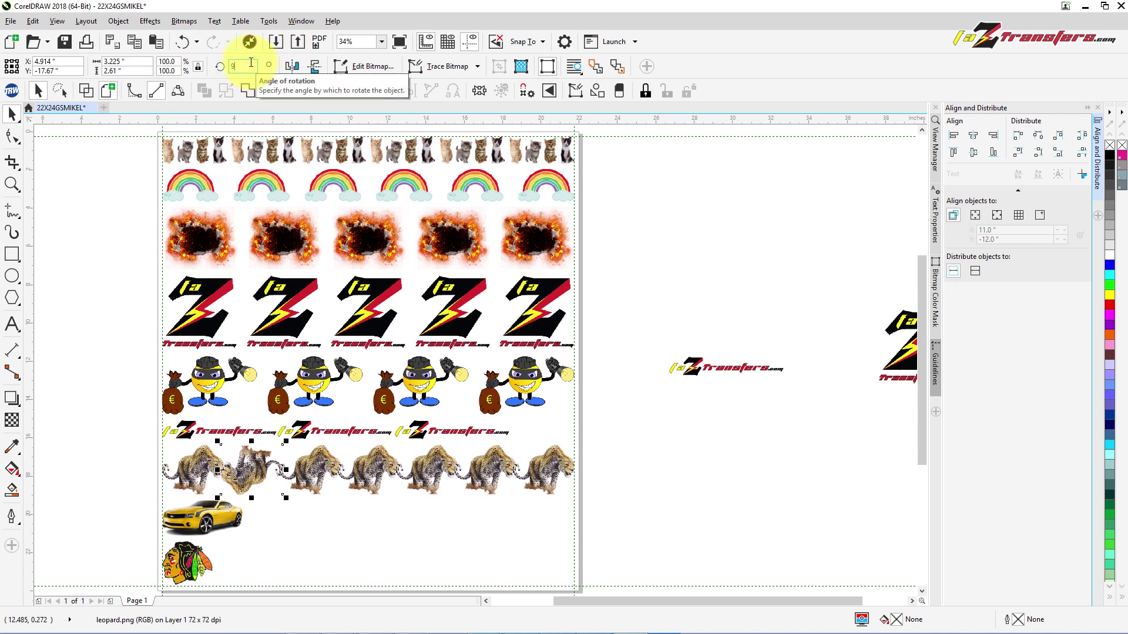
text(0.0)
key(Return)
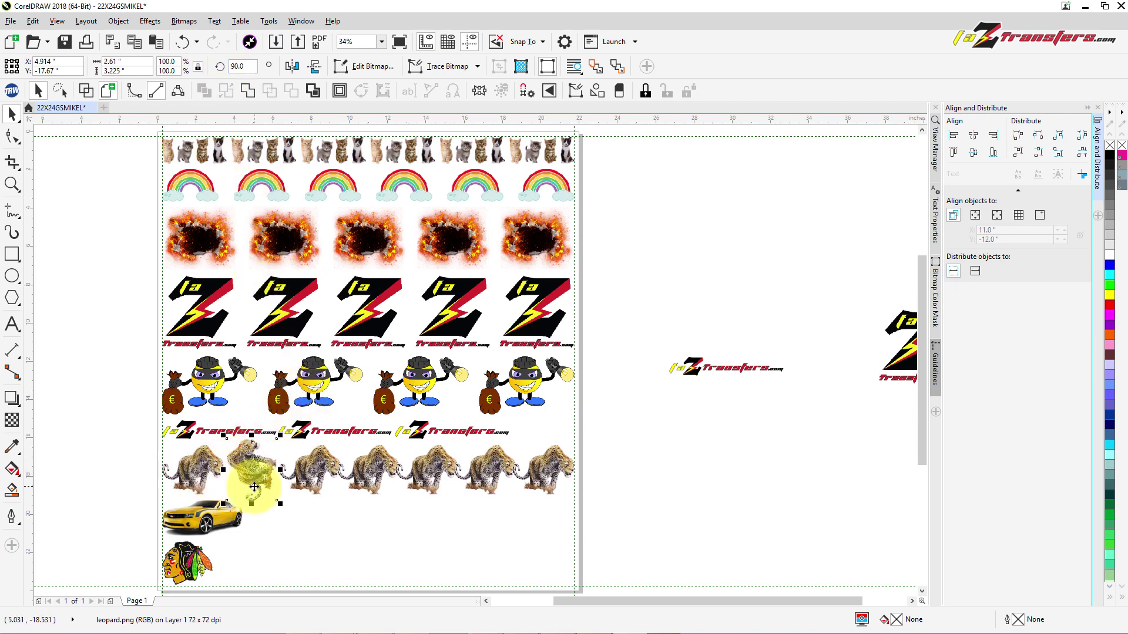
Rotate the first leopard in the row to 90 degrees
click(199, 481)
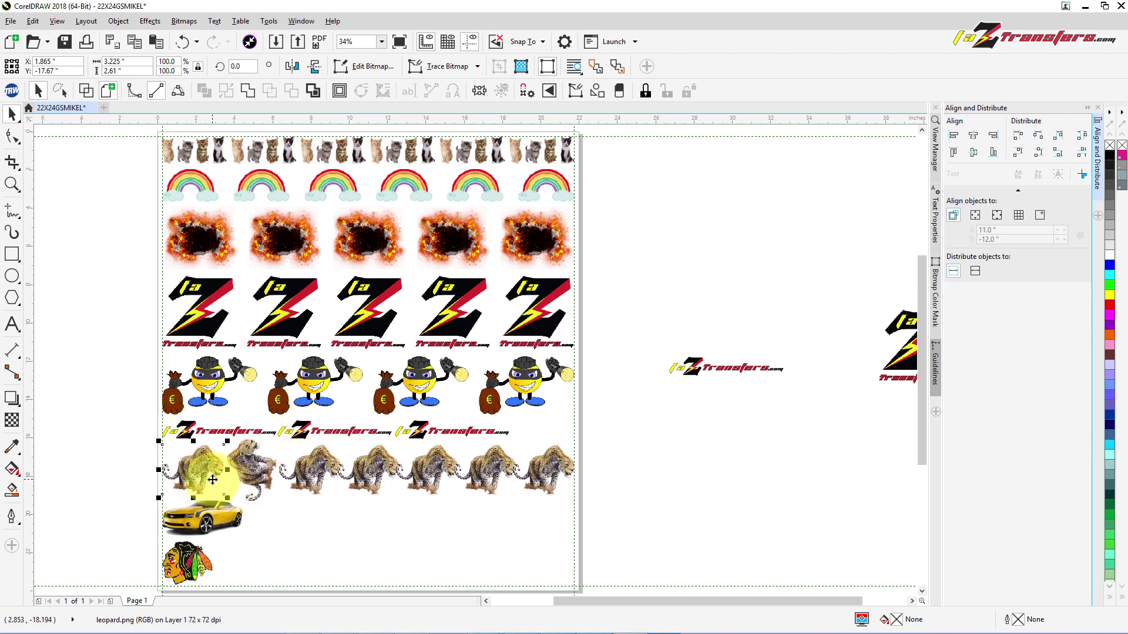
click(237, 67)
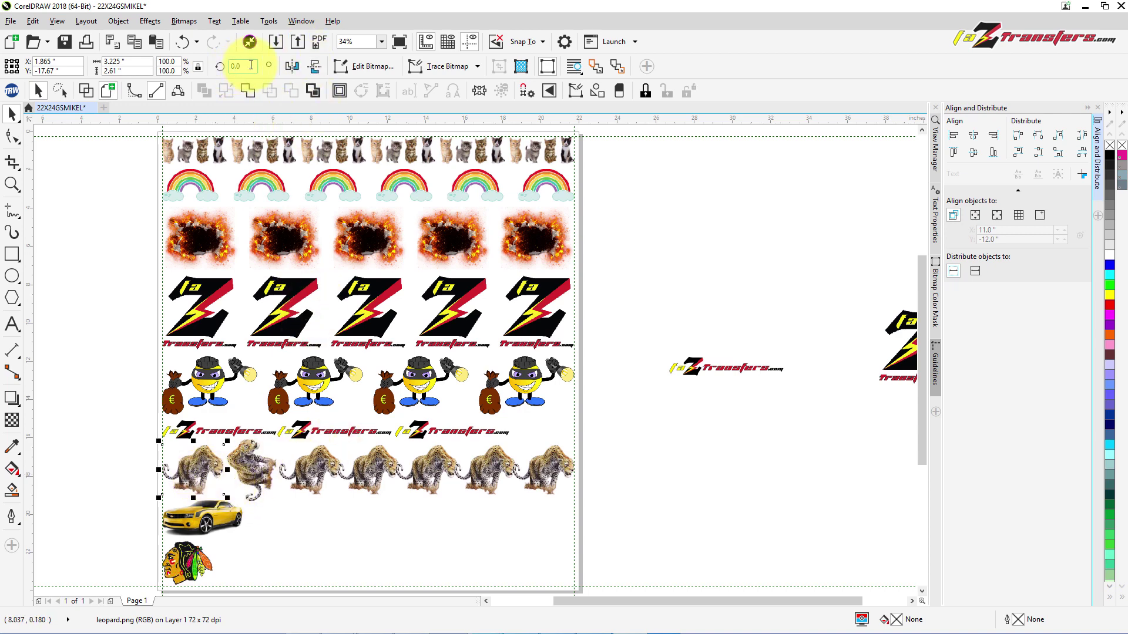
drag(251, 65, 220, 72)
text(9)
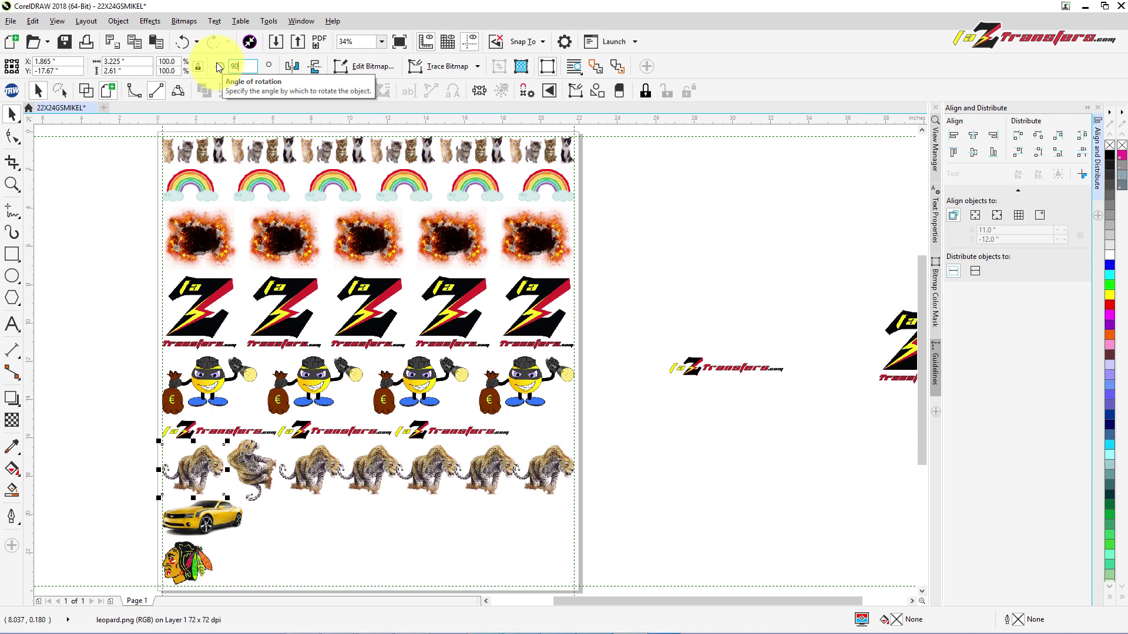
text(0)
key(Return)
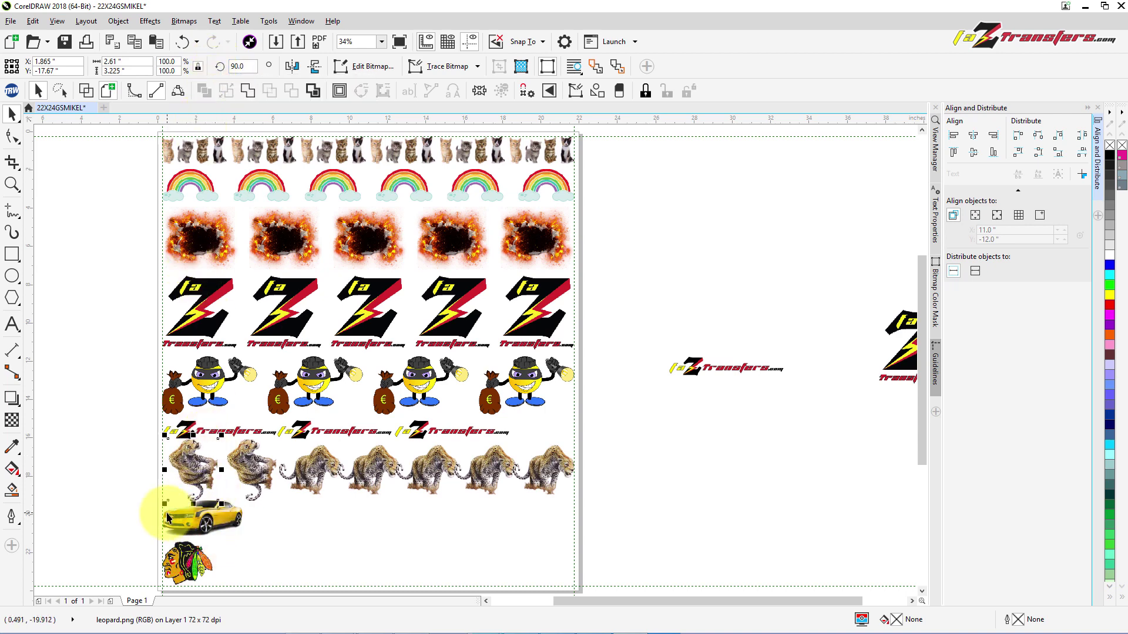
Set the rotation angle of the third leopard in the row to 90 degrees
click(308, 480)
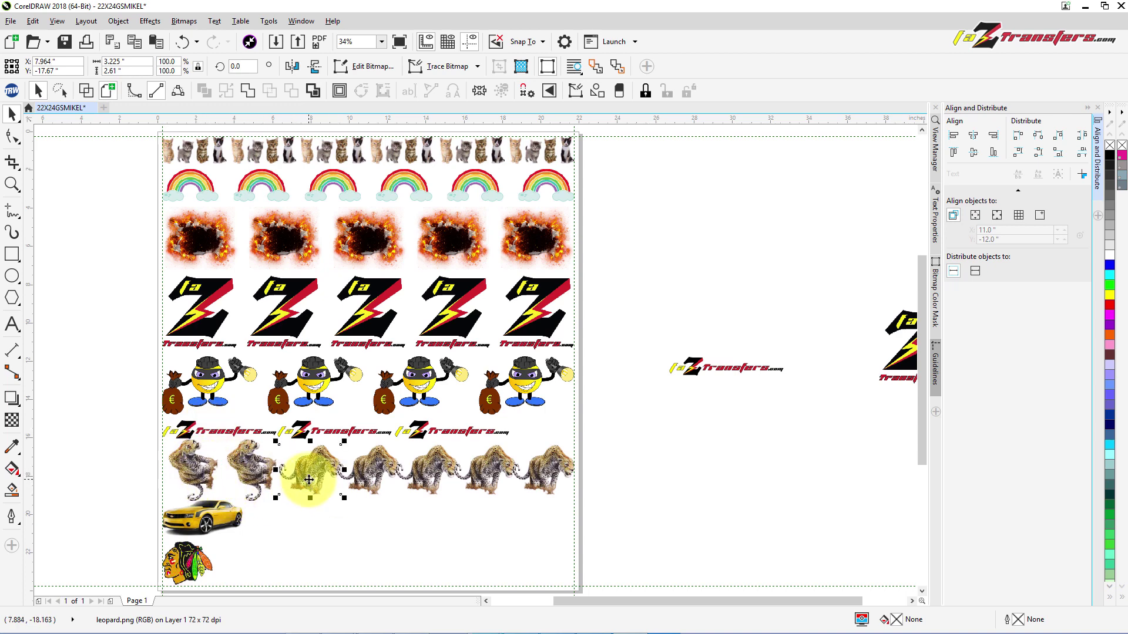
right_click(309, 480)
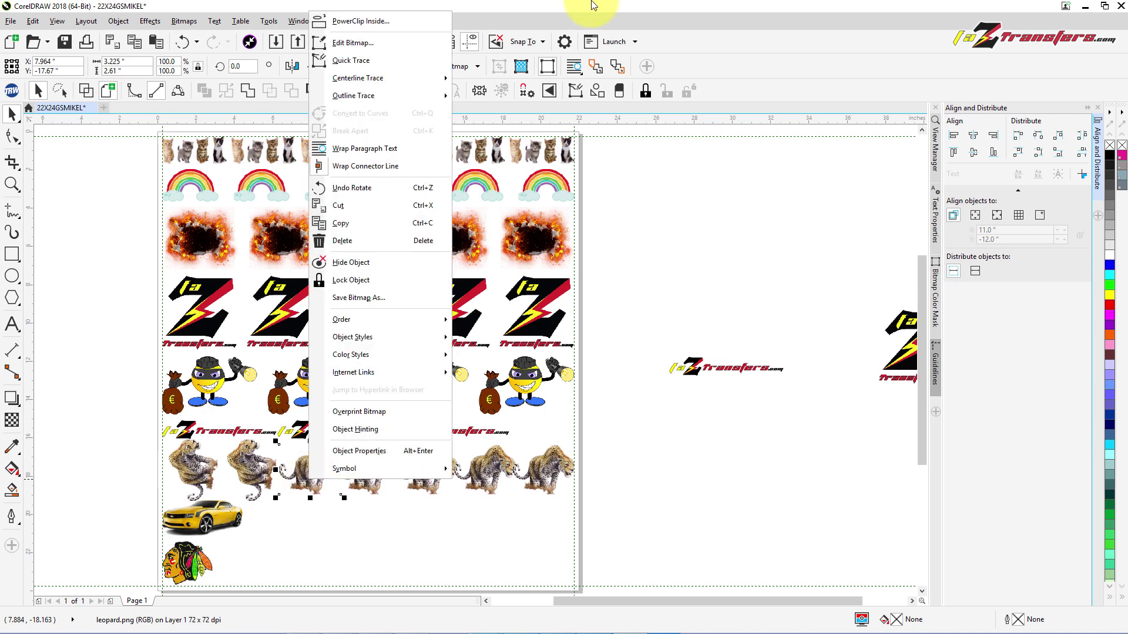
click(775, 28)
click(242, 66)
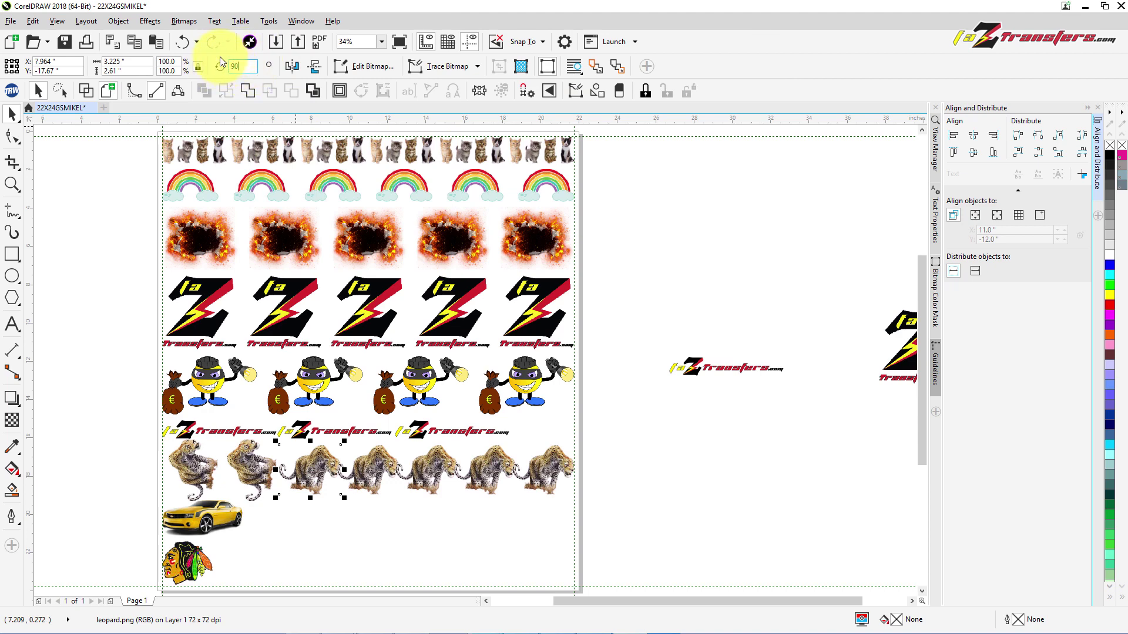
key(Return)
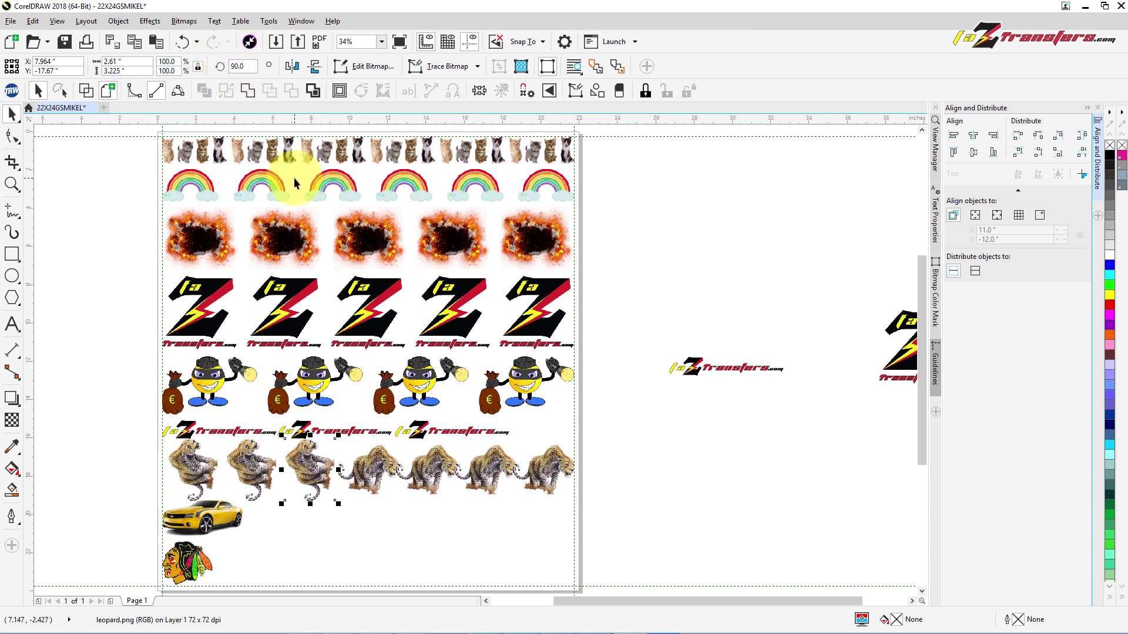
Rotate the fourth and fifth leopards in the row to 90 degrees each
click(379, 473)
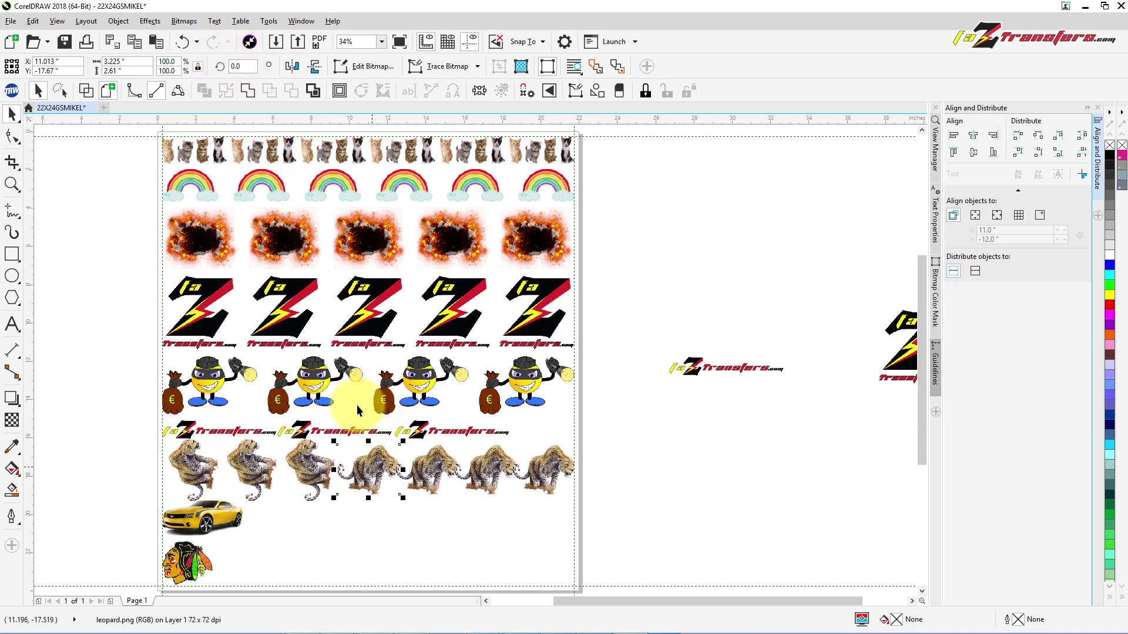
click(242, 65)
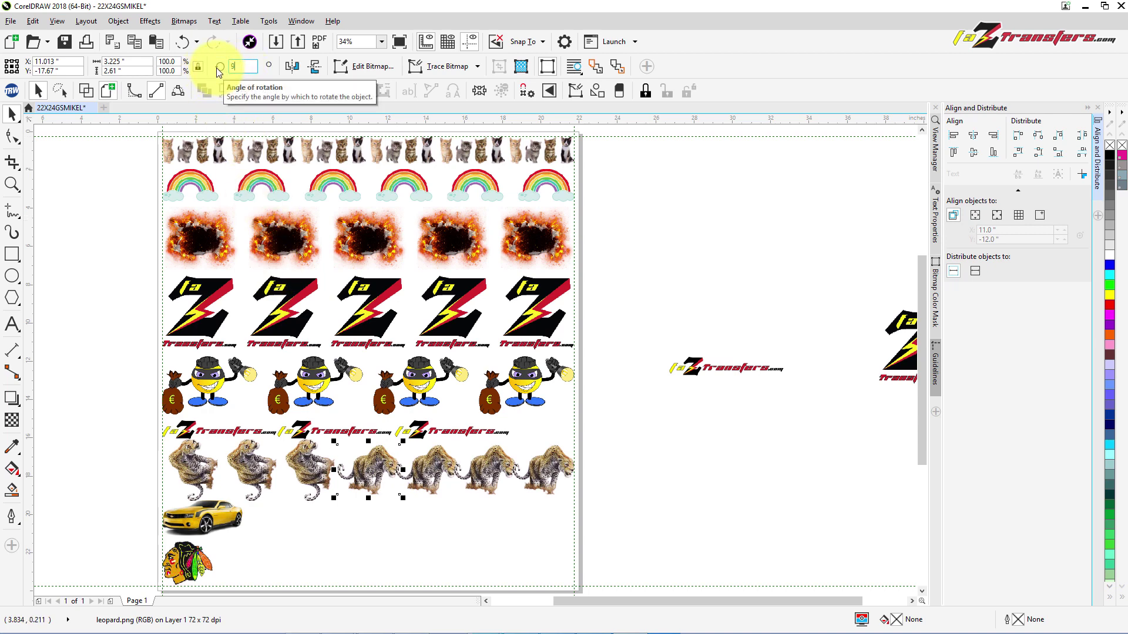
key(Return)
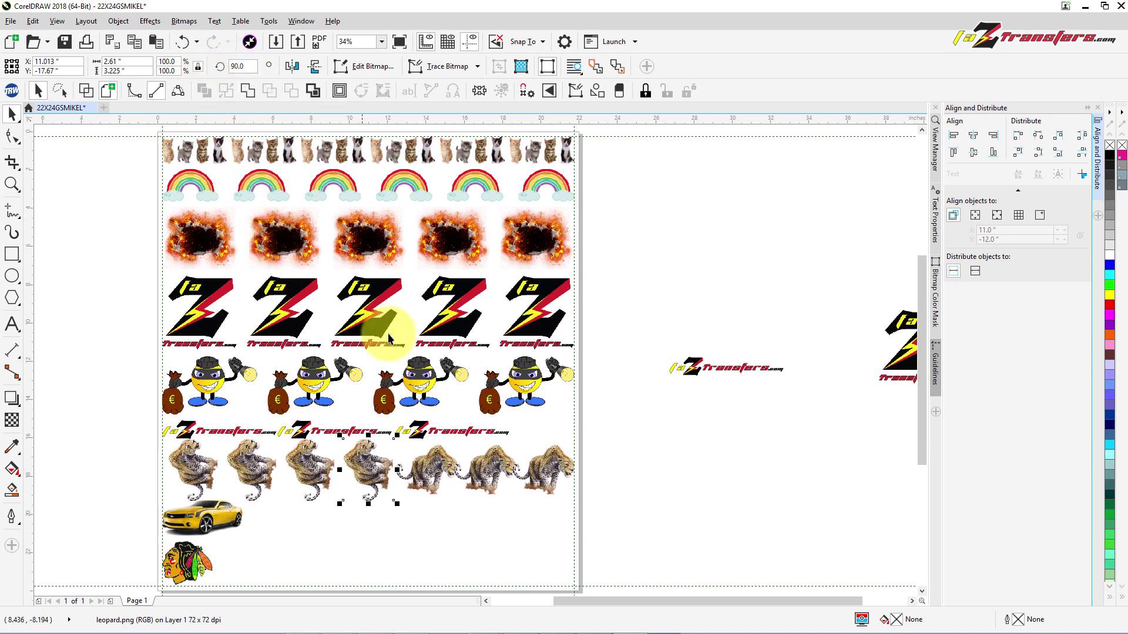
click(416, 475)
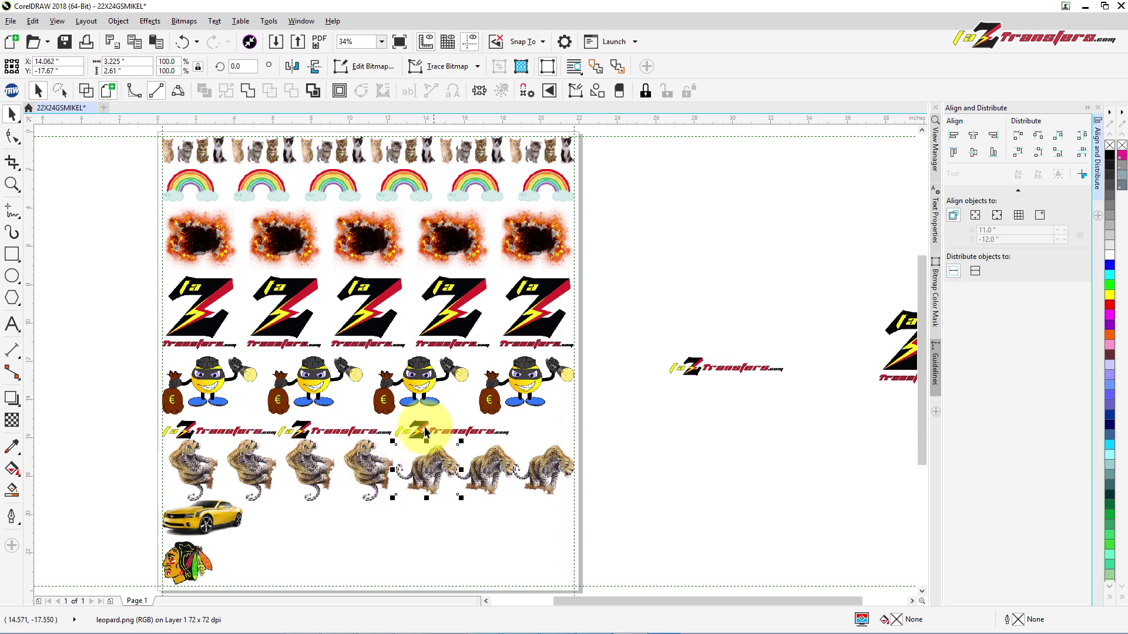
click(243, 66)
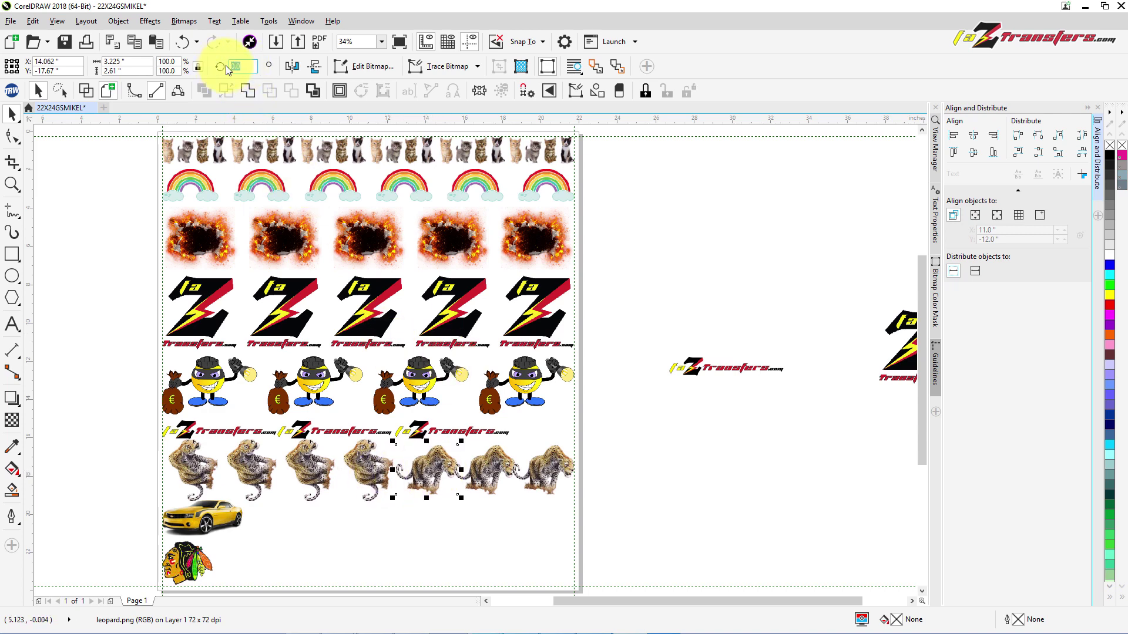
text(90)
key(Return)
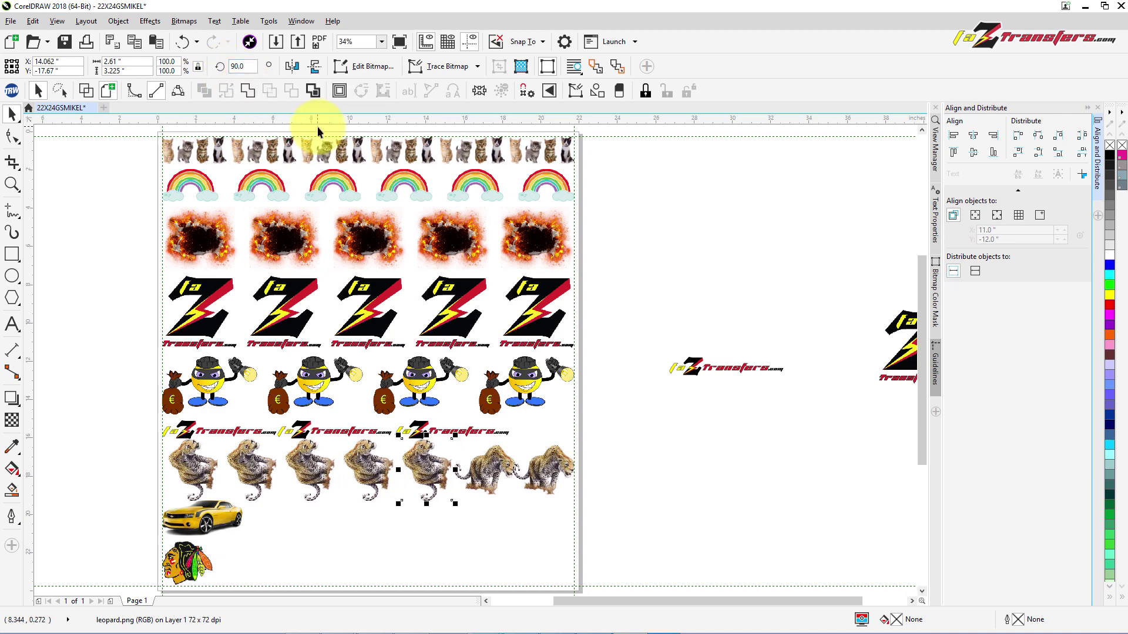
Rotate the sixth and seventh leopards to 90 degrees each and clear the selection
click(497, 461)
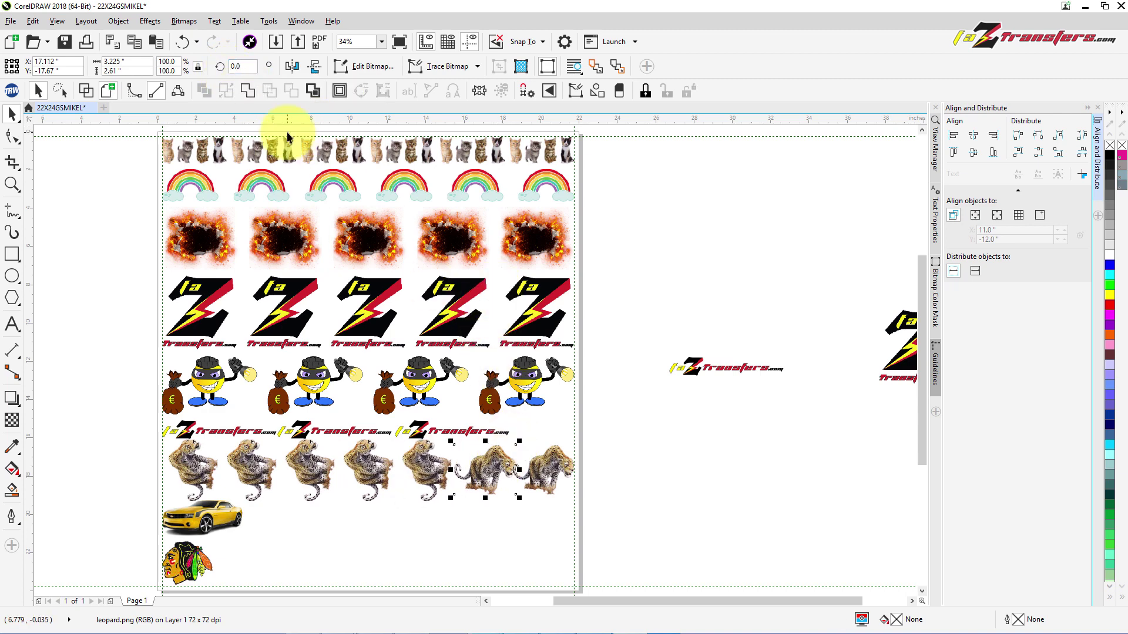
click(232, 66)
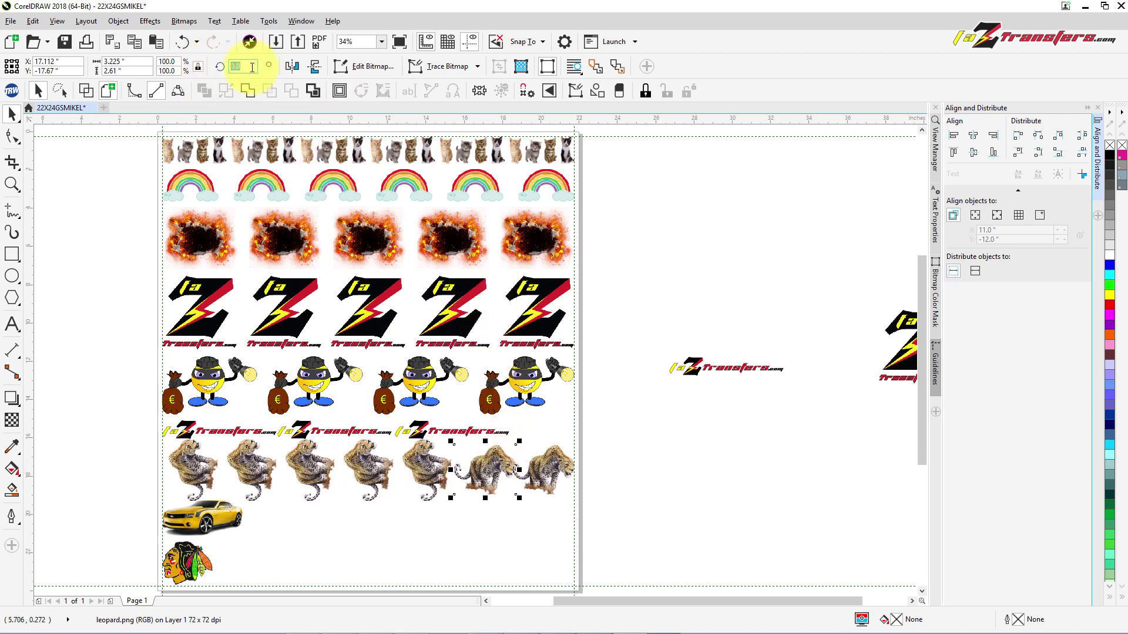
text(90)
key(Return)
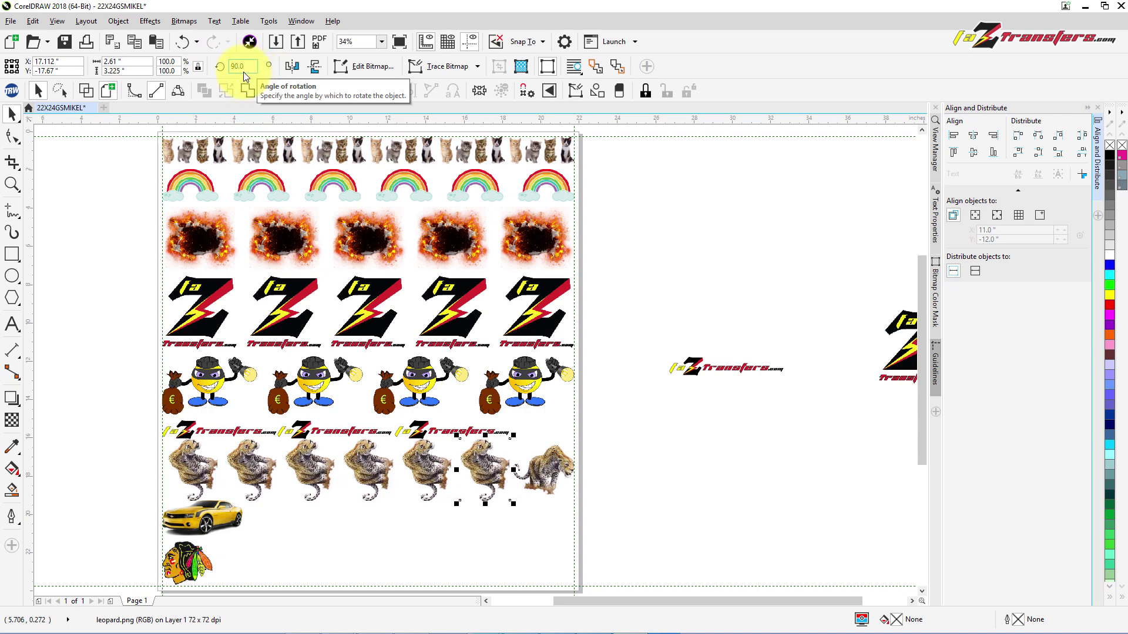
click(558, 473)
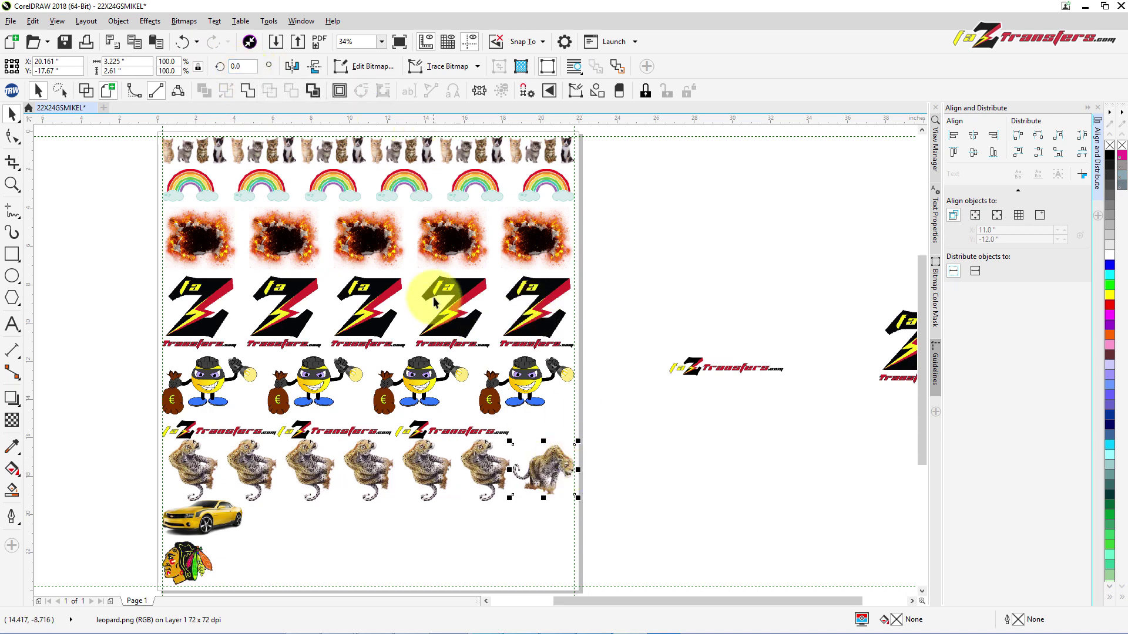
click(234, 66)
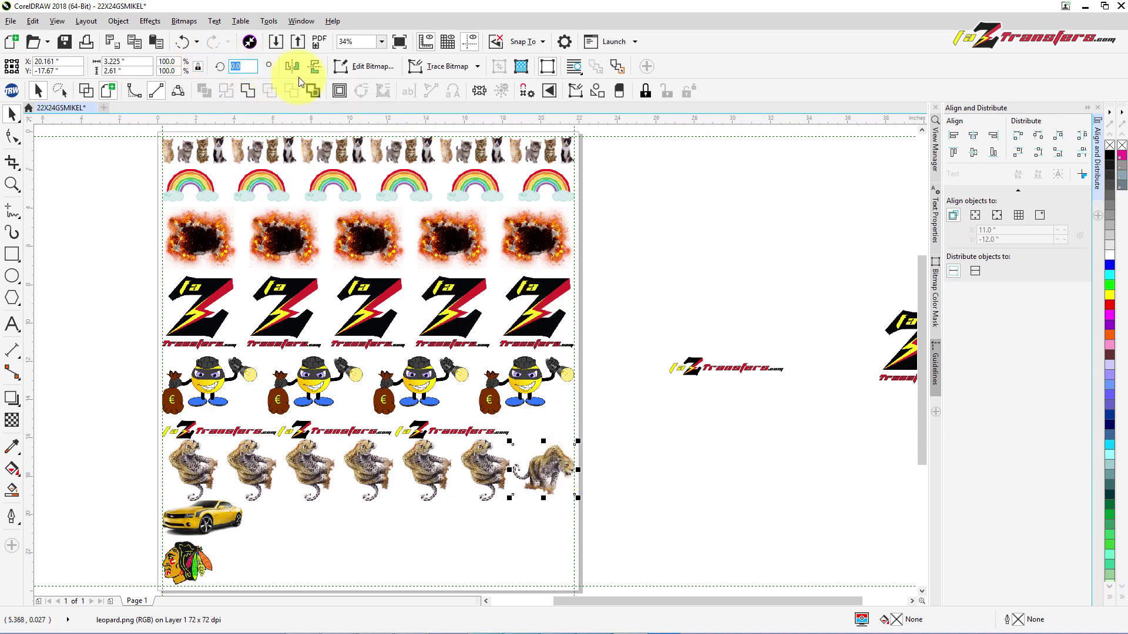
text(90)
key(Return)
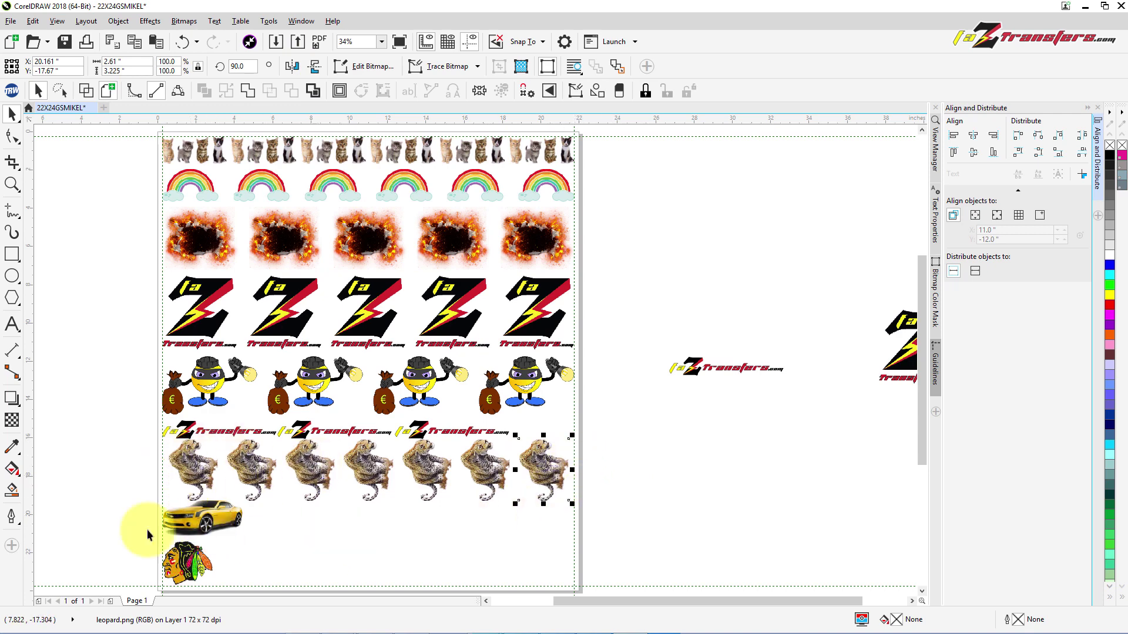
click(85, 480)
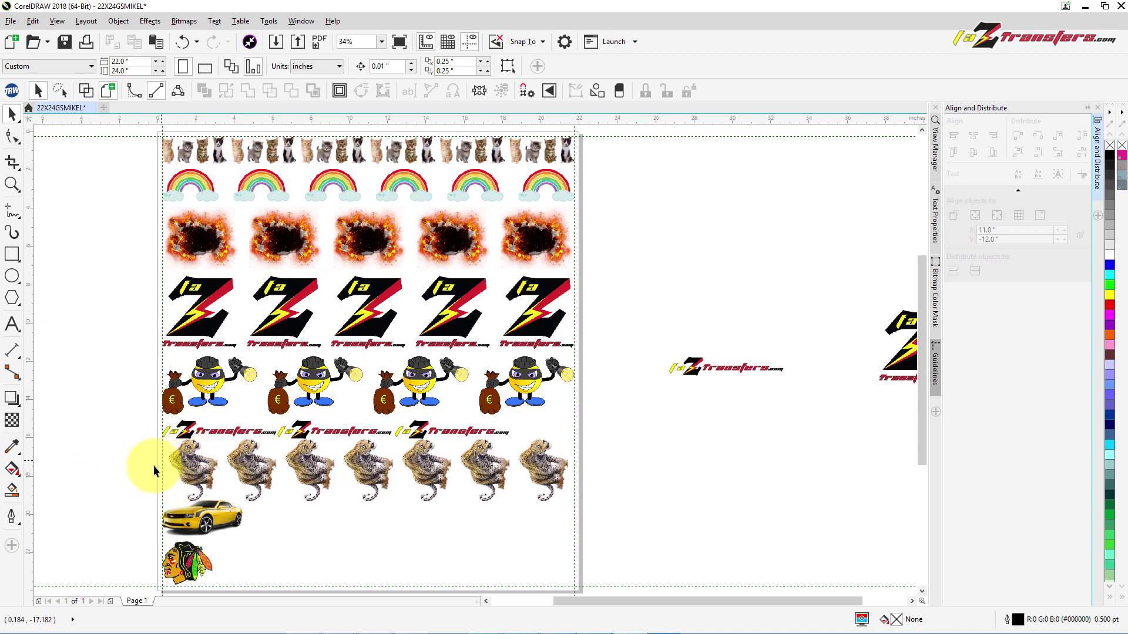
Nudge the last leopard in the row about 0.3 inch right so its artwork reaches the right margin guideline
click(561, 464)
mouse_move(571, 464)
mouse_down()
mouse_move(549, 460)
mouse_move(591, 466)
mouse_up()
key(Right)
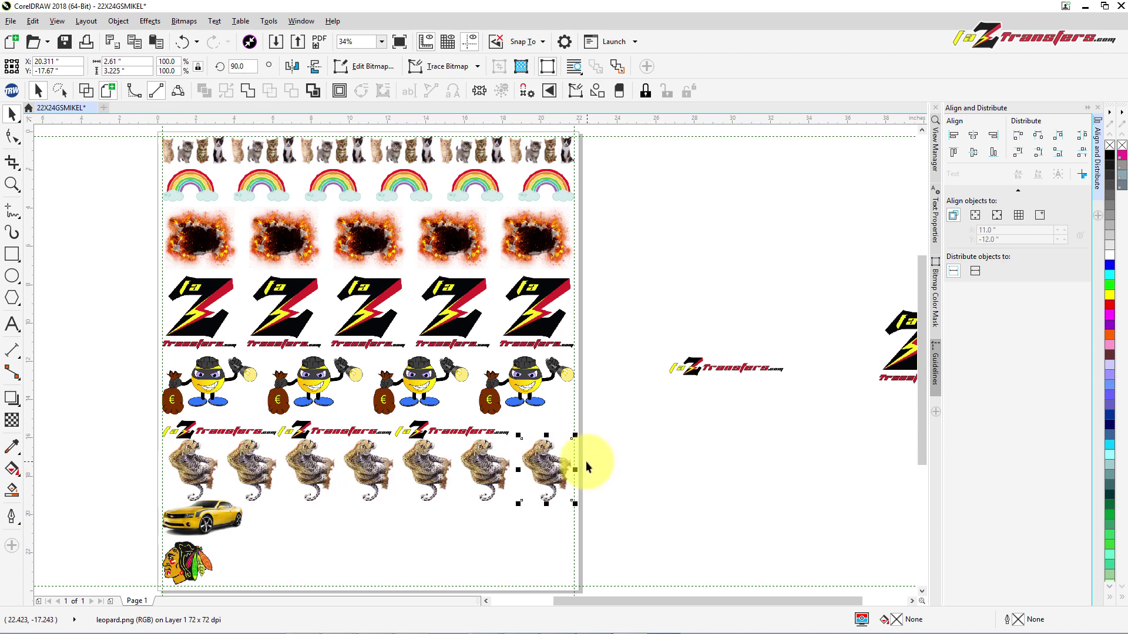
key(Right)
key(Right)
key(Right)
key(Right)
key(Right)
key(Right)
key(Right)
key(Right)
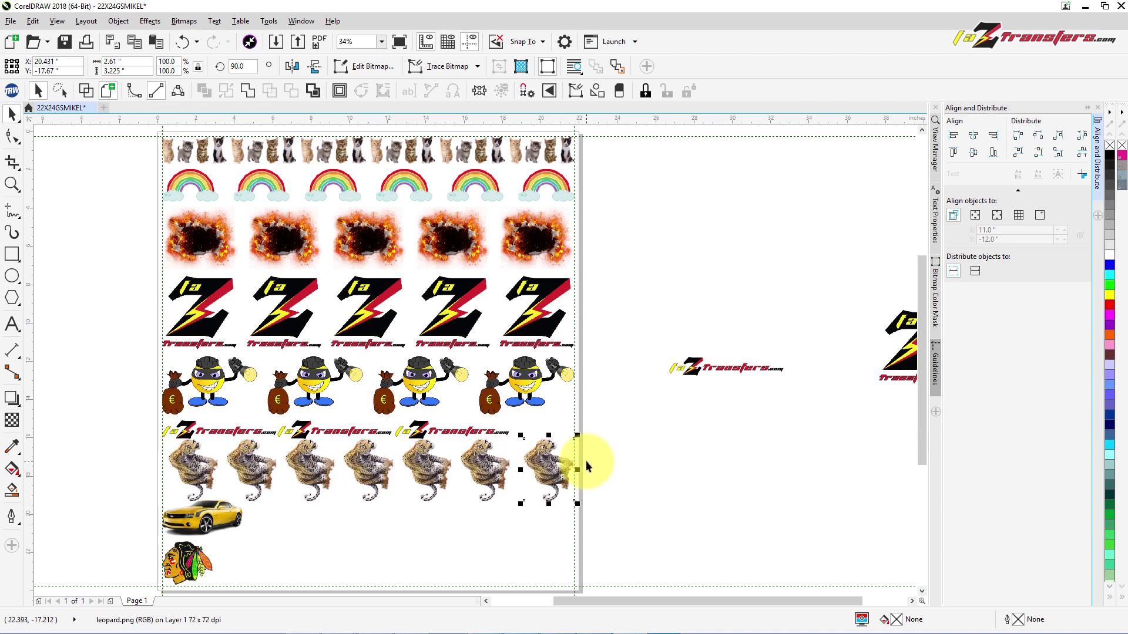
Nudge the first leopard in the row about 0.3 inch left, to an X position of 1.575 inches
click(196, 466)
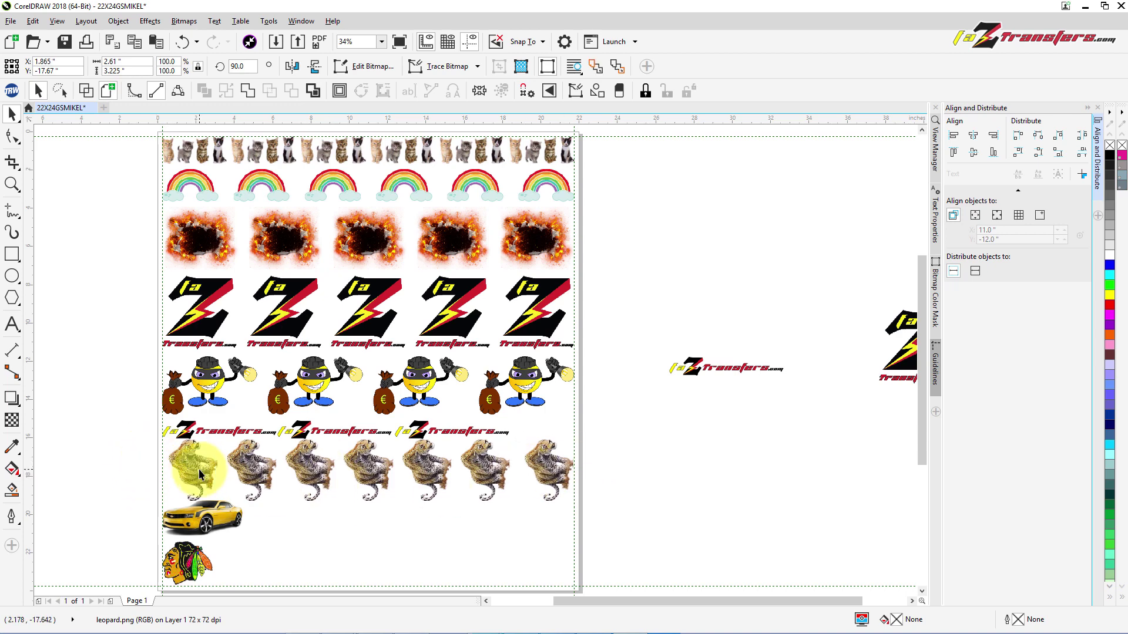
key(Left)
key(Left)
key(Left)
key(Left)
key(Left)
key(Left)
key(Left)
key(Left)
key(Left)
key(Left)
key(Left)
key(Left)
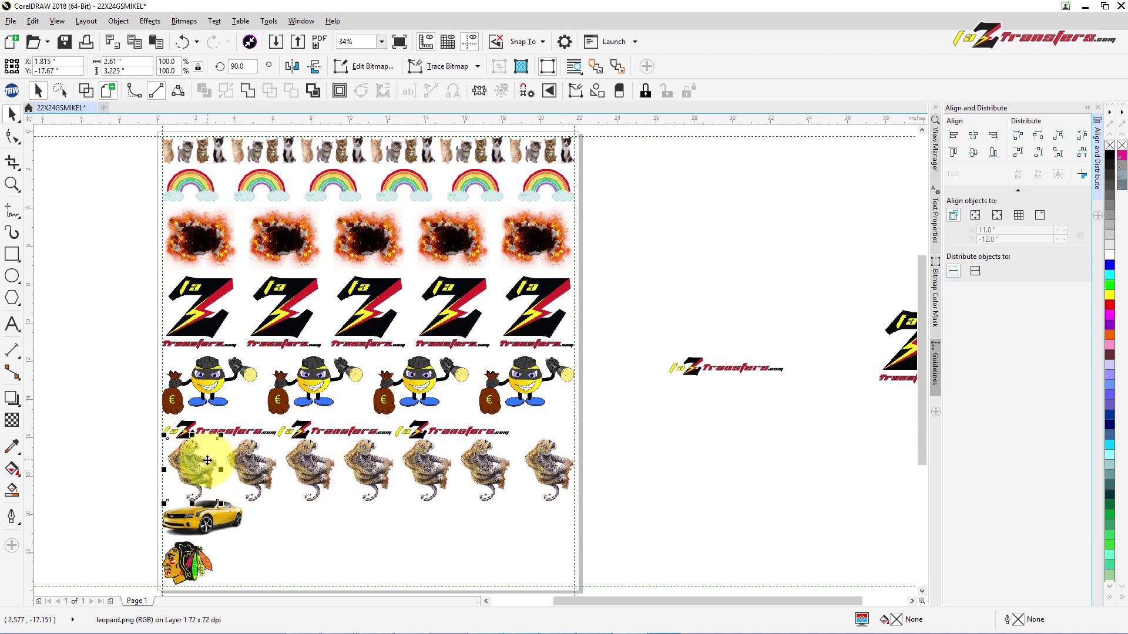
key(Left)
key(Left)
key(Left)
key(Left)
key(Left)
key(Left)
key(Left)
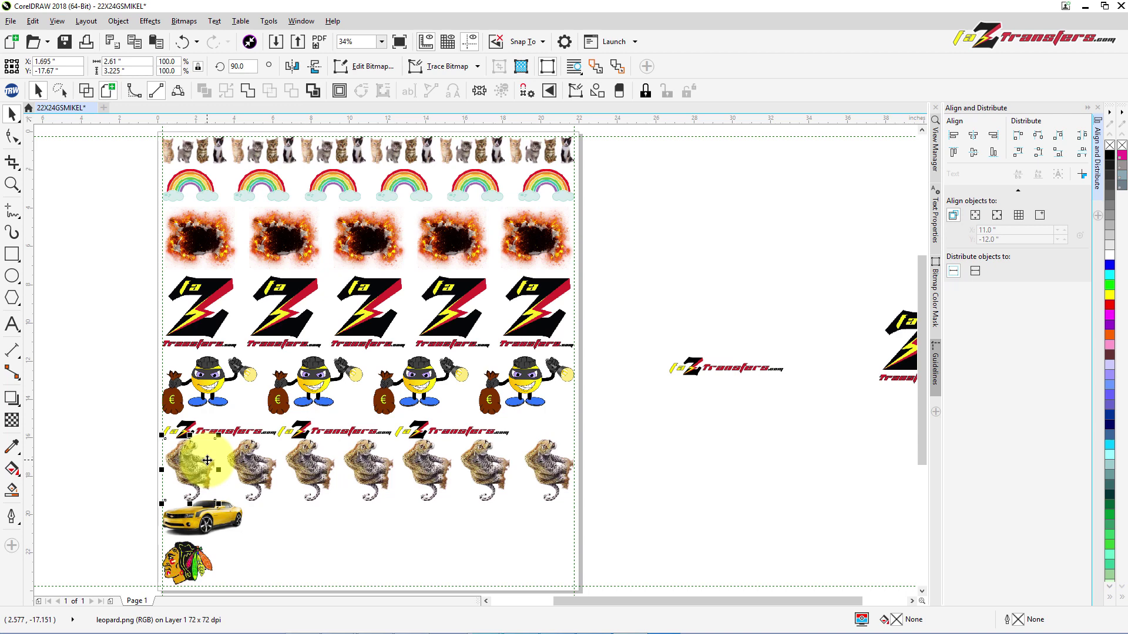
key(Left)
key(Left)
key(Left)
key(Left)
key(Left)
key(Left)
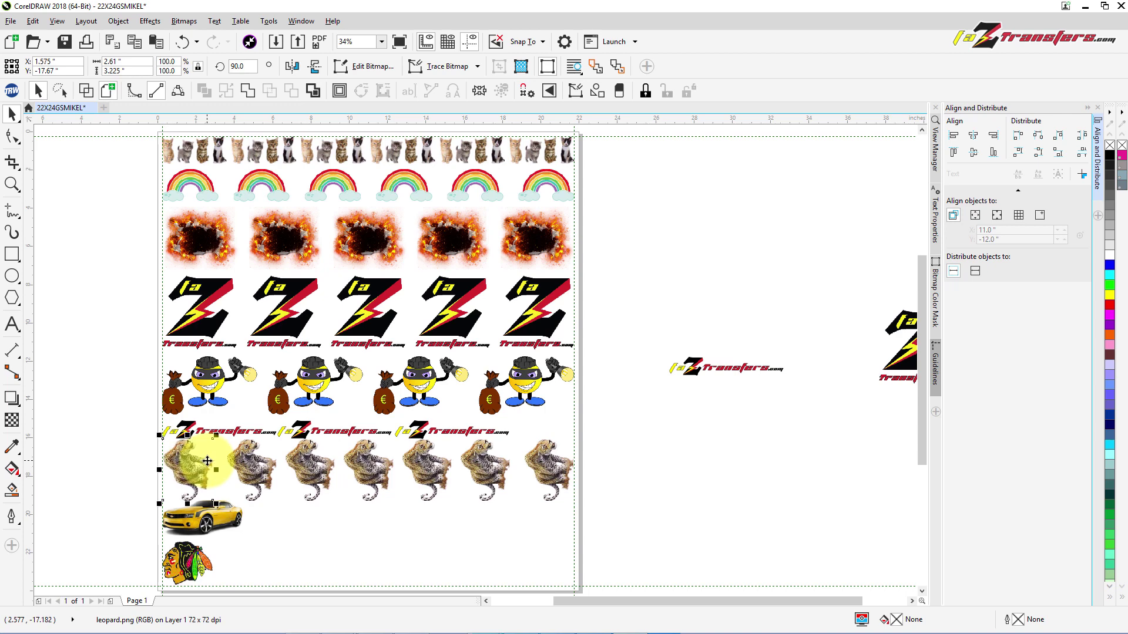
Distribute all seven rotated leopards with equal horizontal spacing and group them
drag(116, 419, 591, 509)
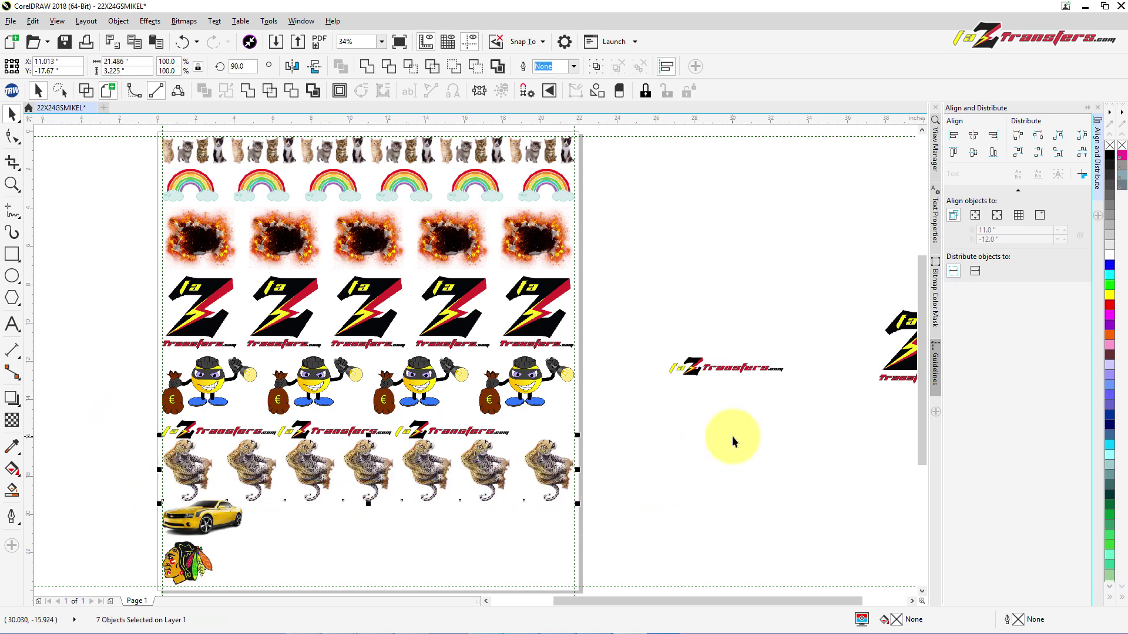
click(1083, 141)
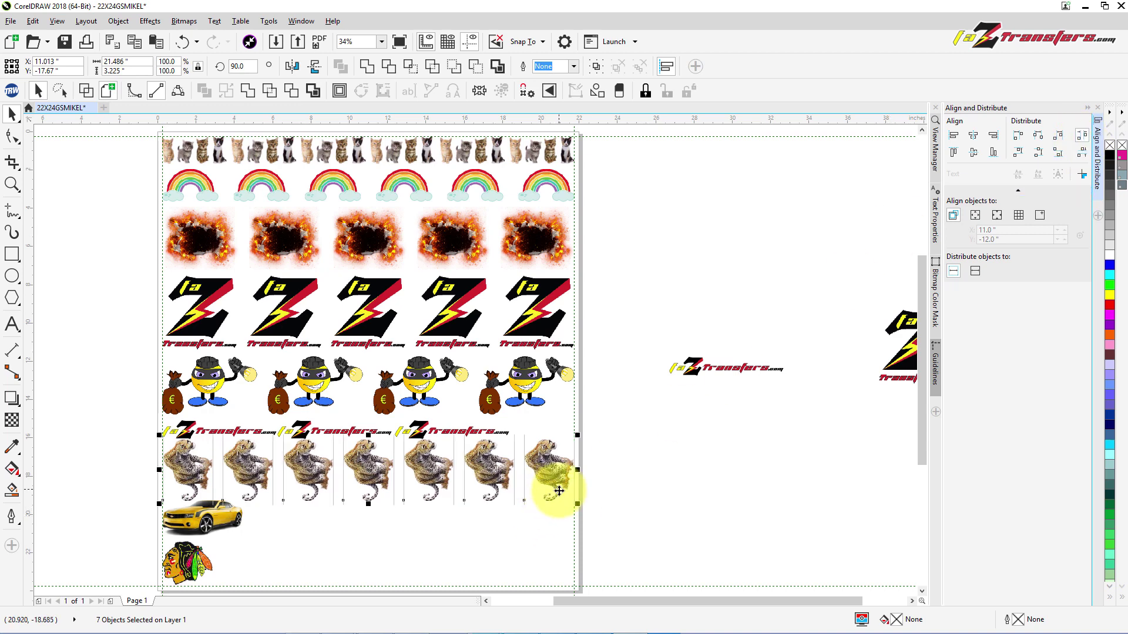
right_click(555, 470)
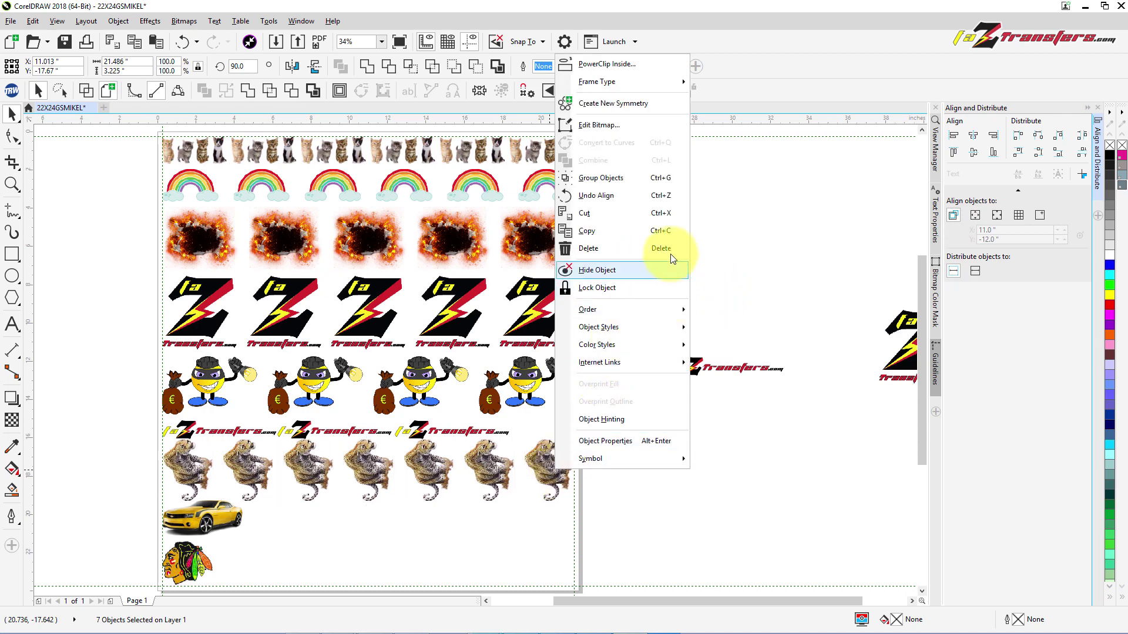
click(624, 180)
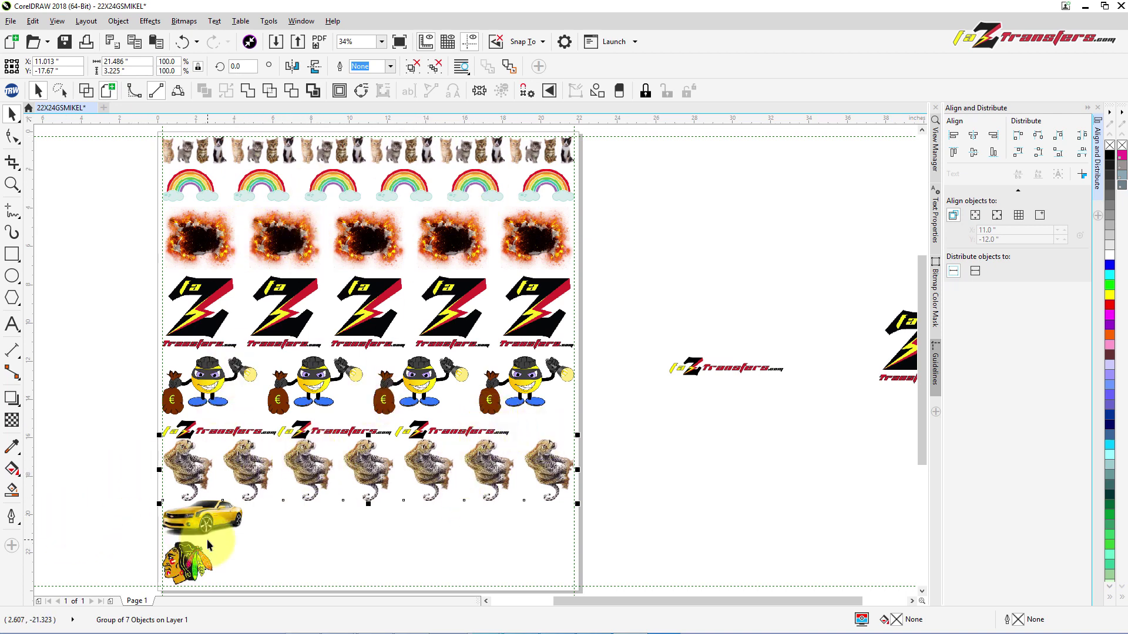
Copy the yellow car image and paste four duplicates of it in place
click(198, 527)
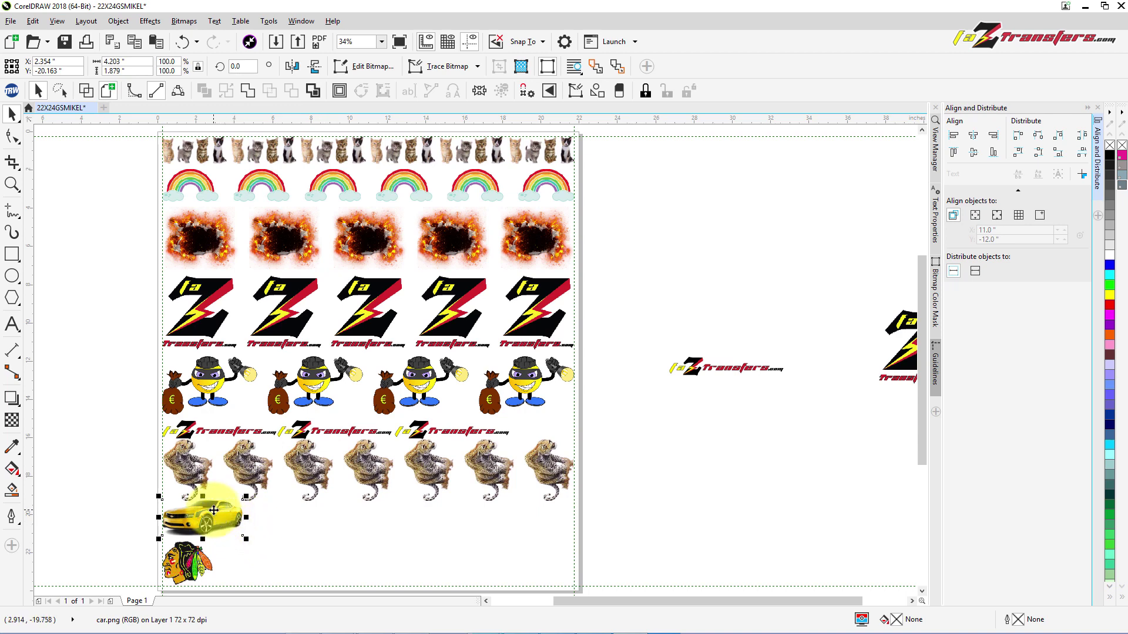
click(311, 543)
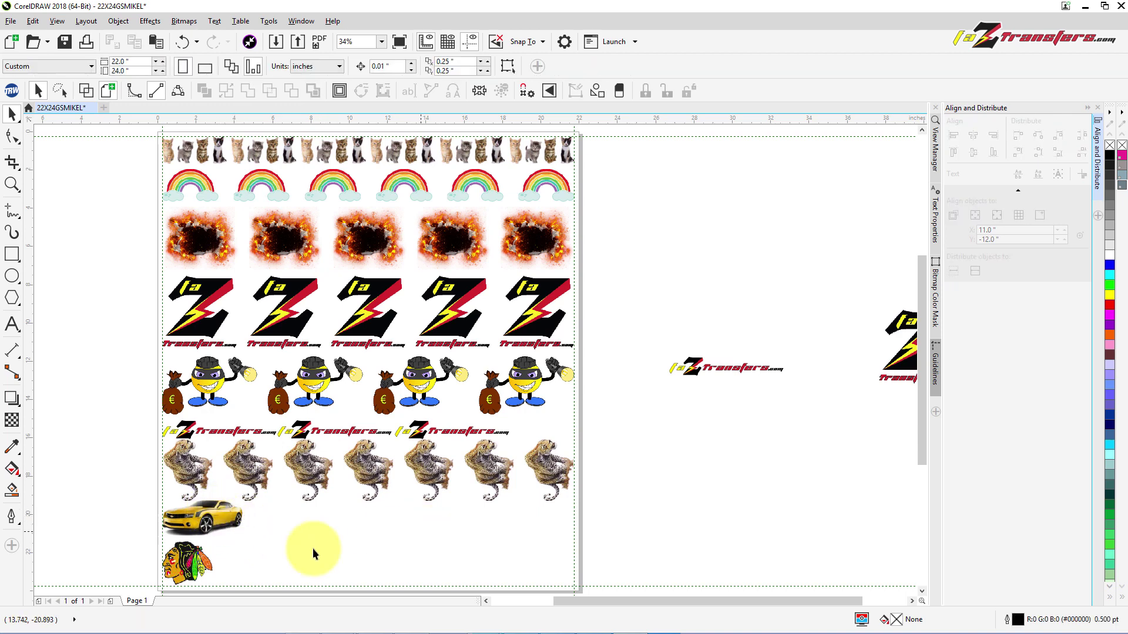
click(200, 519)
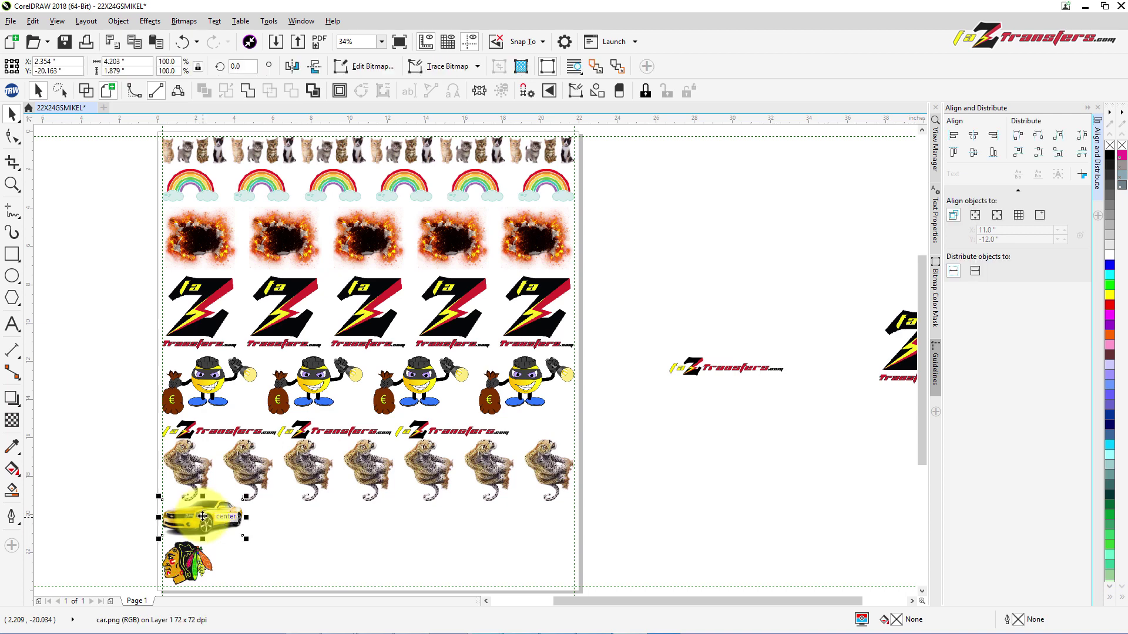
right_click(225, 522)
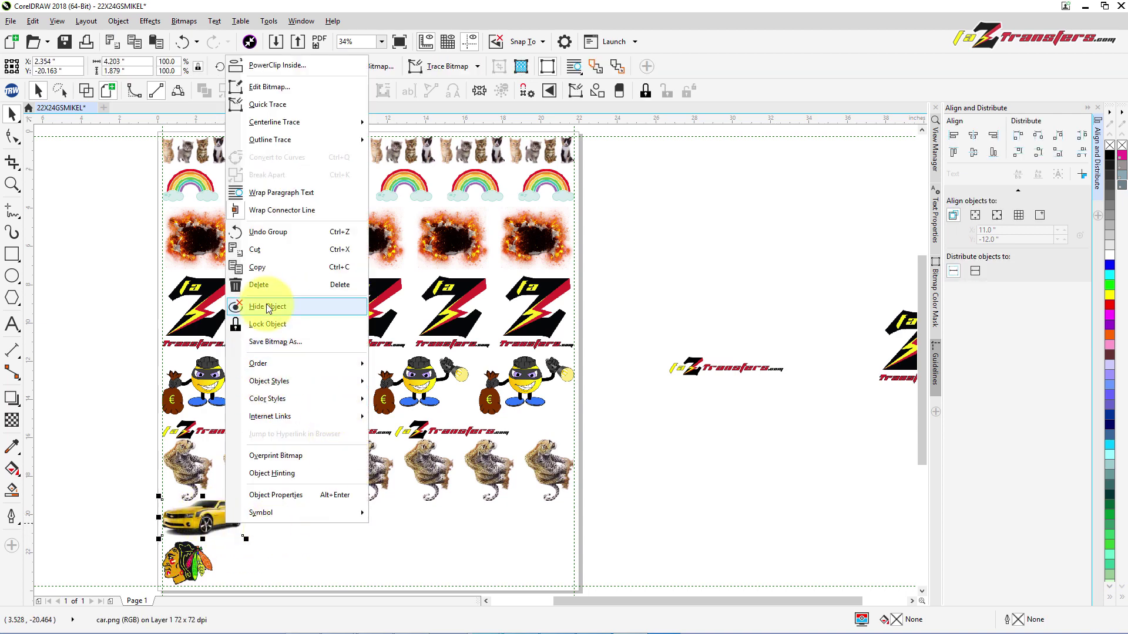
click(265, 268)
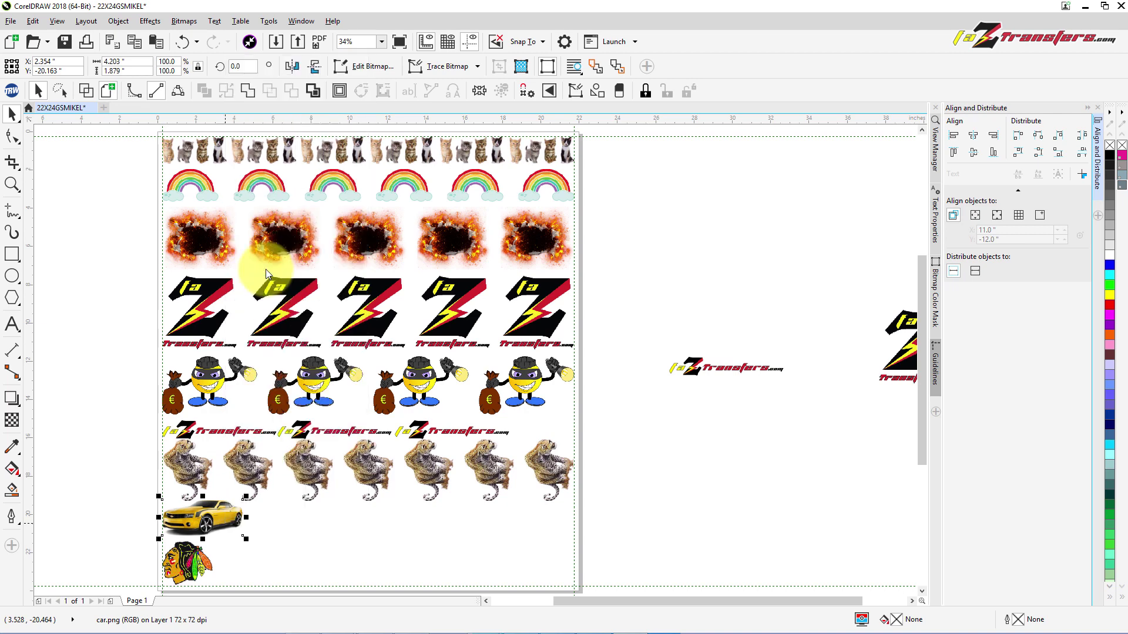
right_click(290, 519)
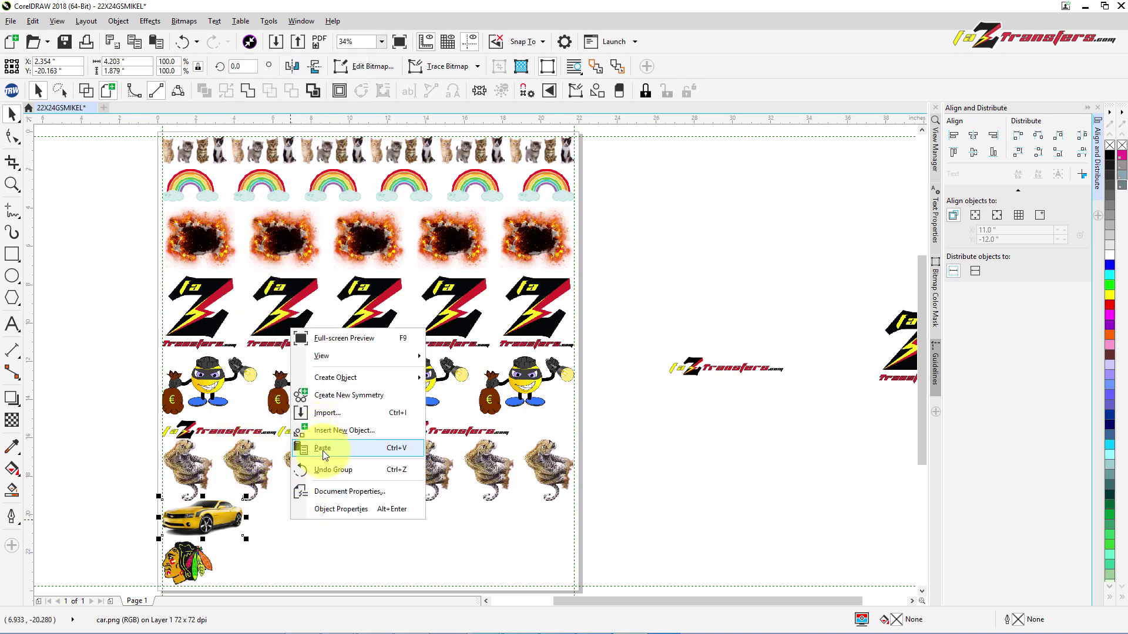
click(322, 450)
right_click(302, 527)
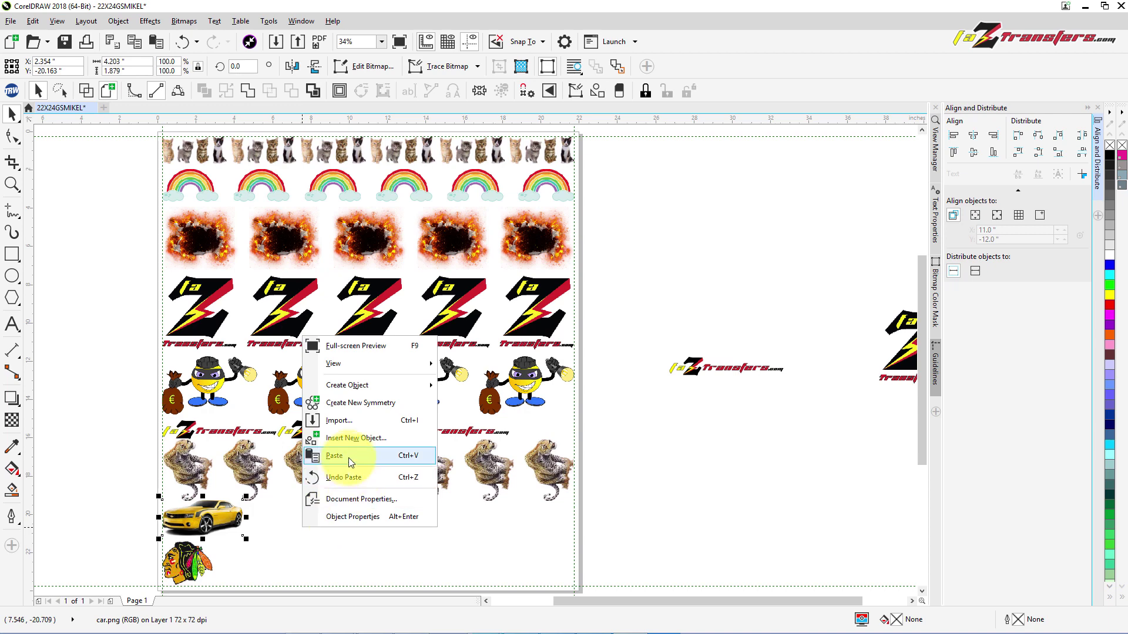
click(347, 461)
right_click(297, 521)
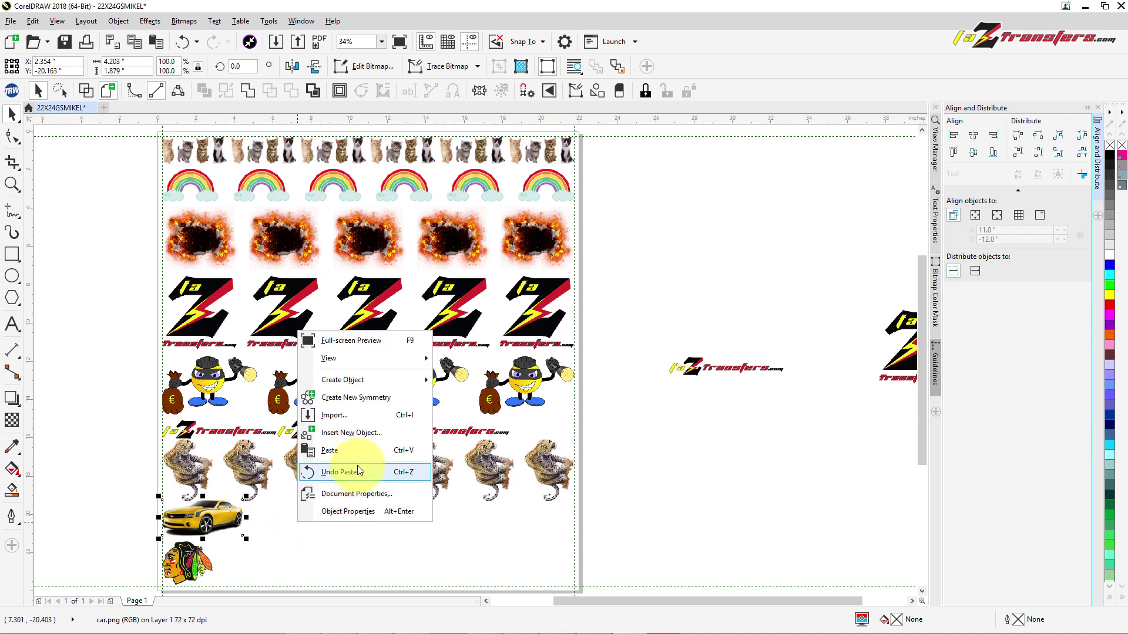
click(351, 451)
right_click(305, 528)
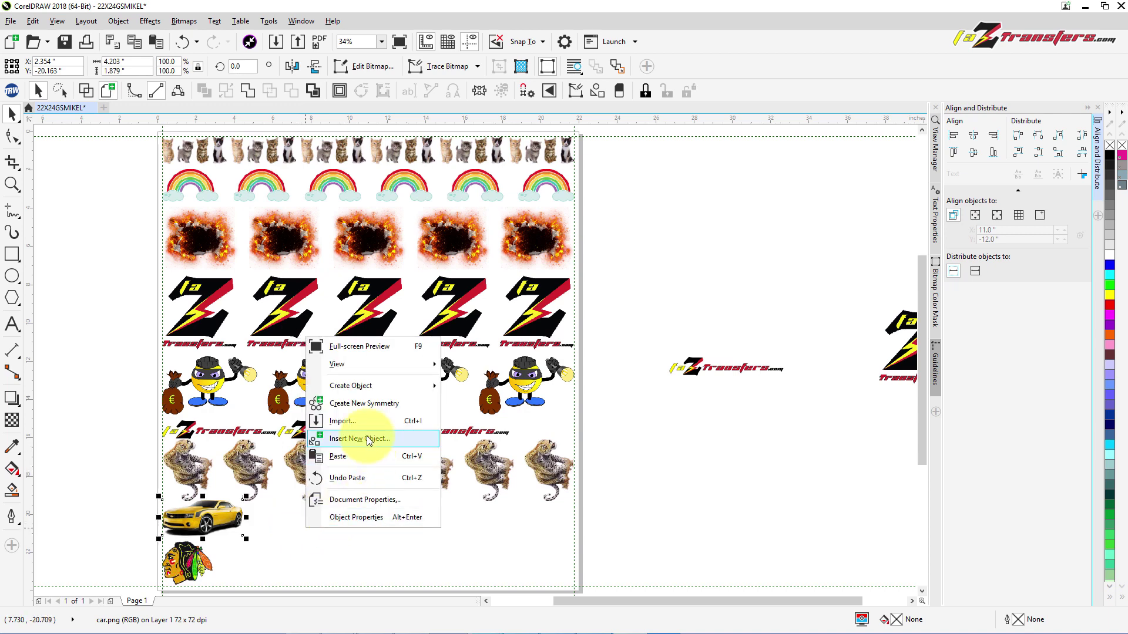
click(350, 456)
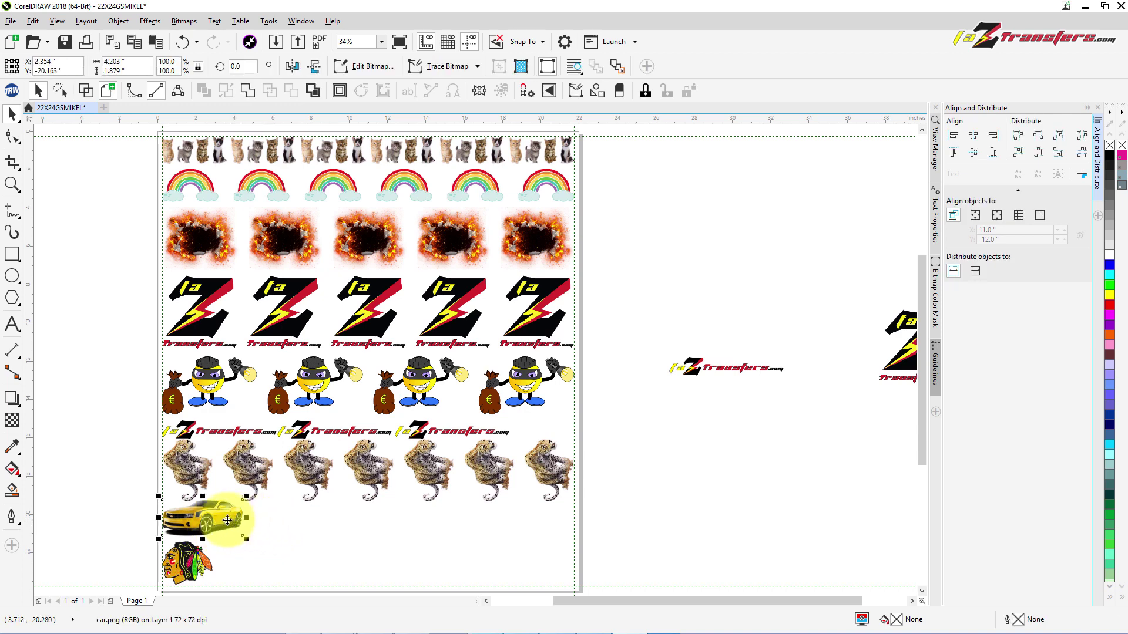
Spread the car copies horizontally along their row, placing the last one at X 19.655 inches against the right margin guideline
drag(227, 519, 351, 525)
drag(379, 517, 555, 521)
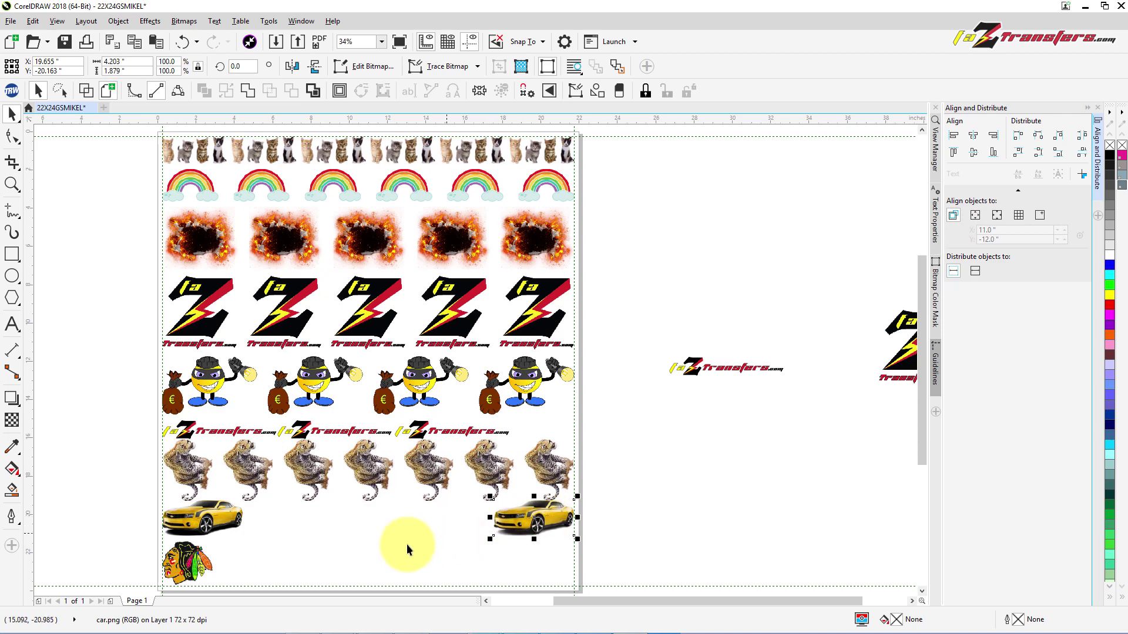
click(200, 519)
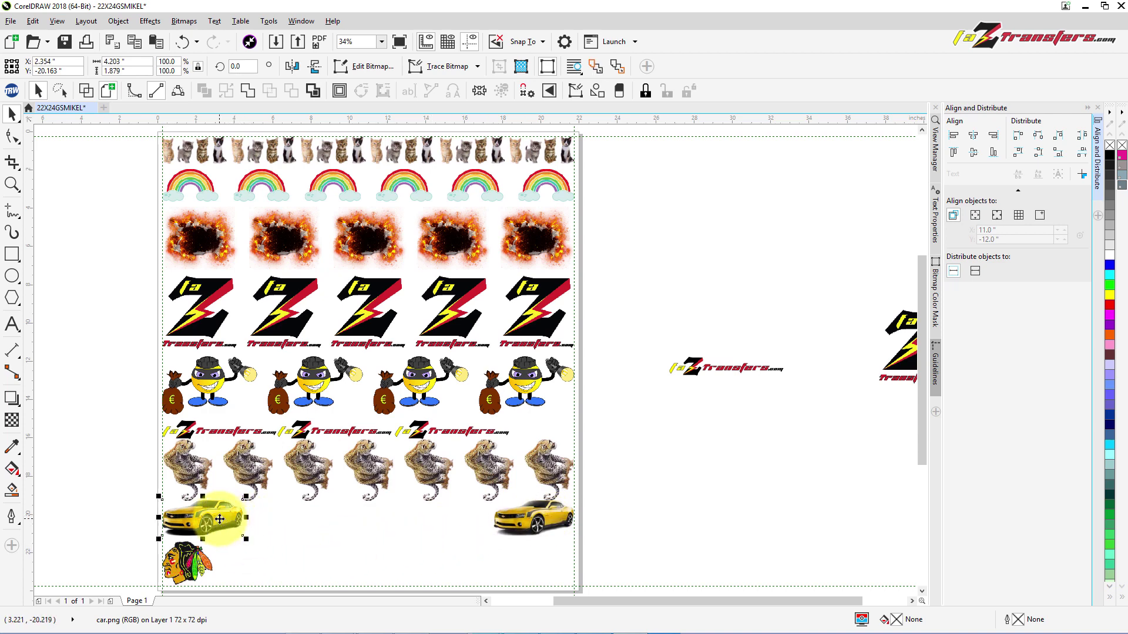
drag(194, 526, 312, 527)
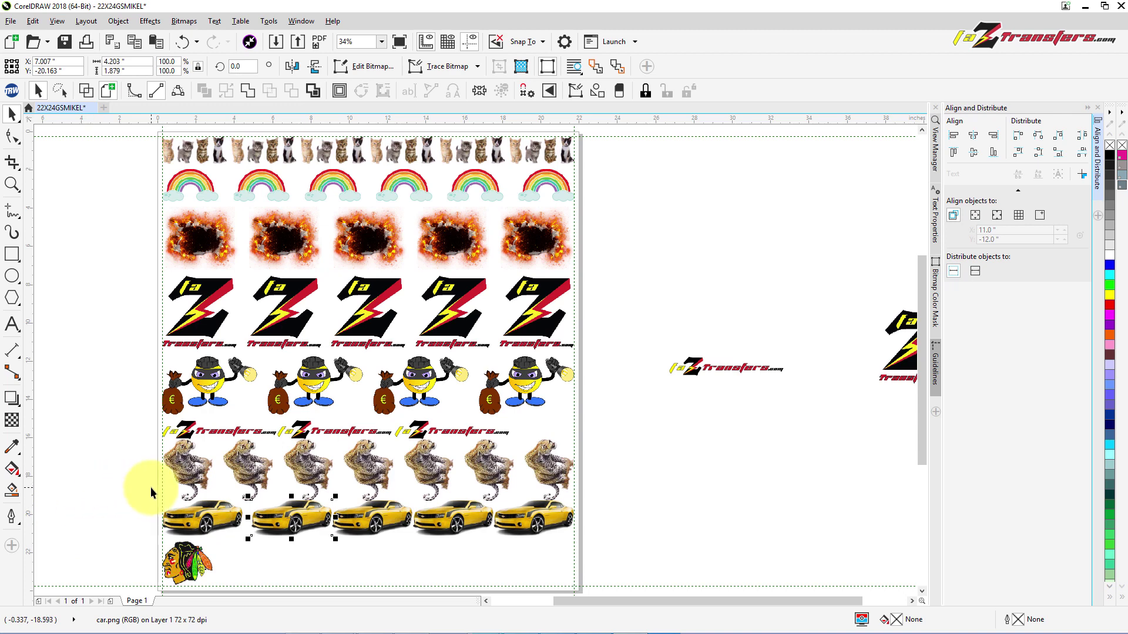
Distribute the five cars with equal horizontal spacing and group them
drag(150, 488, 614, 541)
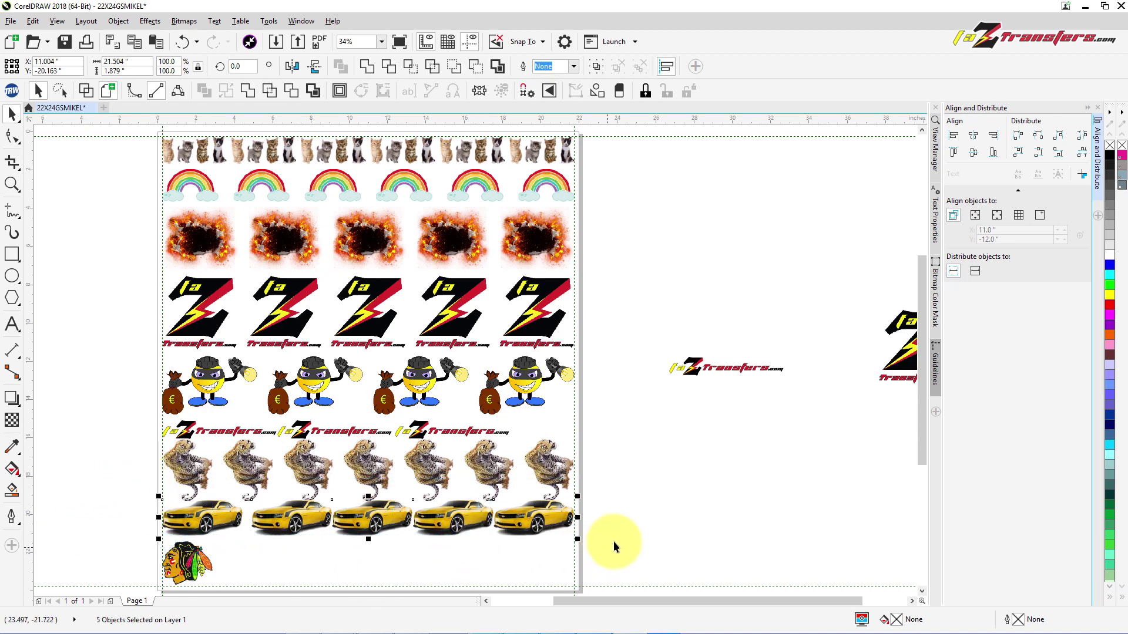
click(1083, 137)
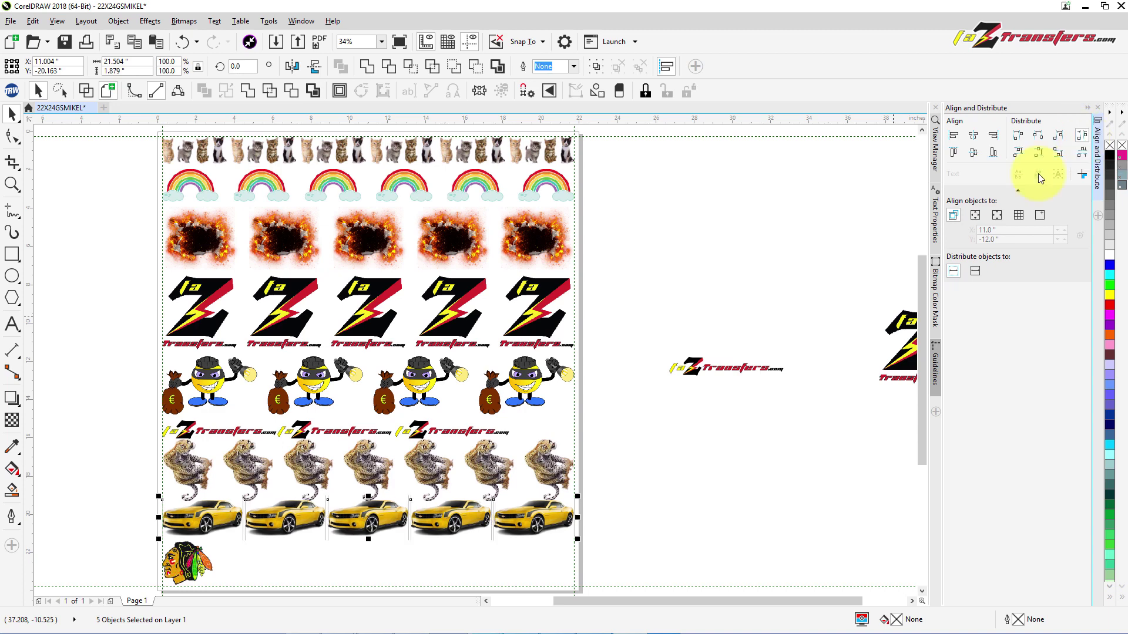
click(695, 454)
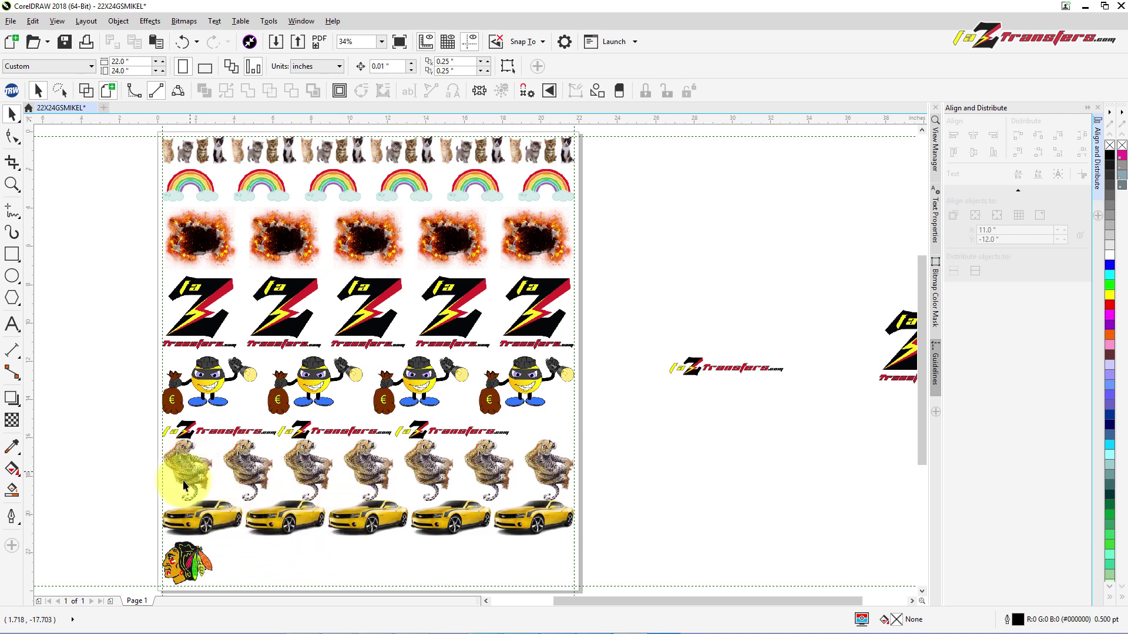
drag(138, 472, 605, 536)
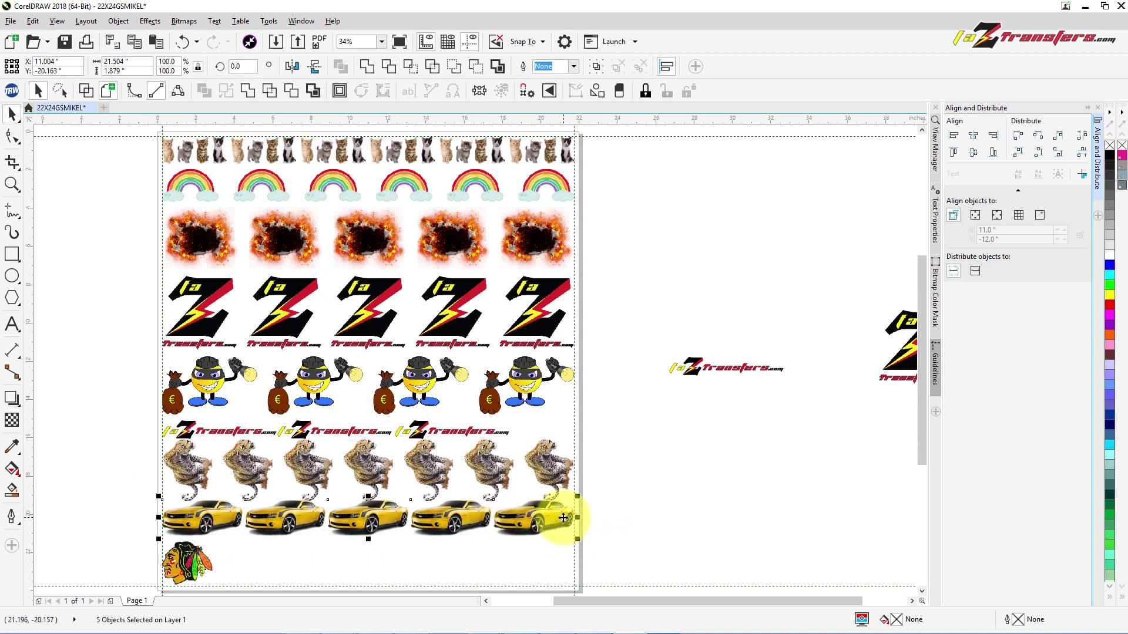
right_click(559, 517)
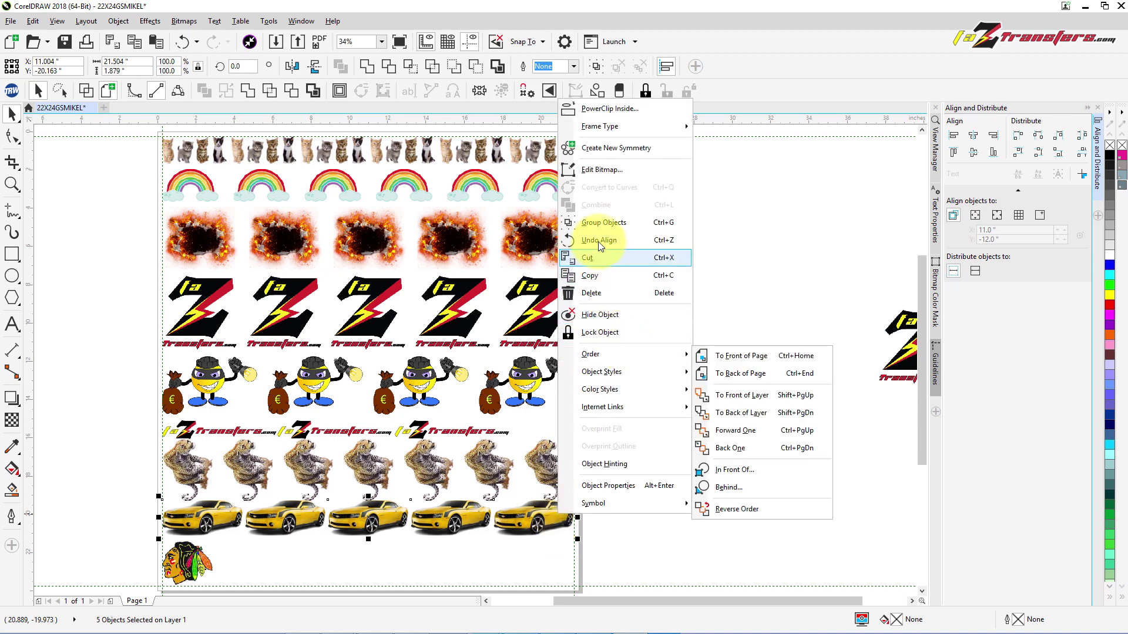
click(598, 224)
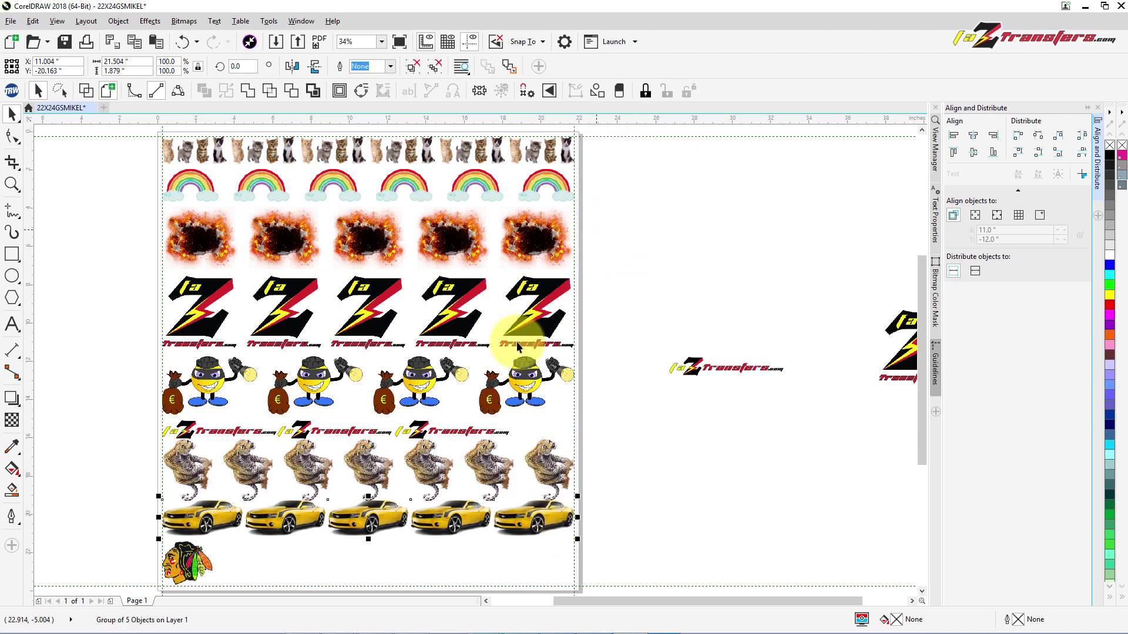
click(97, 517)
Copy the feathered head logo below the cars and paste seven duplicates of it in place
click(197, 571)
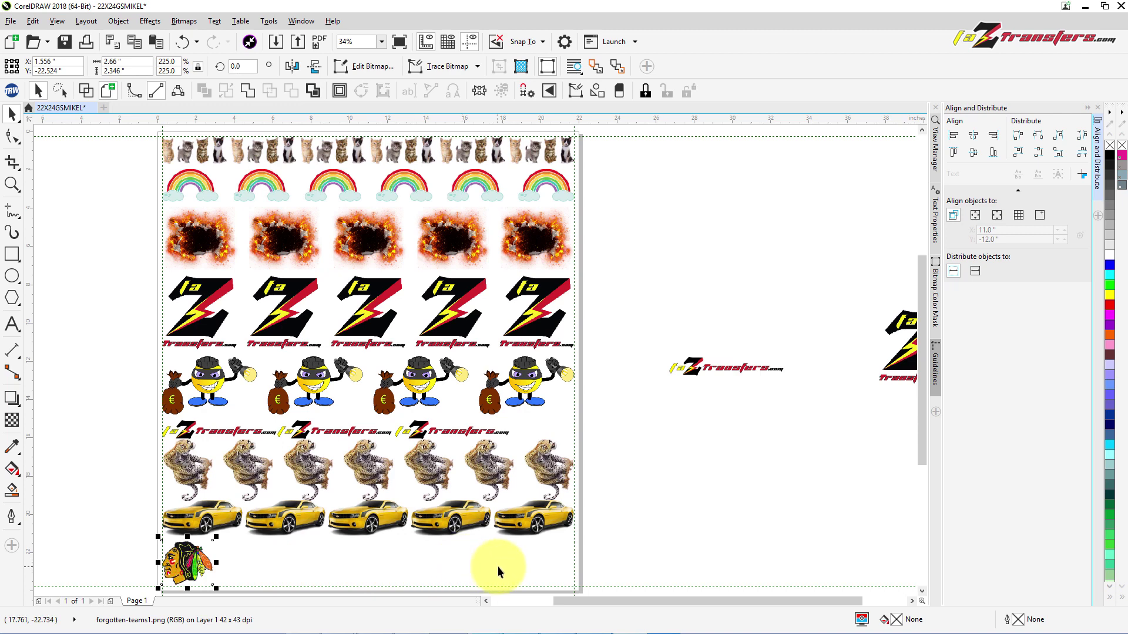
right_click(196, 561)
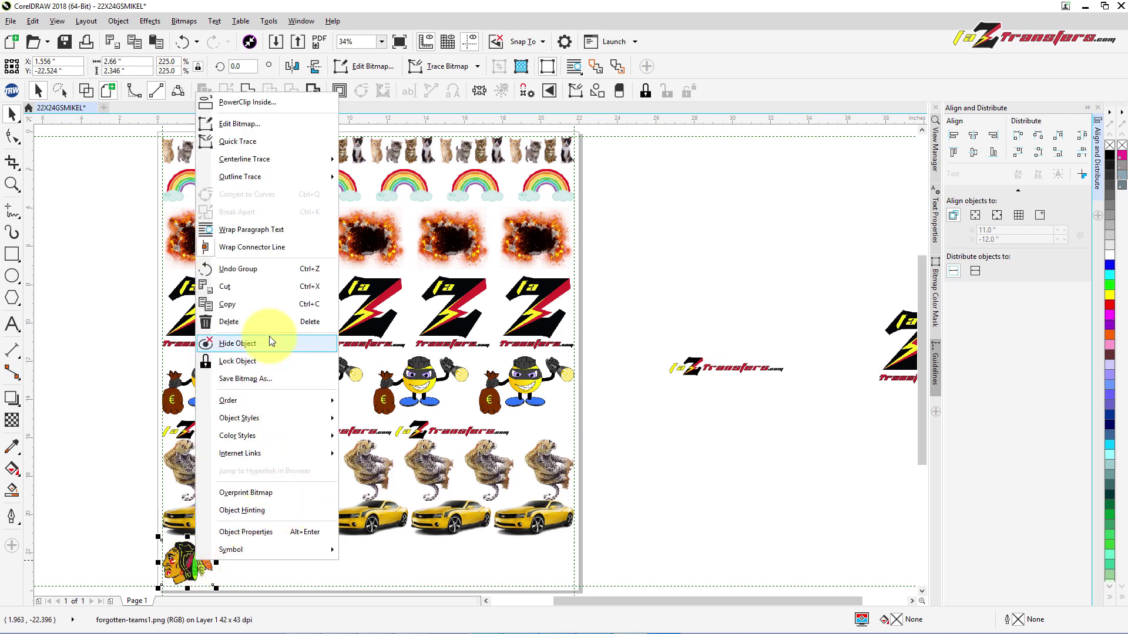
click(244, 305)
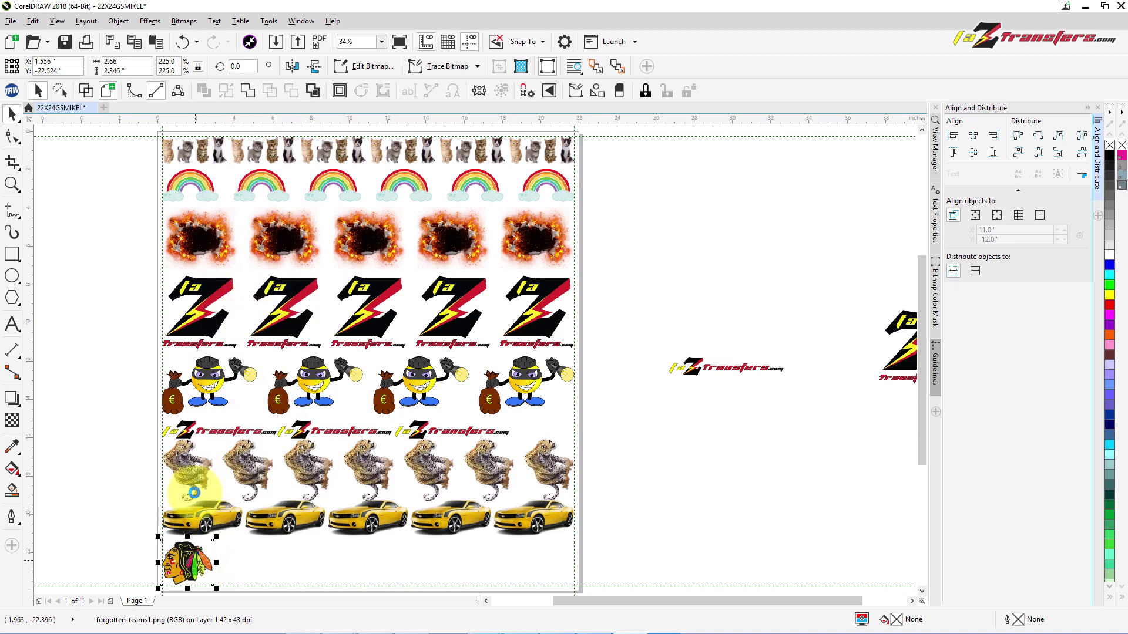
right_click(238, 560)
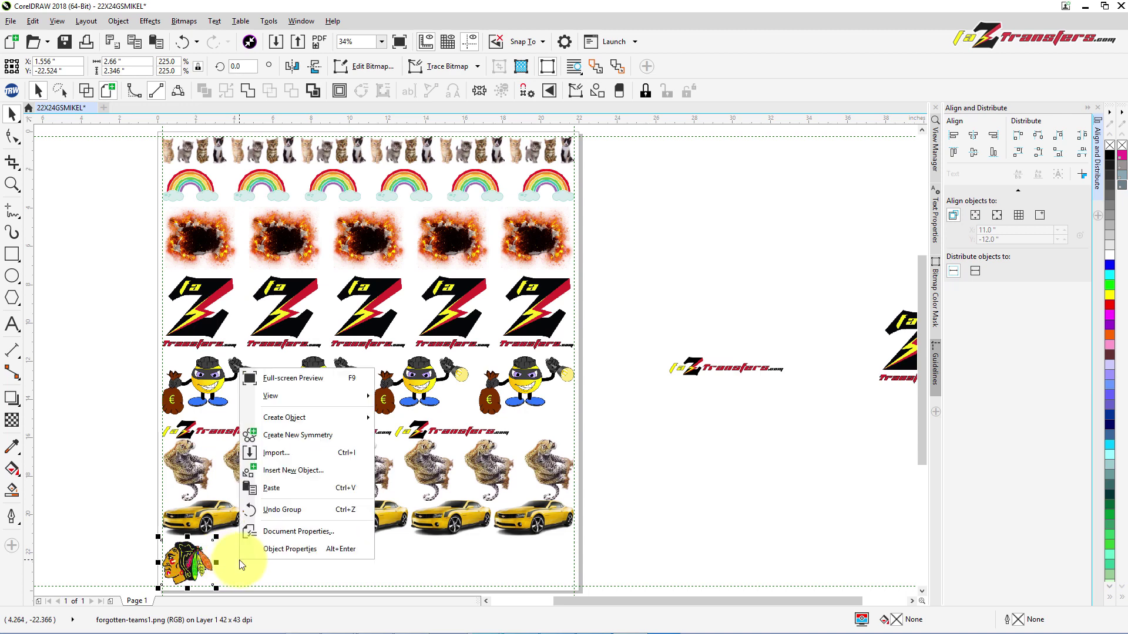
click(280, 489)
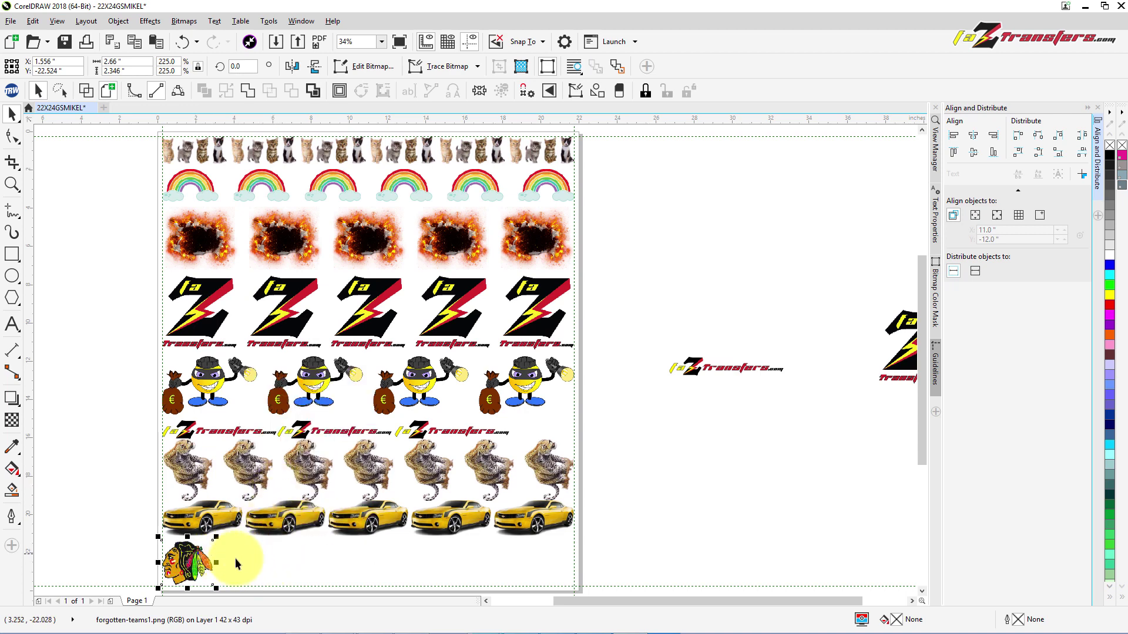
right_click(257, 566)
click(317, 495)
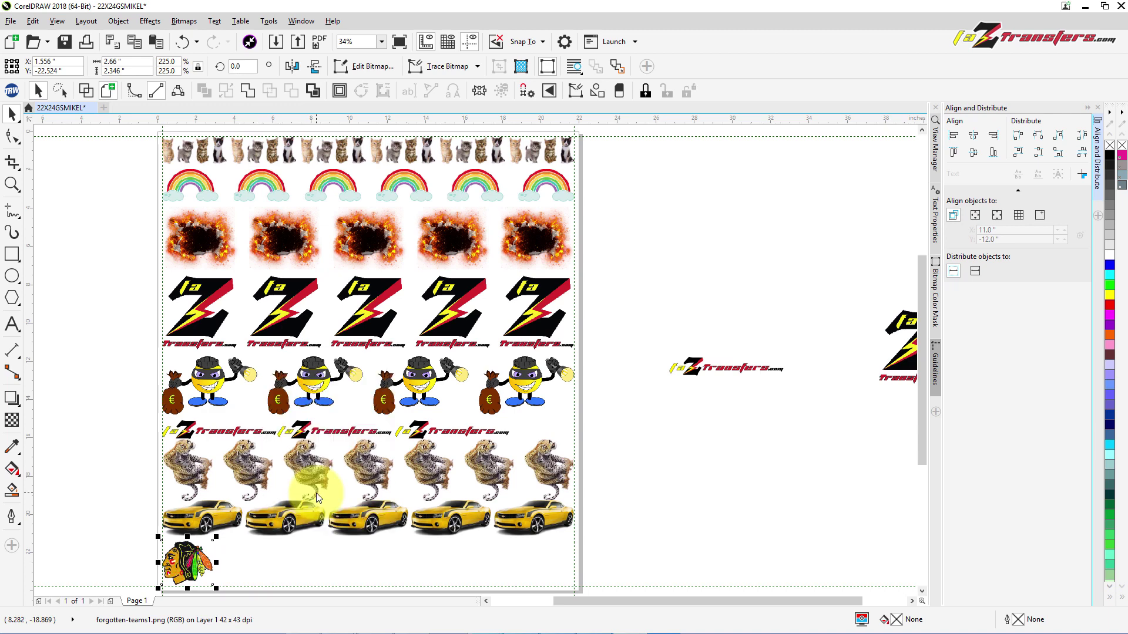
right_click(255, 541)
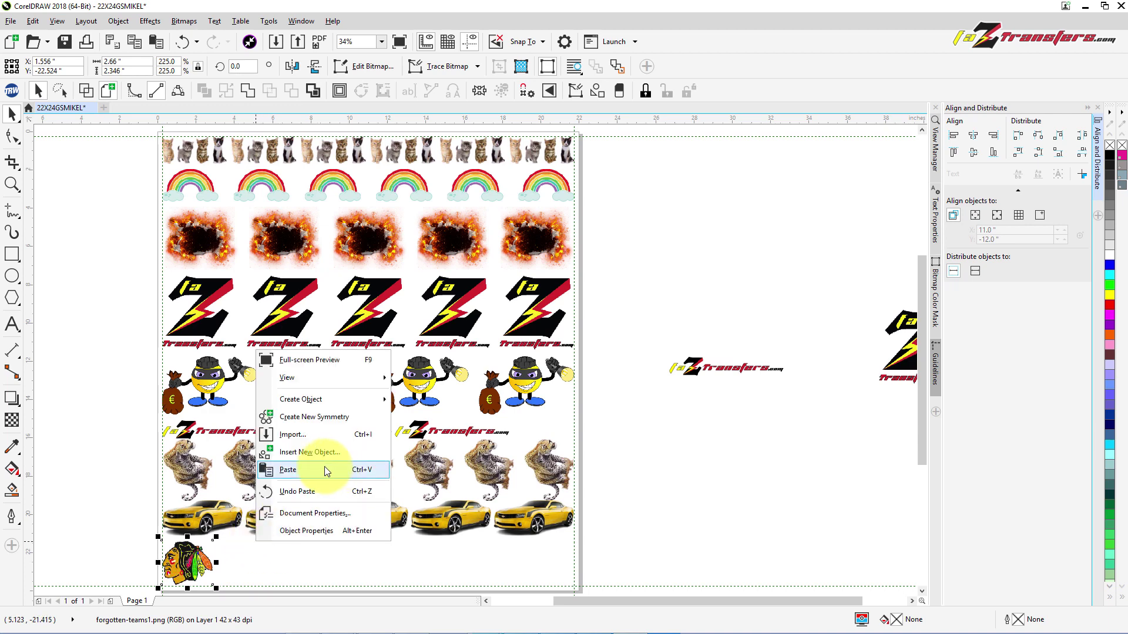
click(332, 470)
right_click(259, 562)
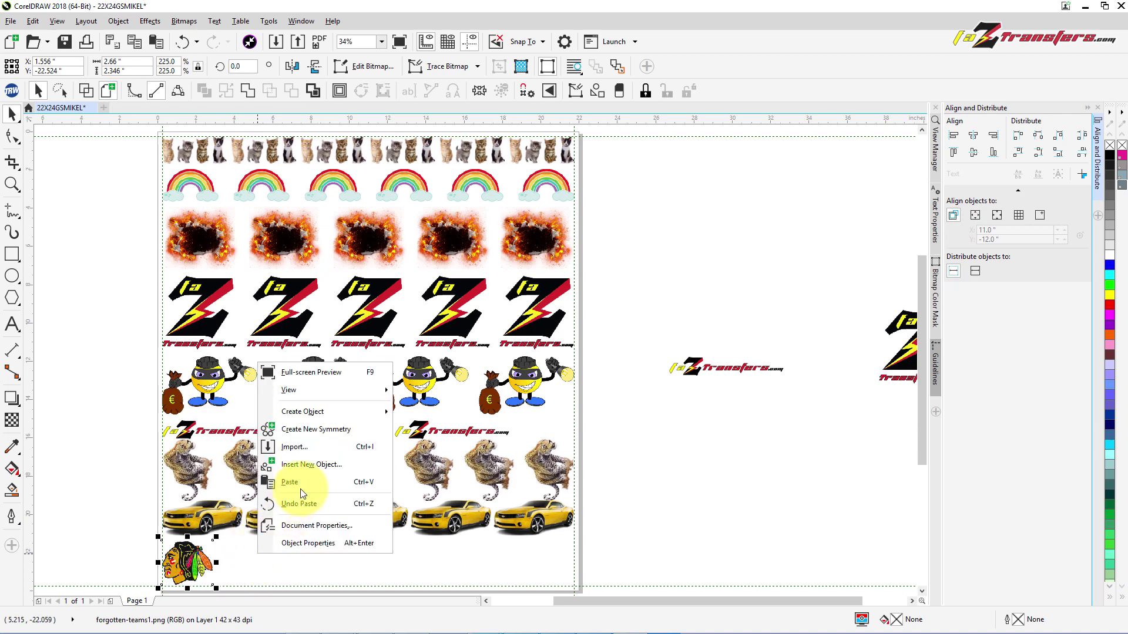
click(297, 482)
right_click(249, 567)
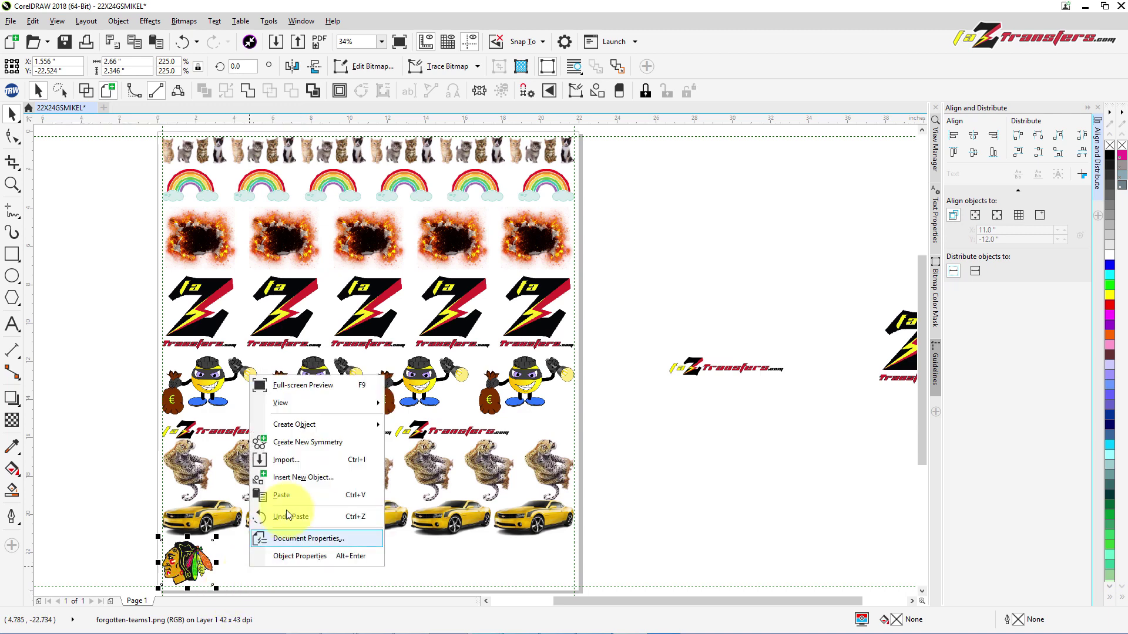
click(287, 496)
right_click(270, 556)
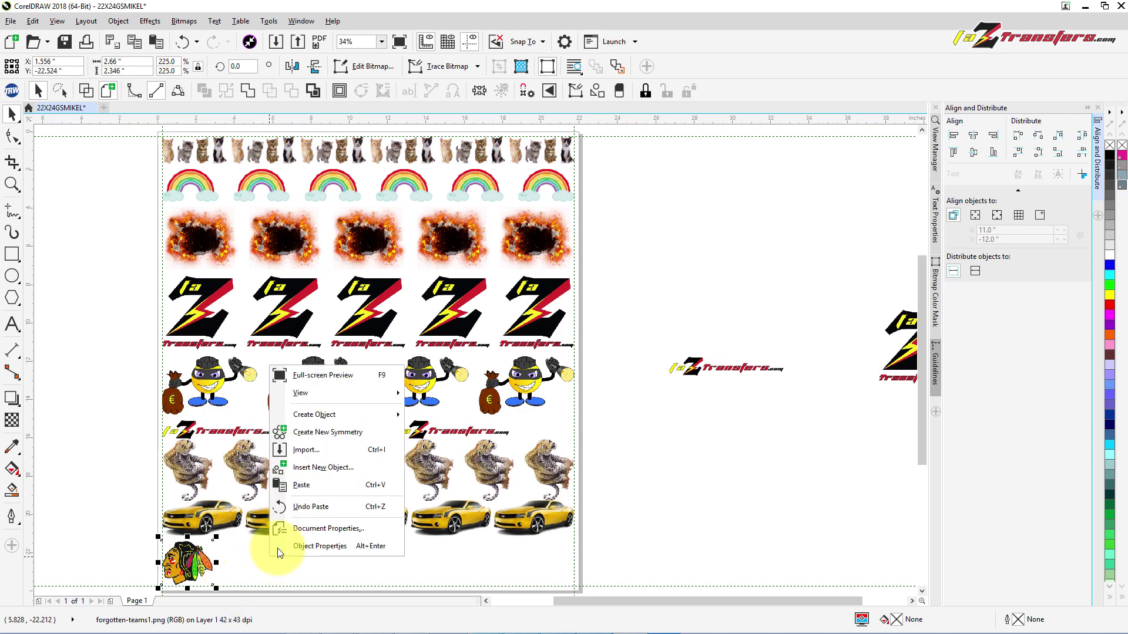
click(318, 485)
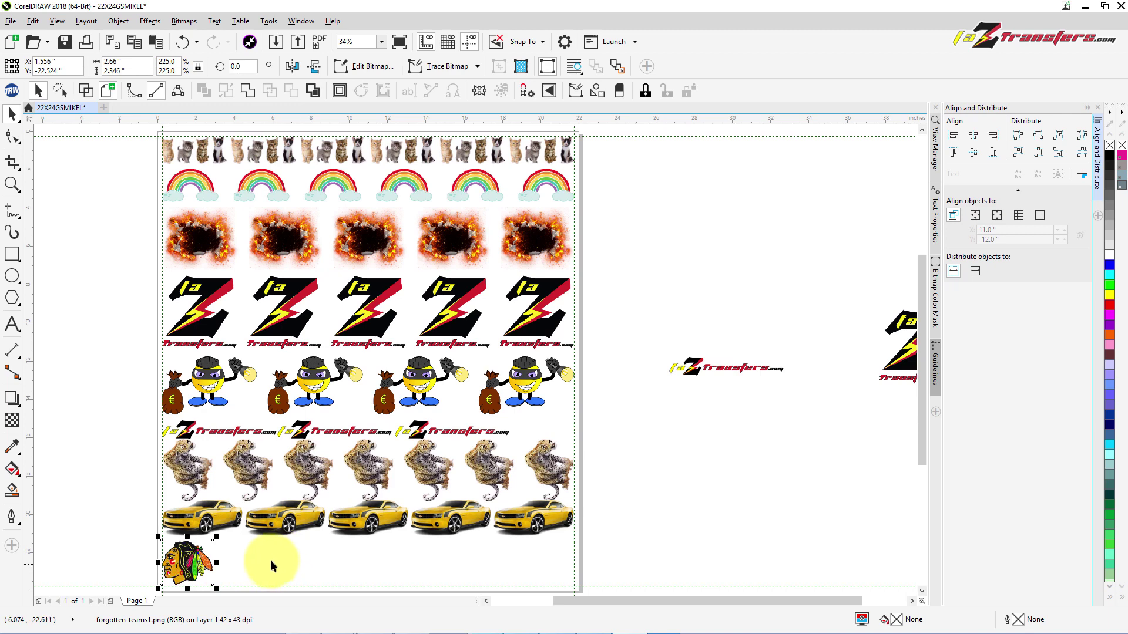
right_click(270, 560)
click(324, 493)
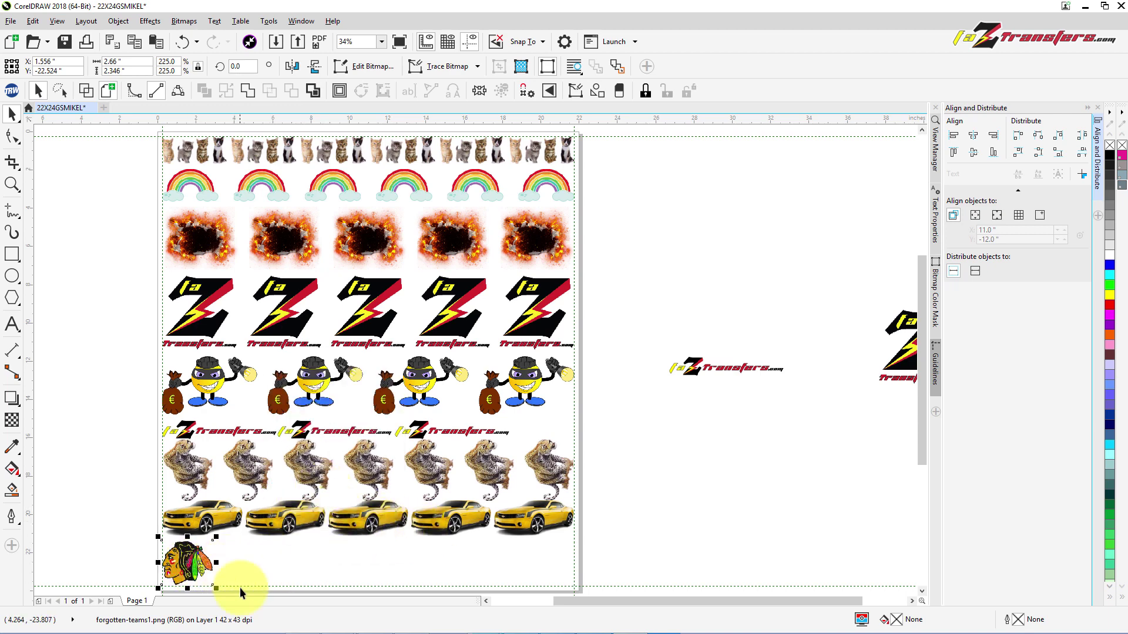
Spread five of the stacked head logo copies along the bottom row, placing the outermost at X 20.447 inches against the right margin guideline
drag(197, 569, 558, 579)
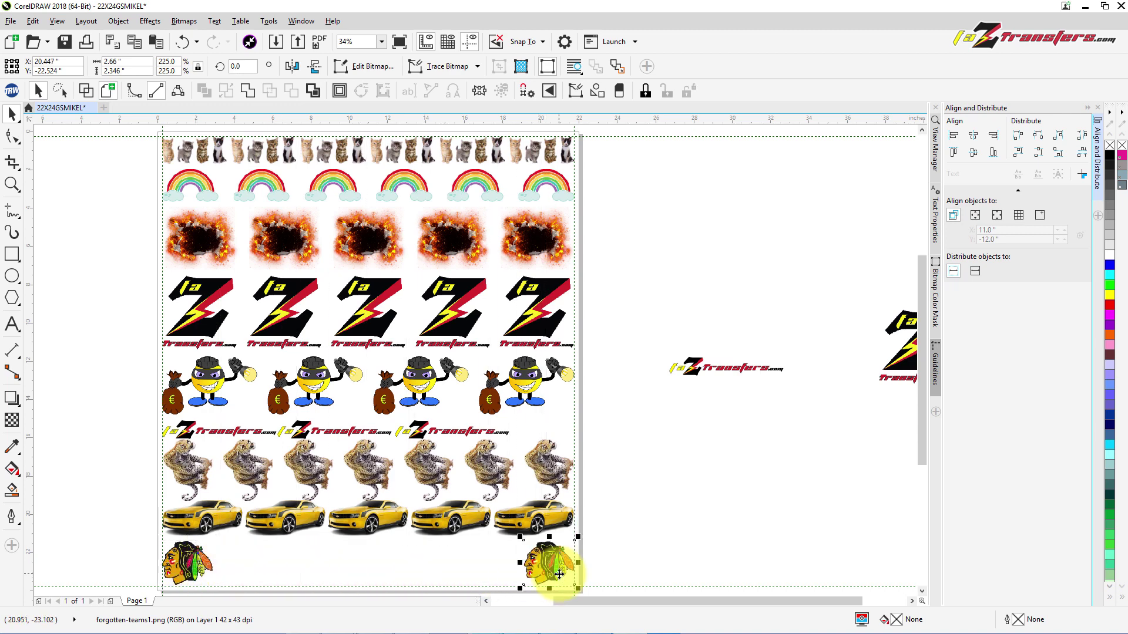
click(191, 570)
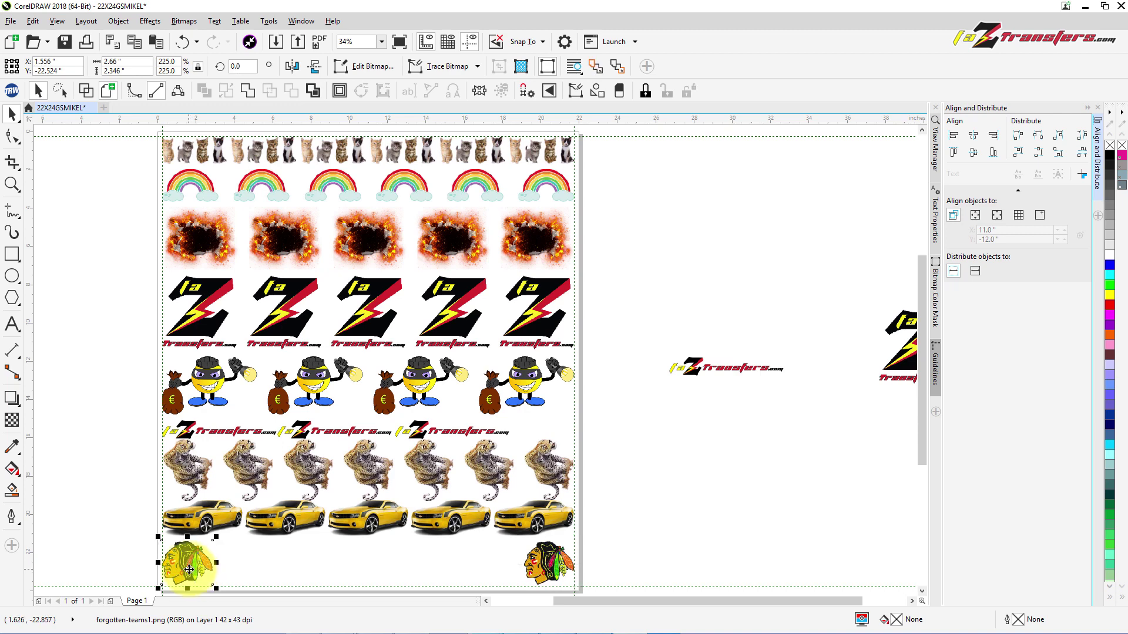
drag(189, 570, 498, 587)
click(198, 565)
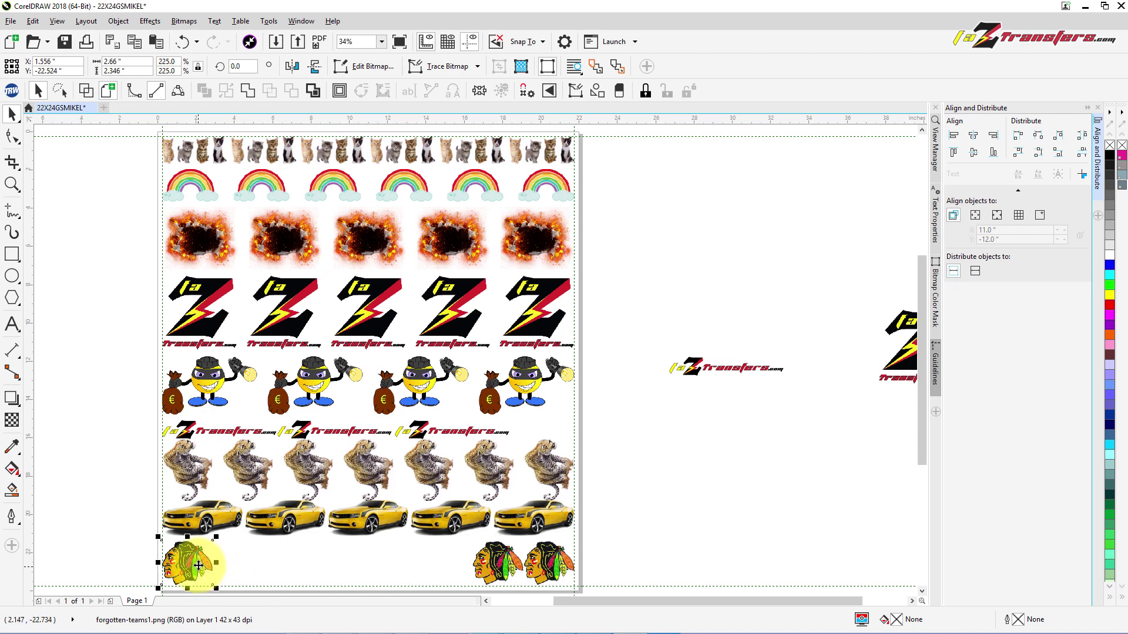
drag(198, 565, 457, 584)
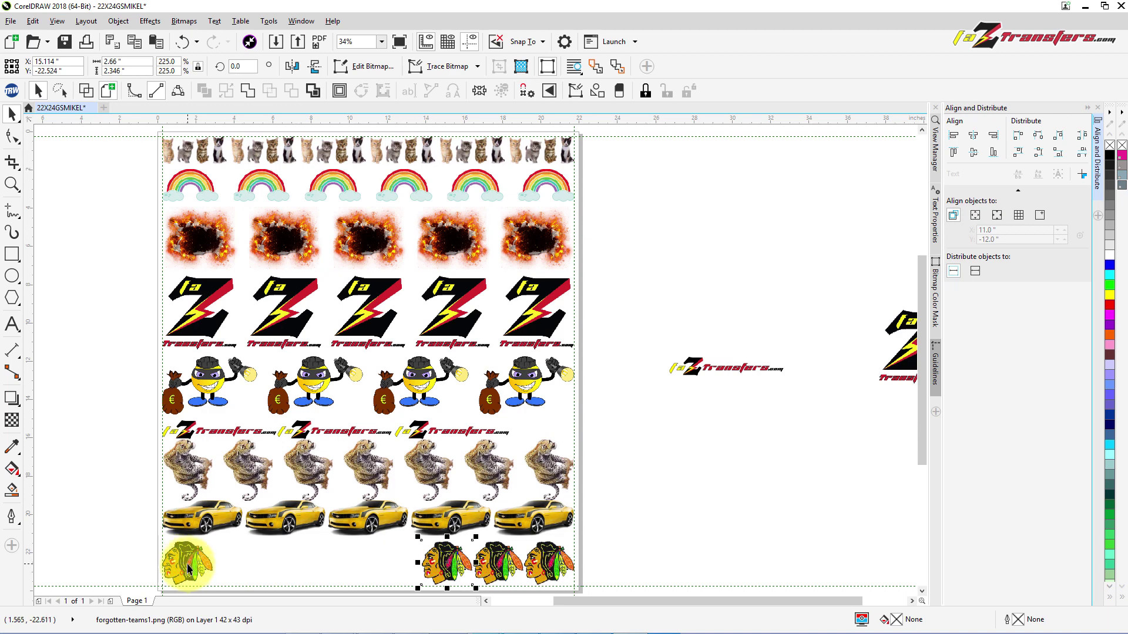
drag(187, 564, 395, 586)
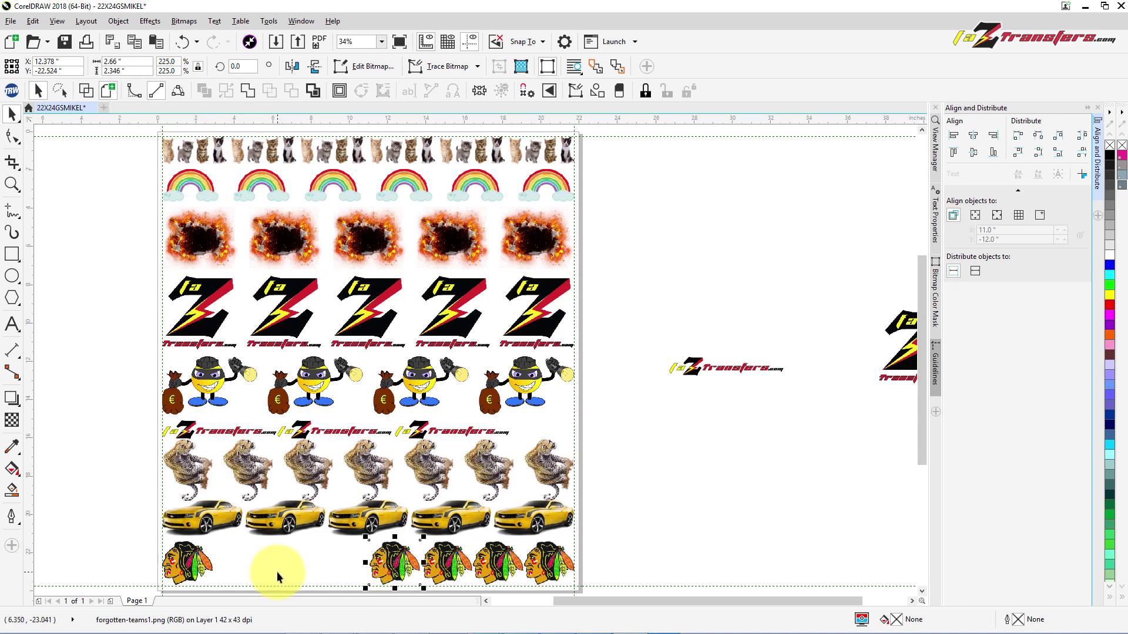
drag(192, 568, 346, 581)
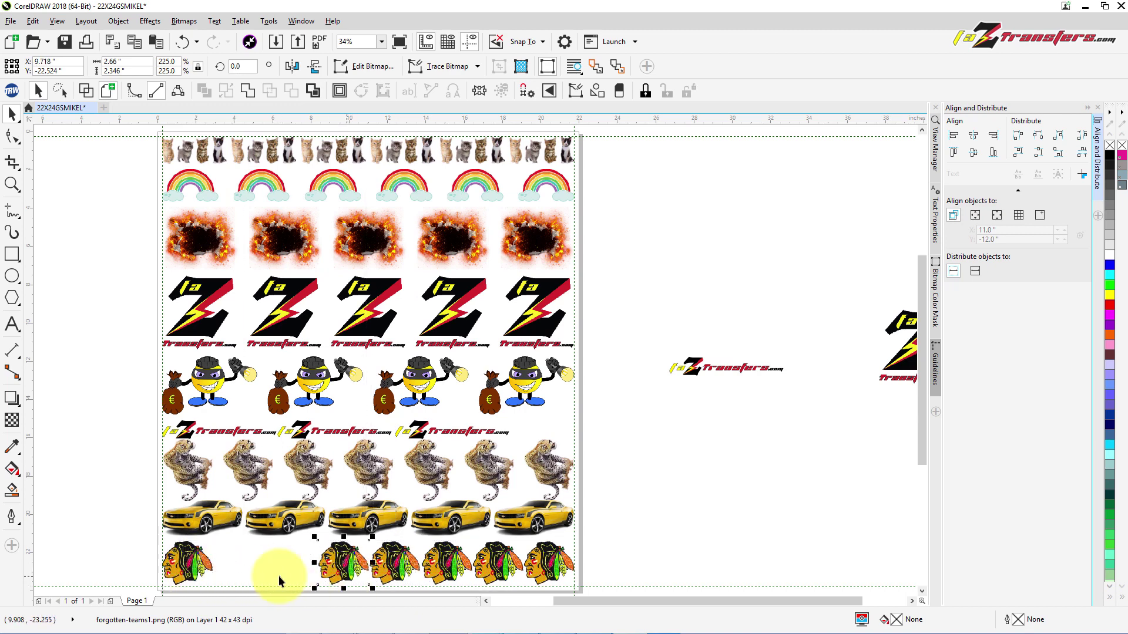
Place the last two head logo copies at about X 7.058 and 4.307 inches to fill the gap beside the original
click(193, 567)
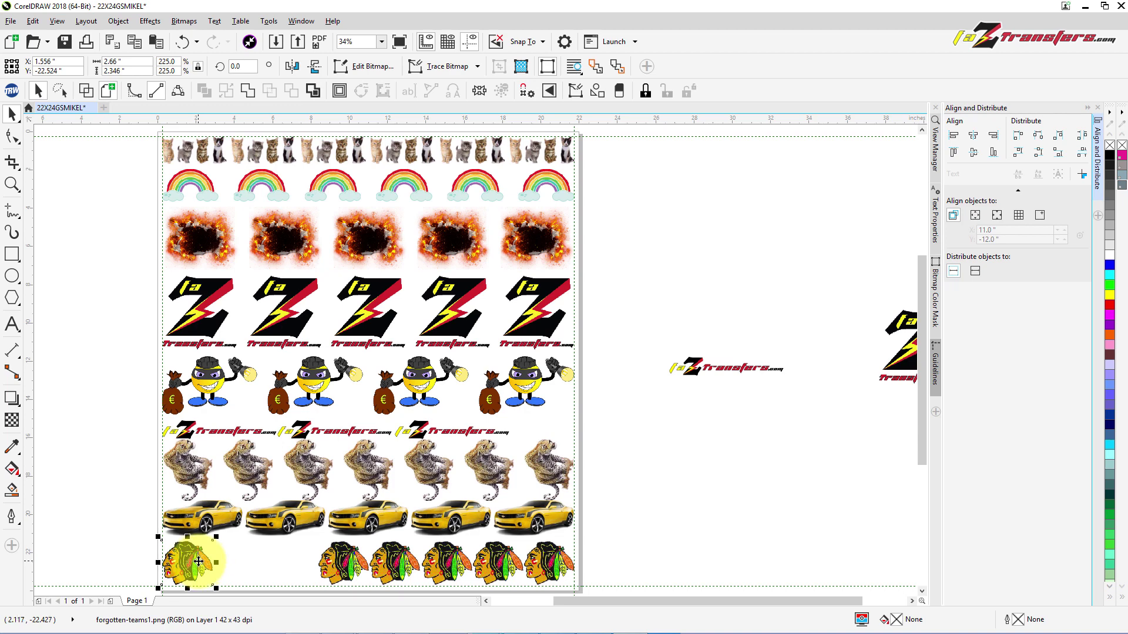
drag(198, 562, 312, 575)
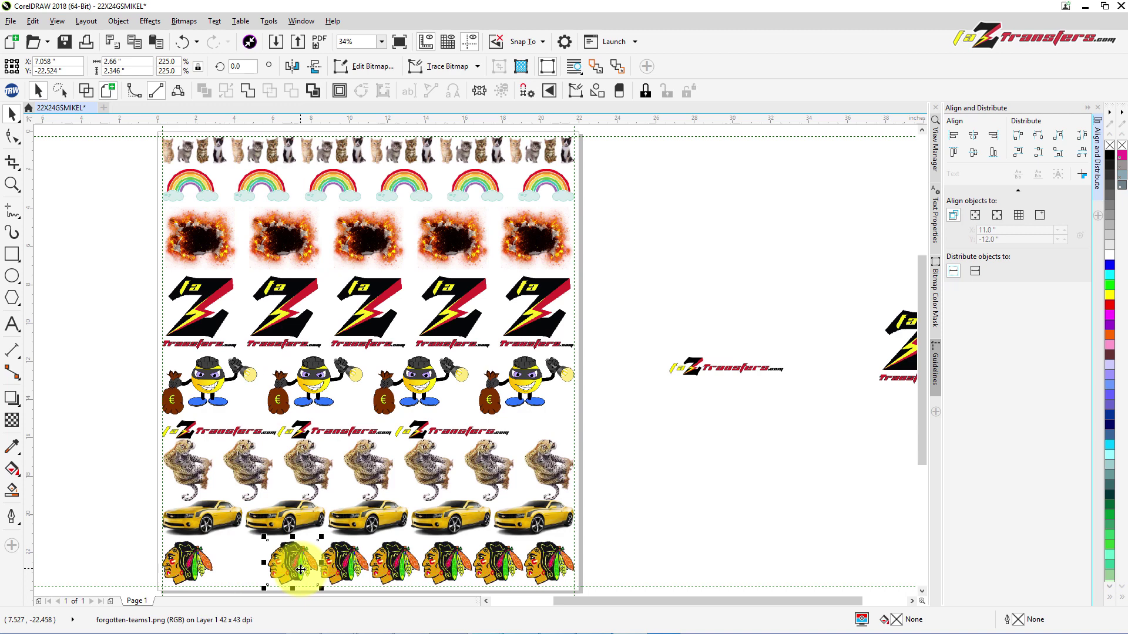
right_click(184, 566)
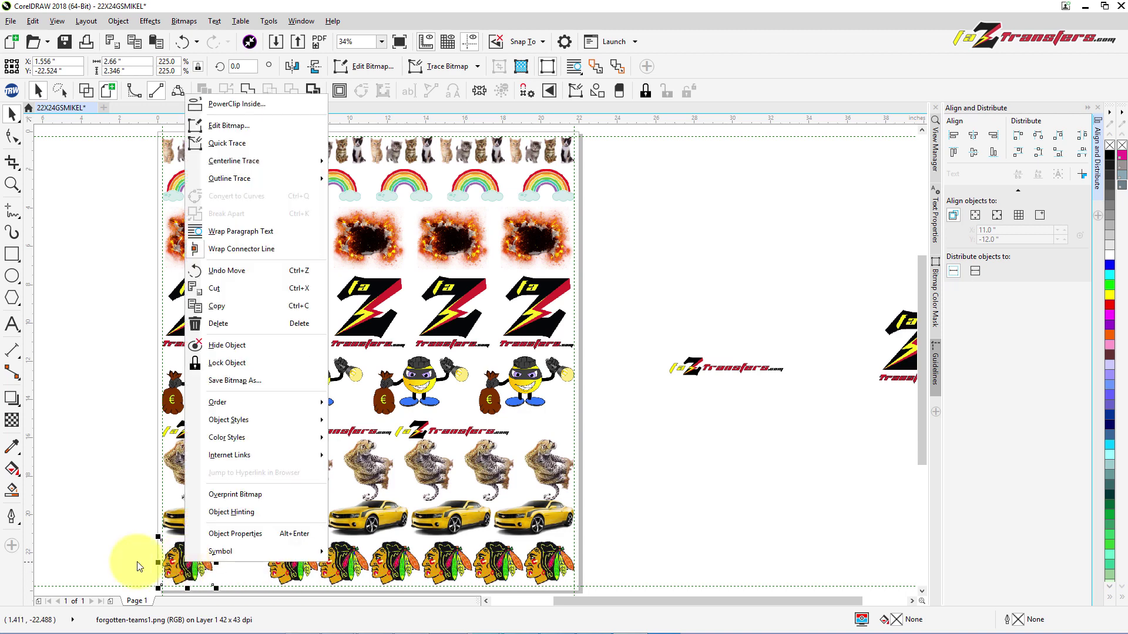
click(83, 509)
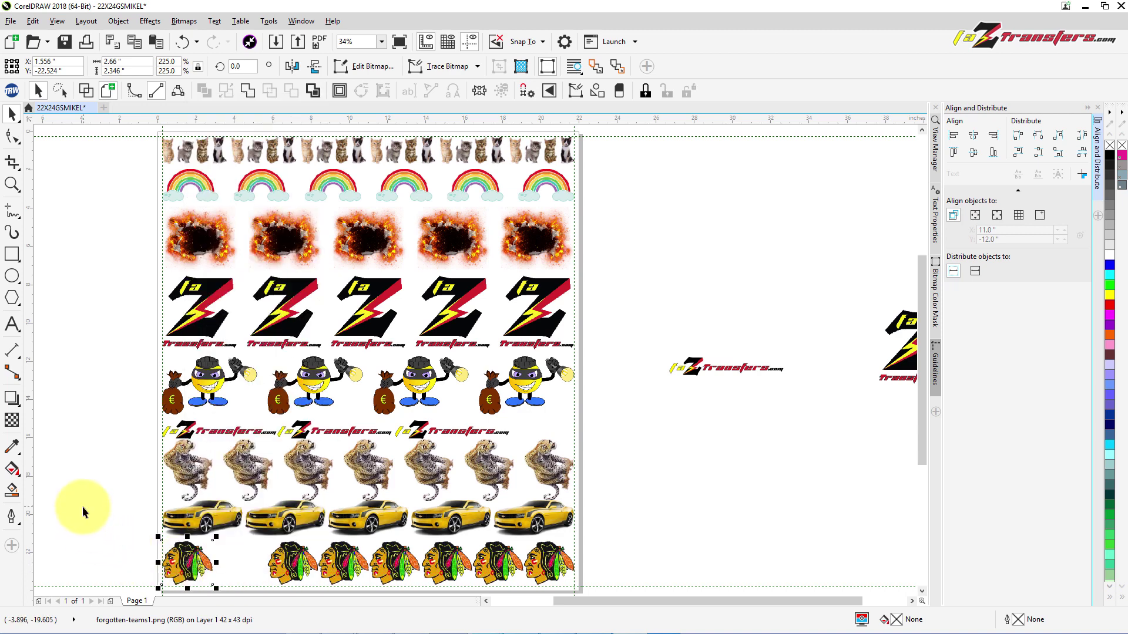
right_click(188, 561)
click(121, 456)
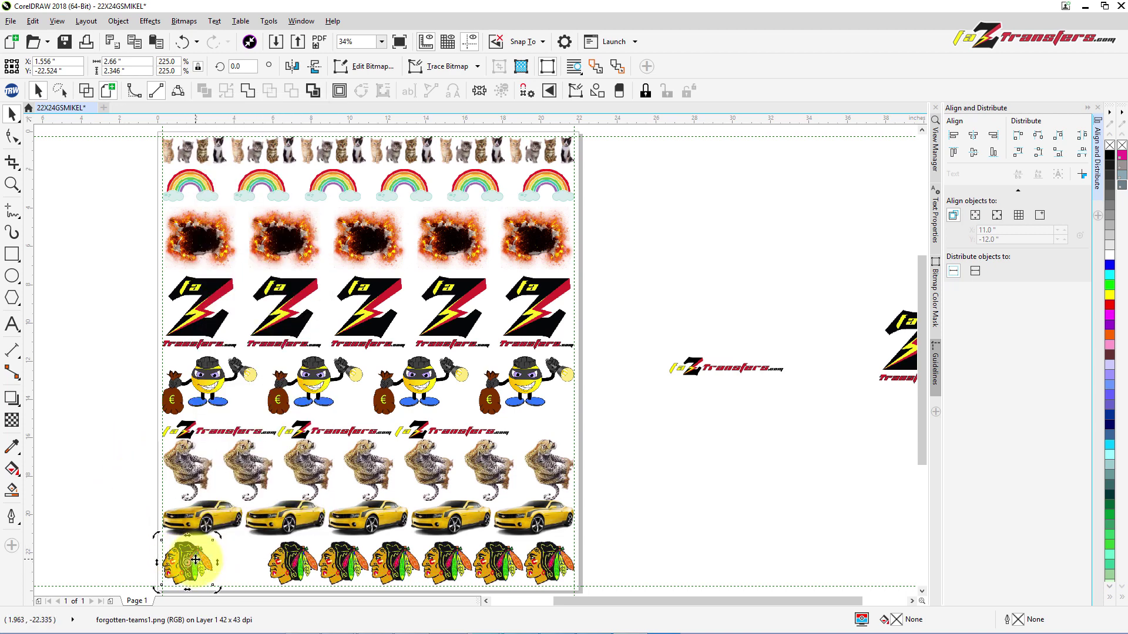
drag(200, 558, 257, 576)
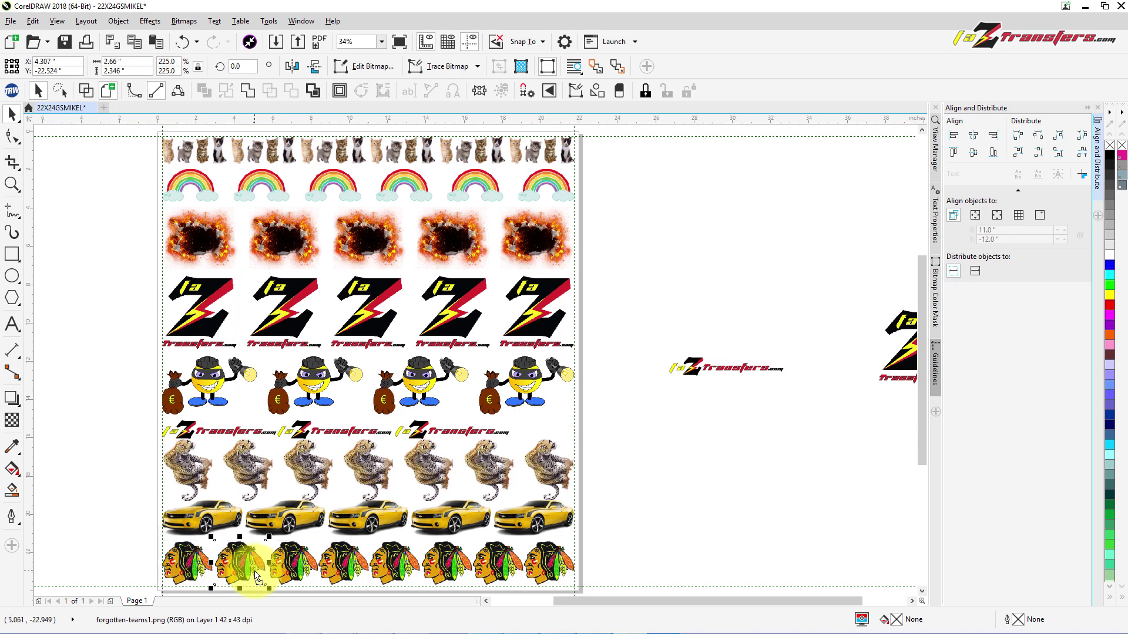
click(98, 545)
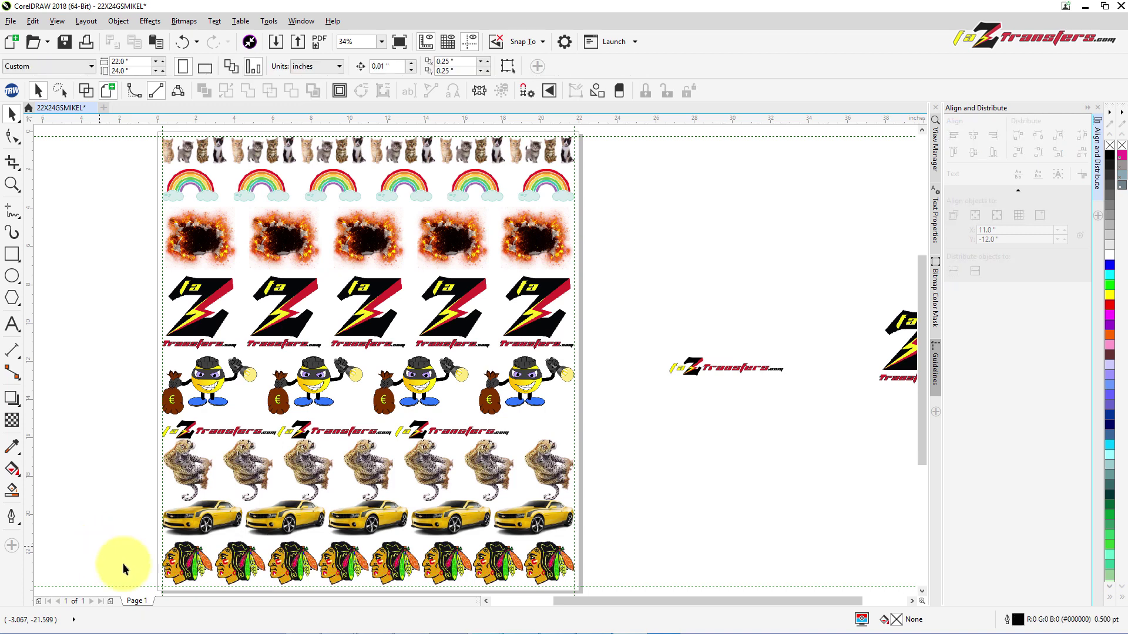
Distribute the eight head logos in the bottom row with equal horizontal spacing
drag(123, 531, 594, 518)
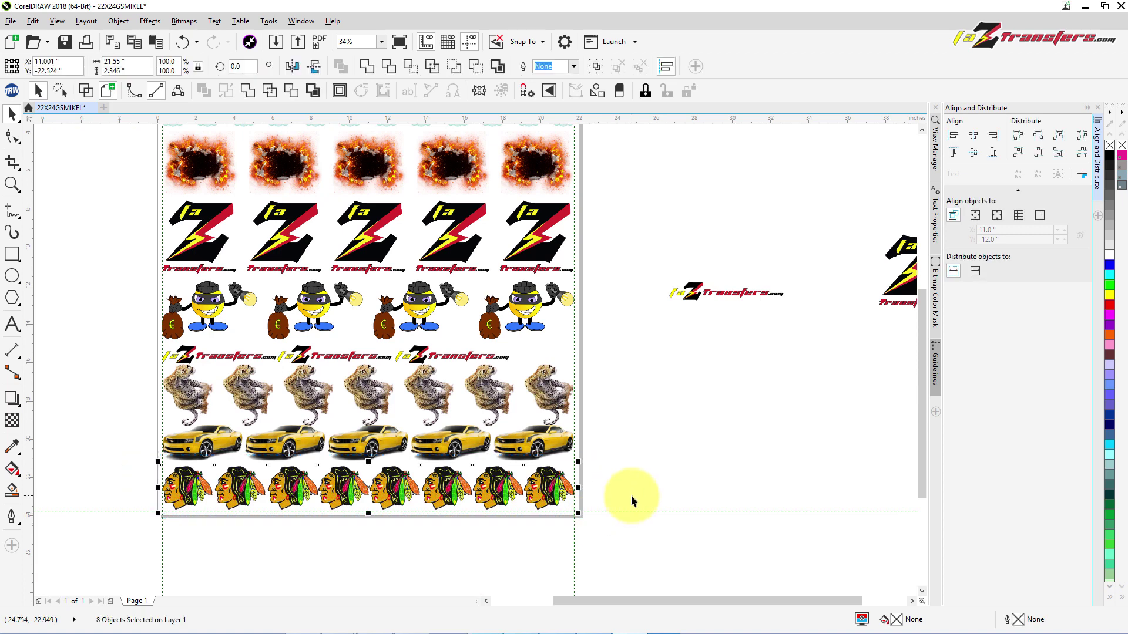
click(1082, 135)
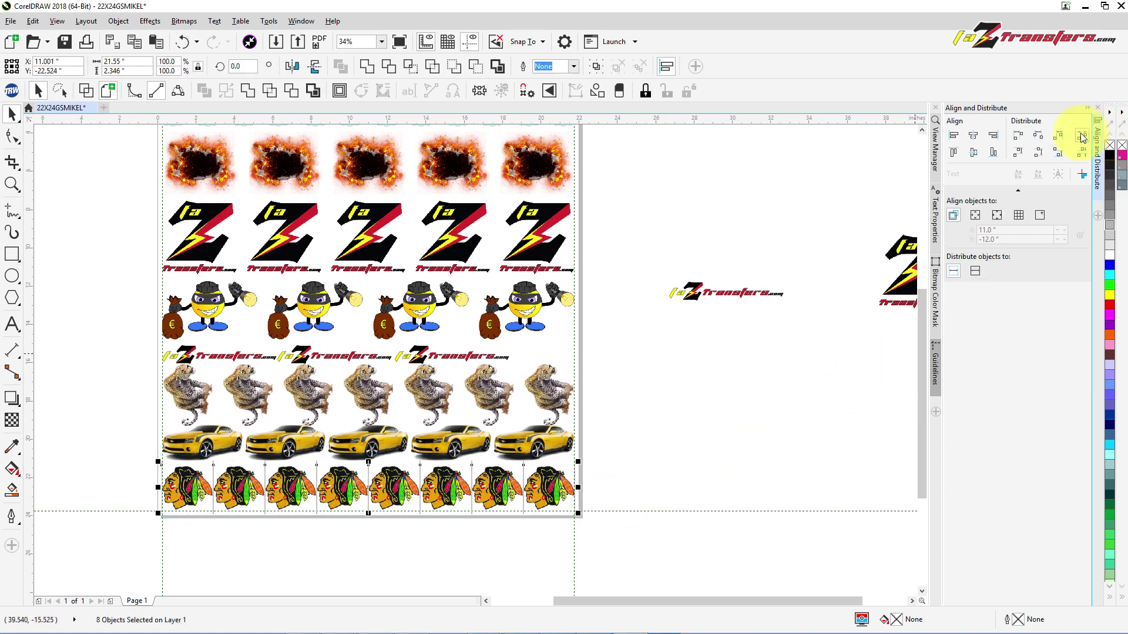
click(760, 378)
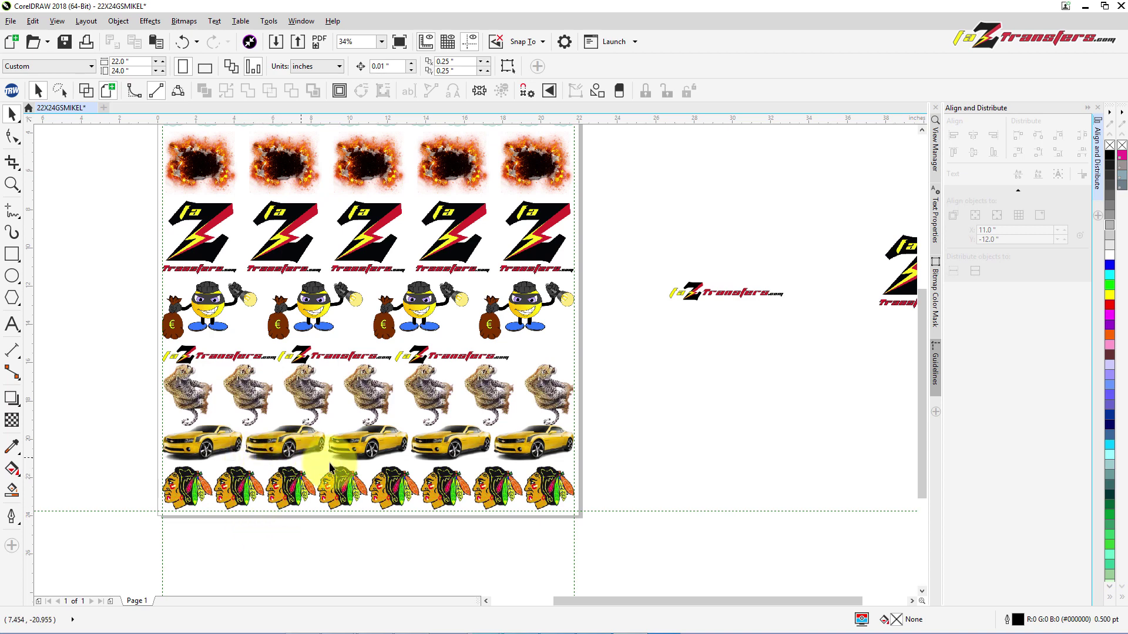
Group the six kitten images in the first row of the sheet
scroll(373, 364, up, 2)
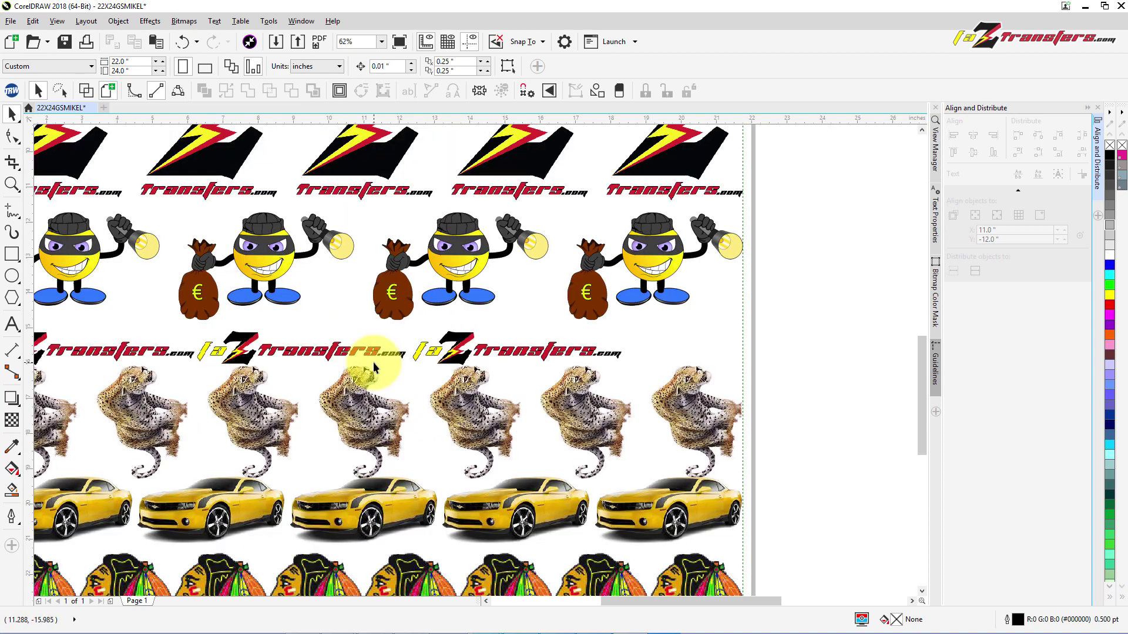
scroll(372, 363, down, 3)
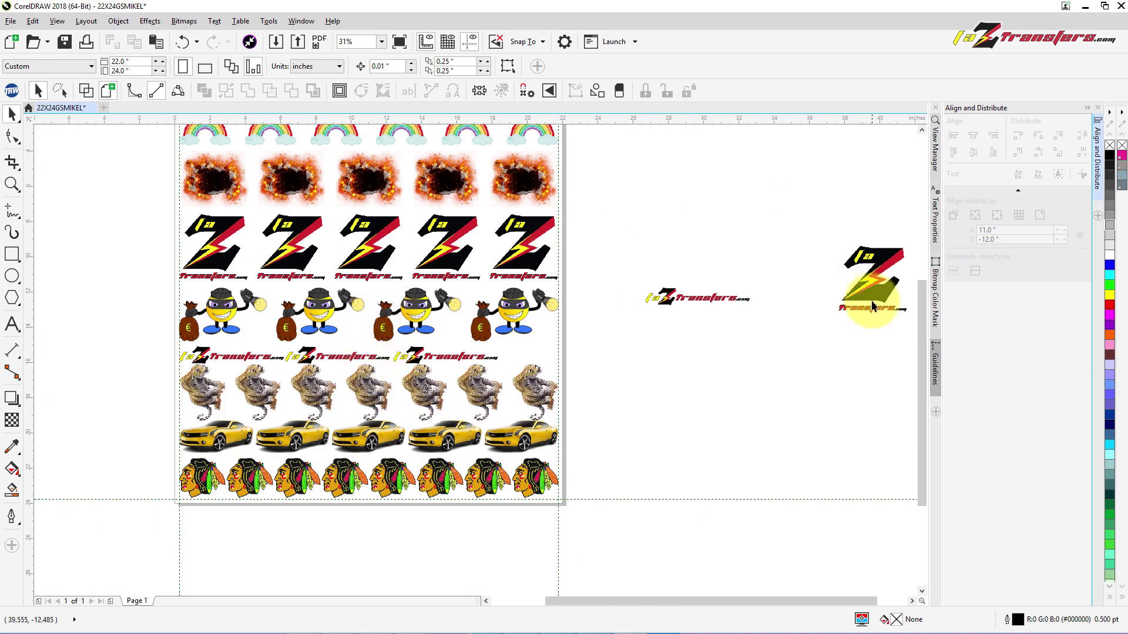
drag(921, 308, 899, 246)
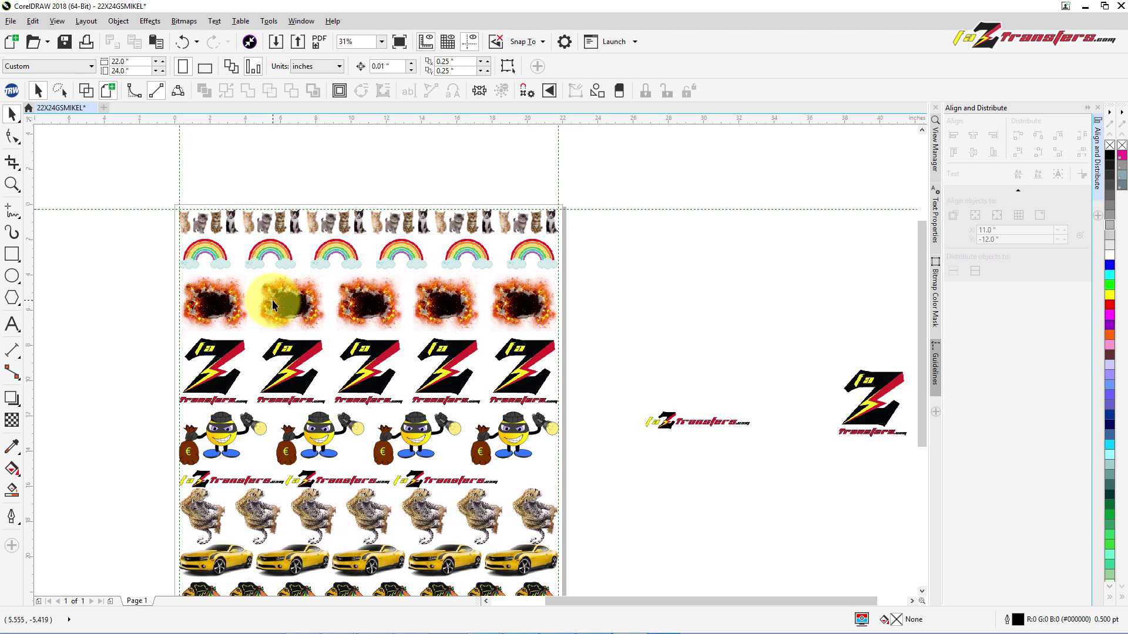
drag(141, 175, 577, 254)
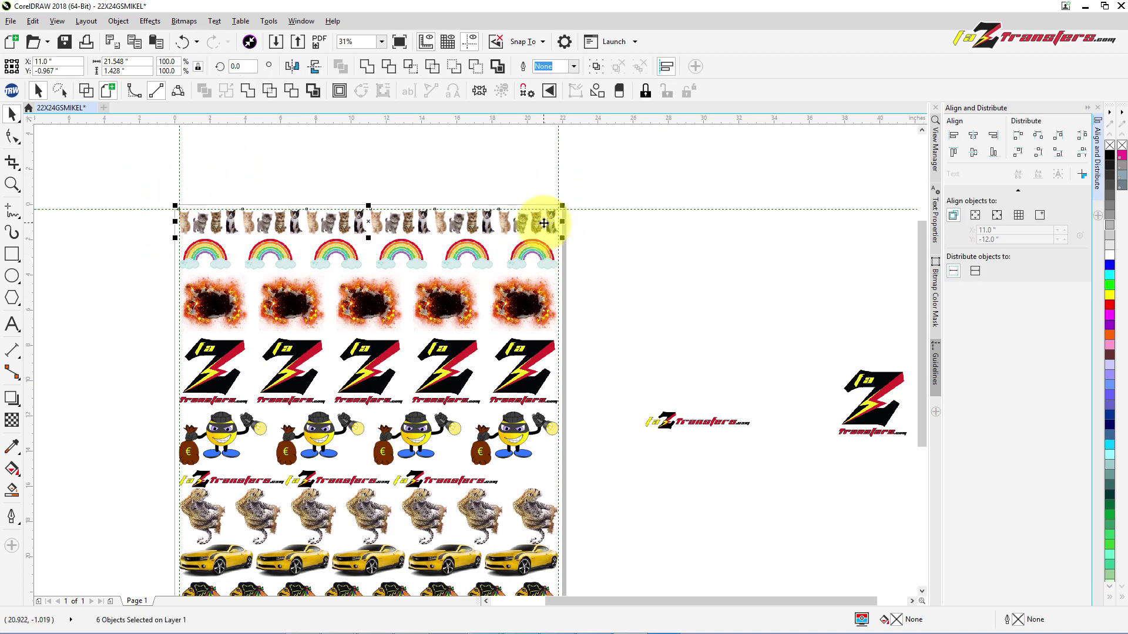
right_click(544, 224)
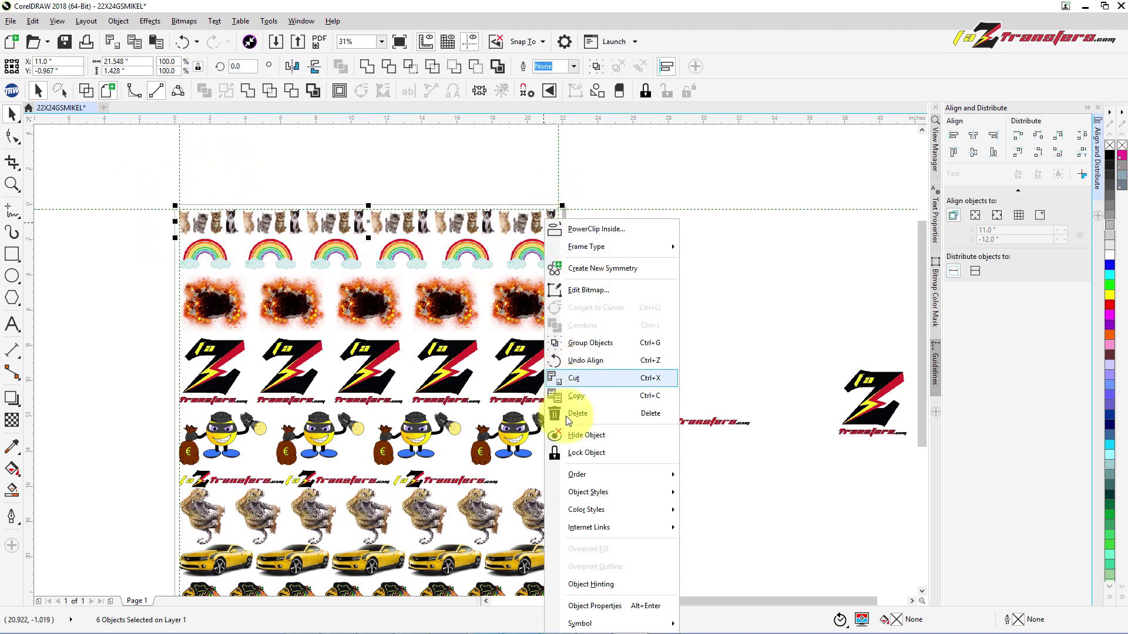
mouse_move(585, 474)
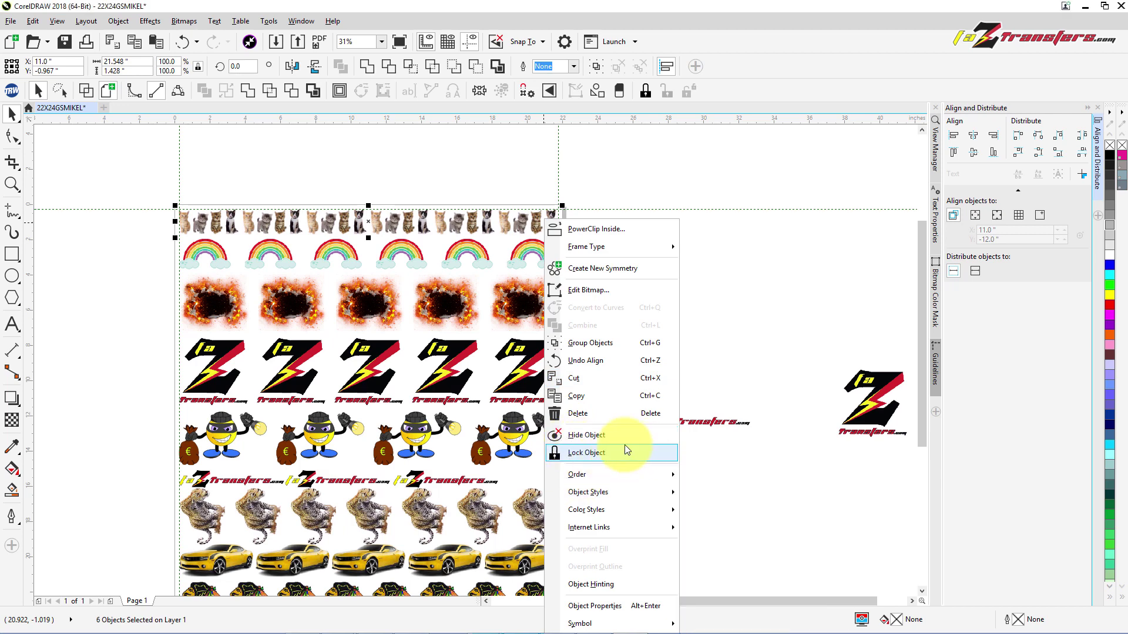
click(602, 341)
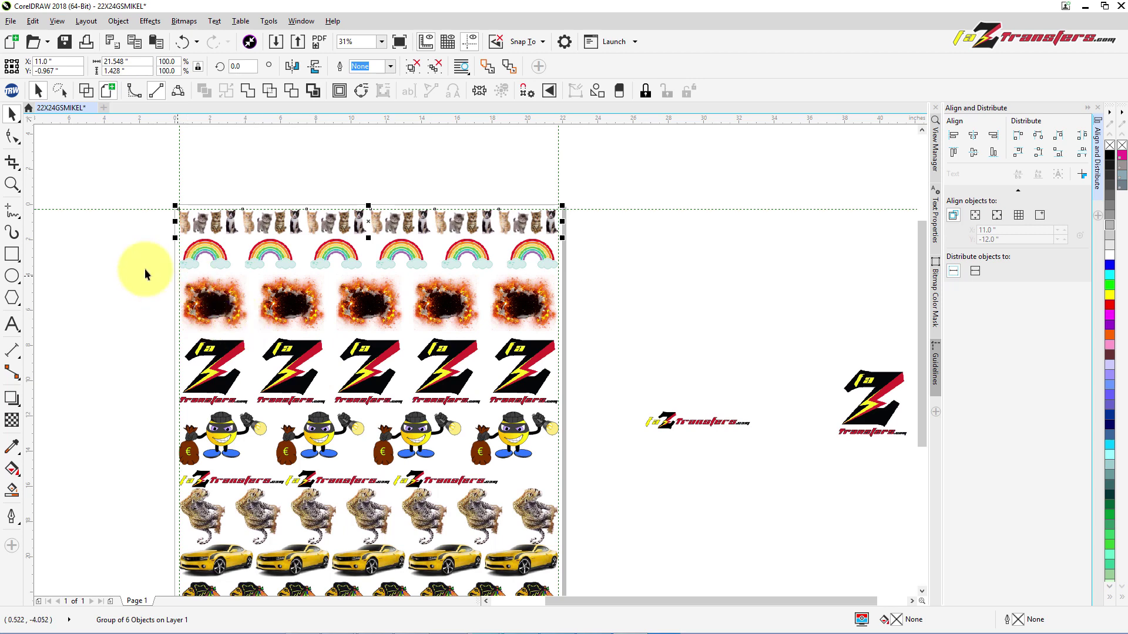
Group the six rainbow images in the second row
drag(134, 224, 595, 287)
right_click(545, 253)
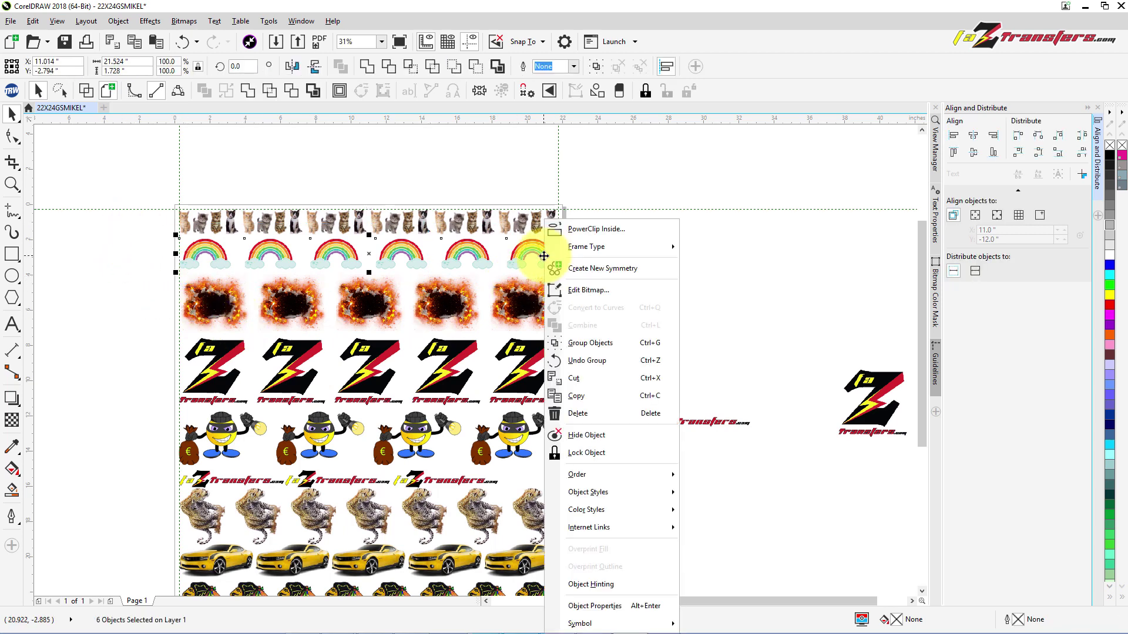
click(579, 343)
click(128, 283)
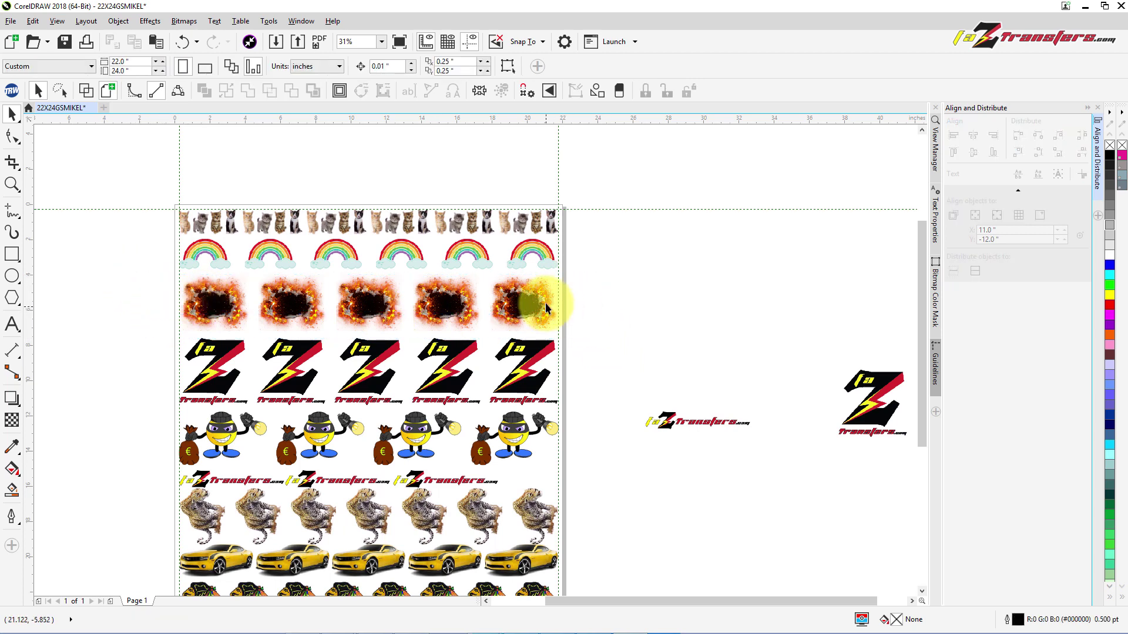
Group the five fiery explosion images in the third row
drag(167, 251, 590, 335)
right_click(518, 302)
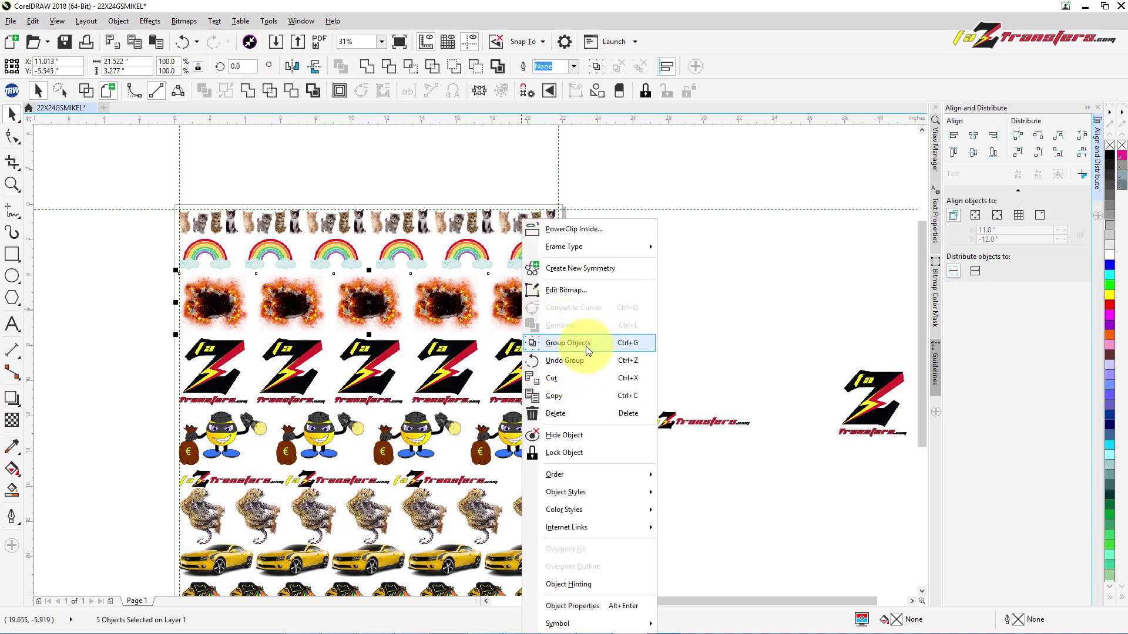
click(585, 346)
click(135, 344)
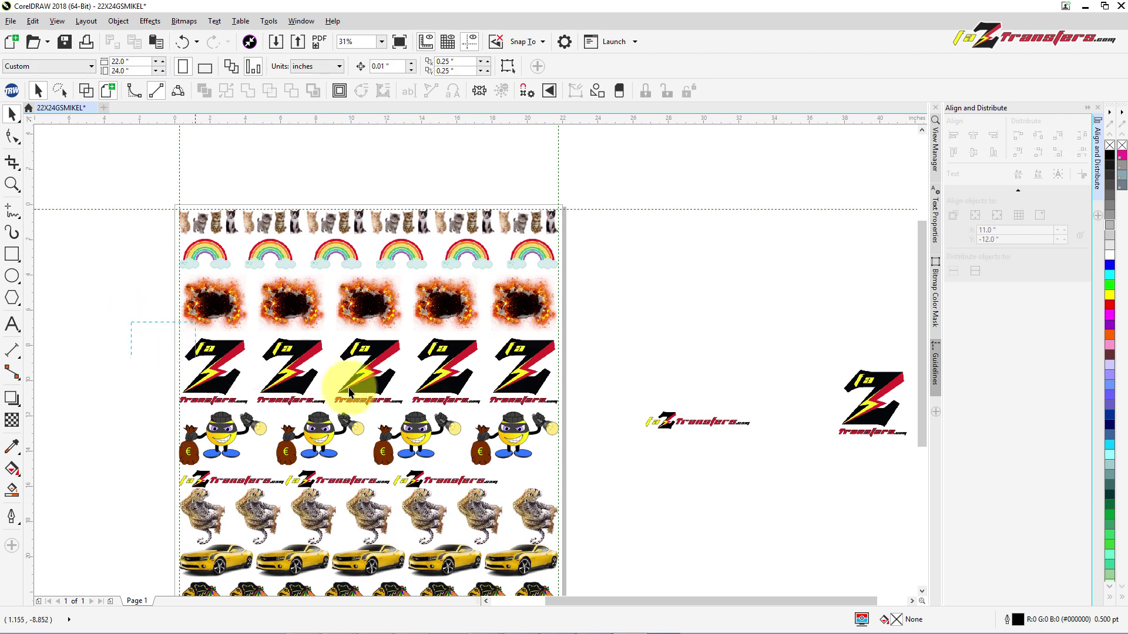
Group the five large Z logos in the fourth row
drag(349, 393, 587, 396)
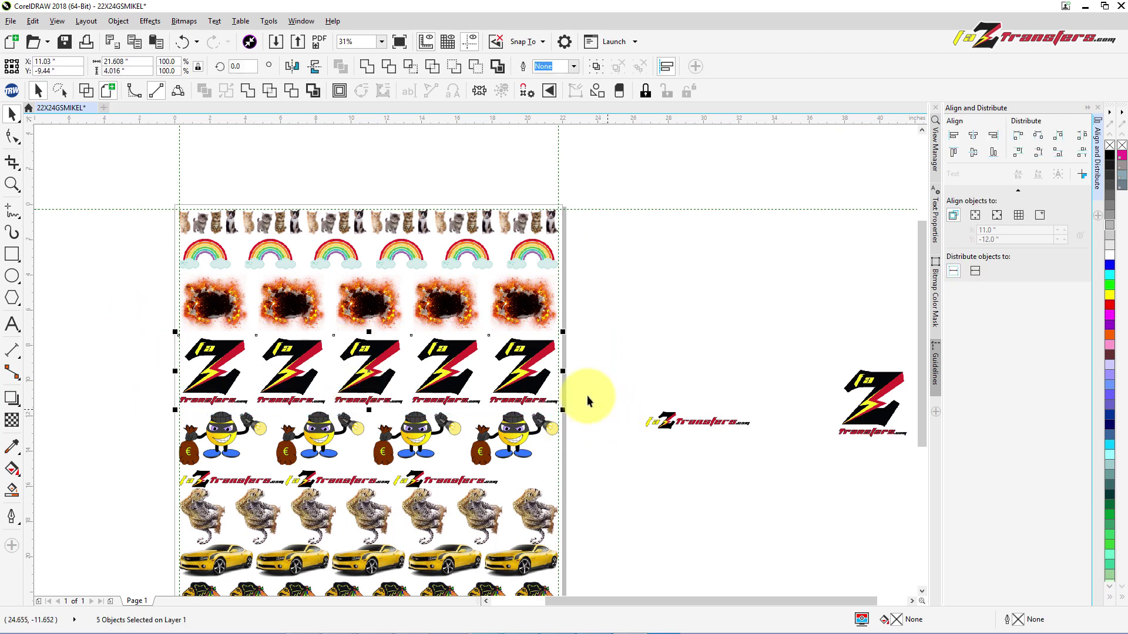
right_click(553, 360)
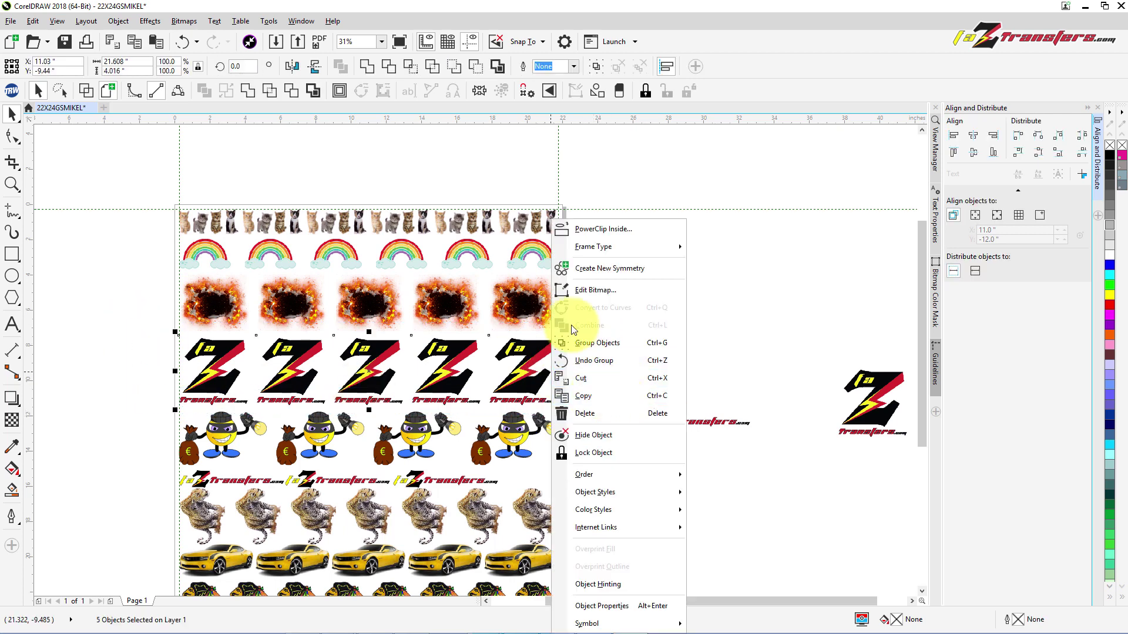
click(595, 343)
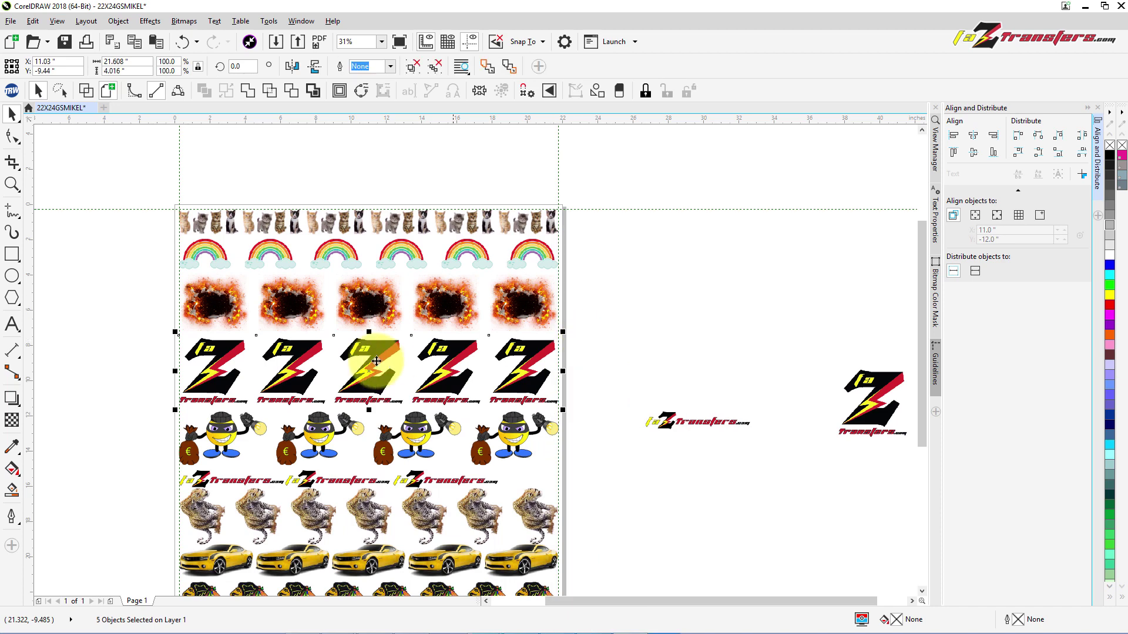
click(139, 410)
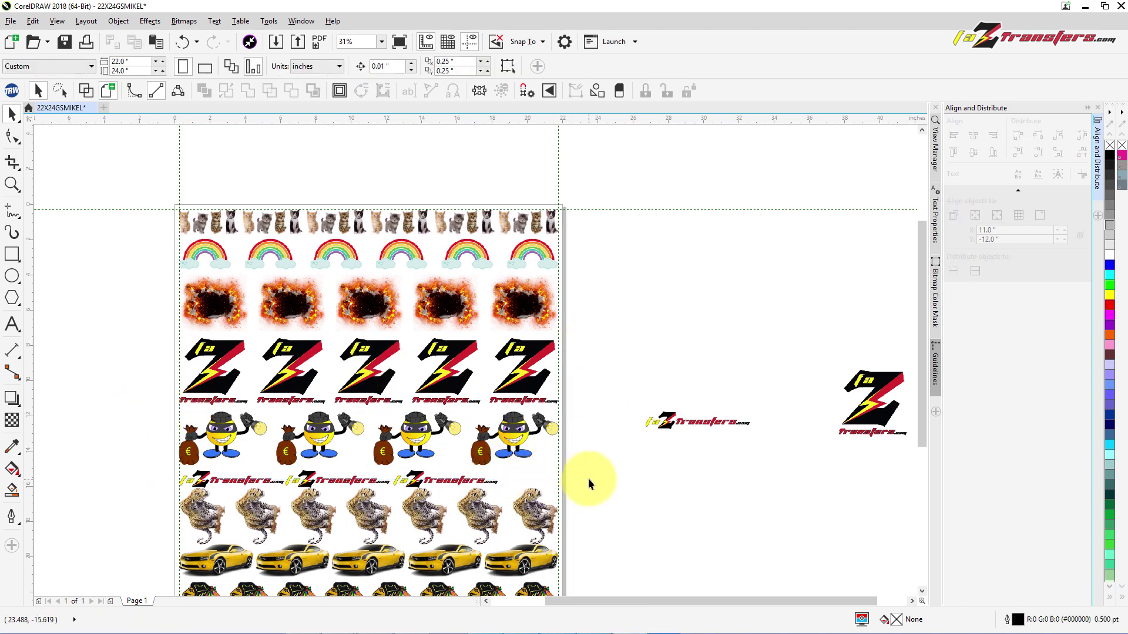
Group the four masked robber characters in the fifth row
drag(249, 472, 588, 474)
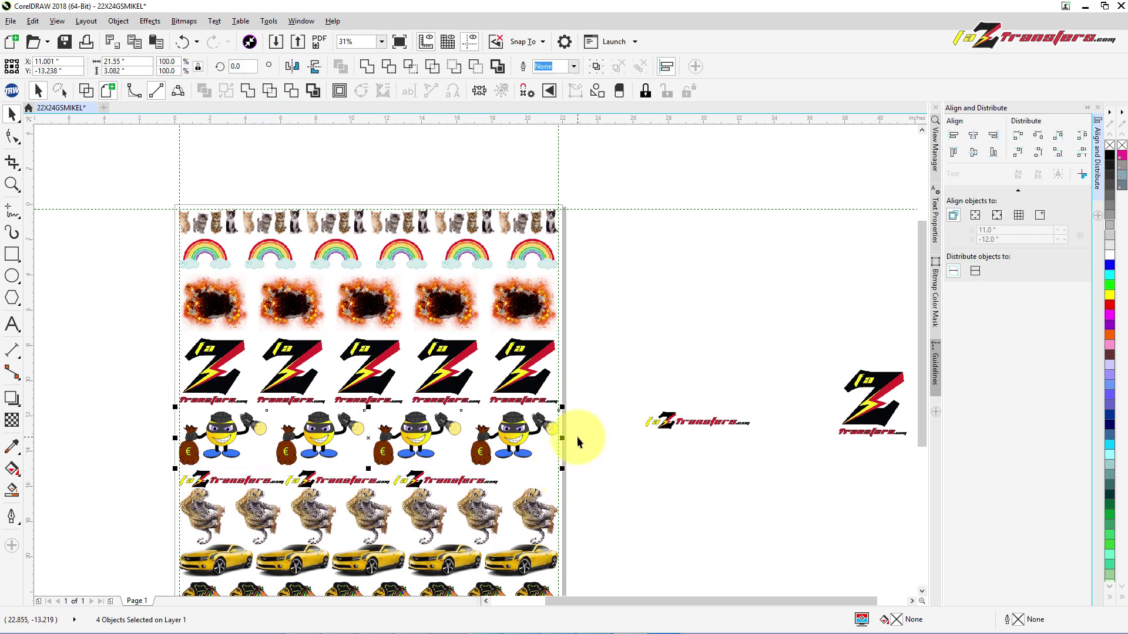
right_click(542, 431)
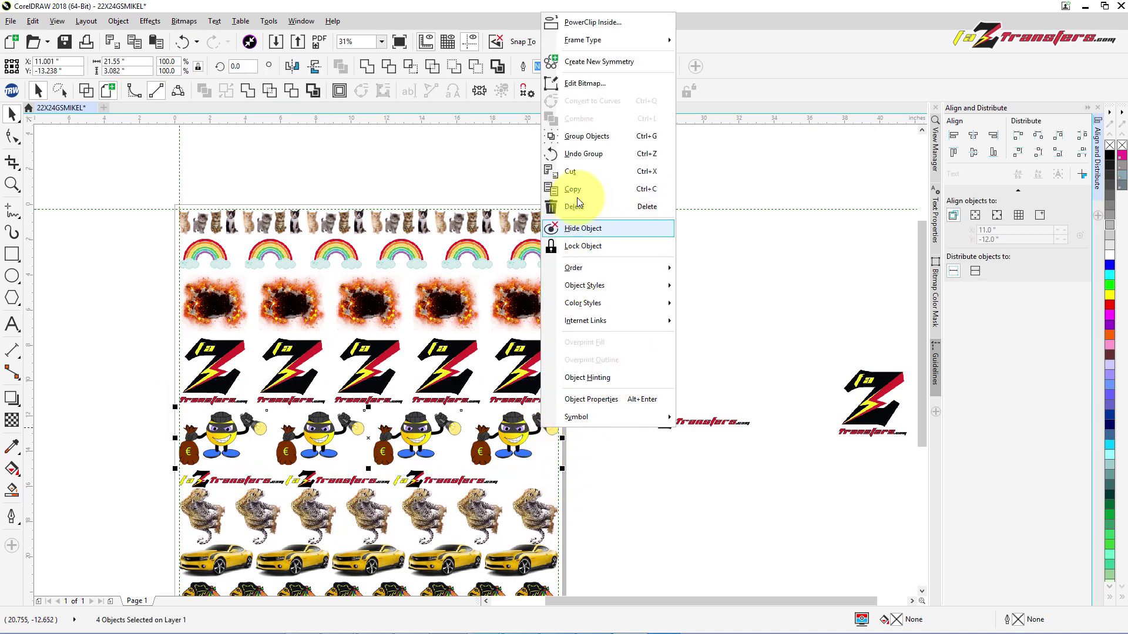
click(571, 139)
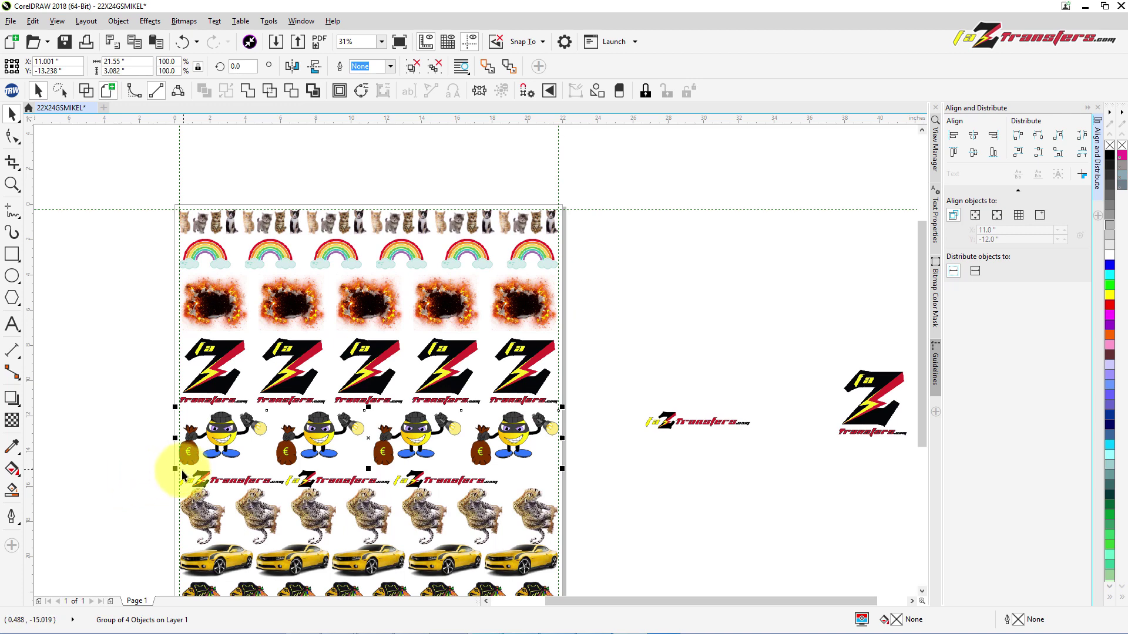
Group the three small FAZTransfers logos in the sixth row
drag(135, 445, 537, 510)
right_click(486, 478)
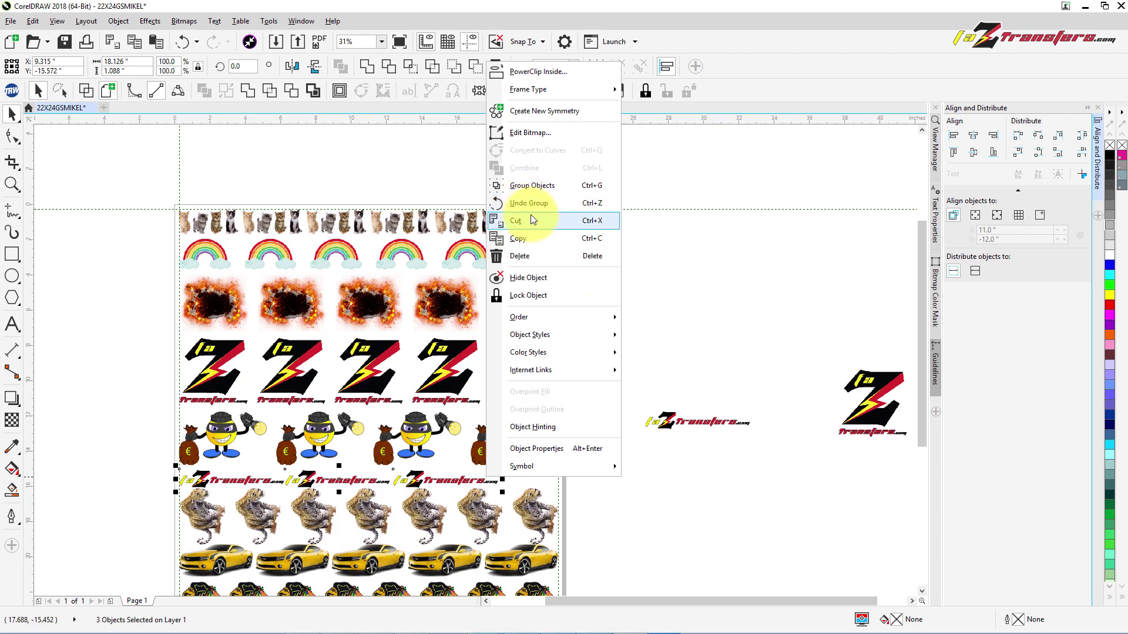
click(537, 191)
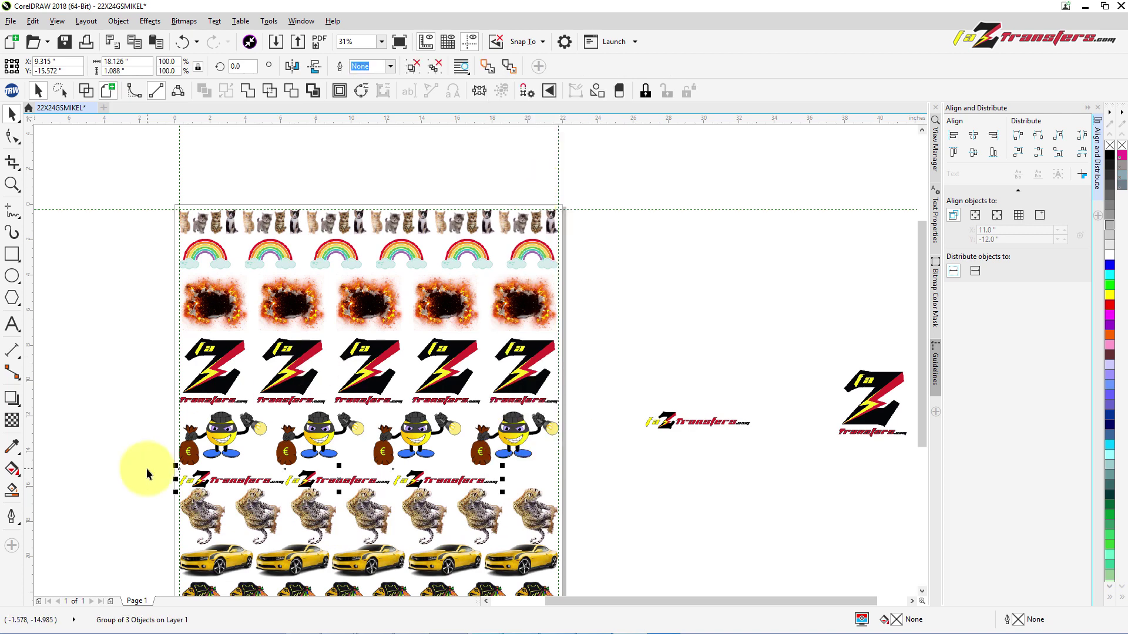
Check whether the leopard row and the yellow car row are already grouped
drag(138, 476, 580, 558)
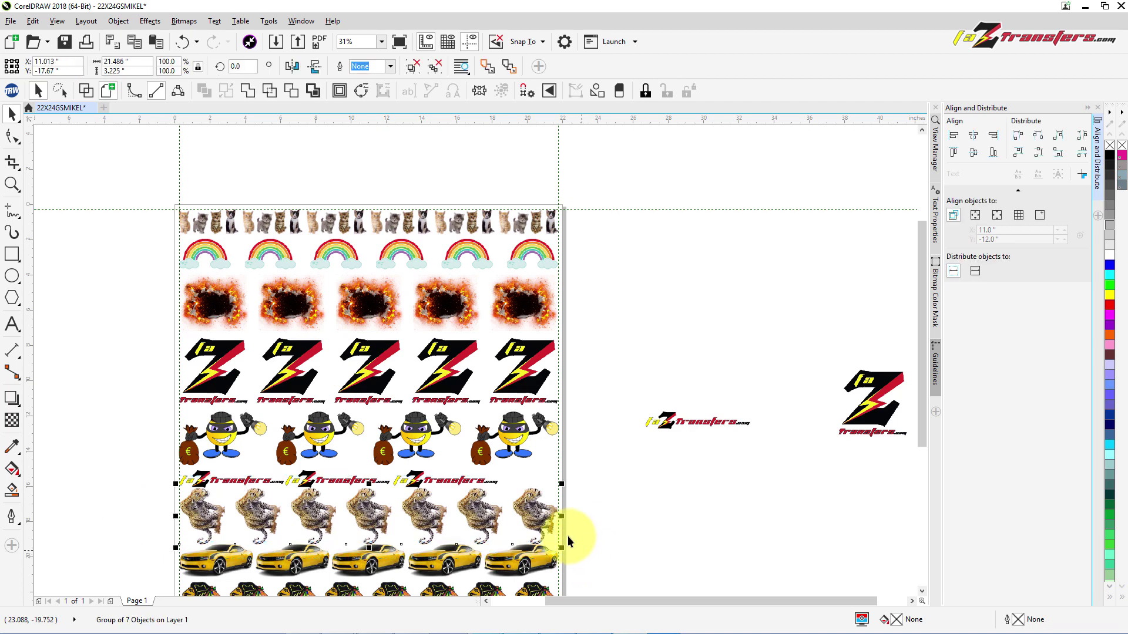
right_click(547, 516)
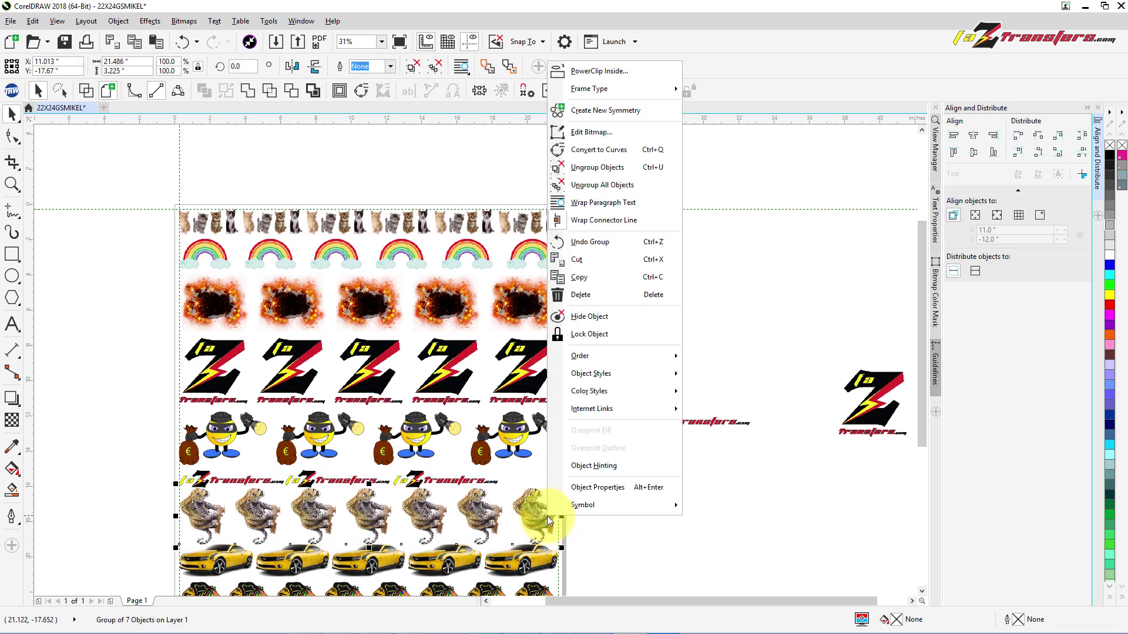
click(114, 473)
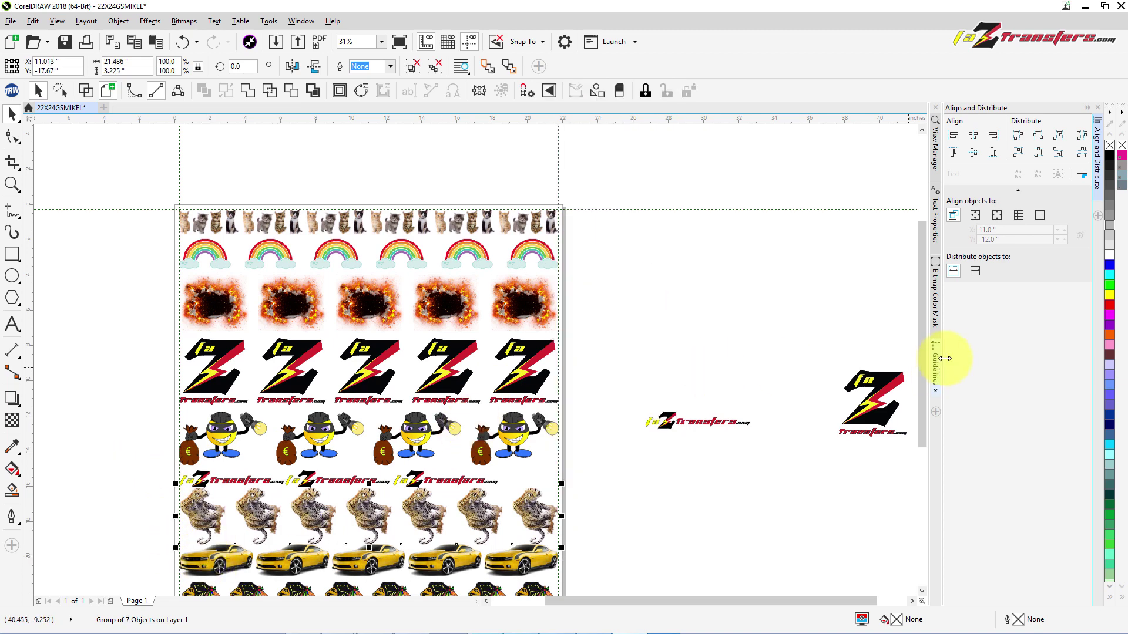
drag(922, 339, 923, 377)
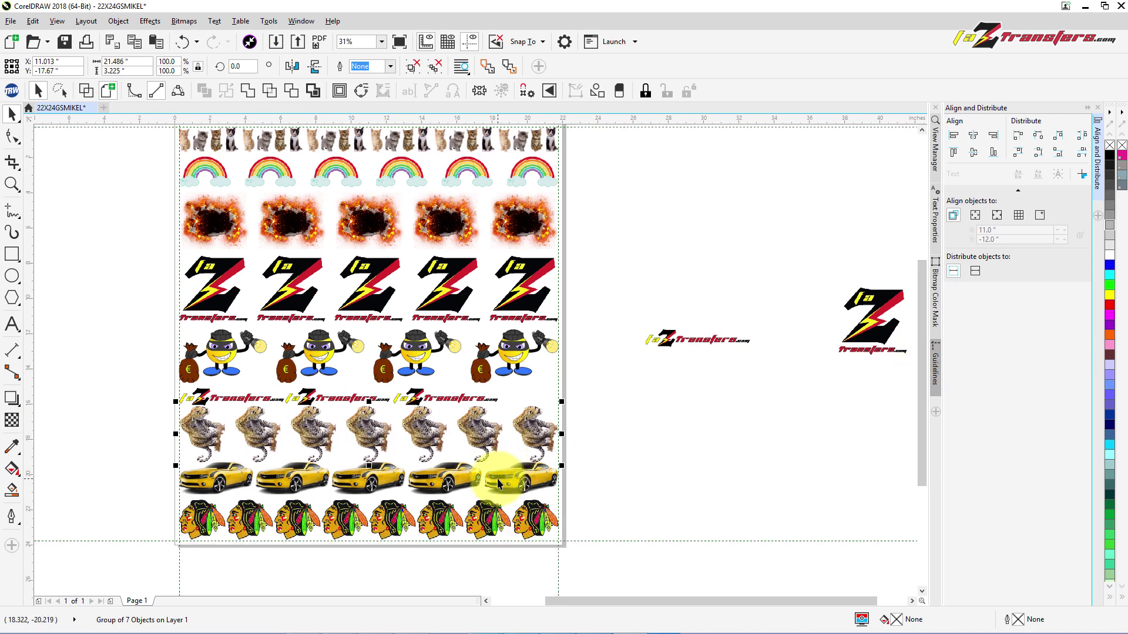
click(498, 480)
Group the eight feathered head images in the bottom row
click(438, 520)
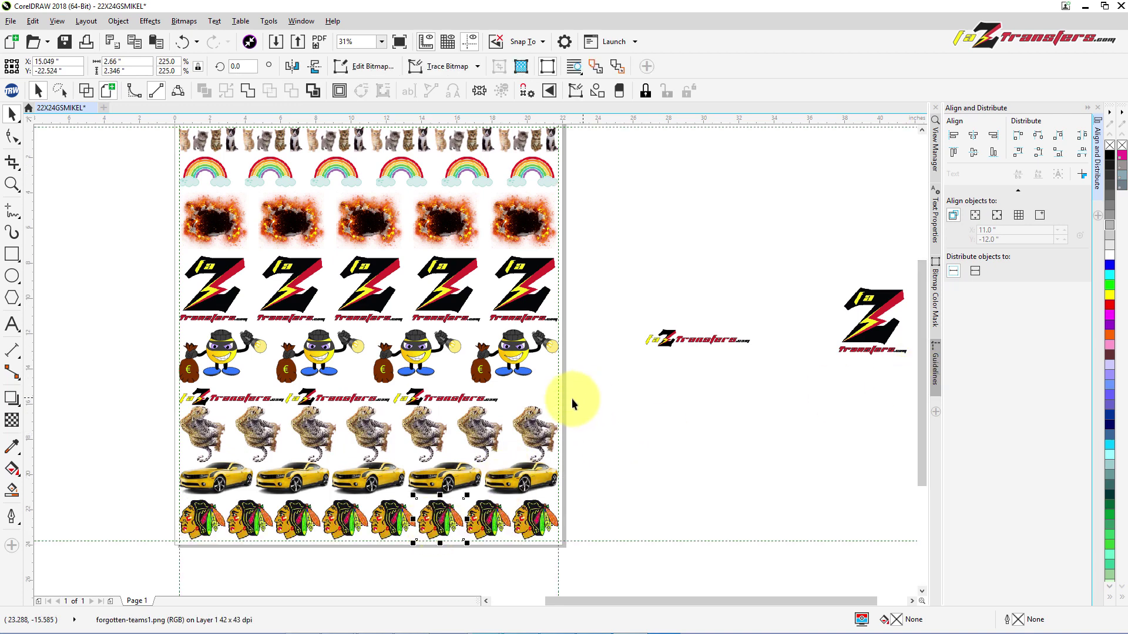
drag(438, 520, 200, 520)
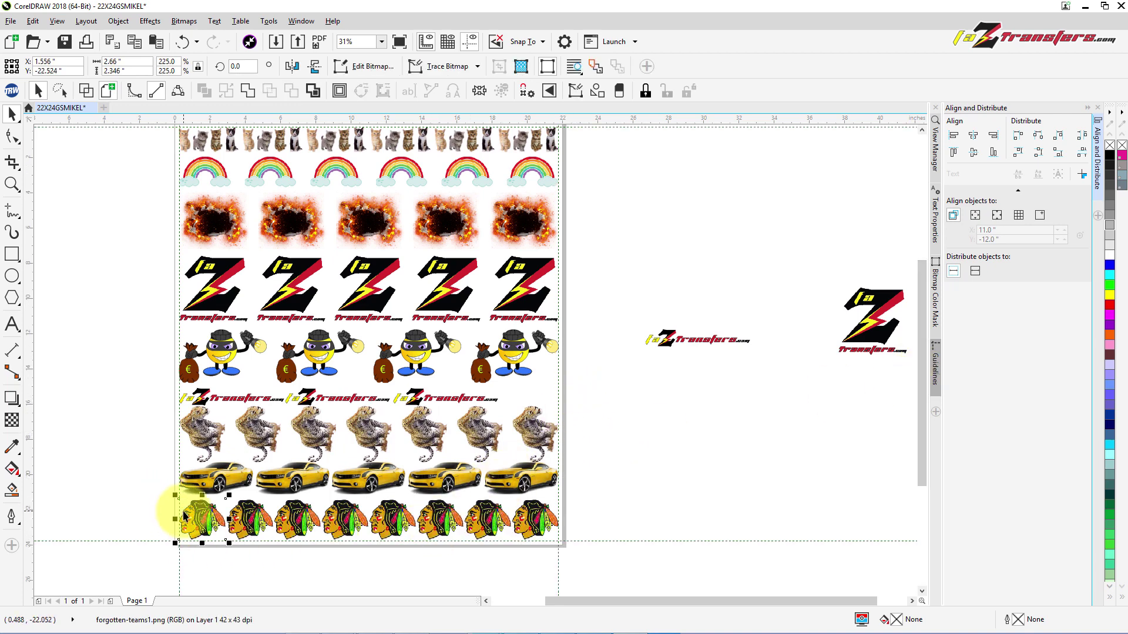
click(145, 492)
drag(143, 480, 353, 577)
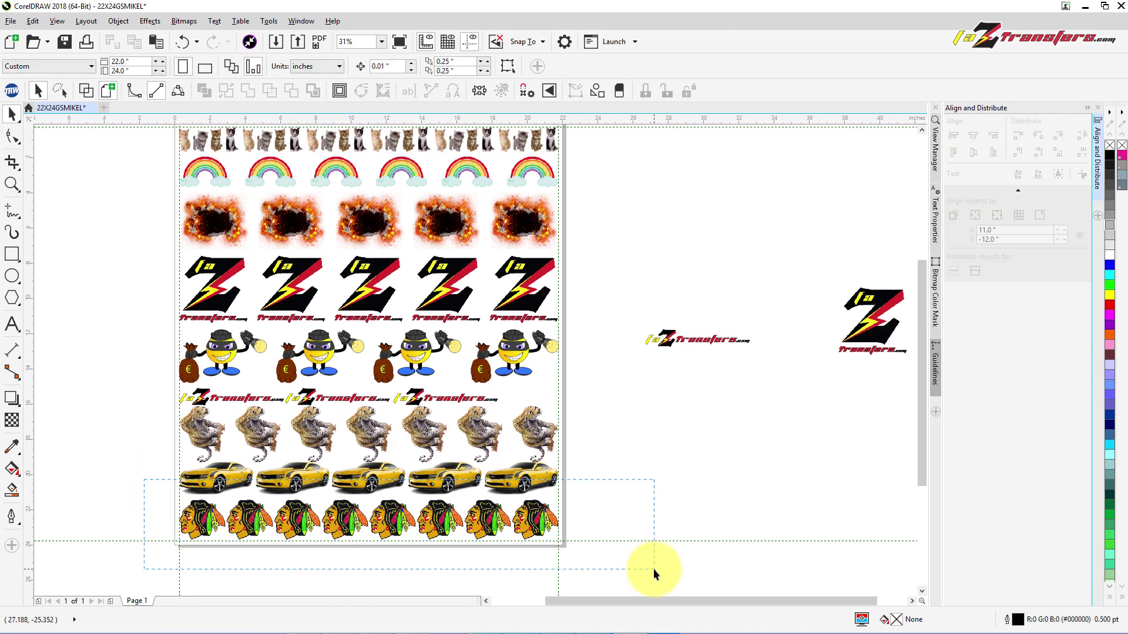
drag(629, 556, 628, 556)
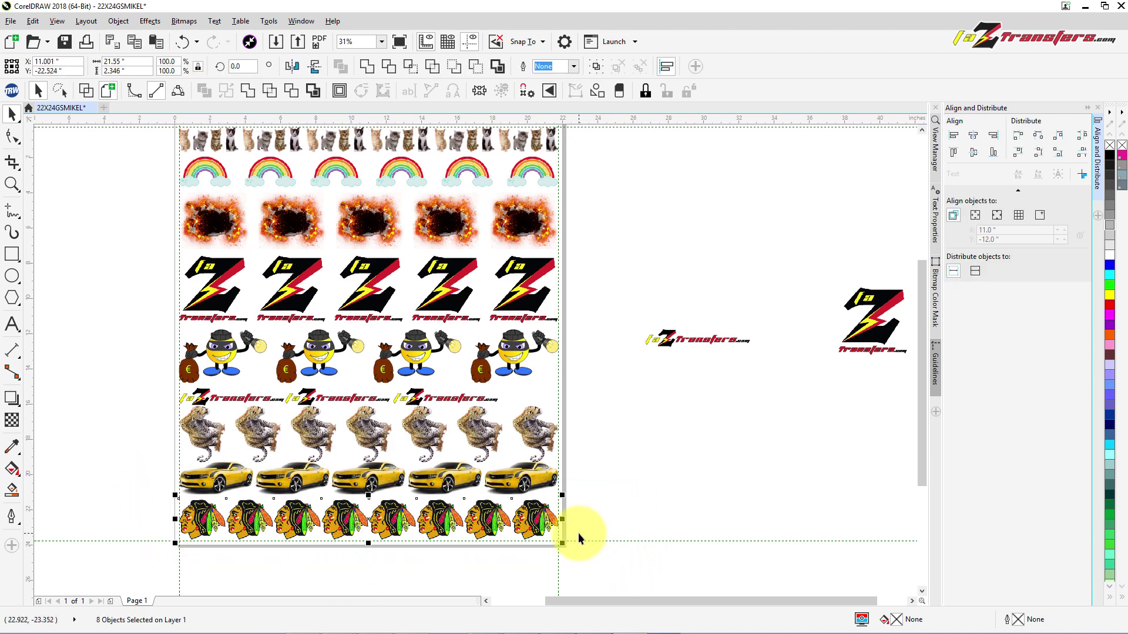
right_click(544, 503)
click(577, 228)
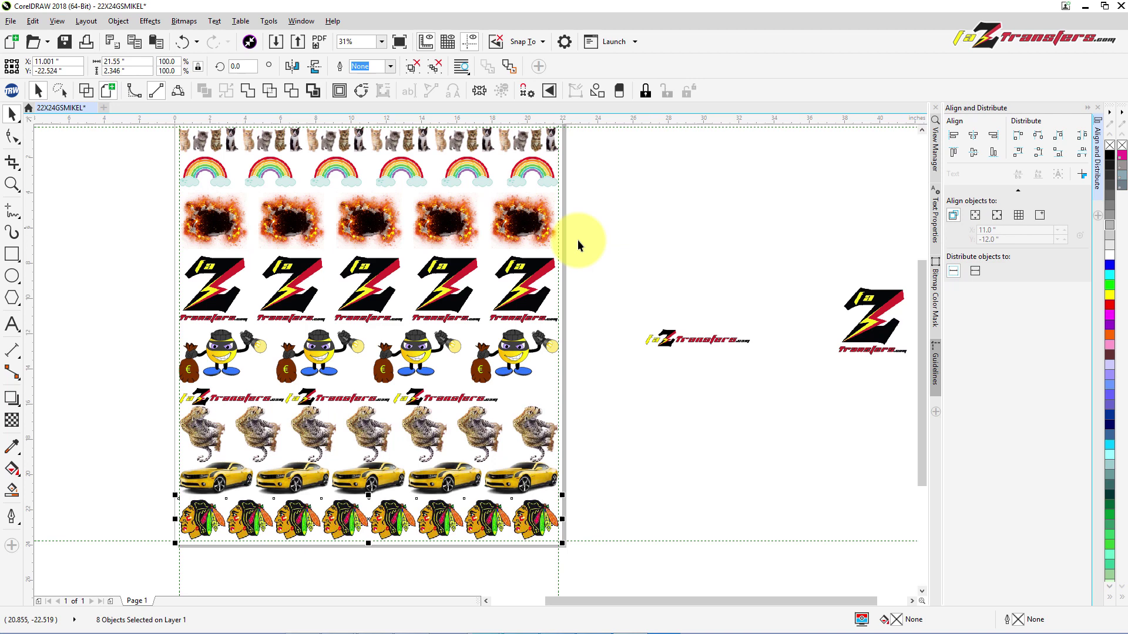
click(632, 443)
Check the grouping of the car, small logo, large Z logo, explosion and rainbow rows
click(496, 486)
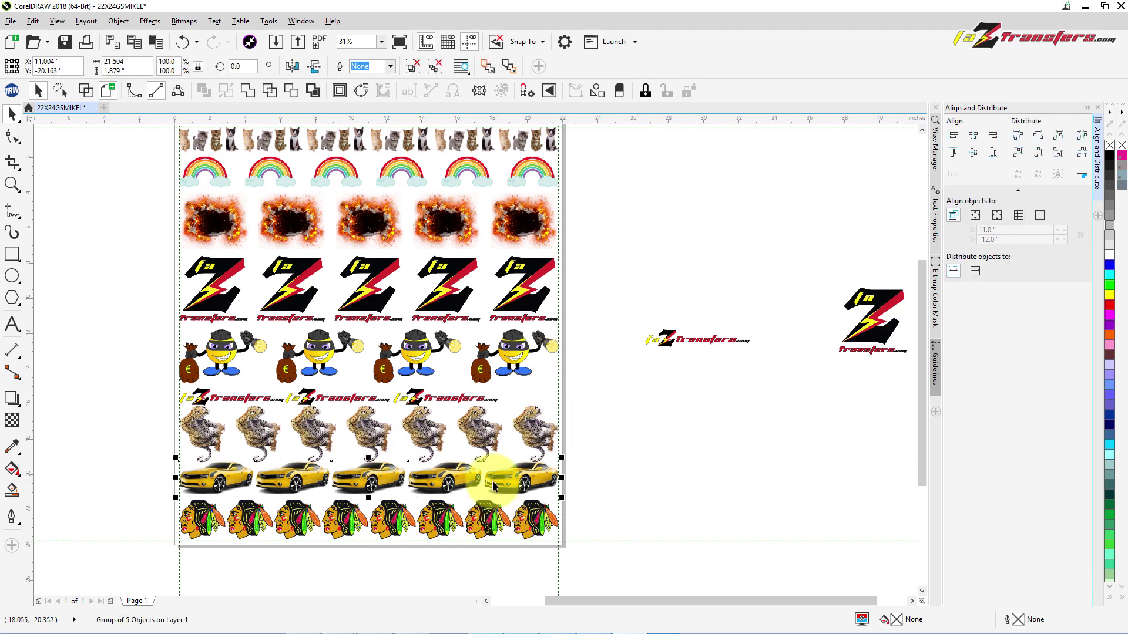
click(419, 369)
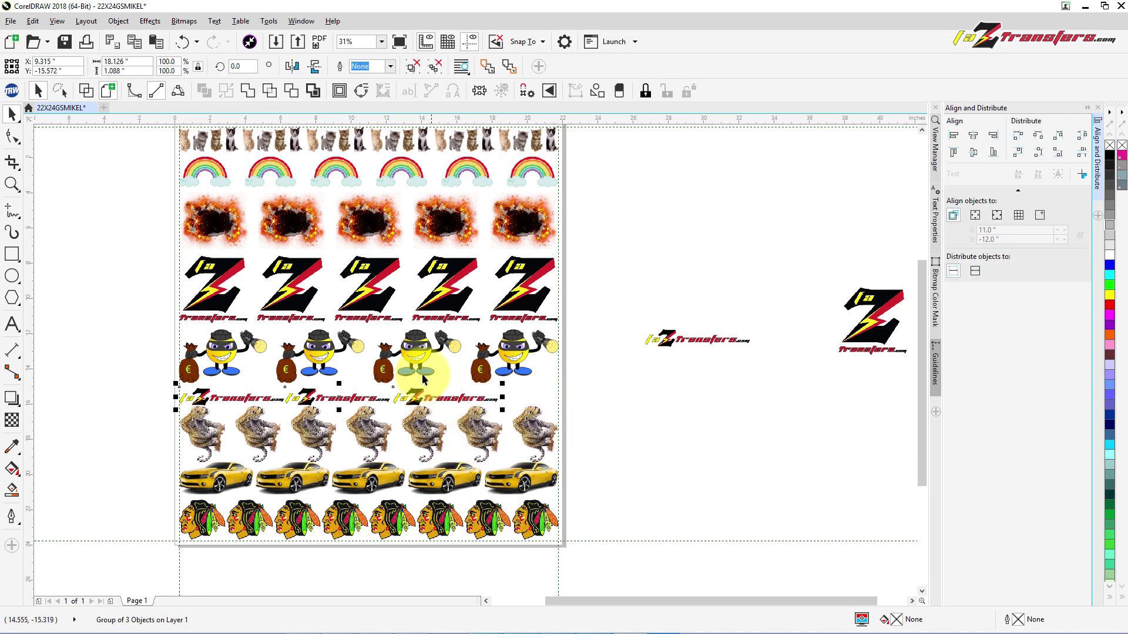
click(376, 285)
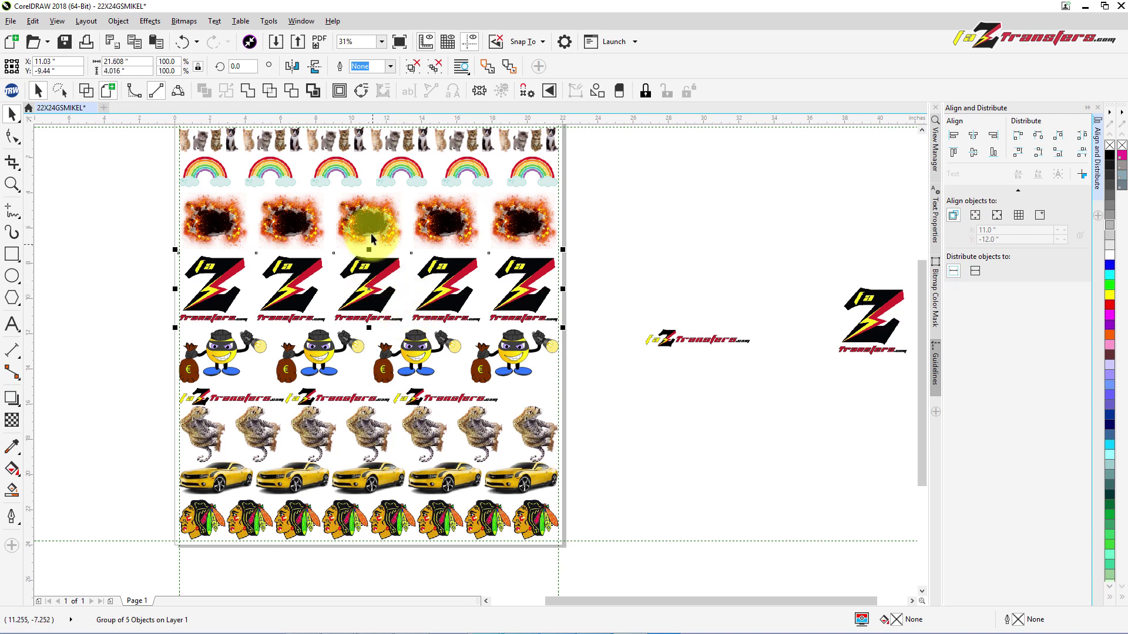
click(381, 202)
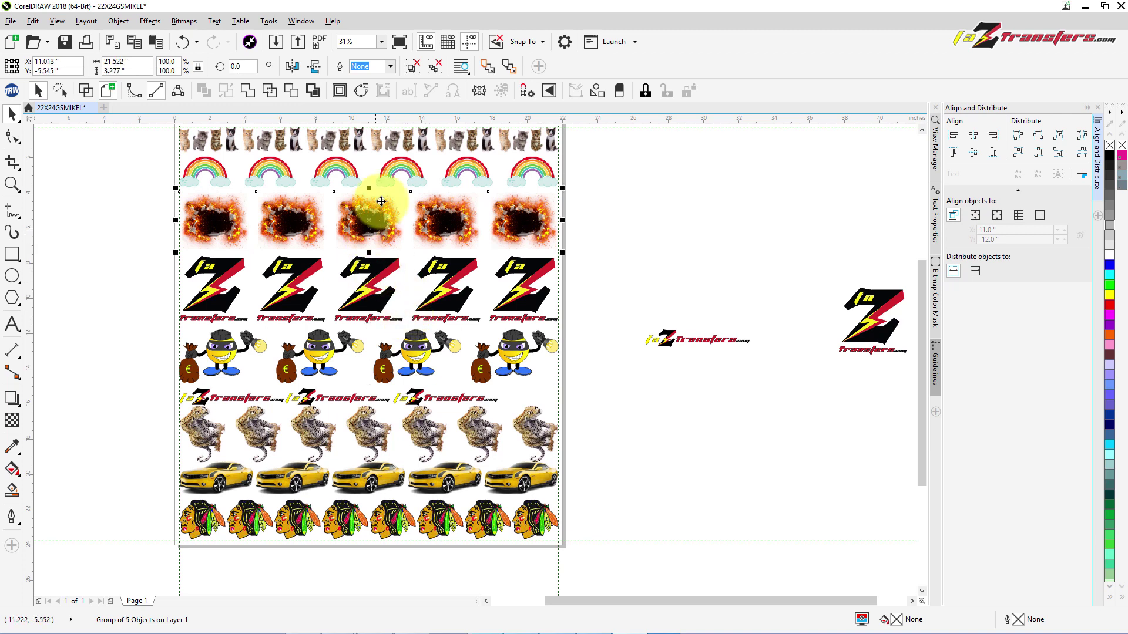
click(520, 157)
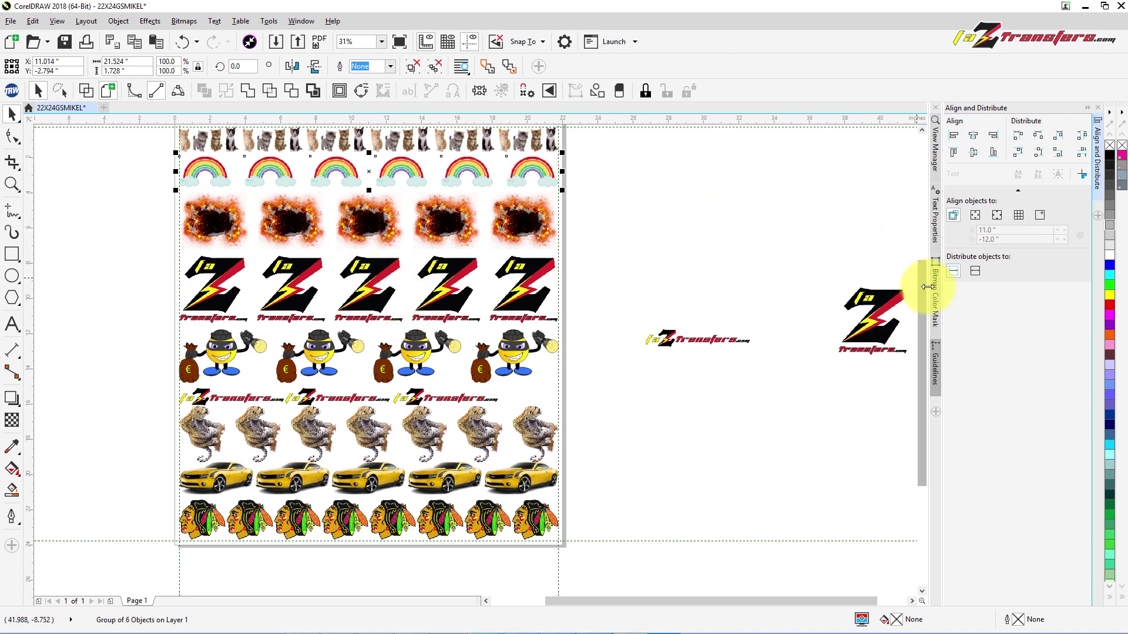
Distribute all nine grouped rows with equal vertical spacing between them
scroll(744, 236, up, 1)
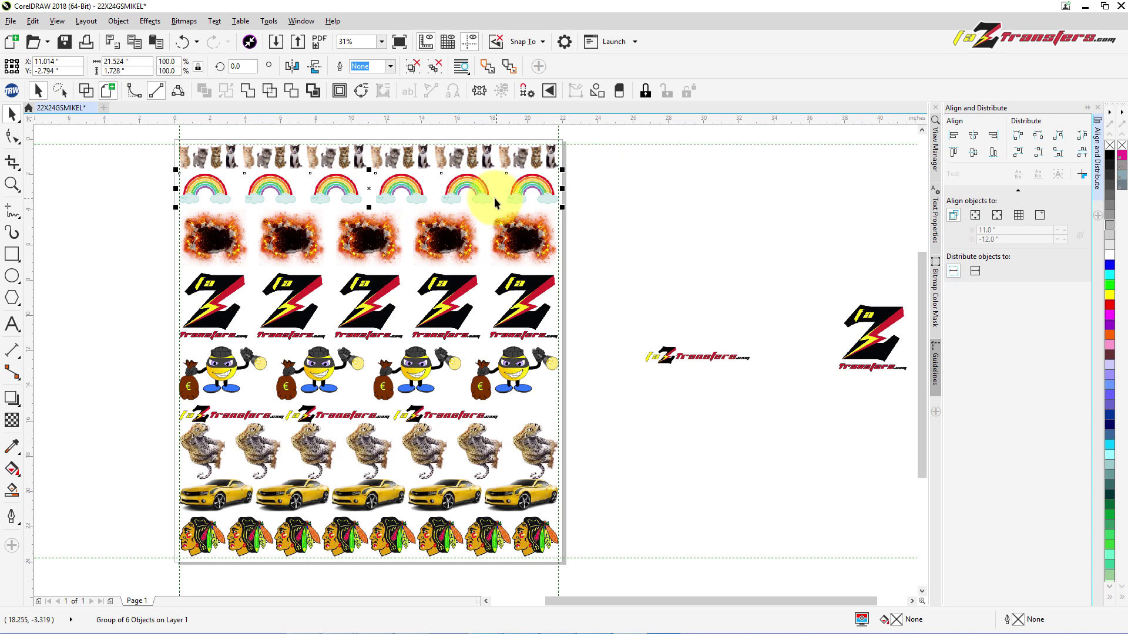
drag(162, 132, 620, 559)
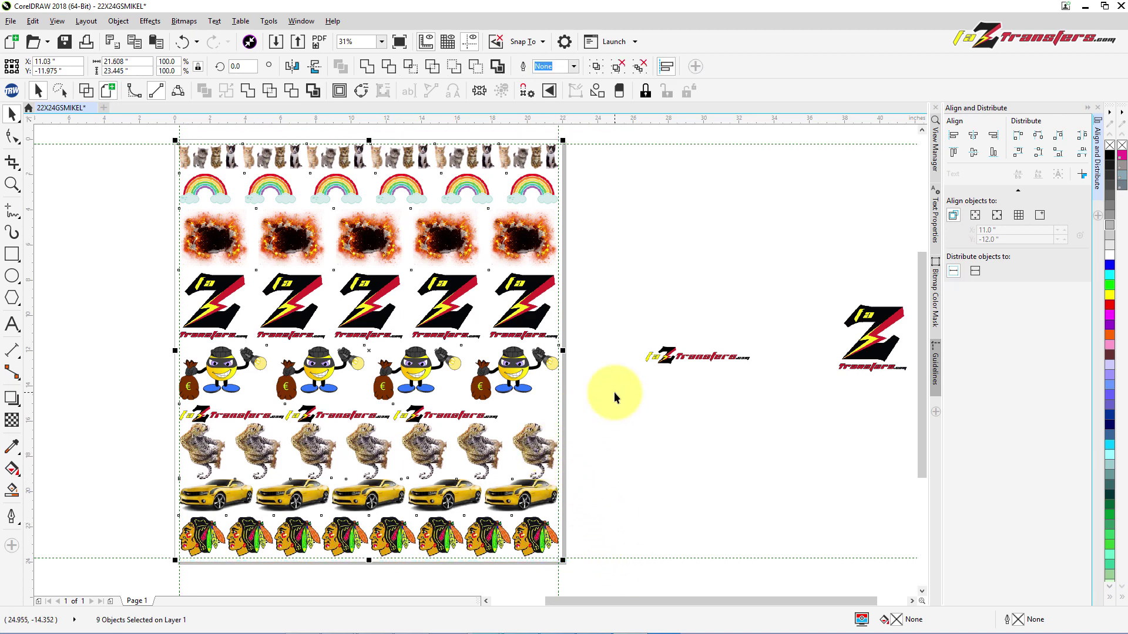
click(1082, 154)
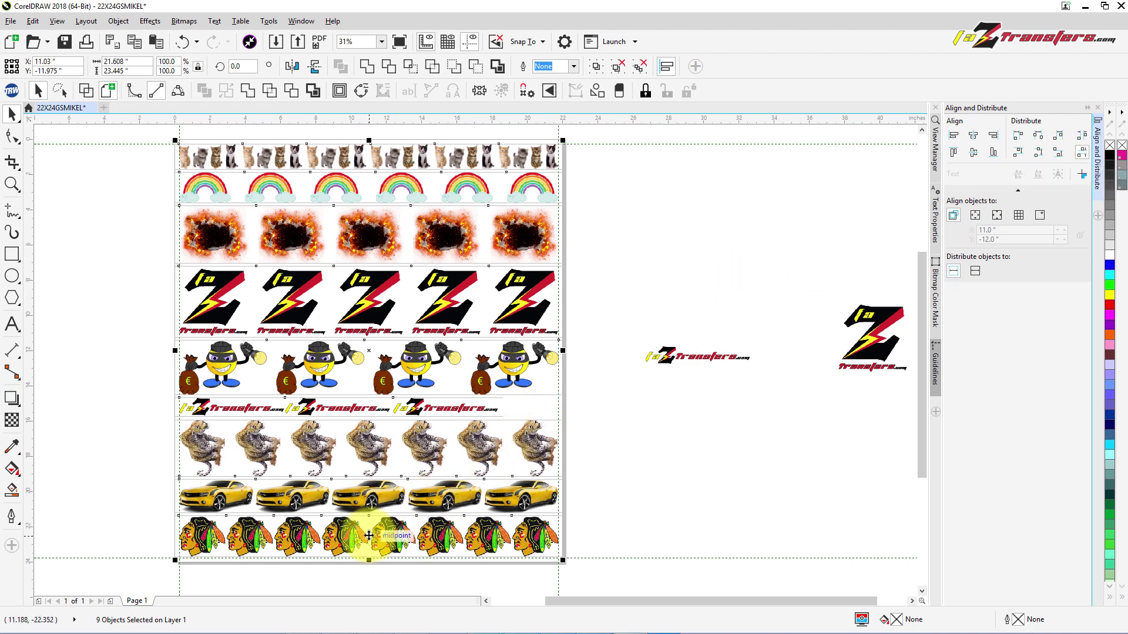
click(102, 290)
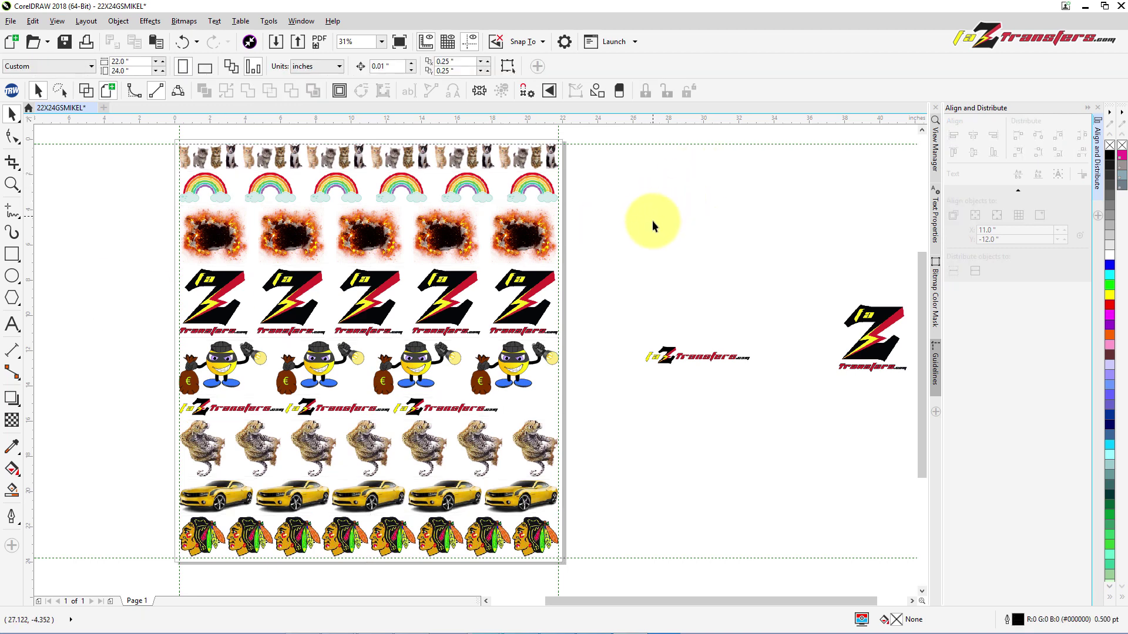
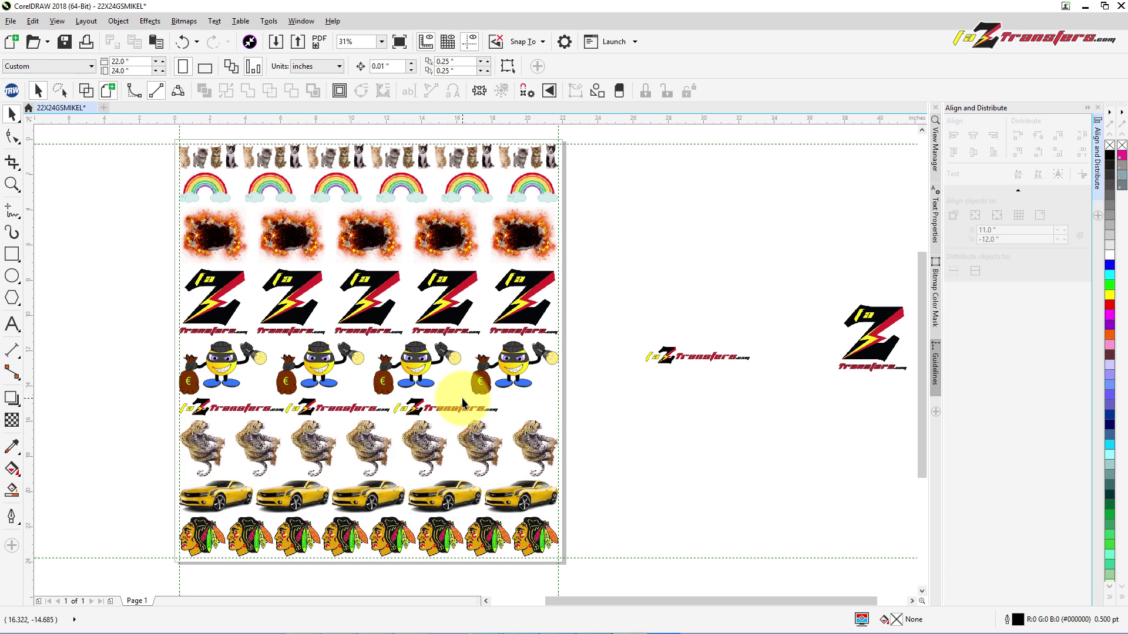
Ungroup the three small FAZTransfers logos in the sixth row
drag(919, 345, 863, 334)
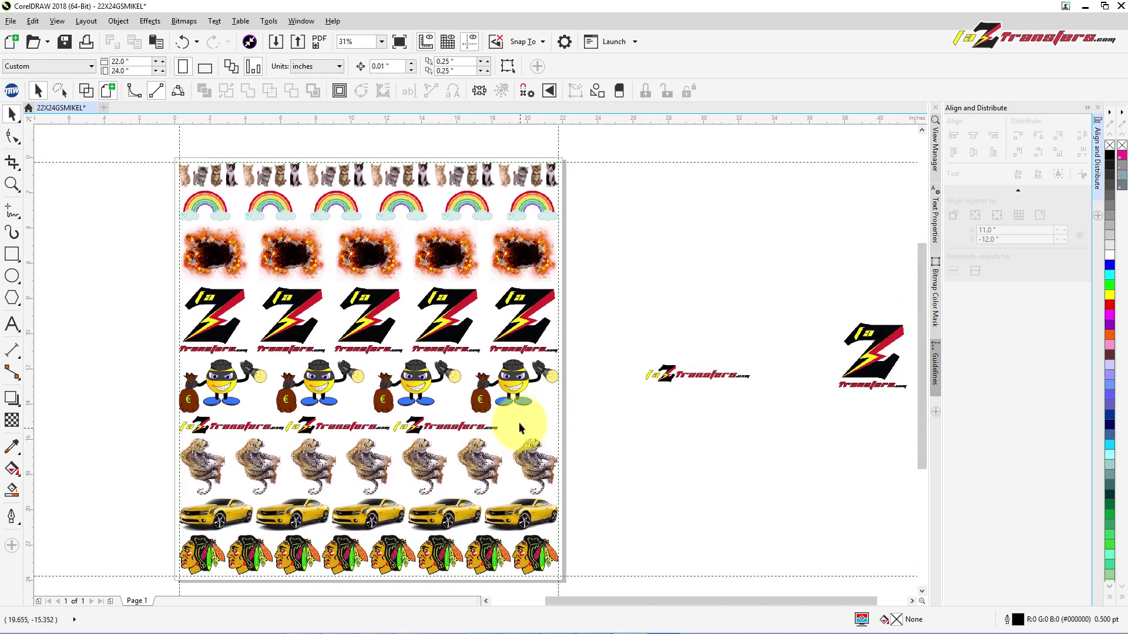
click(430, 425)
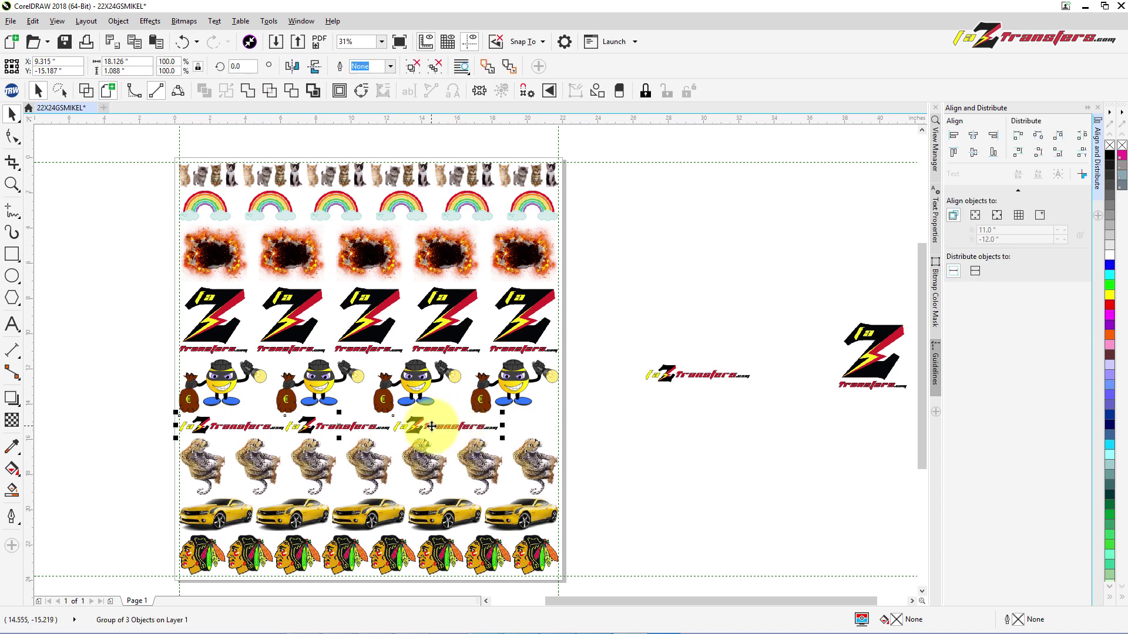
right_click(439, 425)
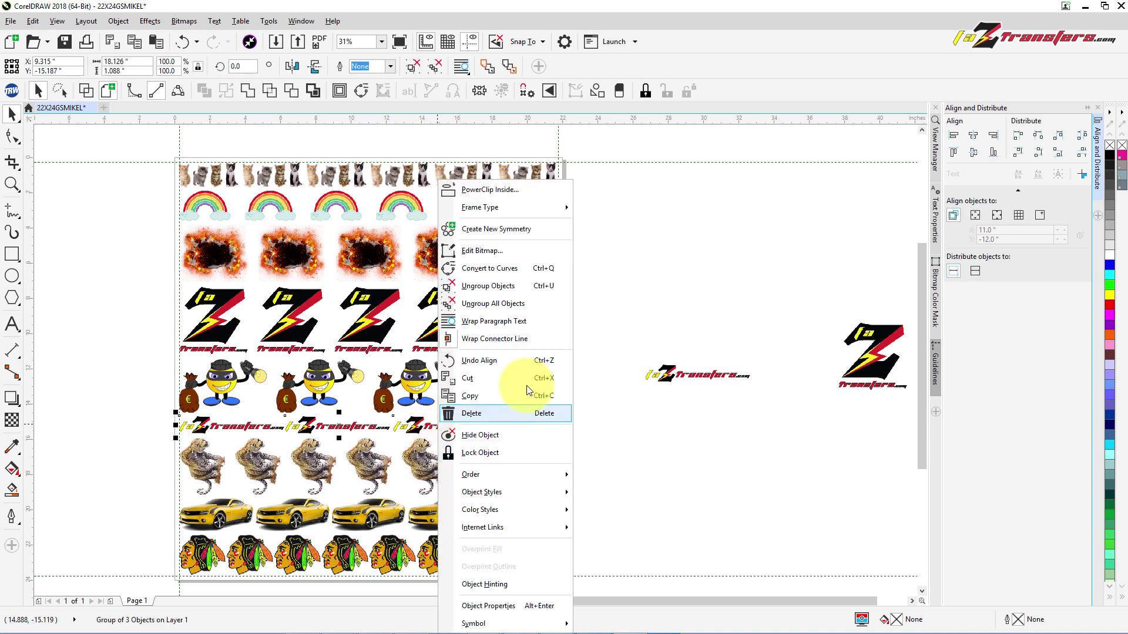
click(491, 289)
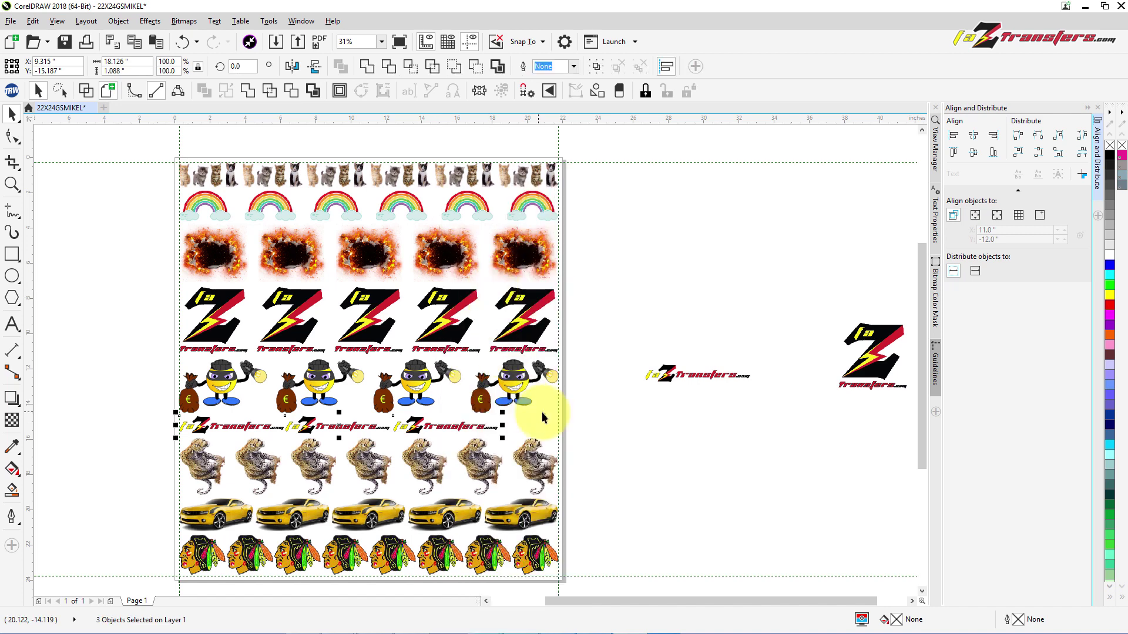
click(639, 410)
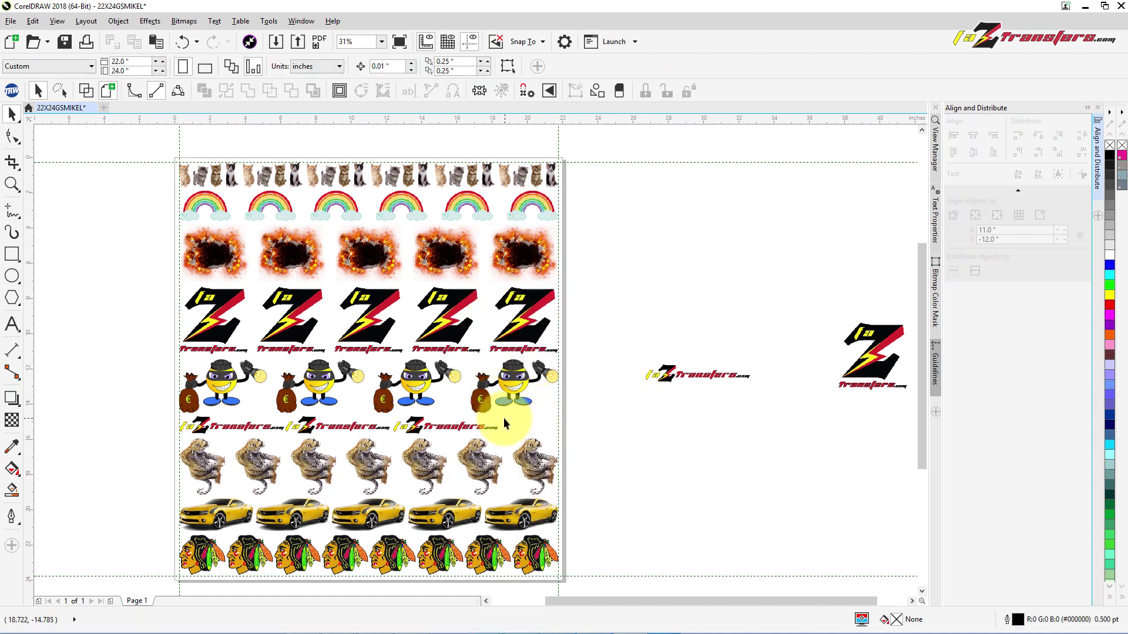
Duplicate the third small FAZTransfers logo and place the copy to its right in the same row, at about X 21.8 inches
click(423, 428)
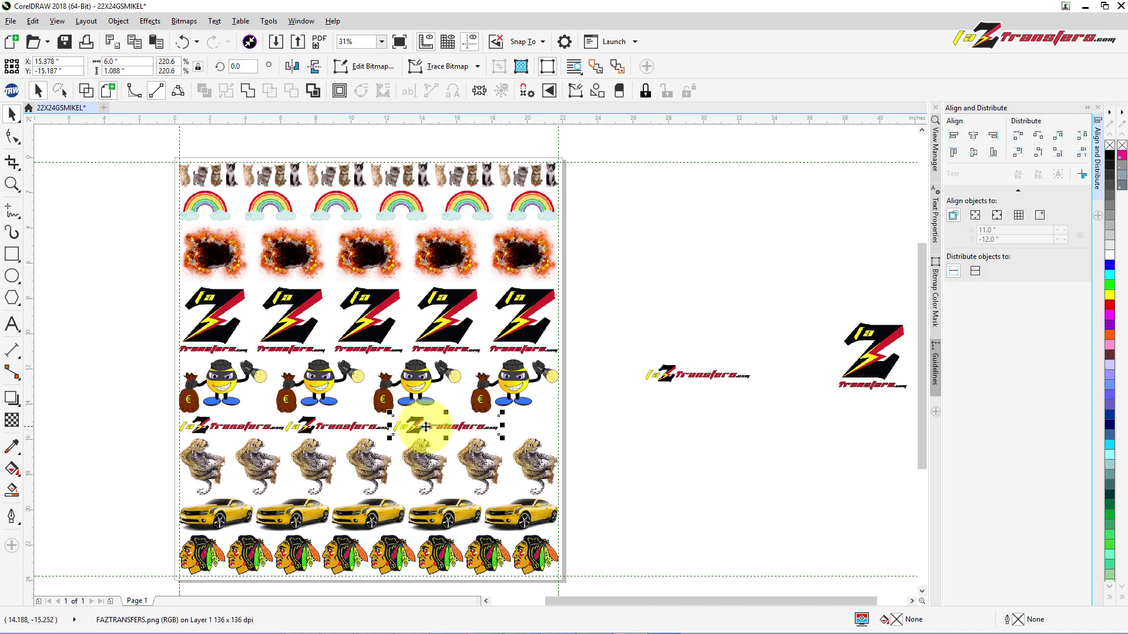
right_click(425, 427)
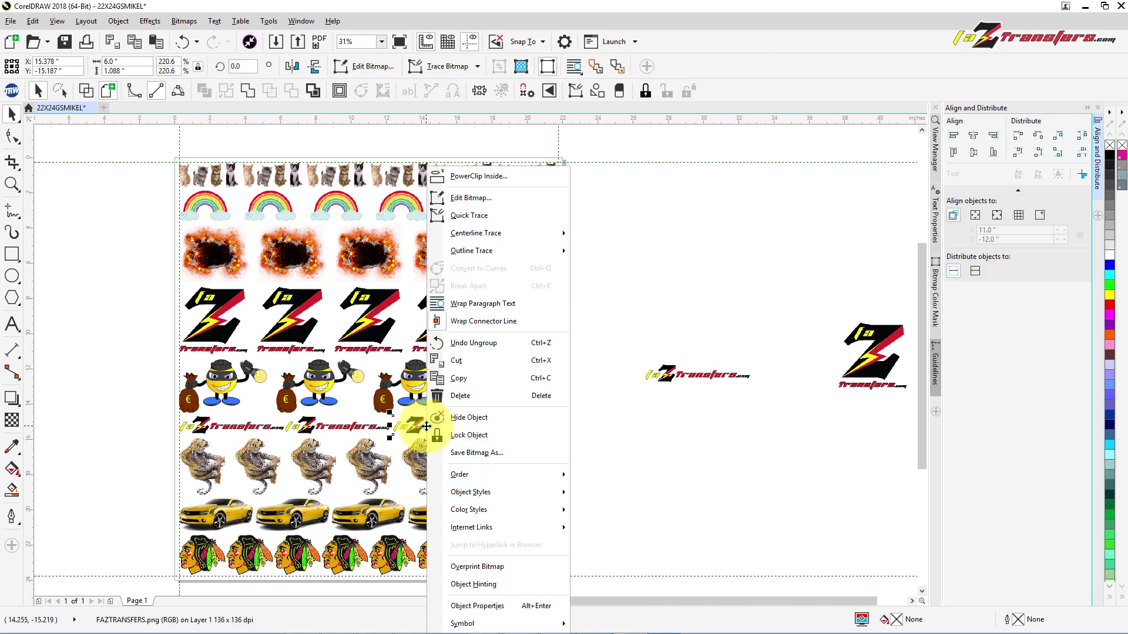
click(467, 381)
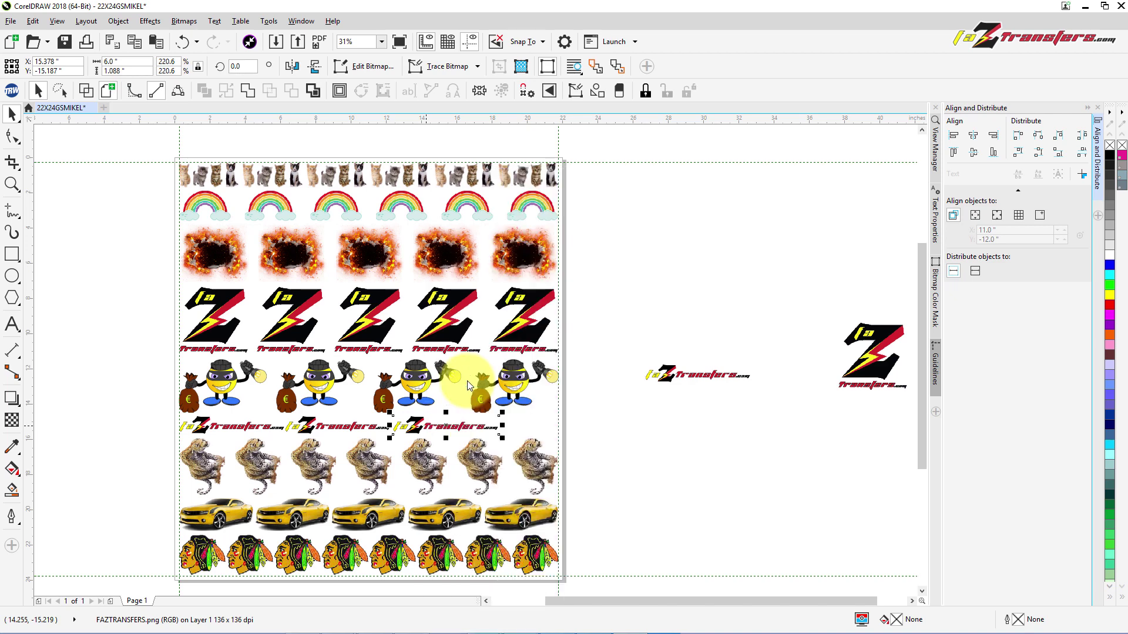
right_click(531, 417)
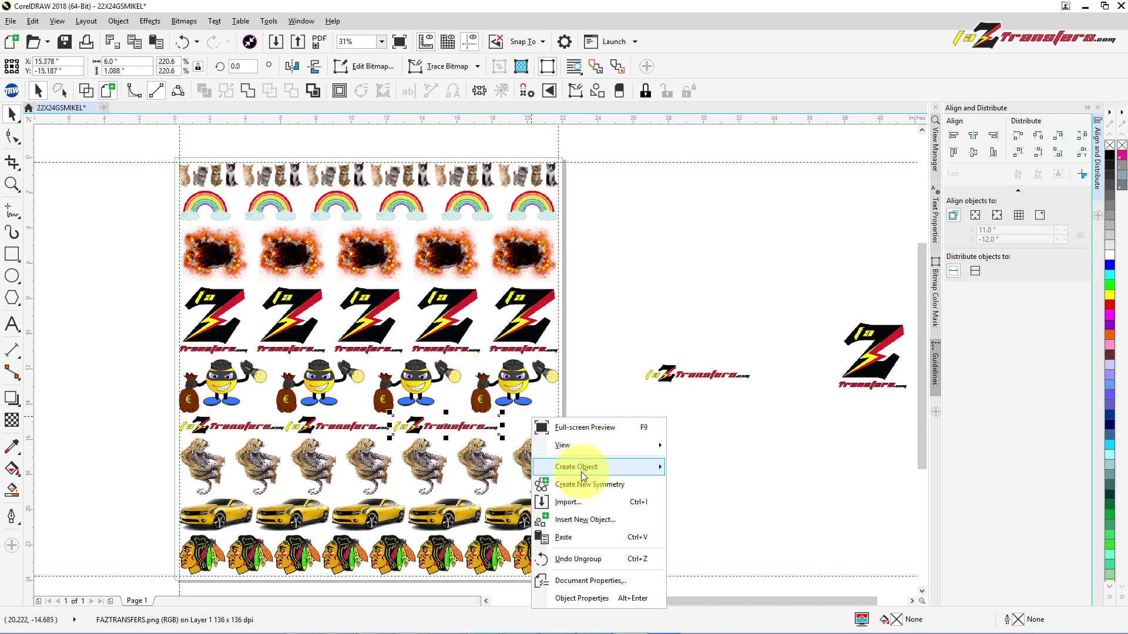
click(564, 537)
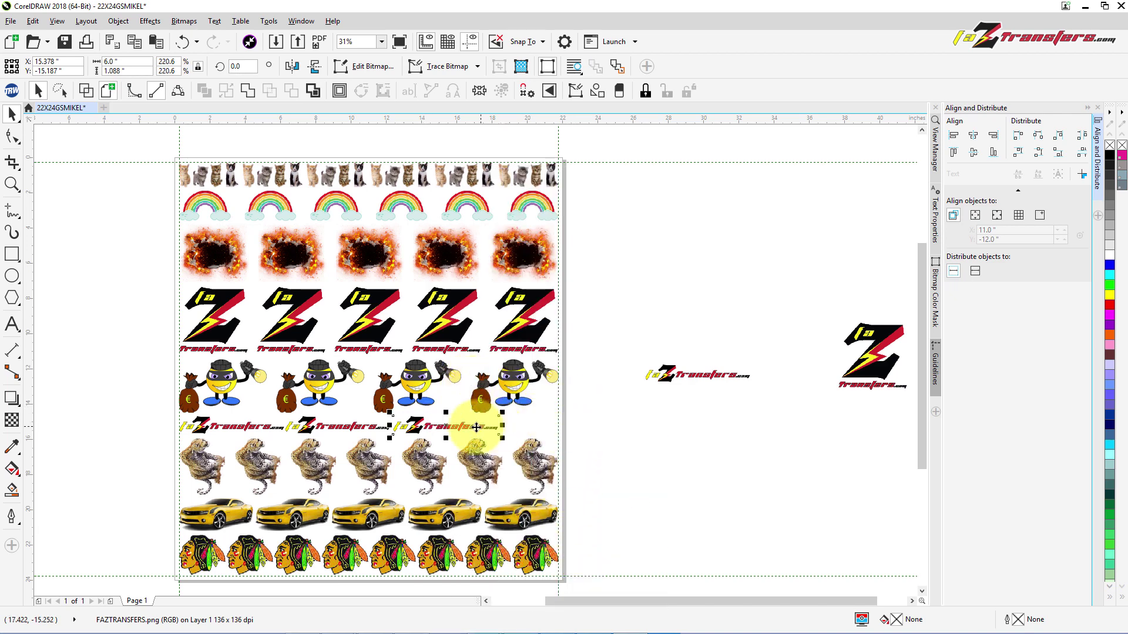
drag(469, 428, 543, 430)
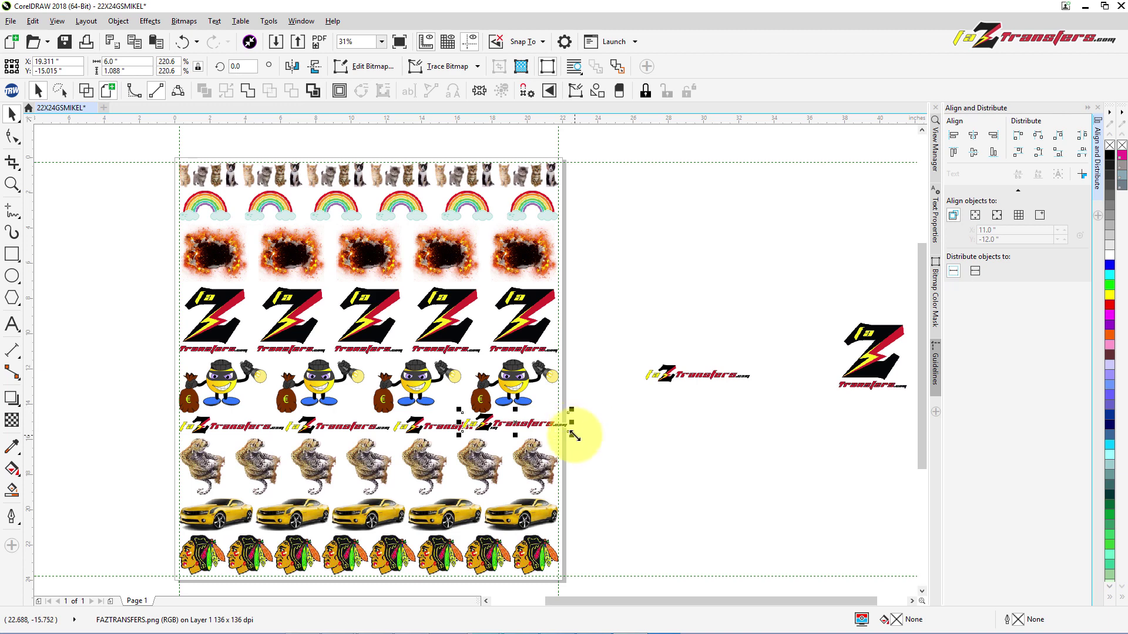
drag(546, 430, 589, 431)
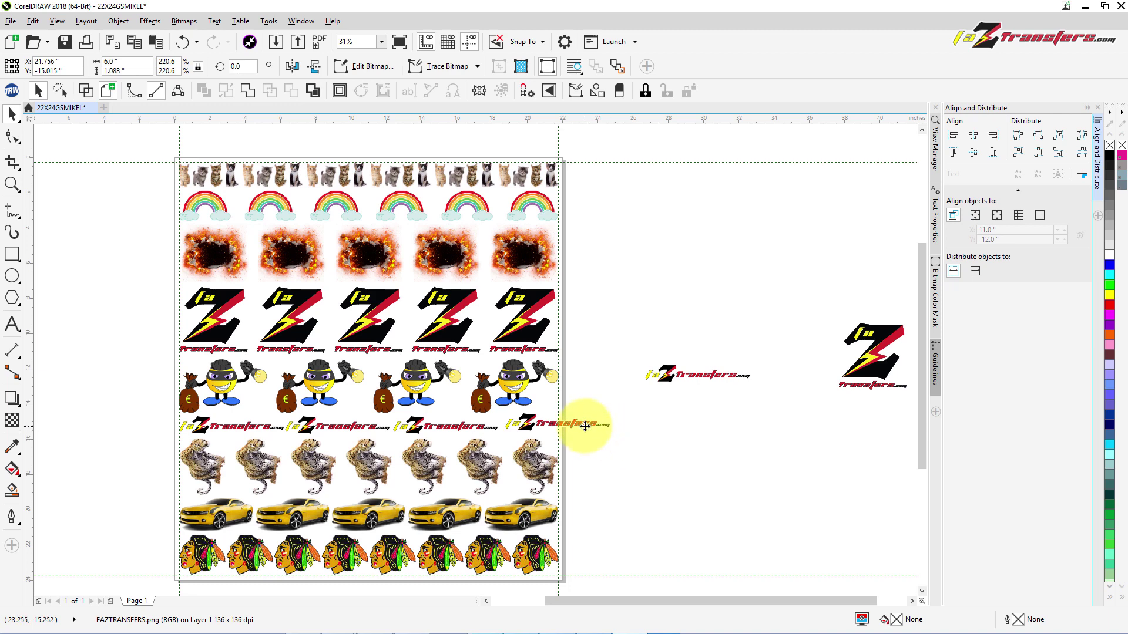
drag(586, 426, 588, 428)
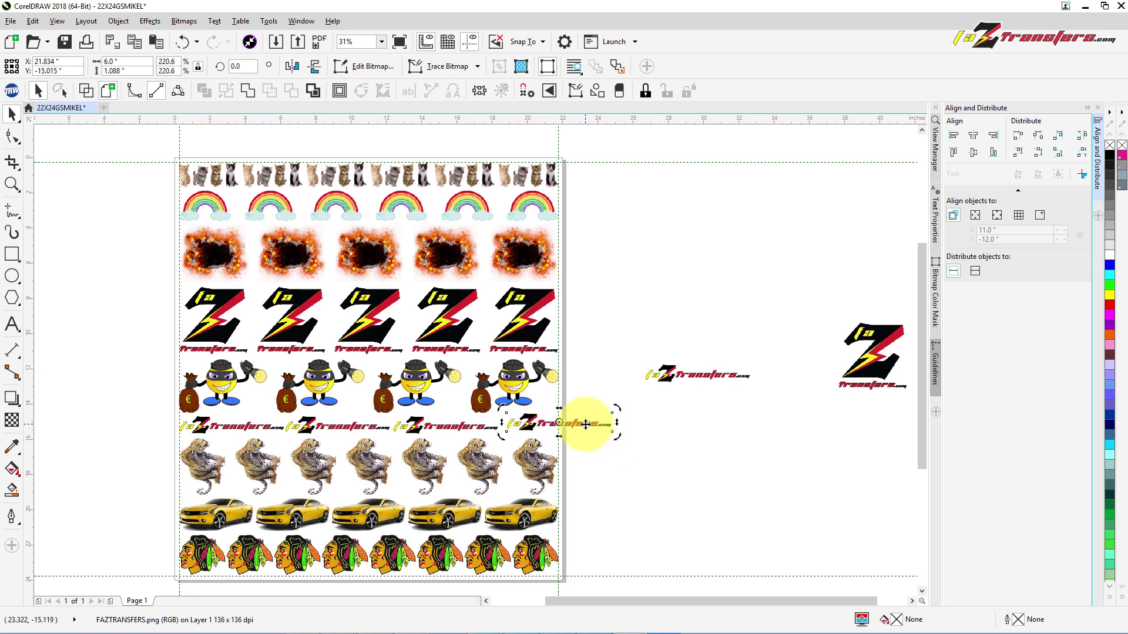
Rotate the fourth small FAZTransfers logo to about 22.6 degrees, keep the preset guideline unmodified and undo the logo's last move
click(586, 424)
drag(617, 407, 557, 420)
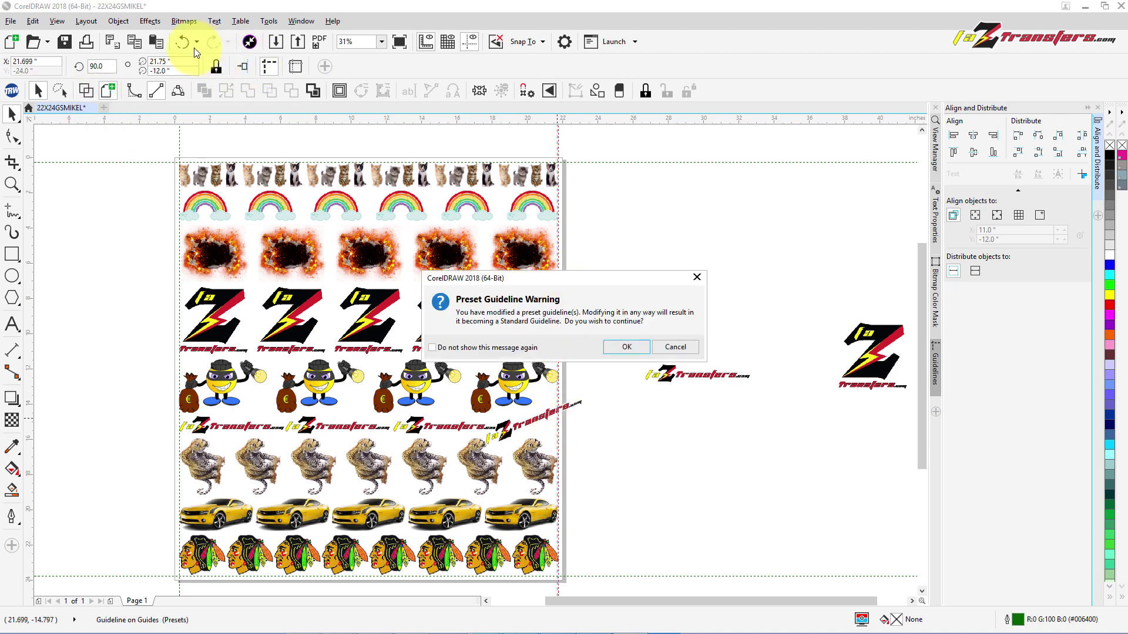
click(676, 346)
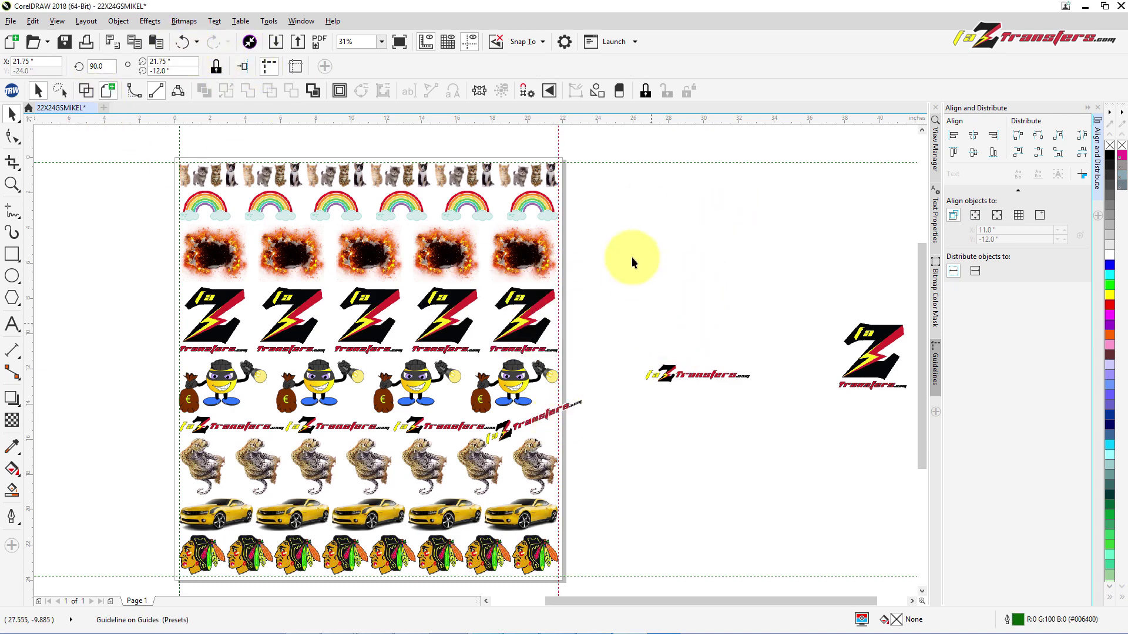
click(178, 41)
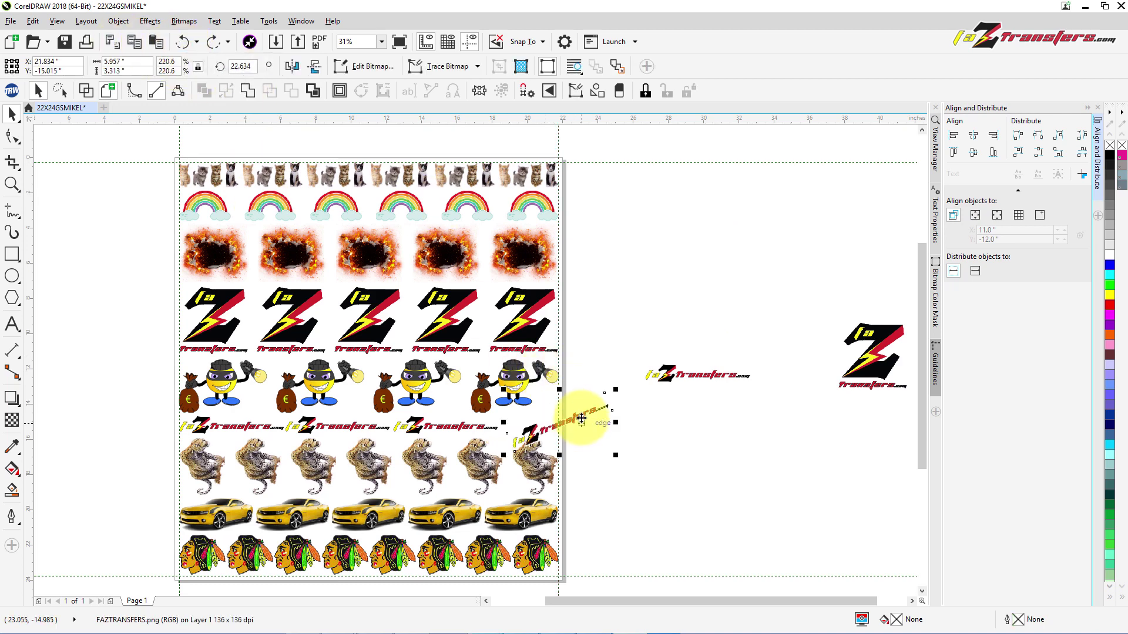
Try to fit the tilted logo copy into the gap ending the sixth row by moving it left and rotating it to about 47.7 degrees
drag(582, 417, 550, 420)
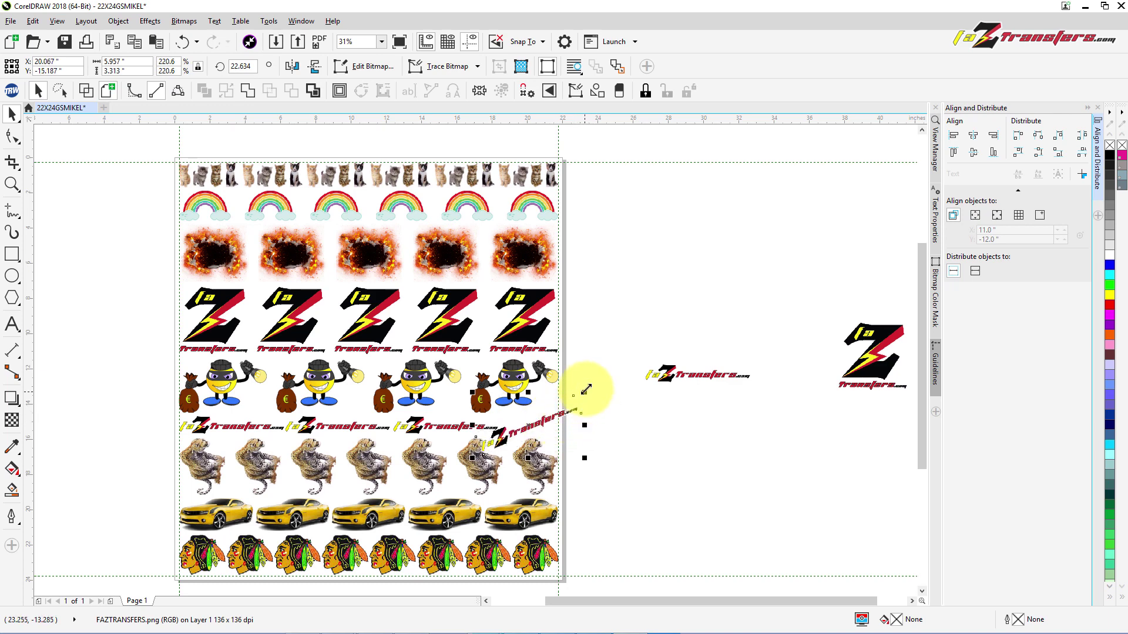
click(562, 417)
click(568, 416)
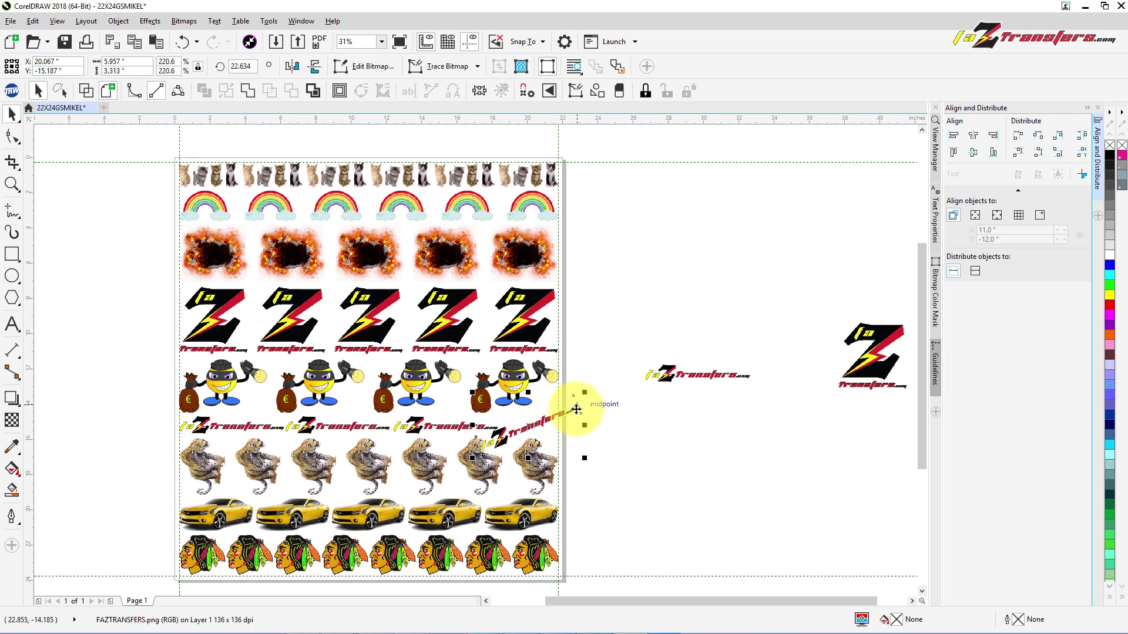
click(578, 405)
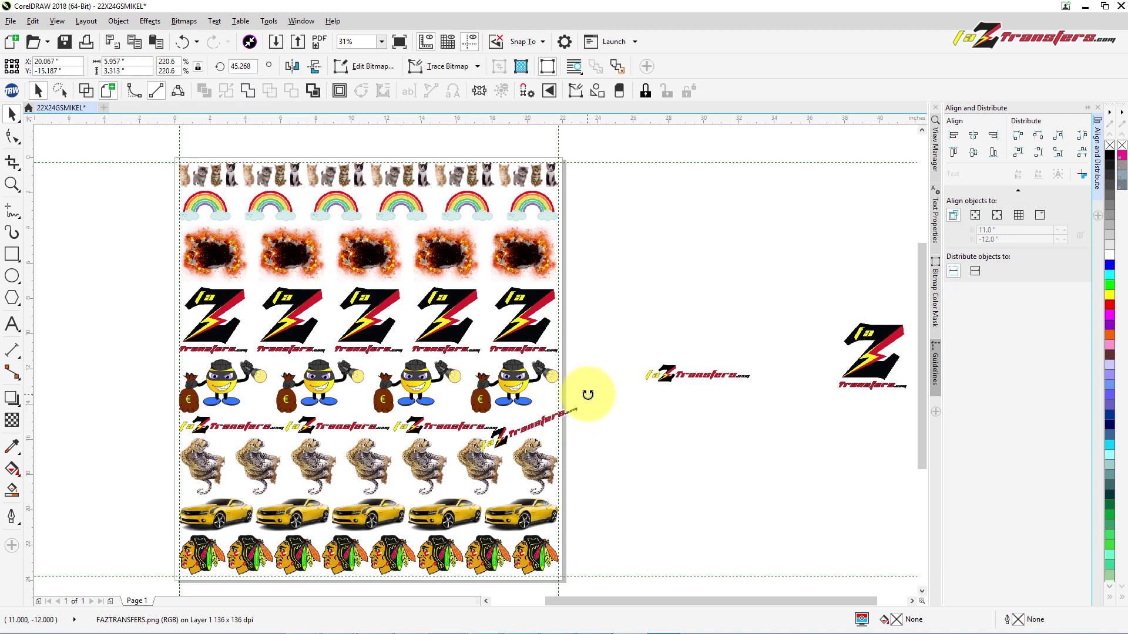
drag(587, 393, 570, 378)
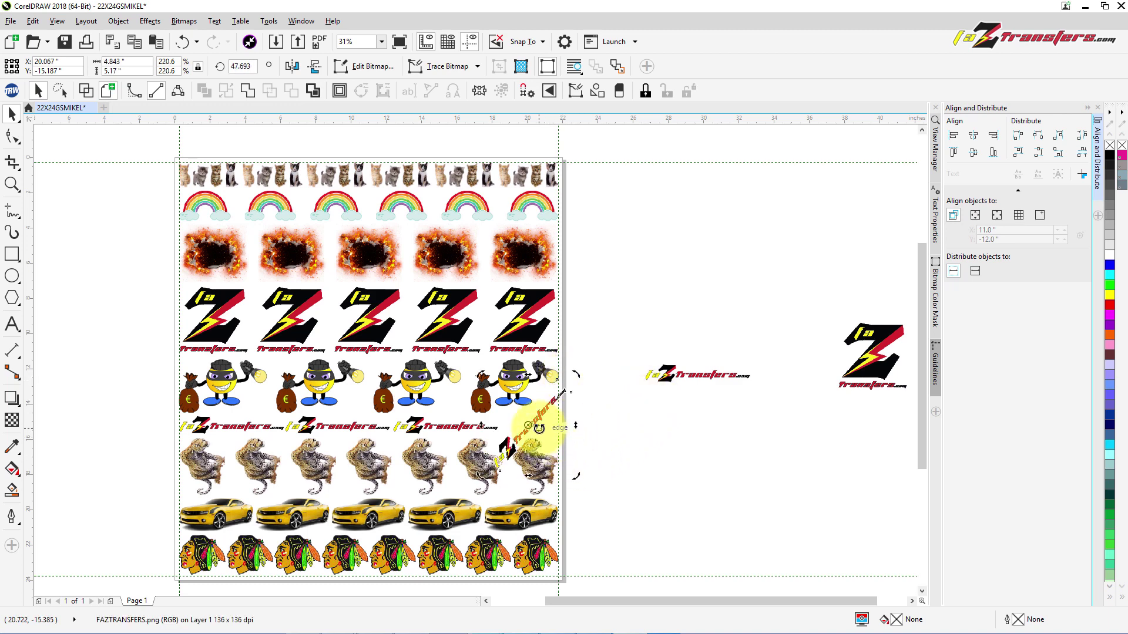
mouse_move(539, 419)
mouse_down()
mouse_move(530, 401)
mouse_move(536, 414)
mouse_up()
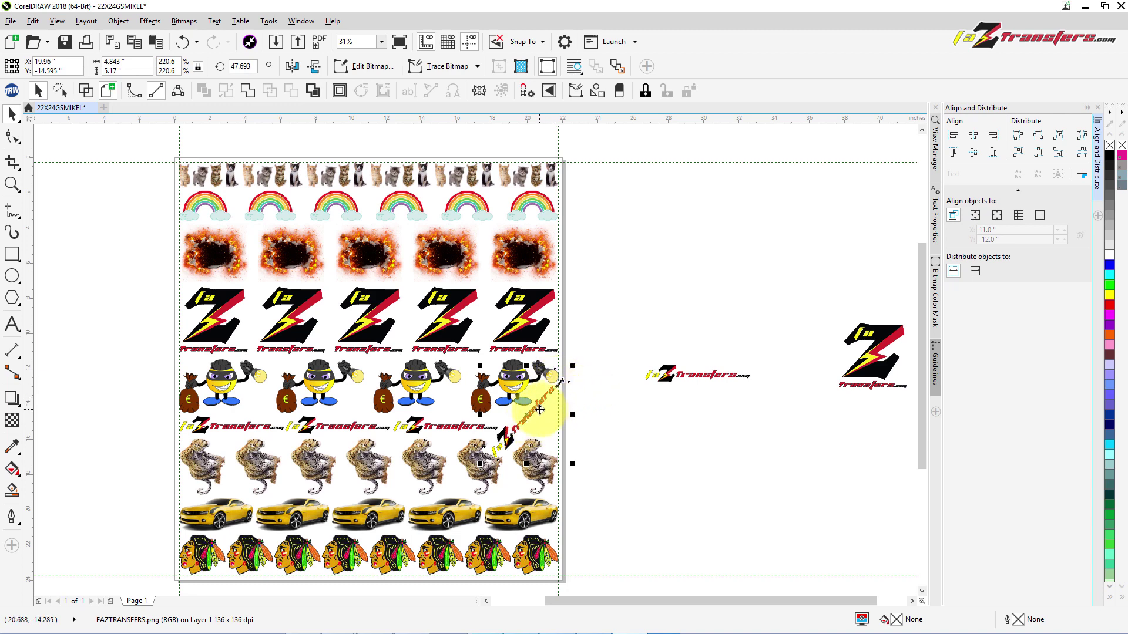
Move the tilted logo copy off the sheet and delete it
drag(539, 409, 701, 447)
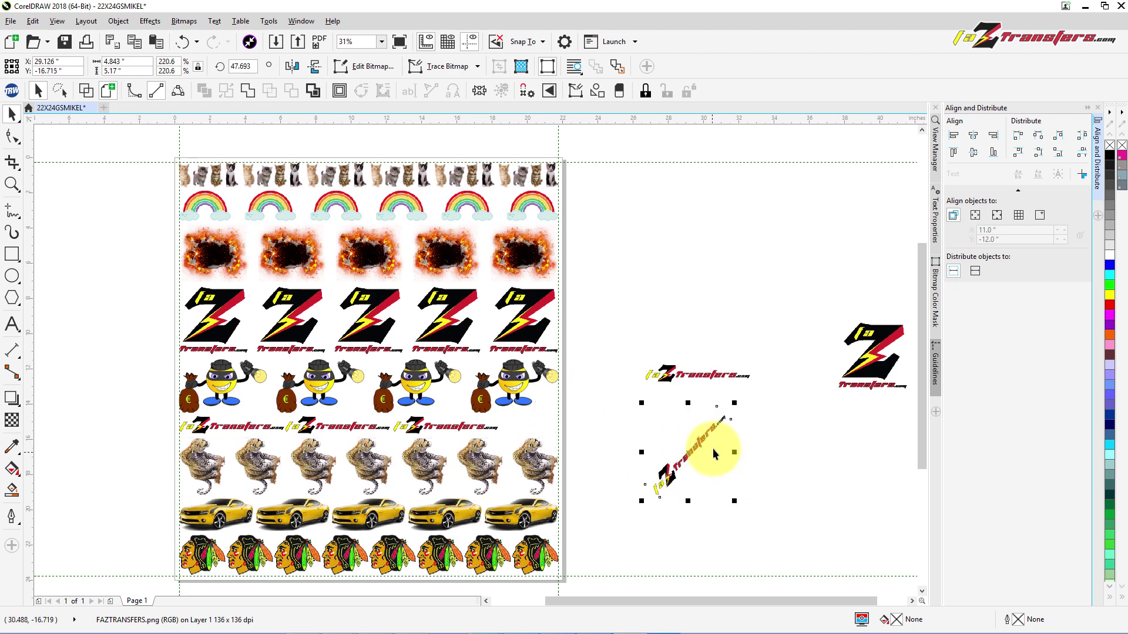
key(Delete)
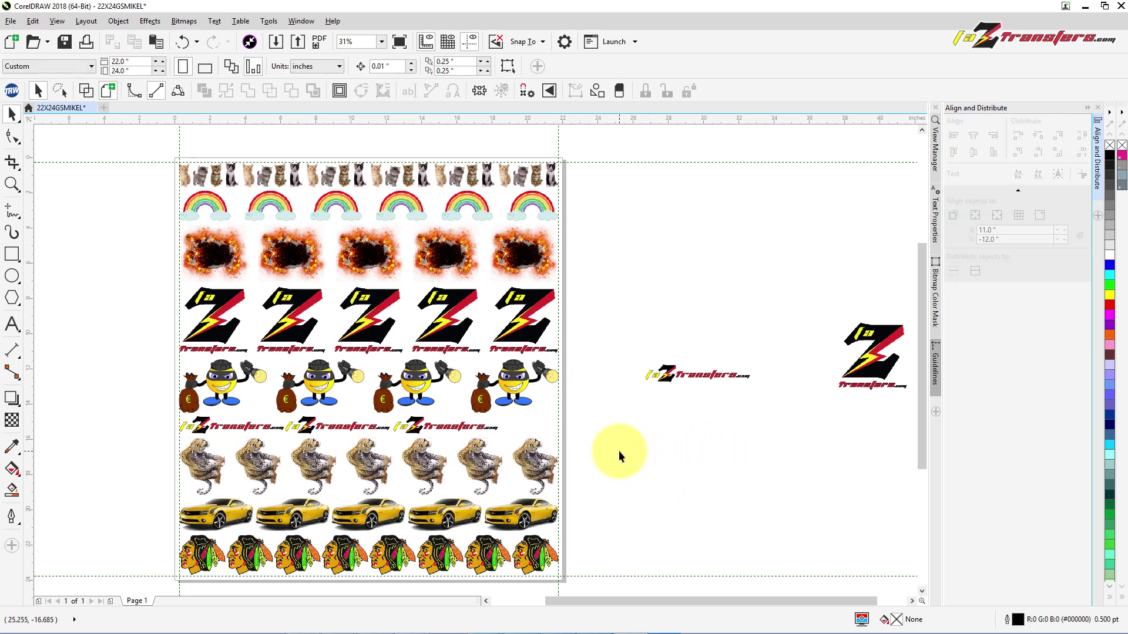
Ungroup the row of seven leopards below the small FAZTransfers logos
click(539, 468)
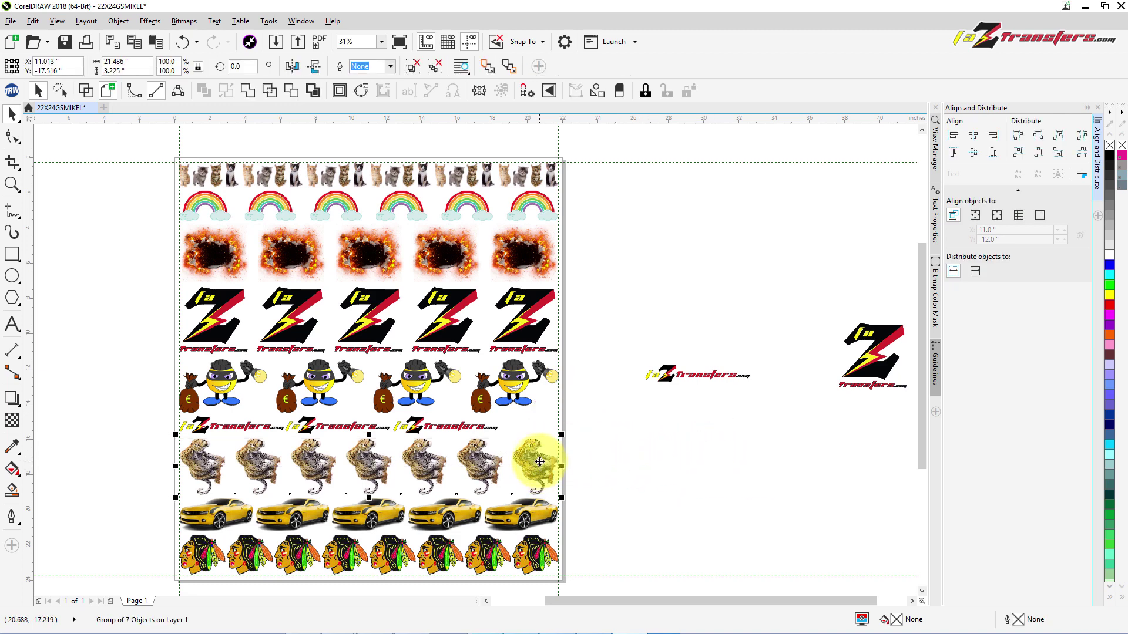
click(608, 438)
right_click(527, 456)
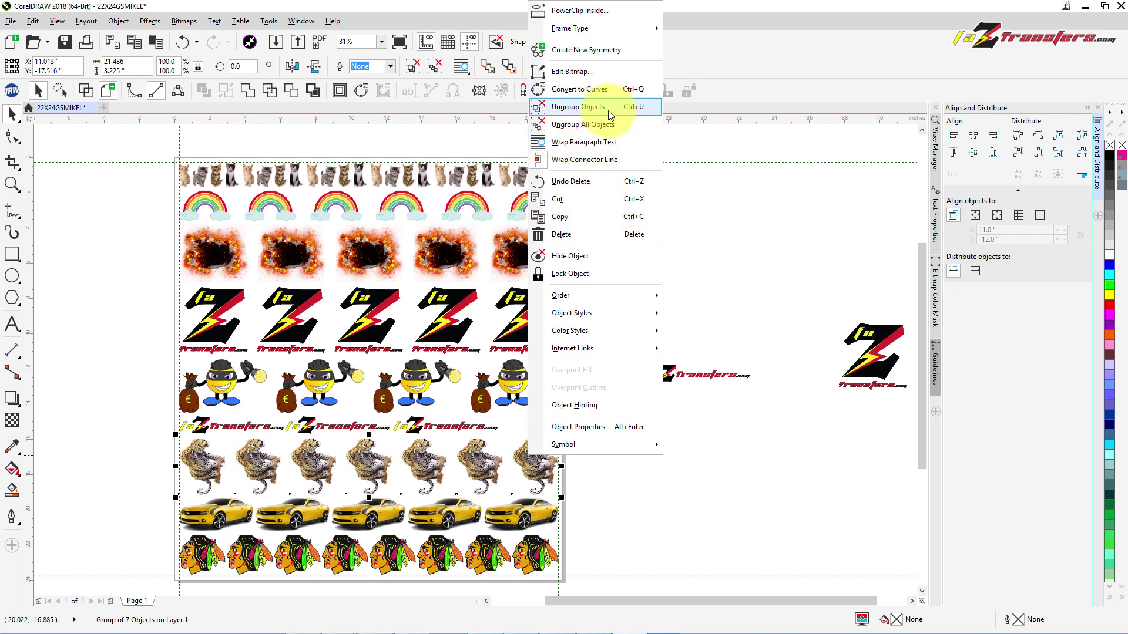
click(587, 108)
Copy the last leopard in the ungrouped row and paste a duplicate of it
click(544, 461)
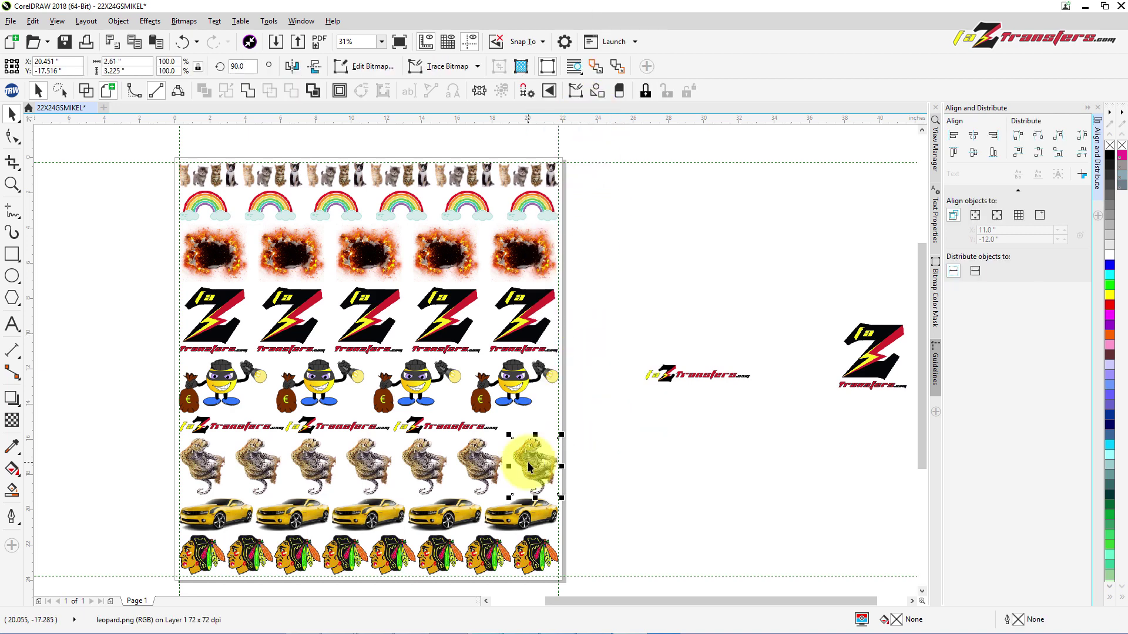
right_click(546, 474)
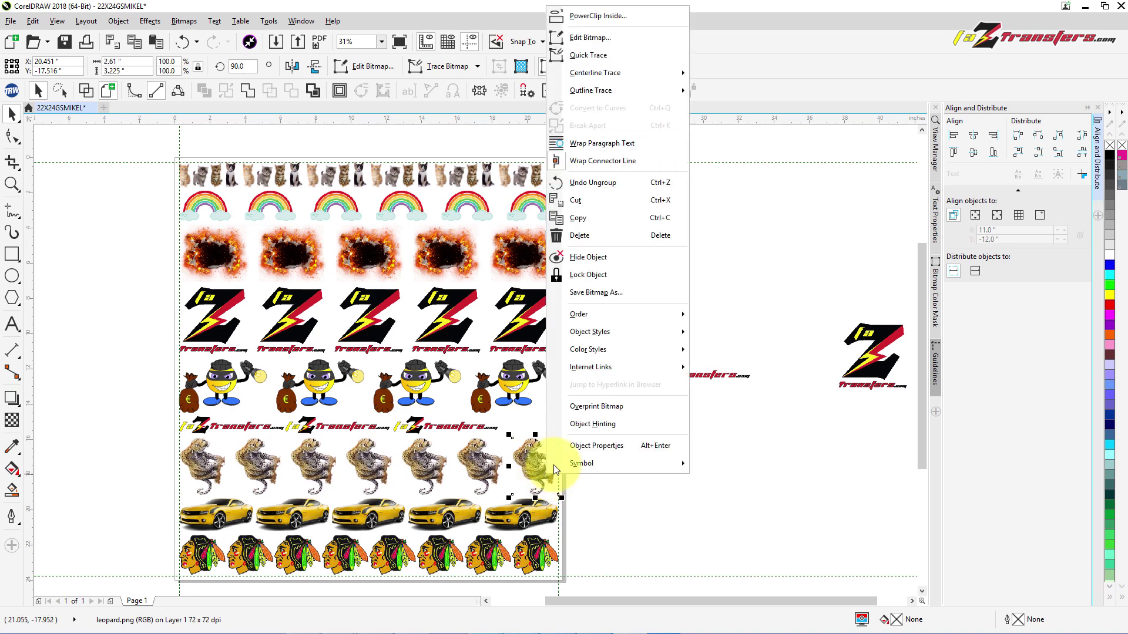
click(581, 220)
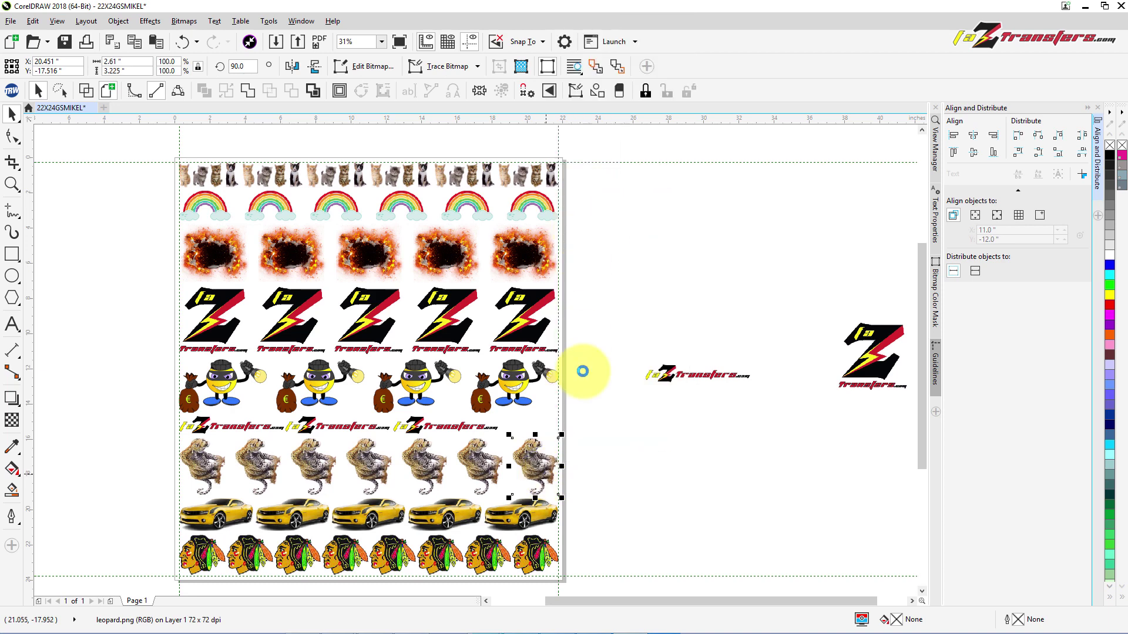
click(587, 412)
right_click(587, 412)
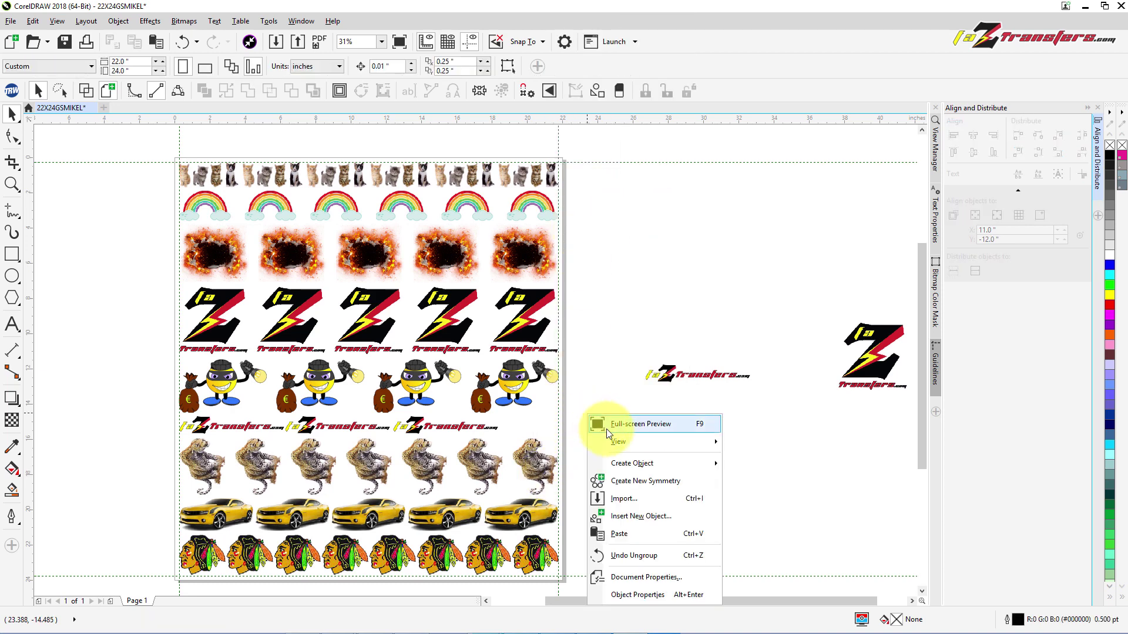
click(617, 534)
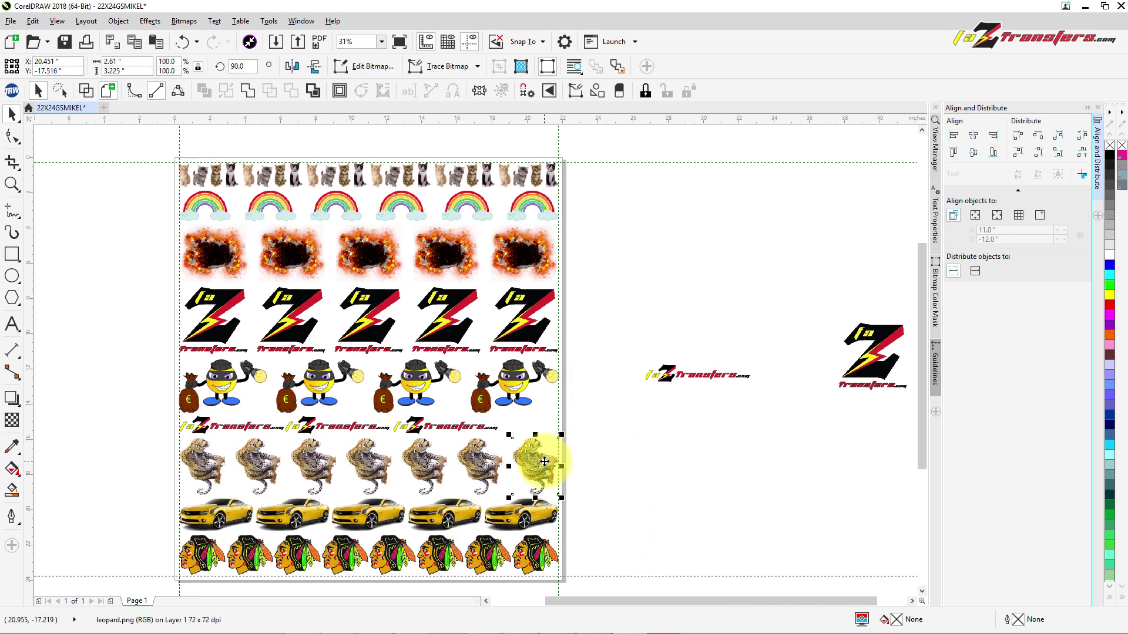
Move the pasted leopard up into the gap after the third small logo and rotate it to about 147.4 degrees
drag(536, 453, 553, 413)
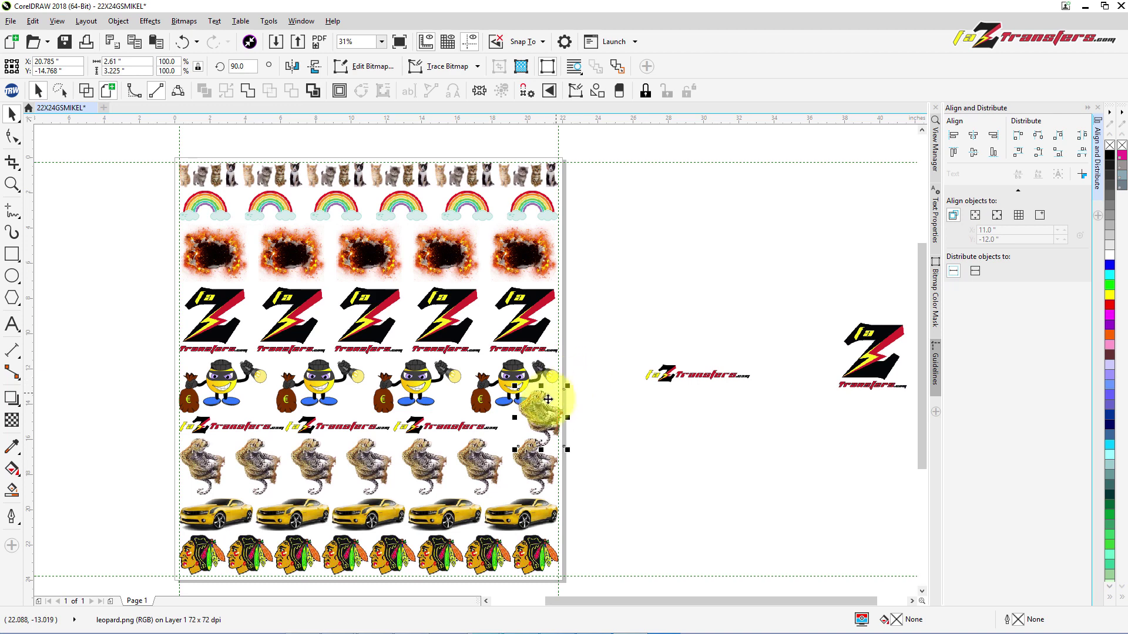
drag(544, 409, 514, 381)
click(531, 414)
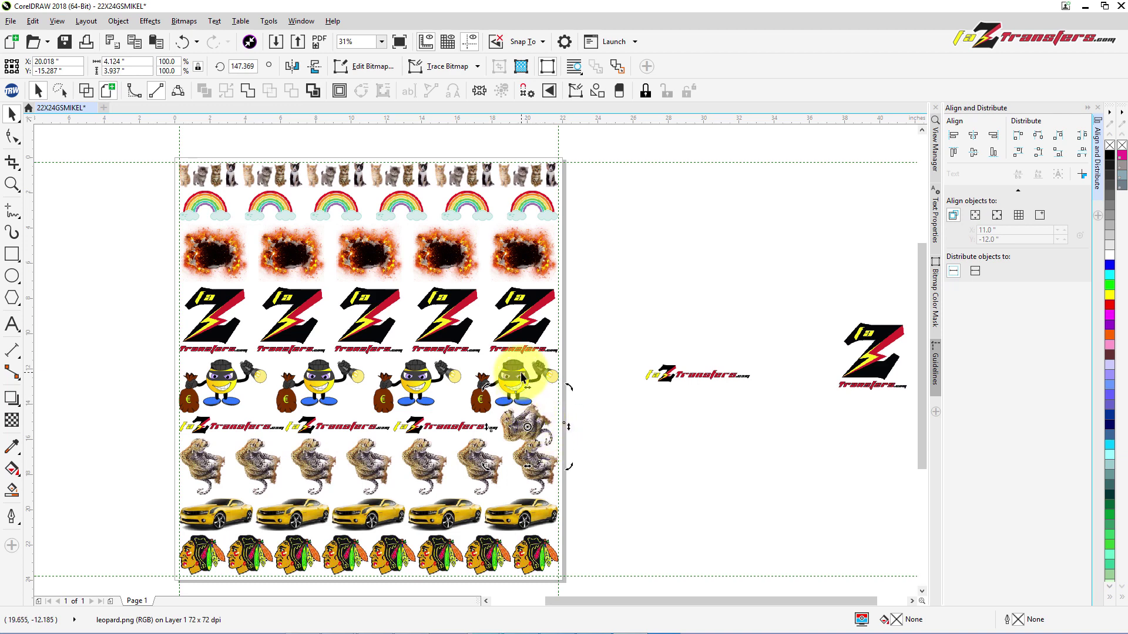
drag(523, 395, 541, 423)
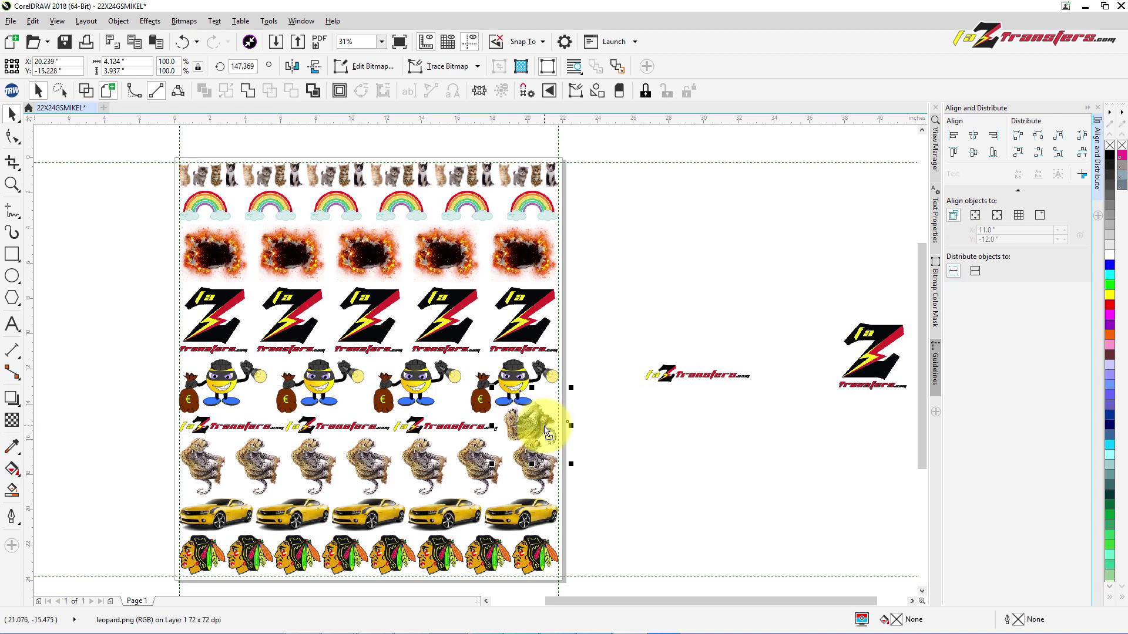
Nudge the rotated leopard up and slightly right to about X 20.26, Y -14.92 inches, clear of the leopard below
key(Up)
key(Up)
key(Up)
key(Up)
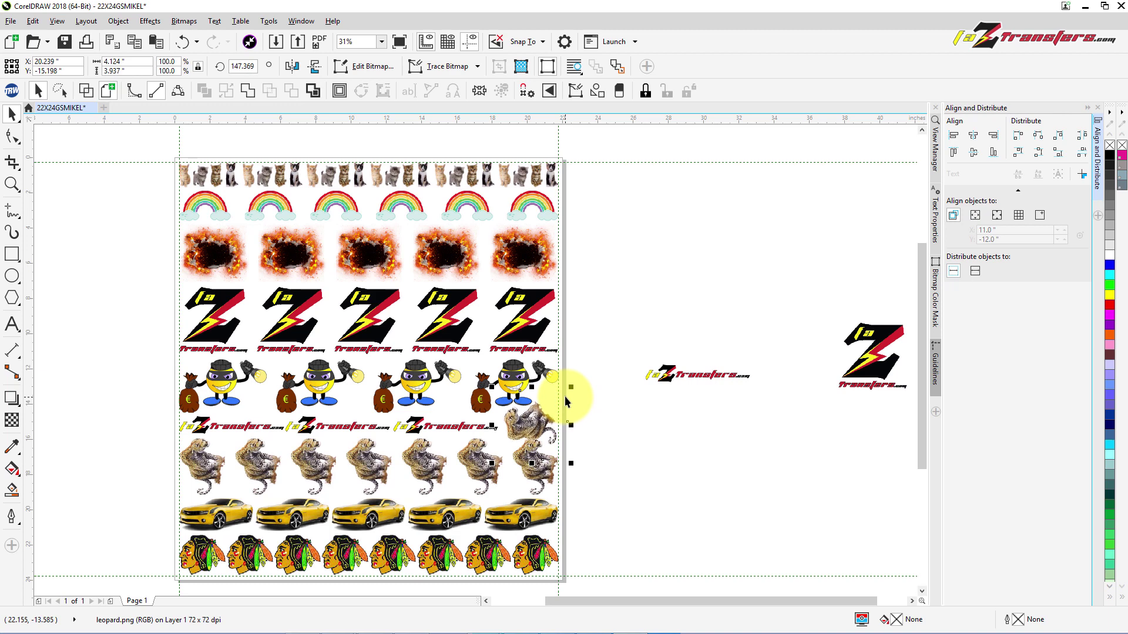
key(Up)
key(Up)
key(Up)
key(Up)
key(Up)
key(Up)
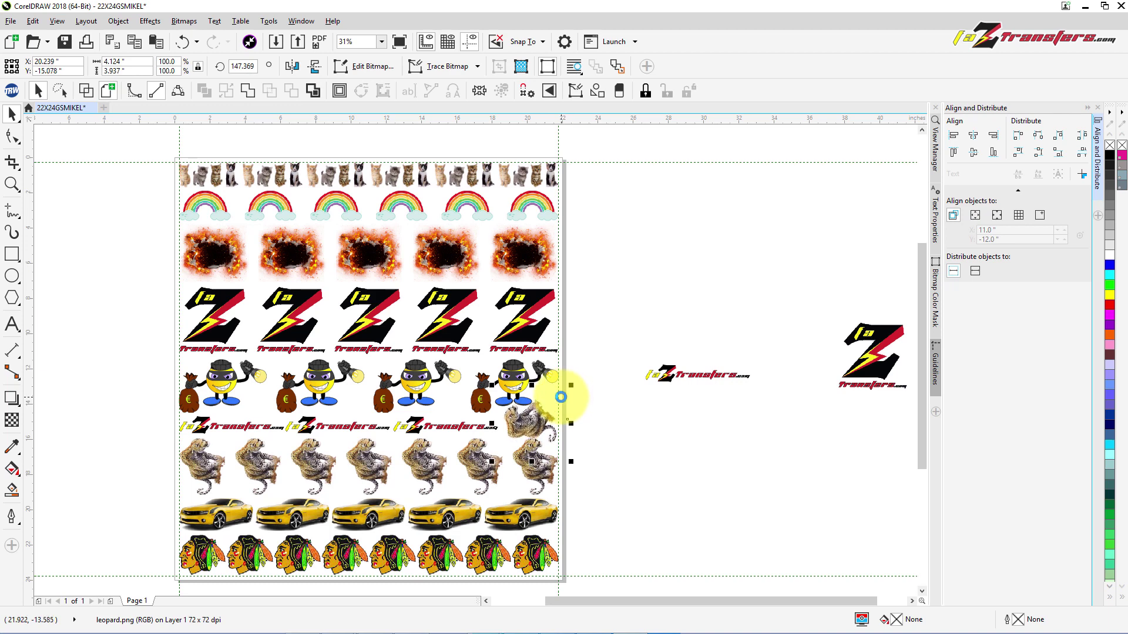
key(Up)
key(Up)
key(Up)
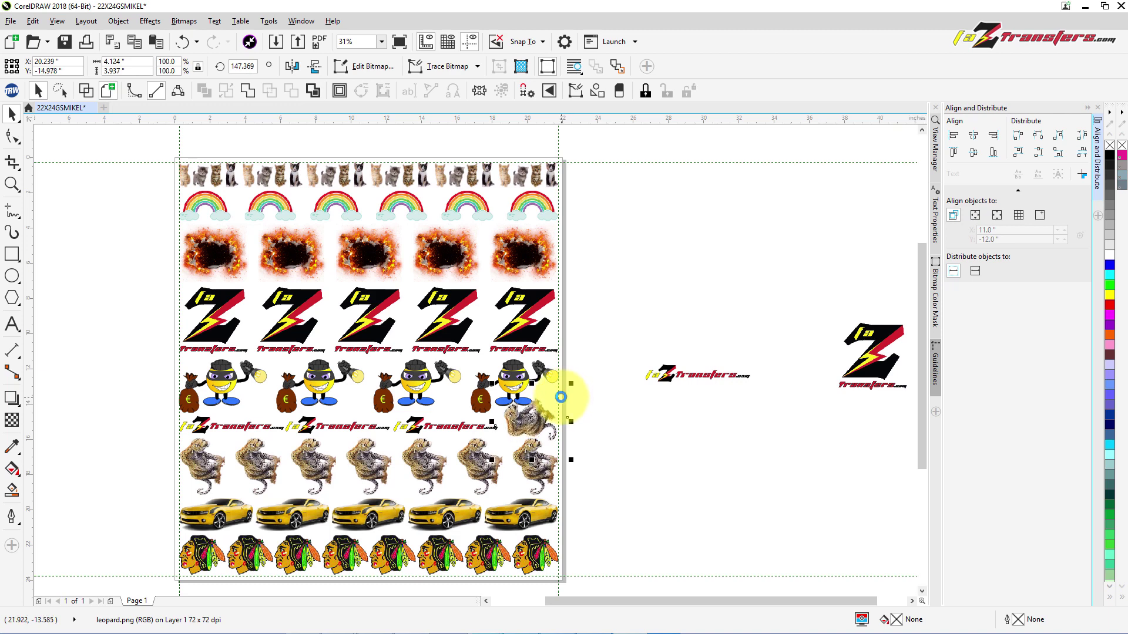
key(Left)
key(Left)
key(Left)
key(Left)
key(Left)
key(Up)
key(Up)
key(Up)
key(Up)
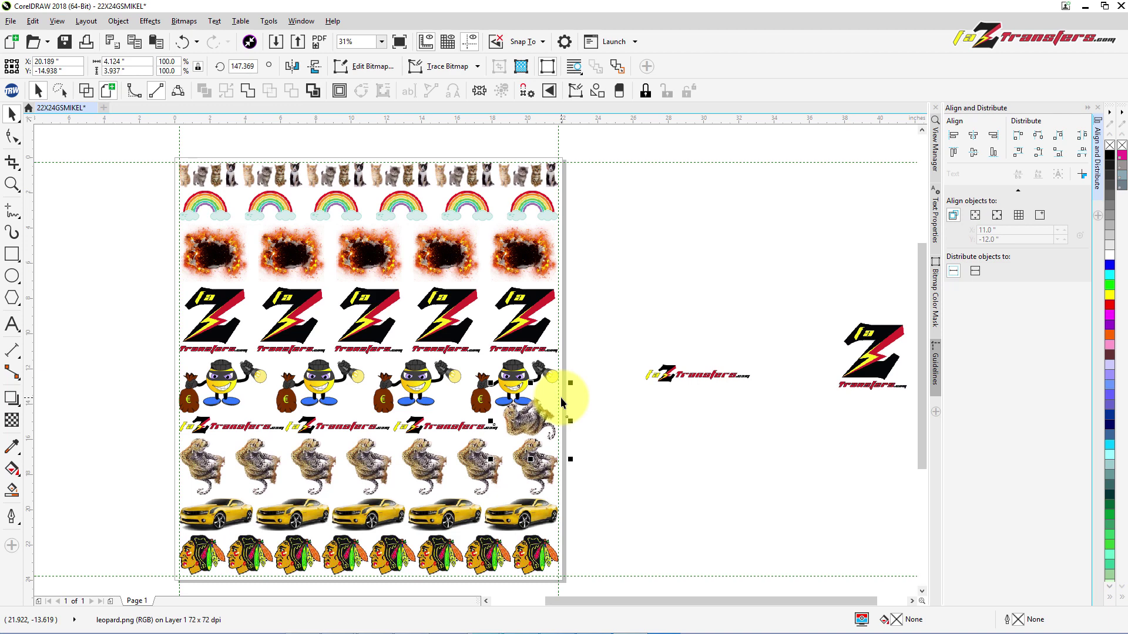
key(Right)
key(Right)
key(Right)
key(Right)
key(Up)
key(Up)
key(Up)
key(Right)
key(Right)
key(Right)
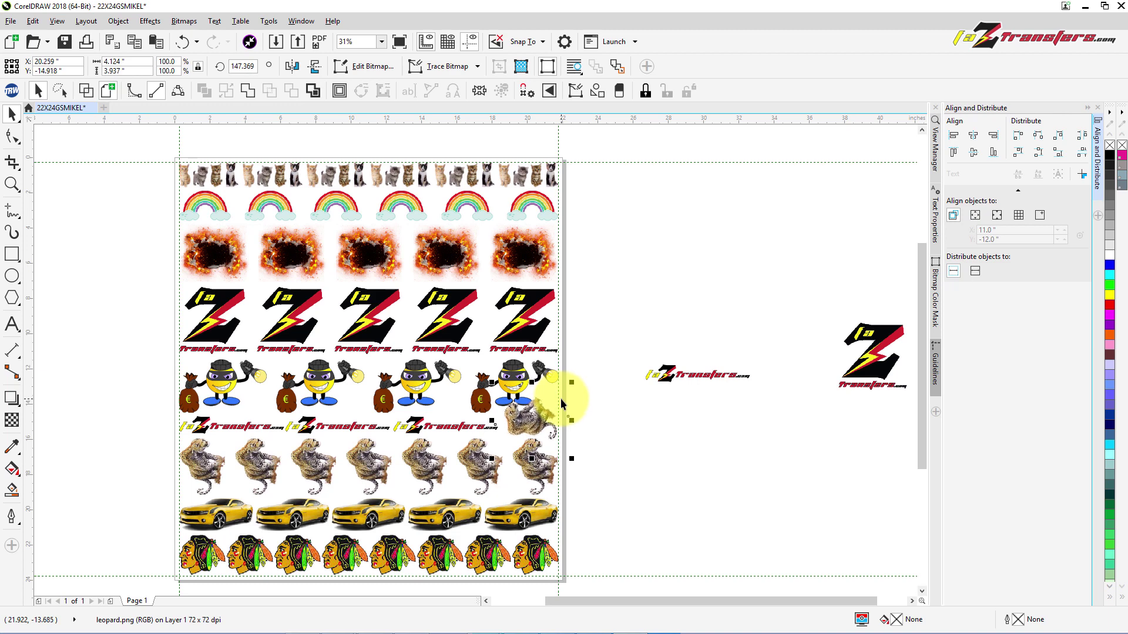
Ungroup the row of four robber emojis above the rotated leopard and clear the selection
click(538, 370)
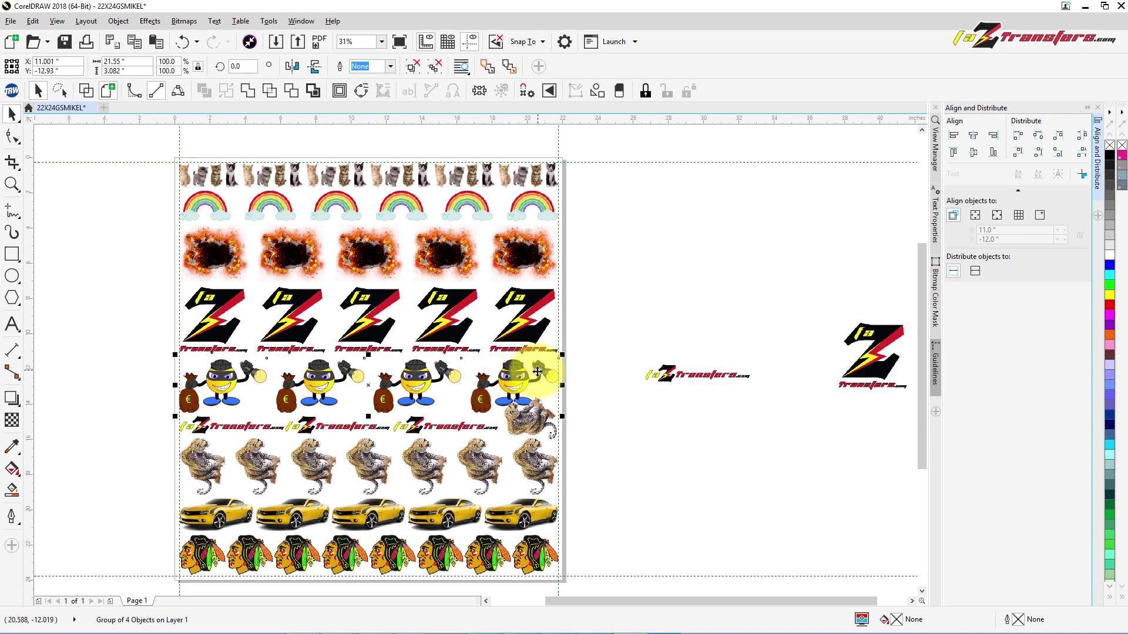
right_click(536, 378)
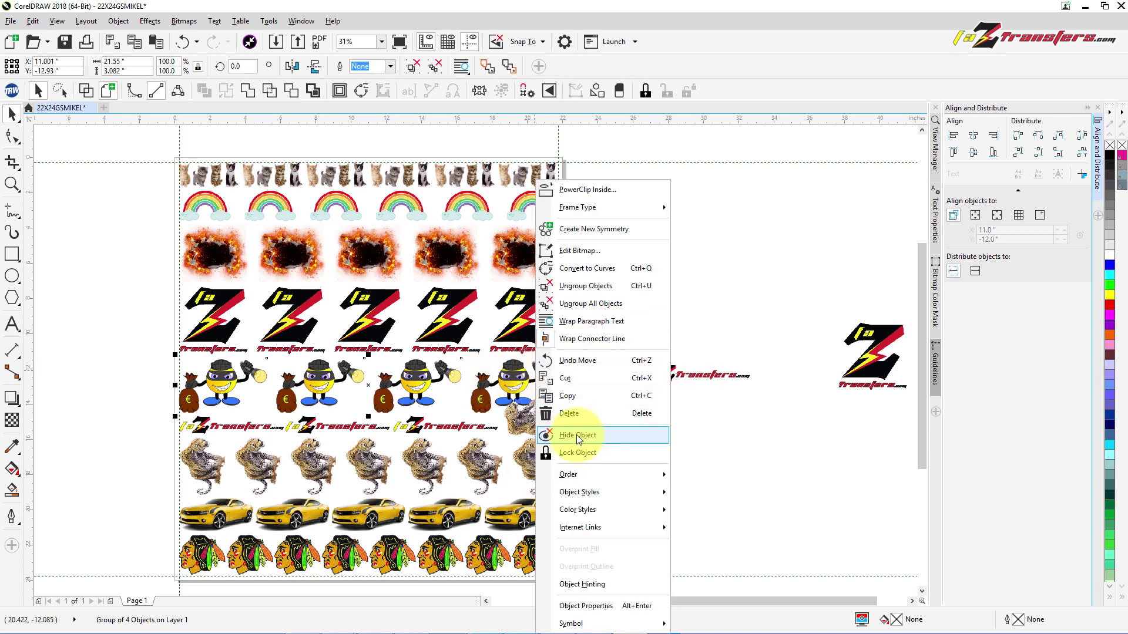
click(595, 289)
click(619, 401)
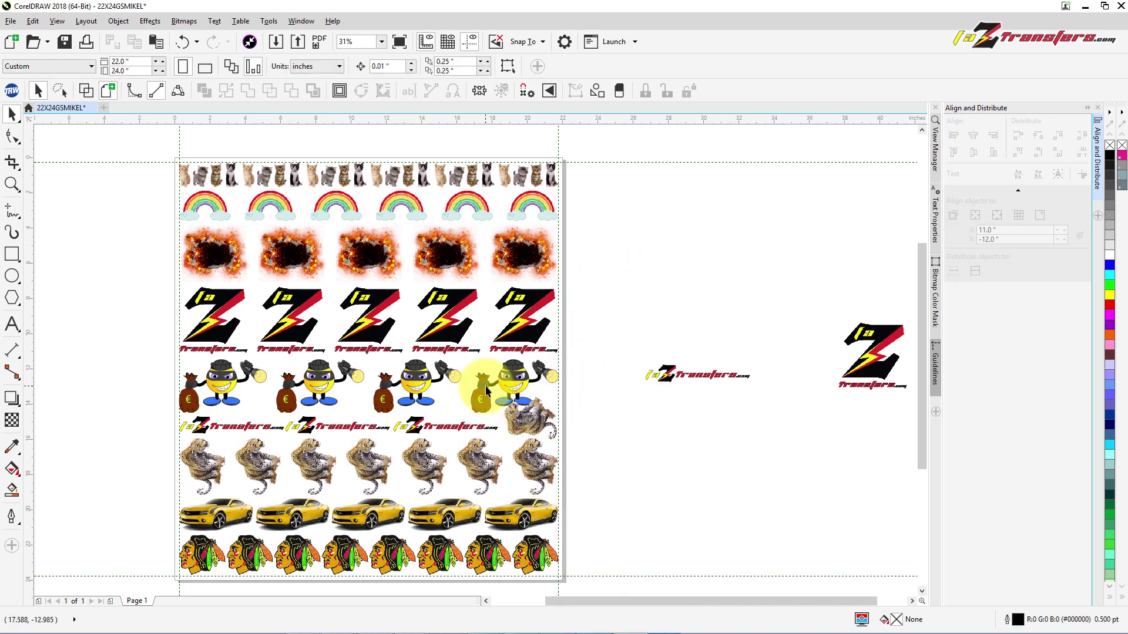
Nudge the last robber emoji left to about X 18.52 inches, keeping its height in the row, to make room for the rotated leopard
click(485, 386)
drag(527, 371, 523, 371)
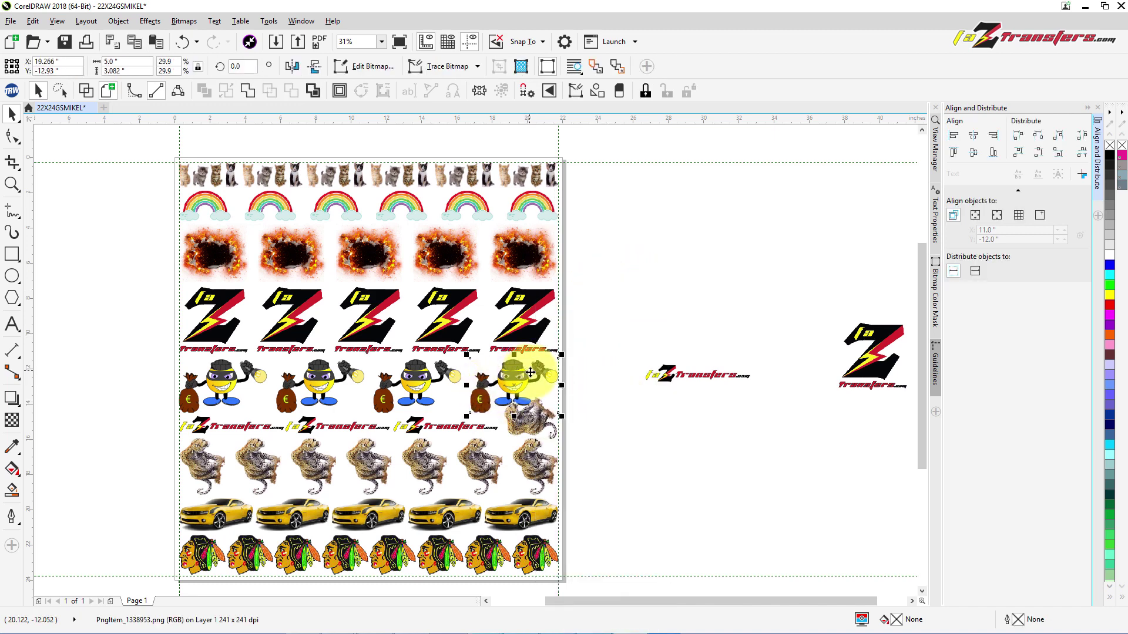
key(Left)
key(Left)
key(Left)
key(Left)
key(Left)
key(Left)
key(Left)
key(Left)
key(Left)
key(Left)
key(Left)
key(Left)
key(Left)
key(Left)
key(Left)
key(Left)
key(Left)
key(Left)
key(Left)
key(Left)
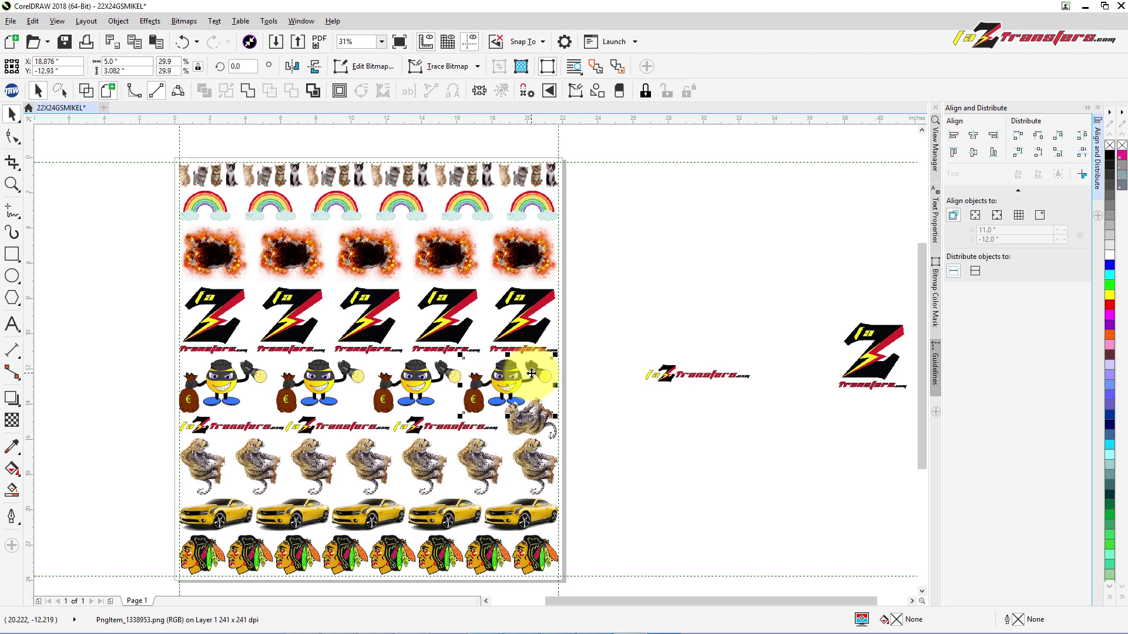
key(Left)
key(Left)
key(Left)
key(Left)
key(Left)
key(Left)
key(Left)
key(Left)
key(Left)
key(Left)
key(Left)
key(Left)
key(Left)
key(Left)
key(Left)
key(Left)
key(Left)
key(Left)
key(Left)
key(Left)
key(Left)
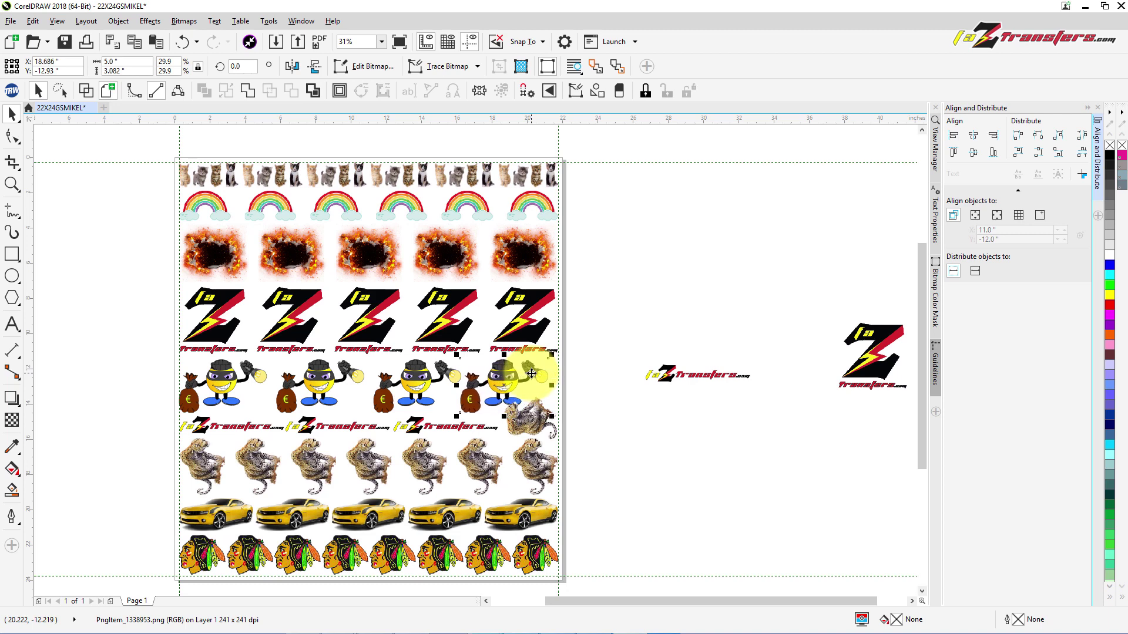
key(Left)
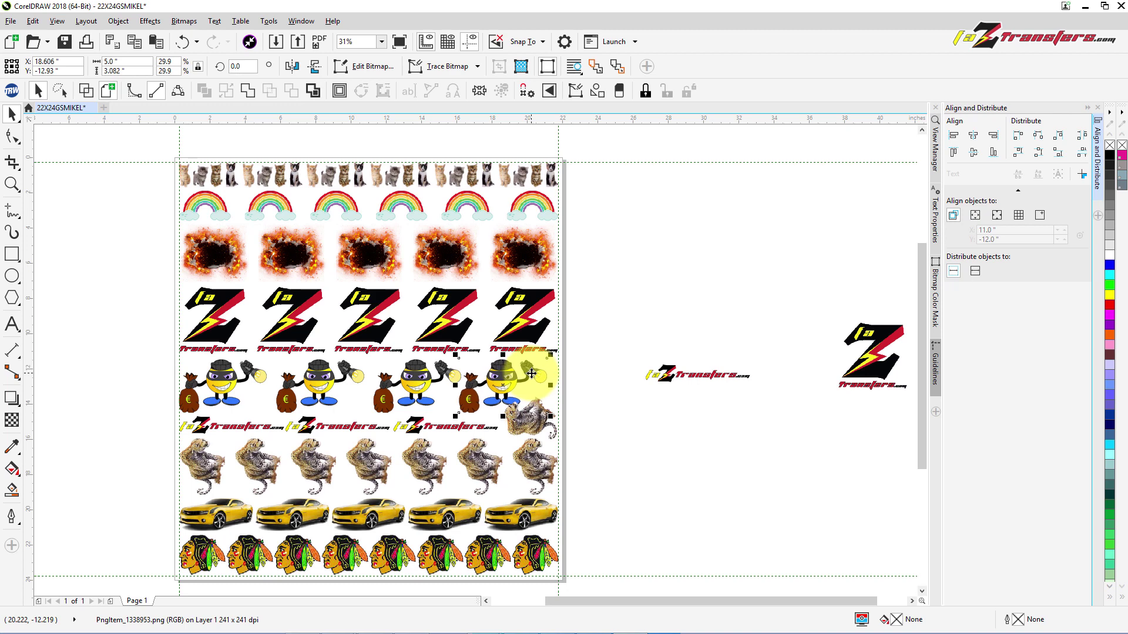
key(Left)
key(Left)
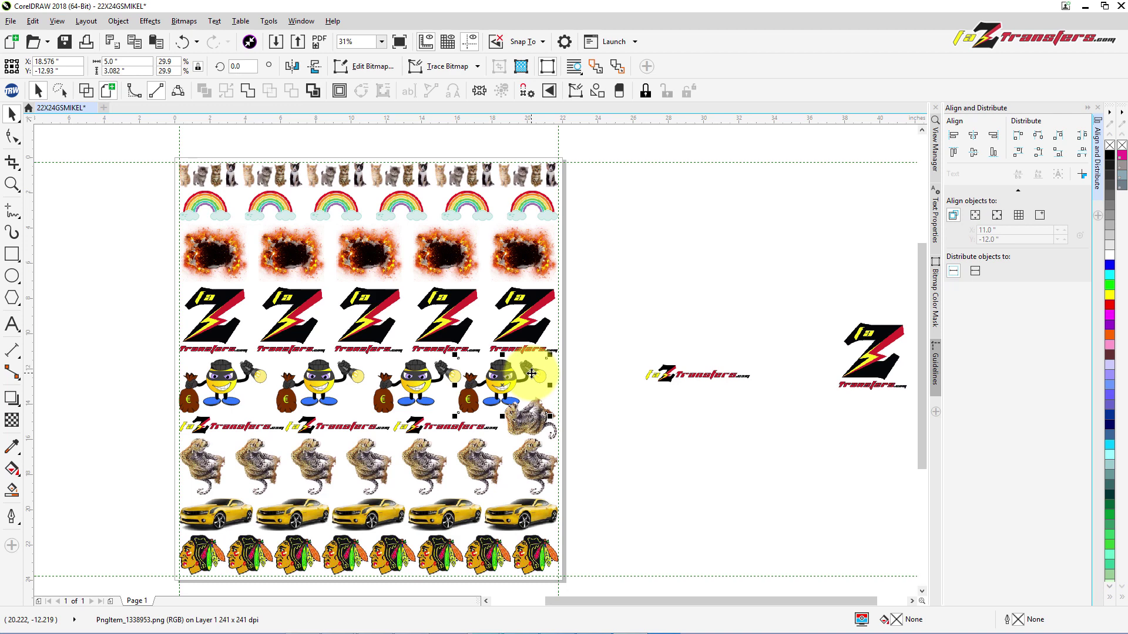
key(Left)
key(Left)
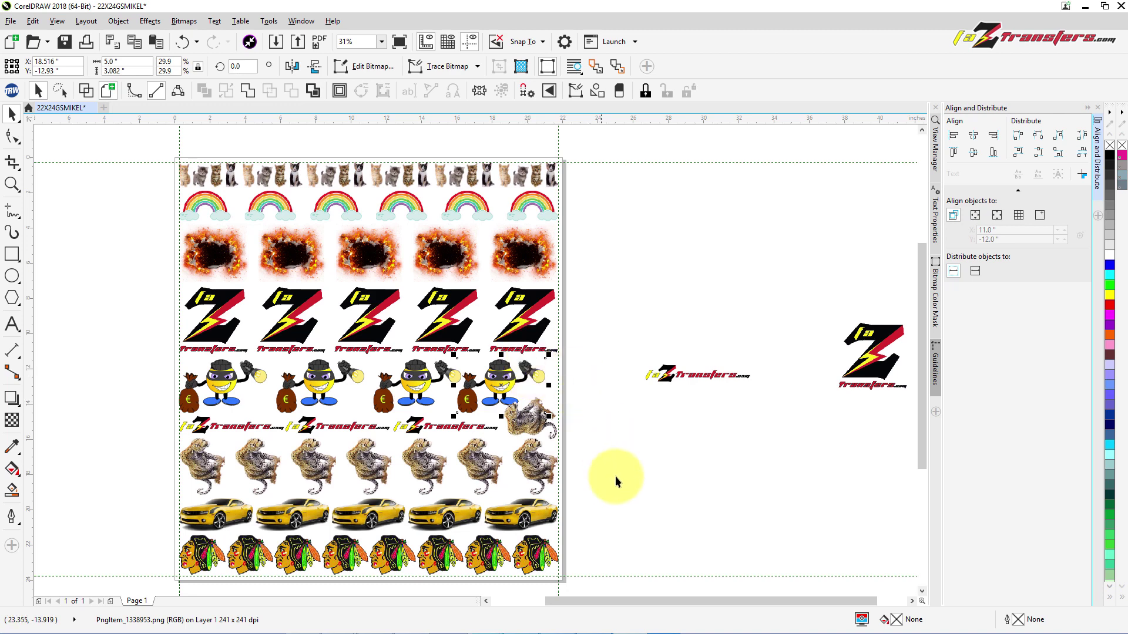
right_click(680, 479)
click(601, 464)
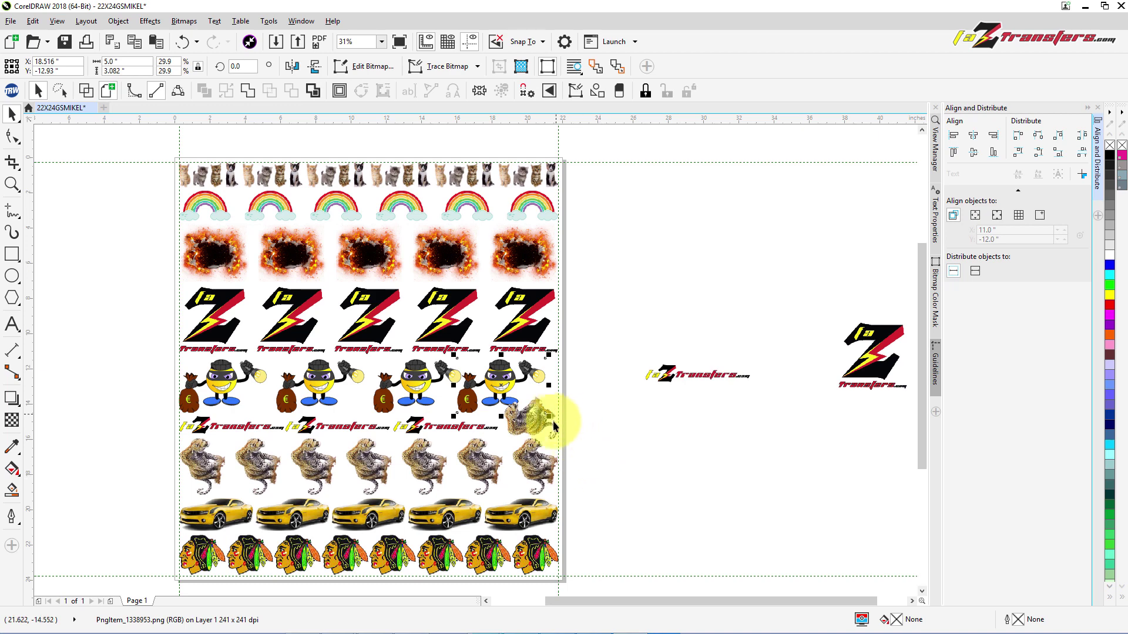
Rotate the extra leopard beside the third small logo to about 7.9 degrees
click(543, 435)
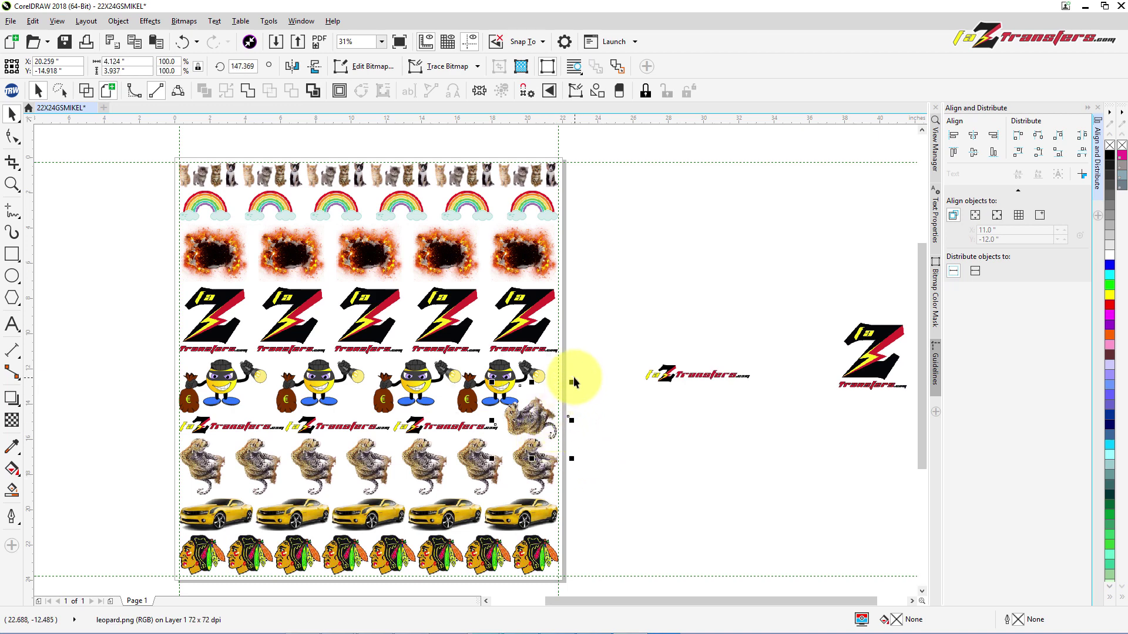
click(633, 435)
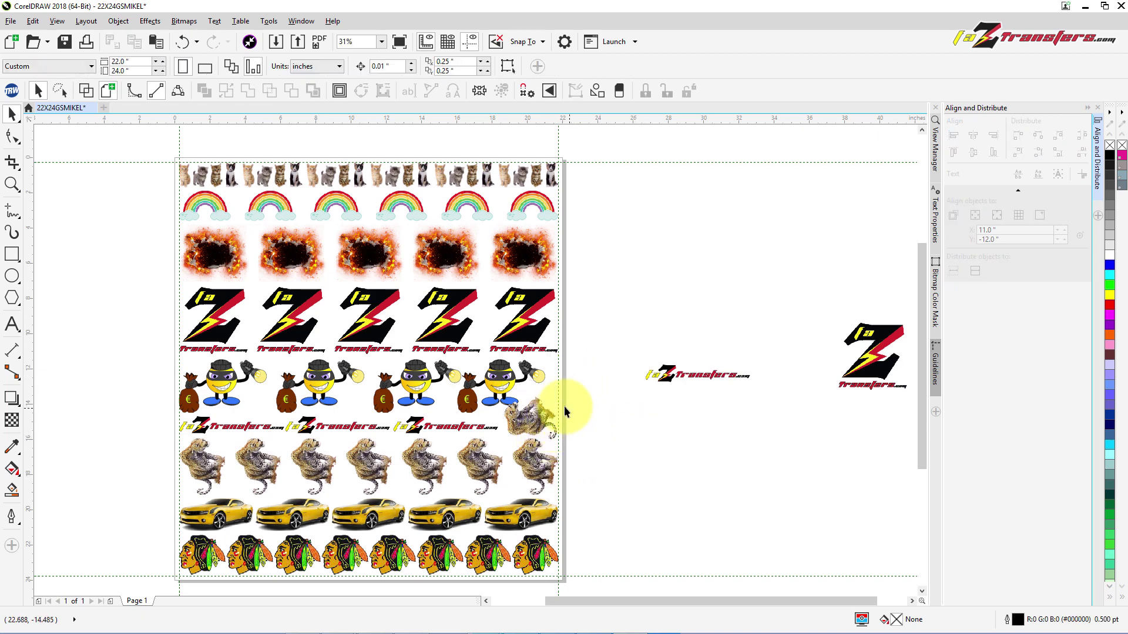
click(527, 420)
click(535, 414)
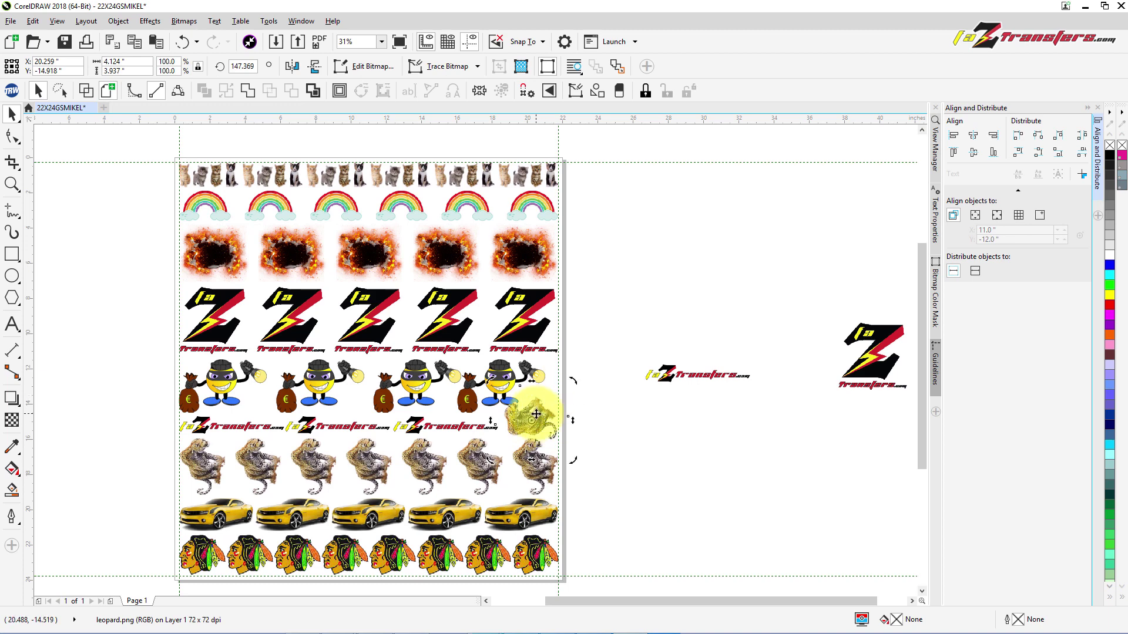
drag(573, 378, 537, 426)
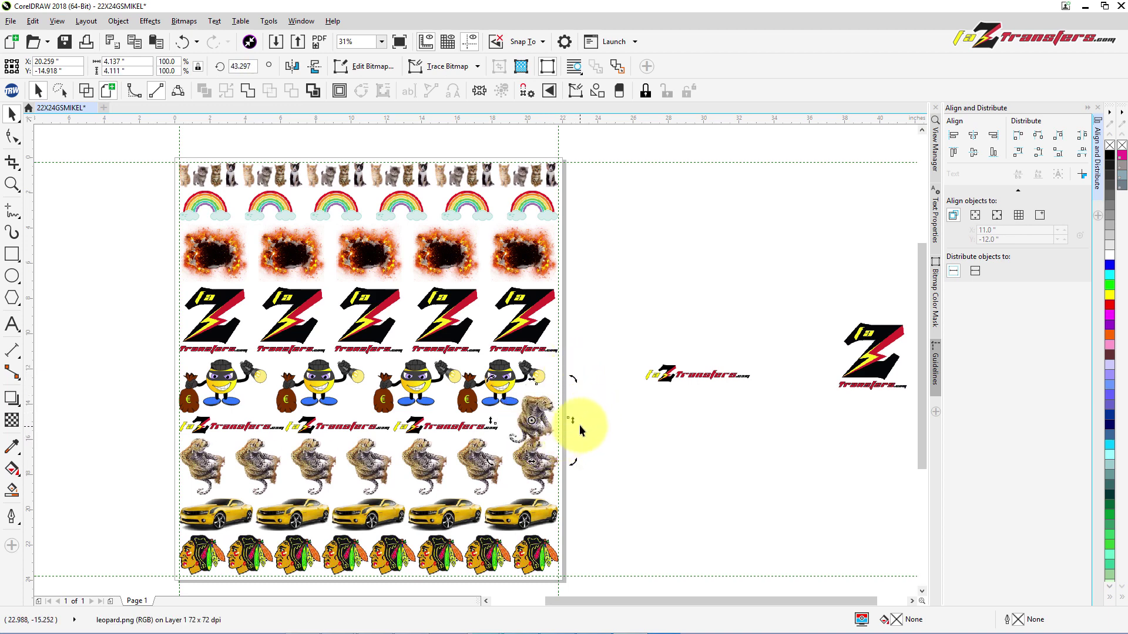
drag(575, 380, 584, 394)
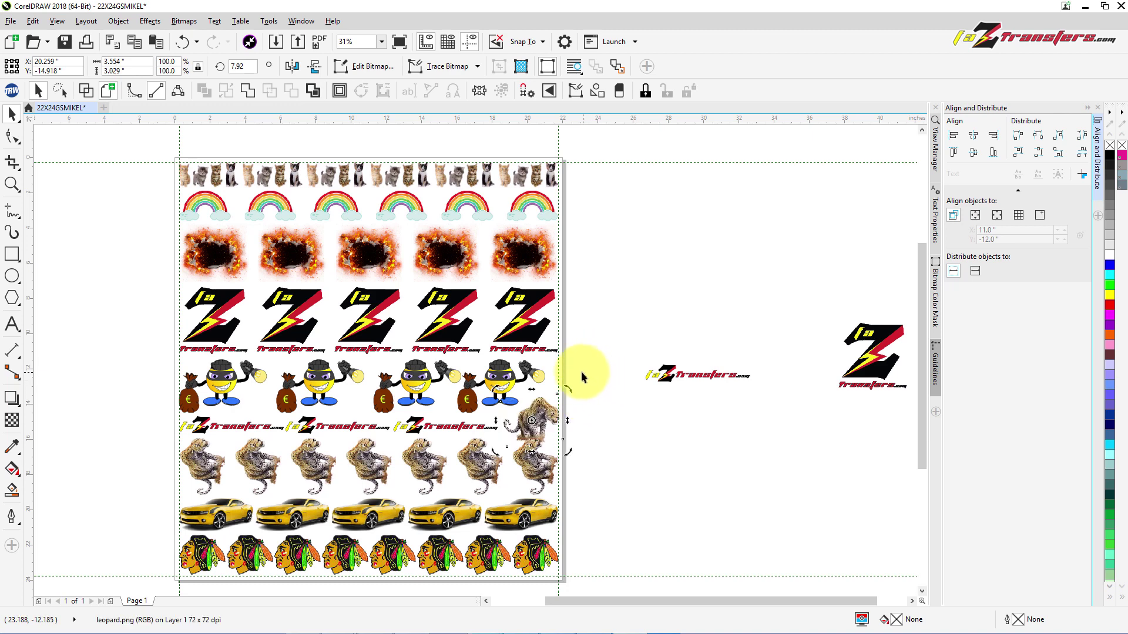
Nudge the rotated leopard up and left to about X 20.11, Y -14.59 inches and clear the selection
key(Up)
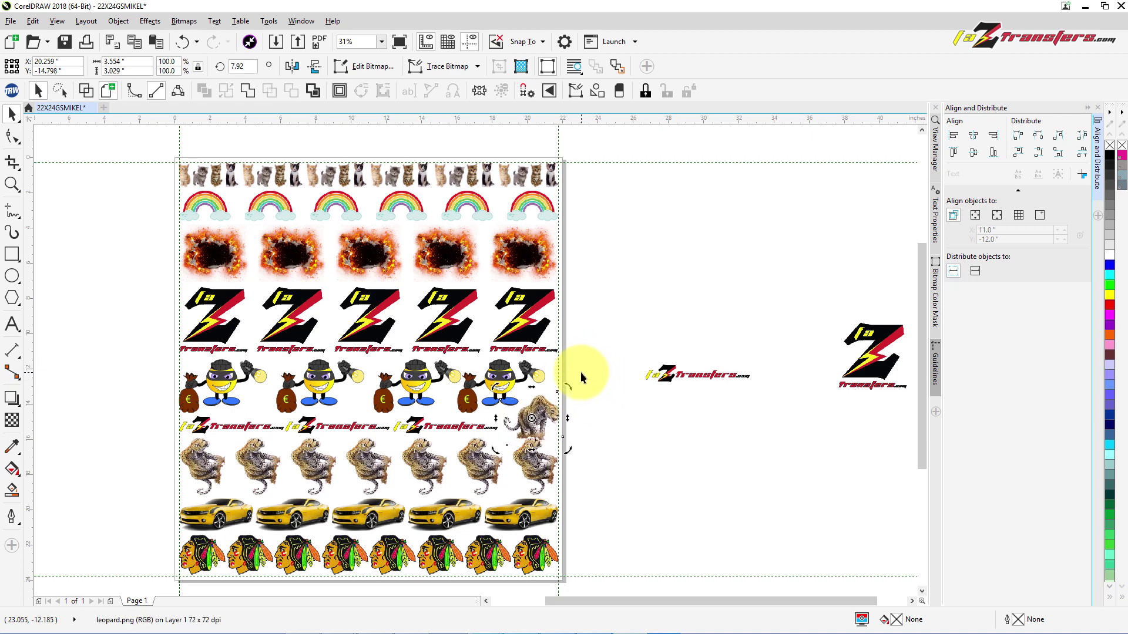
key(Up)
key(Up)
key(Up)
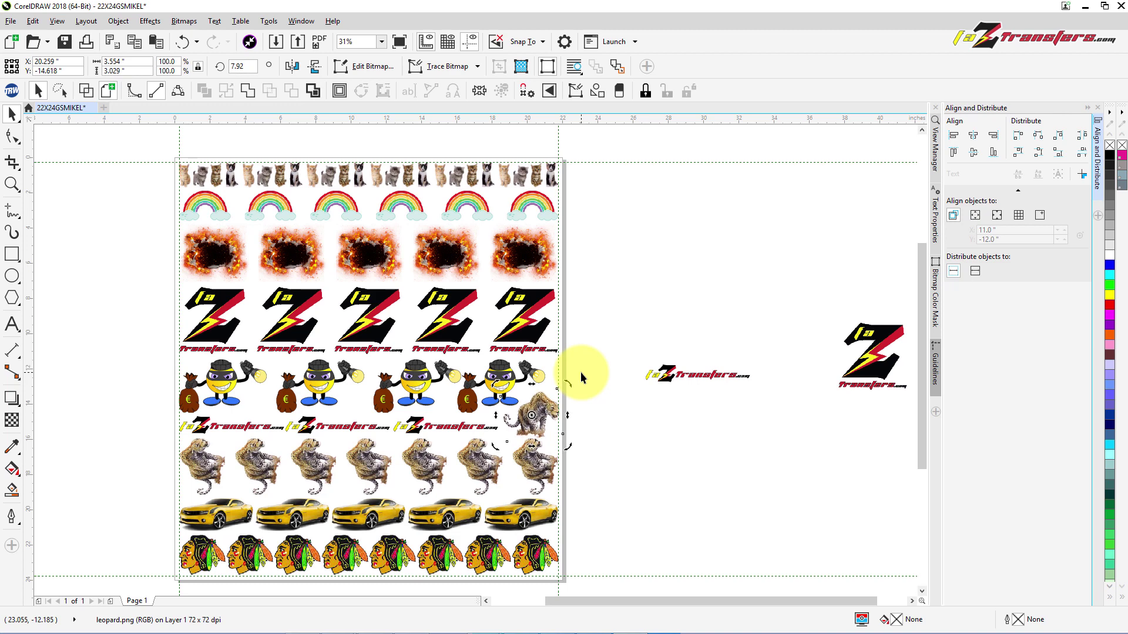
key(Up)
key(Left)
key(Left)
key(Left)
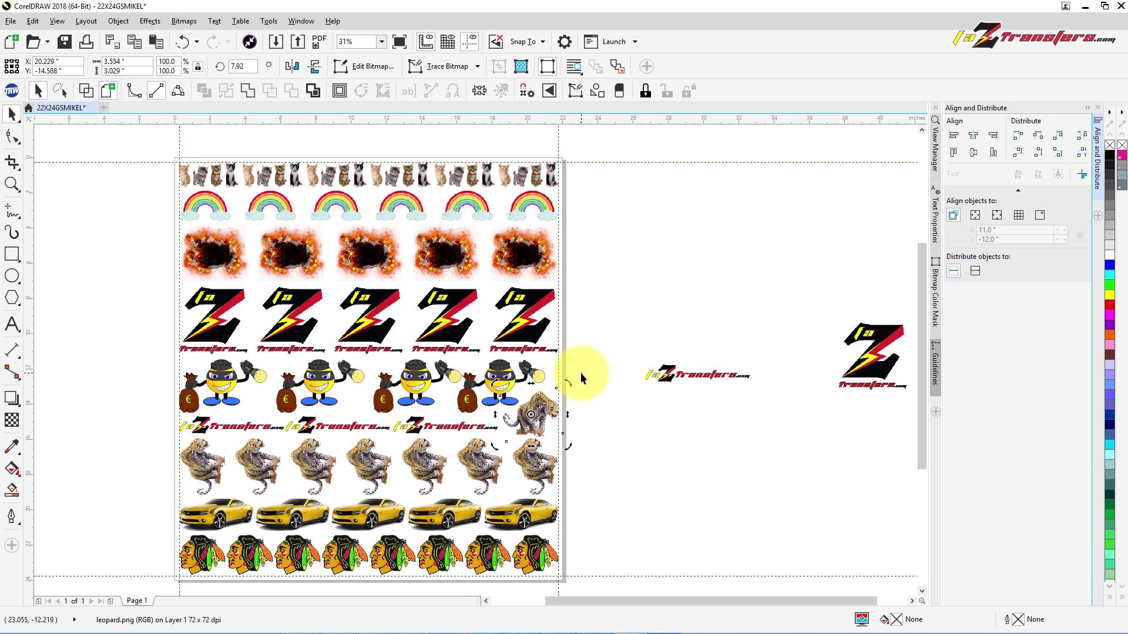
key(Left)
key(Left)
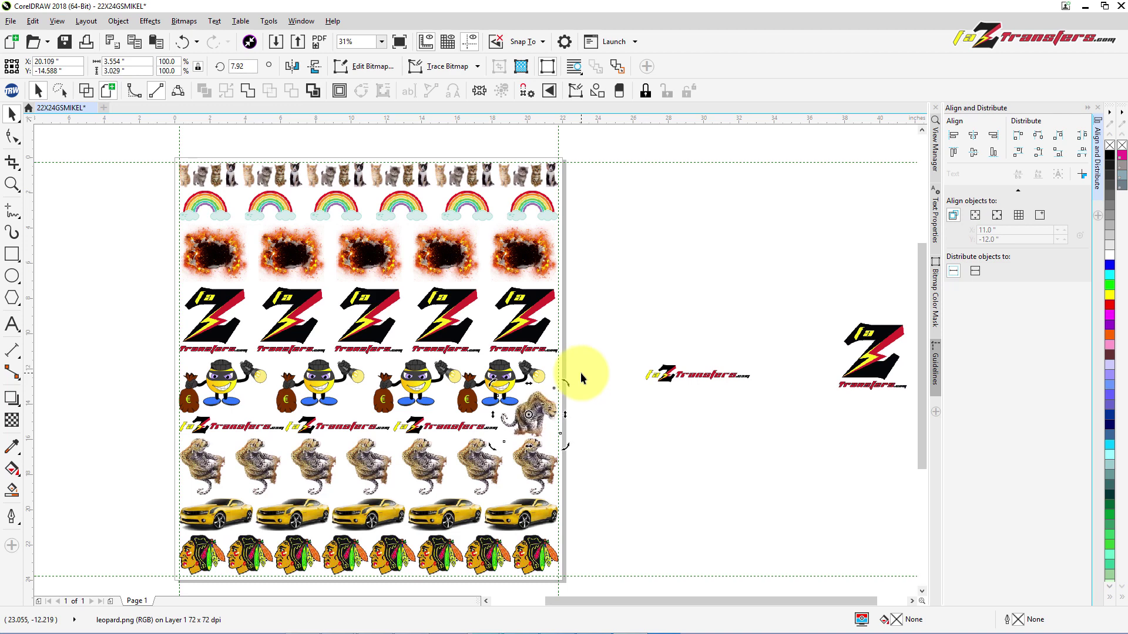
click(611, 347)
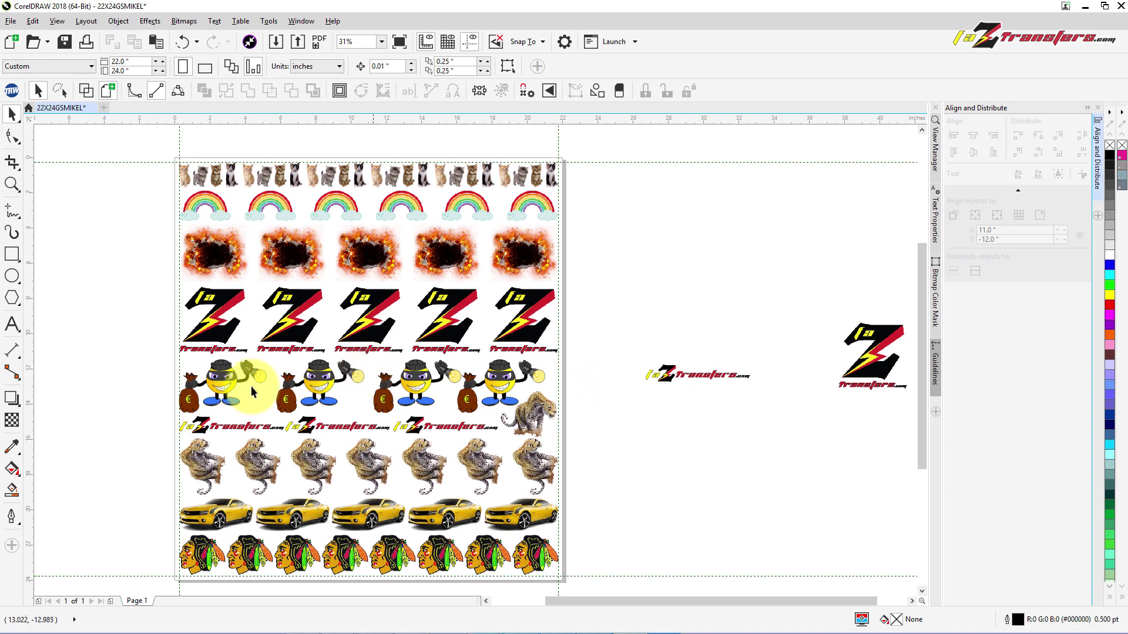
Distribute the four robber emojis with equal horizontal spacing and clear the selection
drag(146, 337, 567, 422)
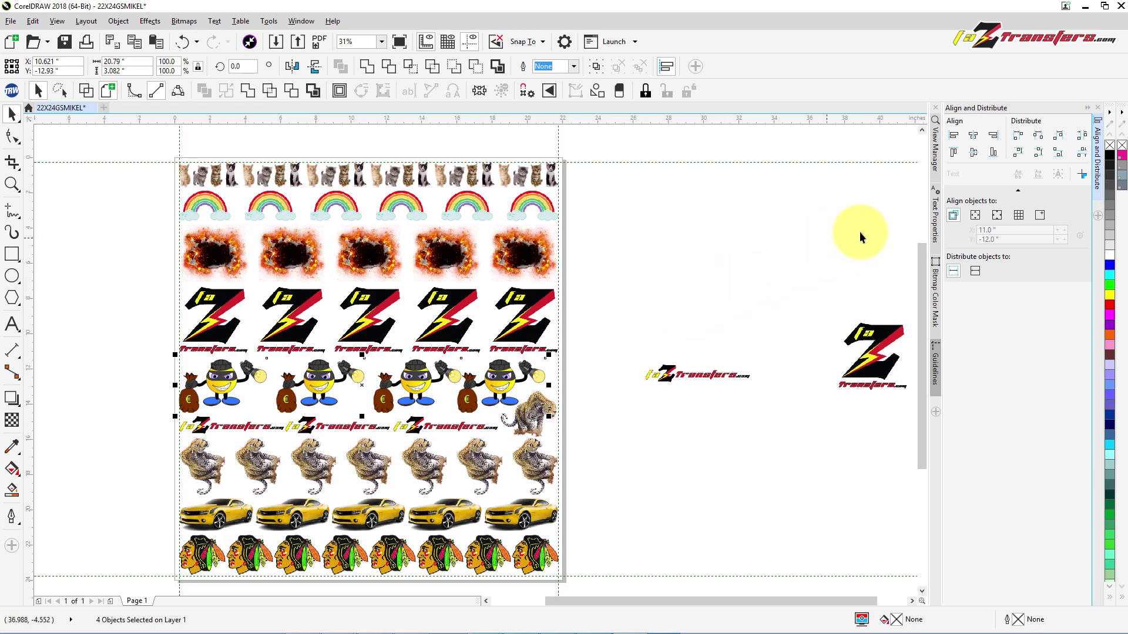
click(1082, 136)
click(725, 251)
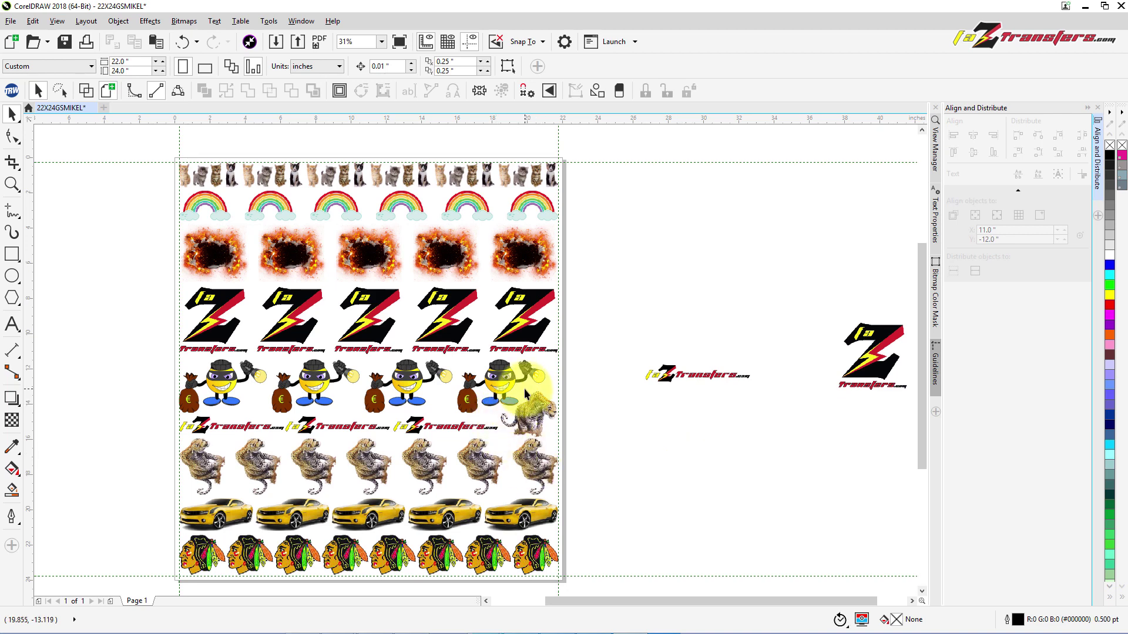
Nudge the rotated leopard right to about X 20.19 inches, away from the third small logo
click(505, 383)
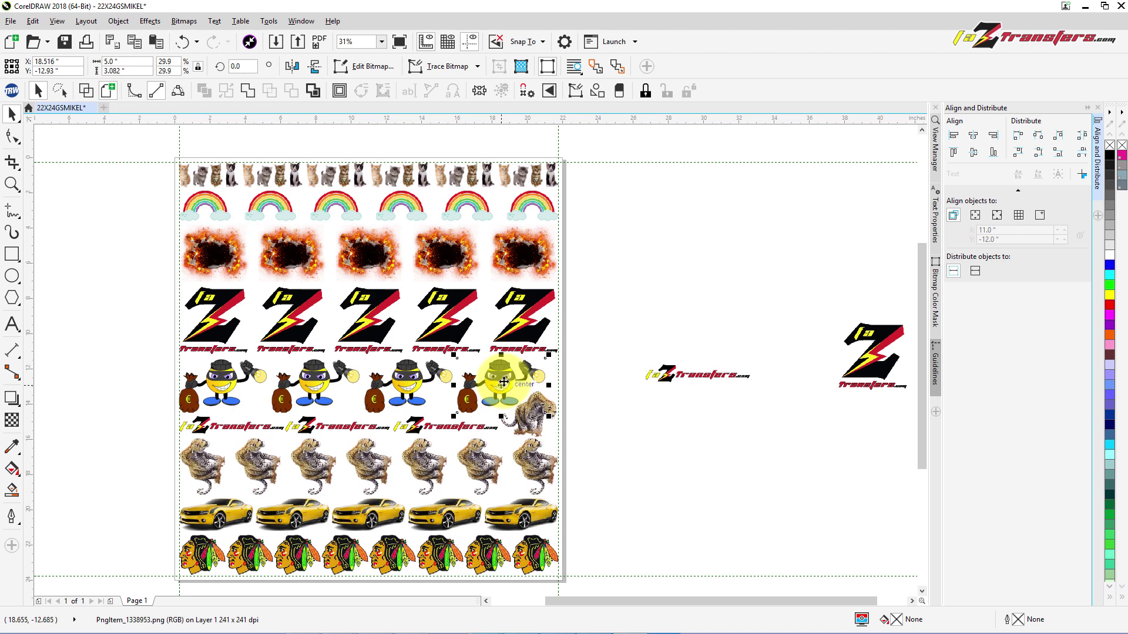
click(530, 436)
key(Right)
key(Right)
key(Right)
key(Right)
key(Right)
key(Right)
key(Right)
key(Right)
key(Right)
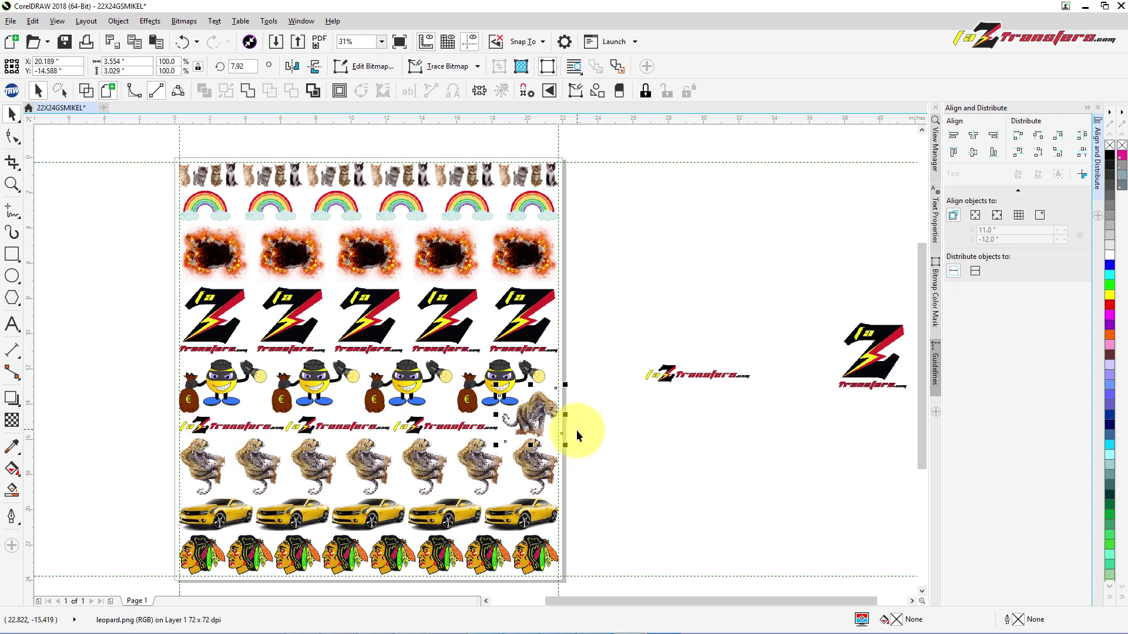
Shift the last robber emoji slightly left, away from the leopard, and space all four emojis evenly across the row
click(498, 385)
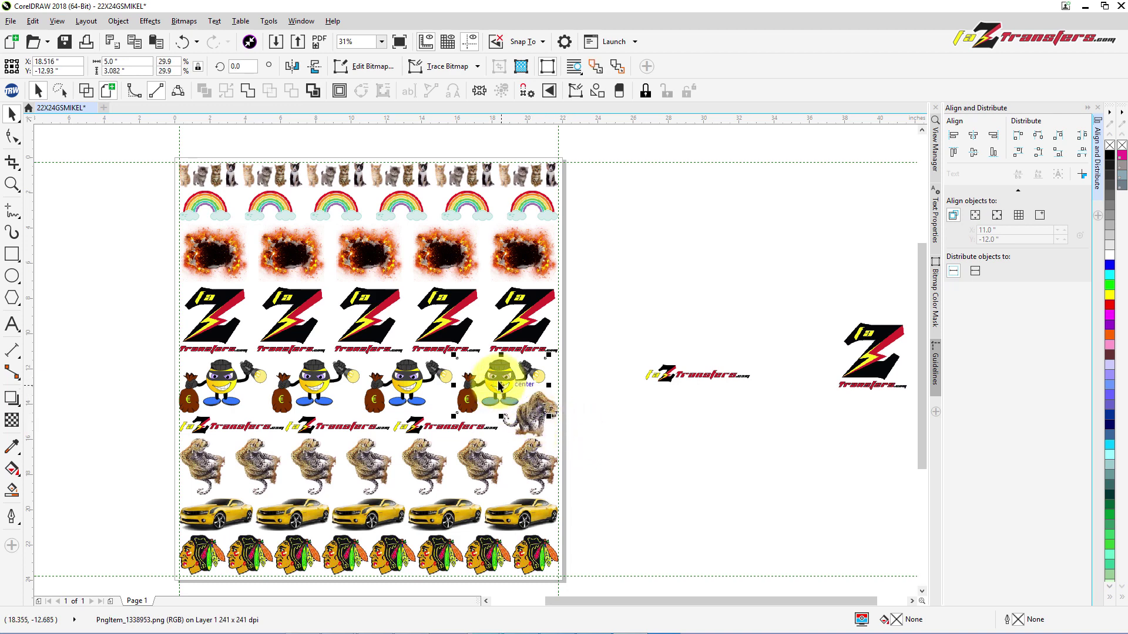
drag(539, 375, 466, 378)
drag(134, 329, 576, 417)
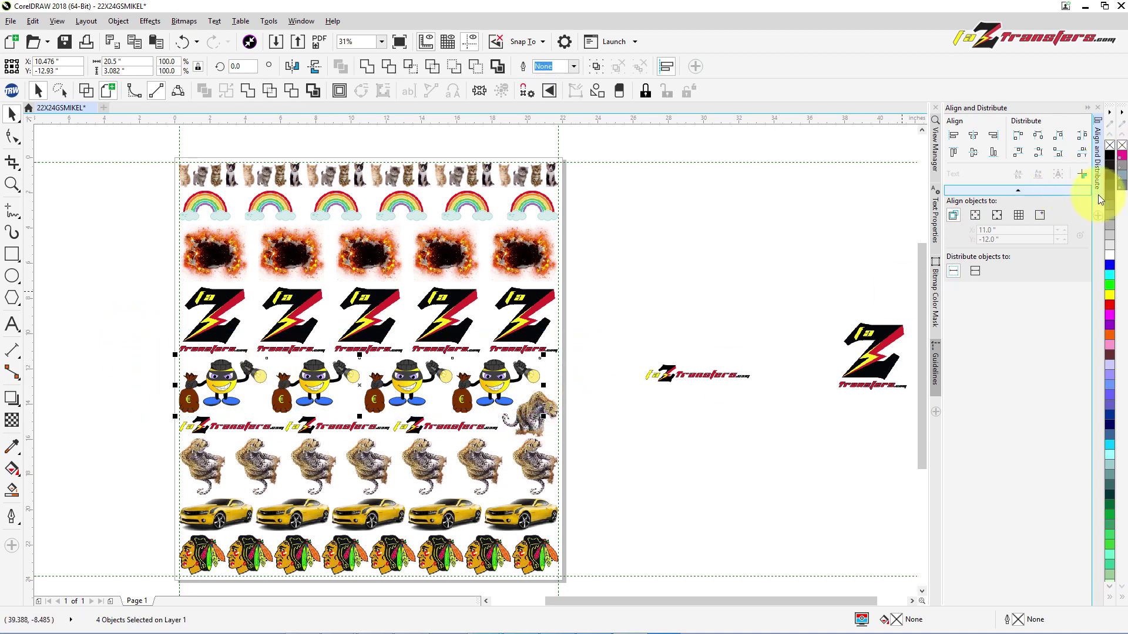
click(1081, 135)
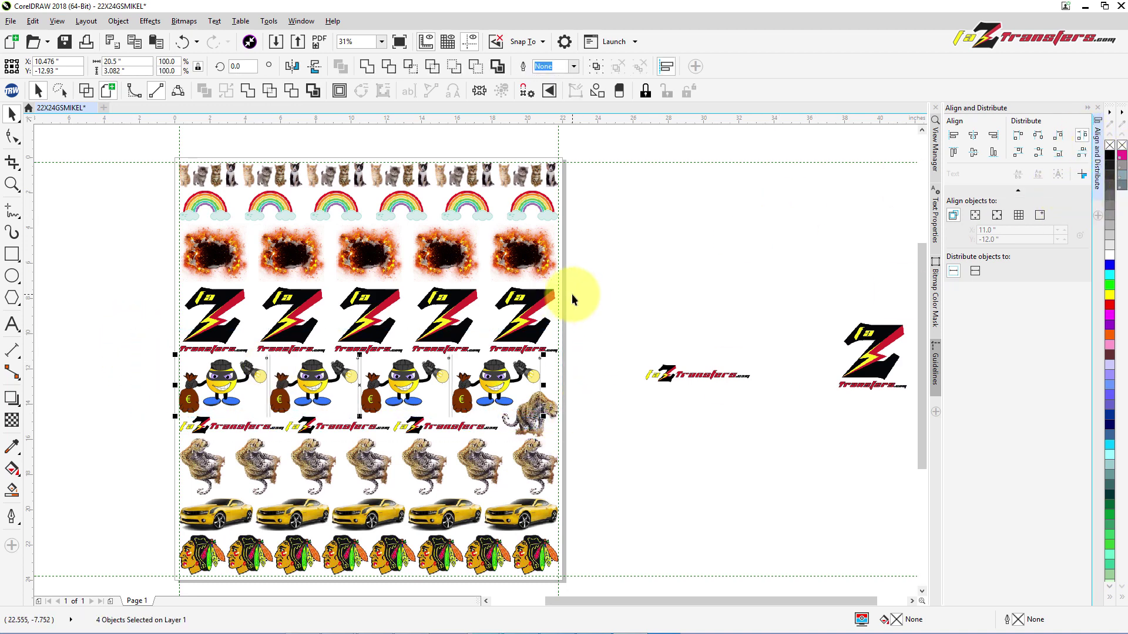
click(621, 292)
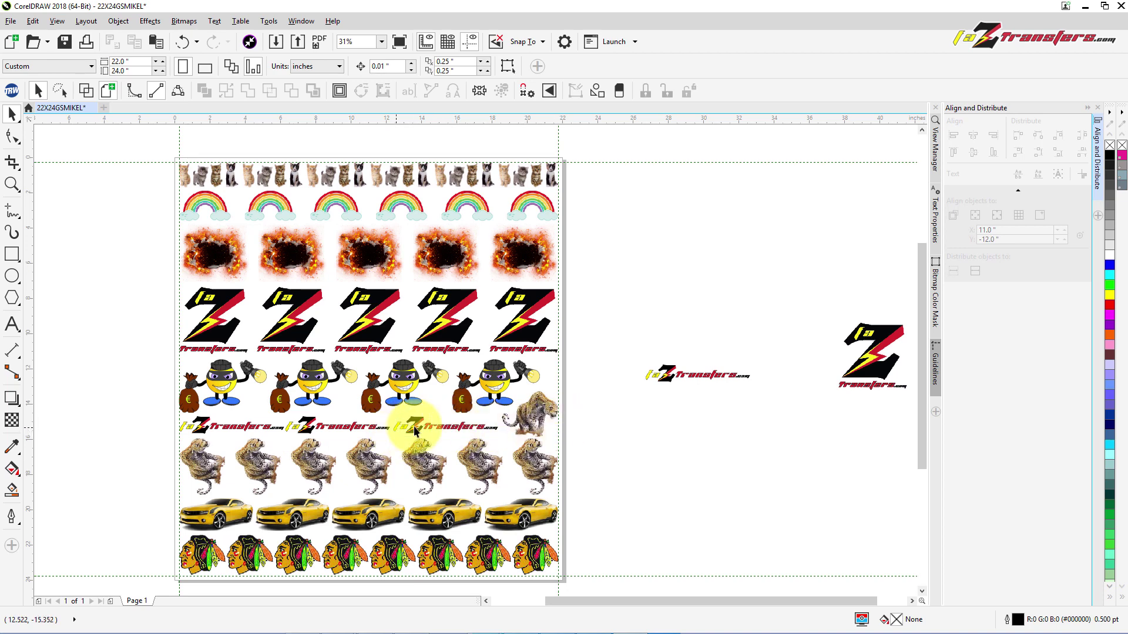
Nudge the third small logo right to about X 15.51 inches, closer to the rotated leopard
click(446, 426)
drag(451, 427, 451, 427)
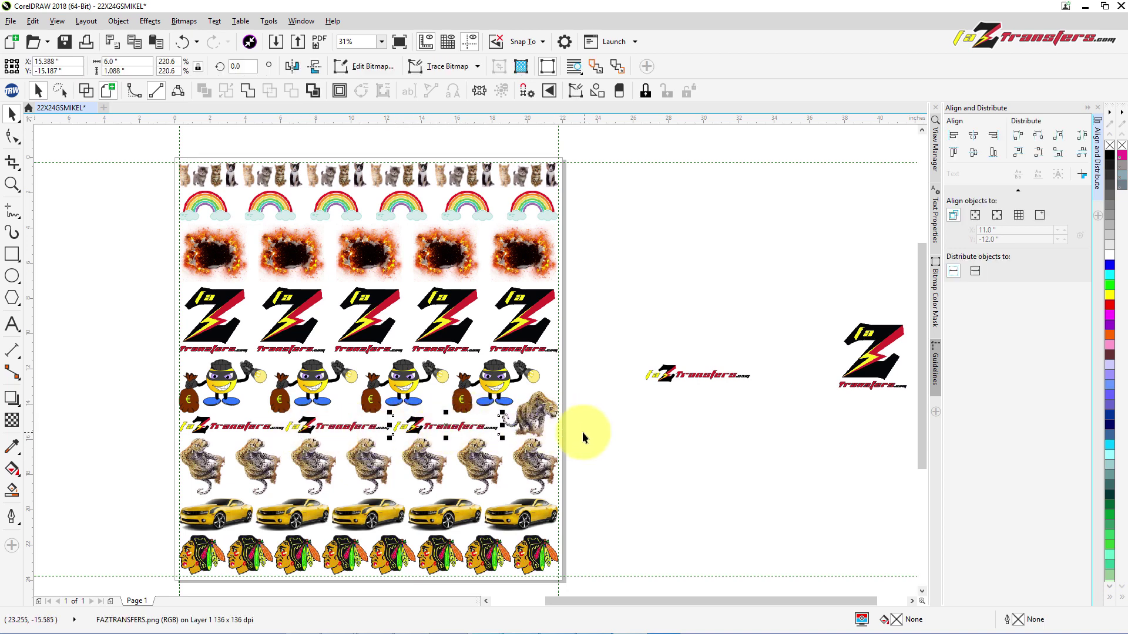
key(Right)
key(Right)
key(Right)
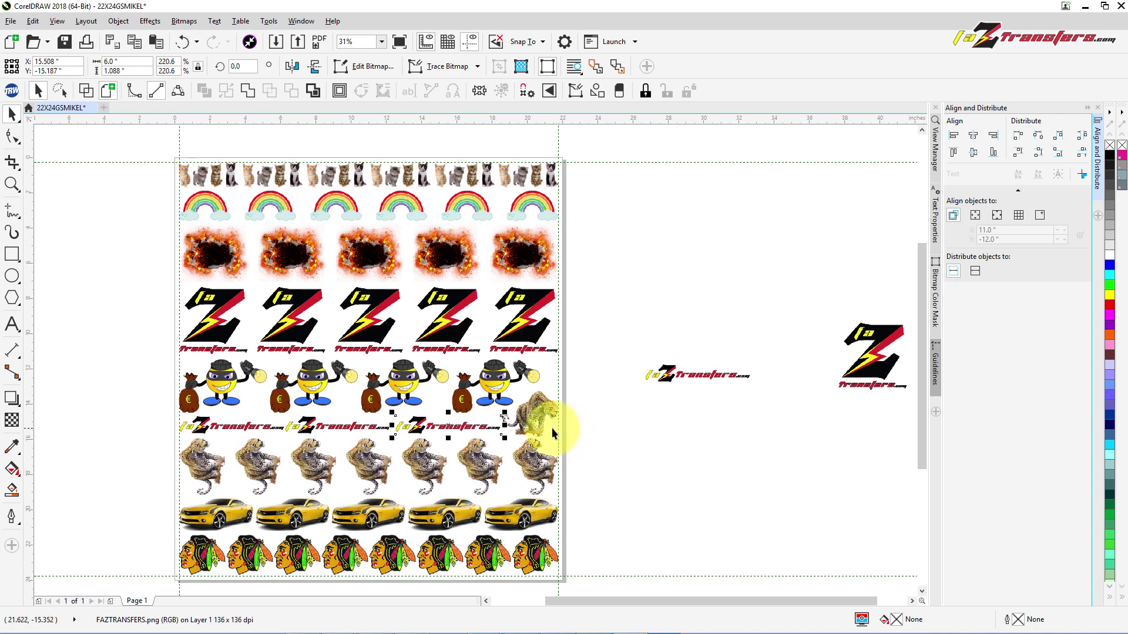
Distribute the three small logos with equal horizontal spacing and clear the selection
drag(145, 392, 443, 456)
drag(522, 441, 504, 435)
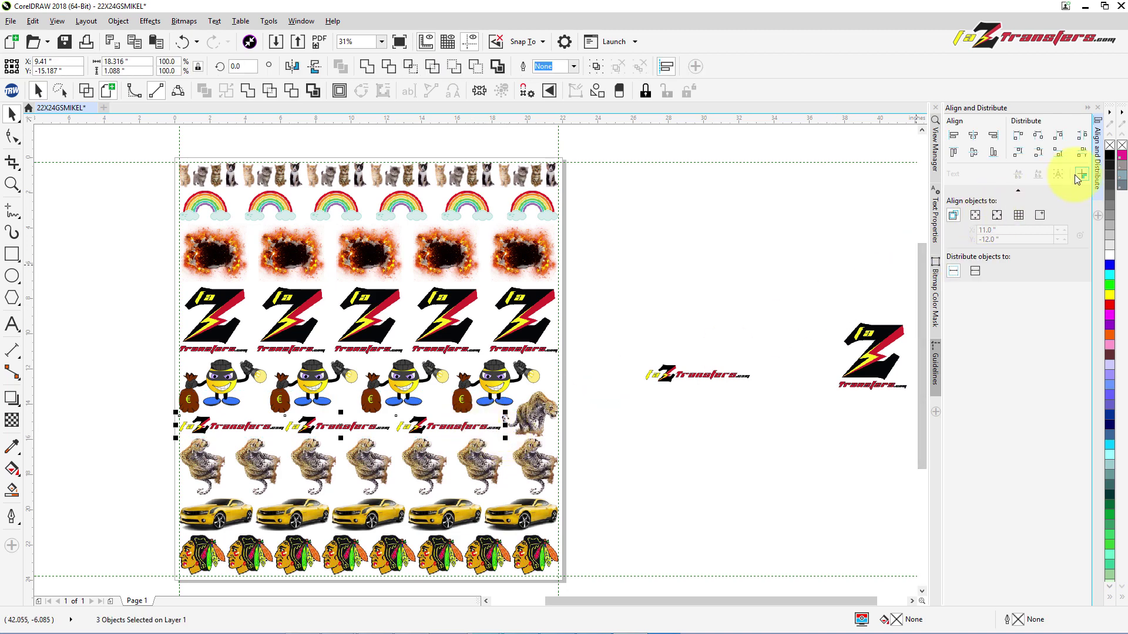
click(1081, 151)
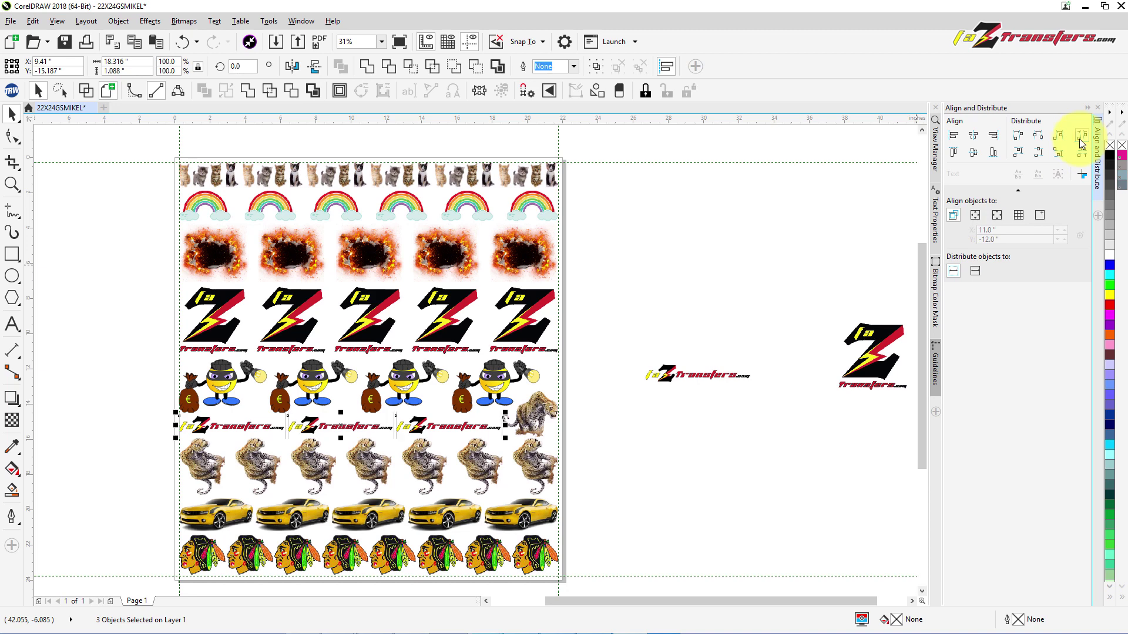
click(608, 312)
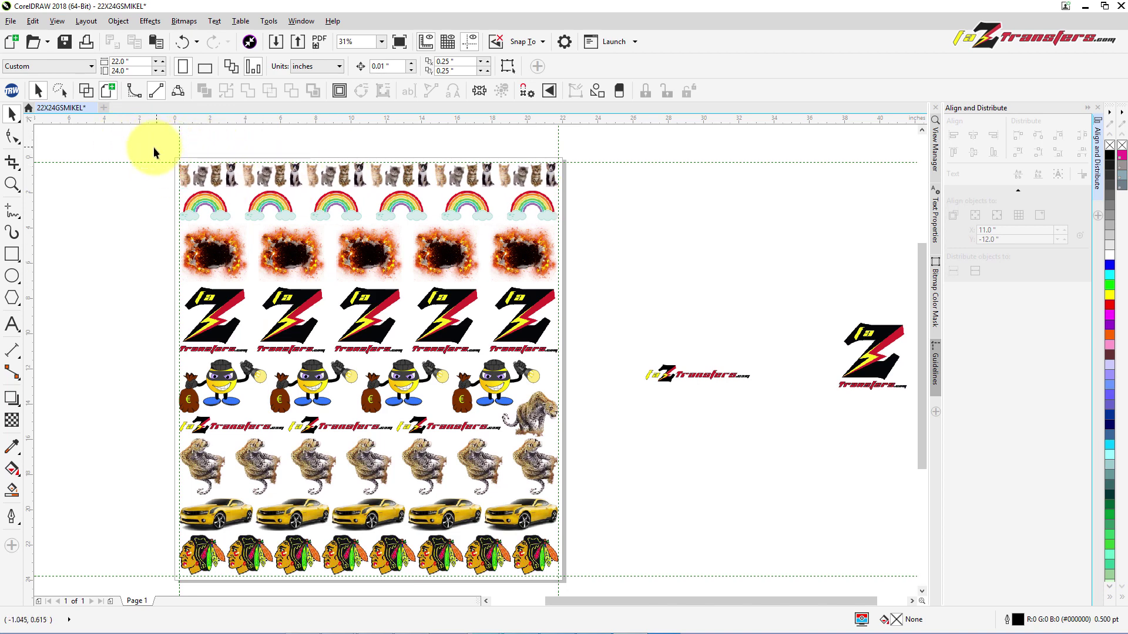
Check the PNG export preview of the whole drawing with nothing selected, and cancel the export
click(12, 21)
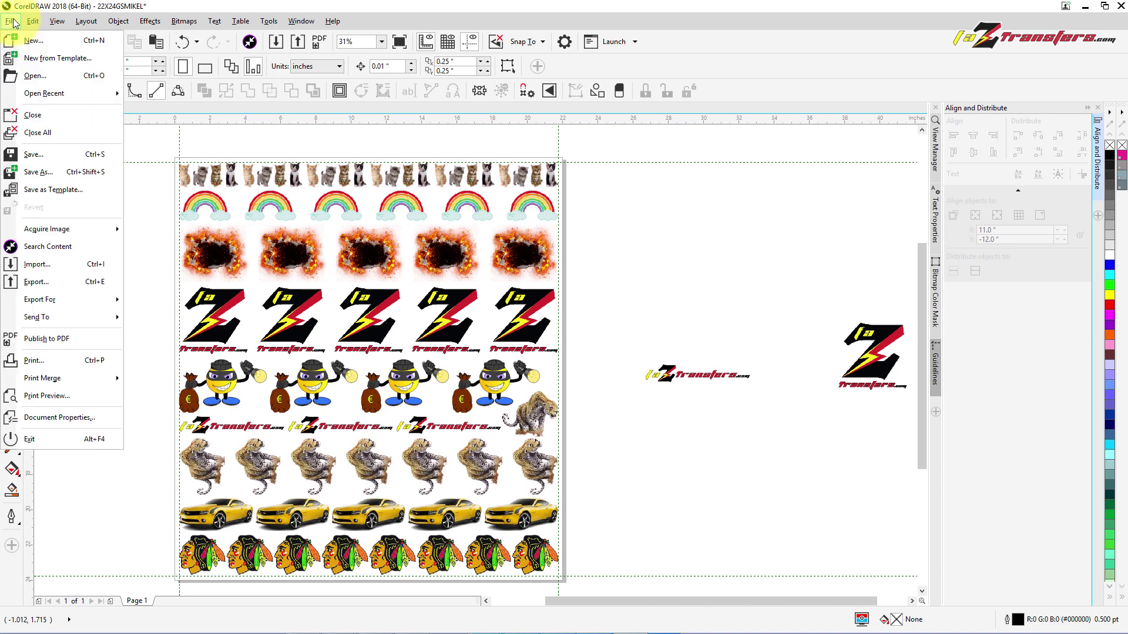
click(37, 284)
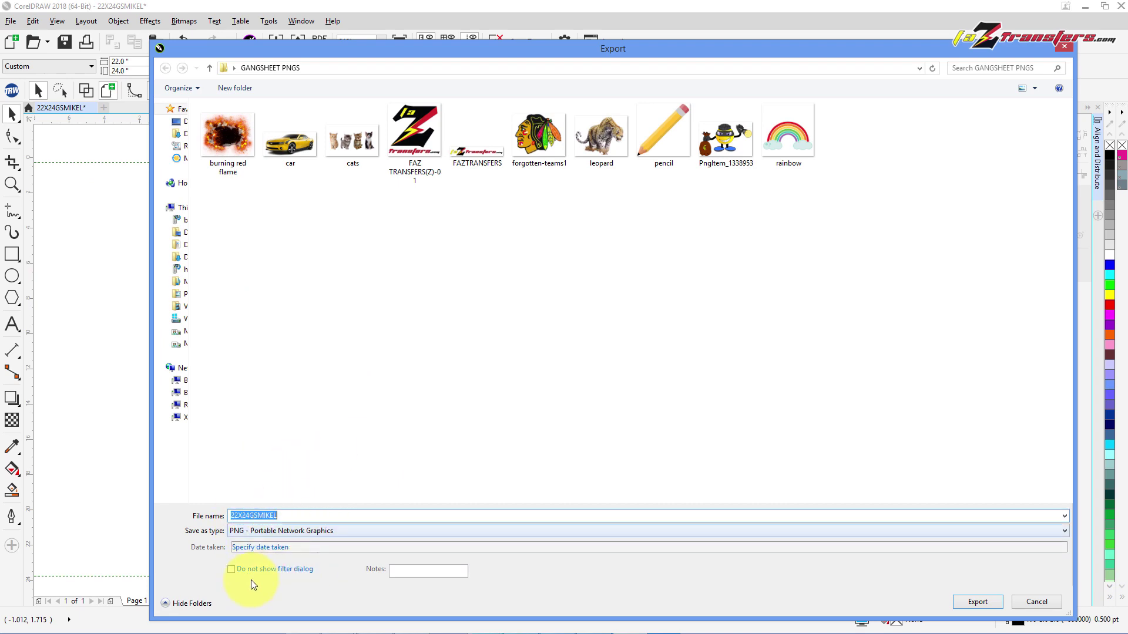
click(977, 602)
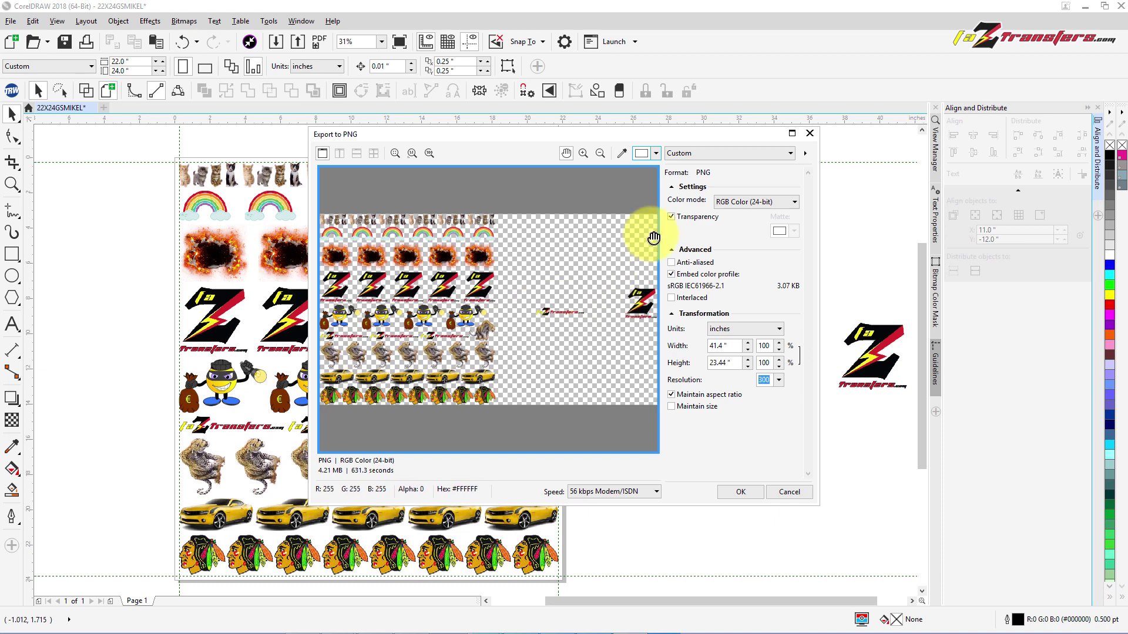
drag(527, 136, 225, 178)
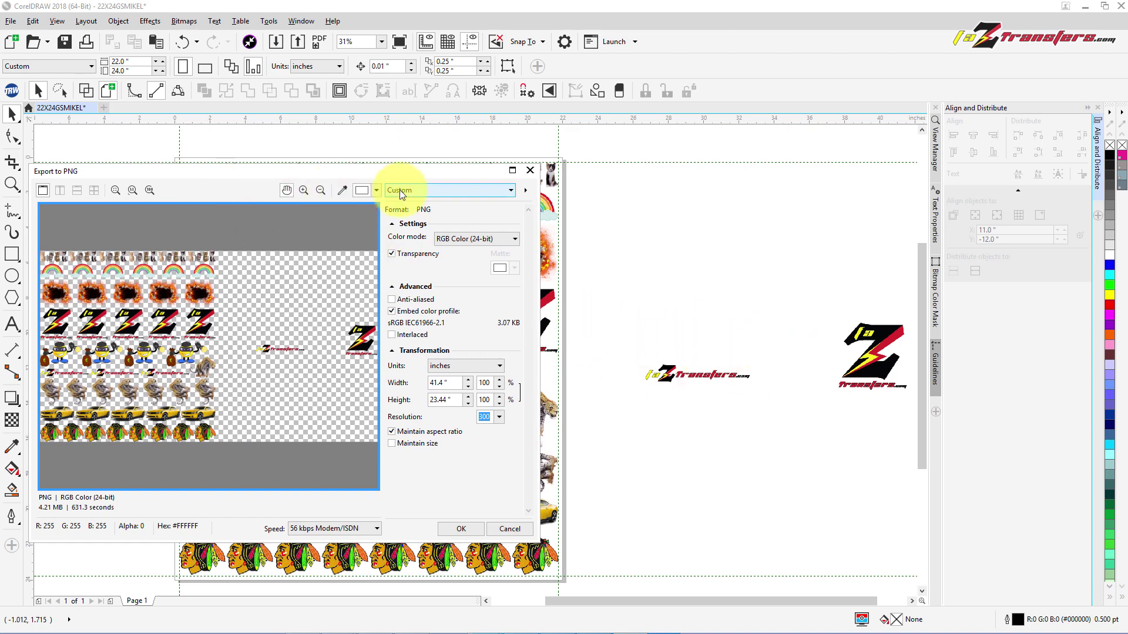
drag(267, 174, 513, 213)
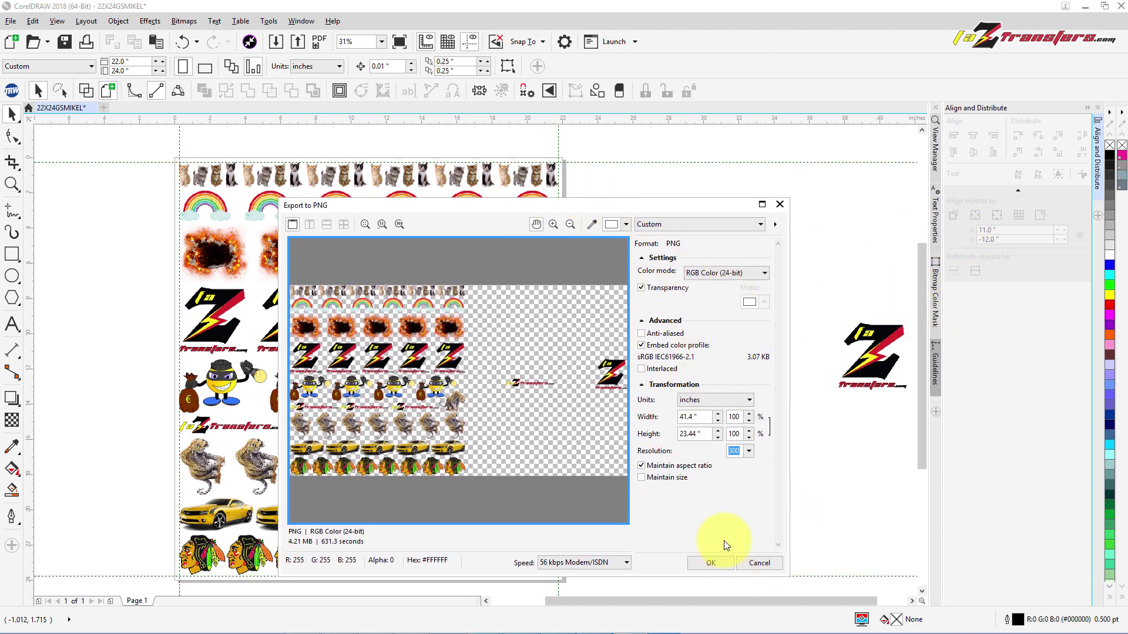
click(760, 563)
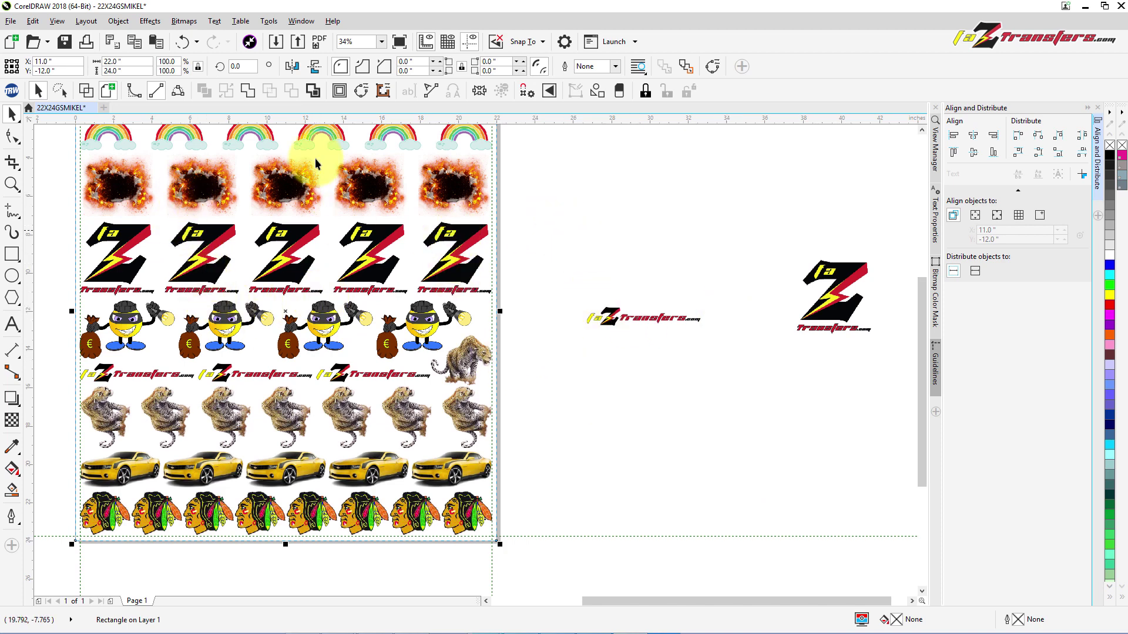
Check the PNG export preview with only the selected objects included, cancel the export and clear the selection
click(8, 22)
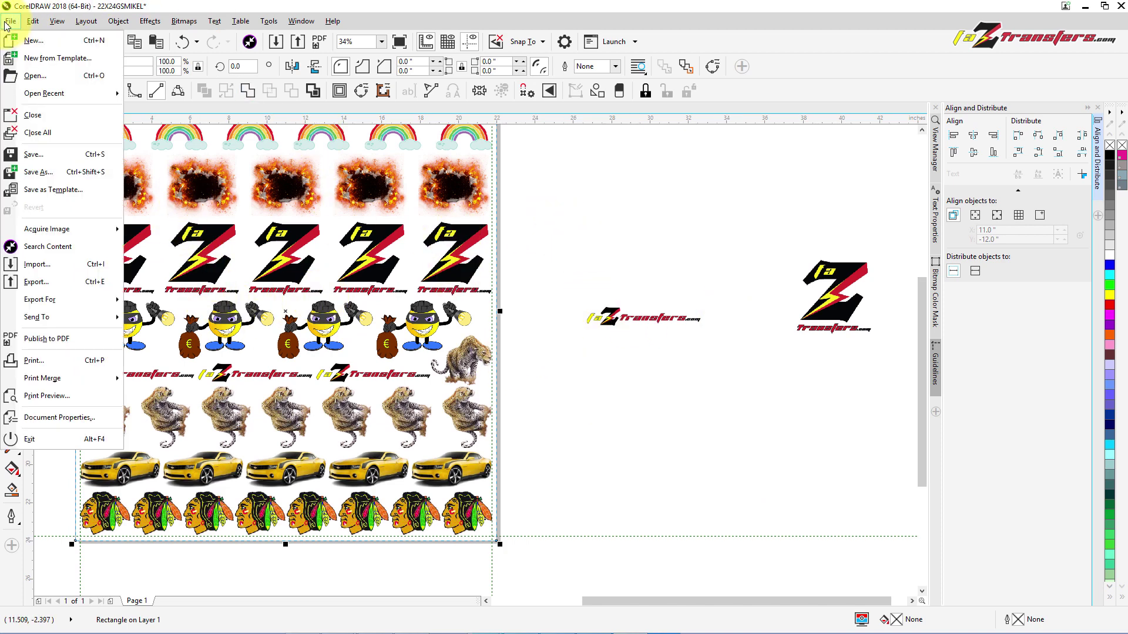
click(34, 282)
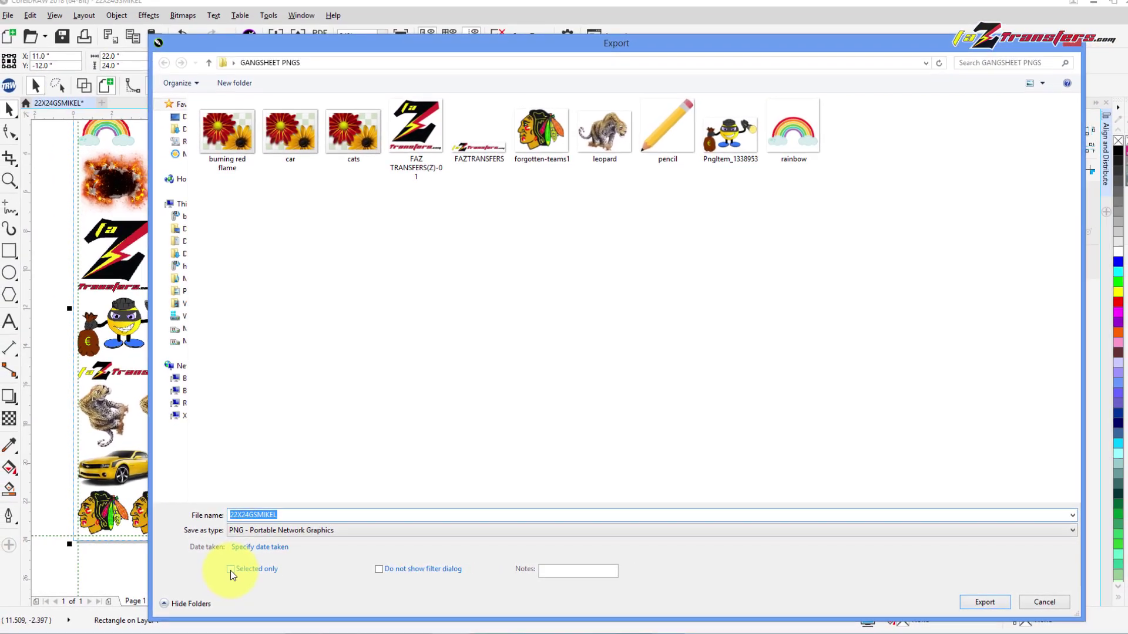
click(230, 569)
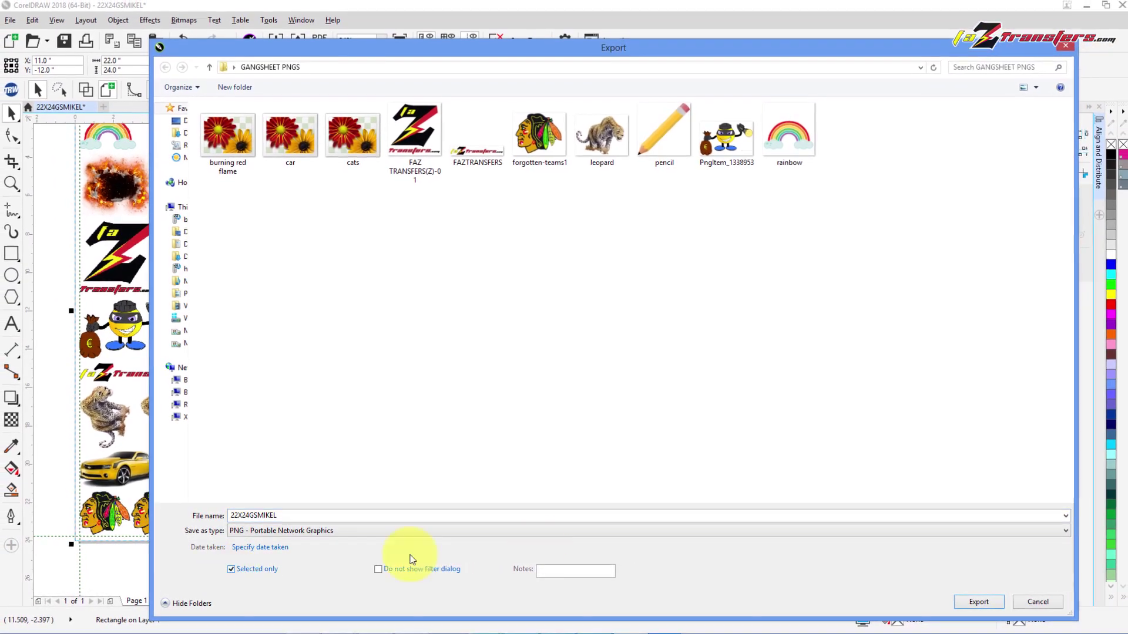
click(985, 601)
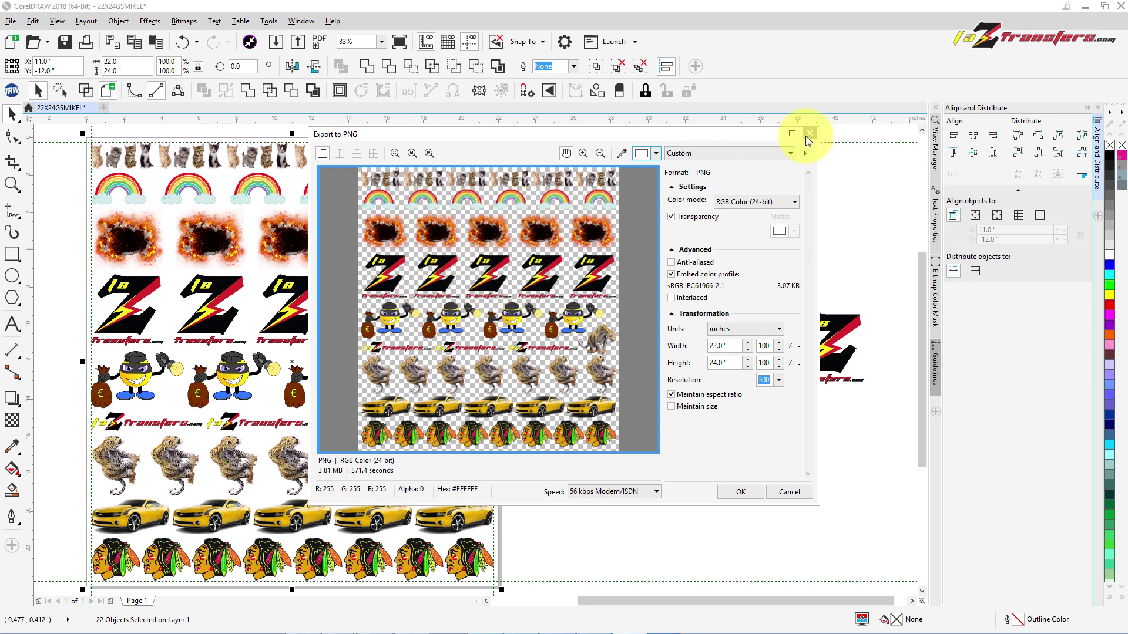
click(788, 492)
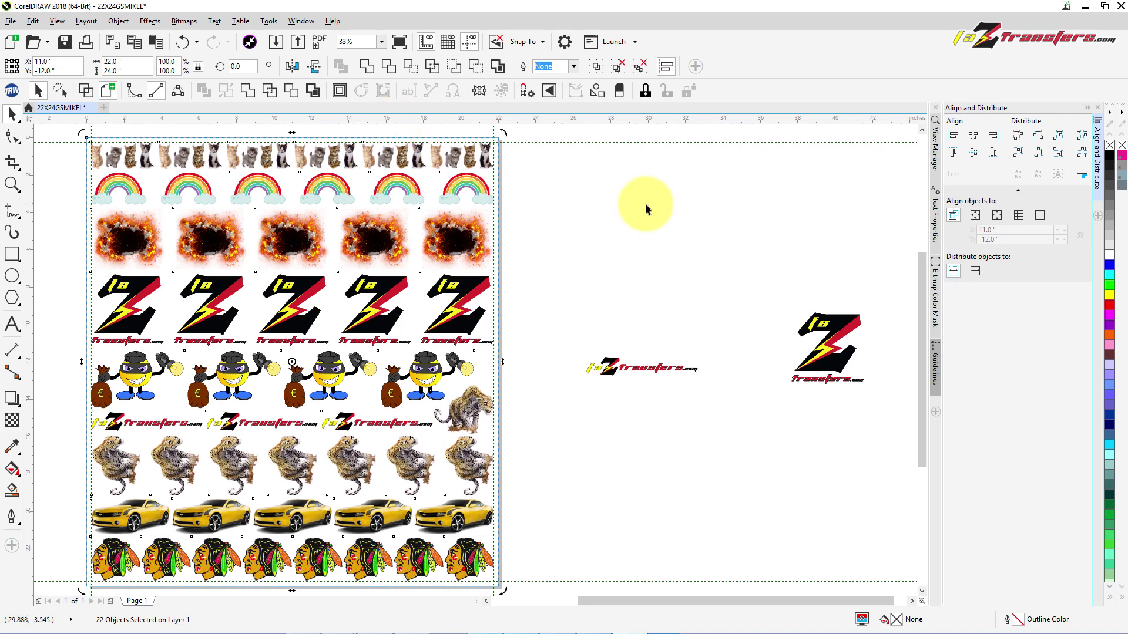
click(526, 161)
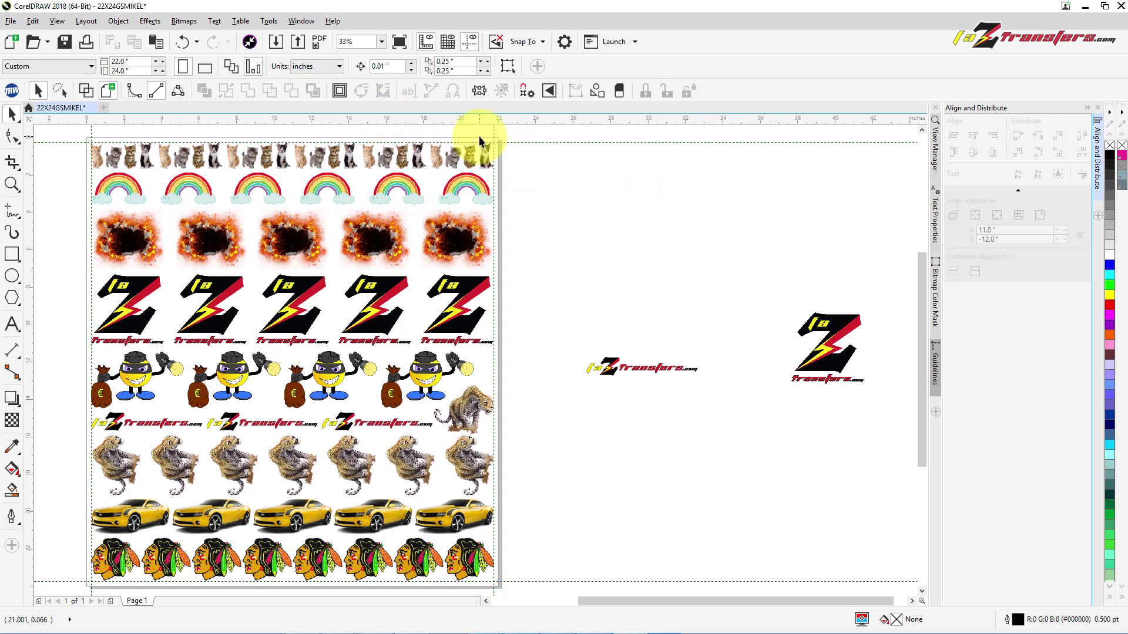
Delete the page-size border rectangle, check the PNG export preview of the whole drawing without it, and cancel the export
click(481, 141)
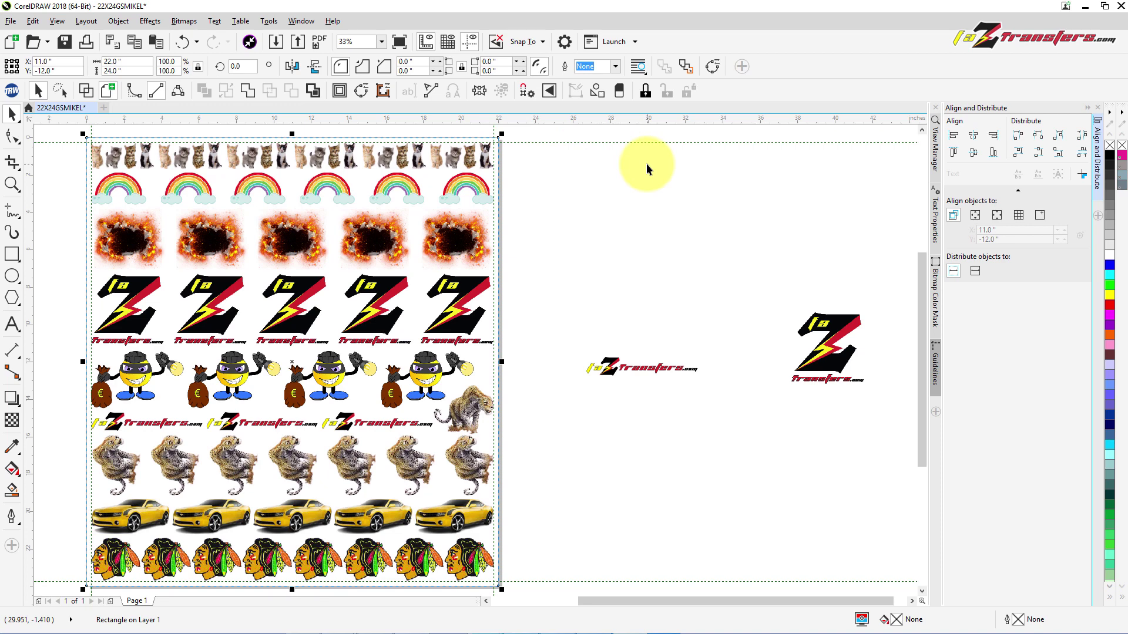
key(Escape)
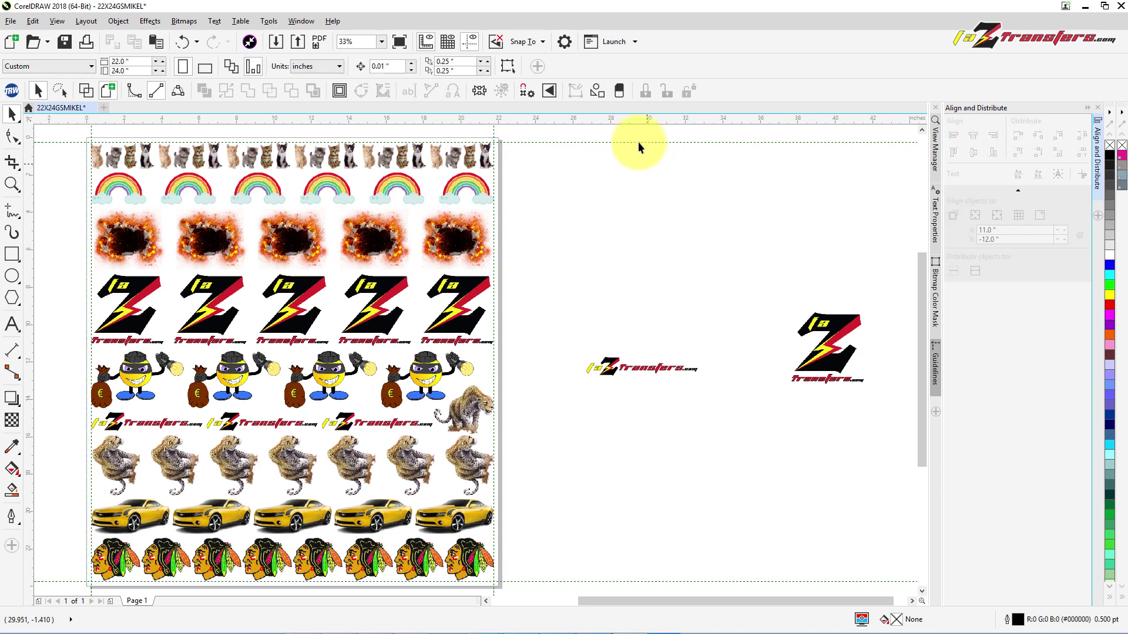
click(11, 20)
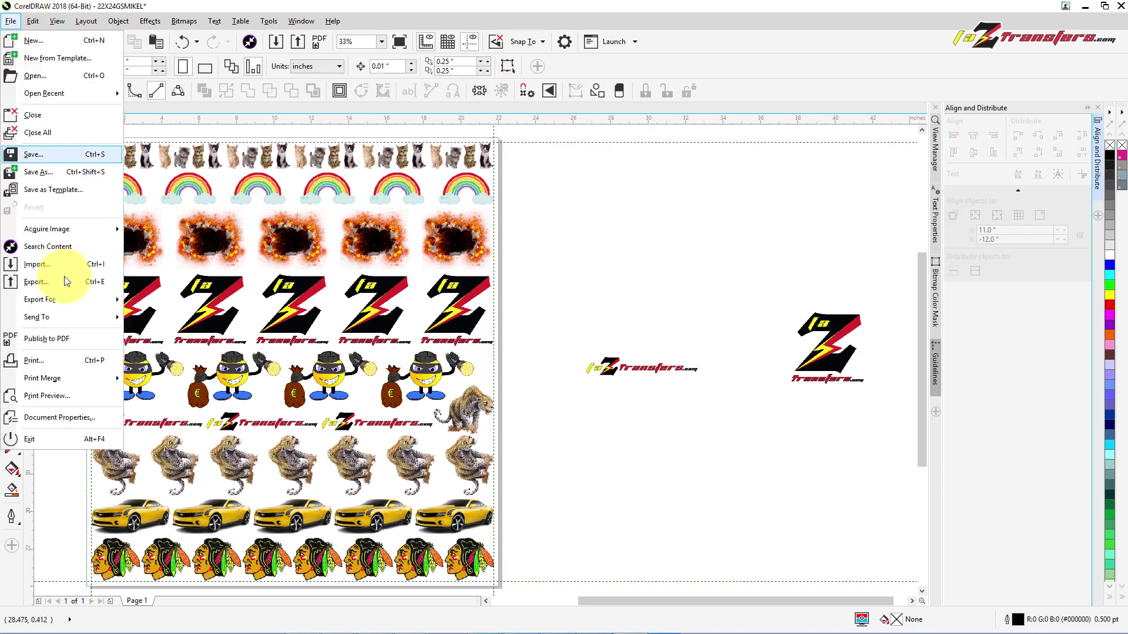
click(45, 282)
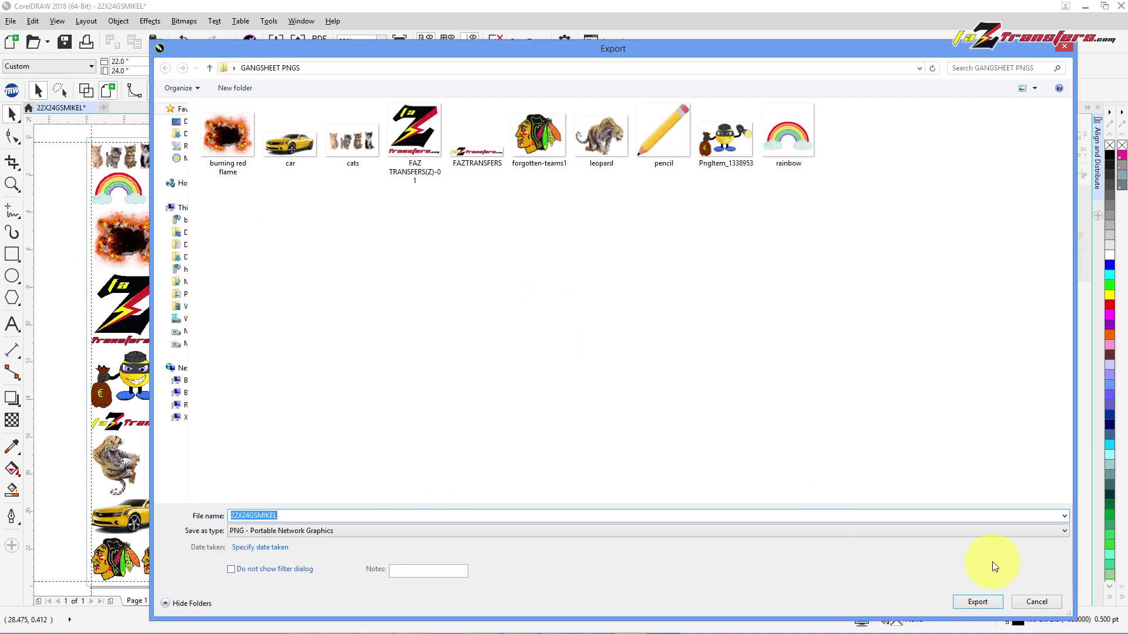
click(977, 602)
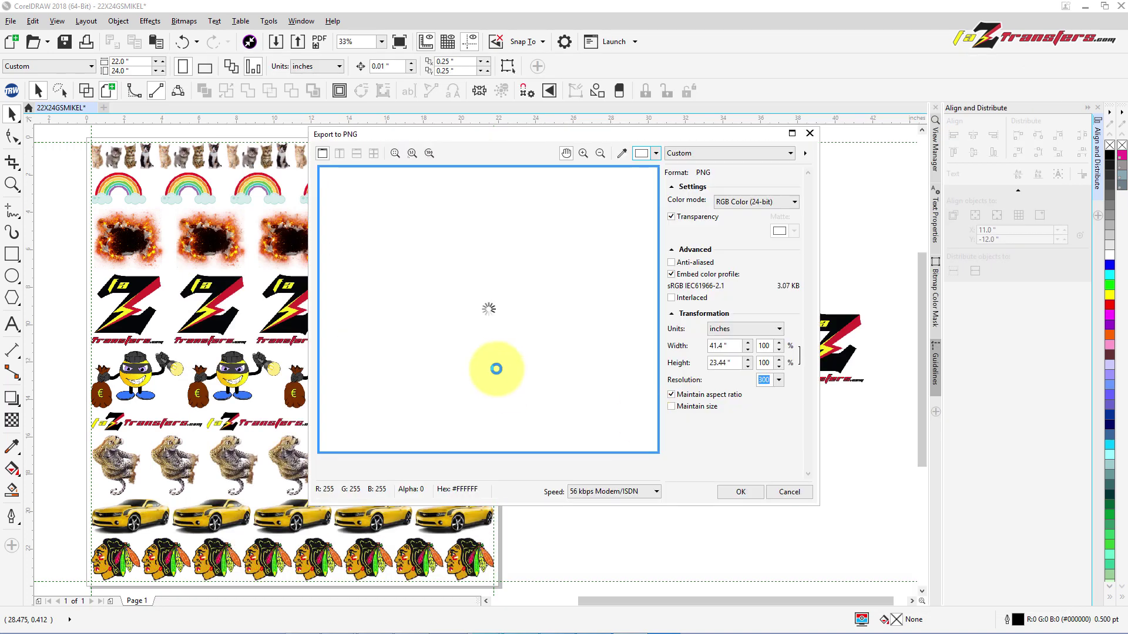
click(671, 217)
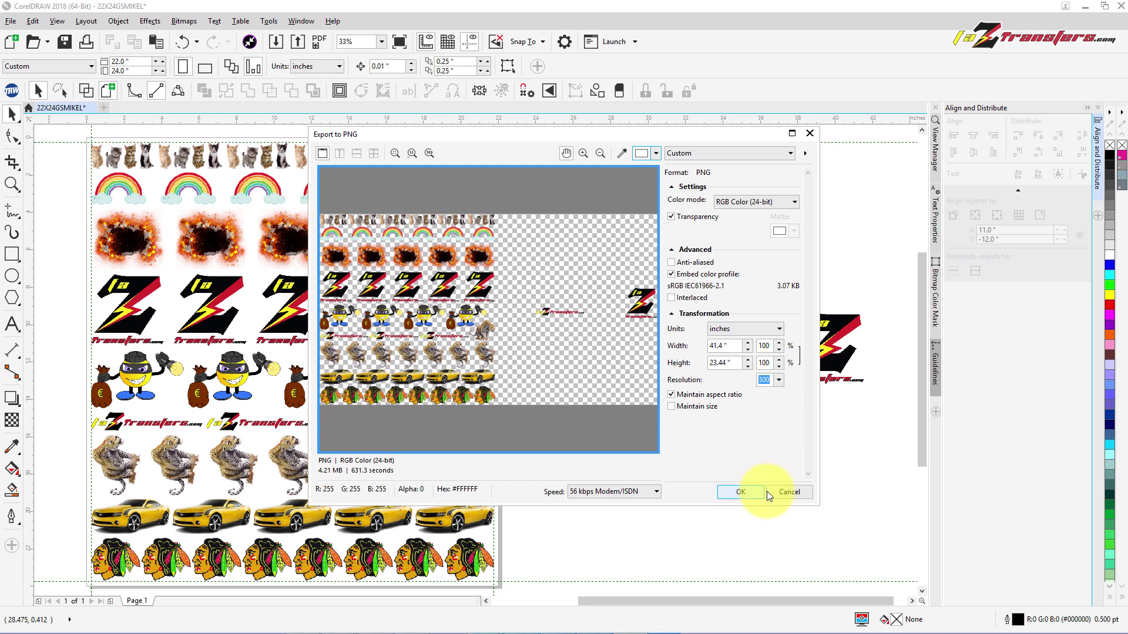
click(781, 492)
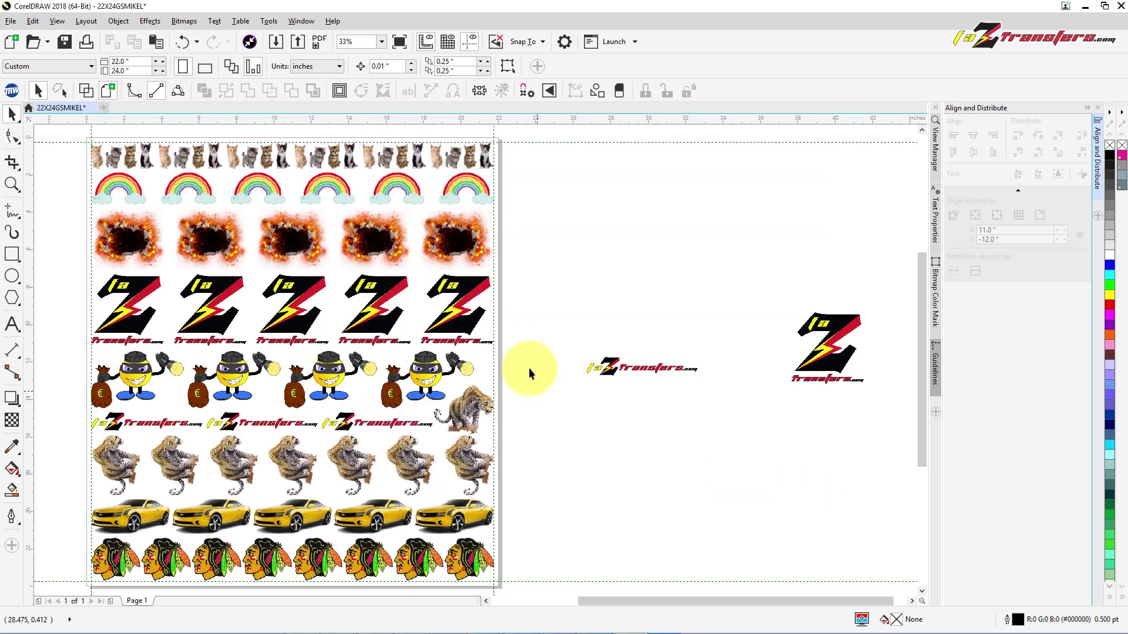
Undo the border rectangle's deletion, check the PNG export preview with the rectangle in place, and cancel the export
click(181, 42)
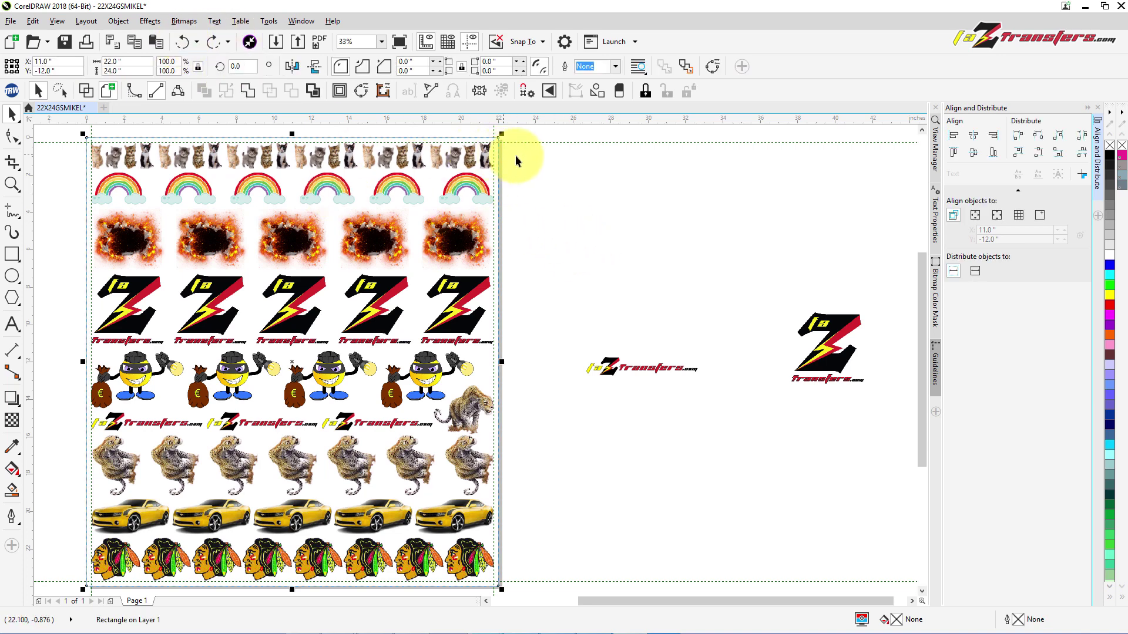
click(560, 199)
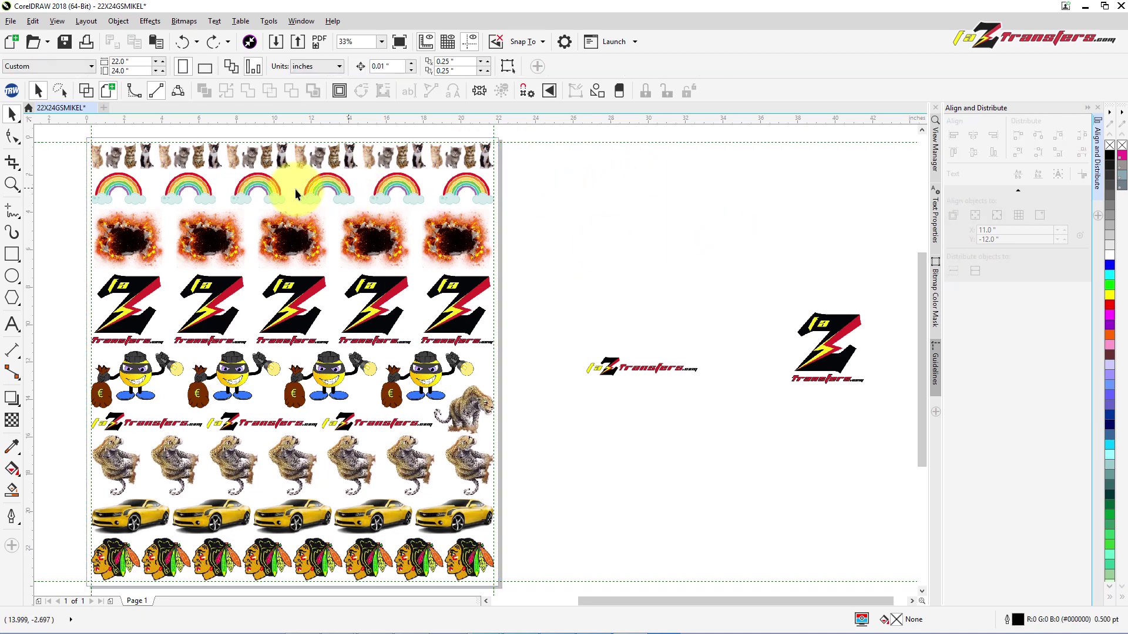
click(10, 22)
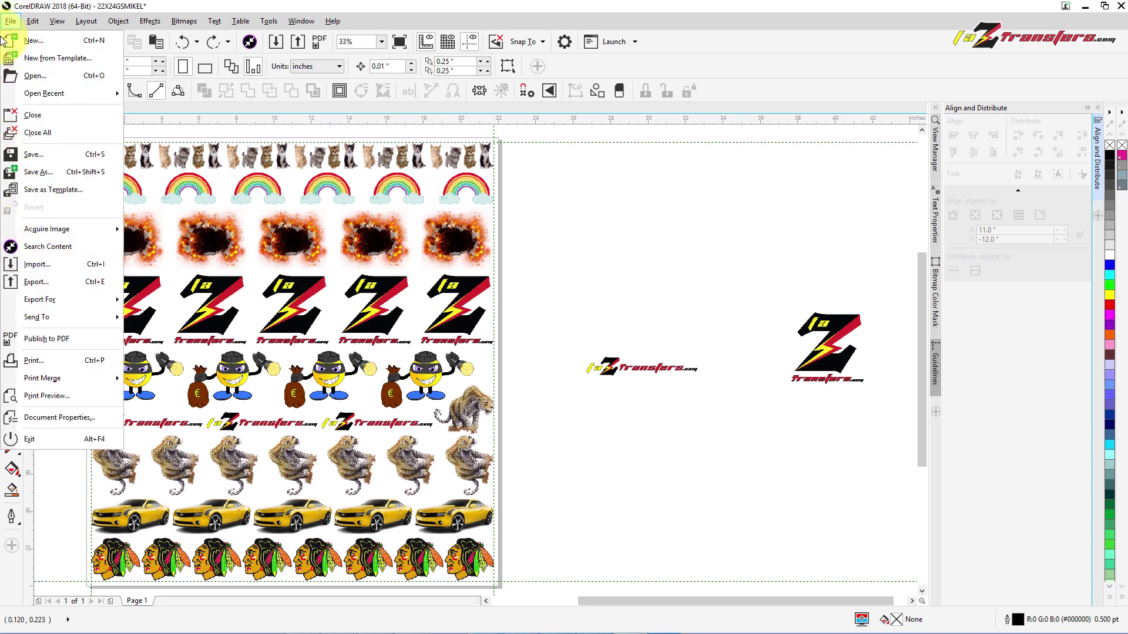
click(34, 281)
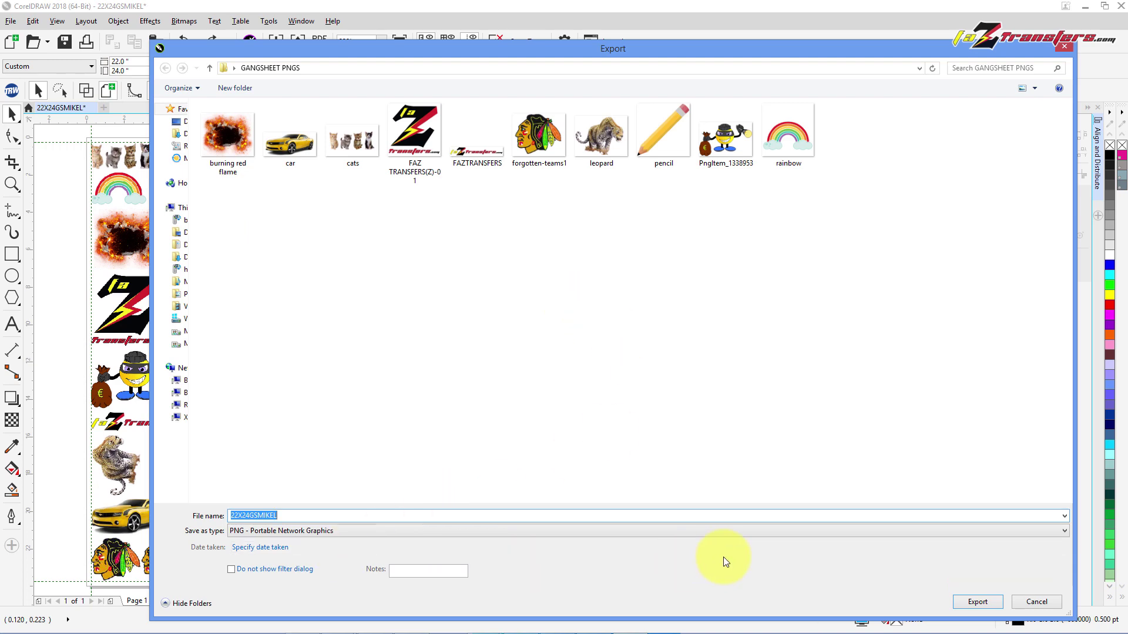
click(977, 603)
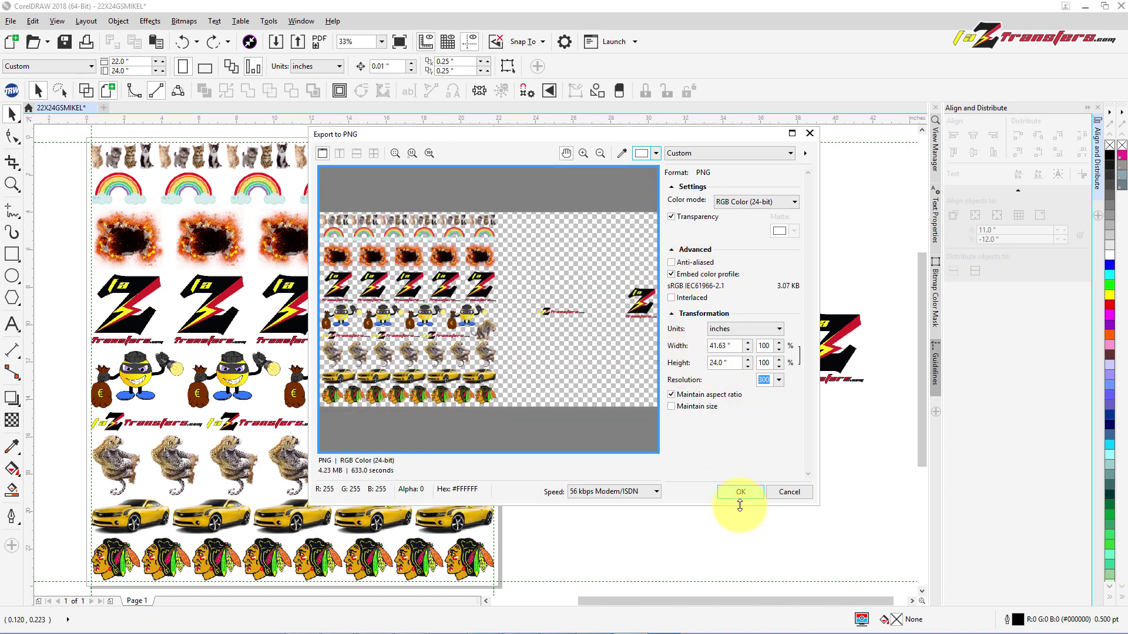
click(806, 491)
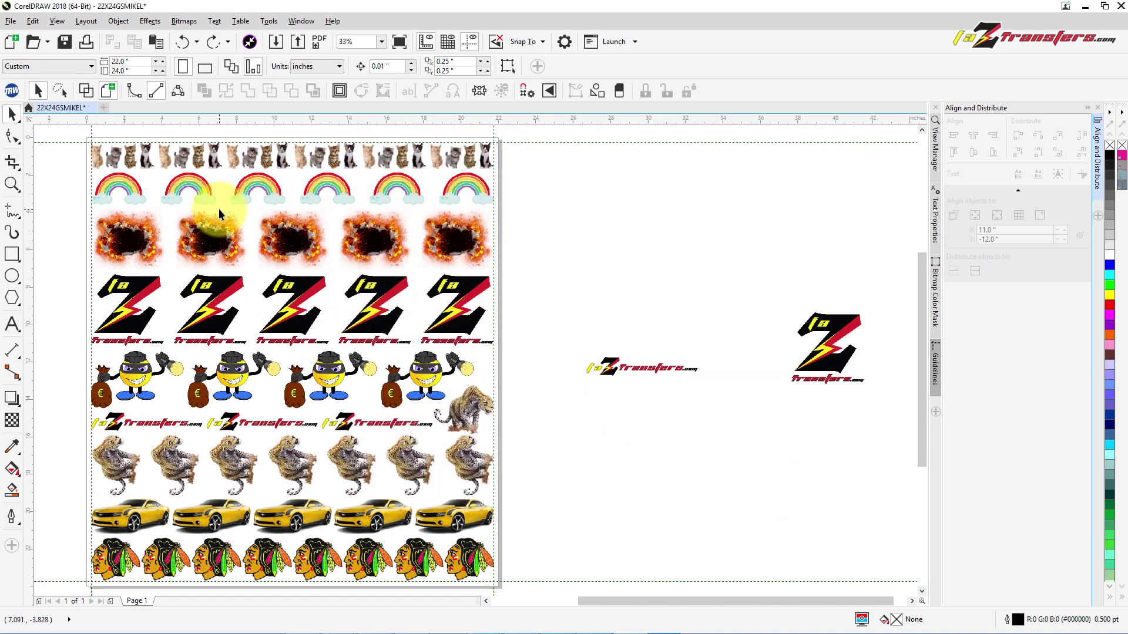
Select the border rectangle and all images on the sheet, leaving out the two spare logos beside the page
drag(77, 130, 511, 543)
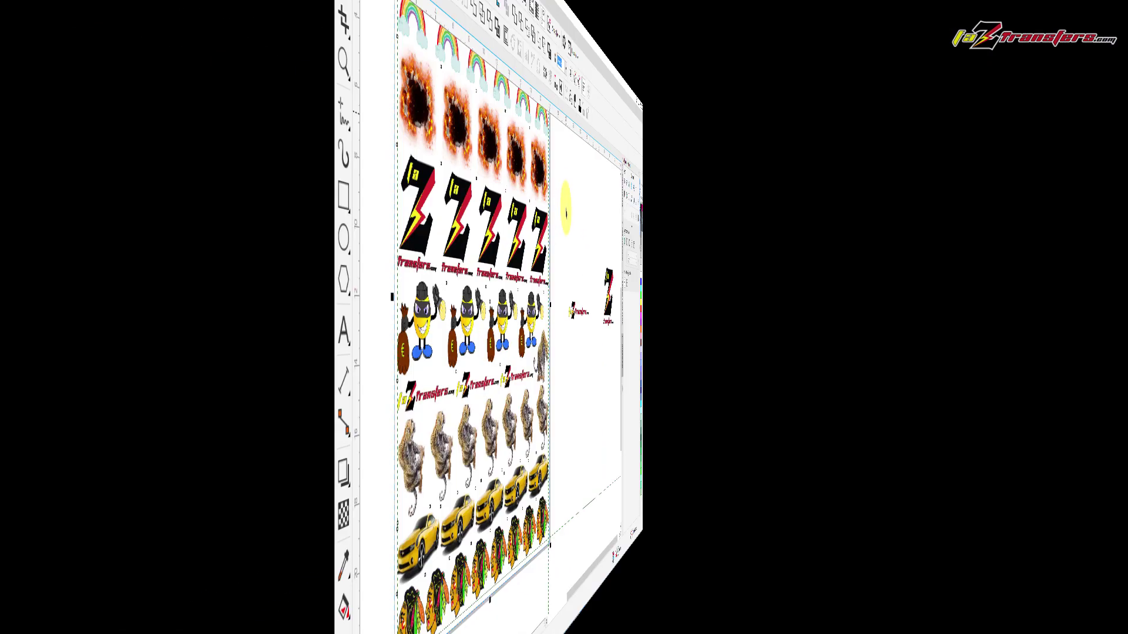
scroll(573, 207, up, 1)
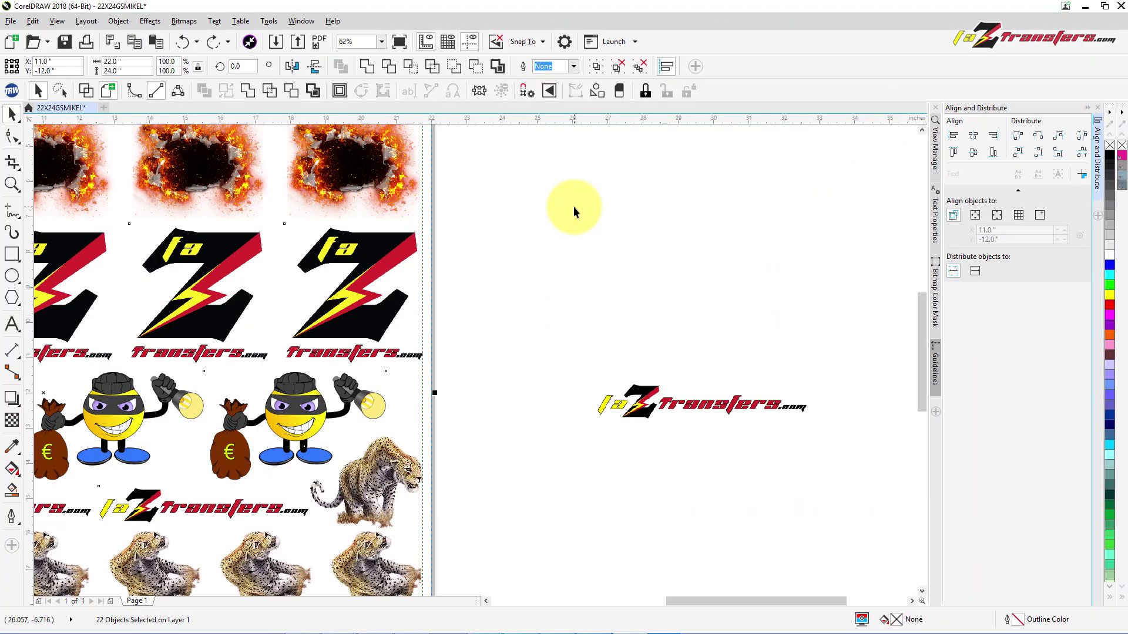
scroll(552, 209, down, 3)
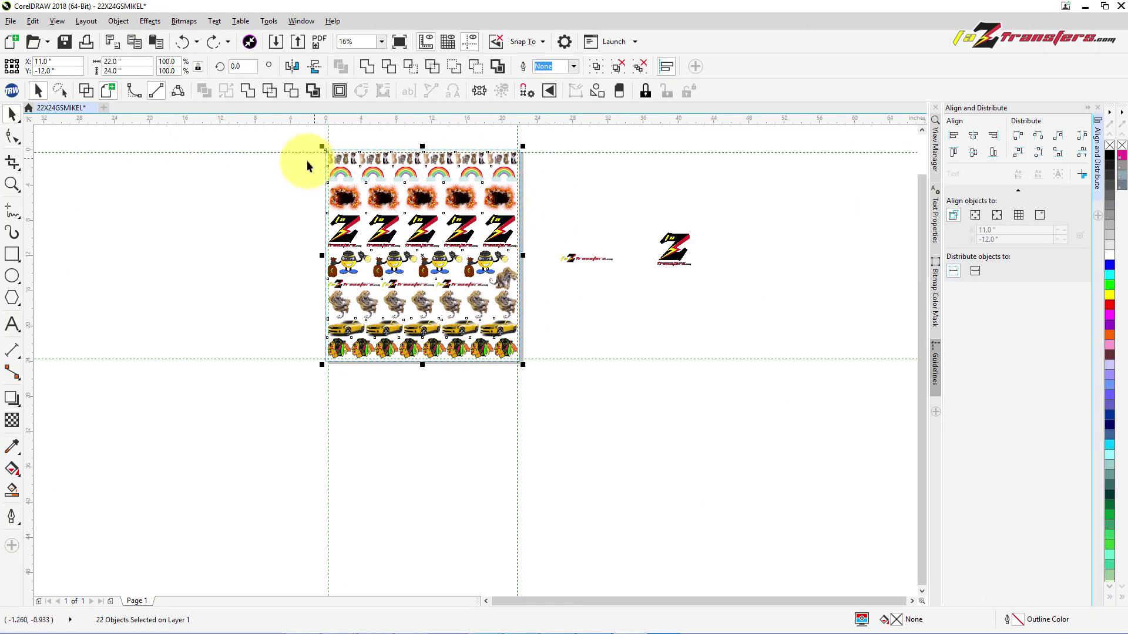
click(277, 177)
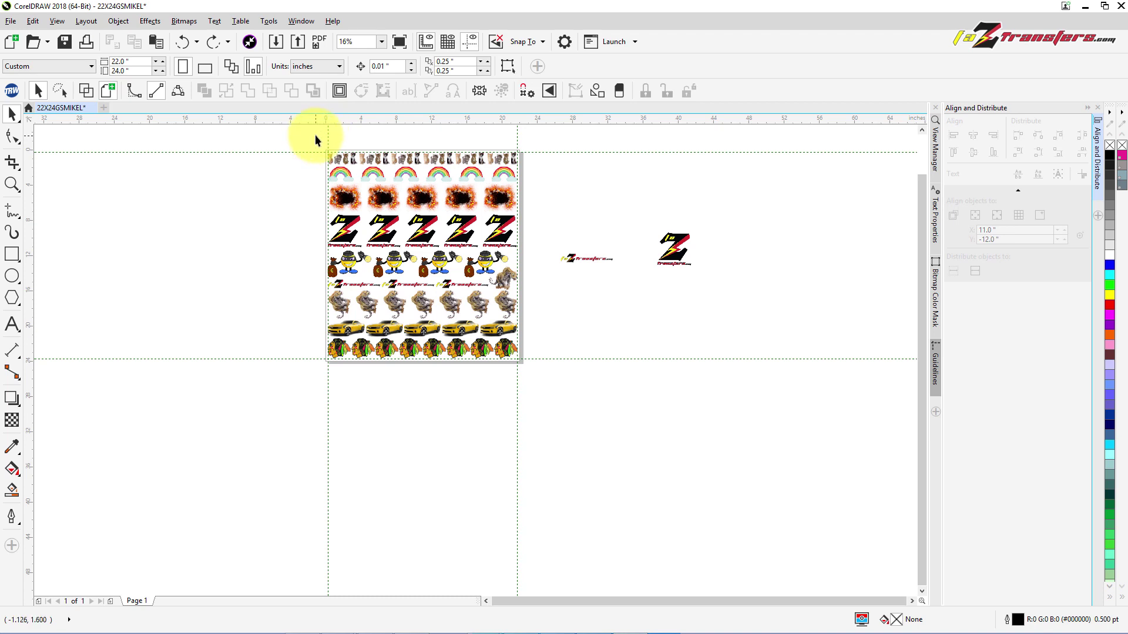
drag(312, 134, 540, 392)
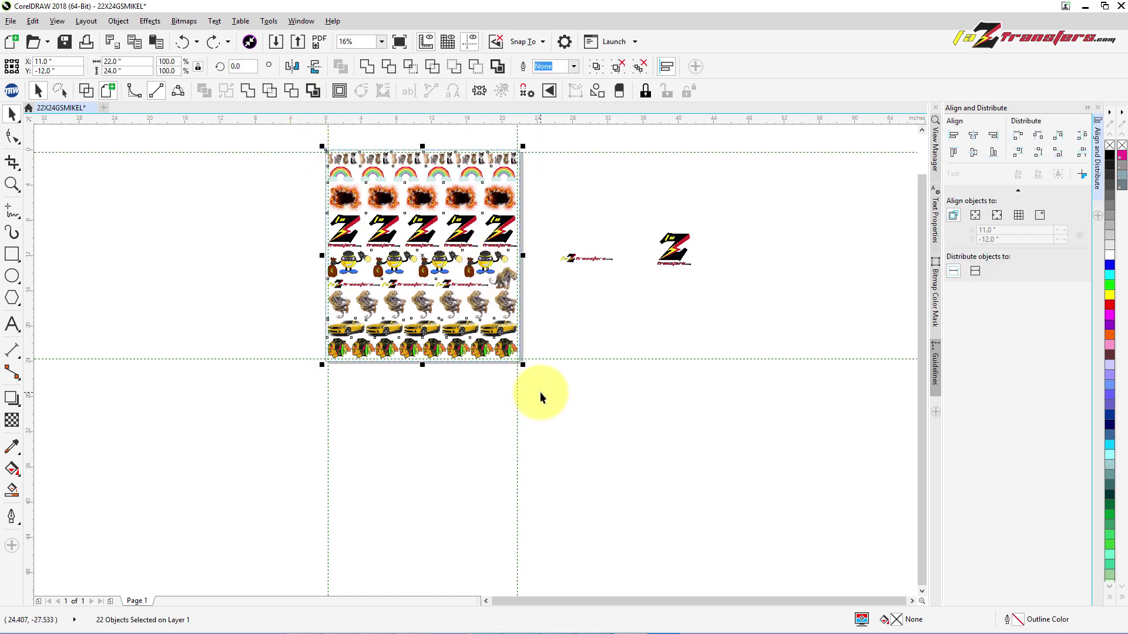
Export only the selected objects as the PNG file 22X24GSMIKEL in RGB Color (24-bit) with transparency at 300 dpi
click(9, 22)
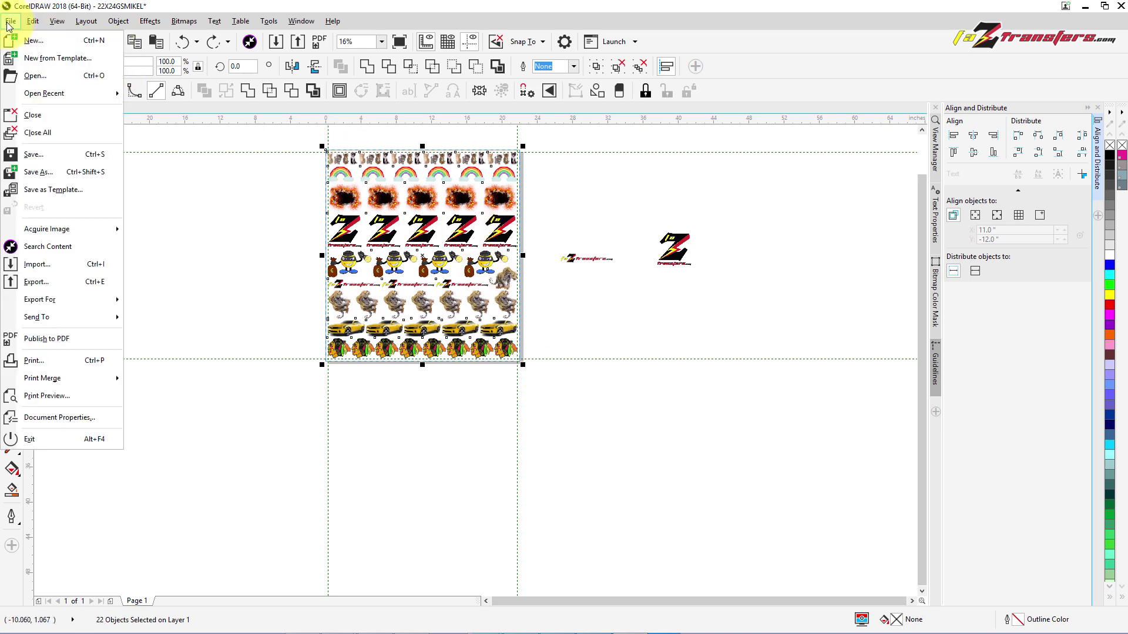
click(34, 283)
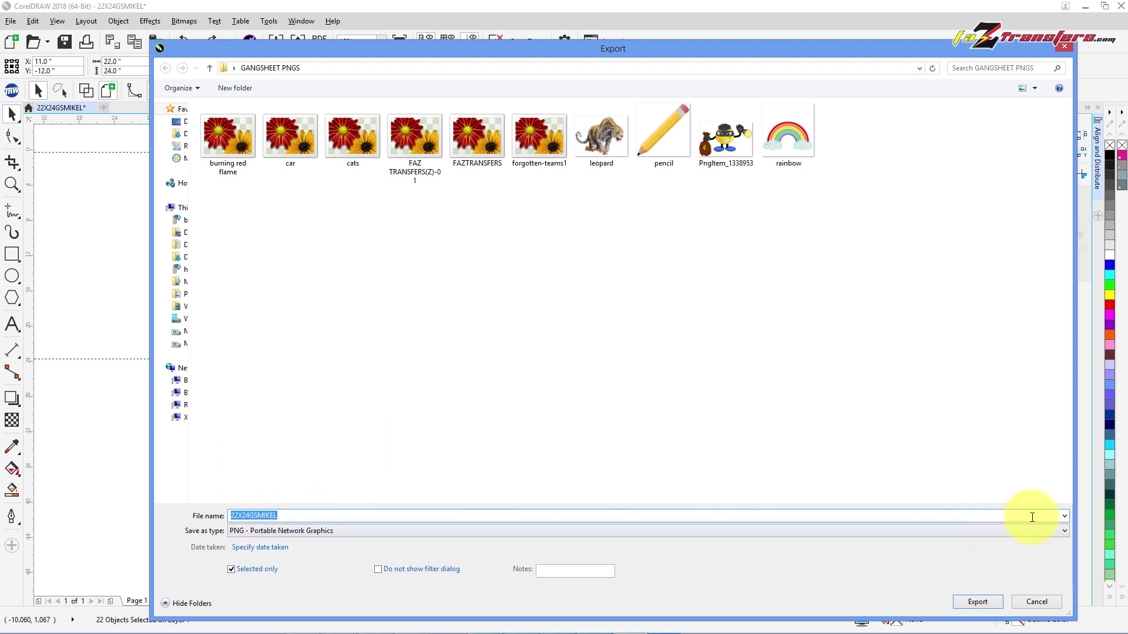
click(1062, 530)
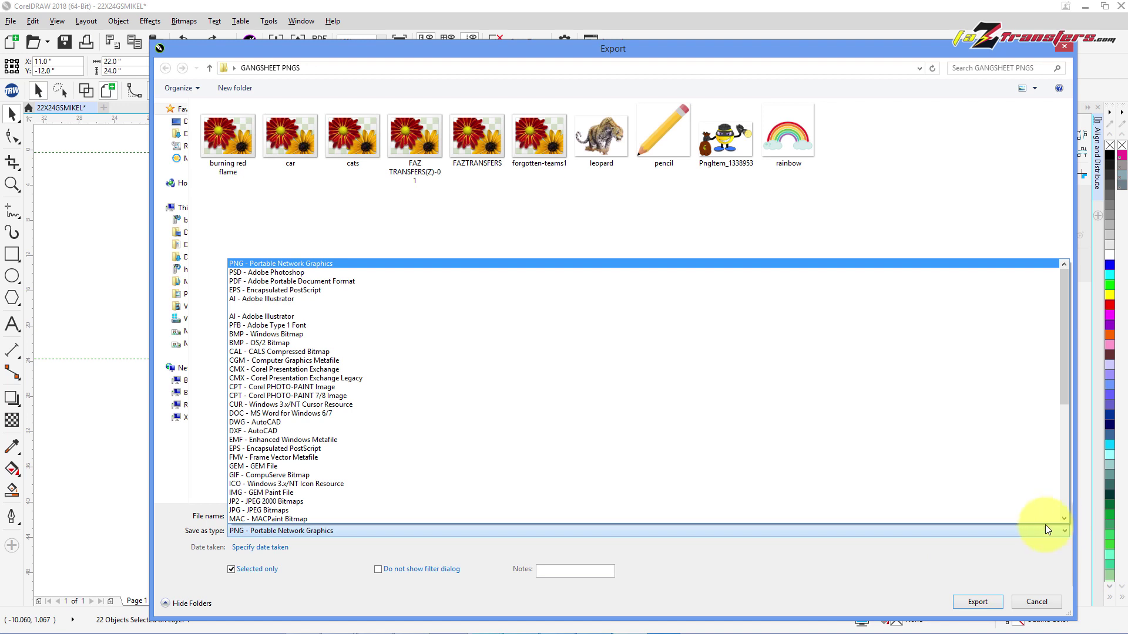
click(309, 262)
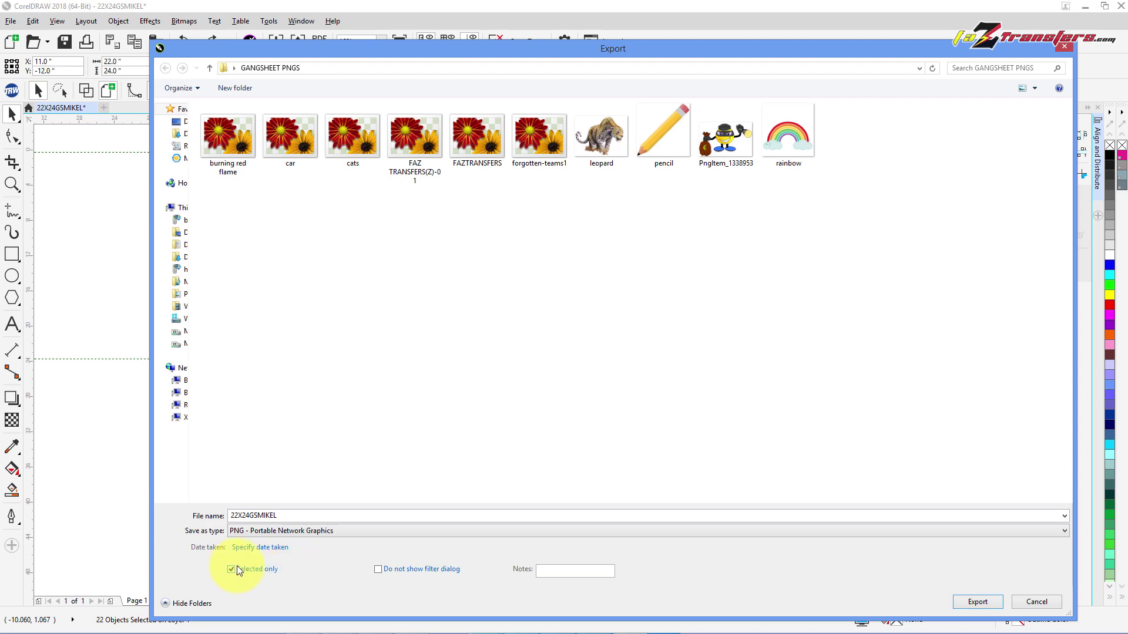
click(977, 601)
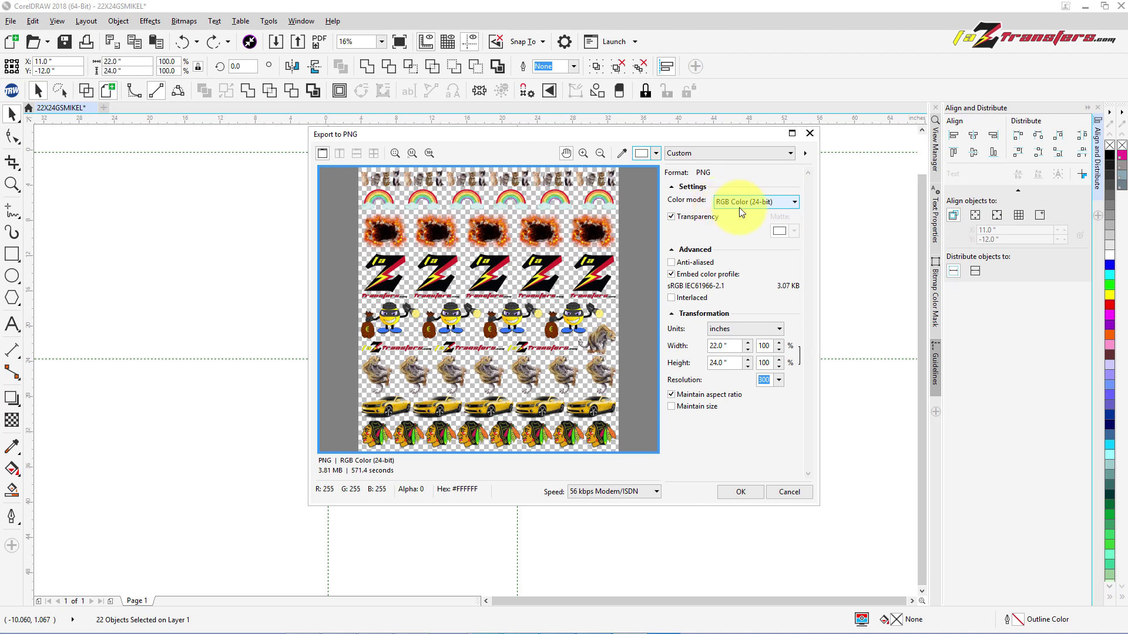
click(795, 201)
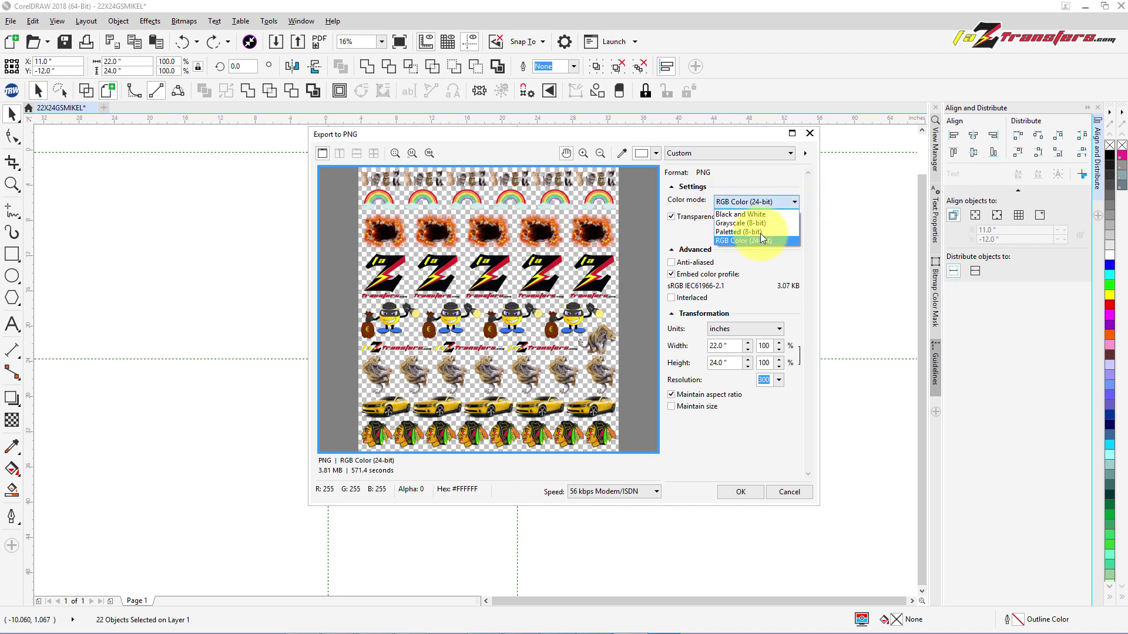
click(779, 173)
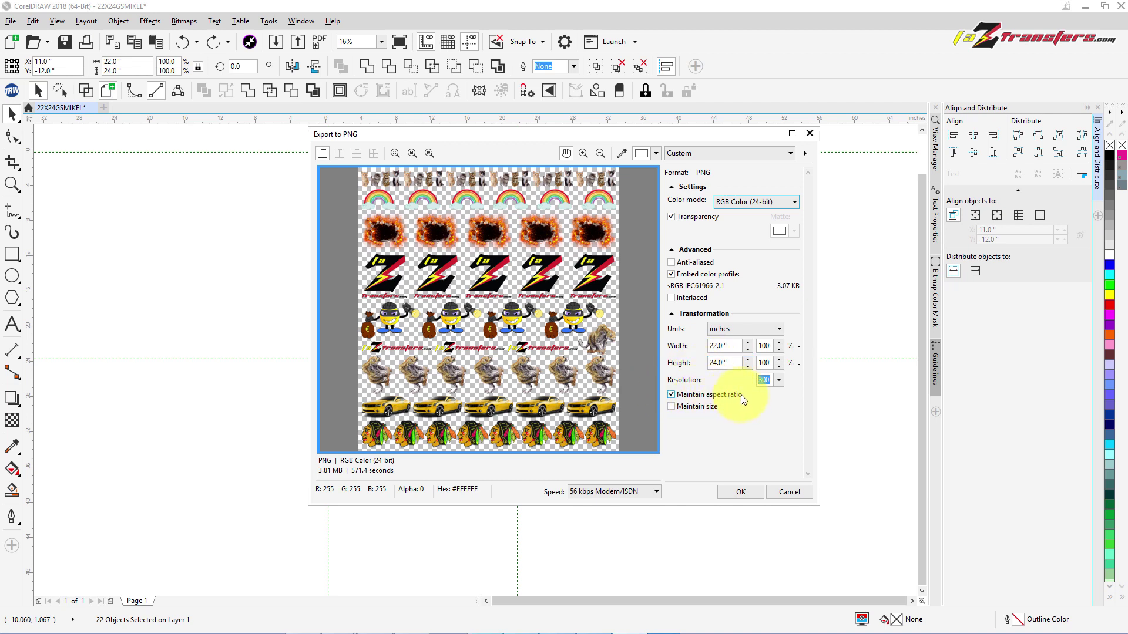
click(745, 493)
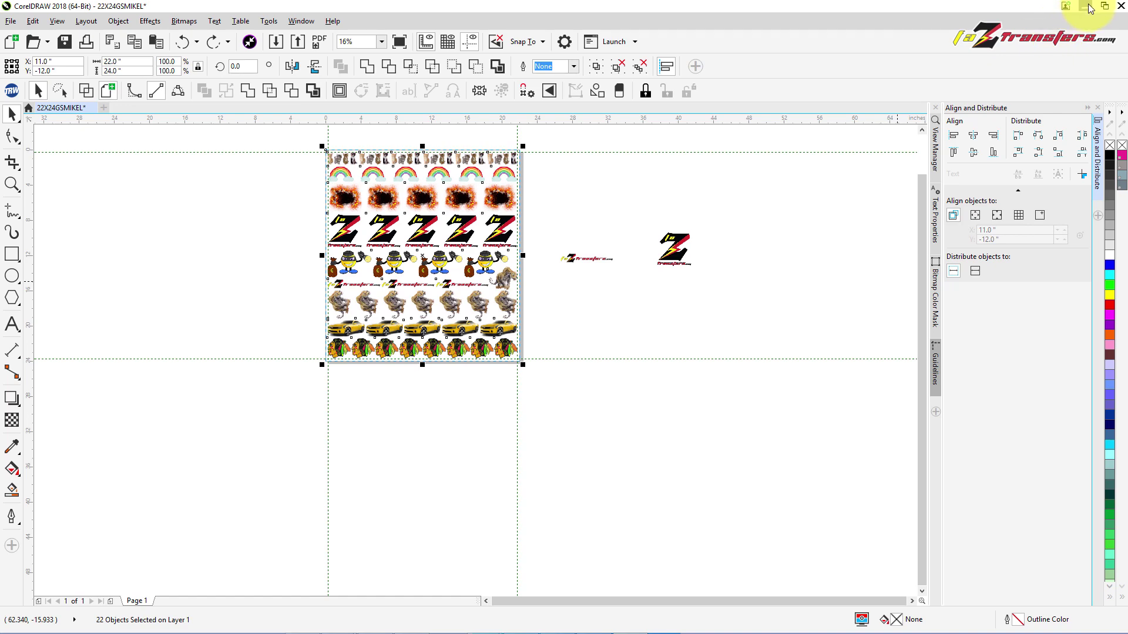
Move the drawing window aside and open the exported 22X24GSMIKEL image from the desktop's GANGSHEET PNGS folder in Windows Photo Viewer
drag(1021, 6, 969, 390)
click(557, 252)
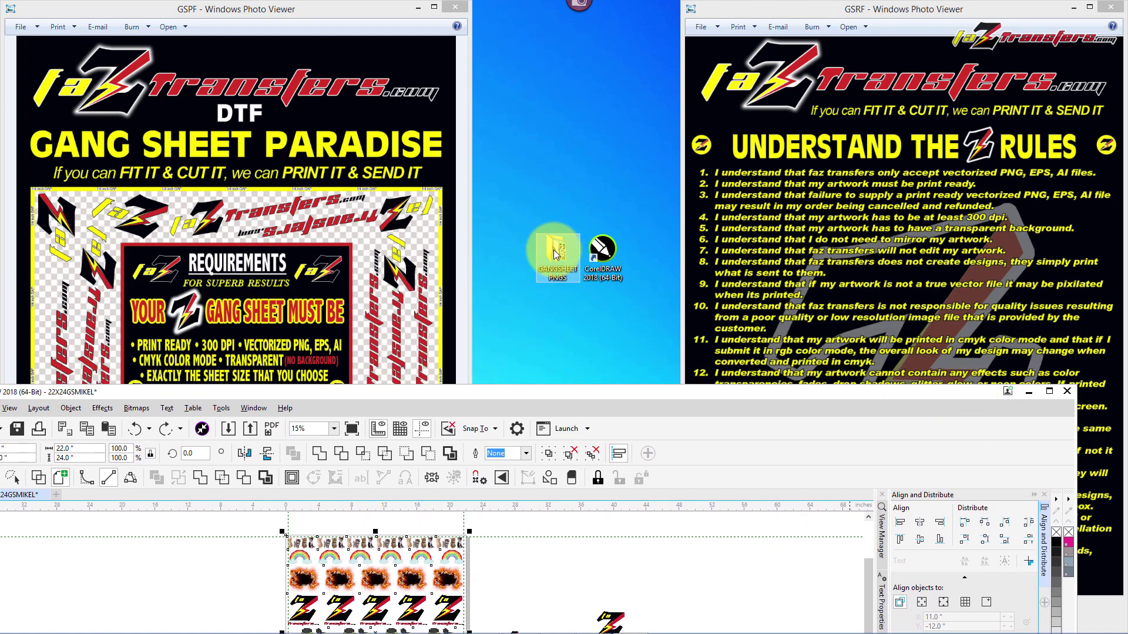
double_click(554, 249)
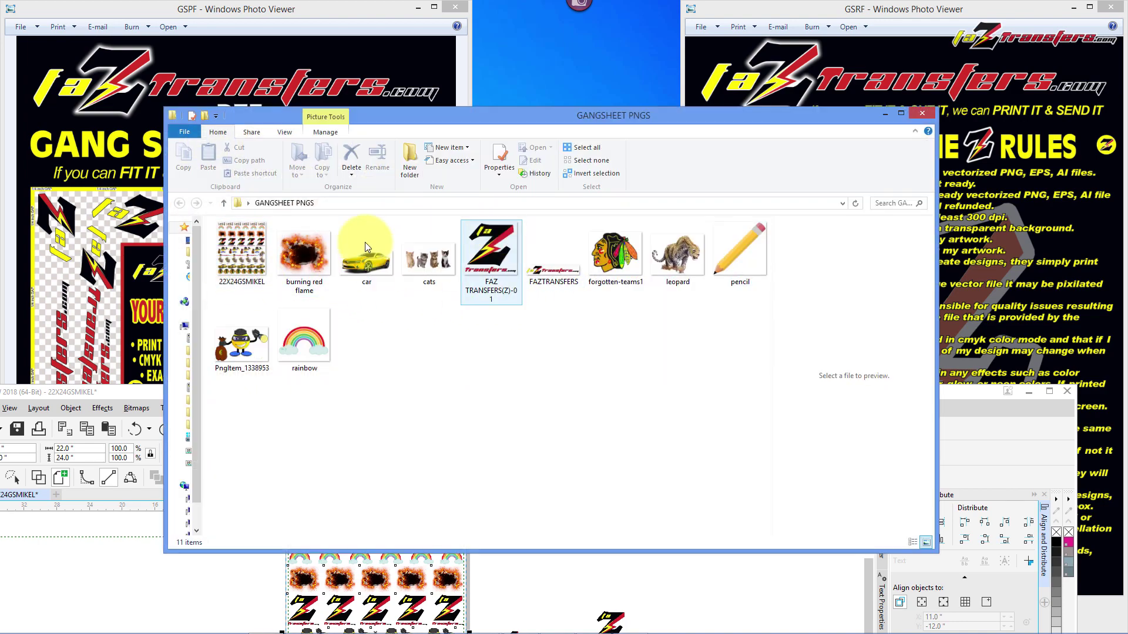
double_click(242, 251)
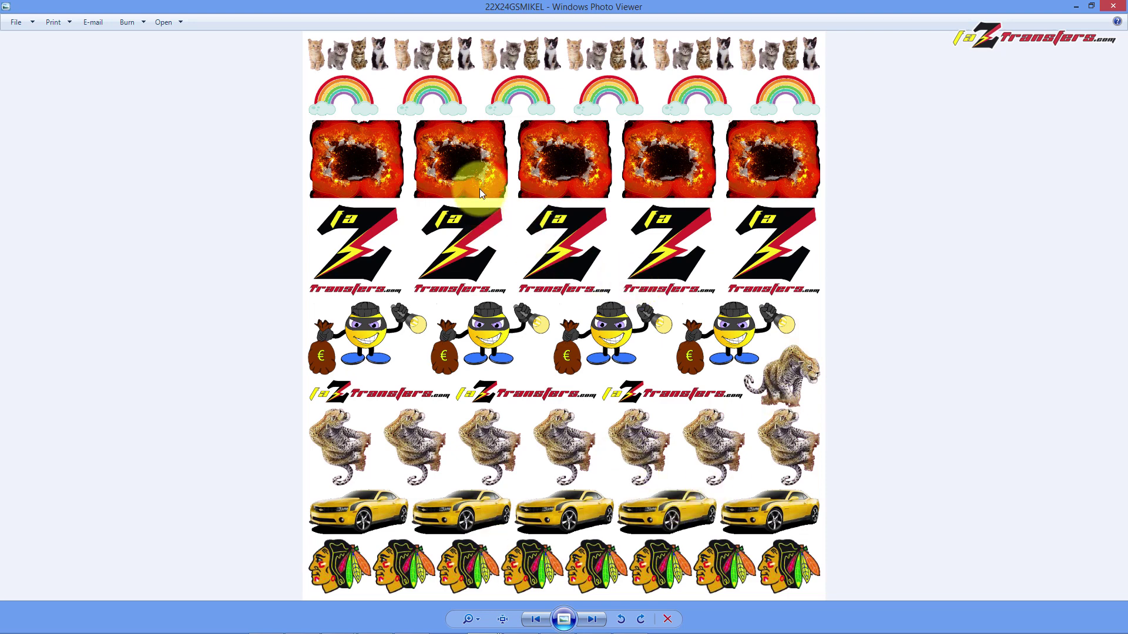
Examine the exported sheet's masked characters, logos and flame images at several magnifications for sharpness, edges and transparent background
click(469, 621)
drag(472, 624, 474, 614)
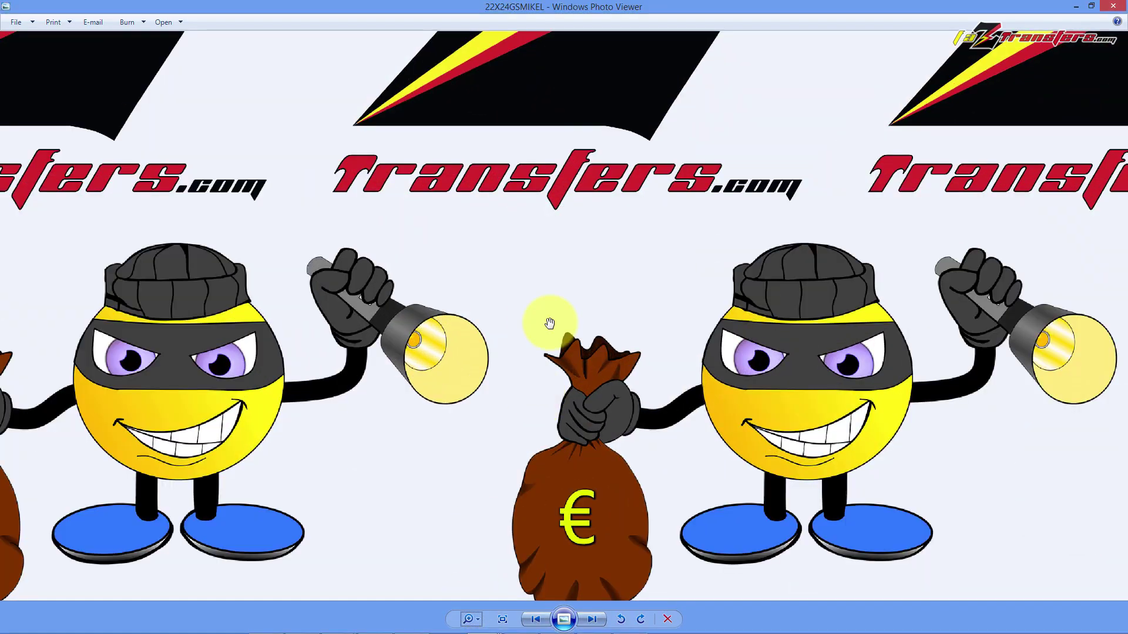
scroll(574, 400, up, 10)
scroll(570, 414, up, 8)
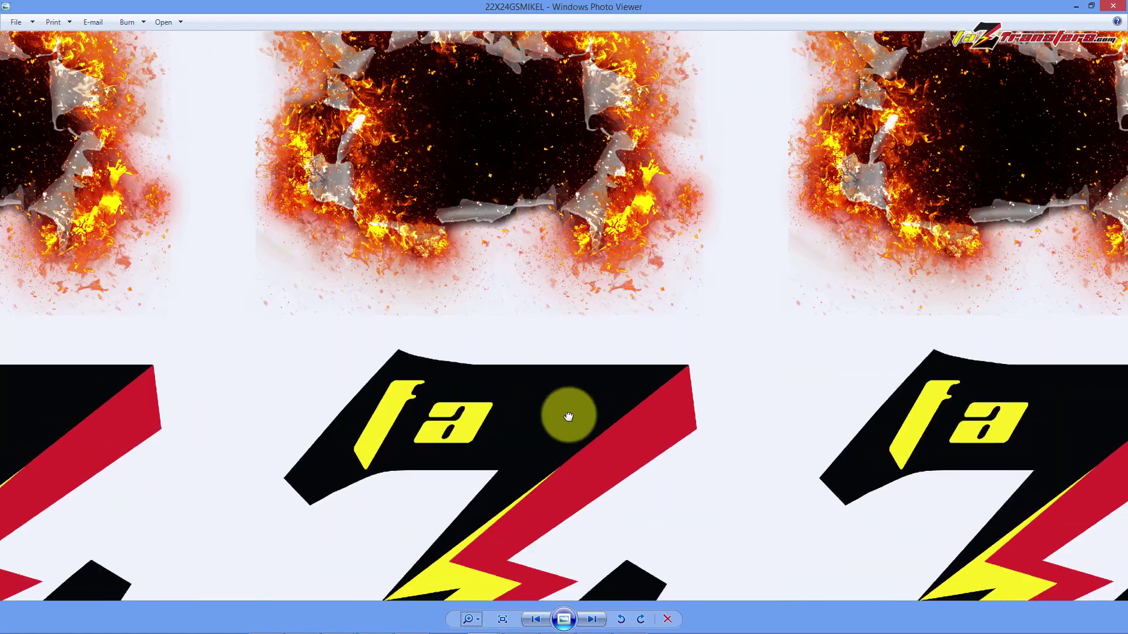
drag(558, 390, 568, 326)
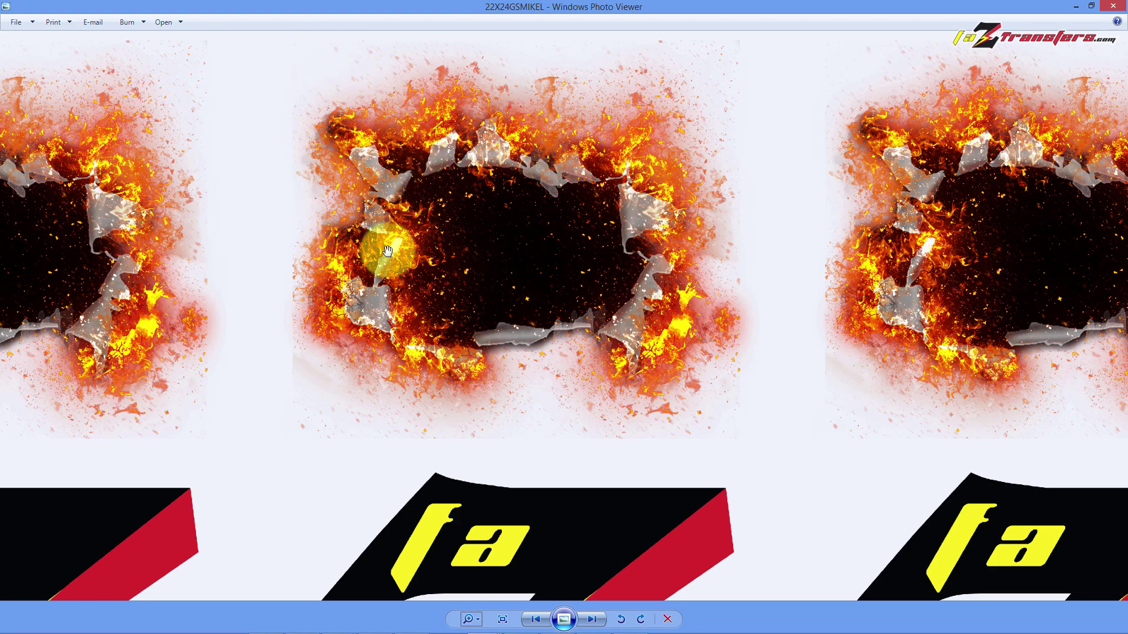
scroll(388, 251, down, 6)
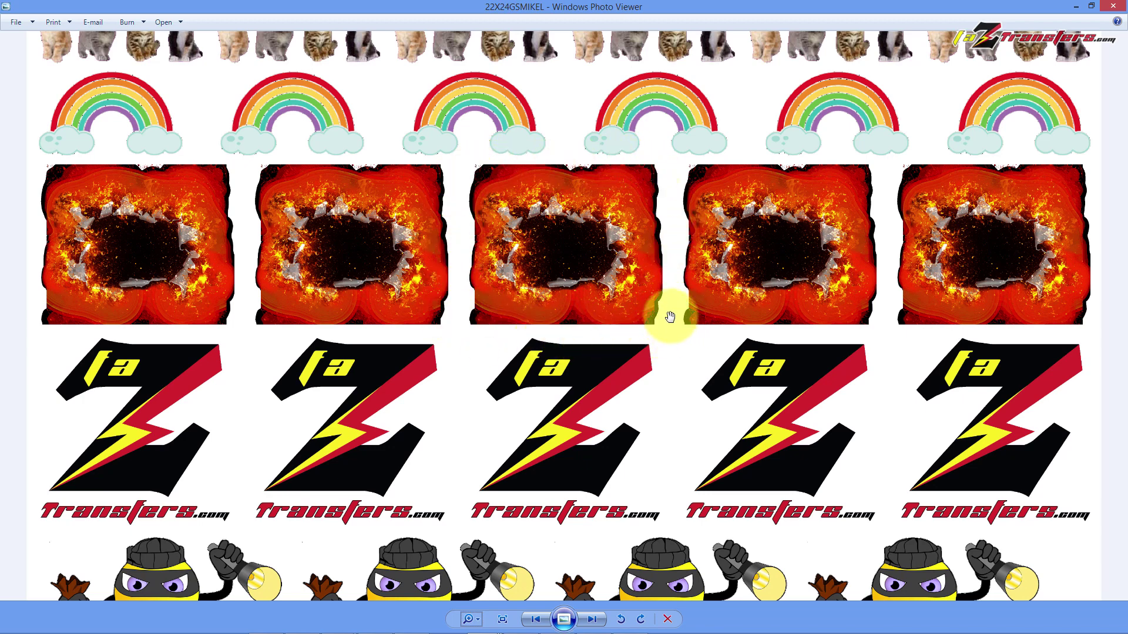
scroll(581, 243, up, 4)
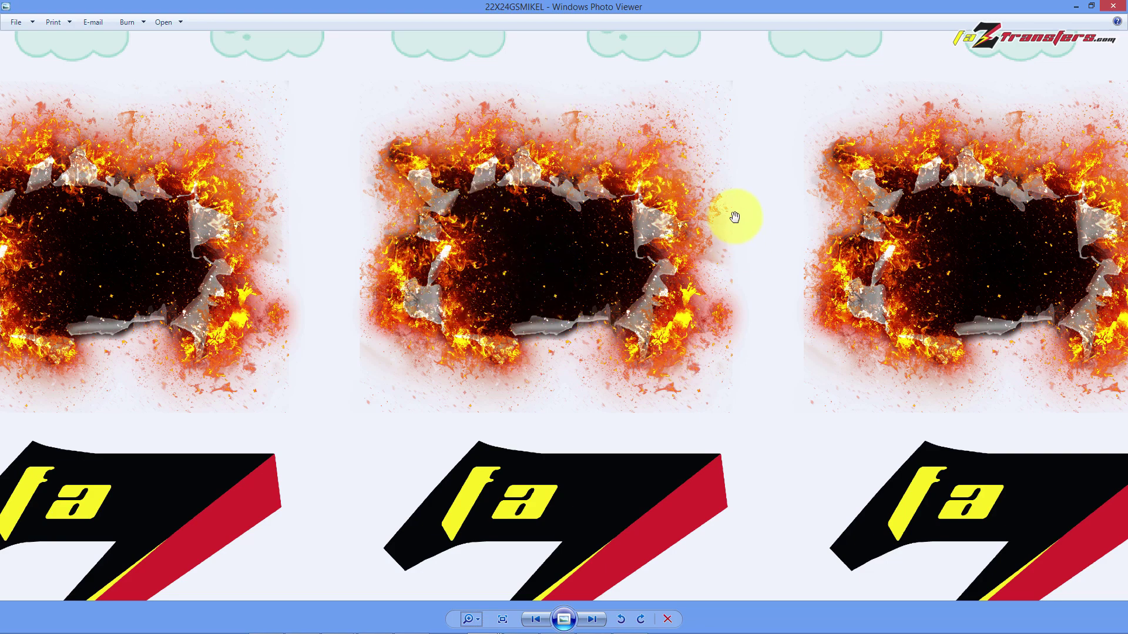
scroll(662, 243, down, 2)
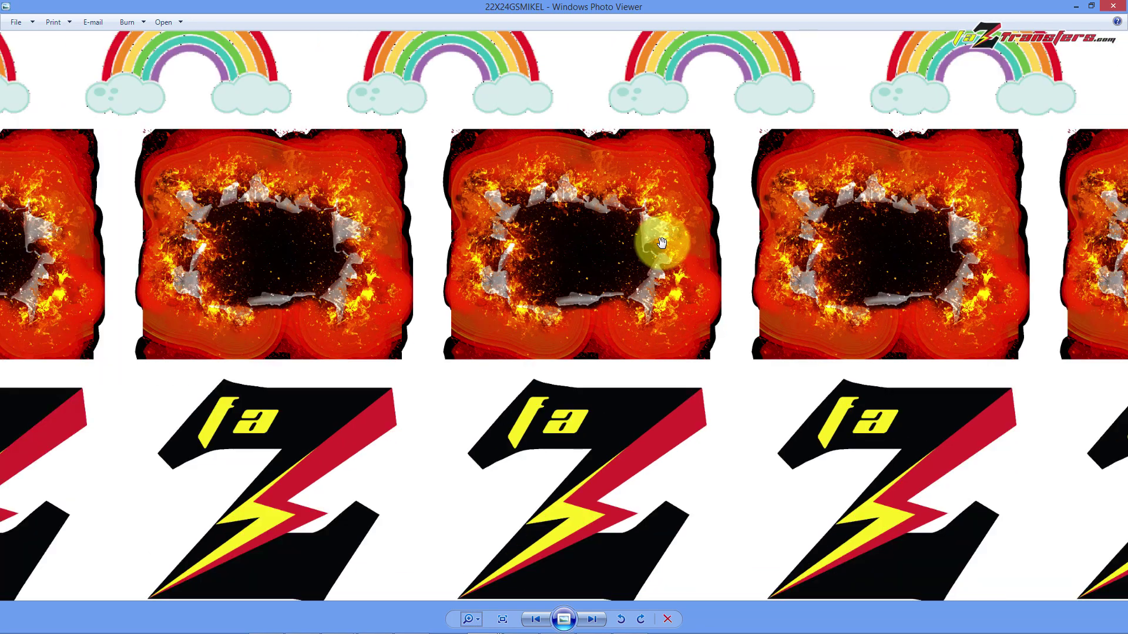
Examine the exported sheet's faZ lightning logos, their Transfers.com lettering and the masked characters up close for clean, sharp edges
scroll(660, 87, down, 1)
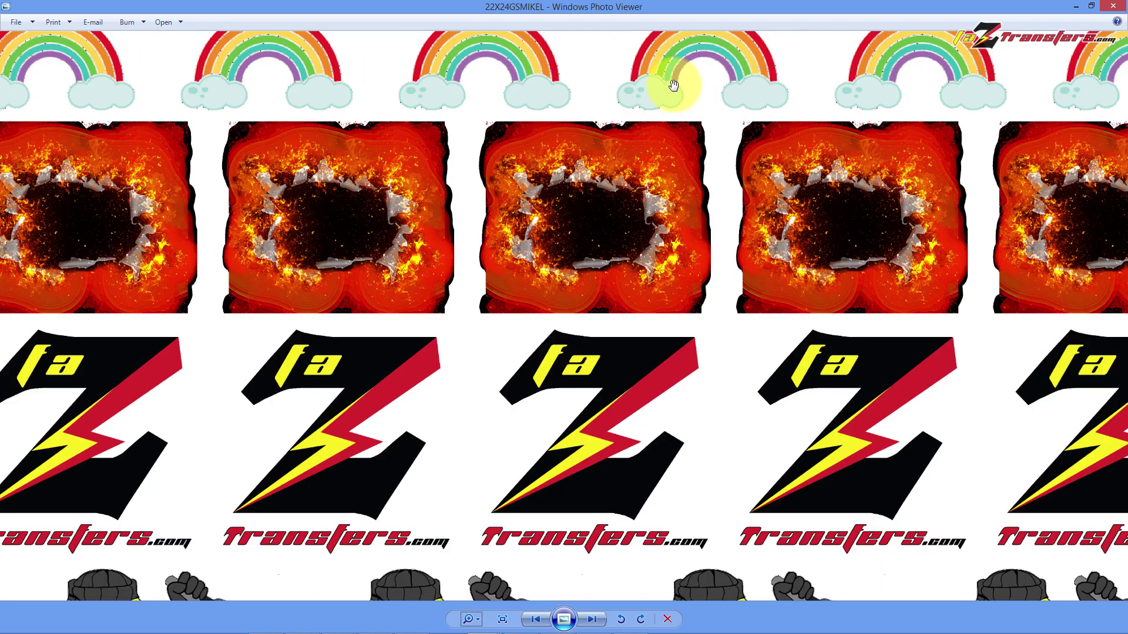
scroll(745, 82, down, 1)
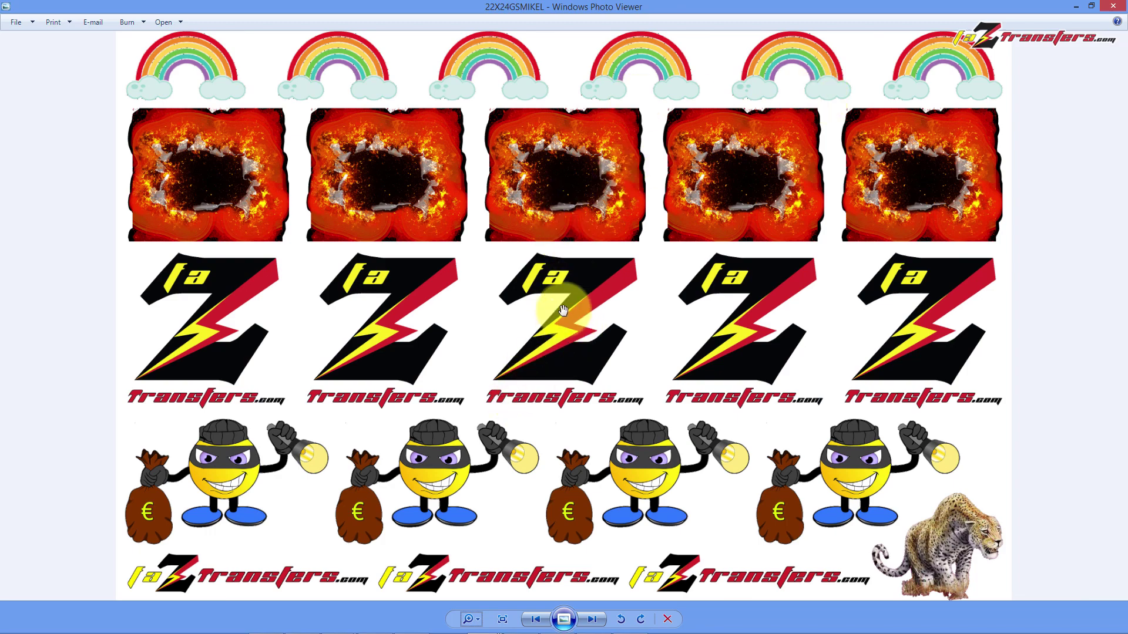
scroll(563, 310, up, 10)
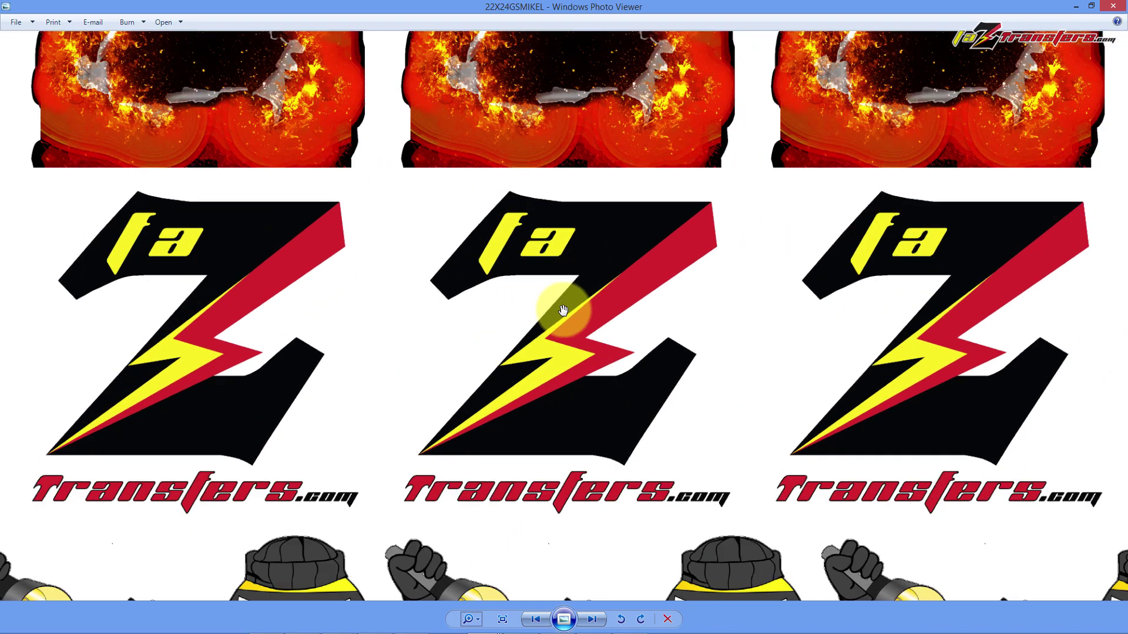
scroll(563, 310, down, 4)
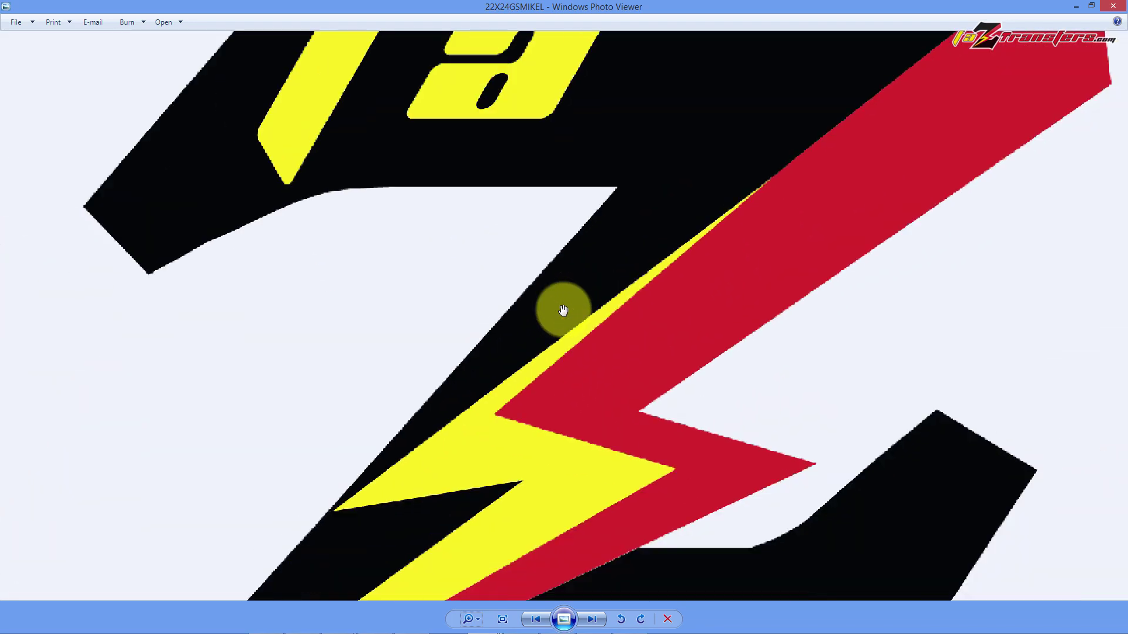
scroll(563, 310, down, 1)
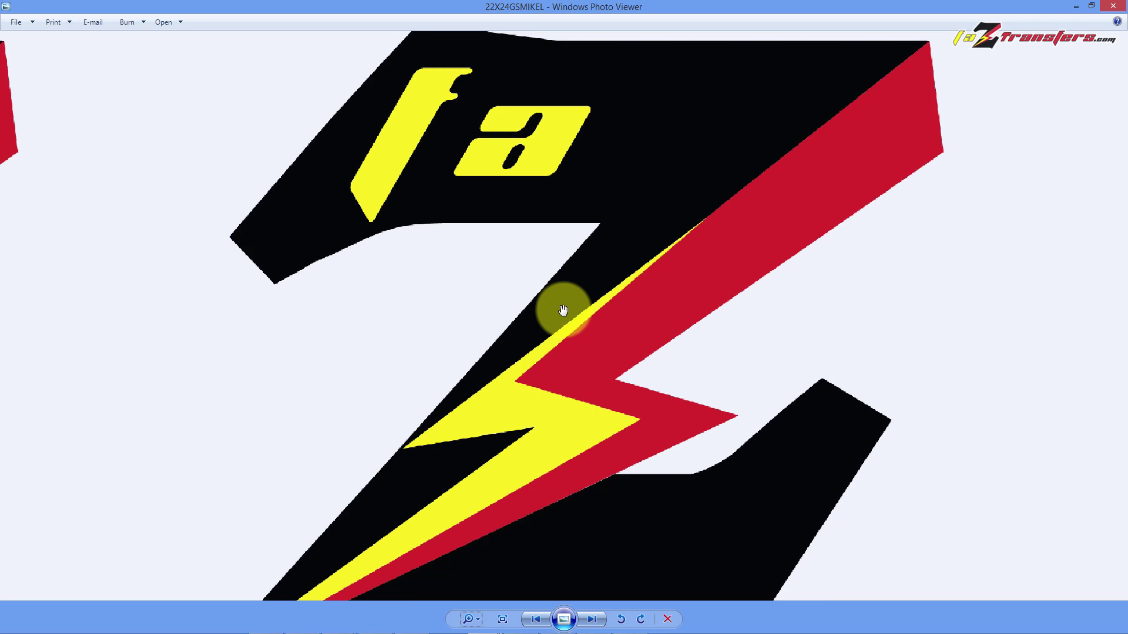
scroll(563, 310, down, 1)
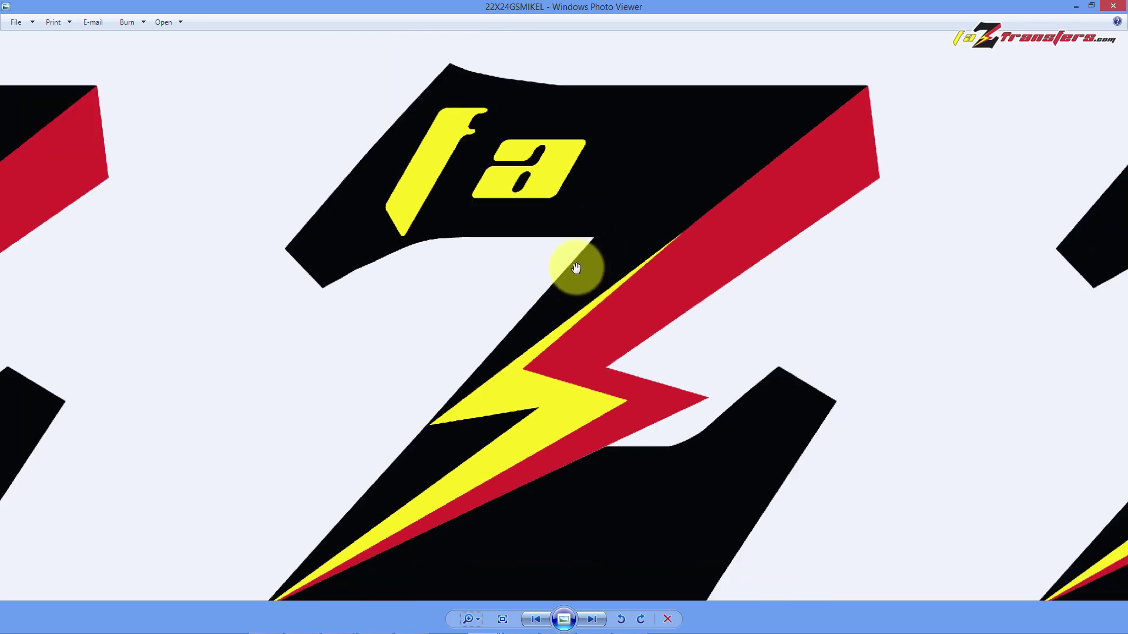
scroll(576, 268, down, 1)
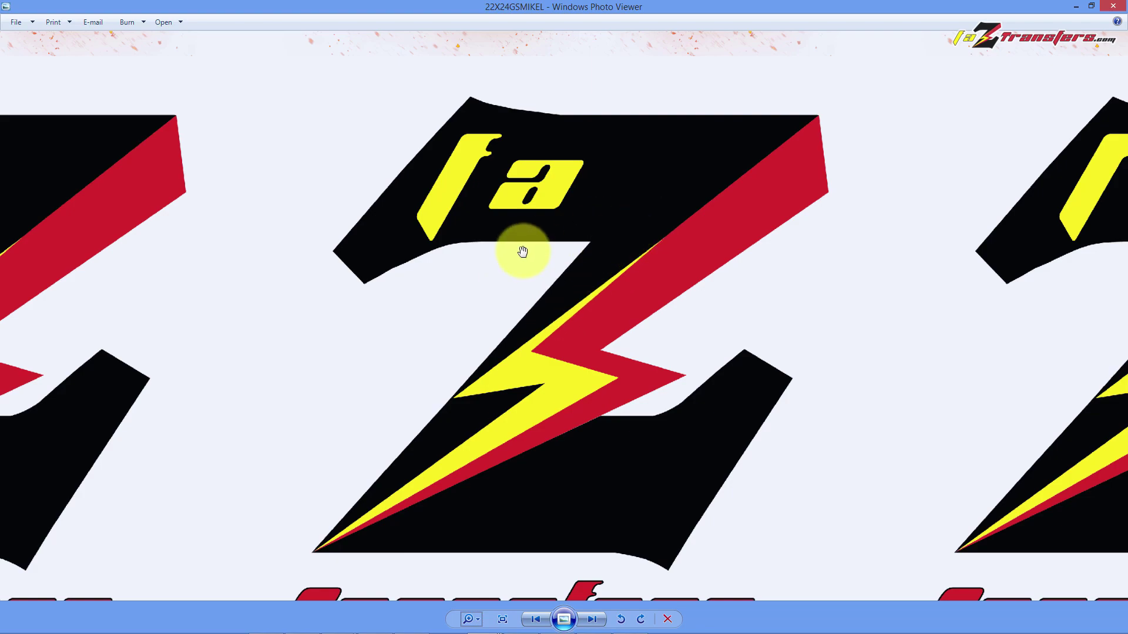
scroll(500, 308, down, 2)
scroll(443, 478, down, 1)
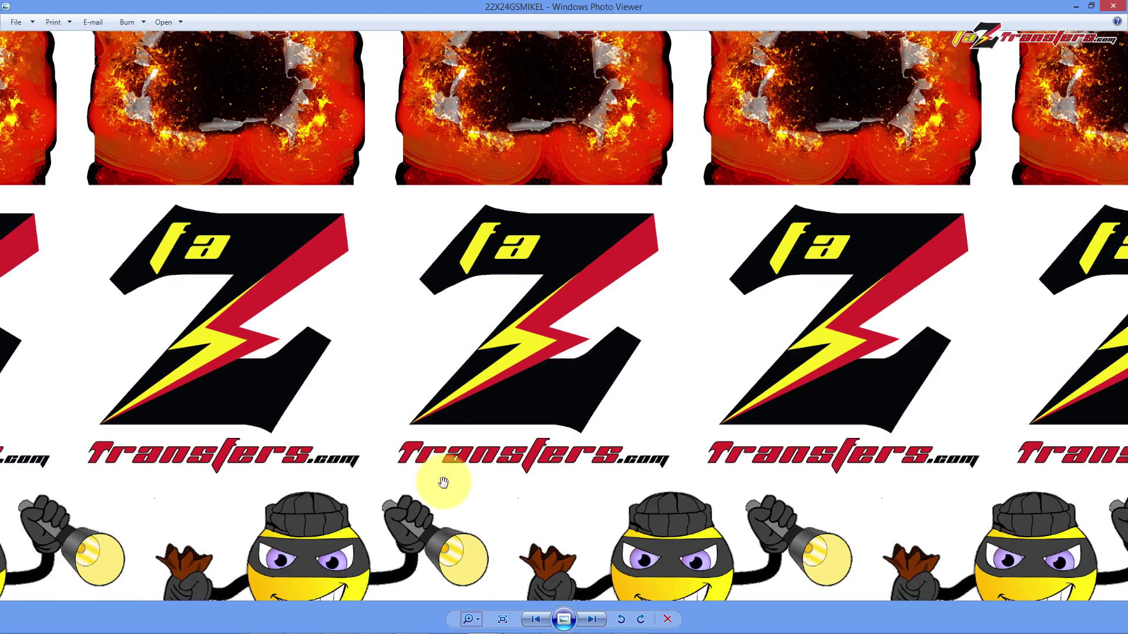
scroll(390, 511, down, 1)
scroll(353, 547, up, 3)
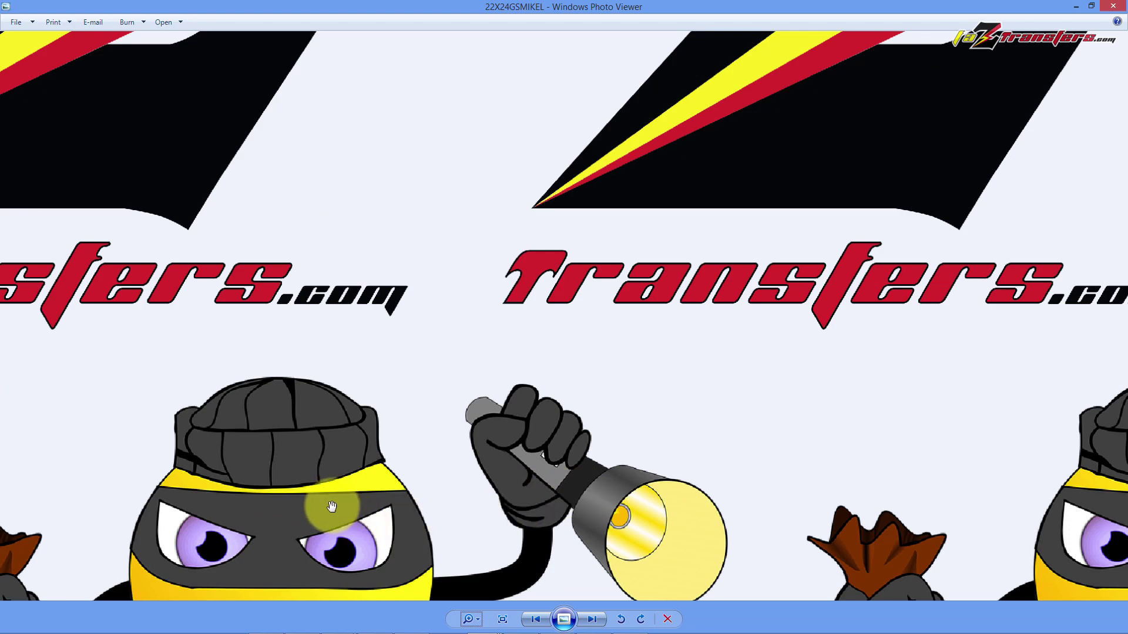
scroll(332, 507, down, 4)
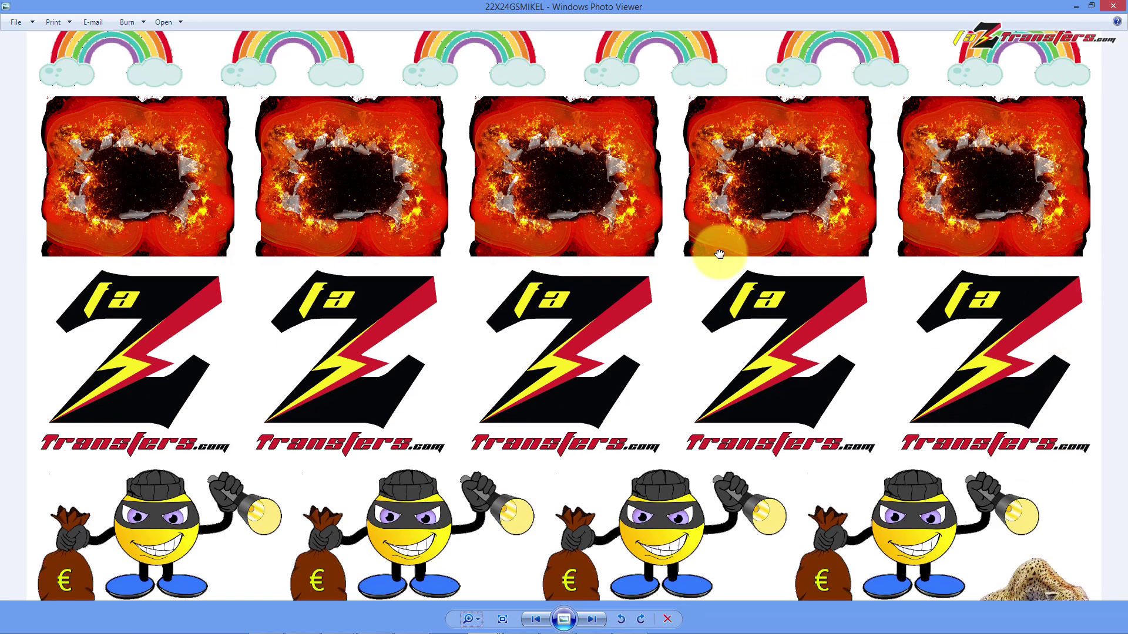
Examine the rainbow and kitten rows of the exported sheet up close for pixelation and edge quality
drag(724, 252, 750, 374)
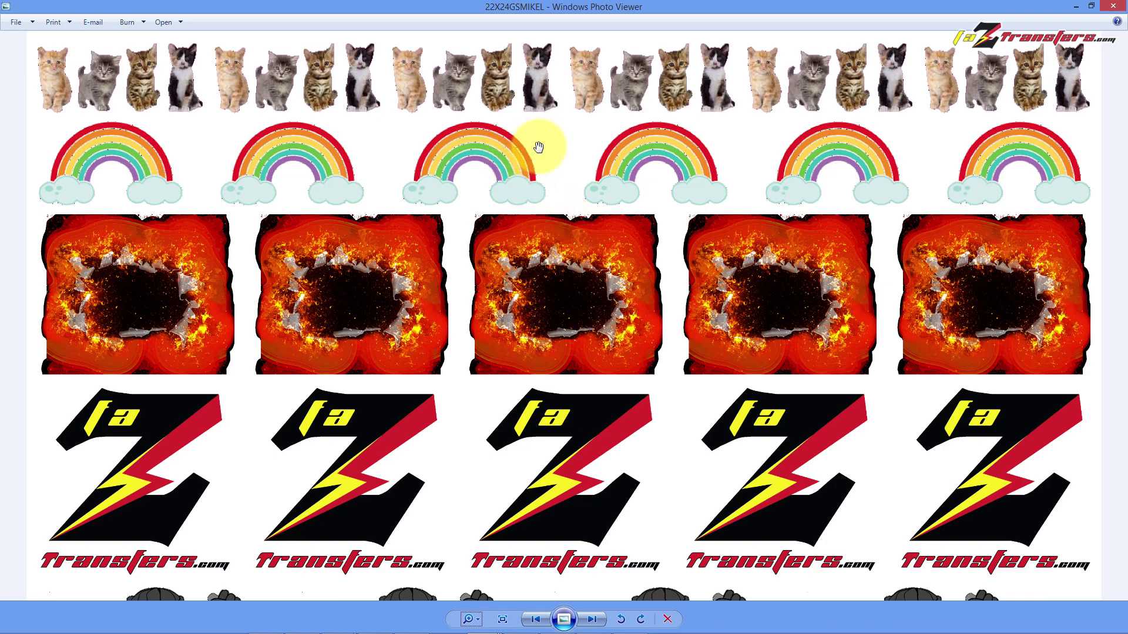
scroll(504, 160, up, 3)
scroll(504, 160, up, 1)
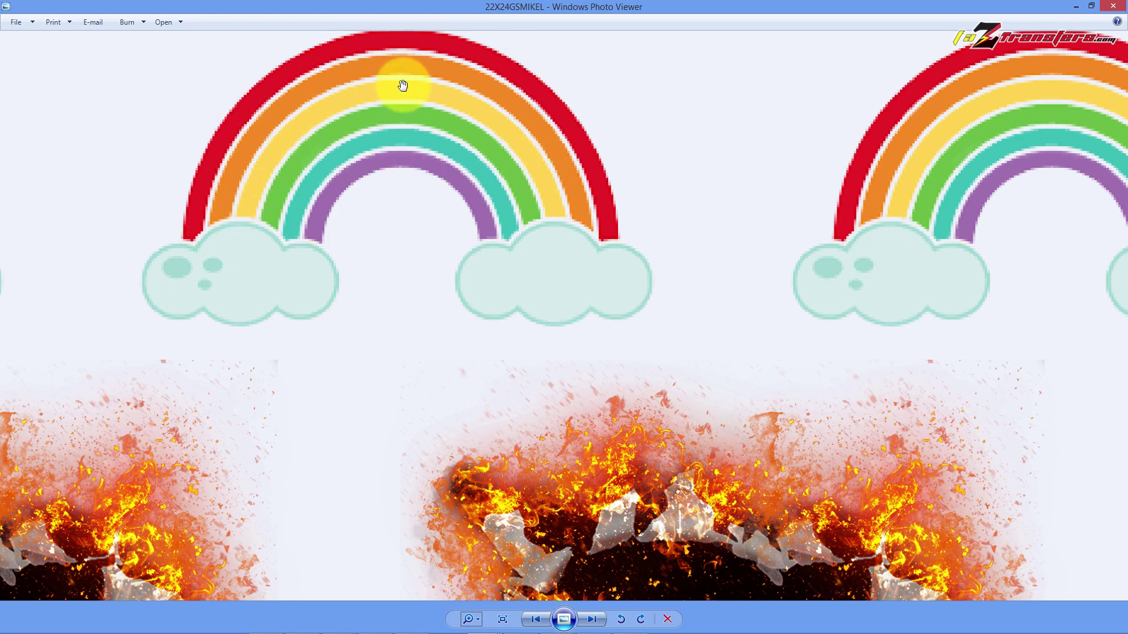
drag(397, 83, 341, 457)
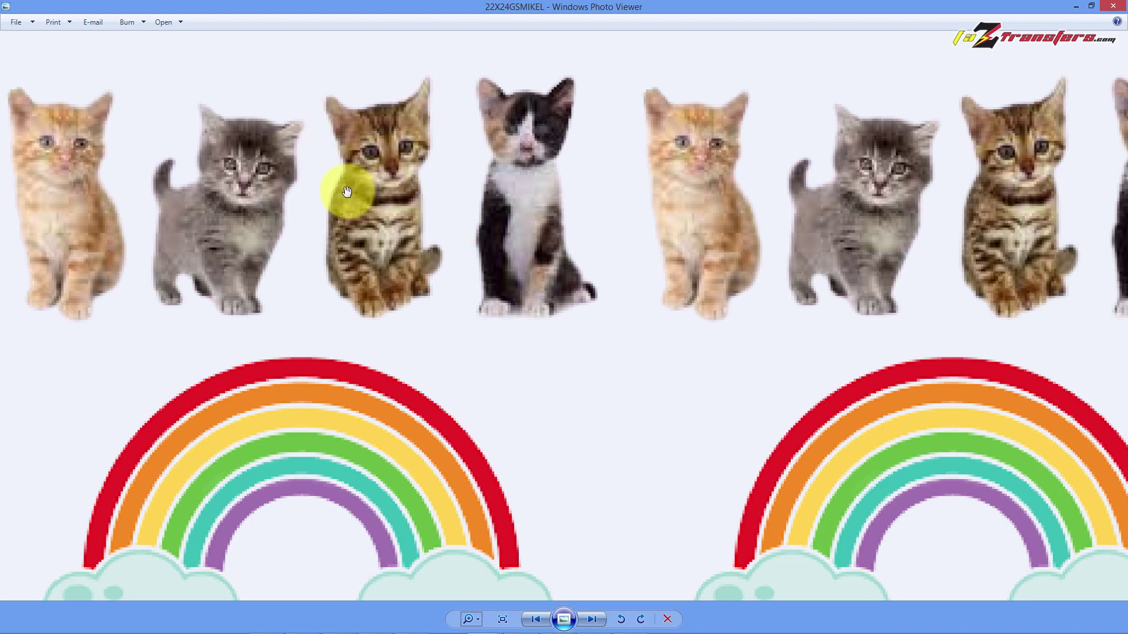
scroll(347, 192, down, 5)
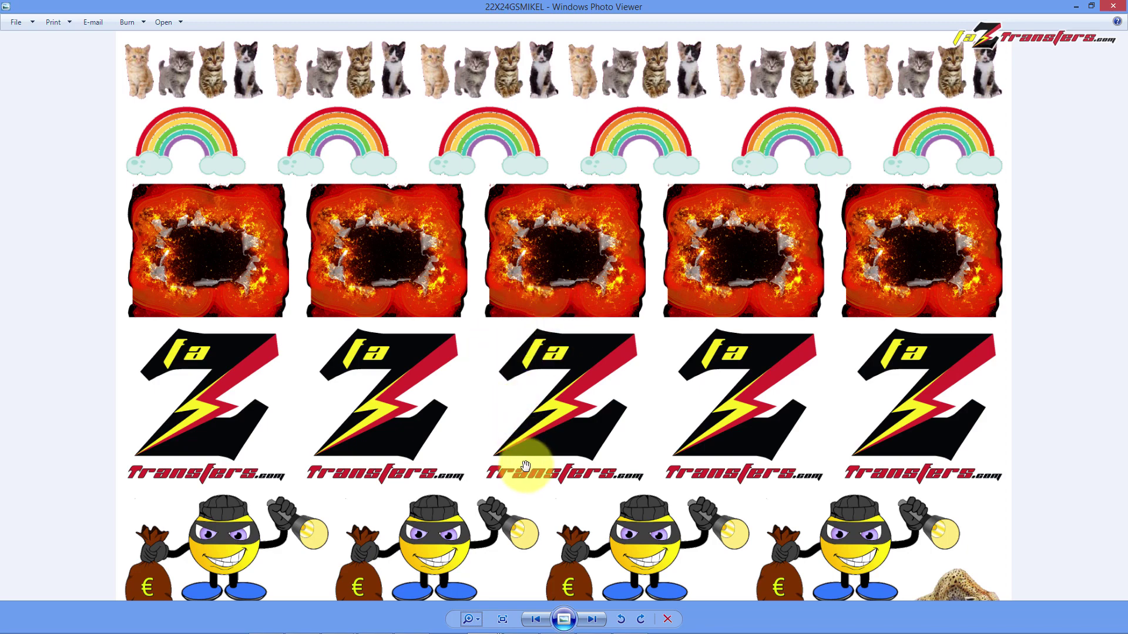
Examine the leopard, yellow car and feathered-head rows of the exported sheet at several magnifications for sharpness, edges and shadows
scroll(529, 353, down, 3)
scroll(508, 353, down, 3)
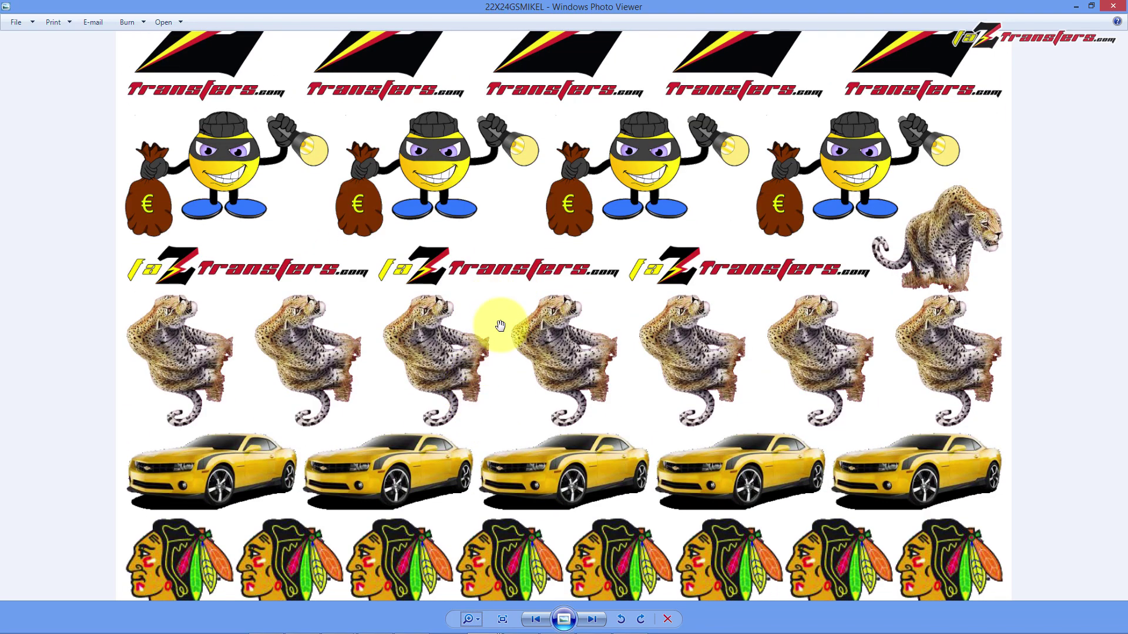
scroll(470, 368, down, 1)
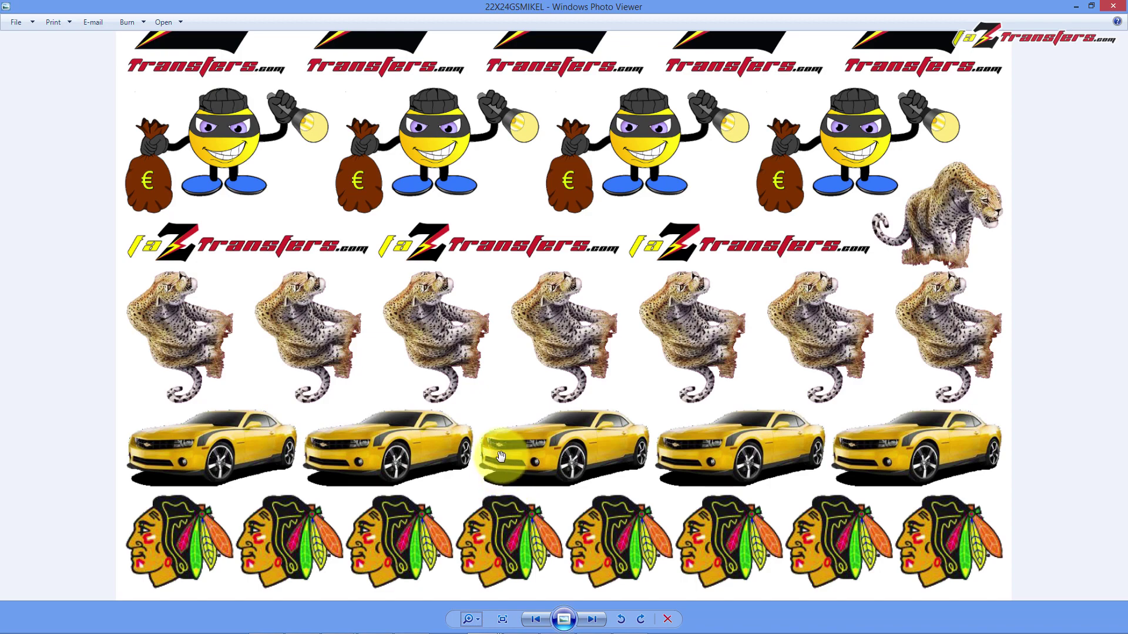
scroll(501, 455, up, 4)
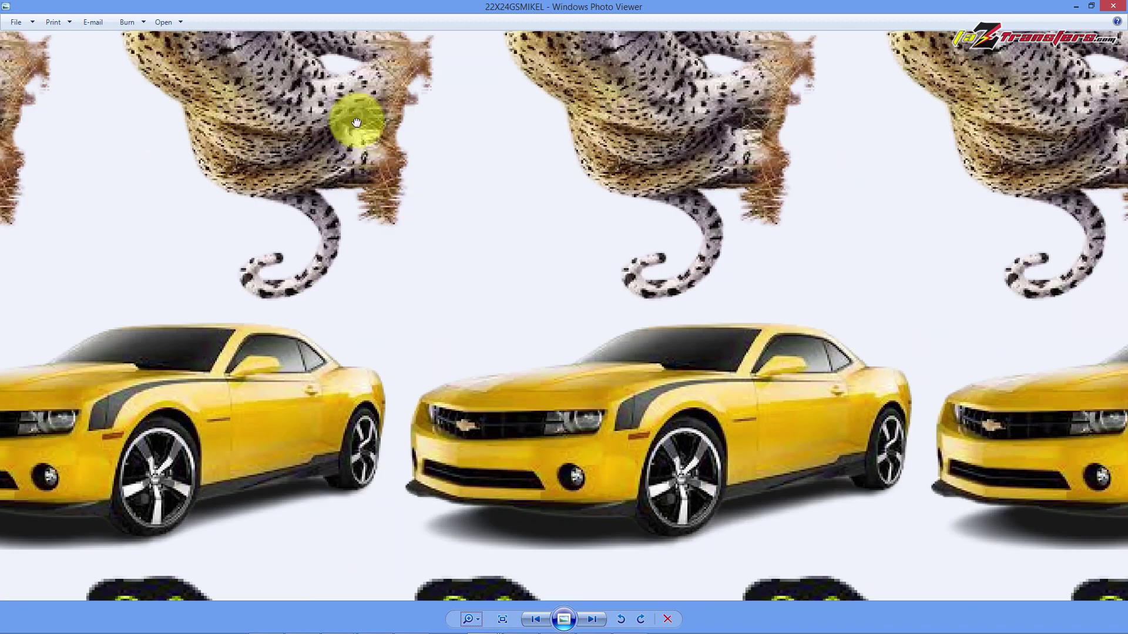
drag(357, 122, 398, 404)
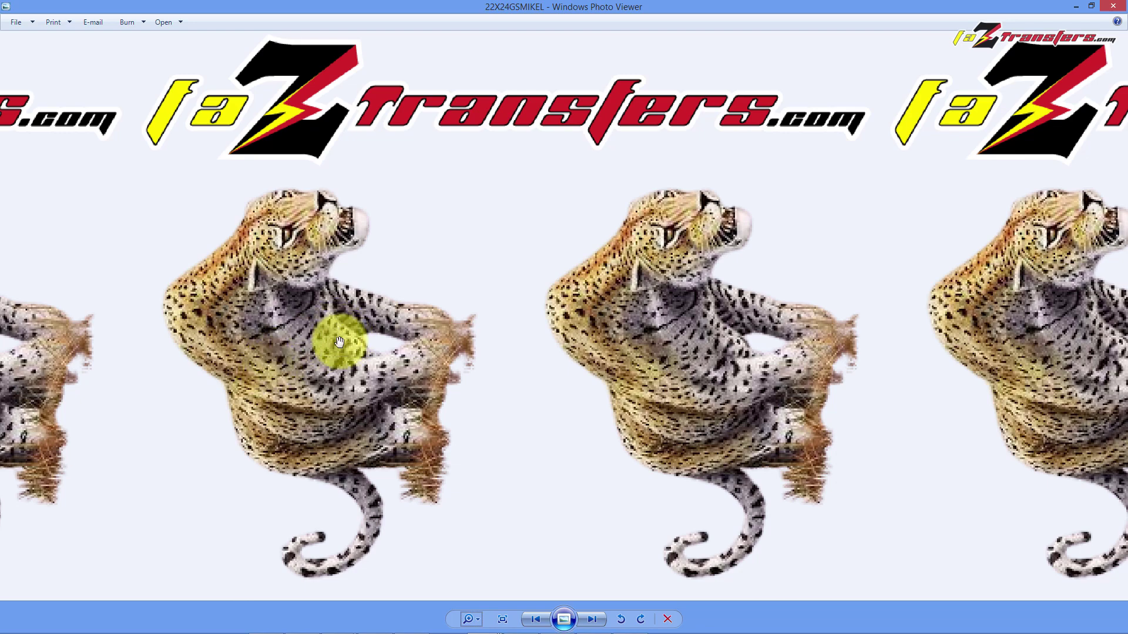
scroll(340, 342, down, 1)
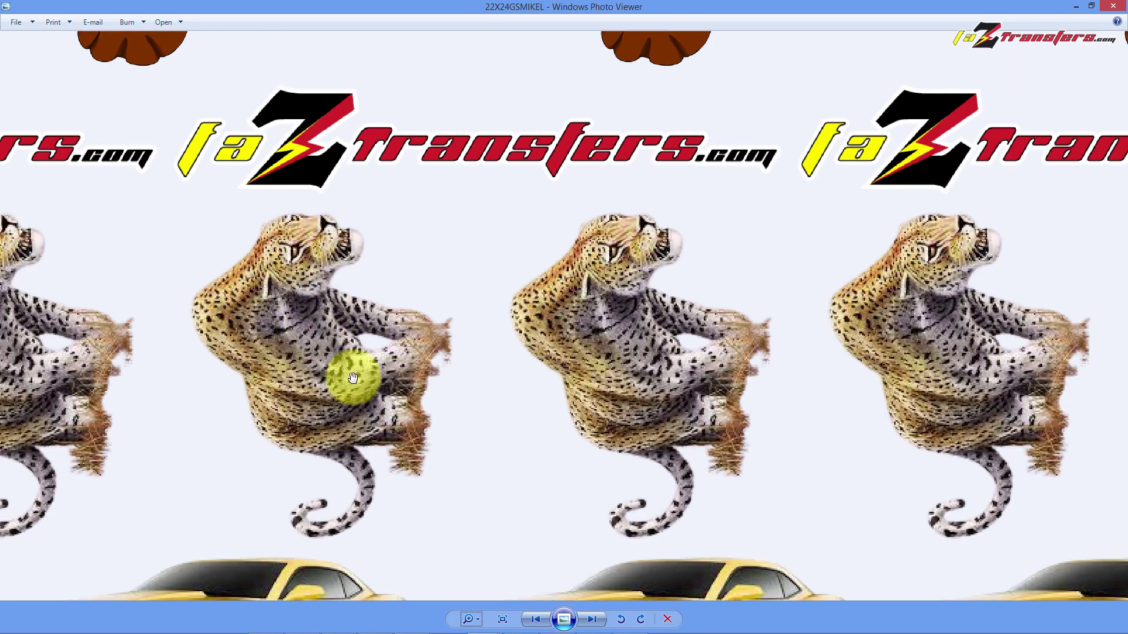
scroll(350, 378, down, 3)
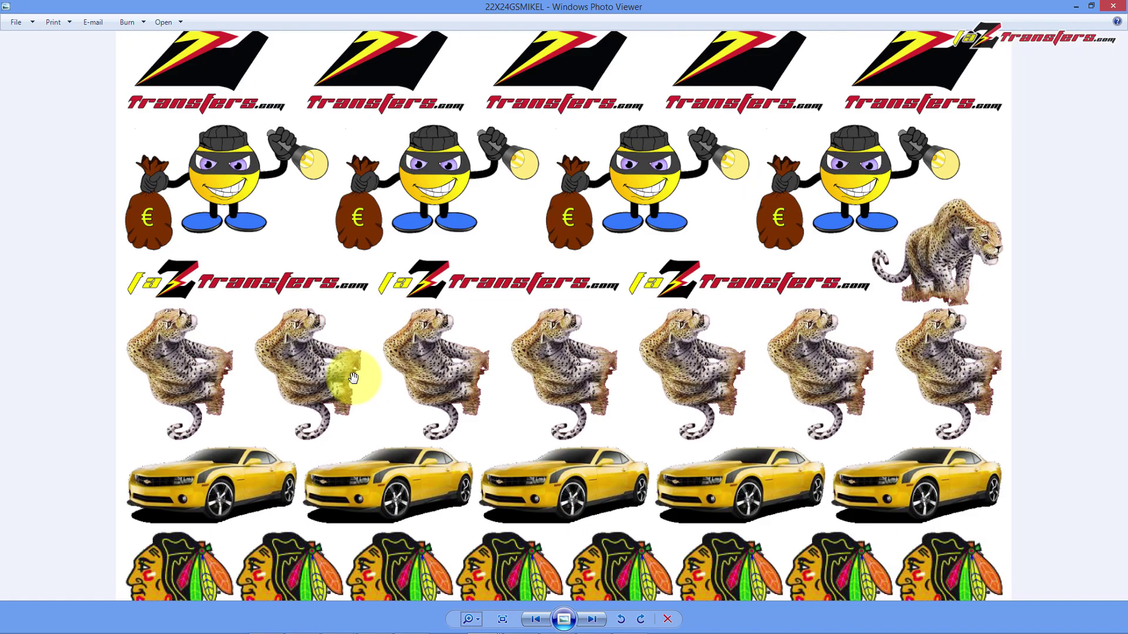
scroll(422, 477, up, 4)
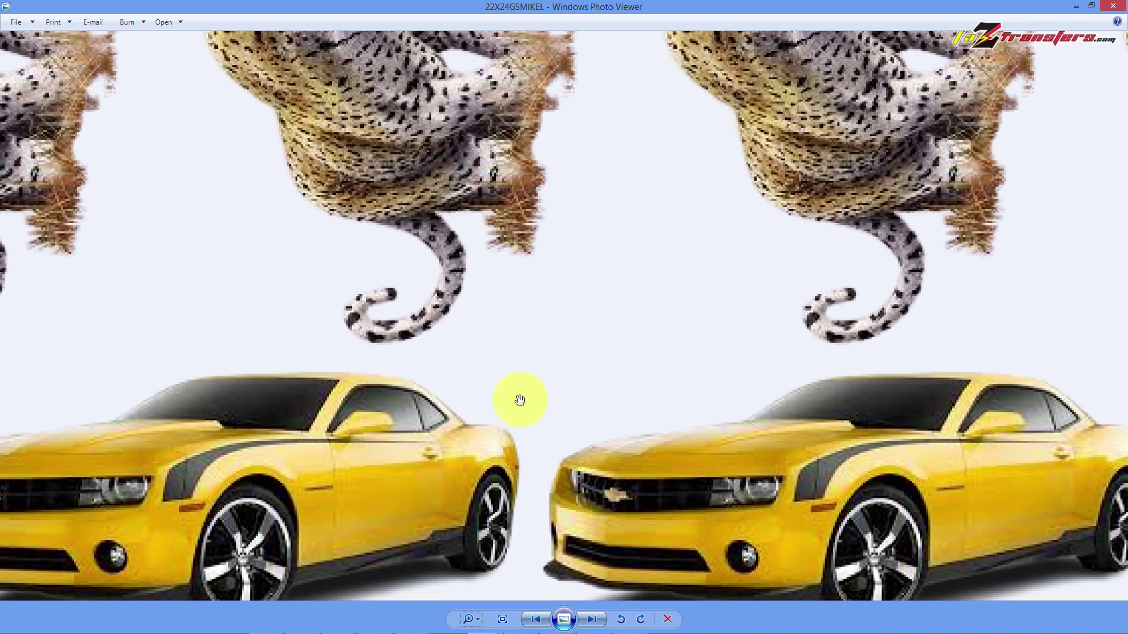
scroll(418, 470, down, 2)
scroll(417, 471, up, 2)
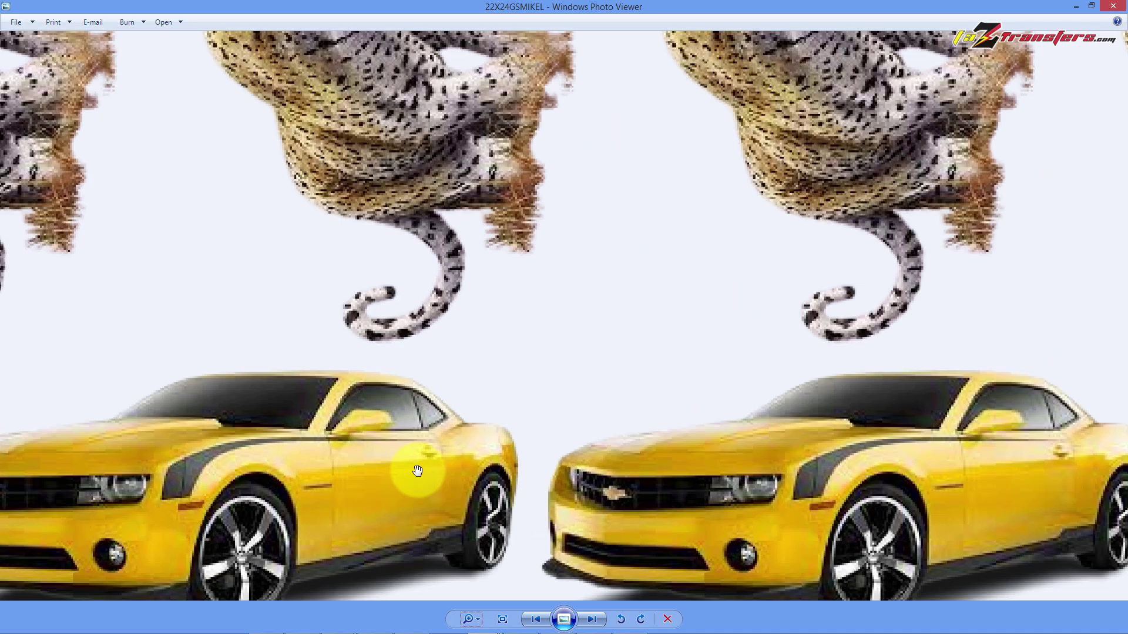
scroll(417, 470, down, 2)
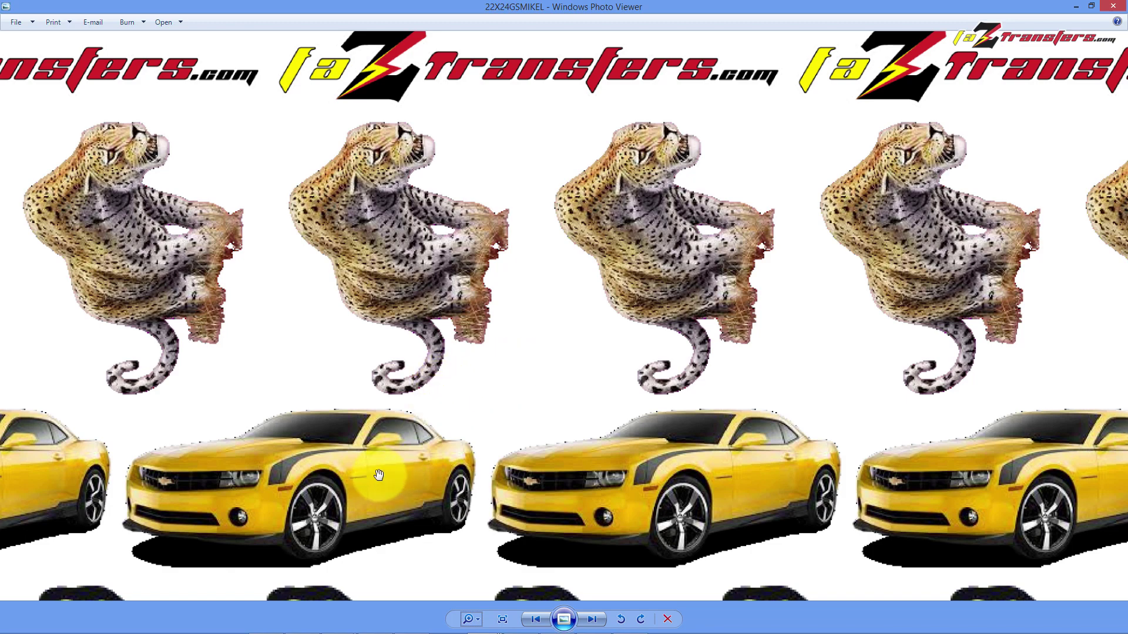
scroll(377, 471, down, 1)
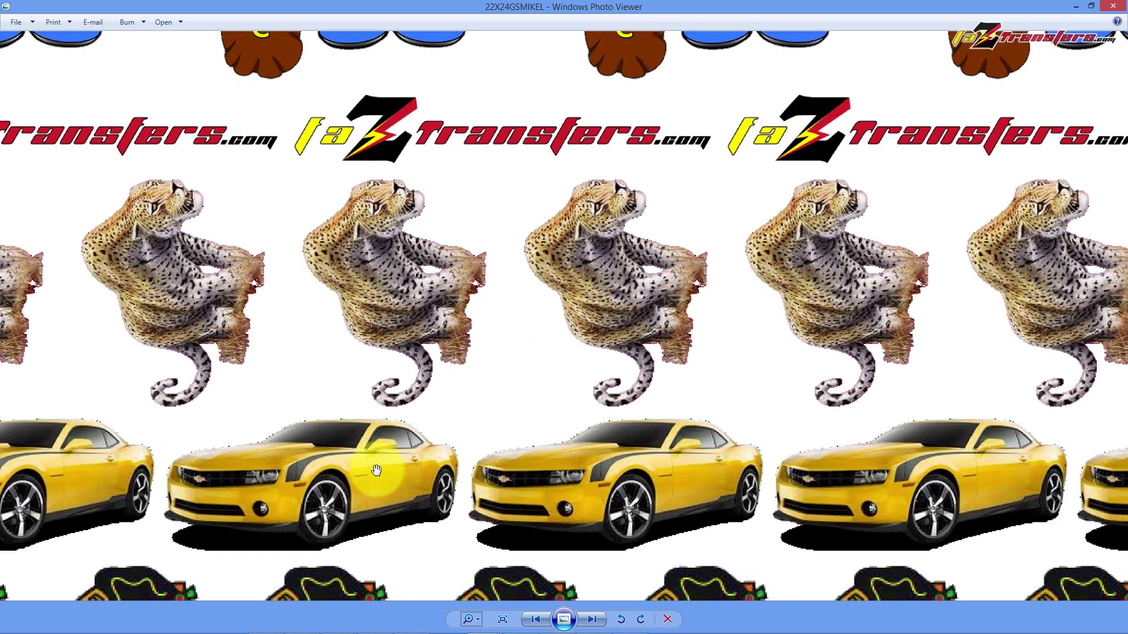
scroll(377, 468, down, 3)
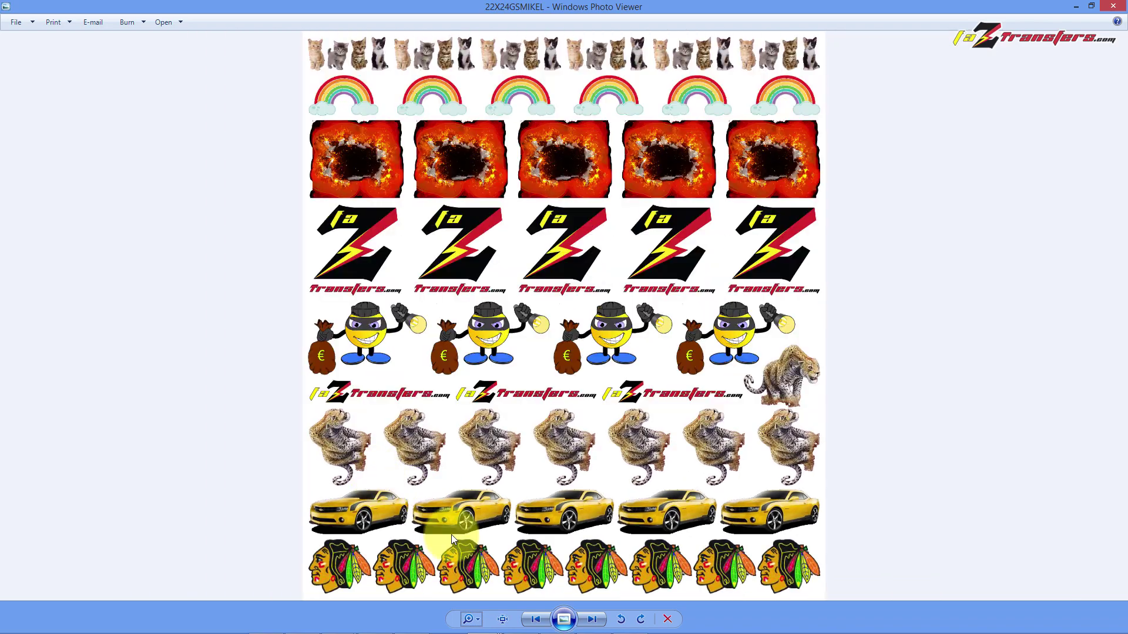
scroll(498, 573, up, 4)
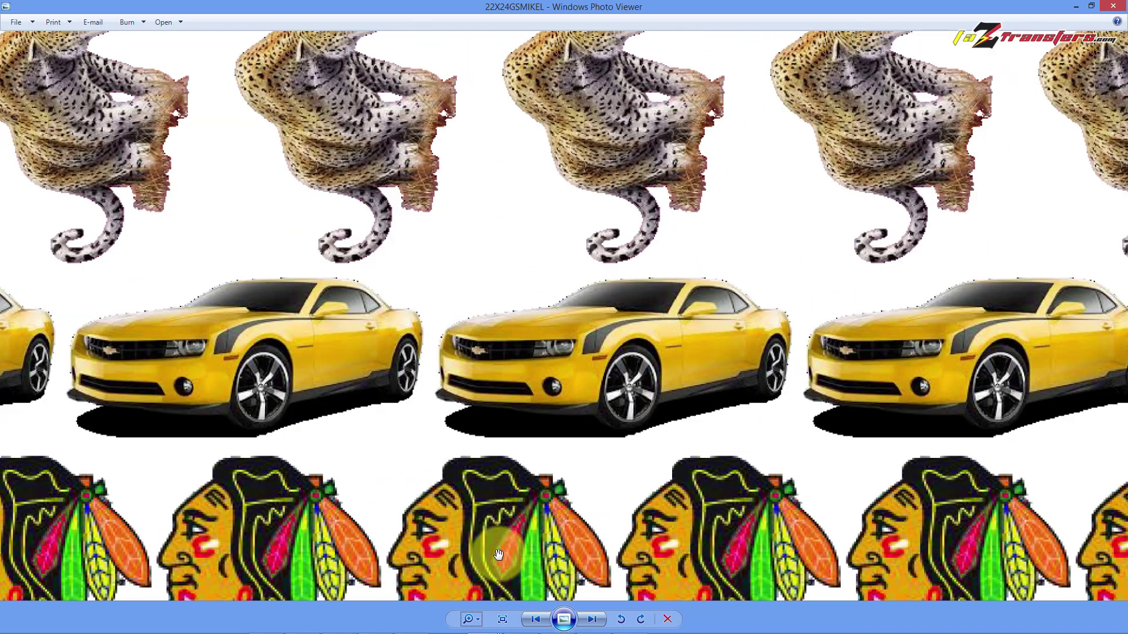
scroll(535, 511, up, 2)
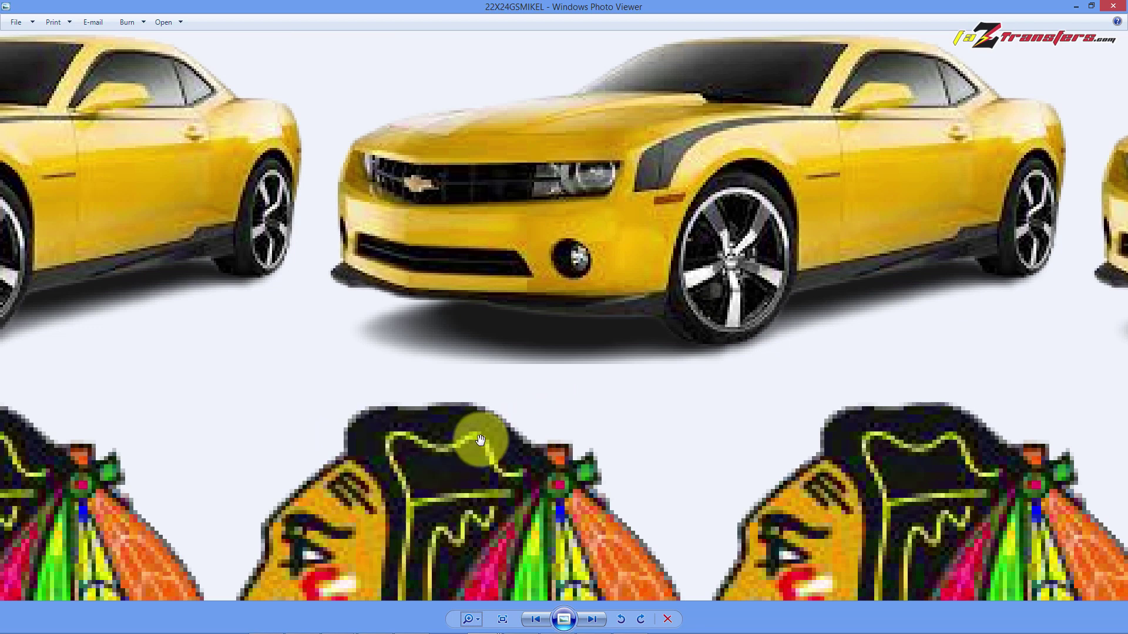
scroll(481, 439, down, 10)
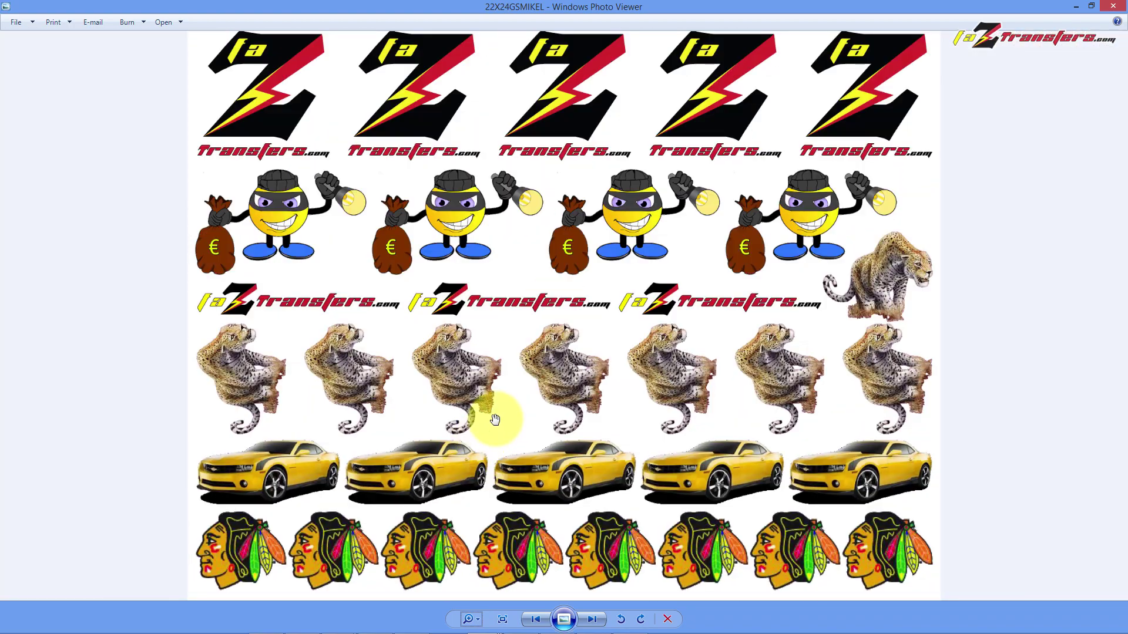
Close the exported image and the GANGSHEET PNGS folder, and bring the CorelDRAW drawing window back into full view
click(1091, 6)
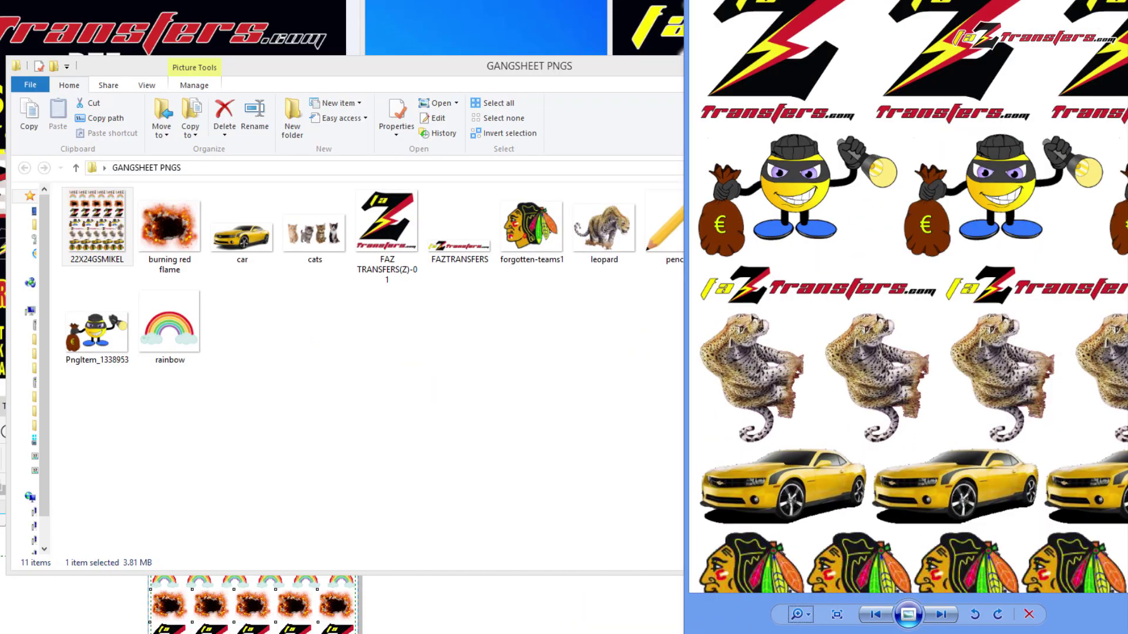
click(466, 51)
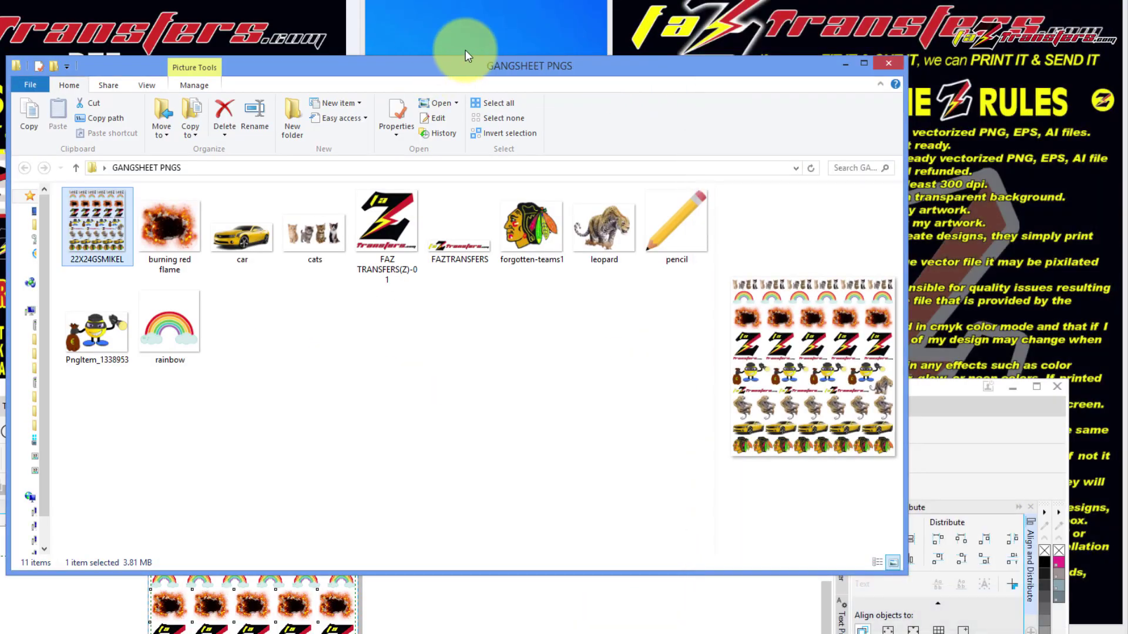
click(884, 63)
drag(583, 398, 828, 2)
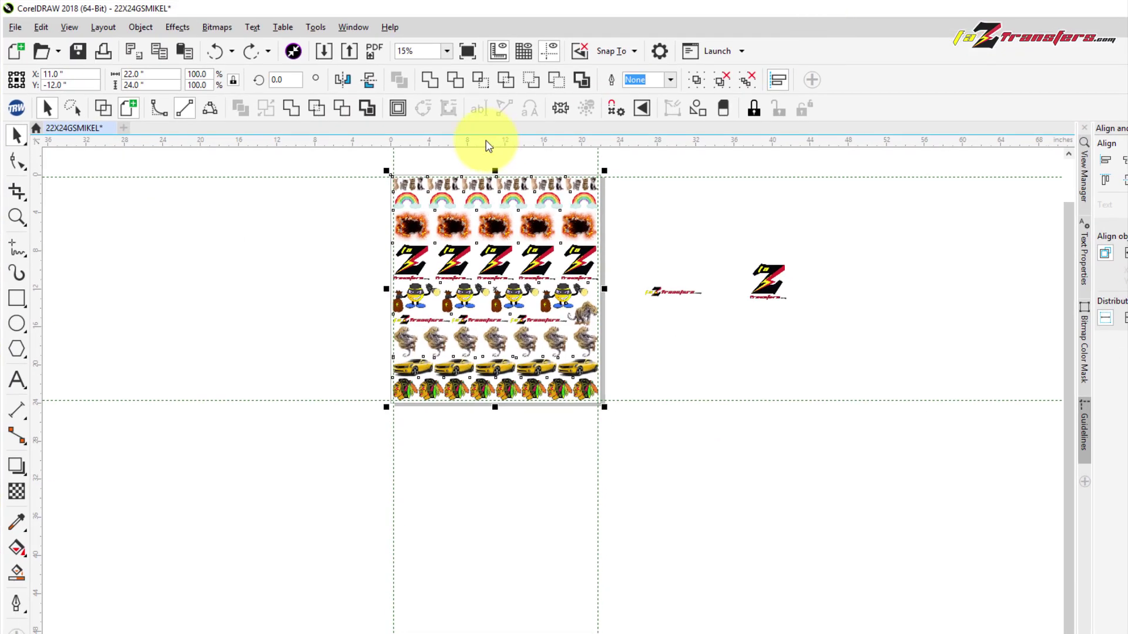
Zoom the drawing to 300% and examine the flame images' semi-transparent edges and the spacing between them
click(447, 51)
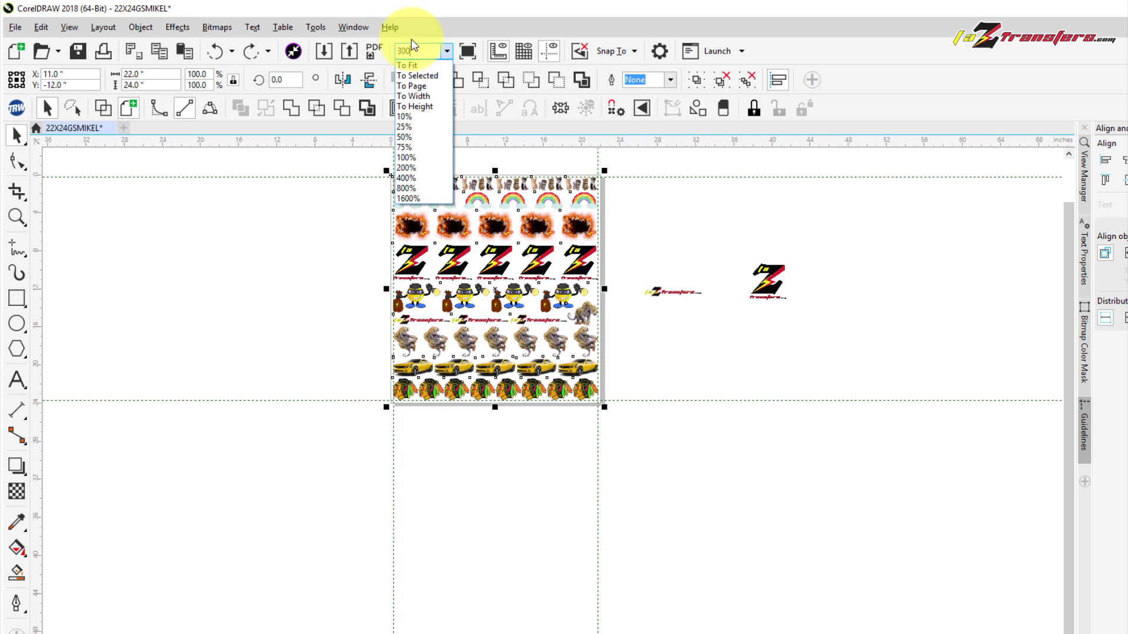
text(300)
key(Return)
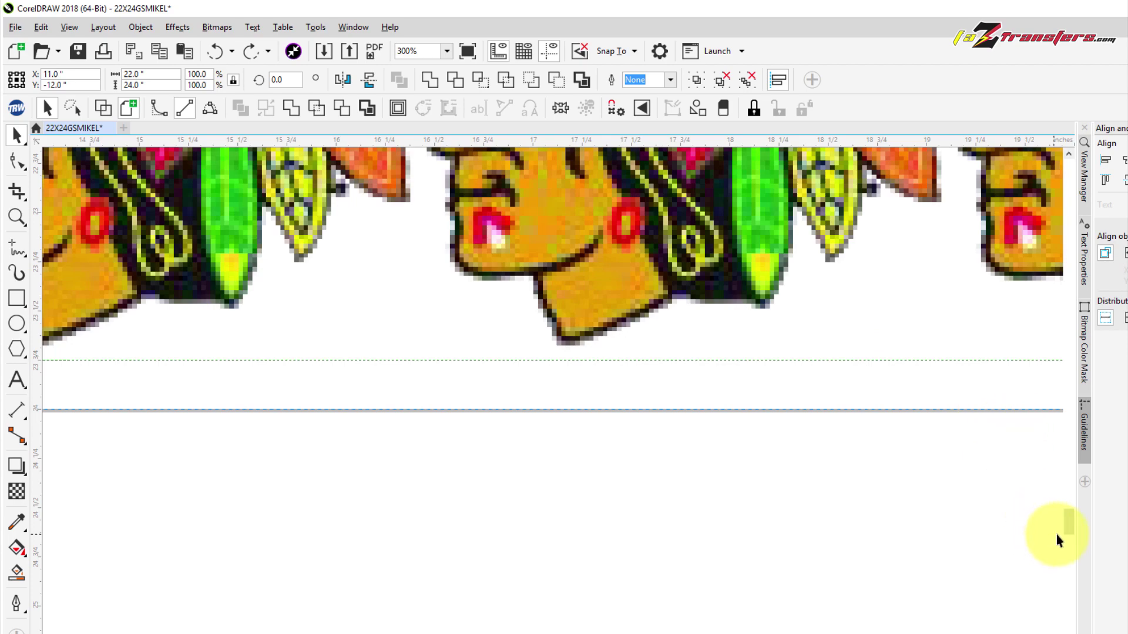
drag(1068, 529, 1070, 330)
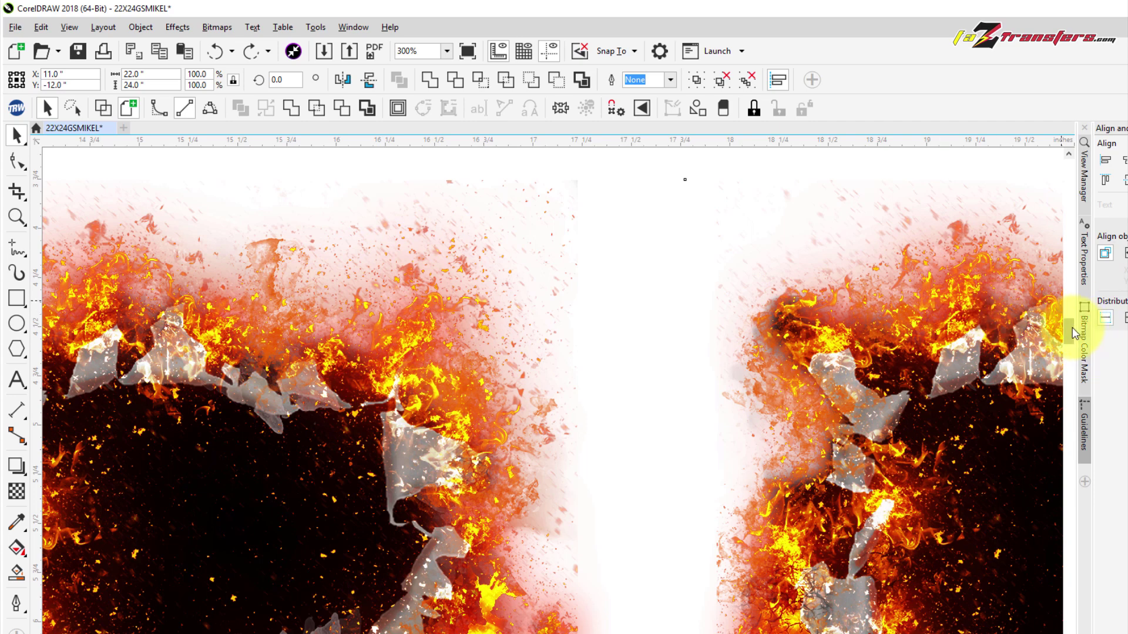
scroll(1073, 326, down, 3)
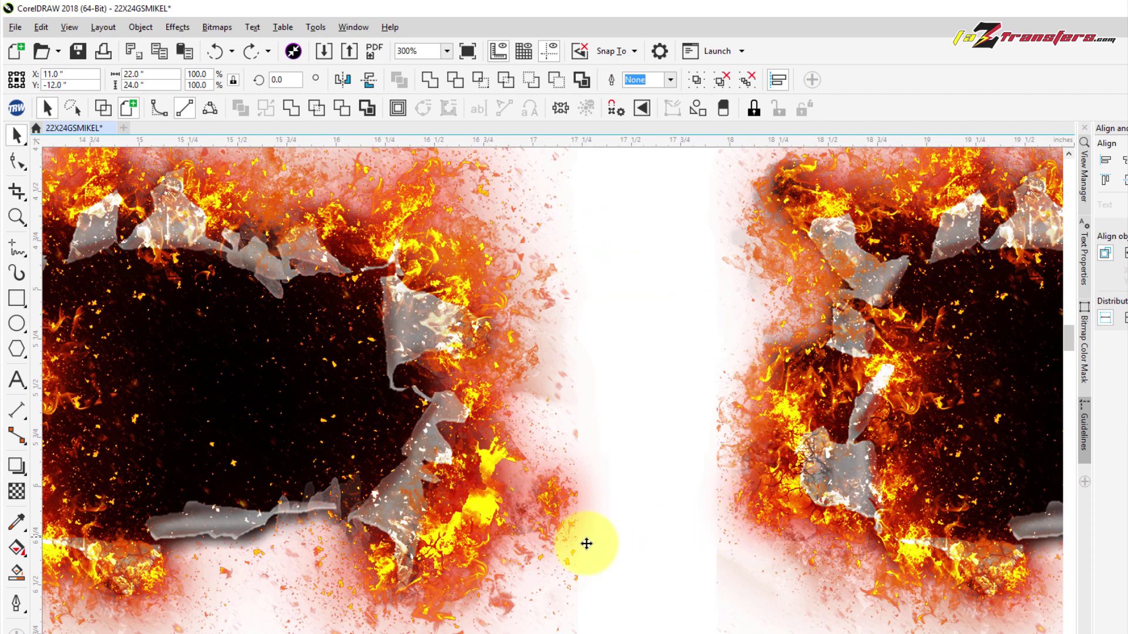
scroll(1070, 348, down, 5)
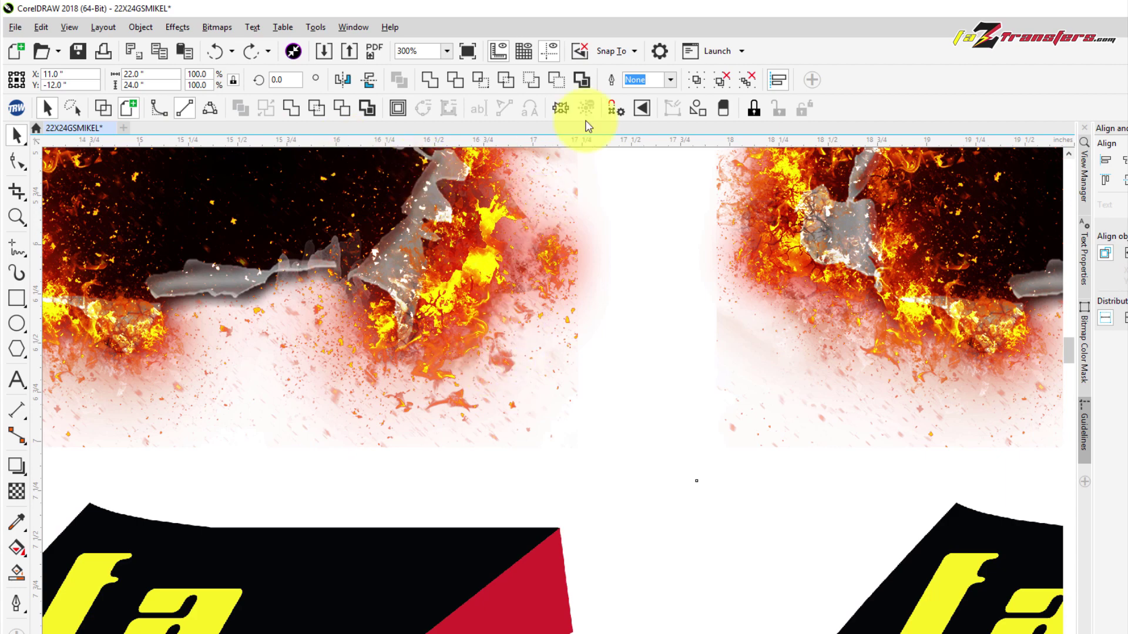
Fit the drawing's objects in view and deselect the white-backed flame image on the green rectangle beside the page
click(447, 51)
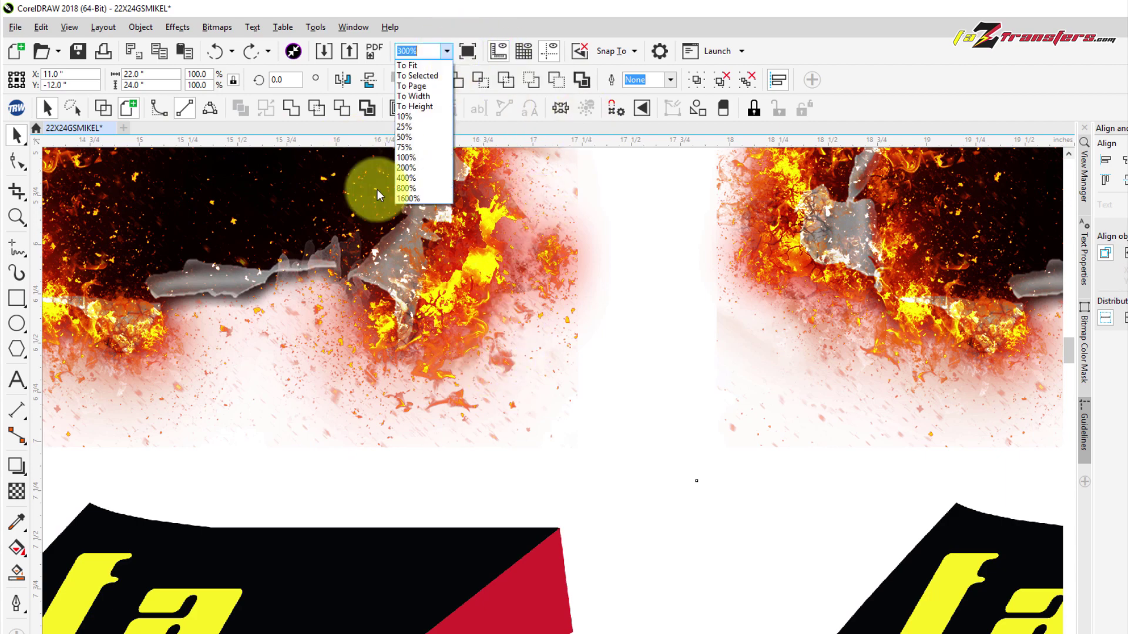
click(416, 67)
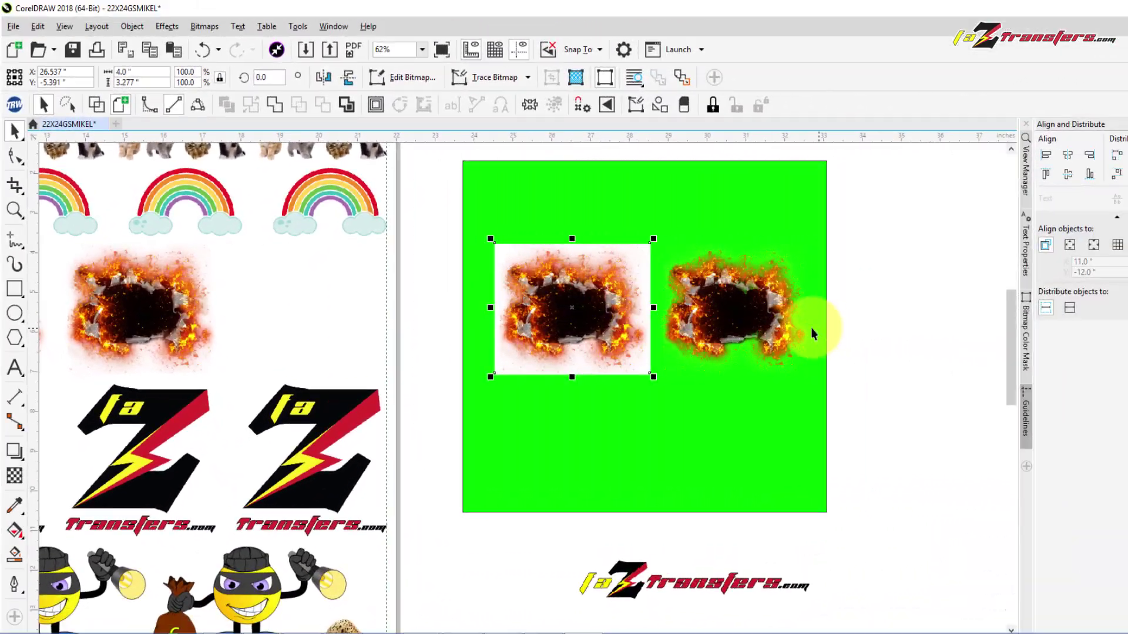
click(906, 245)
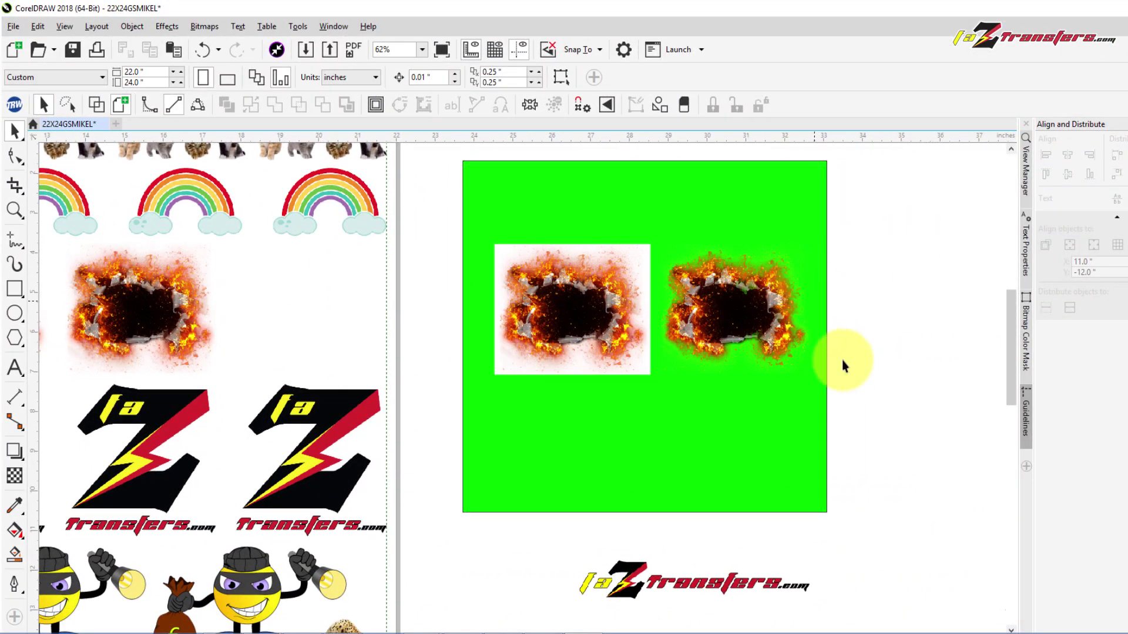